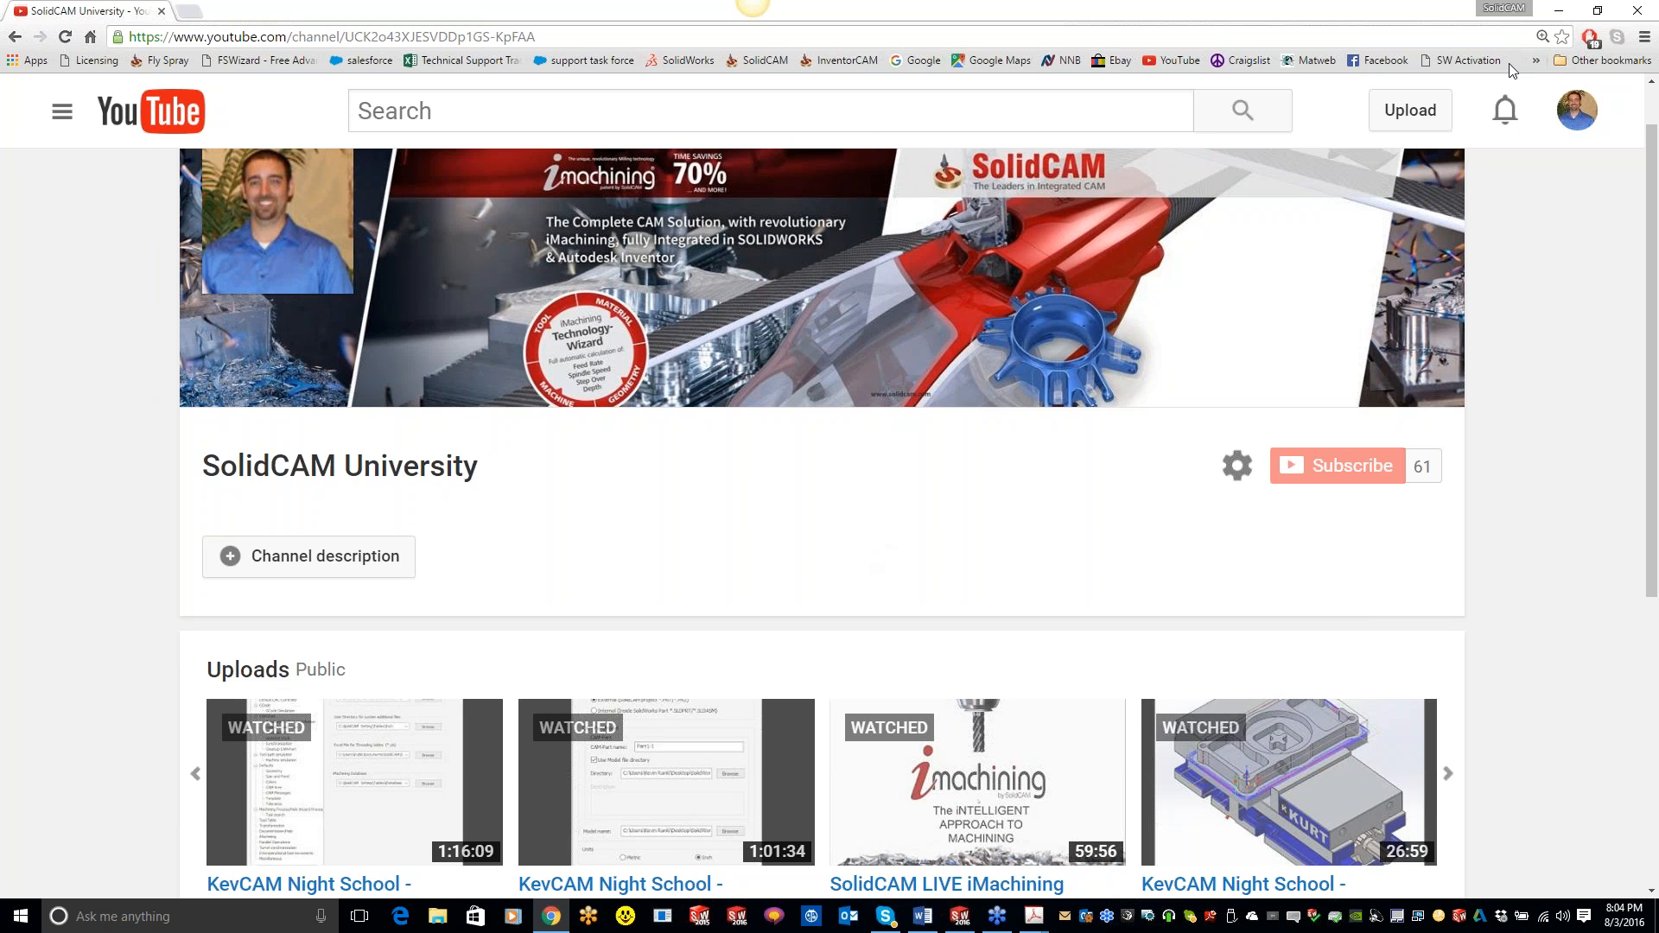
Switch from the browser and PDF windows to the KevCAM part1 model in SOLIDWORKS.
click(1547, 9)
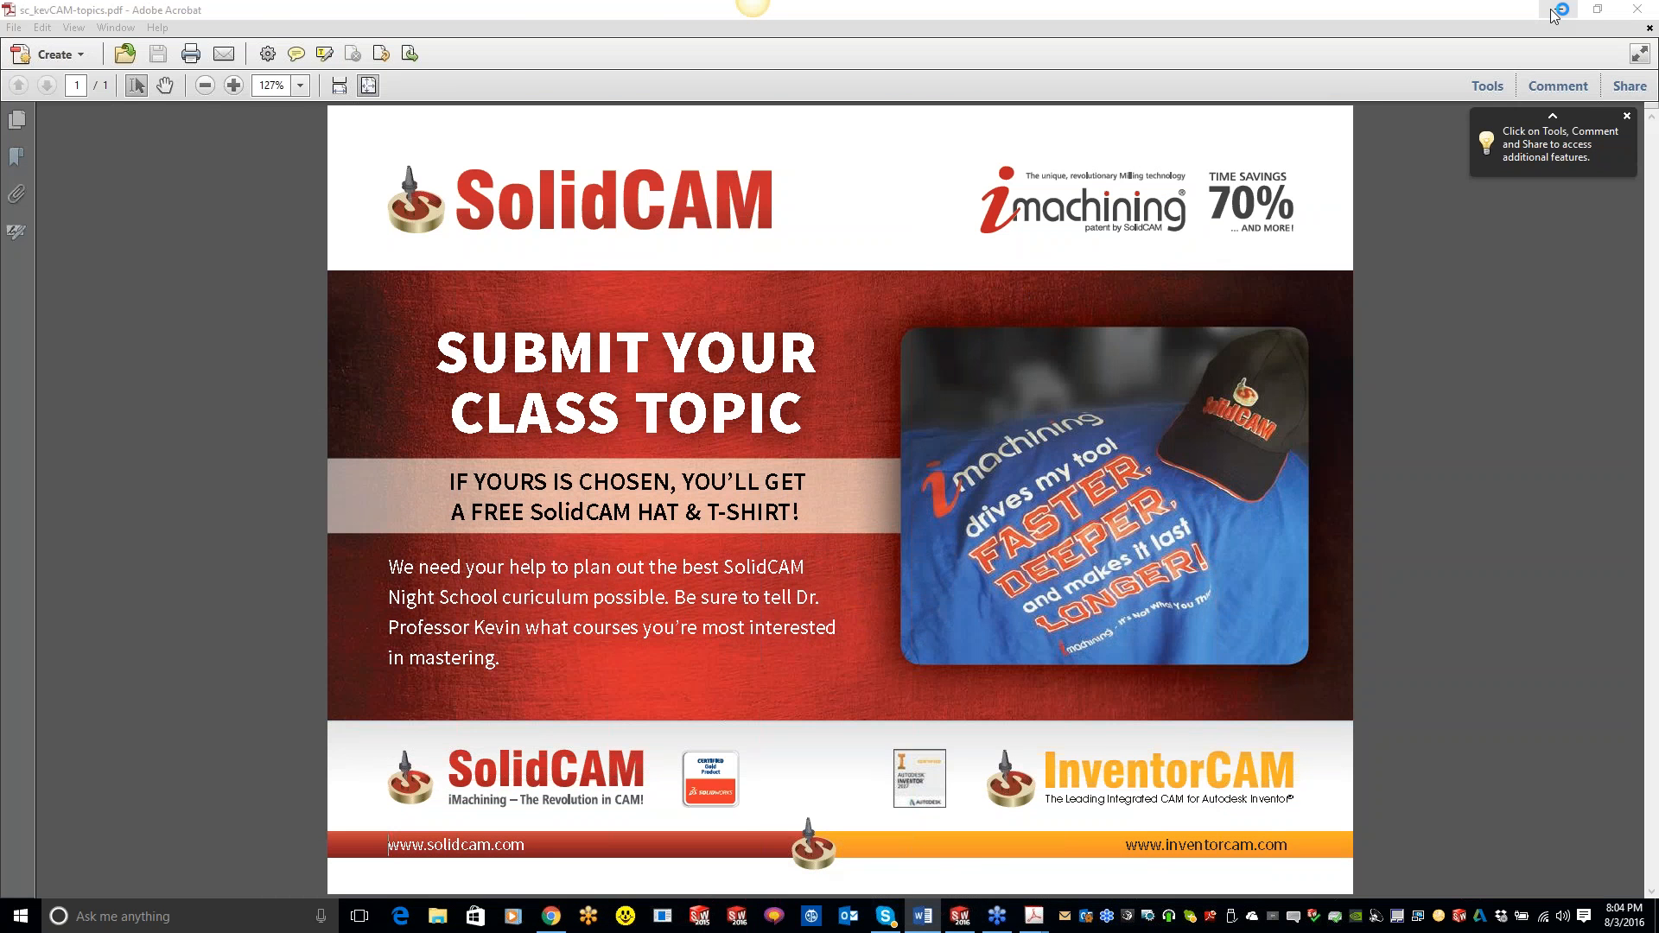
click(1558, 8)
click(1556, 13)
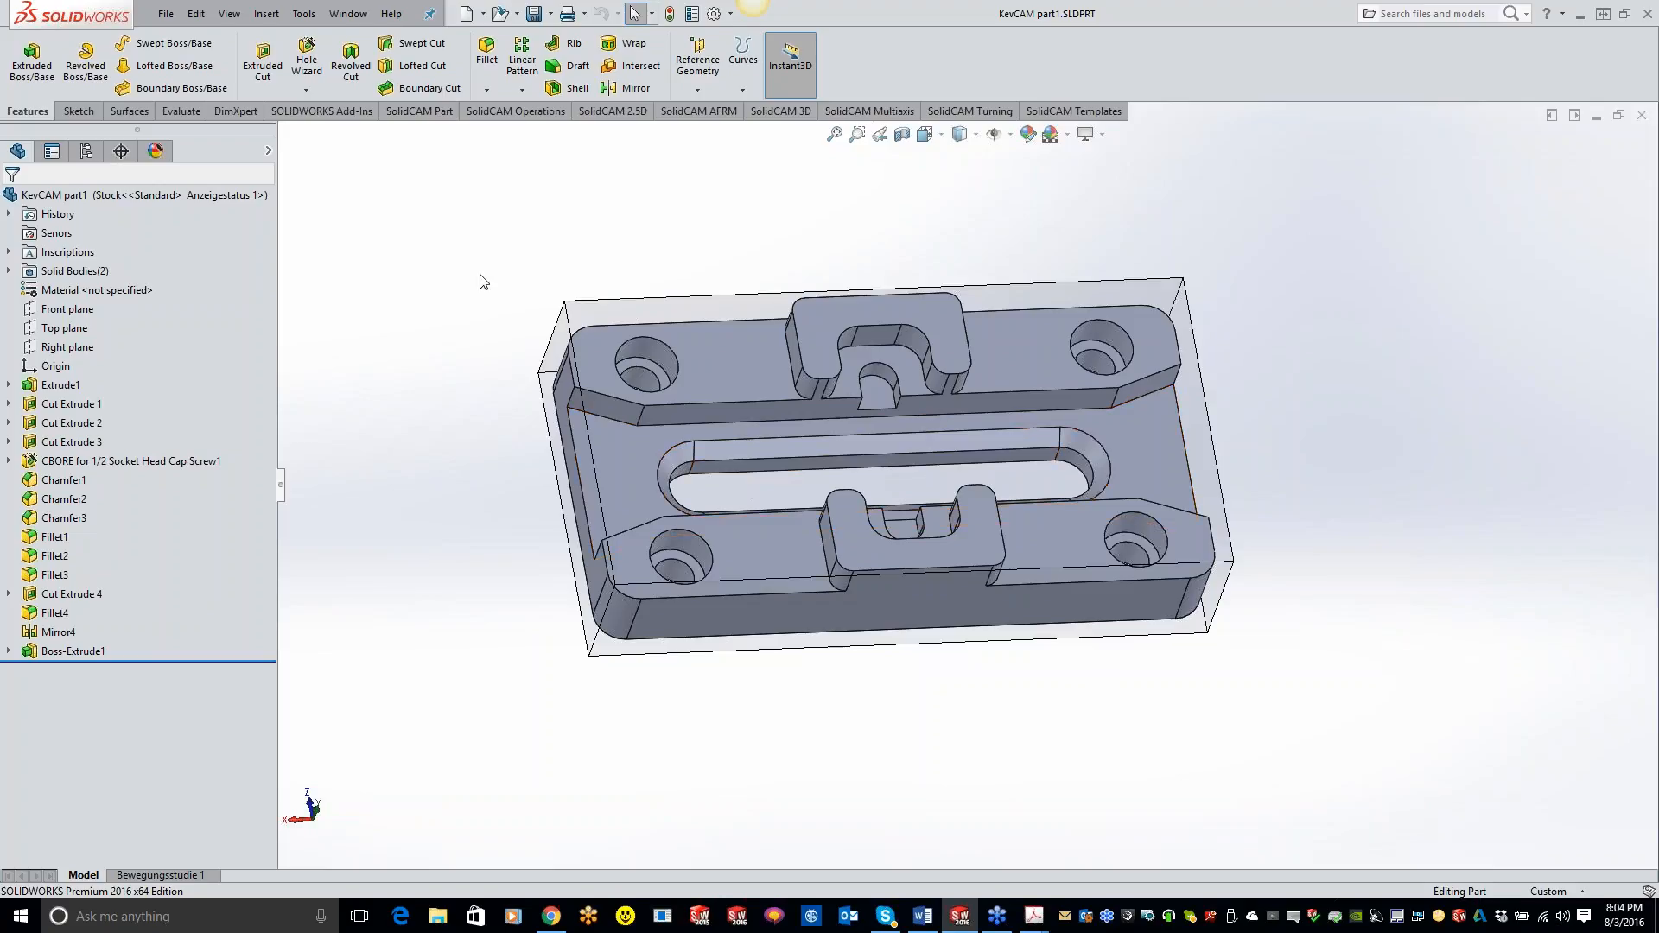
Create a new external milling CAM-Part in inches from the KevCAM part1 model, using the model file directory.
click(303, 13)
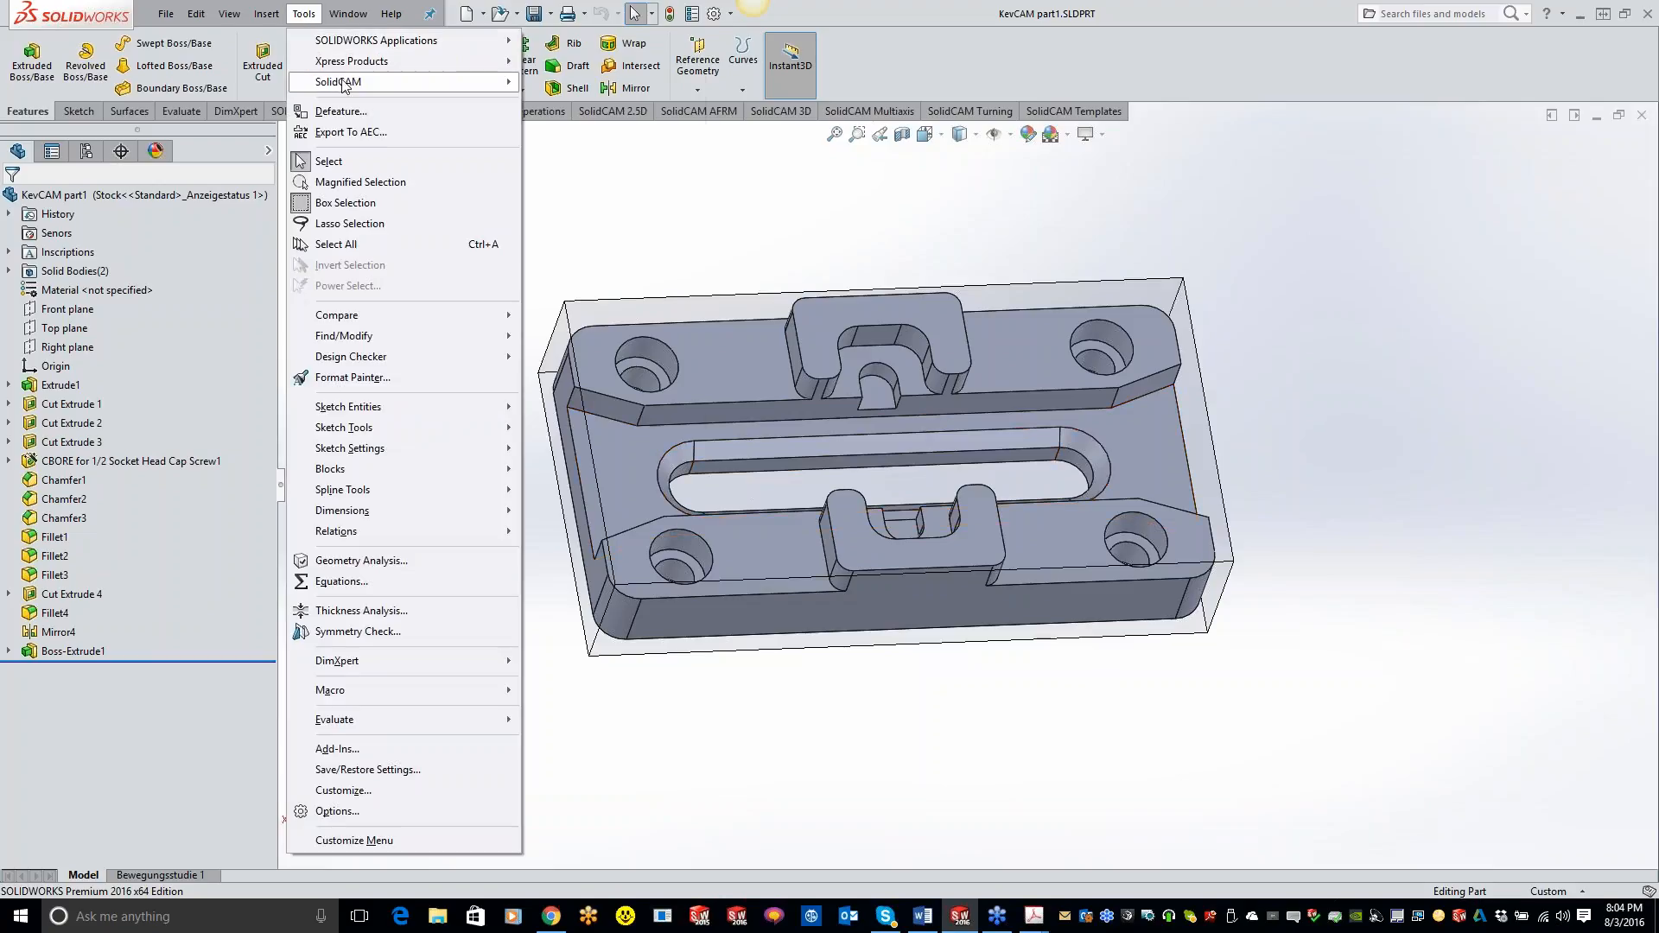
mouse_move(341, 82)
mouse_move(566, 81)
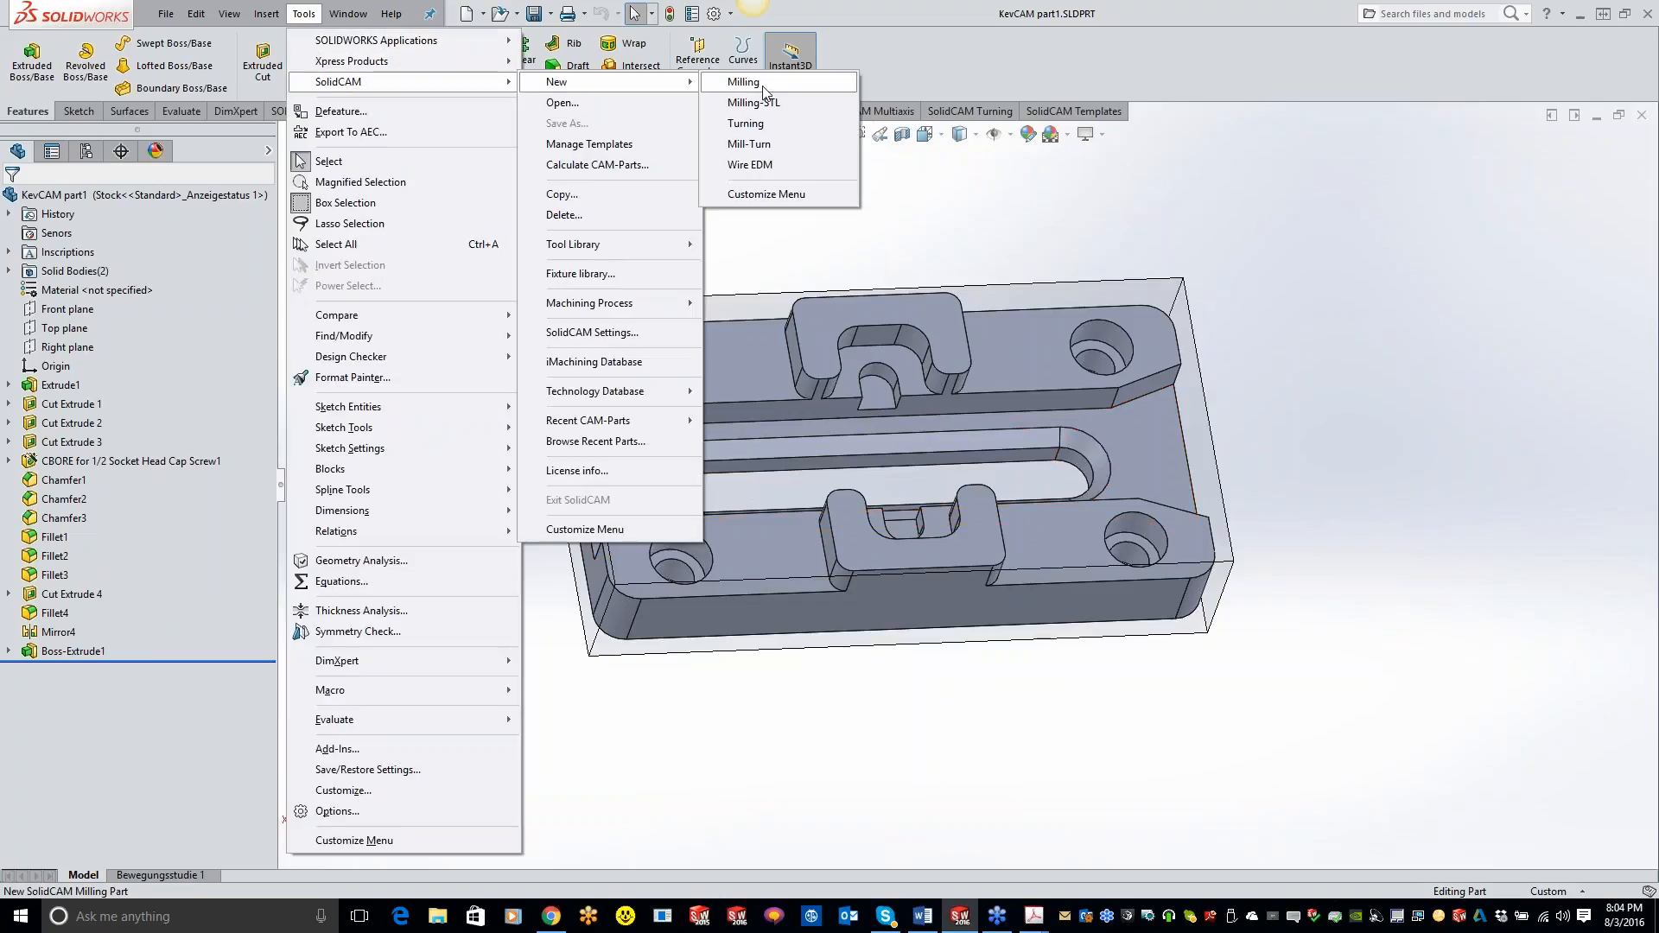
click(763, 85)
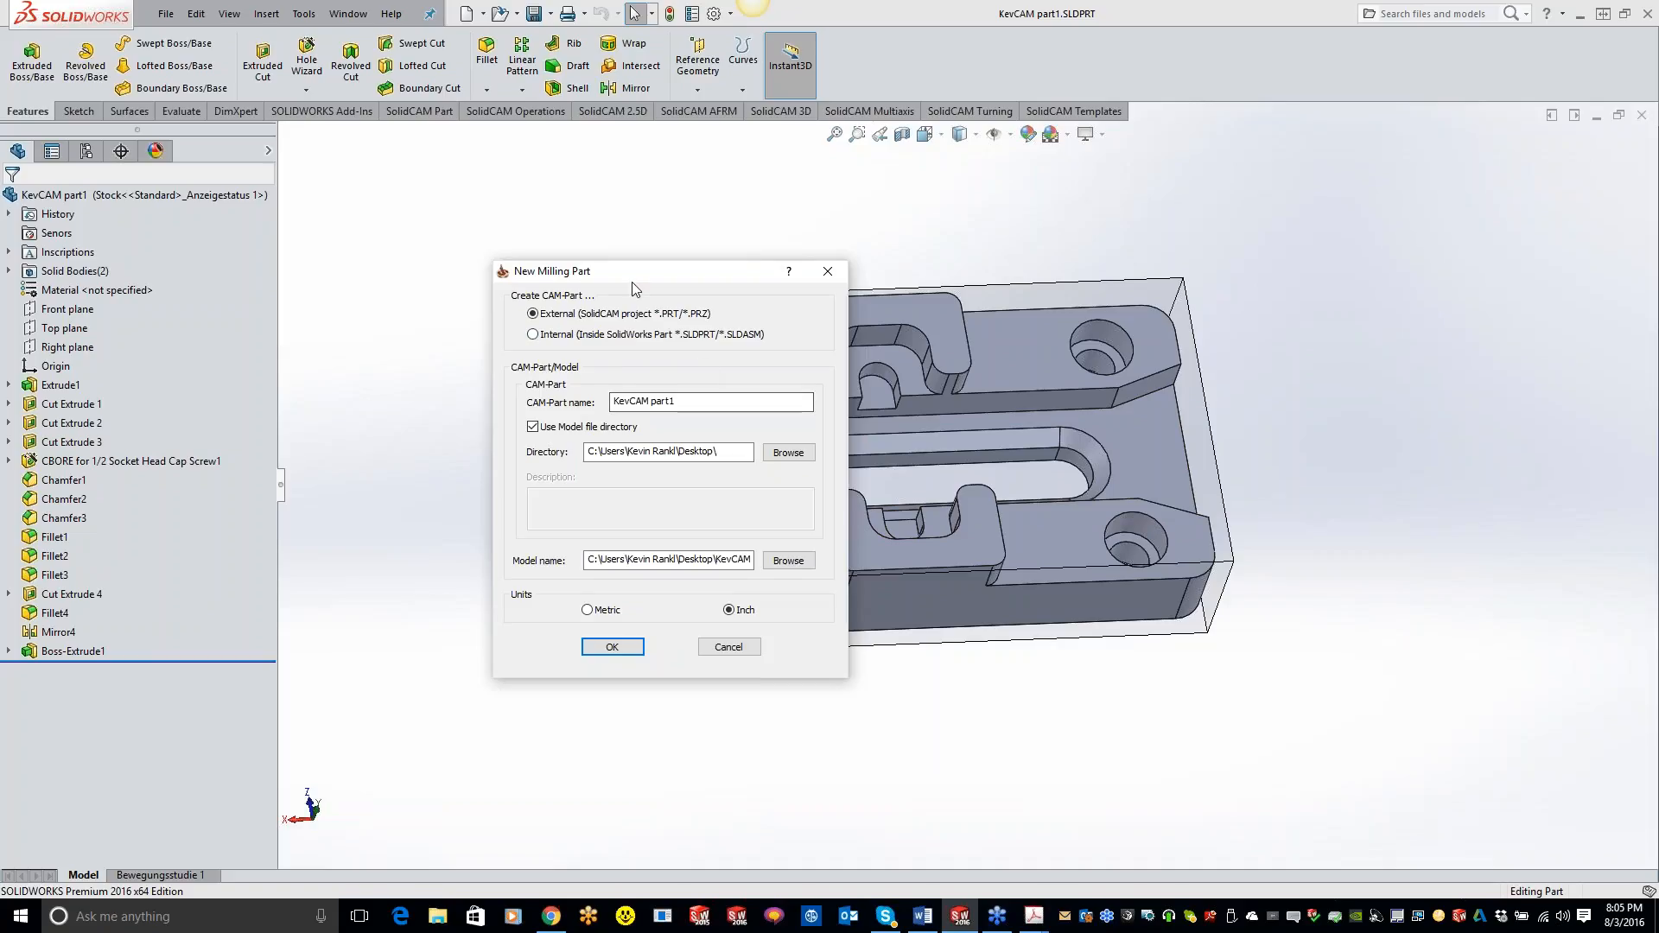
click(613, 648)
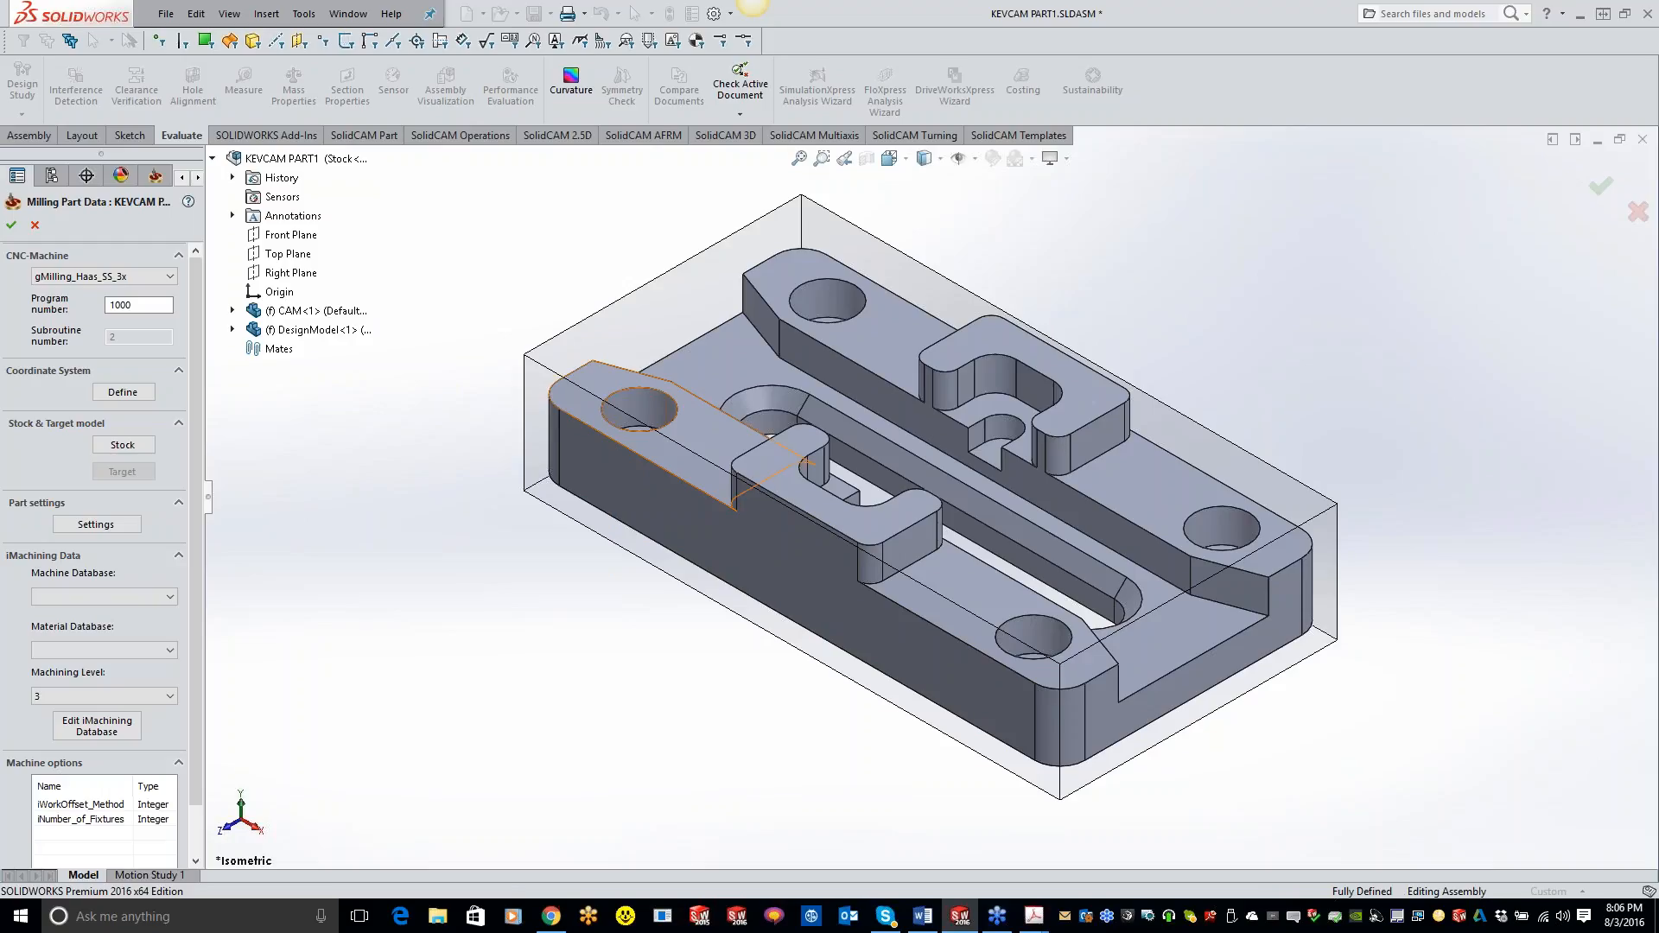
Define the MAC 1 coordinate system from the top face with its origin at the stock box corner, accepting the default machining levels.
click(110, 397)
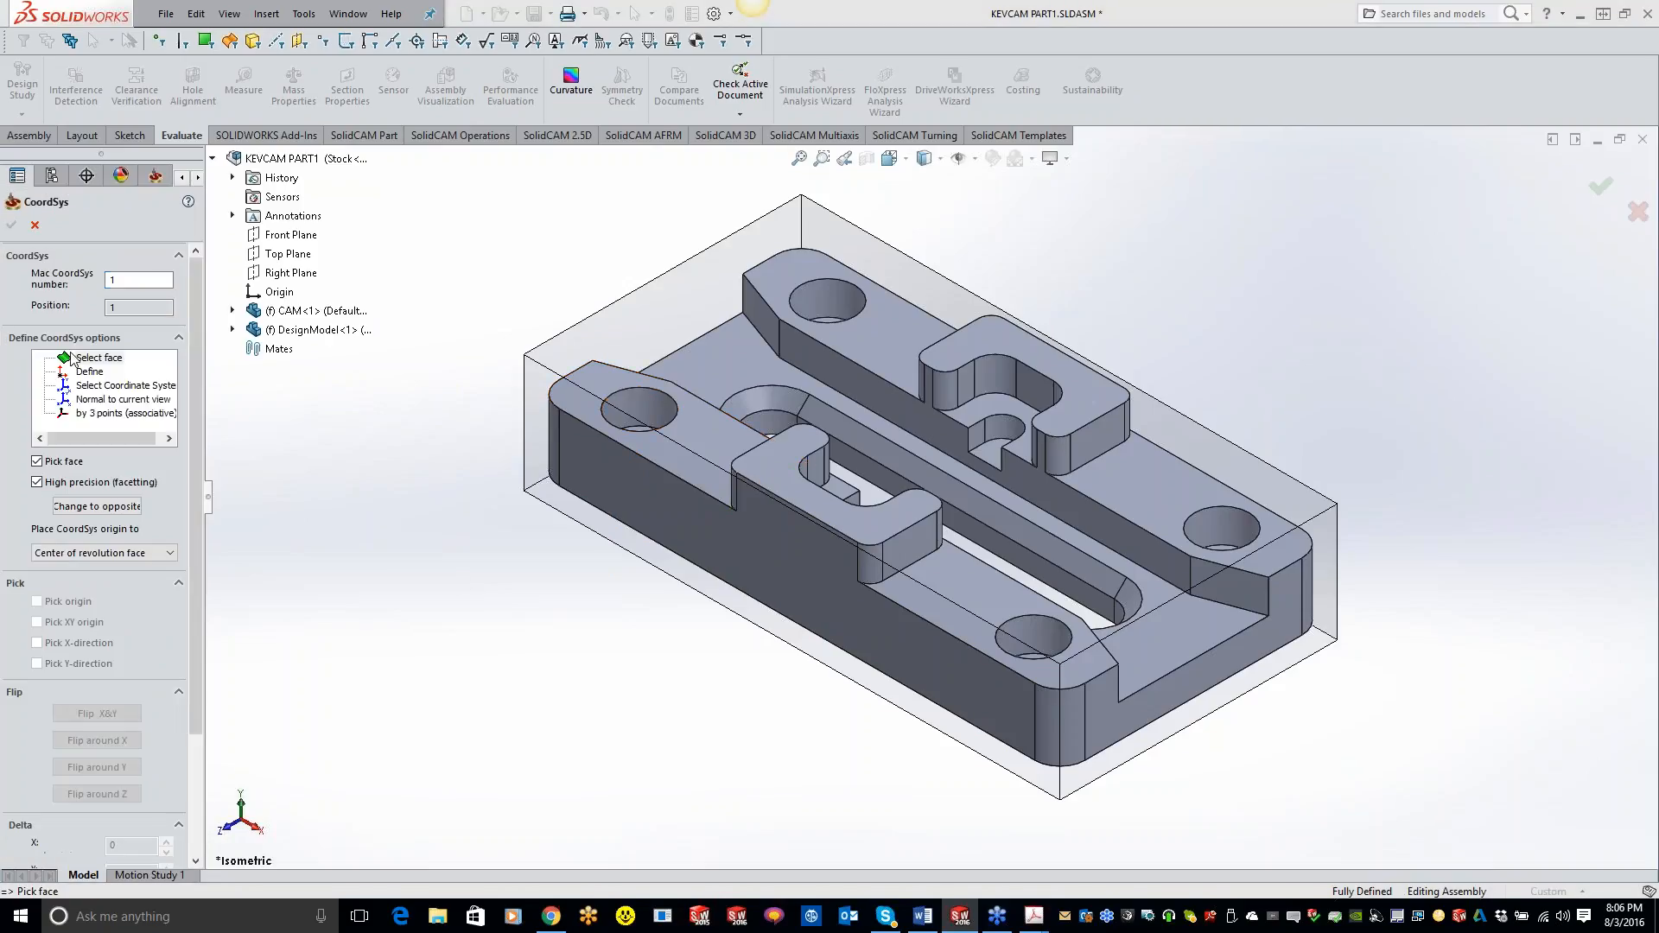
click(1036, 350)
click(11, 224)
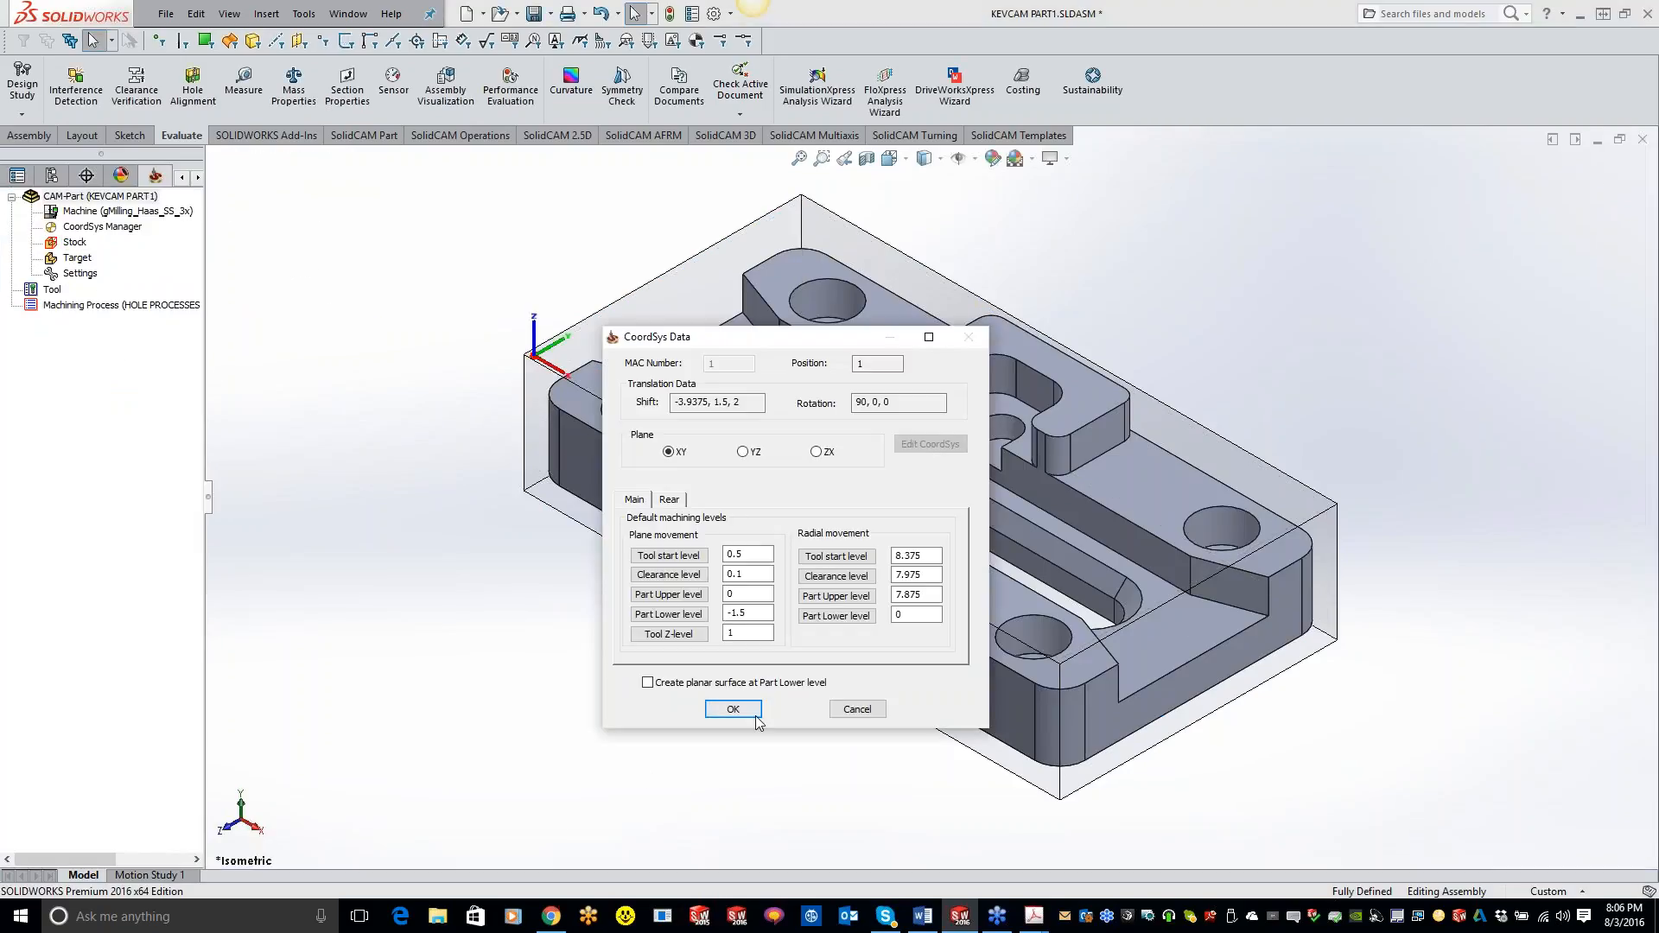
click(732, 709)
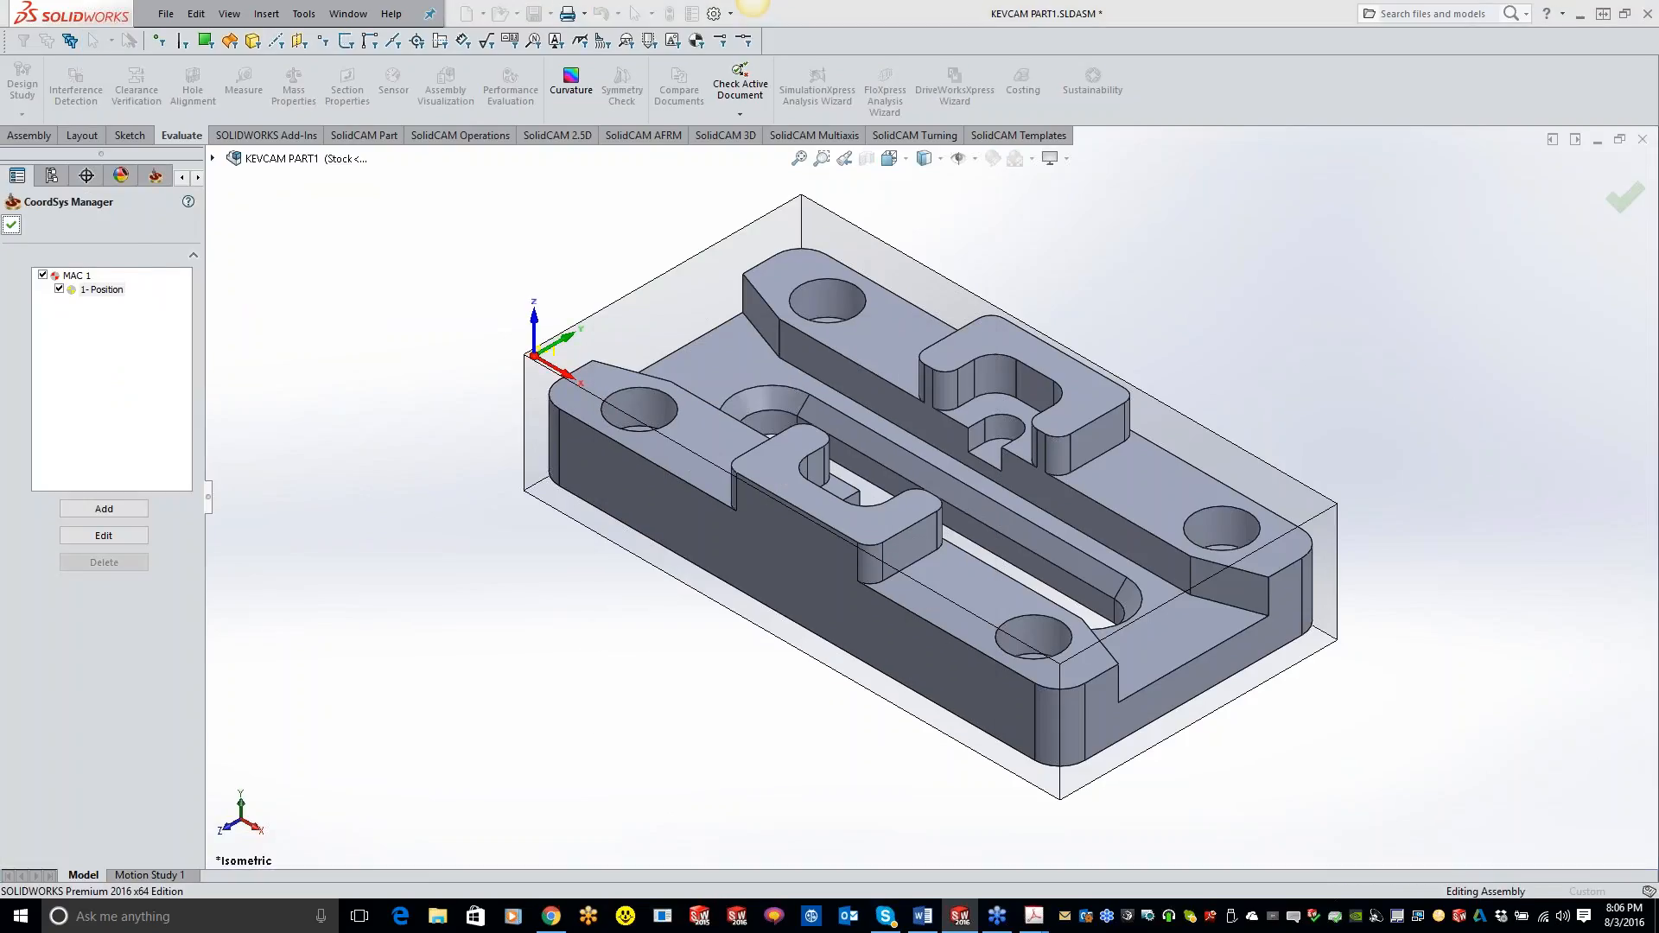
click(12, 222)
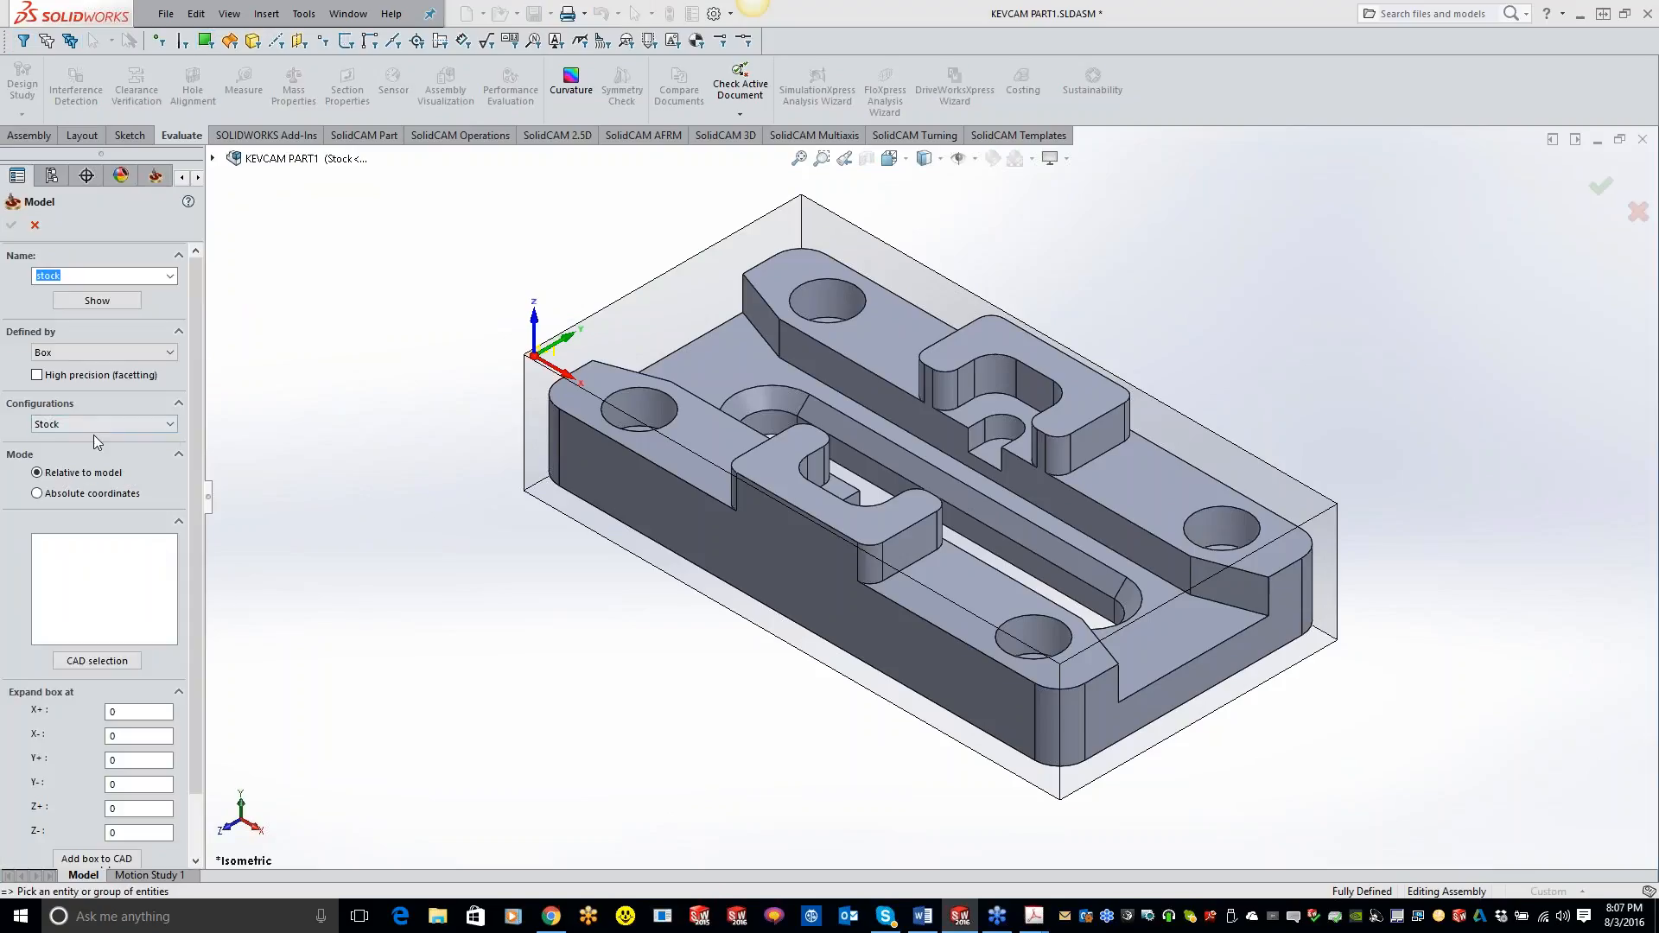
Define the stock as a 3D Model using the transparent box body and accept the milling part data.
click(95, 431)
click(111, 416)
click(104, 352)
click(102, 390)
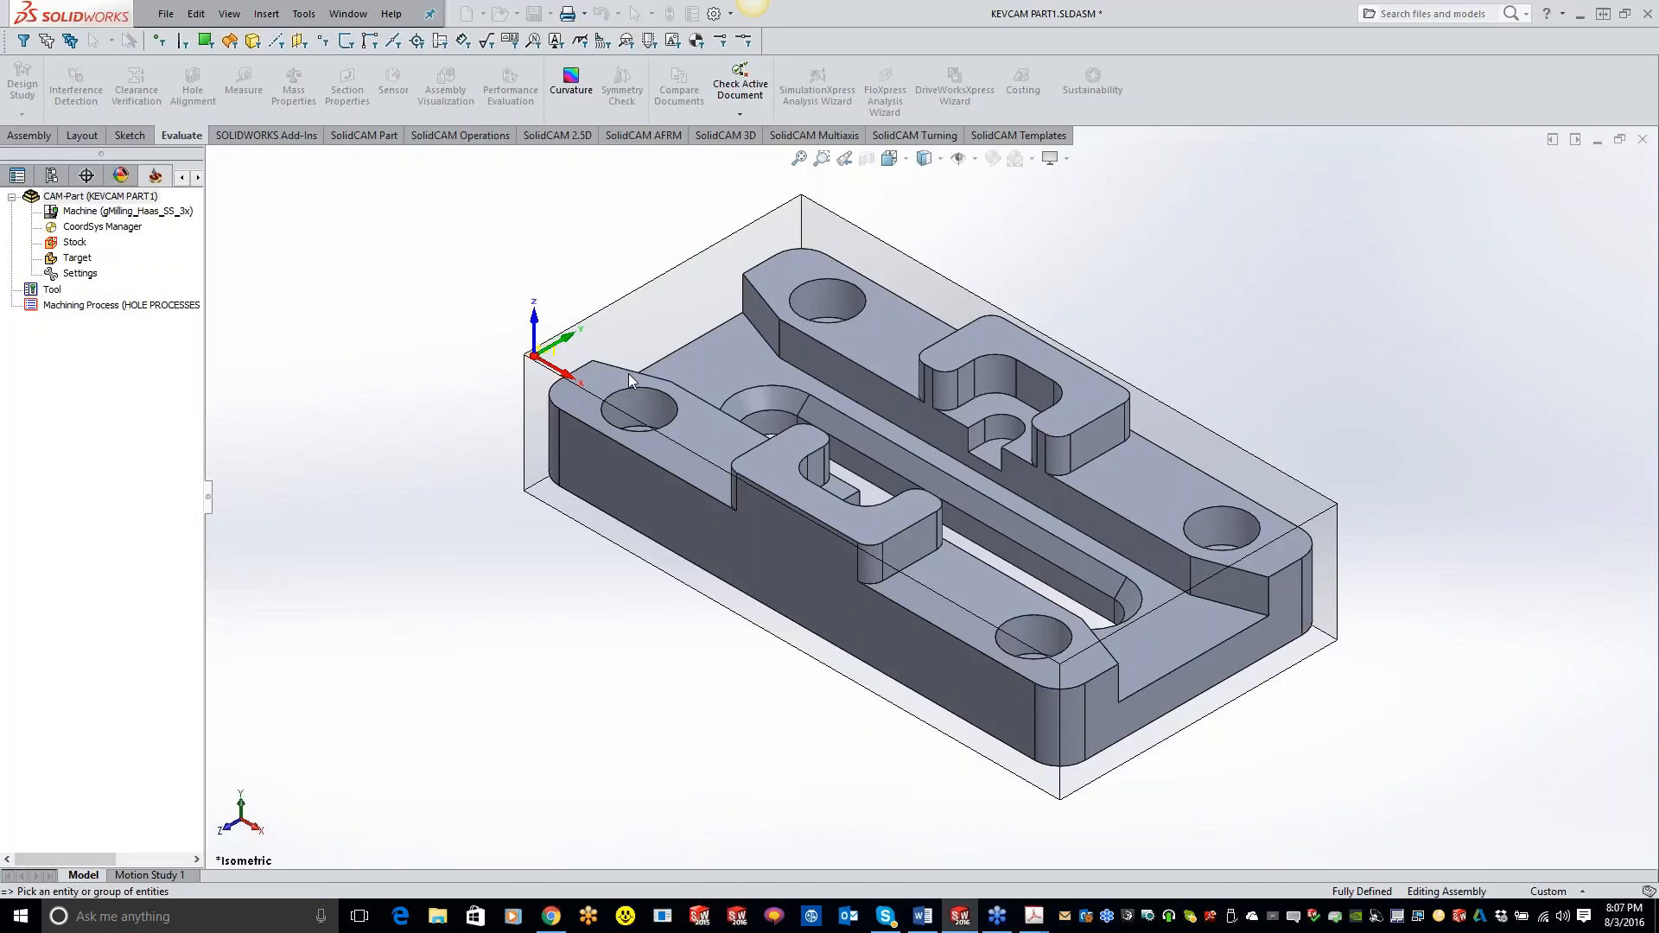
click(677, 321)
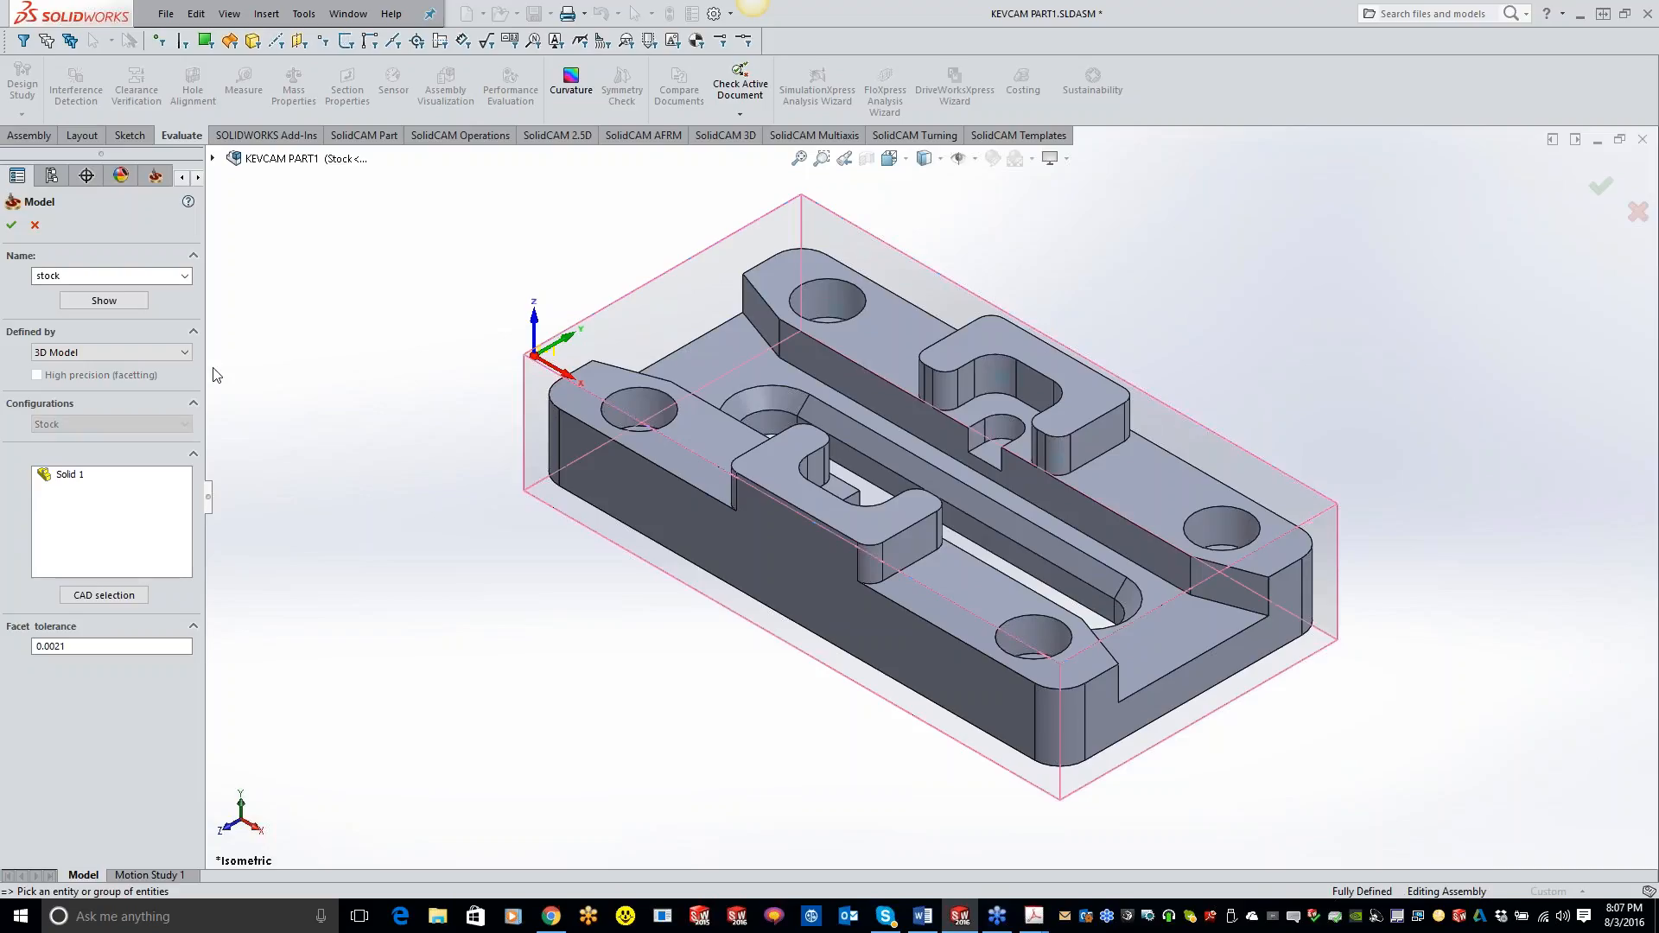
click(11, 225)
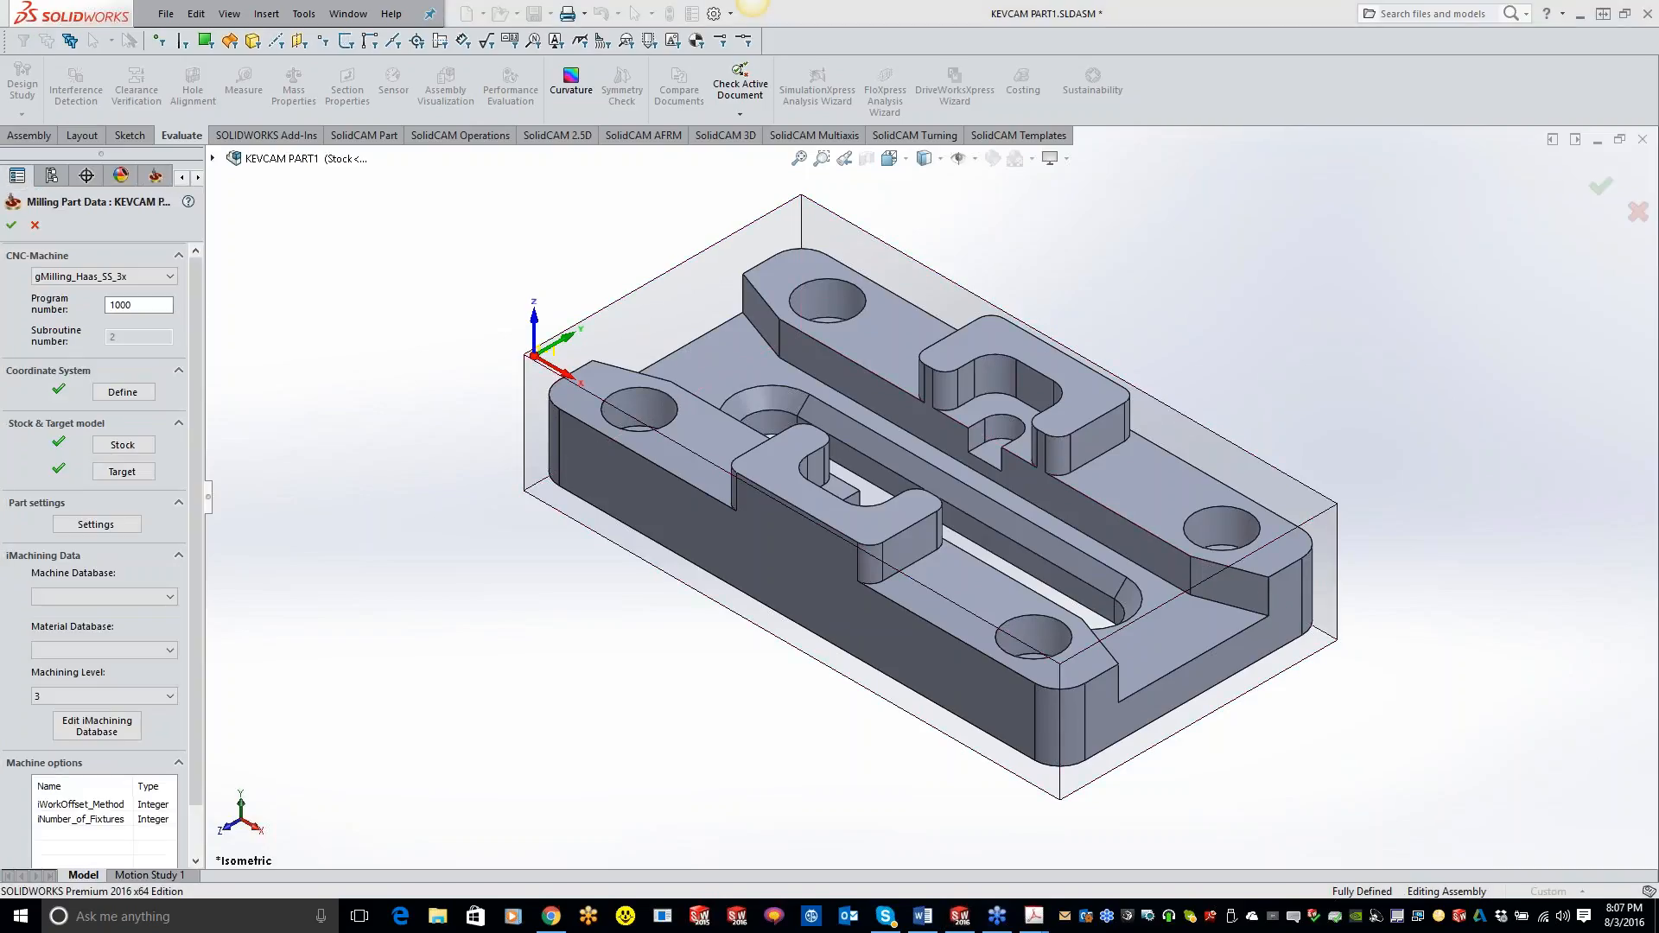
click(11, 225)
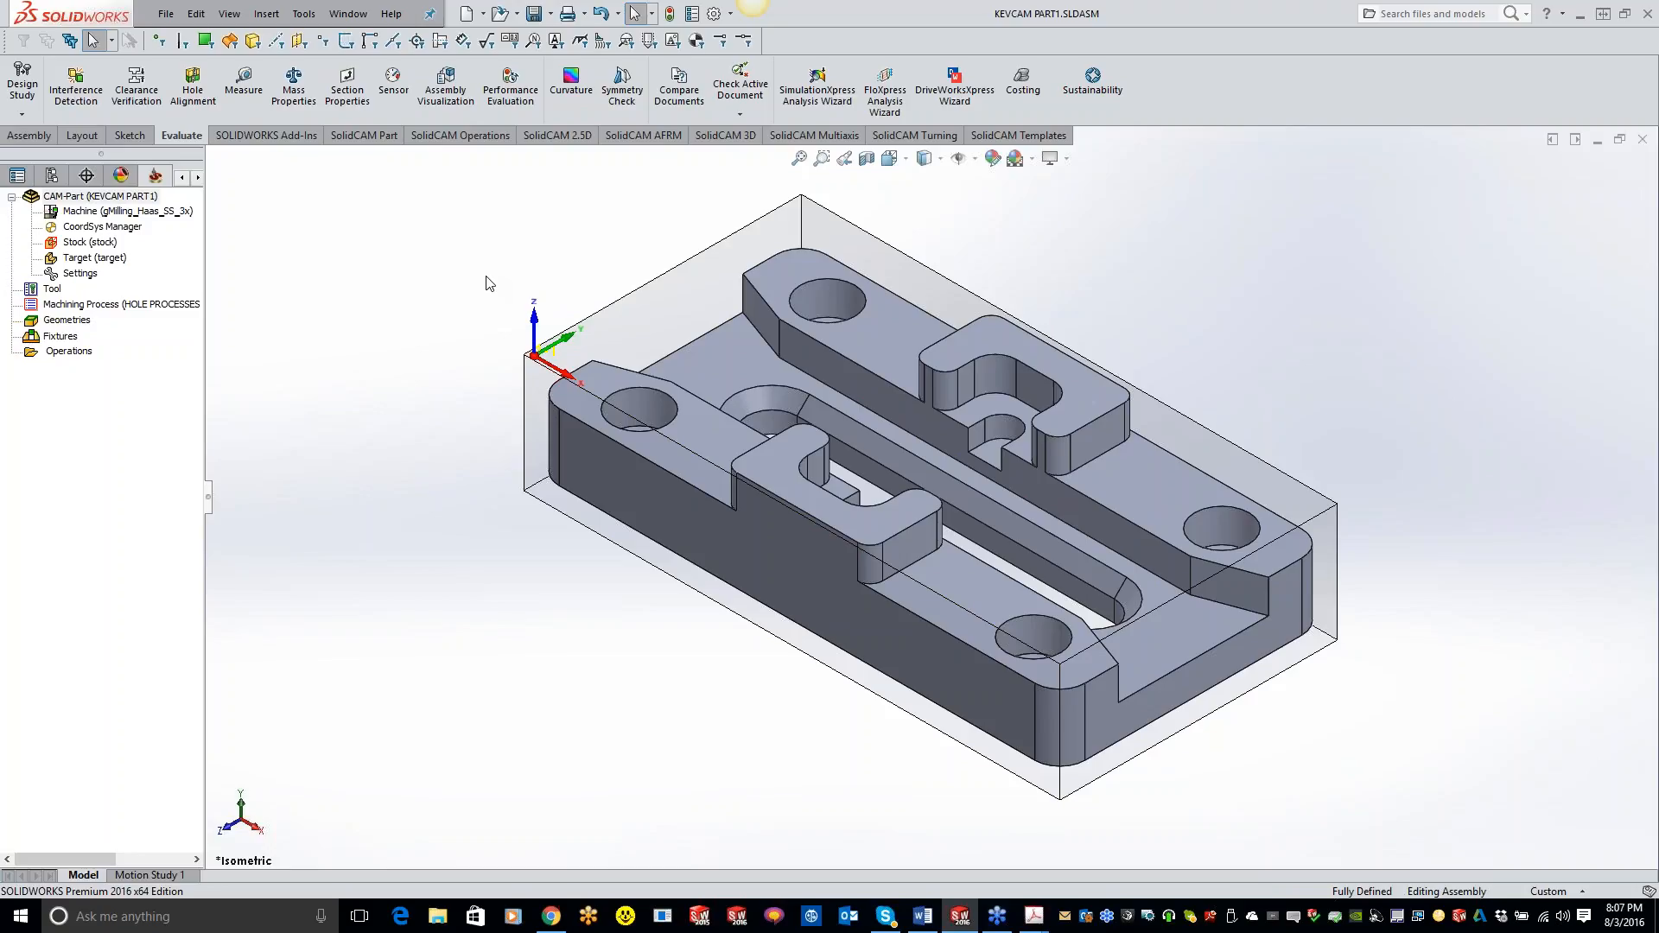
Examine the CAM assembly's feature tree, including the contents of the CAM and DesignModel components.
drag(209, 404, 305, 413)
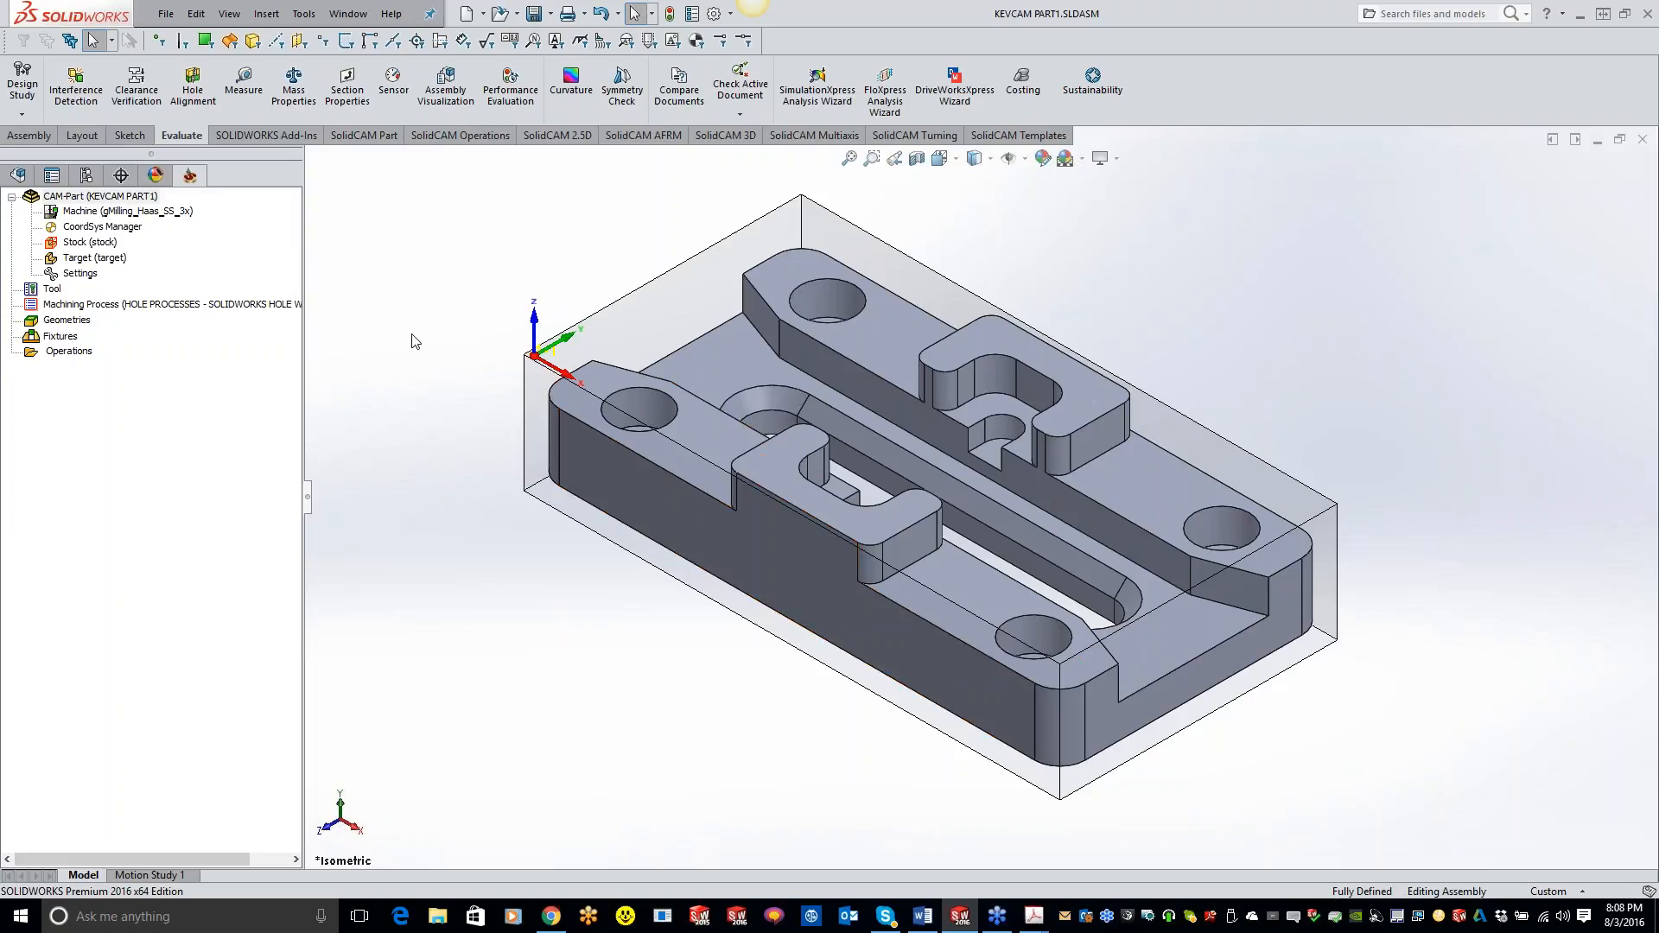
click(17, 175)
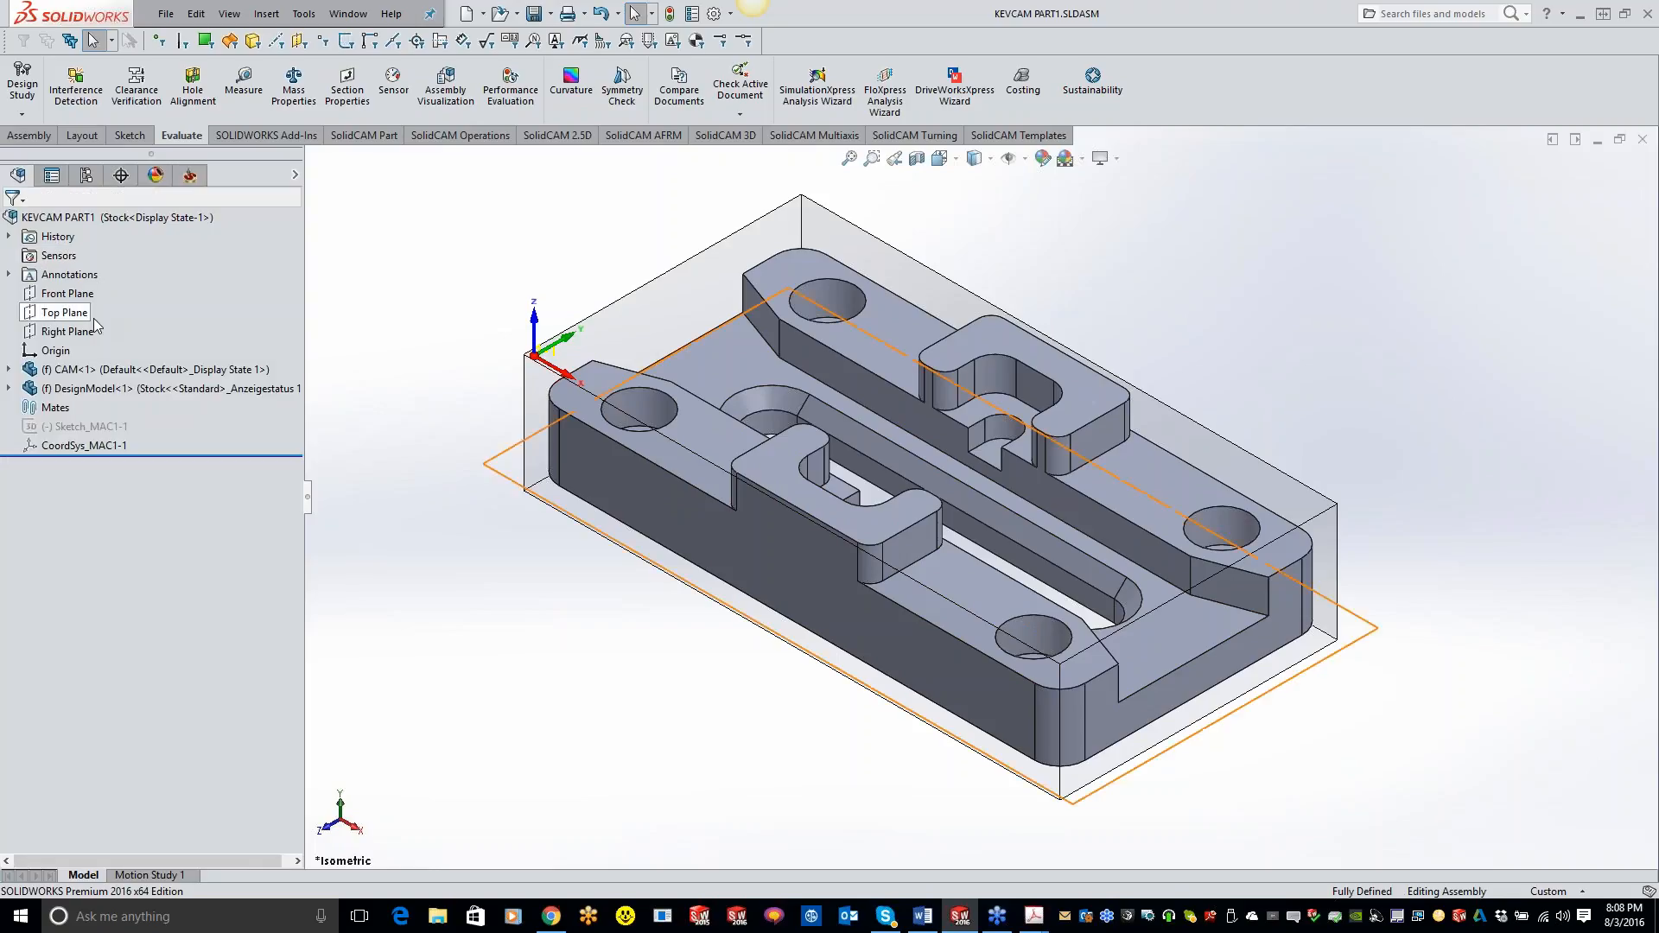
click(9, 369)
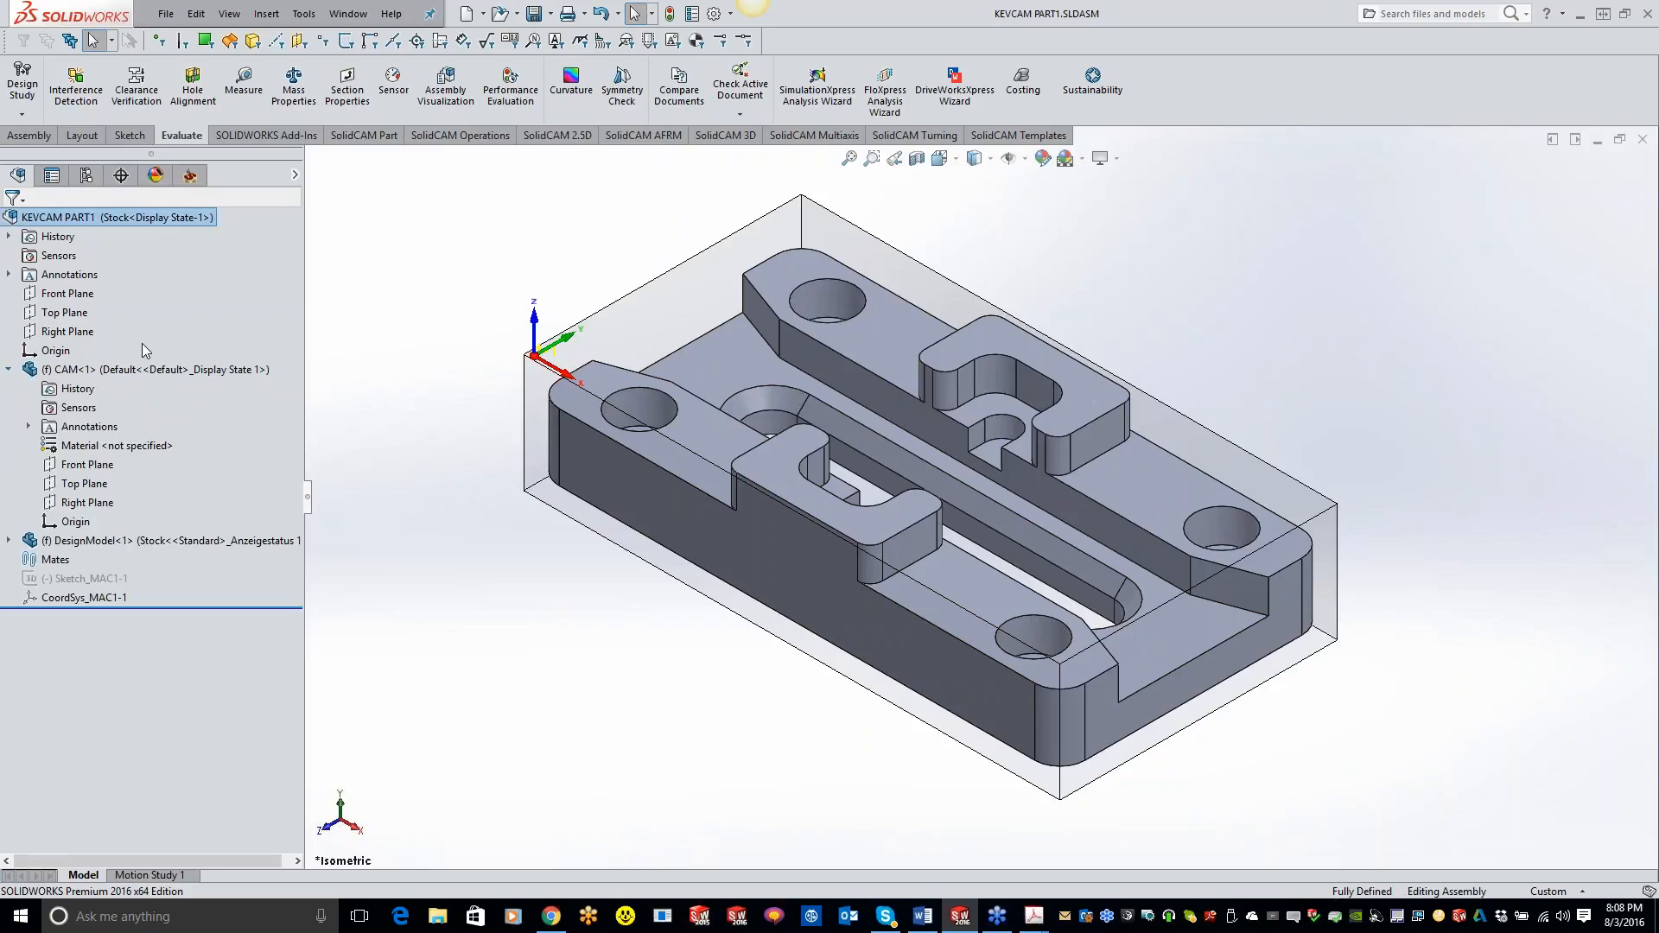
click(7, 542)
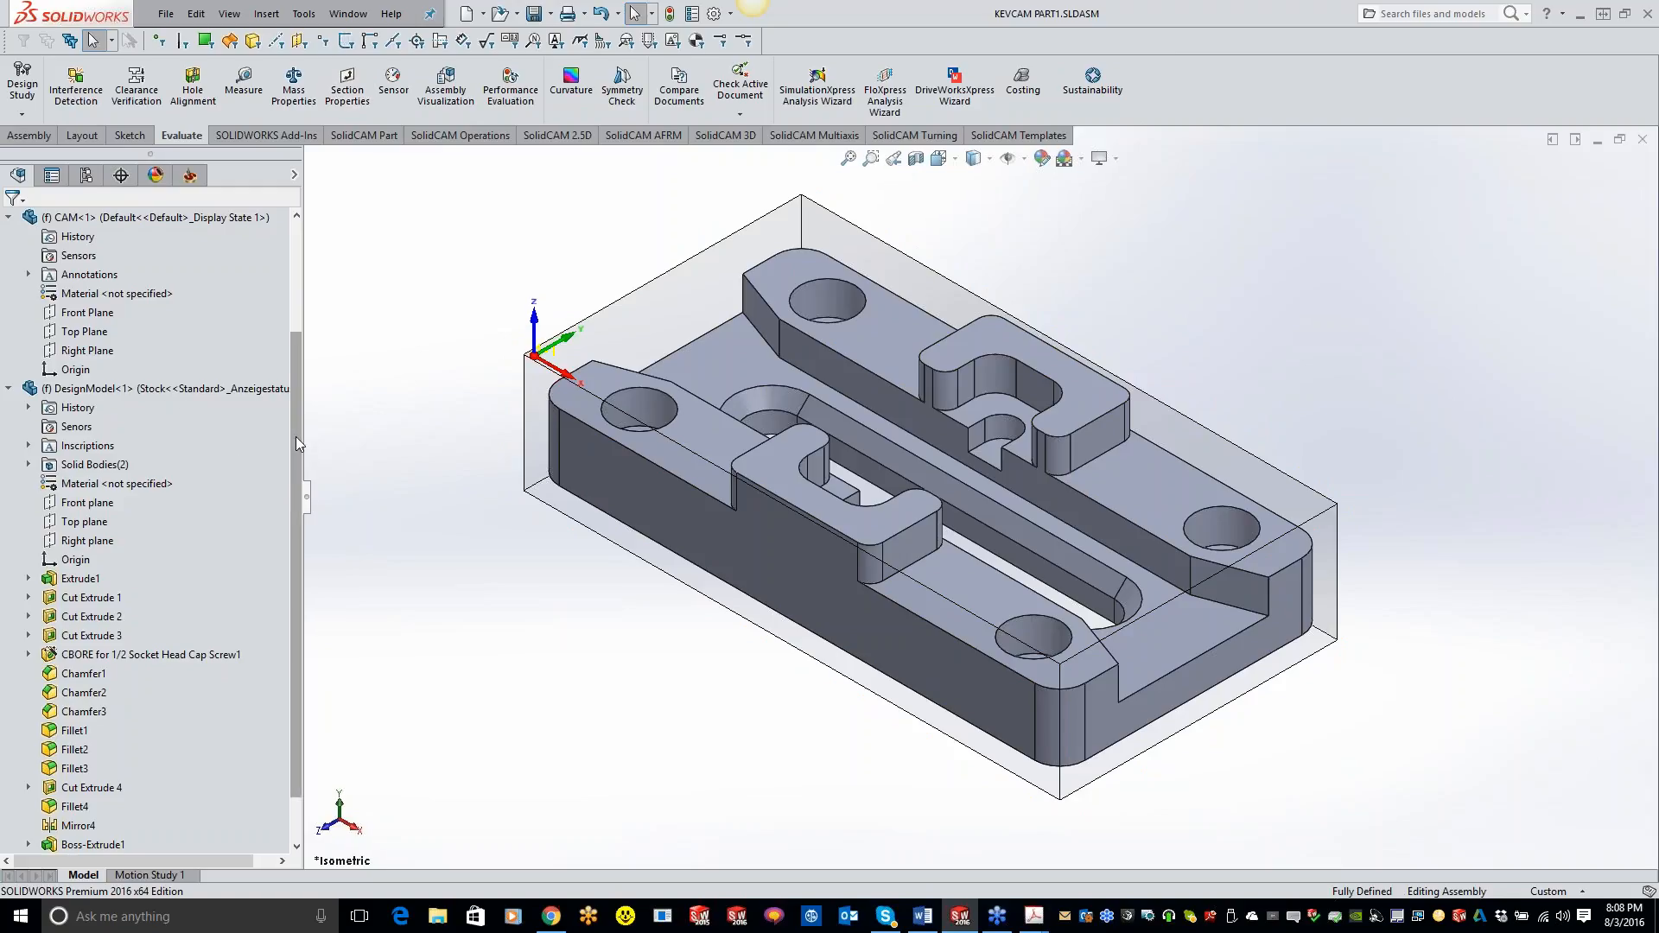
drag(296, 427, 297, 314)
click(57, 221)
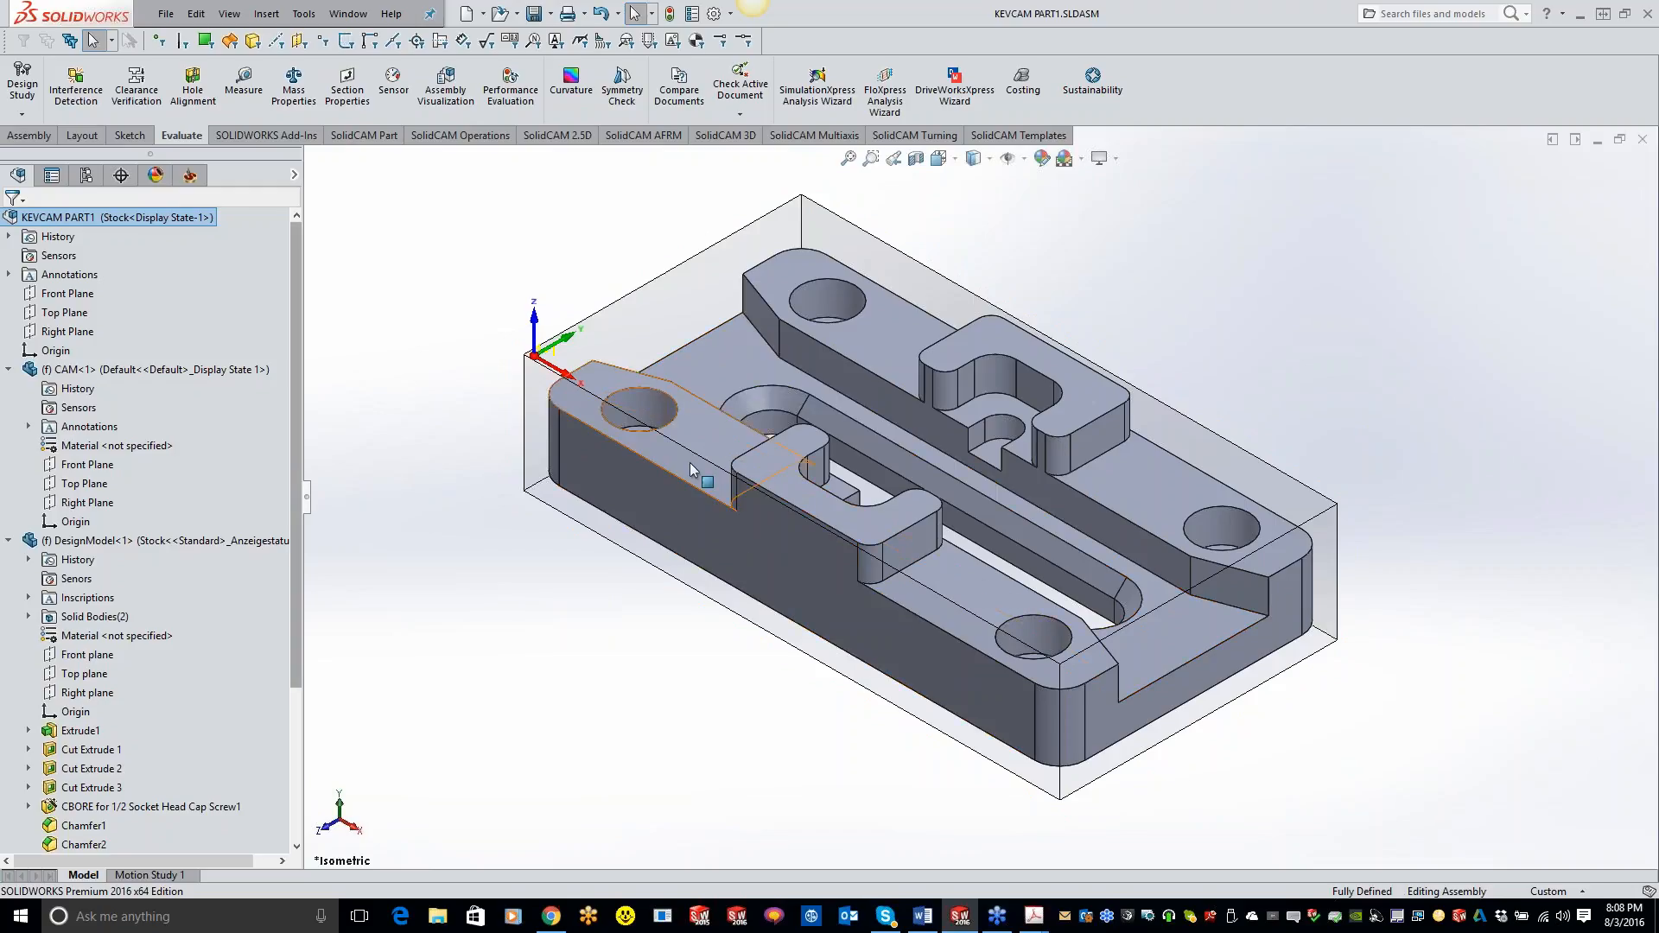
right_click(703, 417)
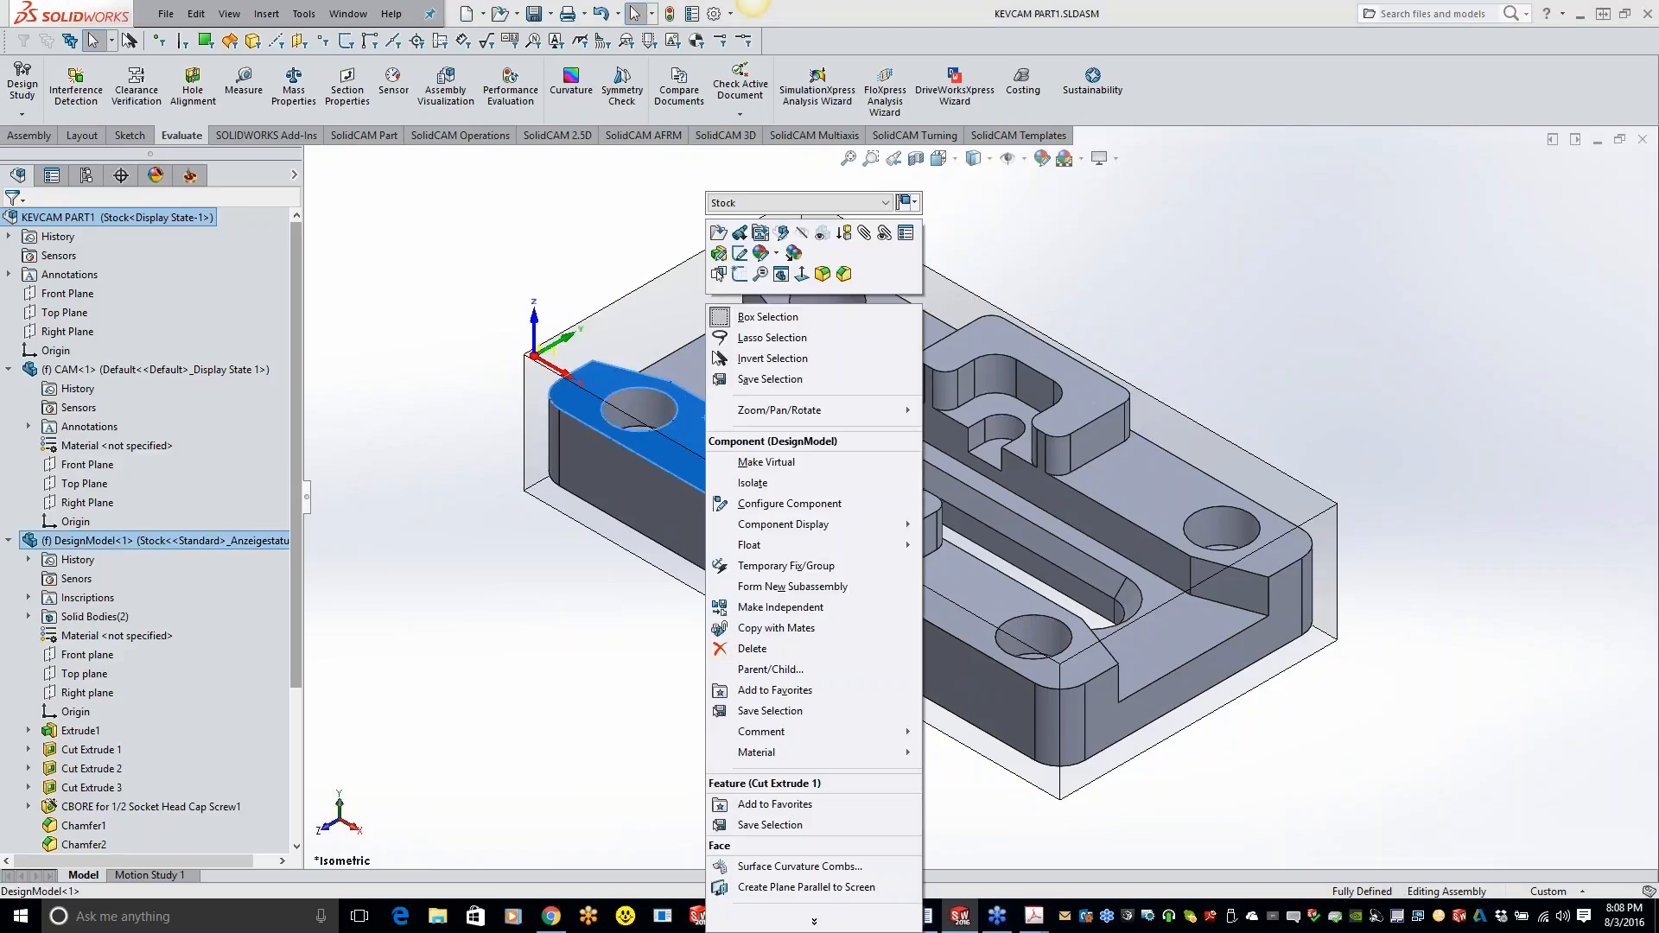
click(545, 228)
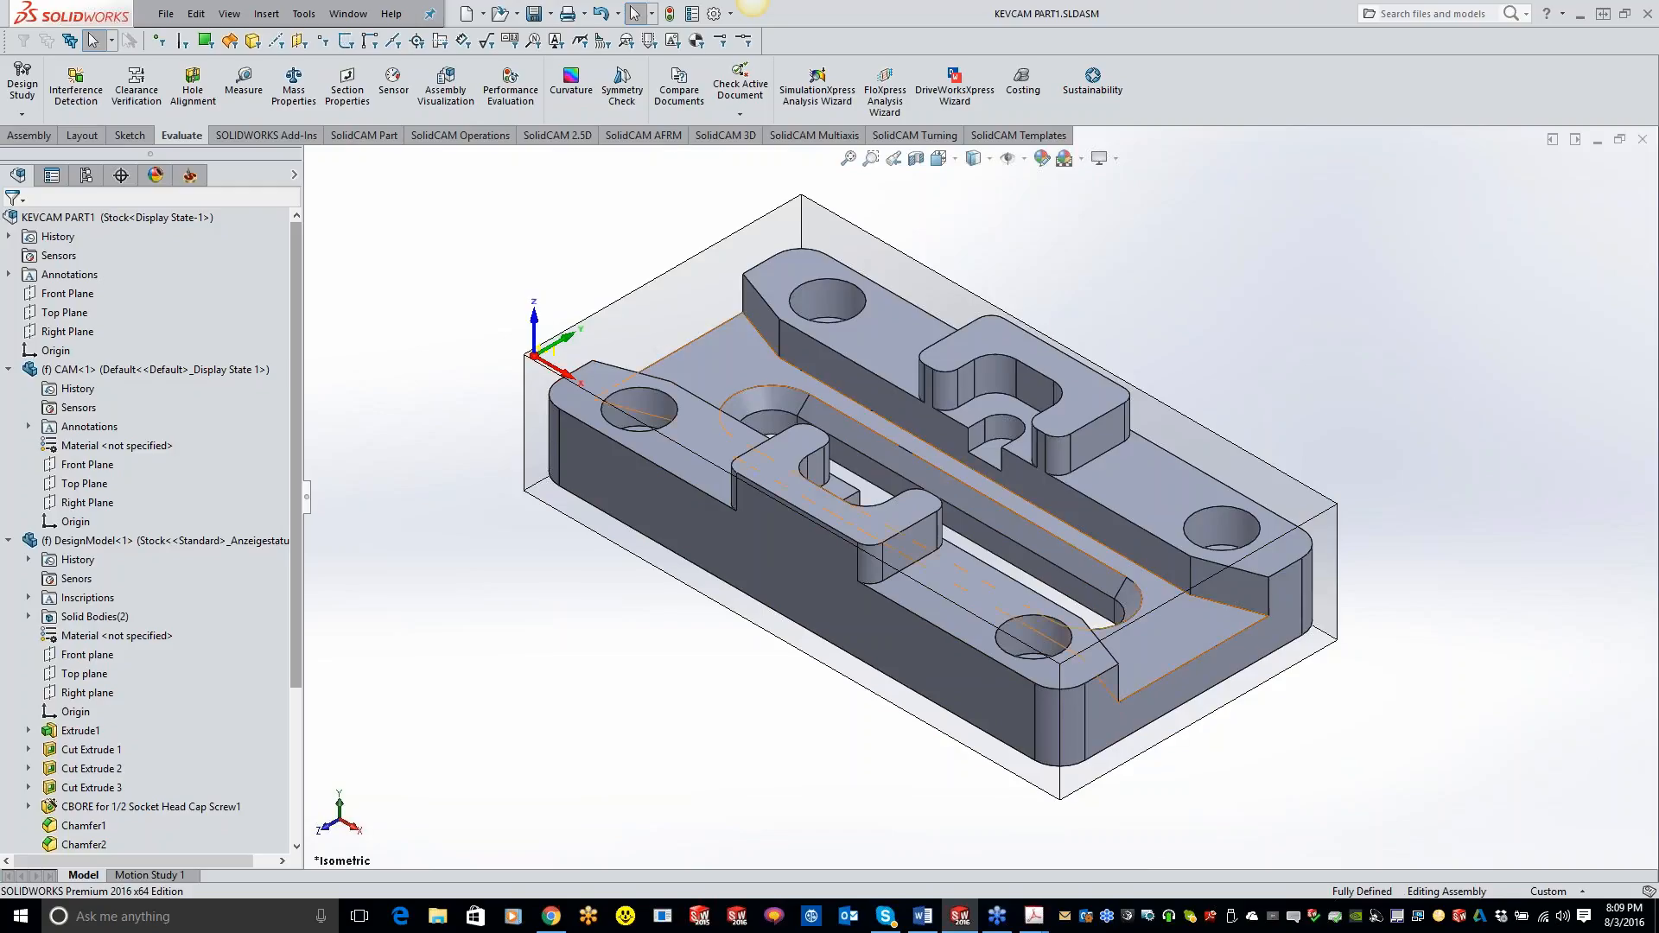
Add a Profile milling operation to the CAM-Part's operations.
middle_drag(940, 609, 766, 573)
click(190, 176)
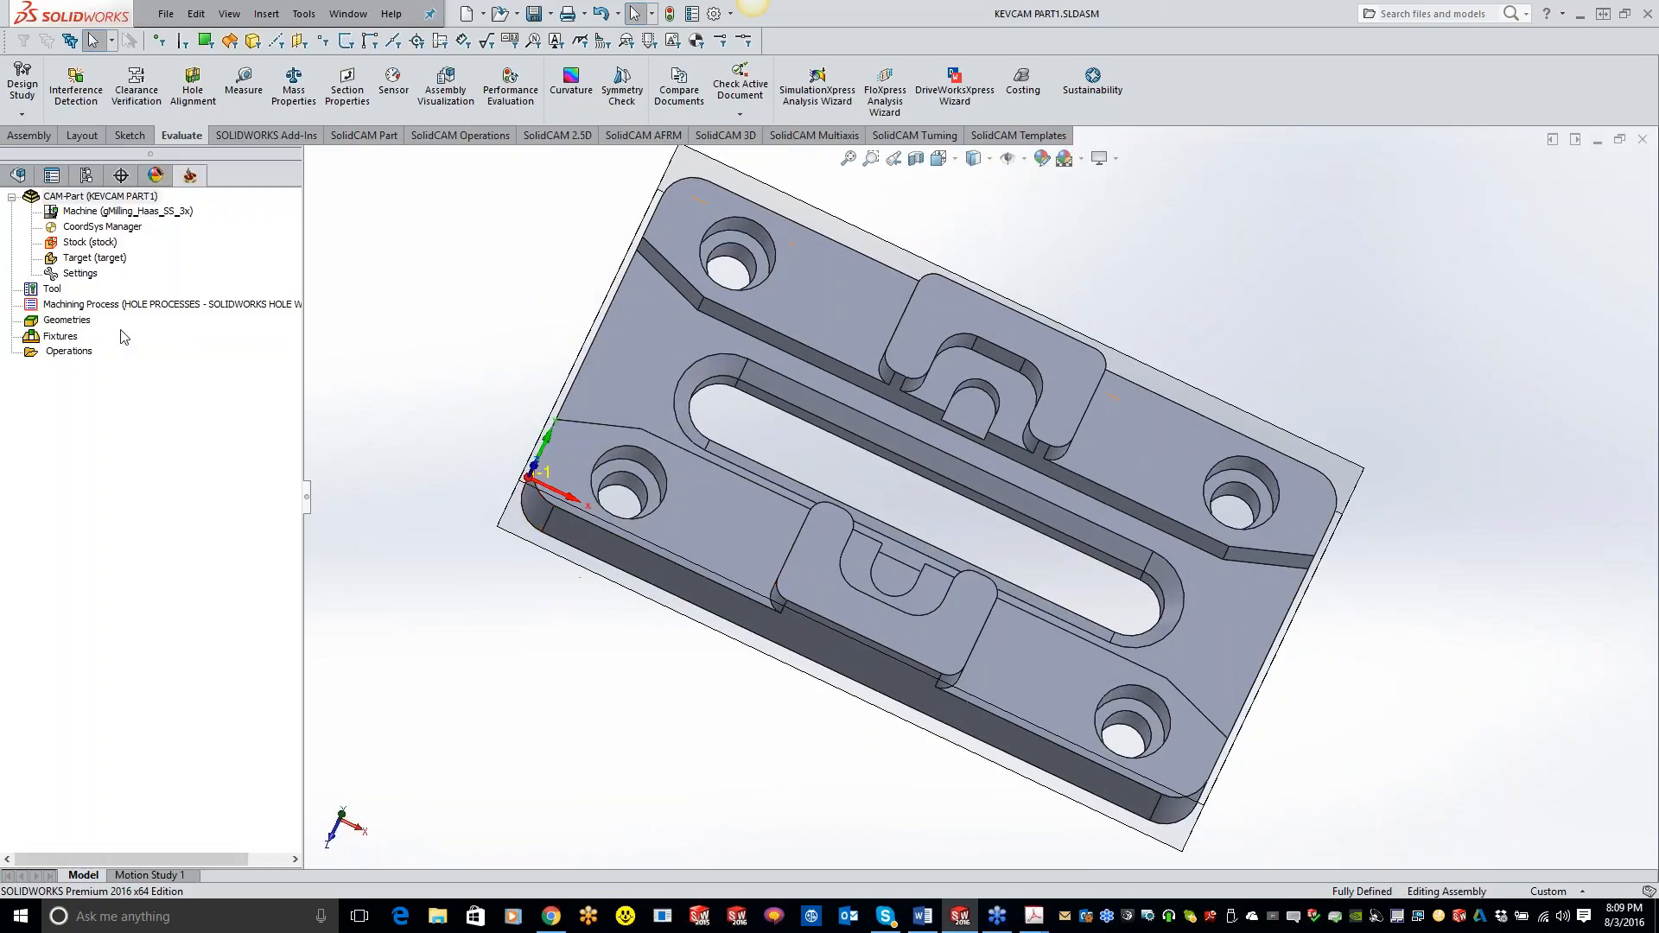
right_click(83, 357)
mouse_move(158, 395)
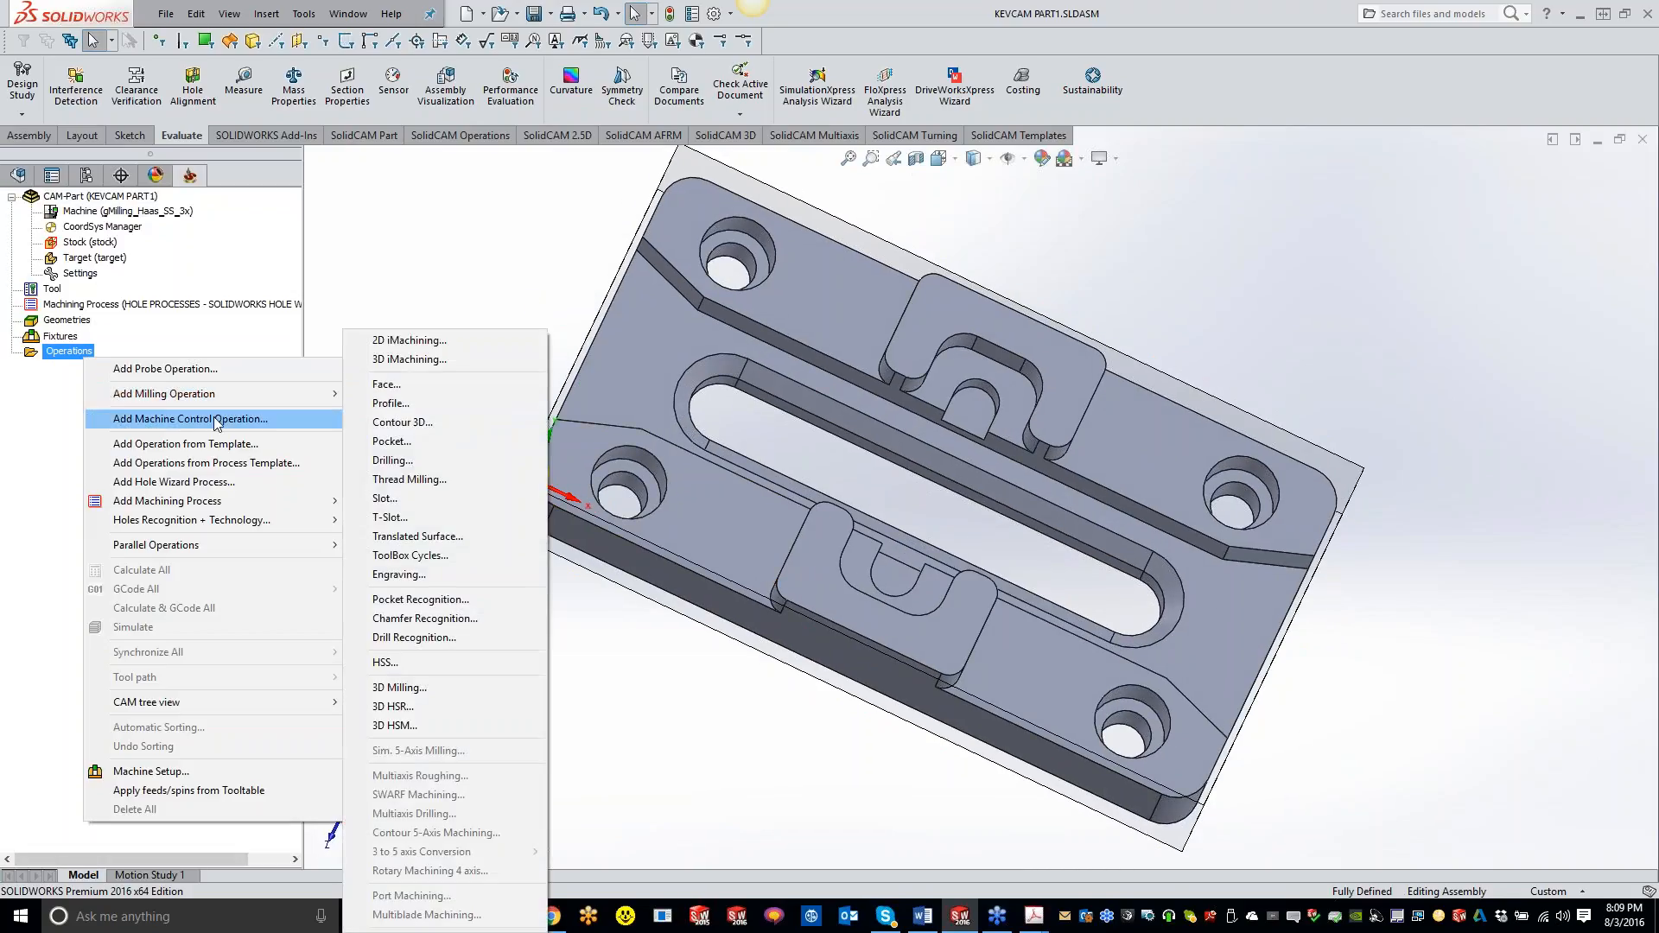
click(390, 403)
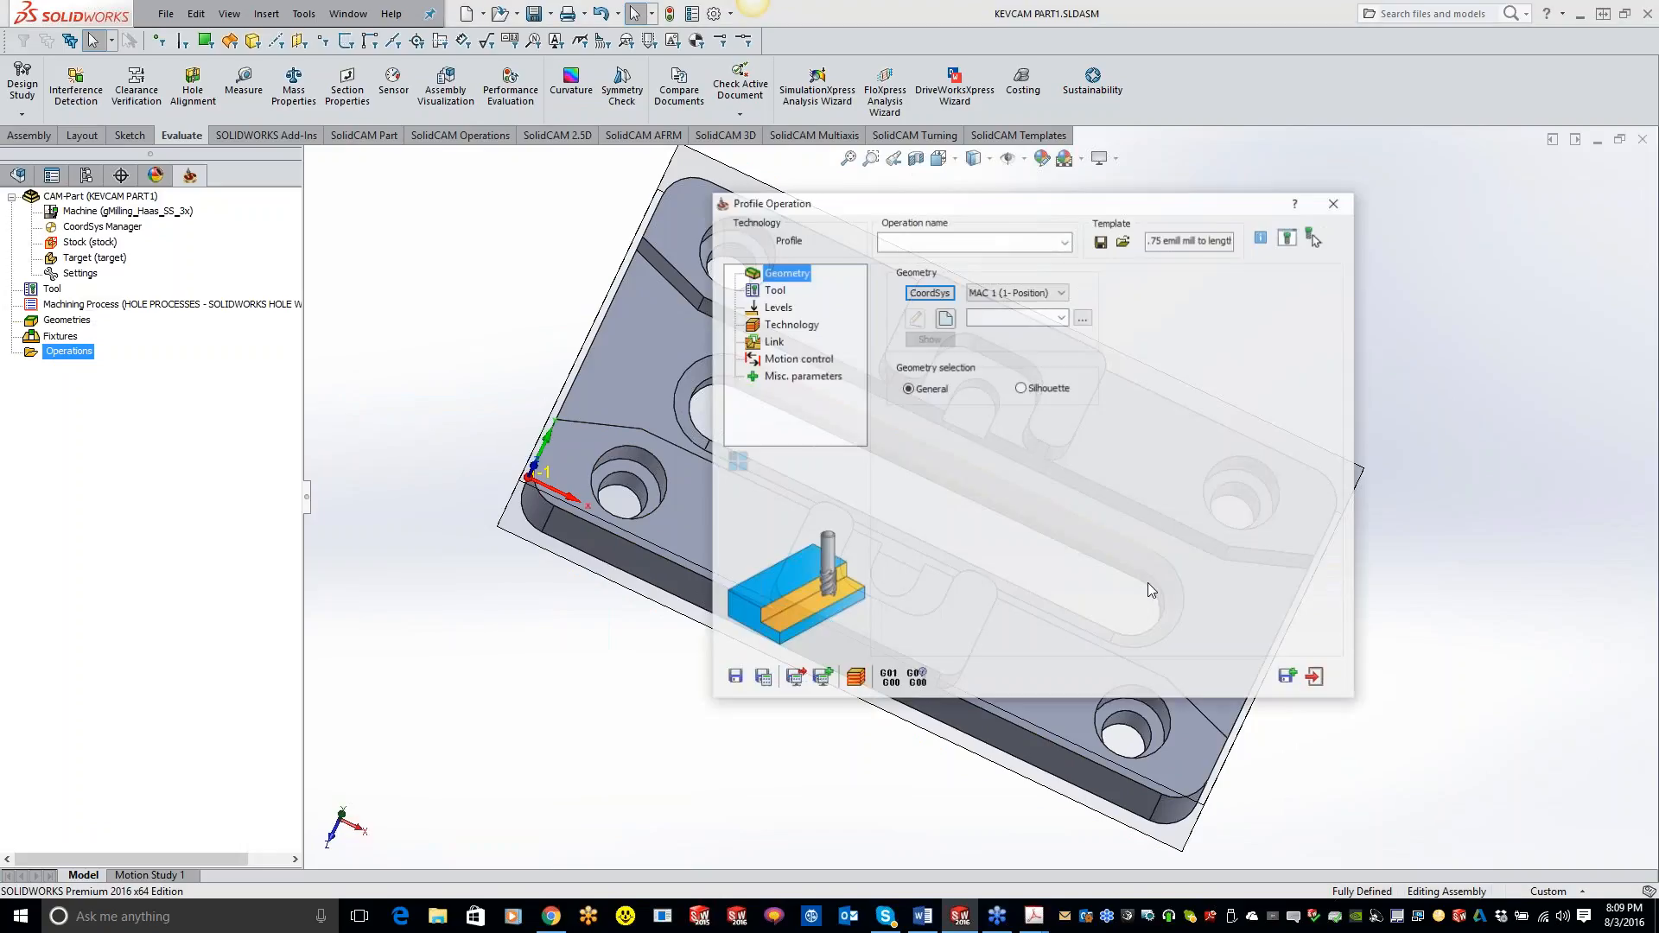
Define the profile geometry as a closed chain around the inner edge of the central slot using Auto-constant Z.
click(945, 317)
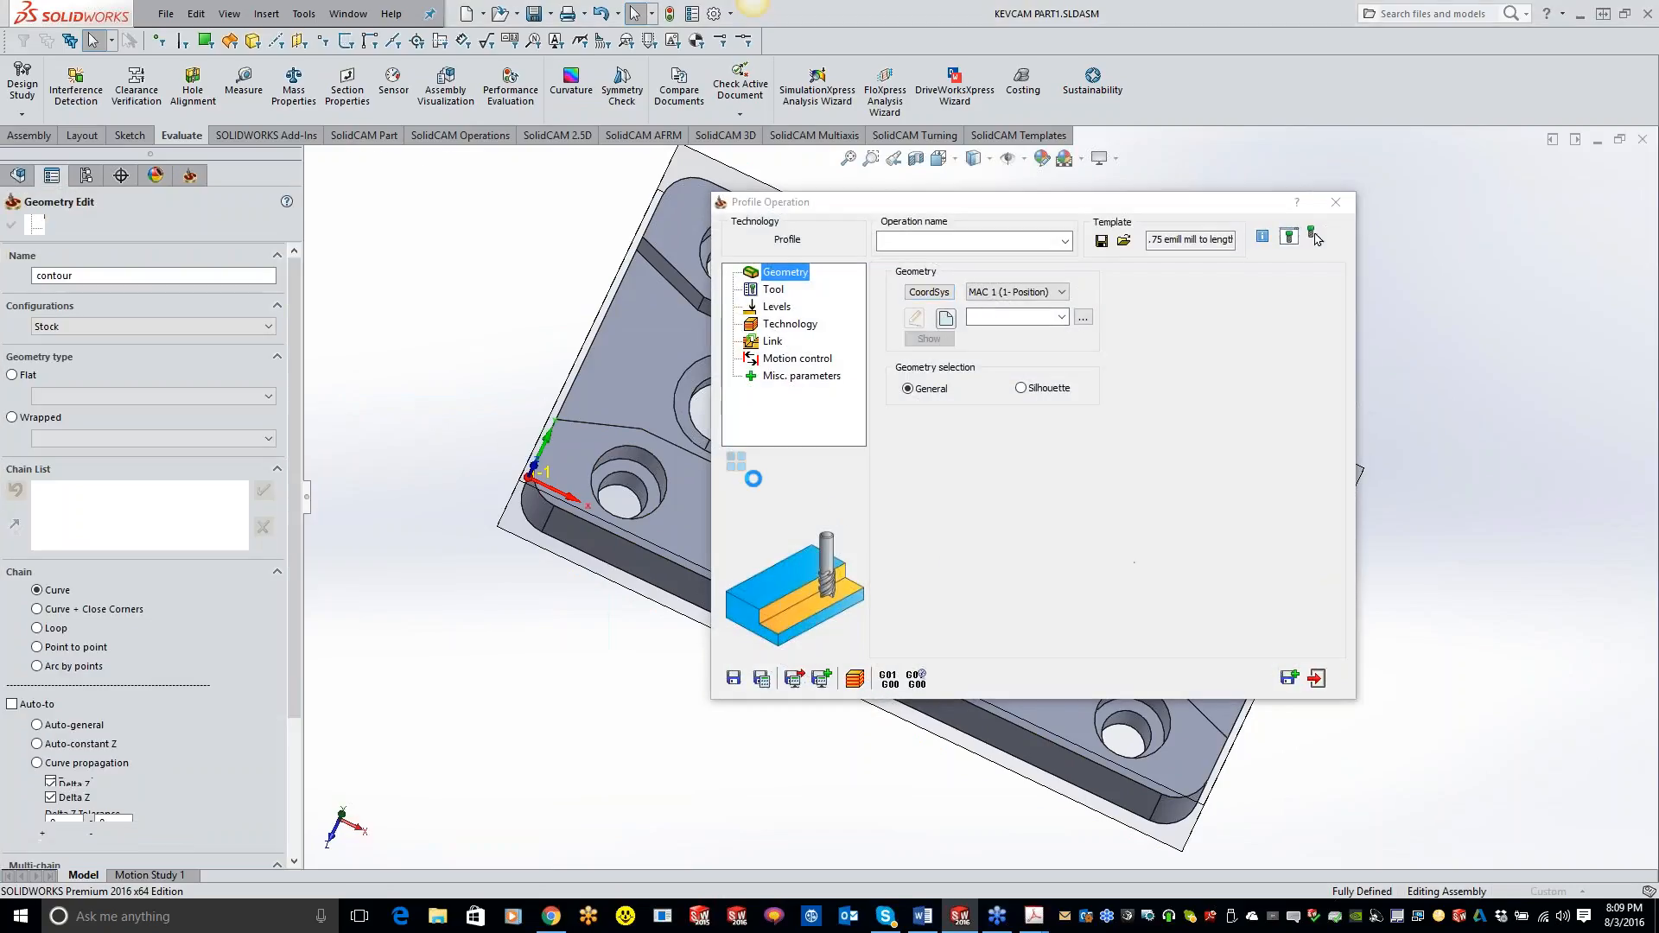
click(737, 460)
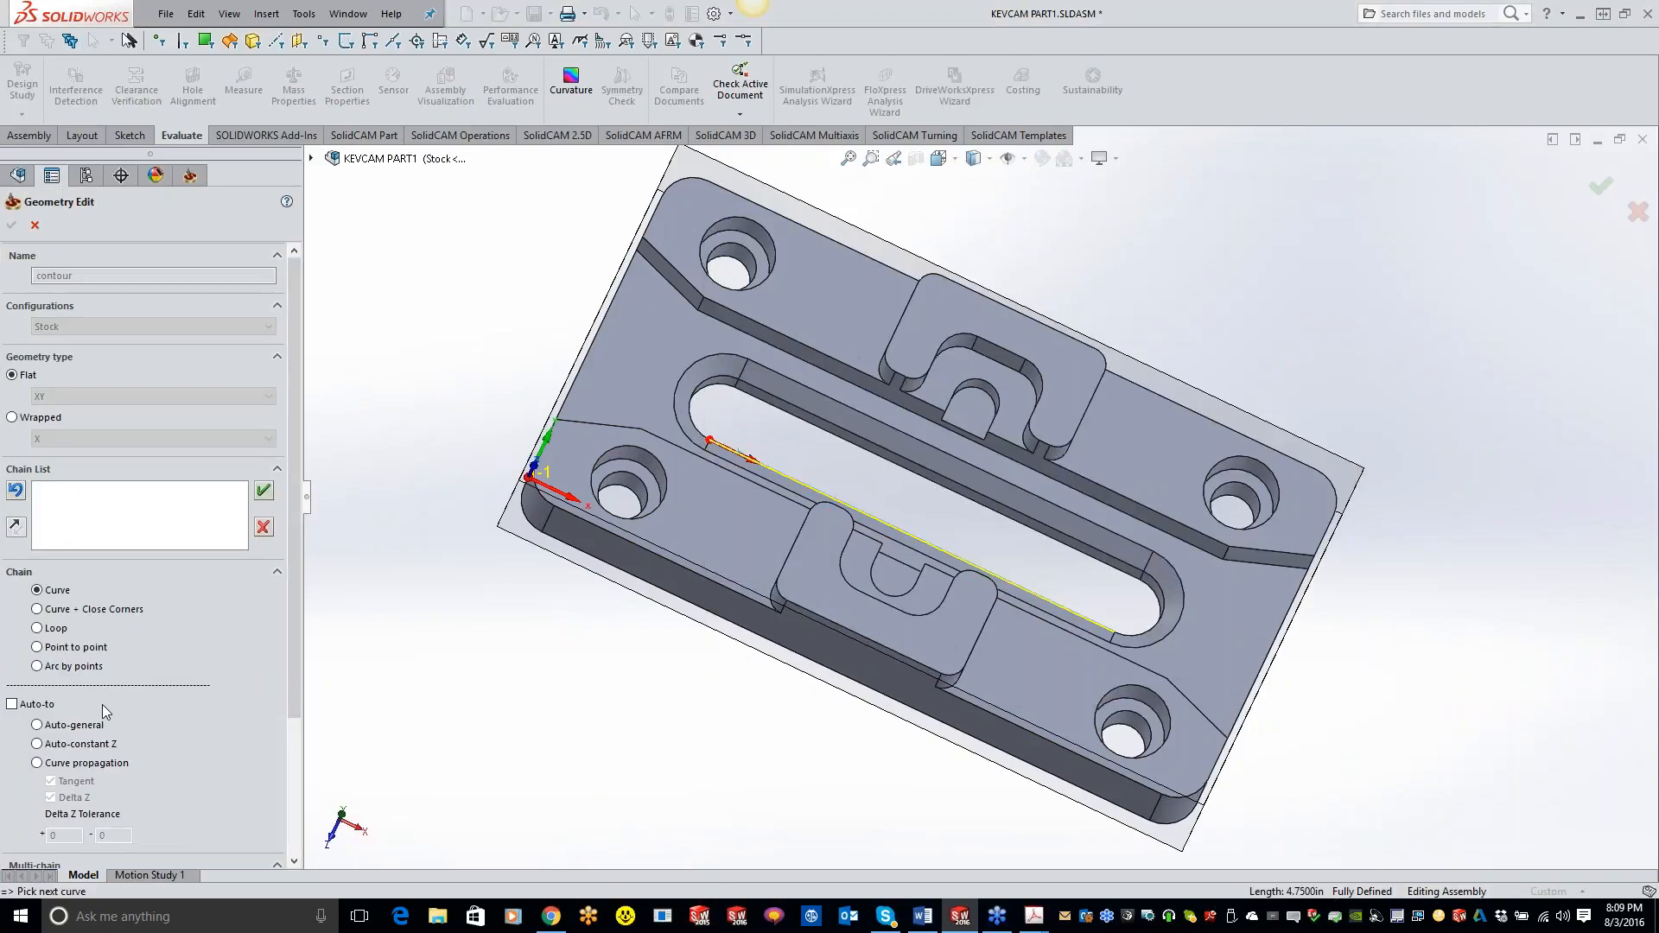
click(37, 743)
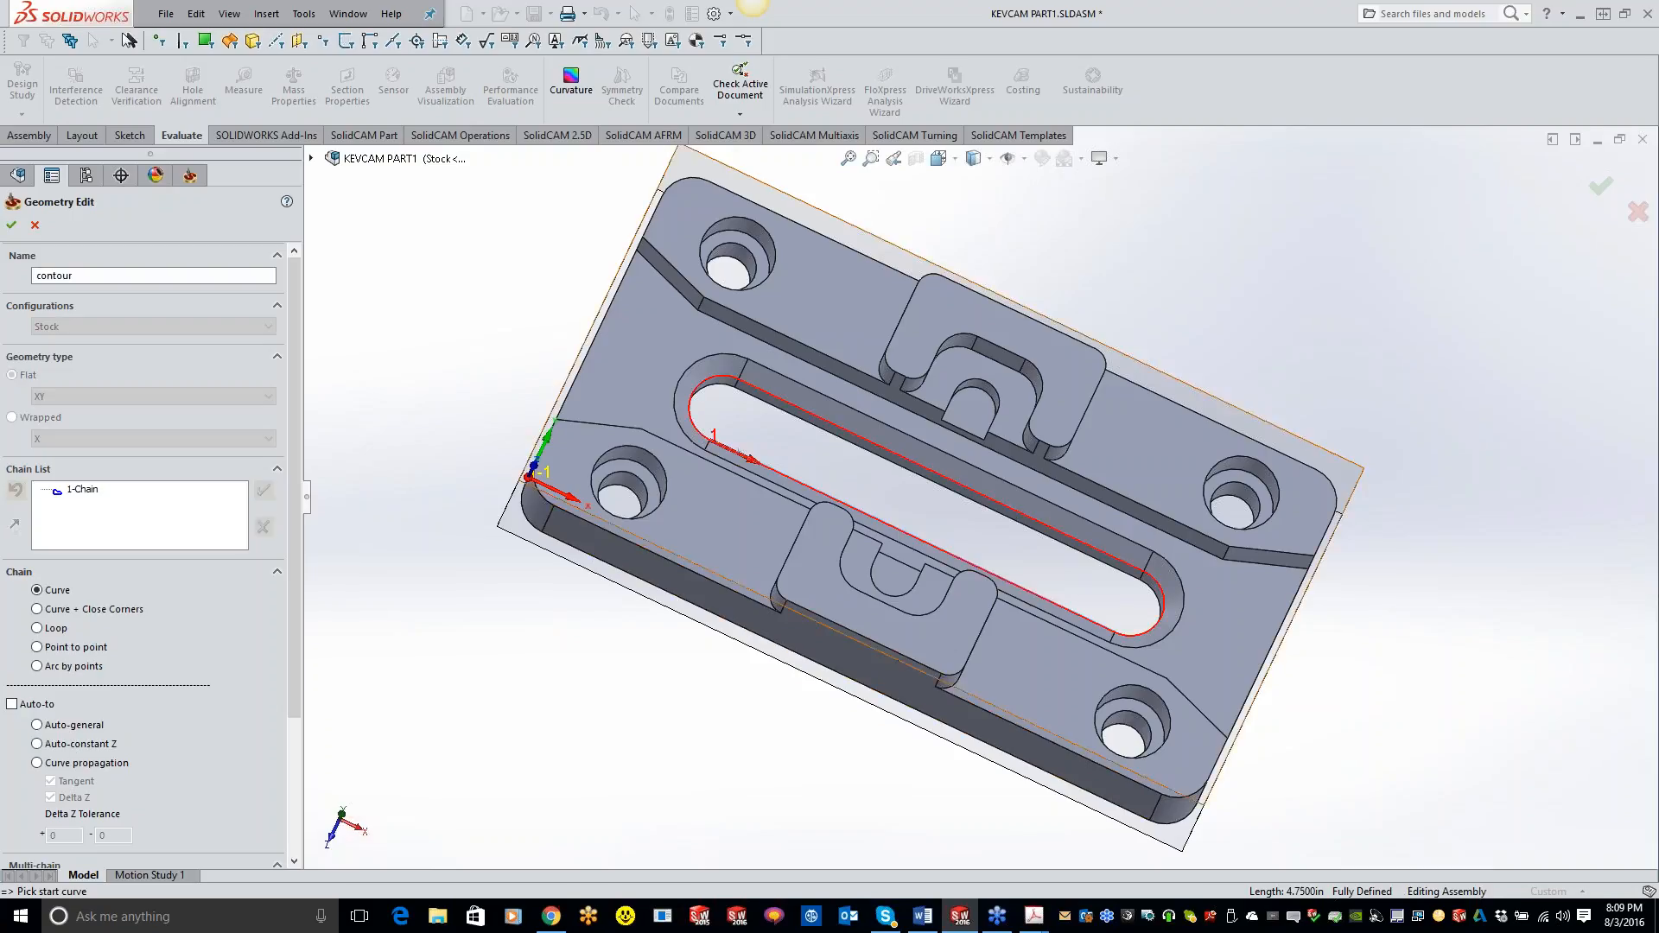
click(11, 225)
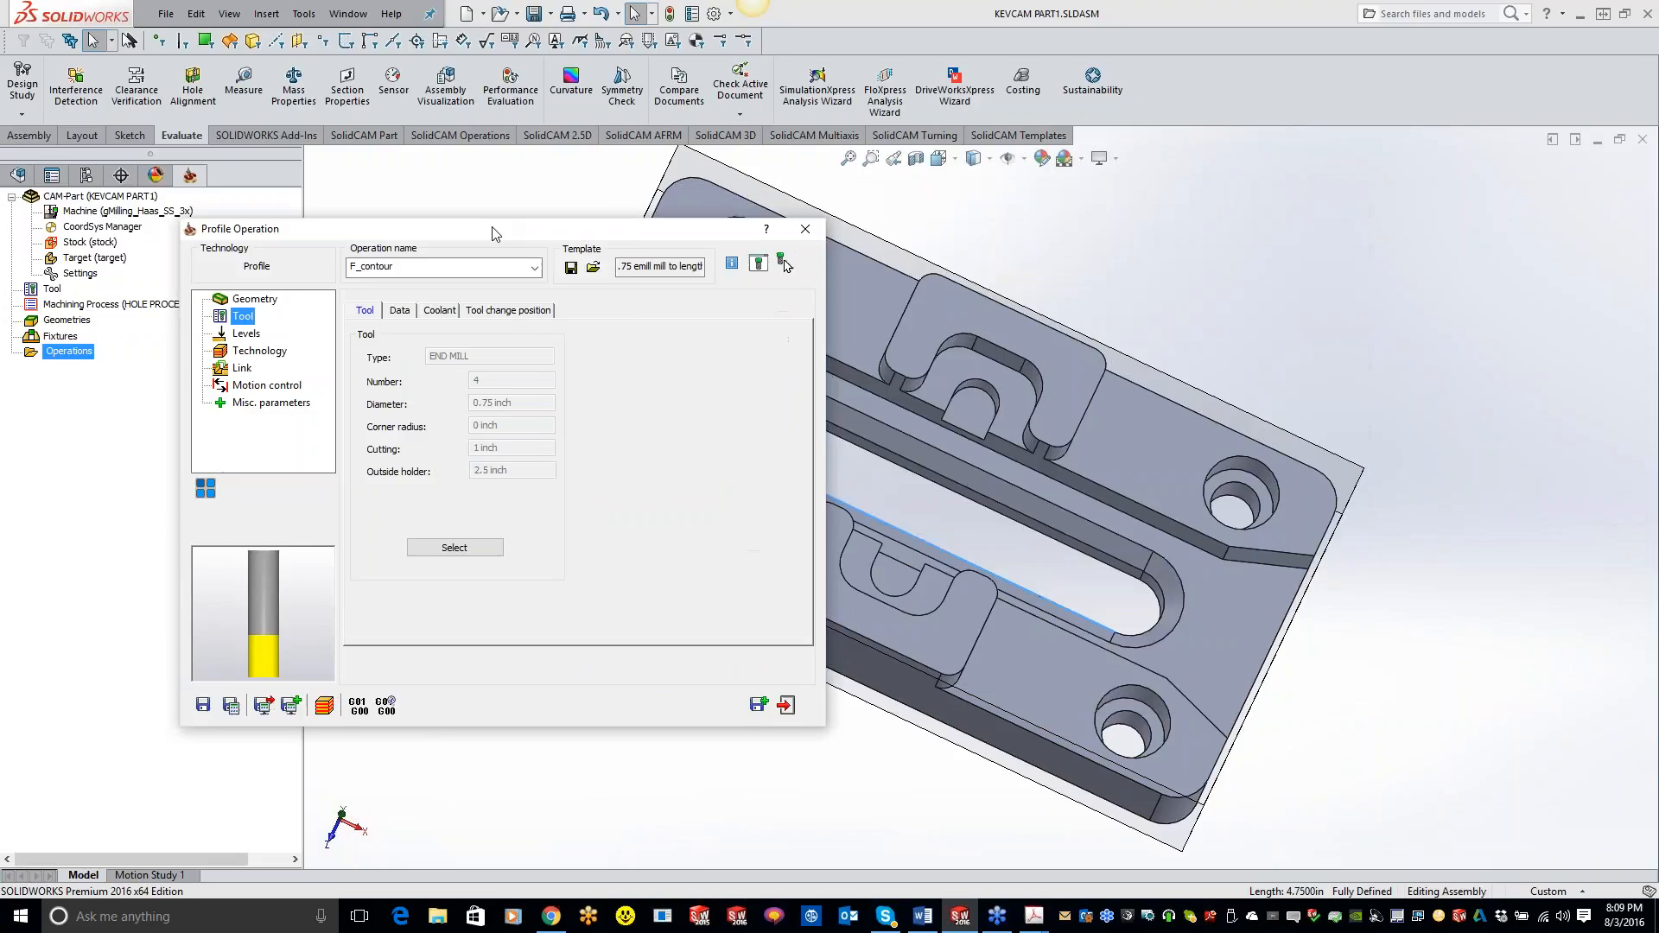
Check the slot's end radius and assign a new 0.5 inch diameter end mill to the profile operation.
click(1162, 613)
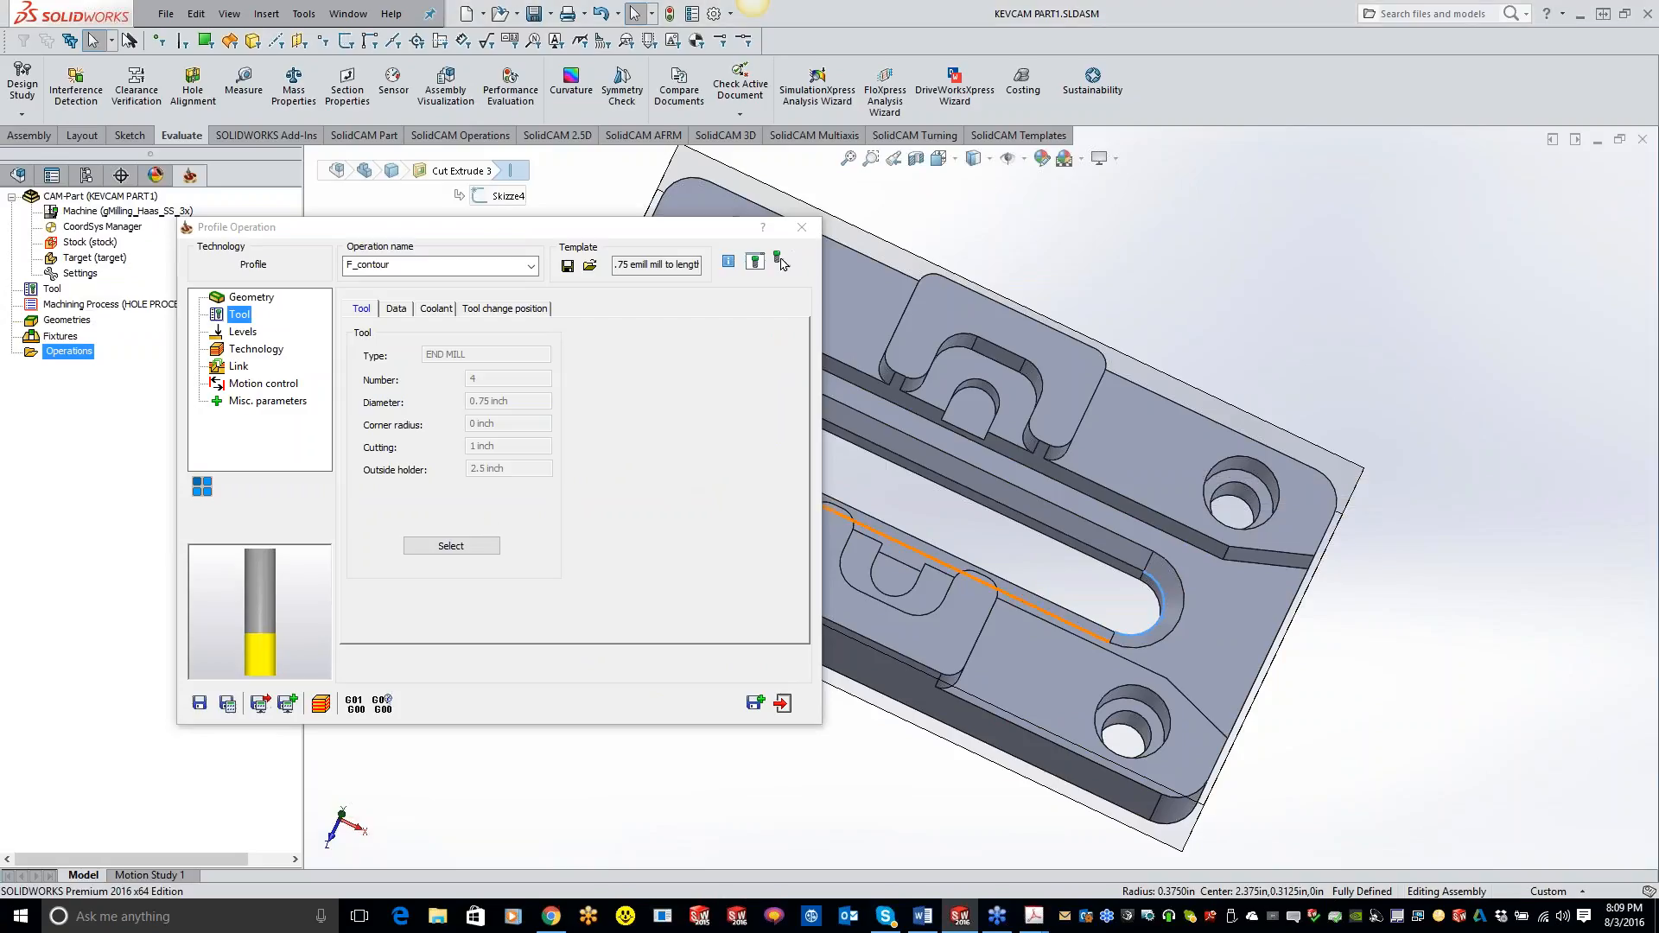
click(451, 546)
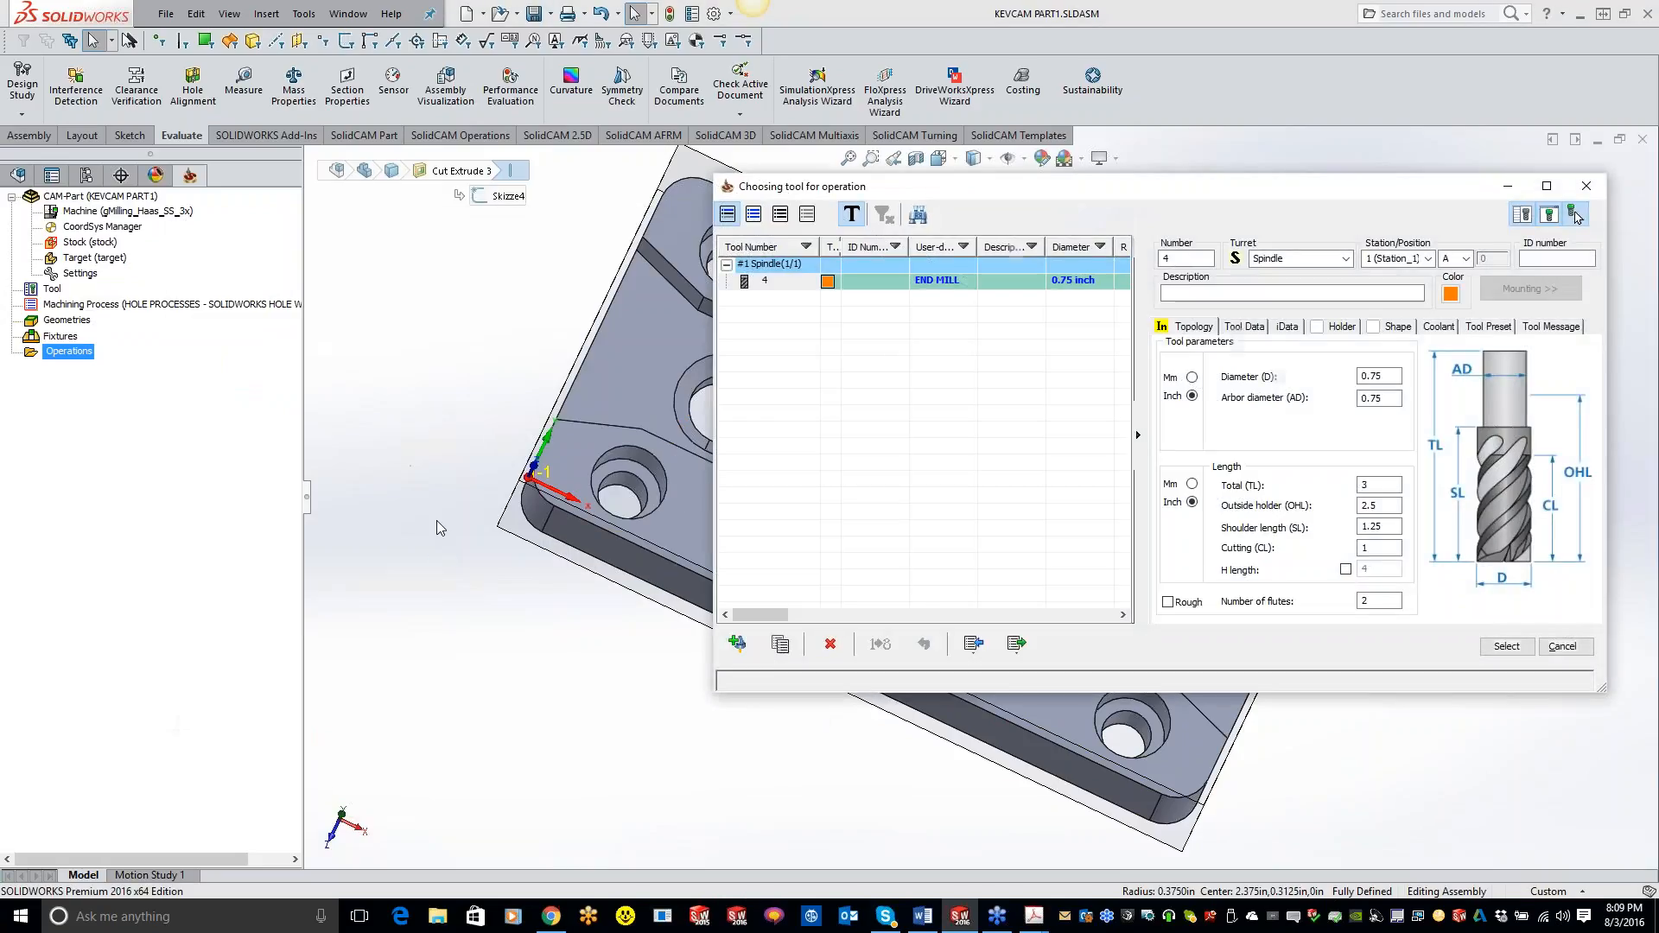
click(737, 644)
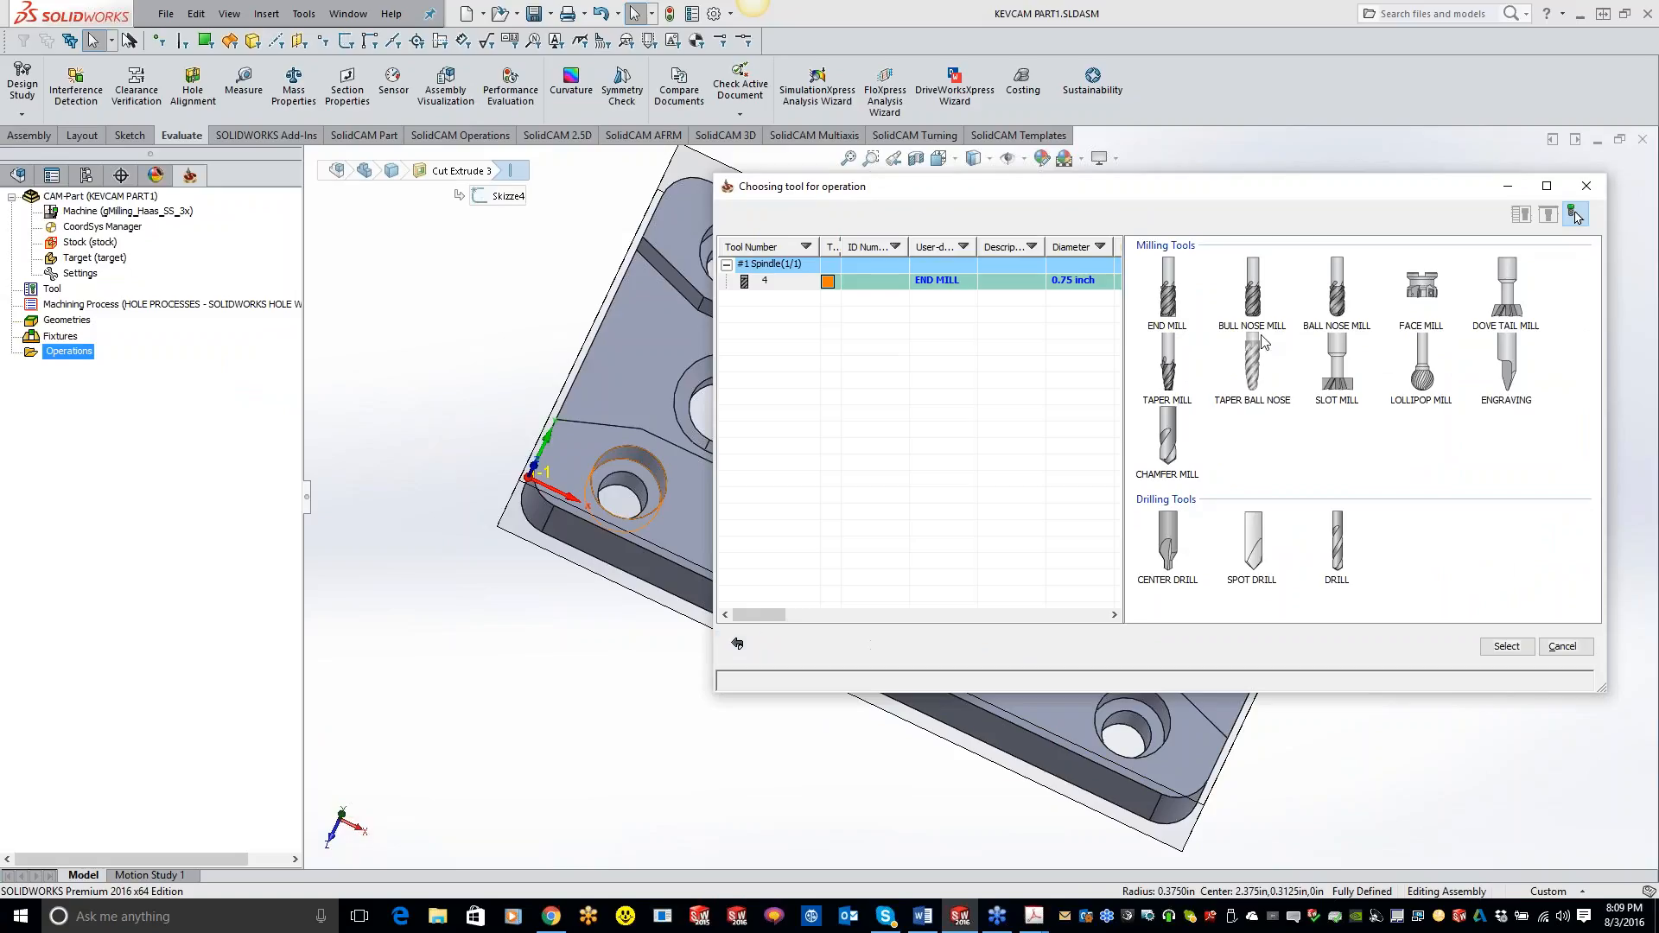
click(1178, 294)
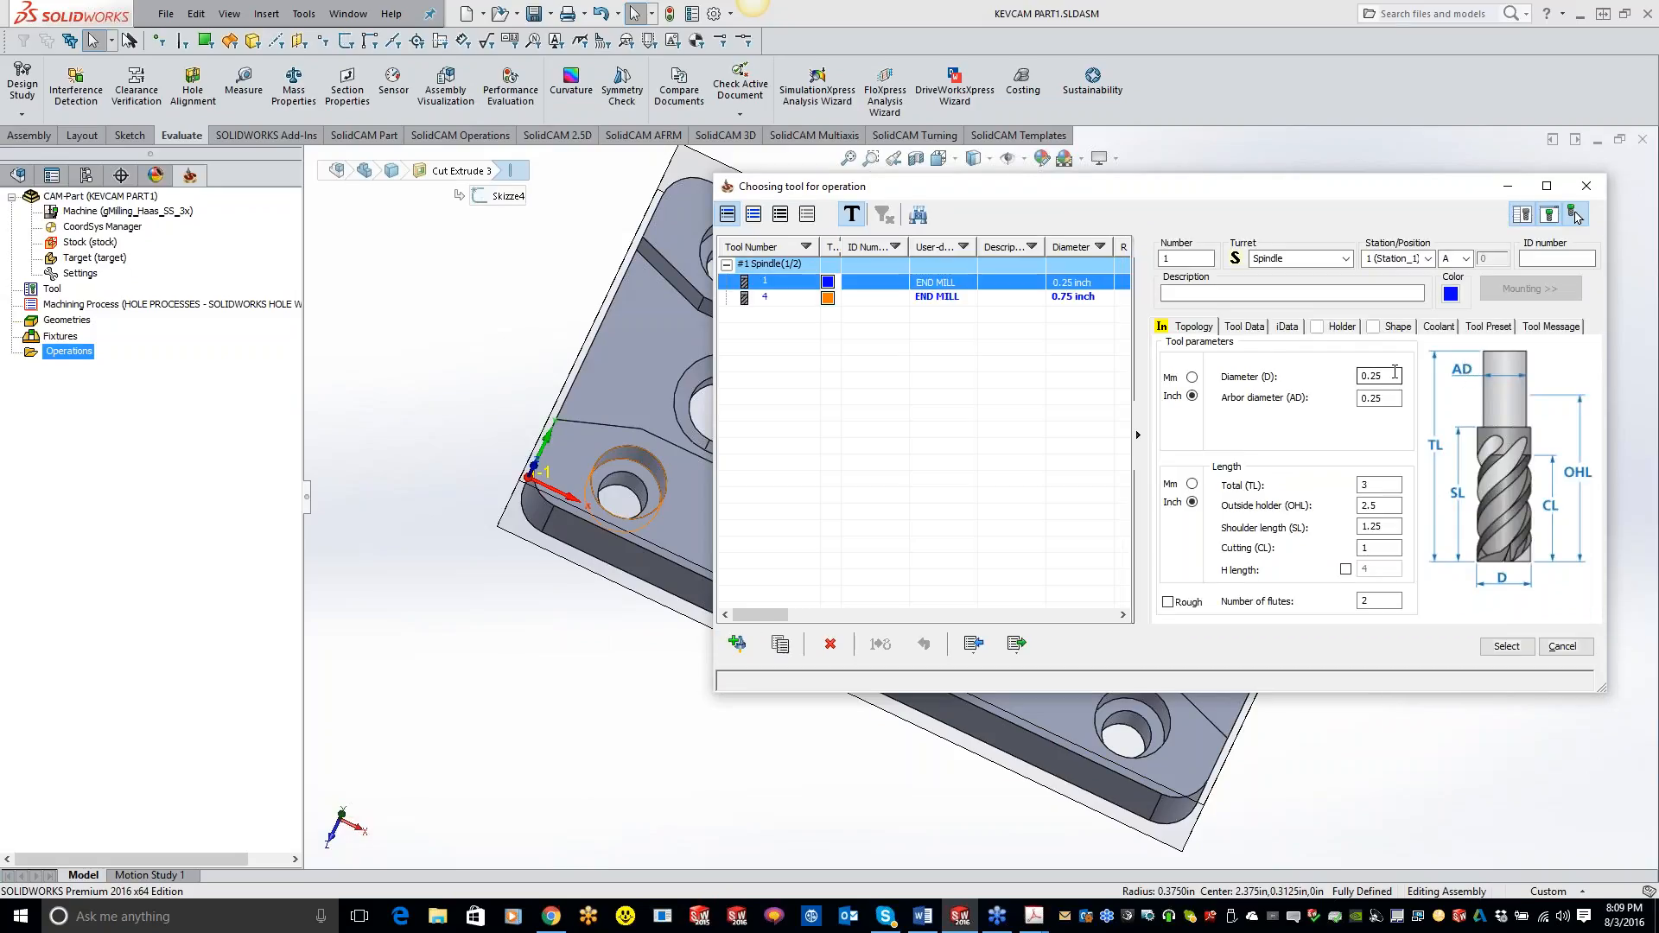
text(.)
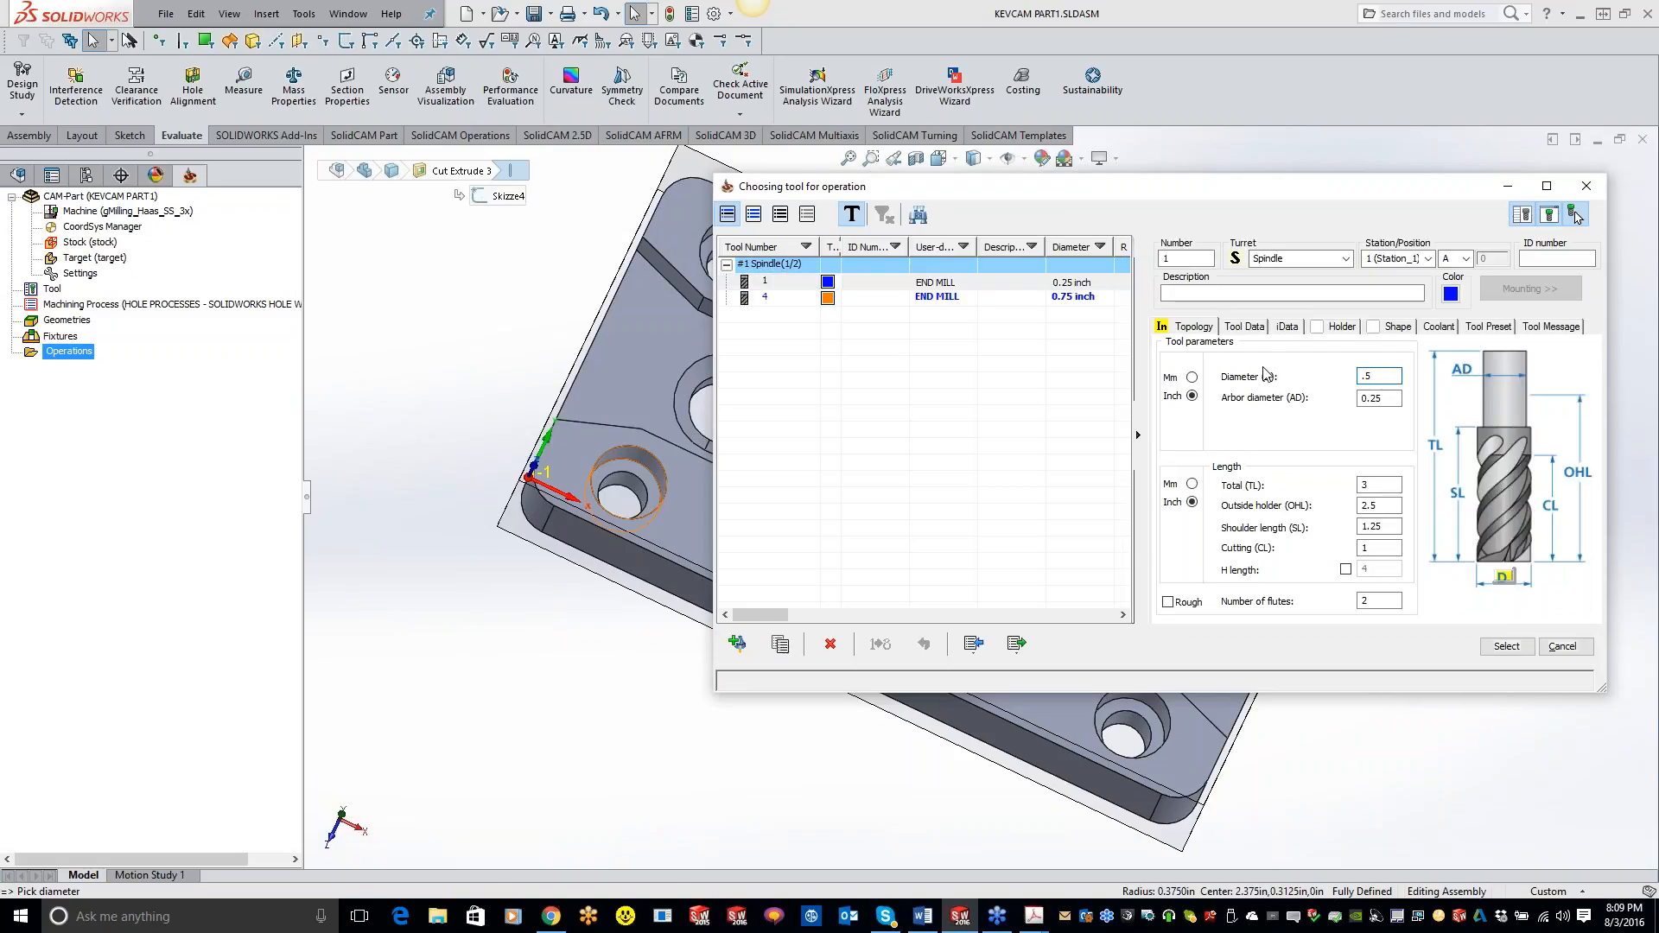
click(1506, 647)
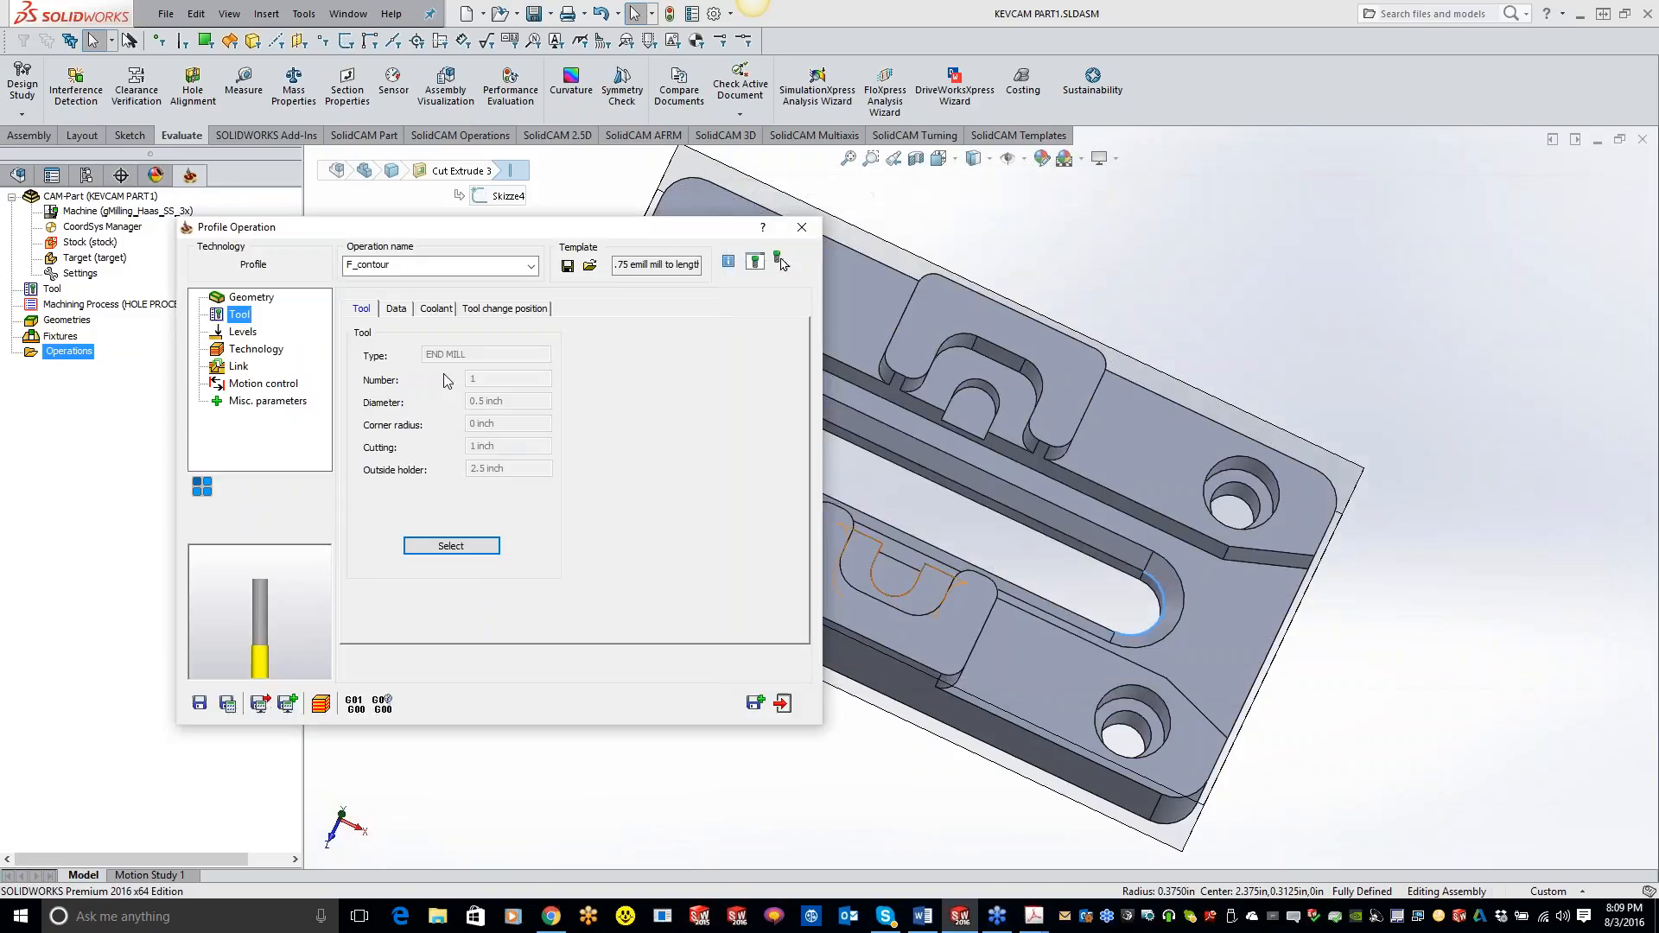
Set the profile operation's upper level from the stock's top face and its profile depth from the part's bottom face.
click(242, 334)
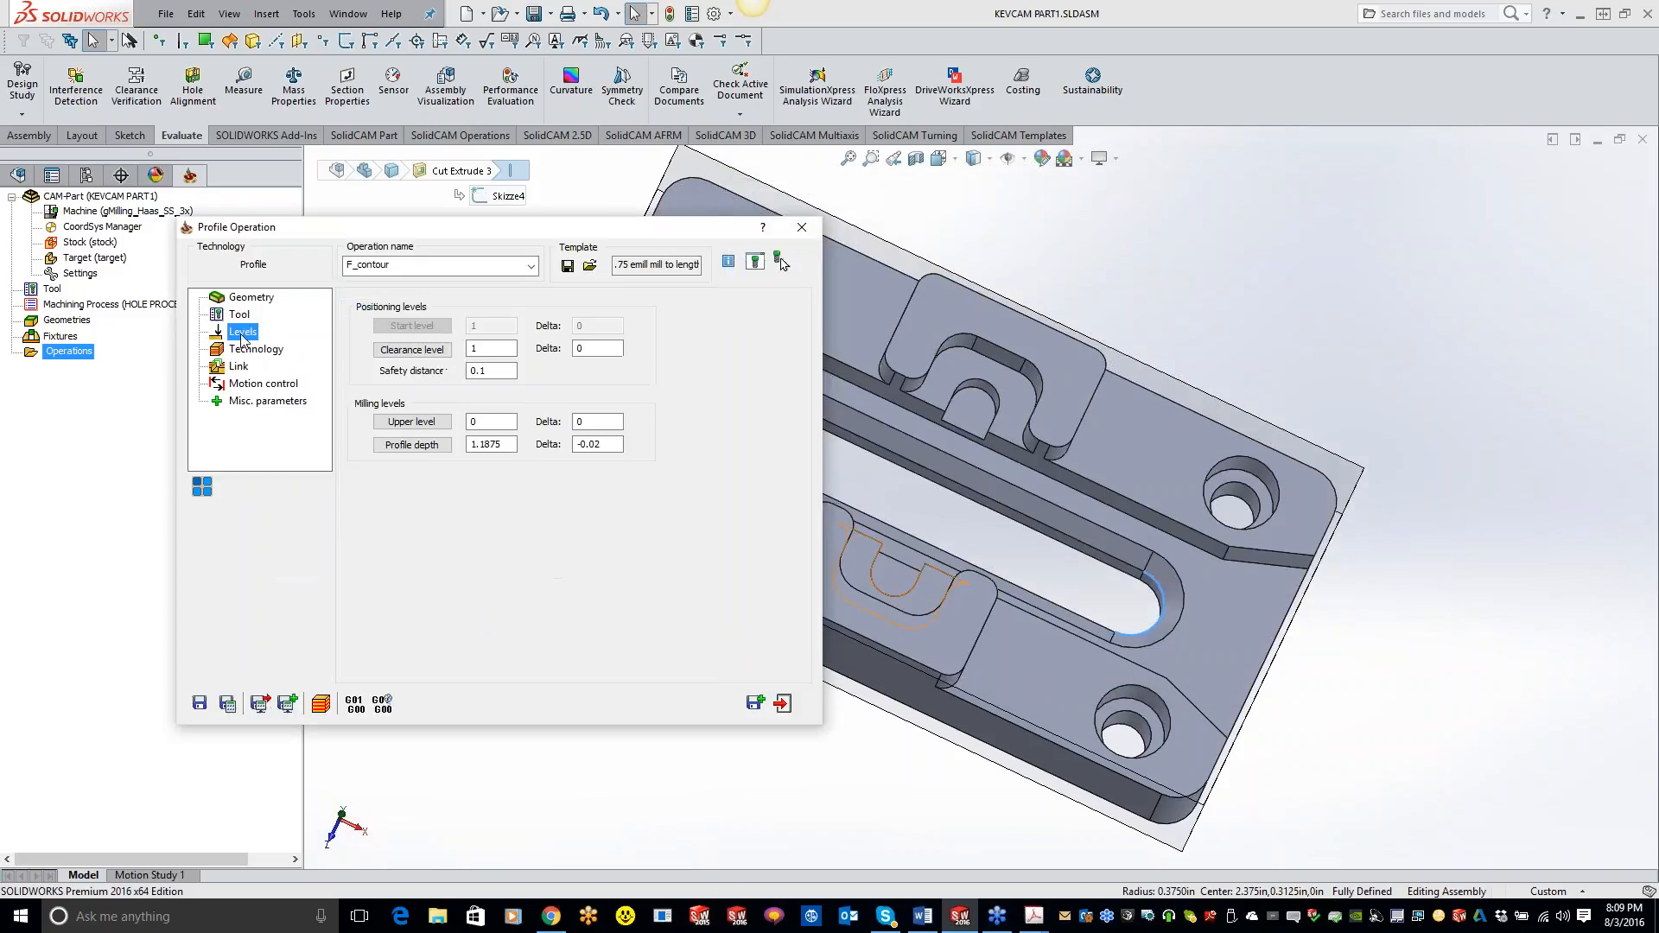
click(413, 422)
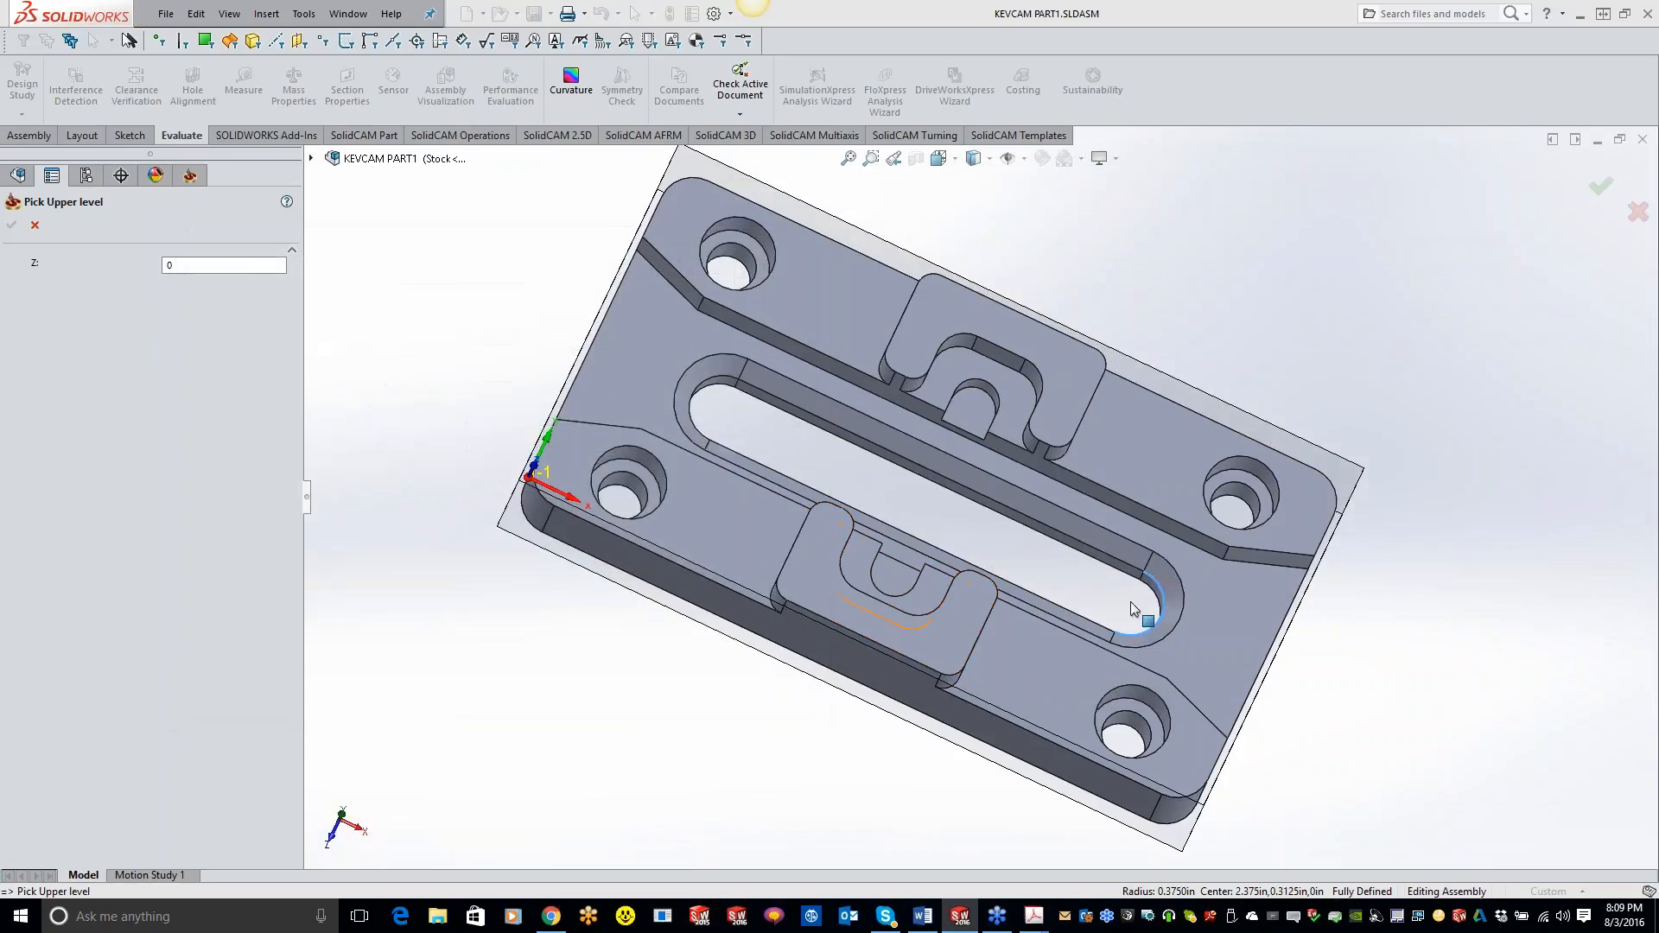
click(814, 211)
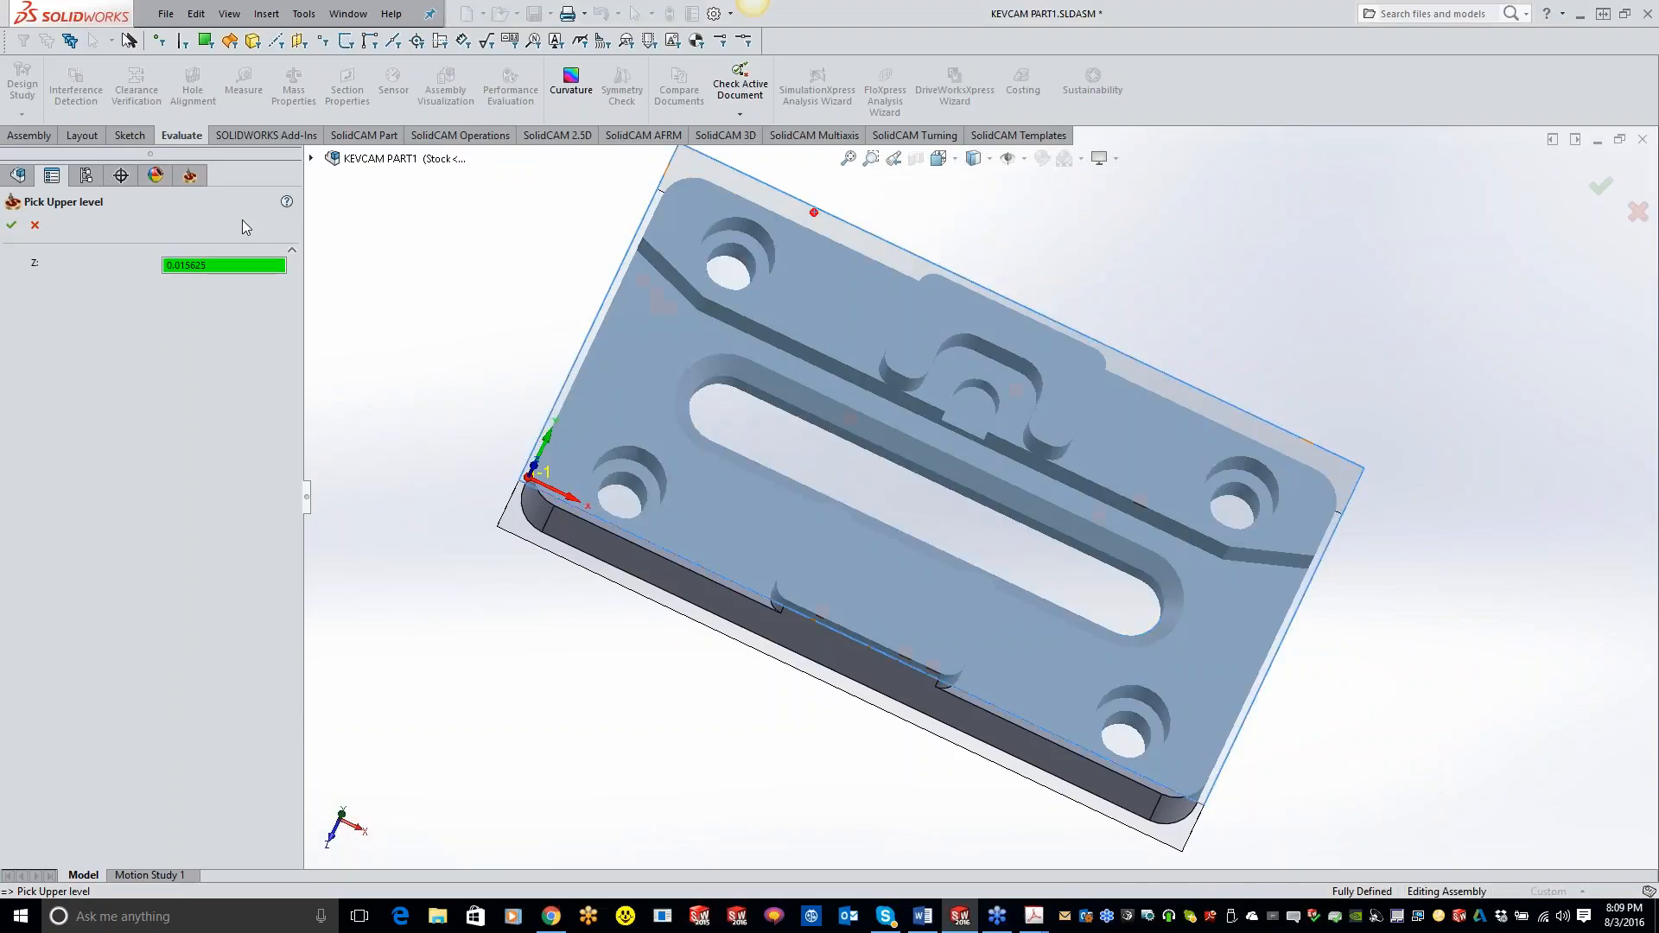
click(11, 225)
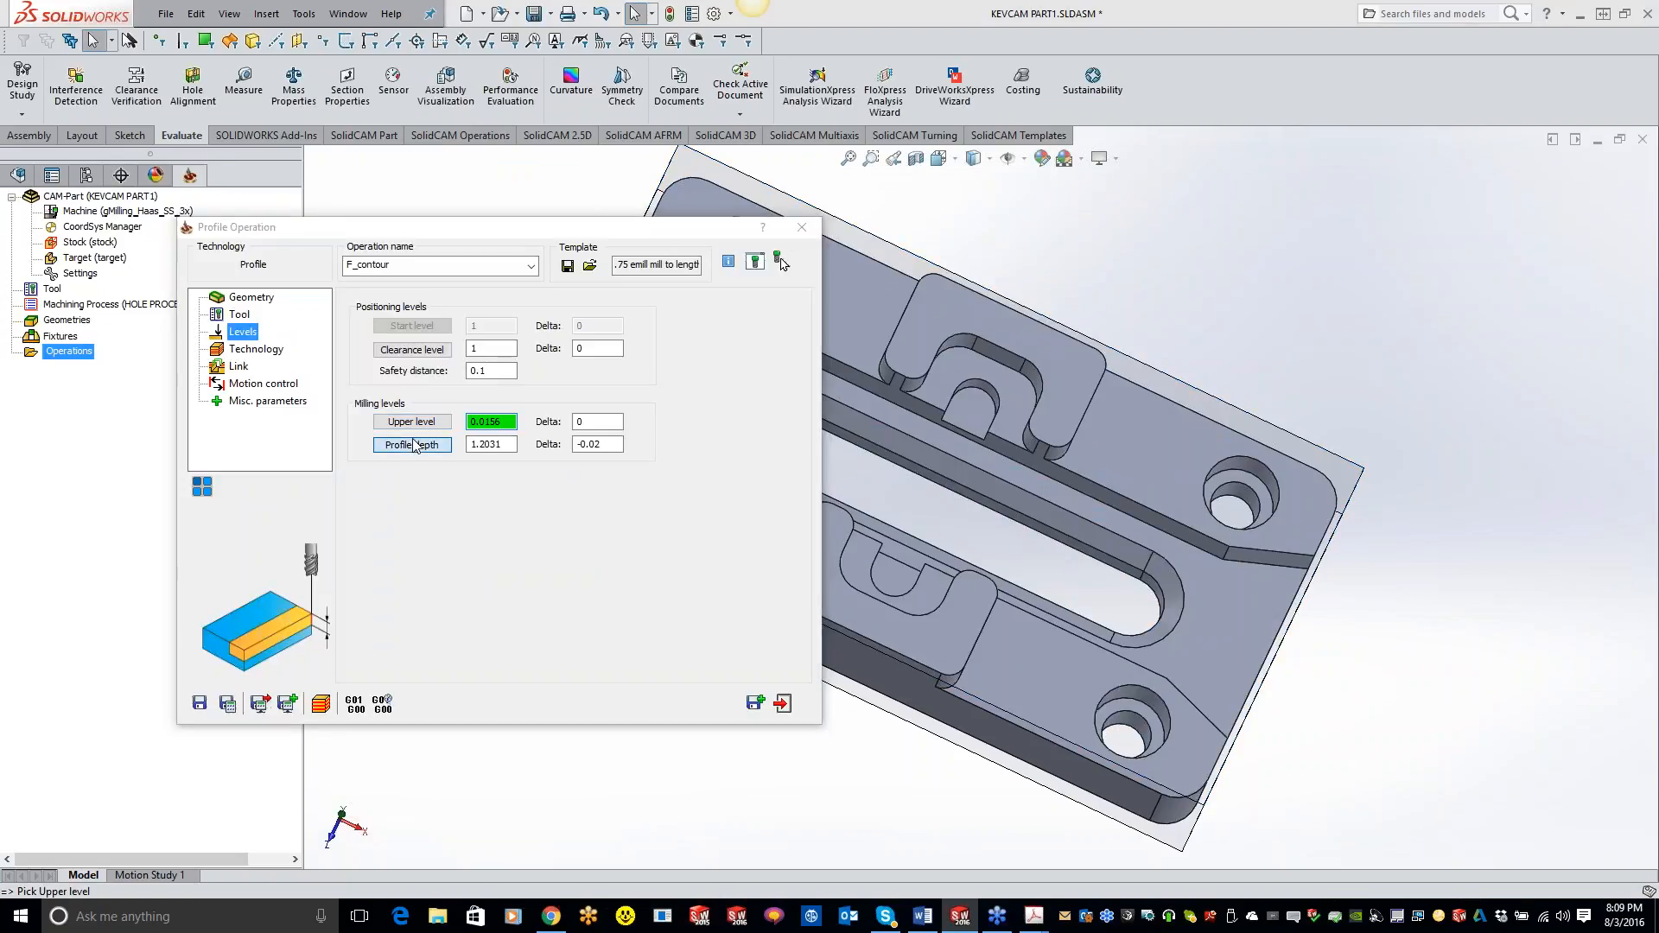
click(413, 447)
middle_drag(896, 564, 1098, 302)
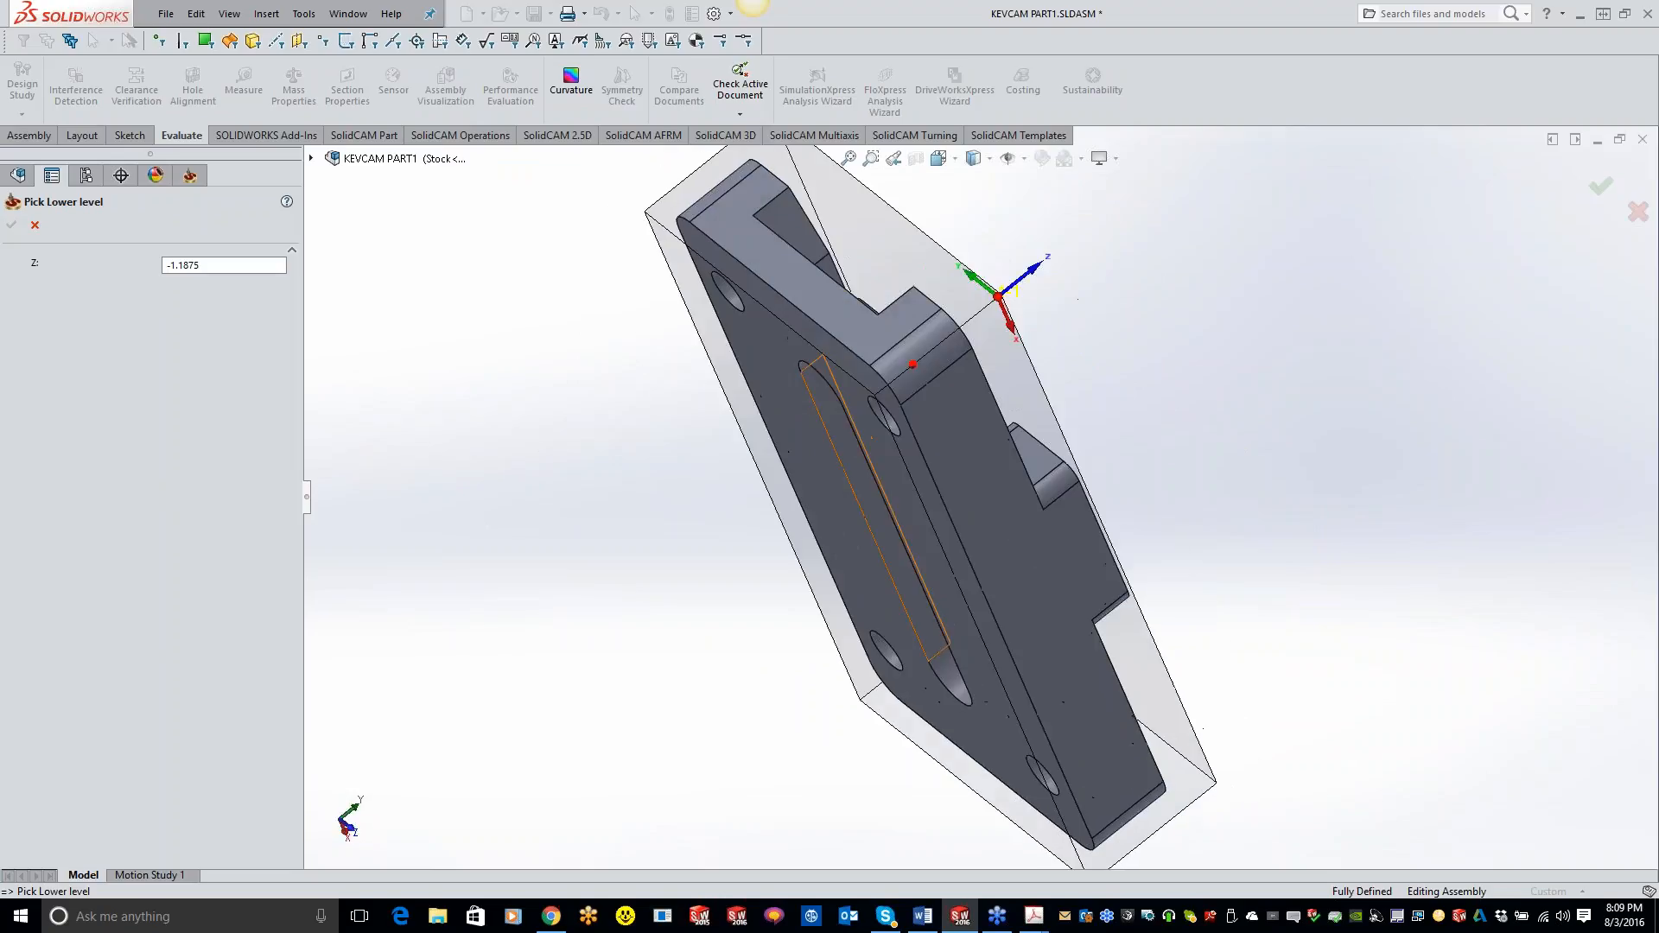
click(776, 378)
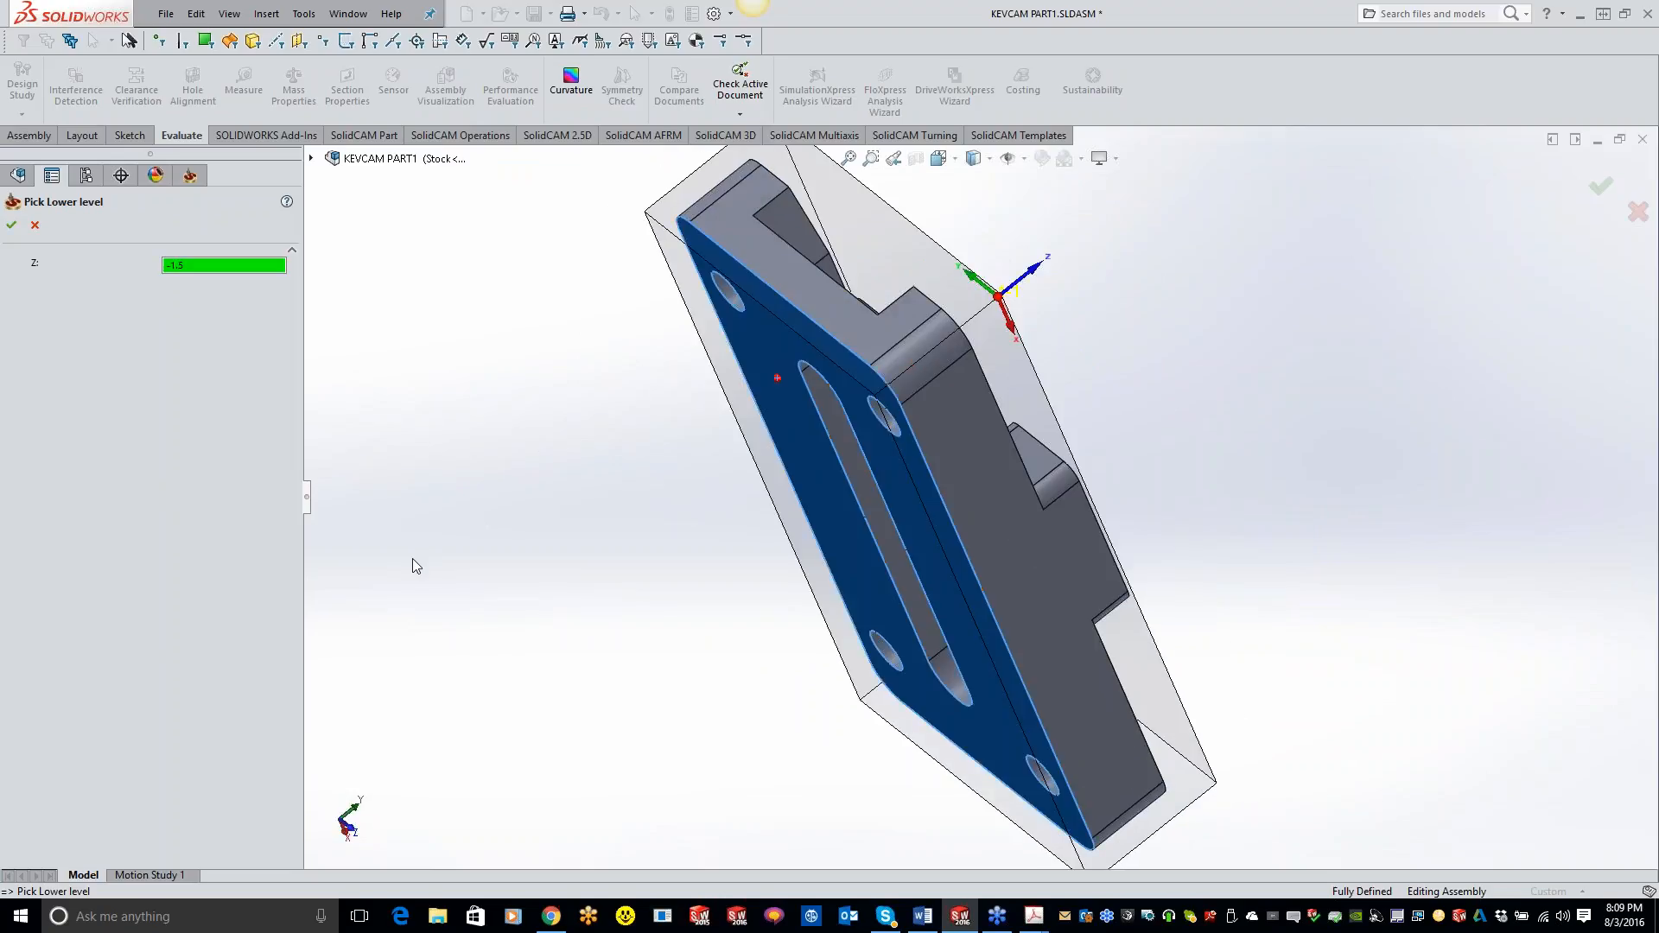
click(11, 225)
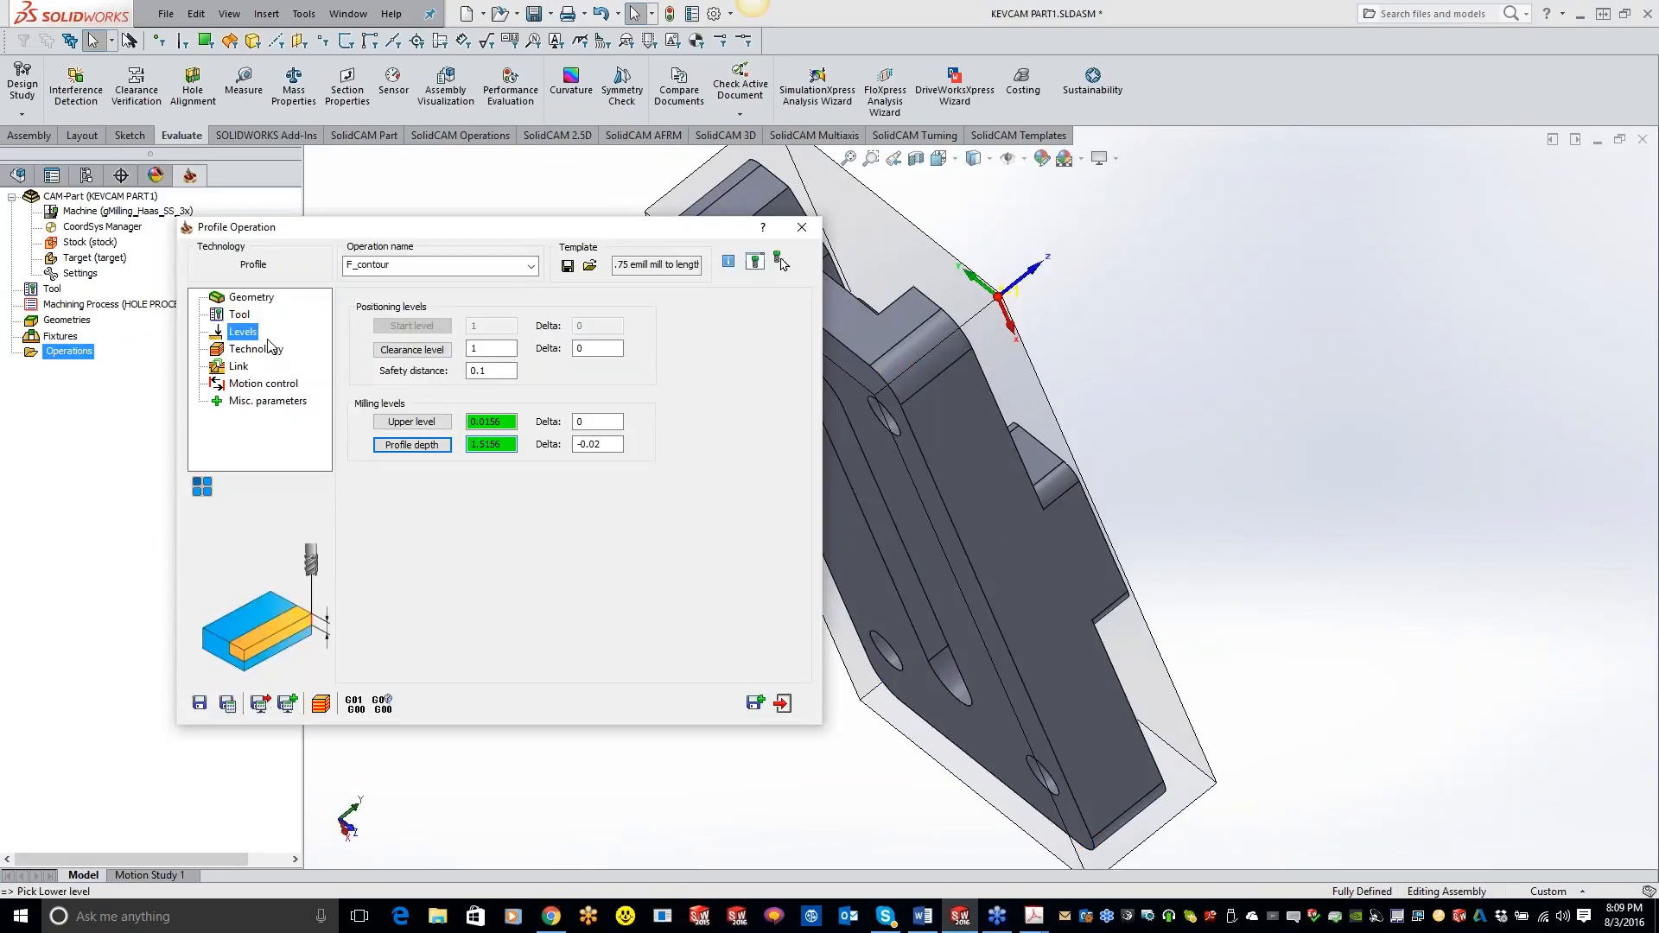
Set the profile operation's depth type to Helical, and save and calculate its toolpath.
click(257, 351)
click(449, 468)
click(406, 495)
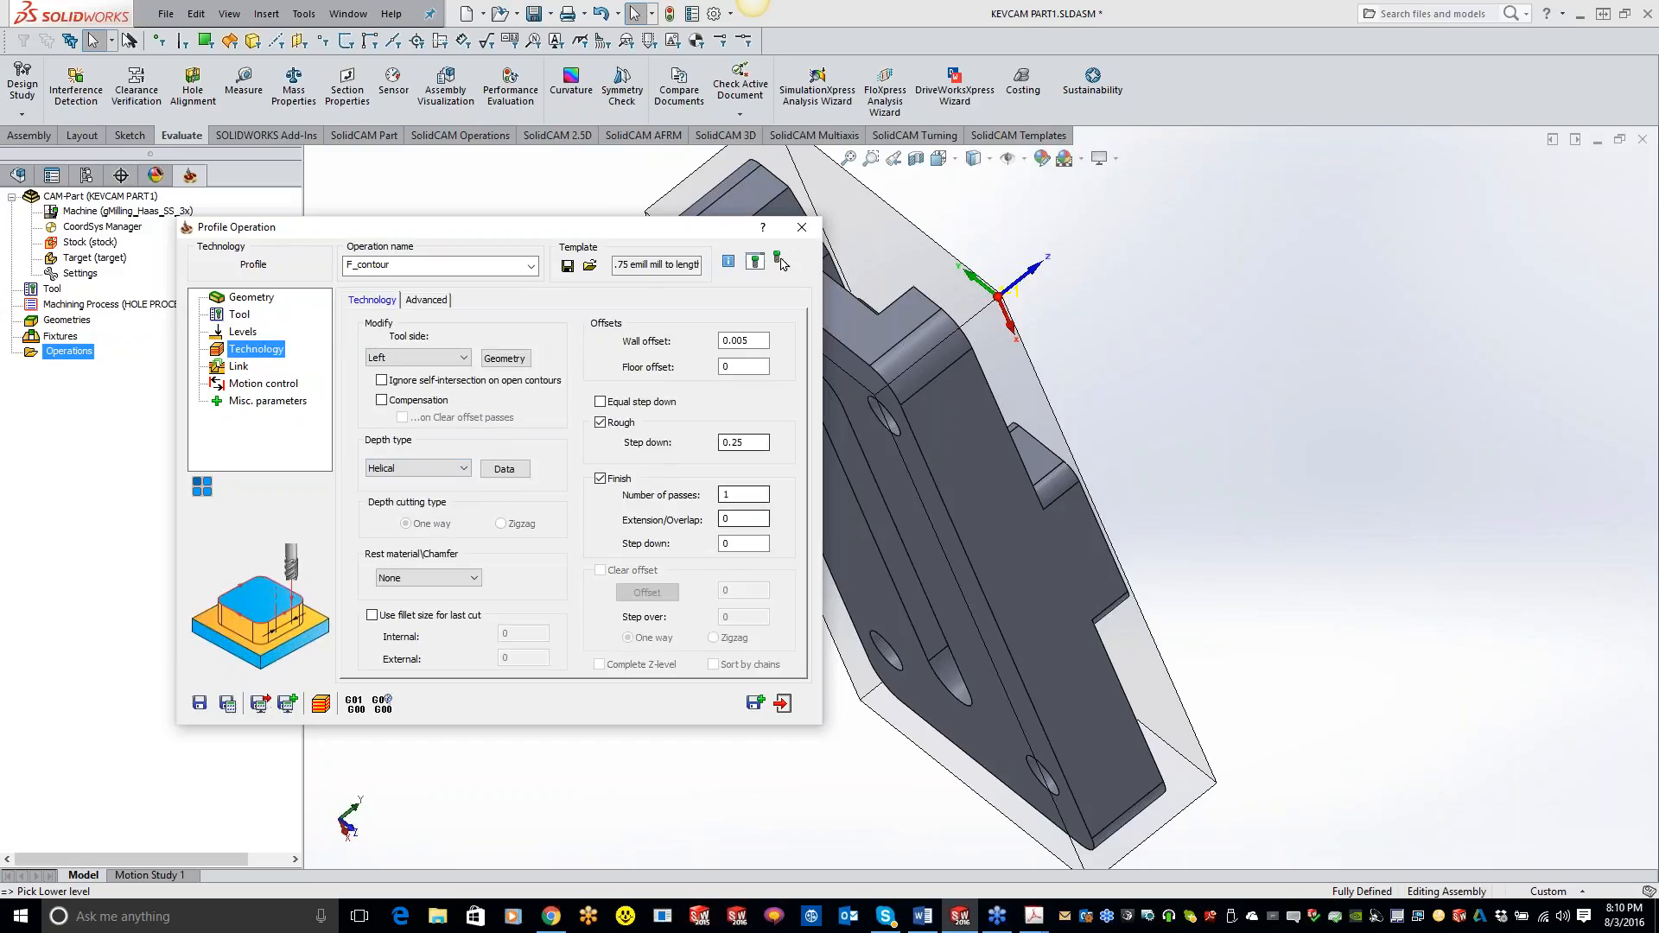
middle_drag(1037, 492, 899, 588)
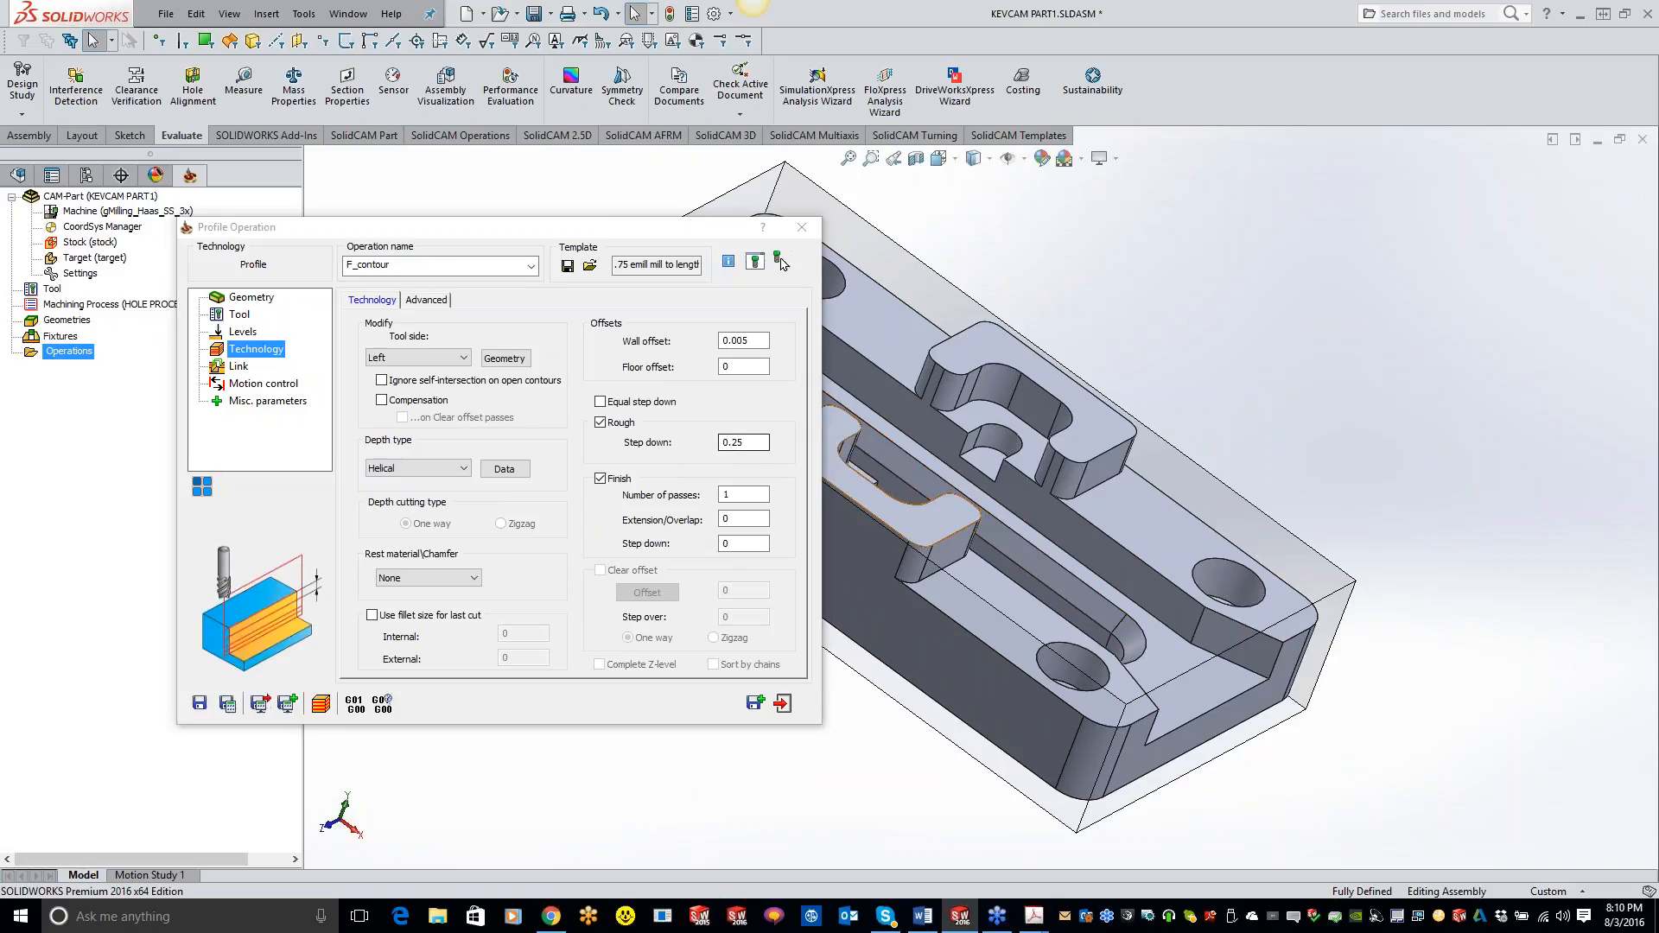
click(230, 706)
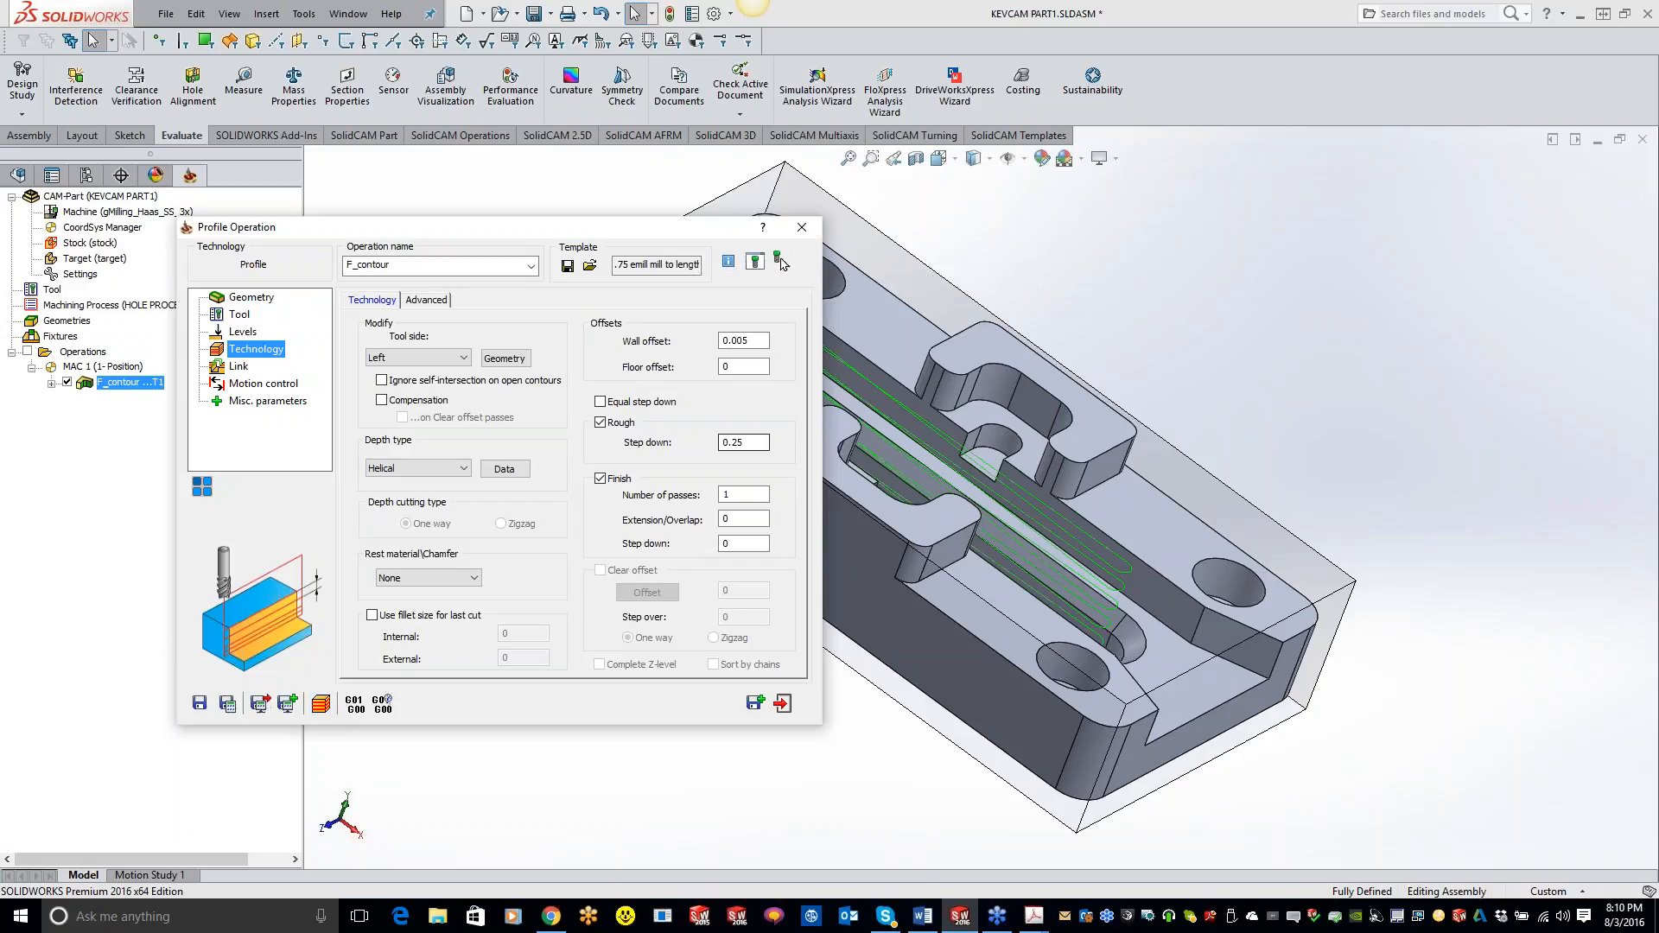
click(200, 704)
Examine the DesignModel and CAM components in the assembly's feature tree, including the options available for DesignModel.
click(52, 176)
click(29, 176)
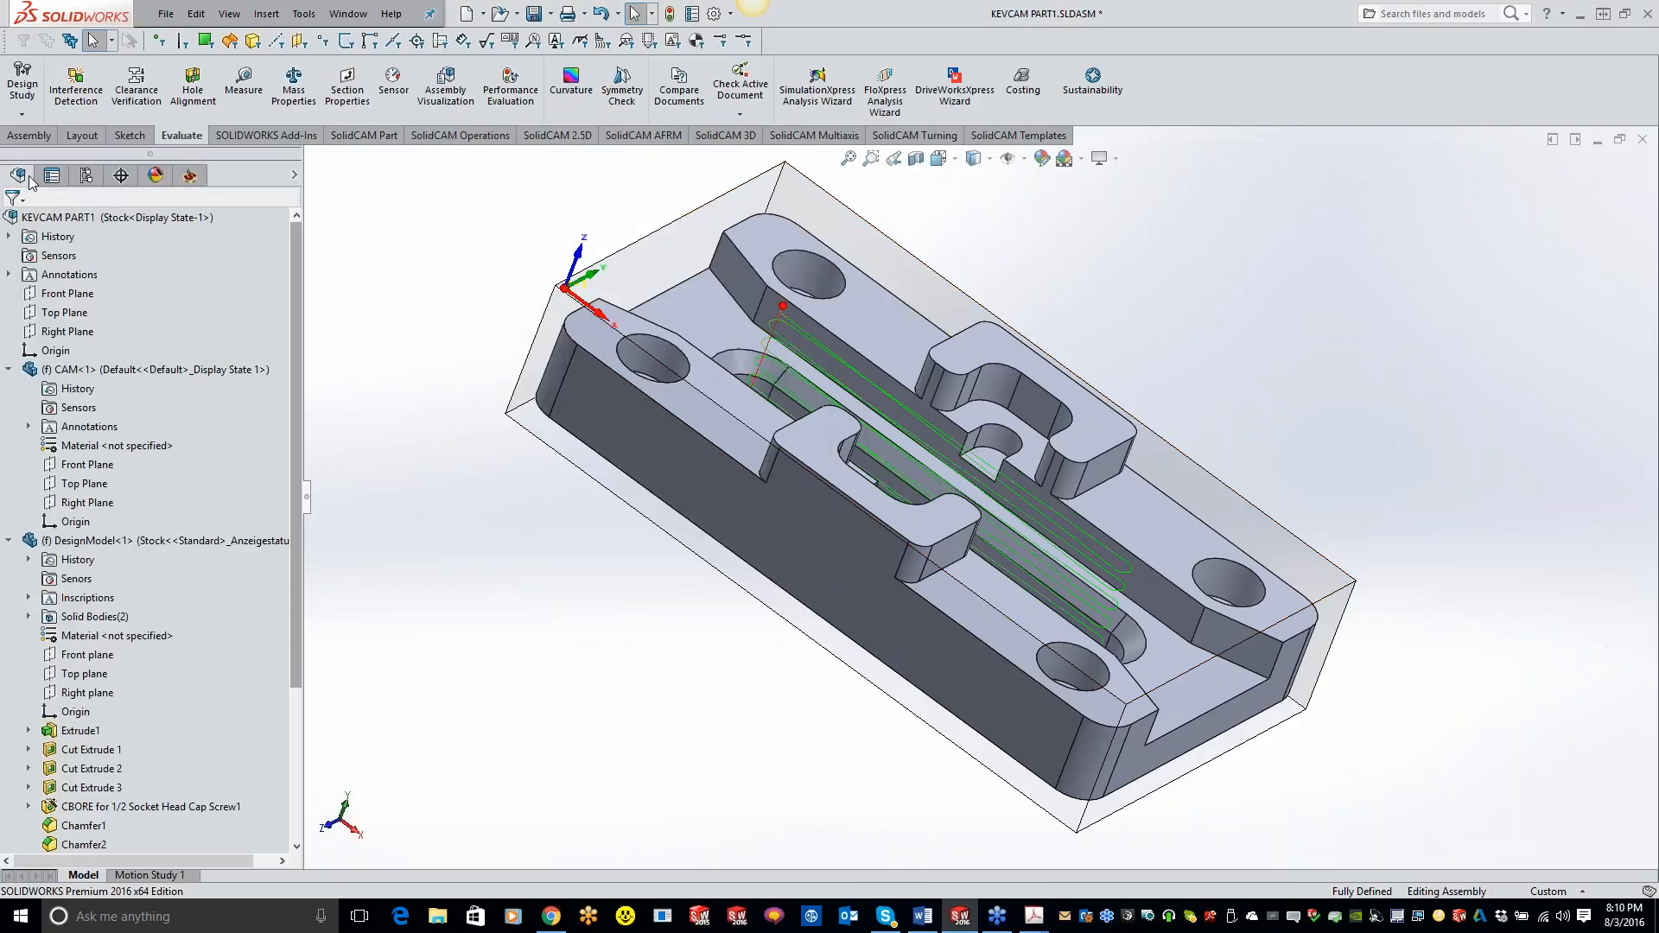
scroll(183, 590, down, 2)
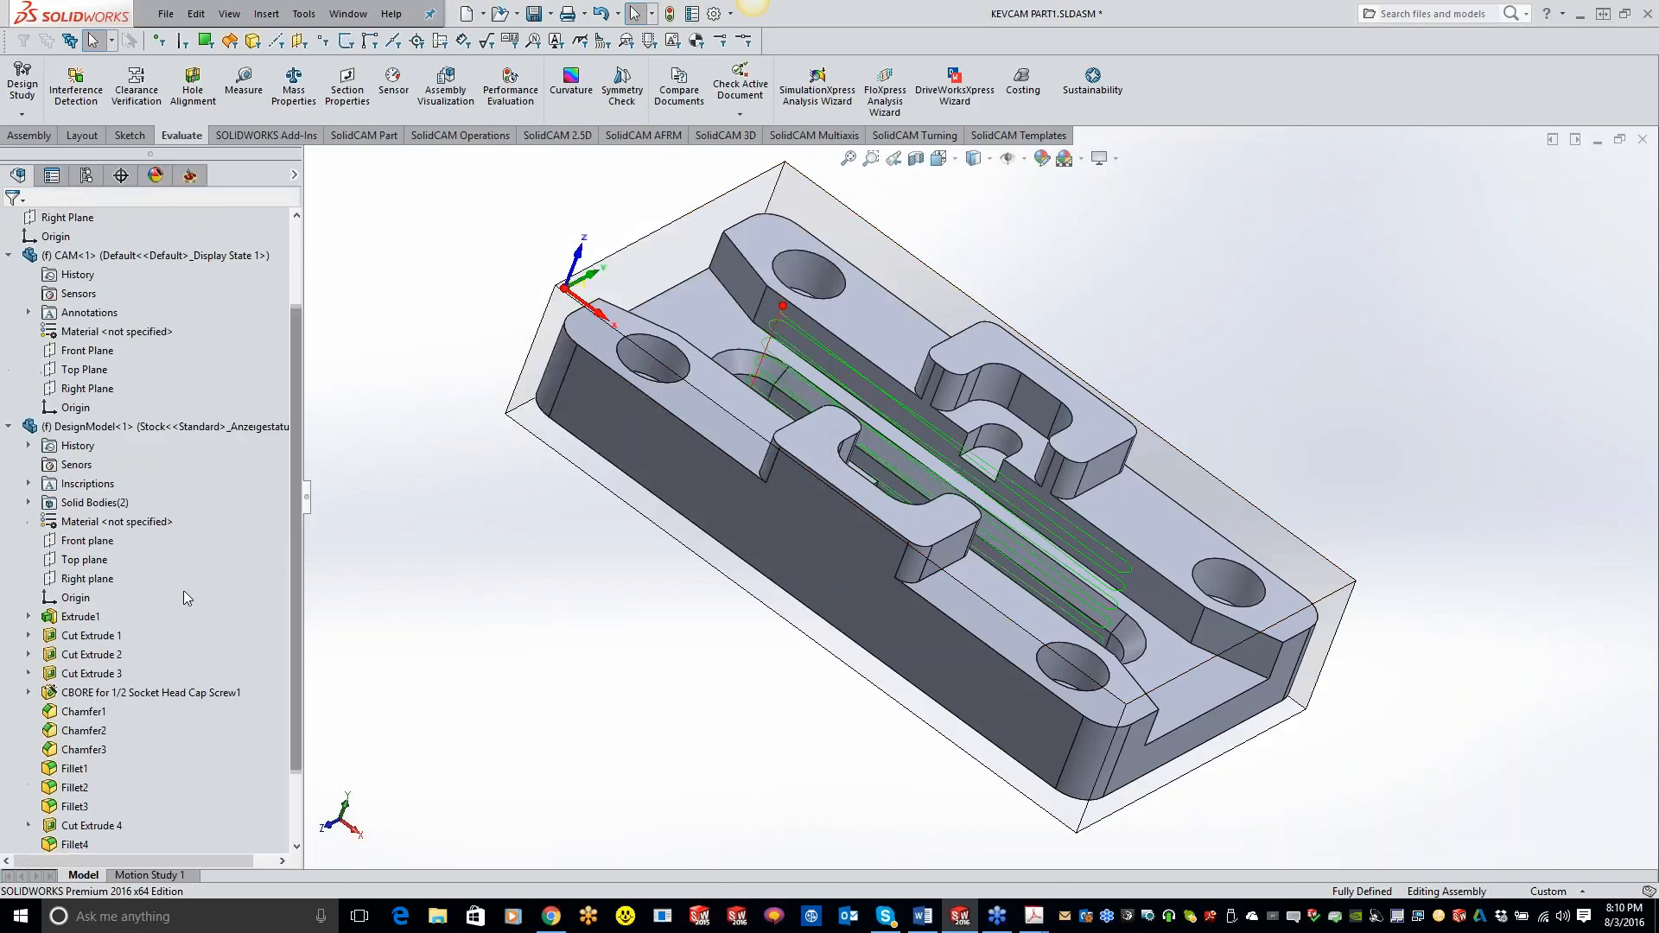
right_click(139, 431)
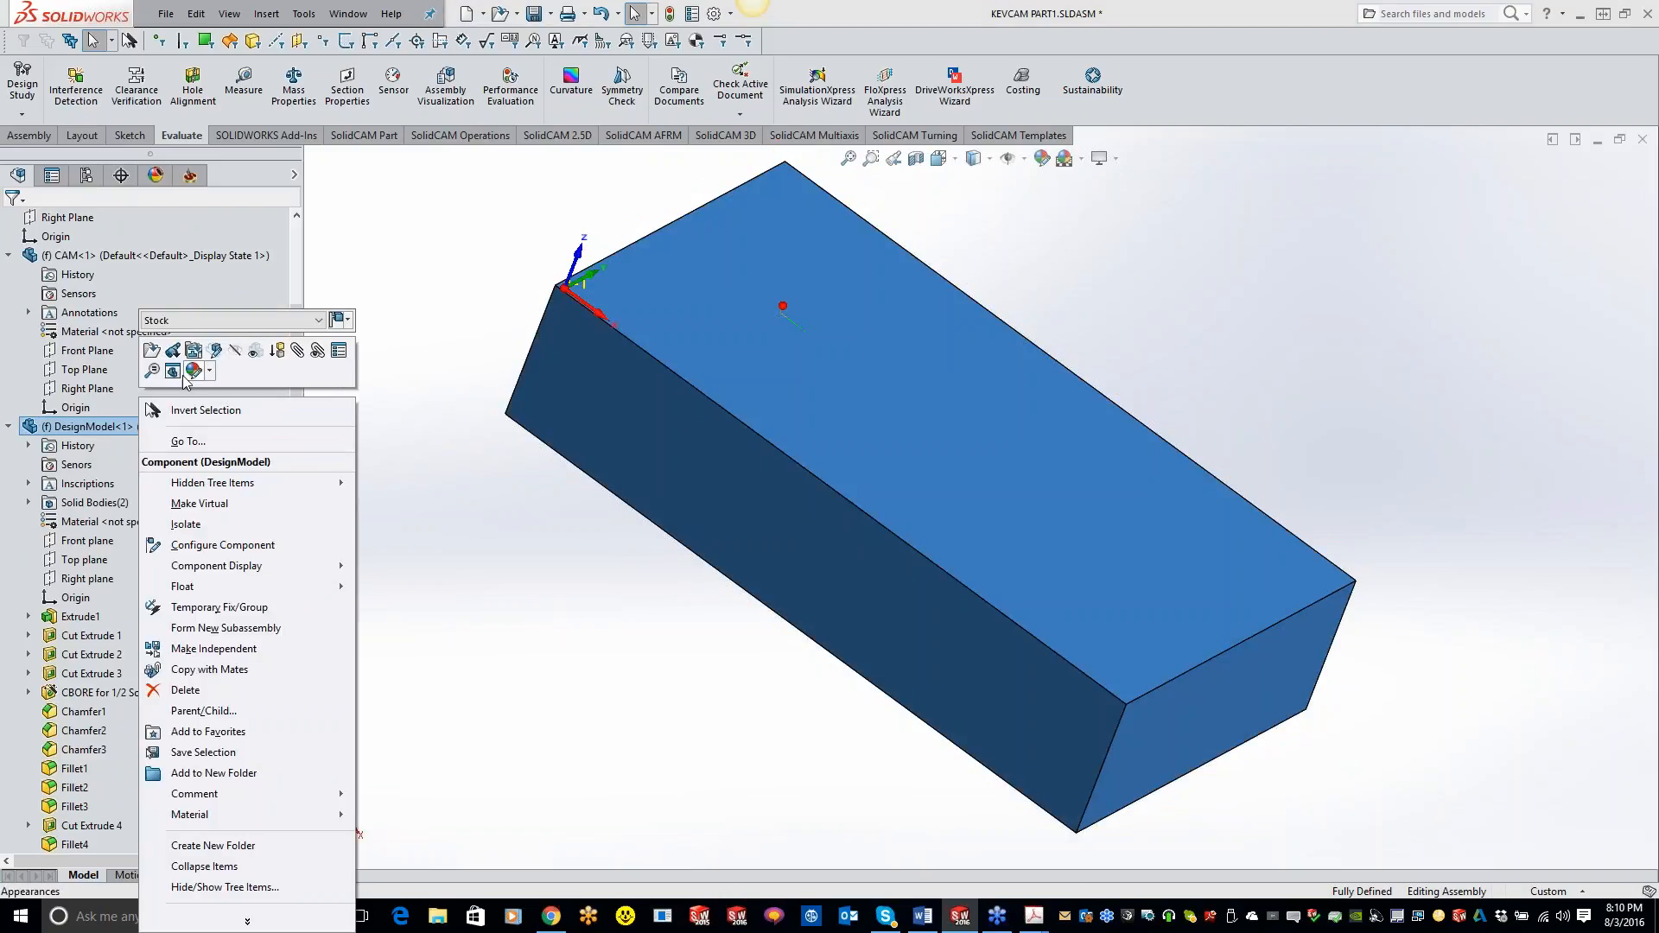
click(254, 350)
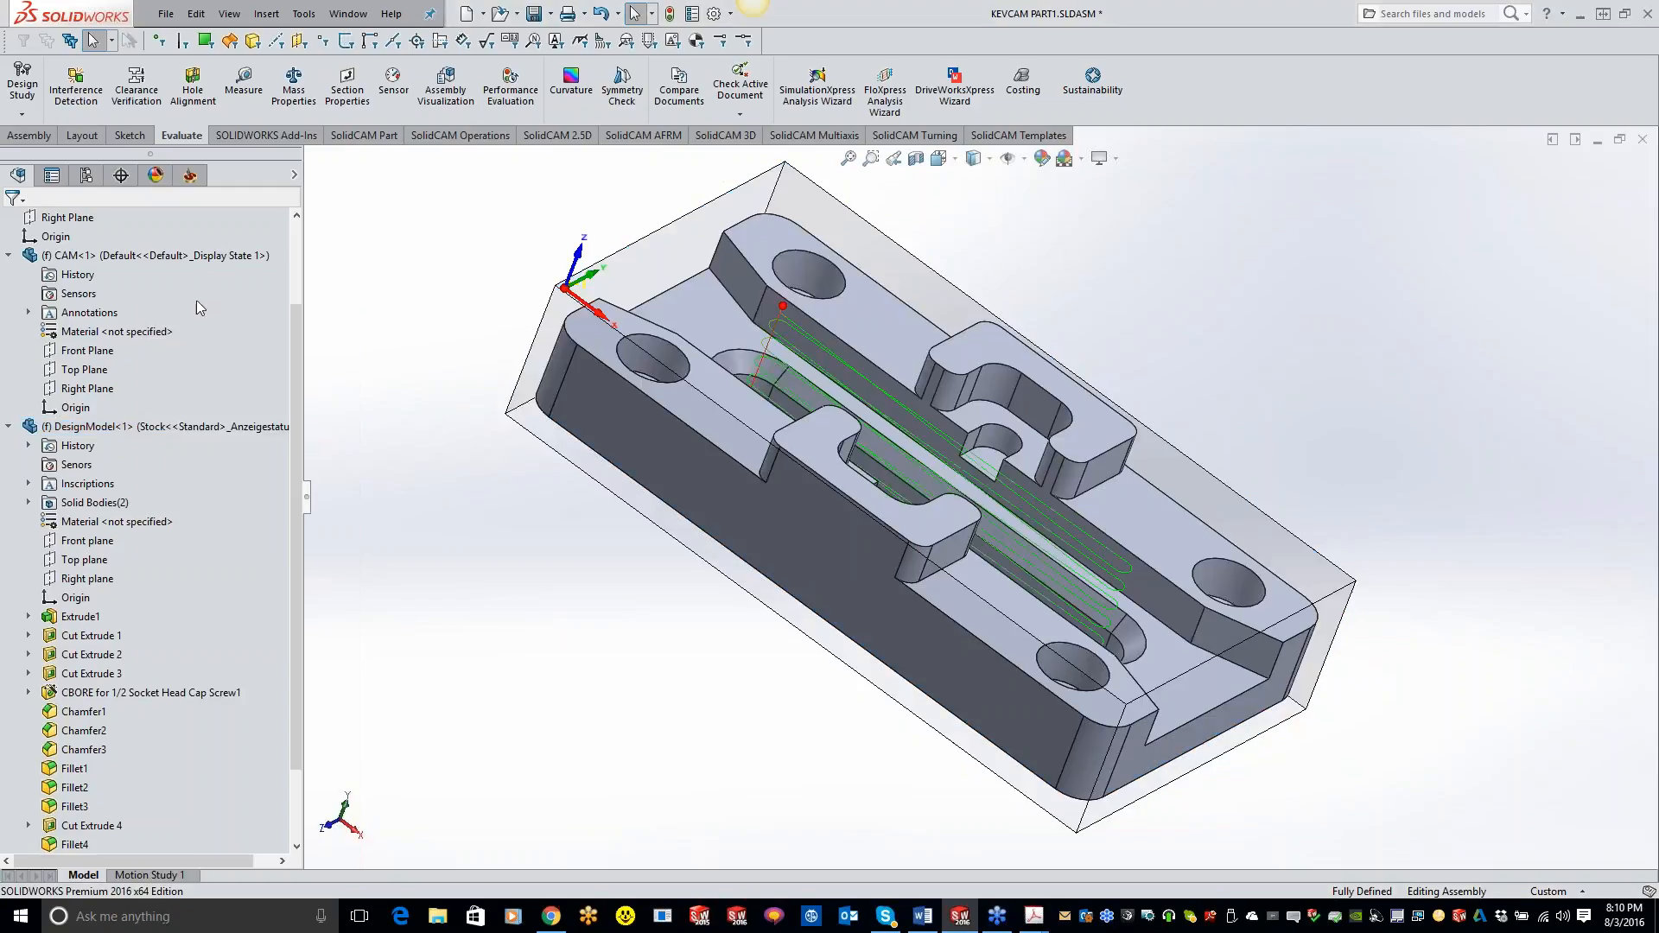
click(161, 255)
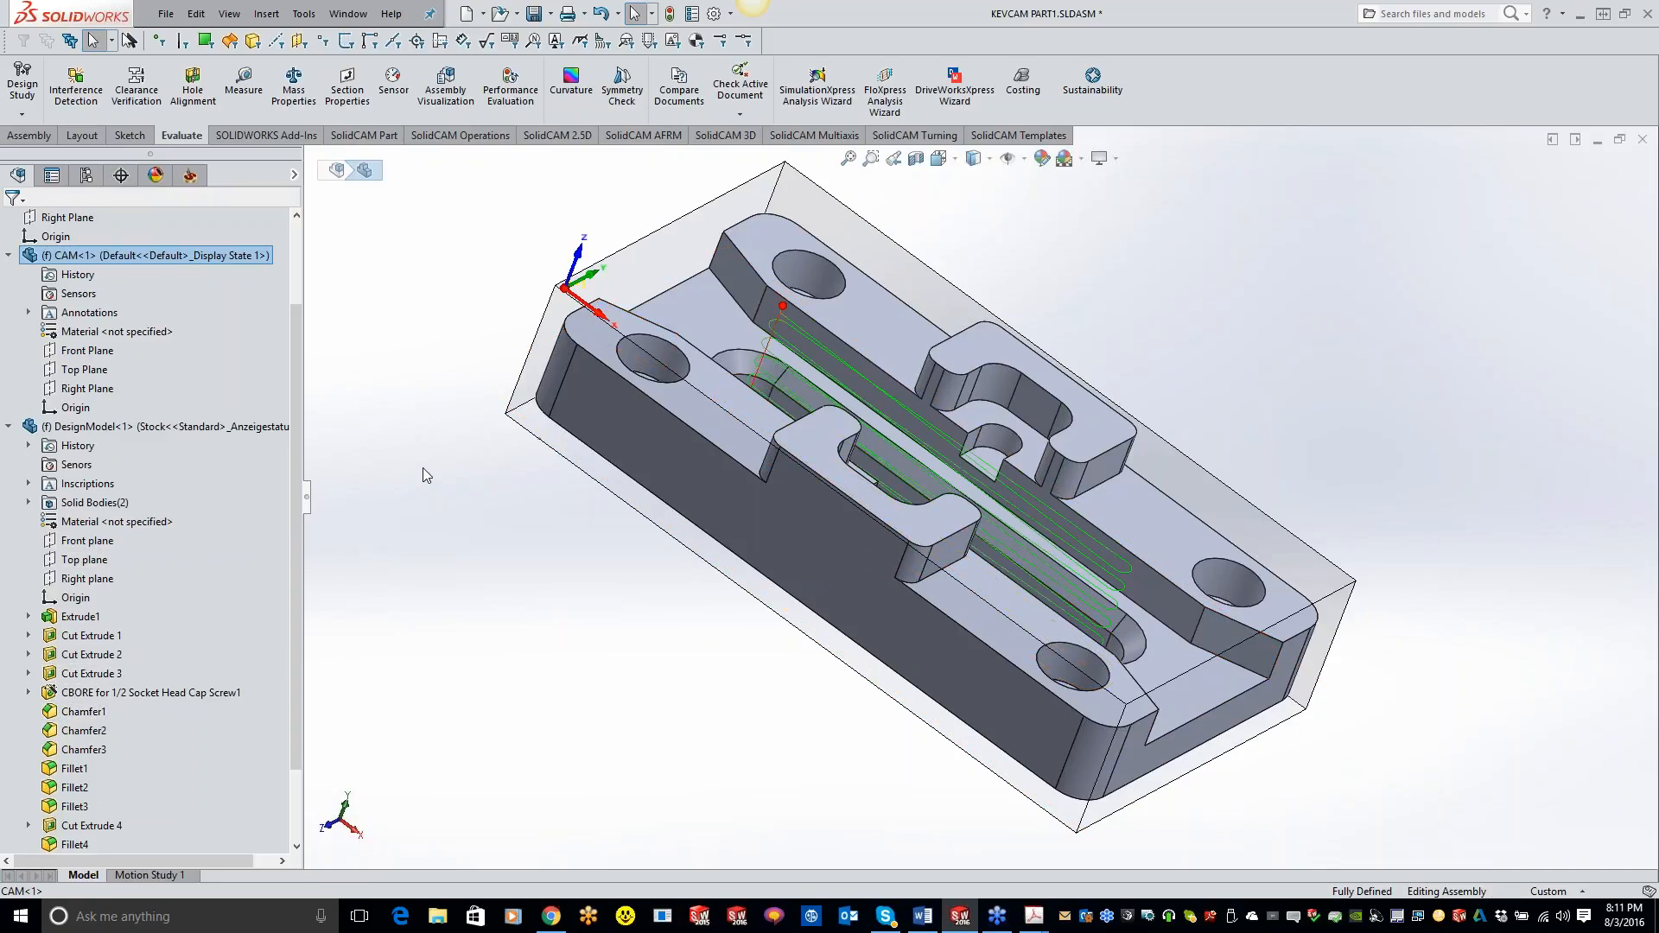
middle_drag(422, 474, 502, 624)
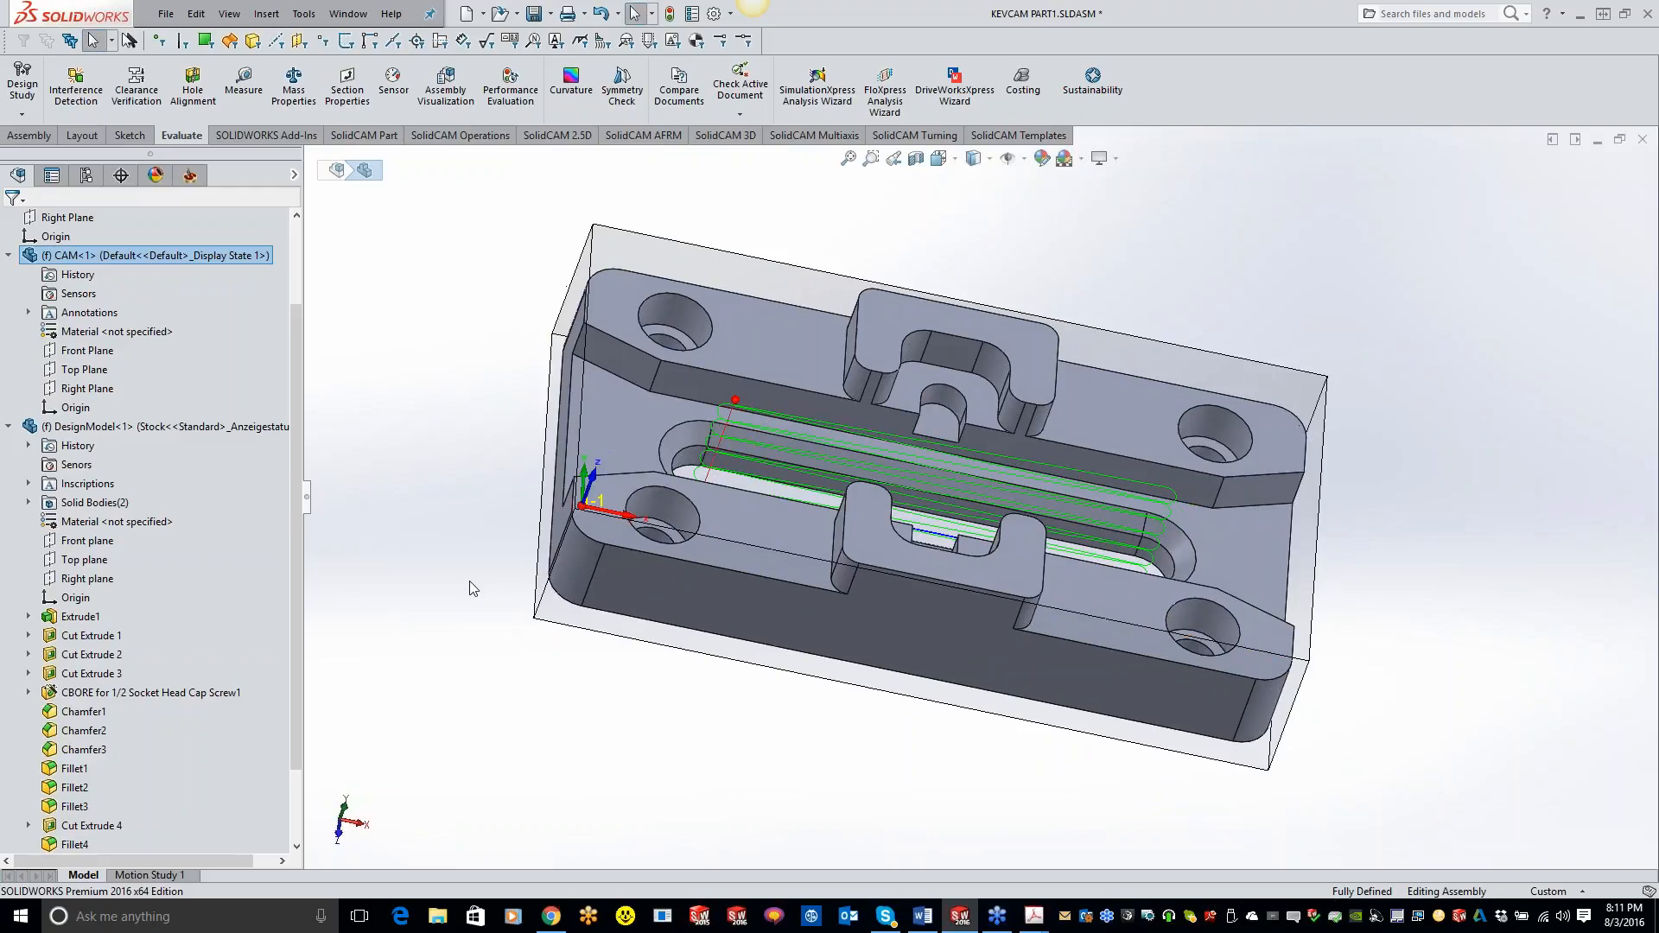
Sketch a short line at assembly level on the part's raised ledge face, between the corner hole and the U-shaped boss.
right_click(731, 345)
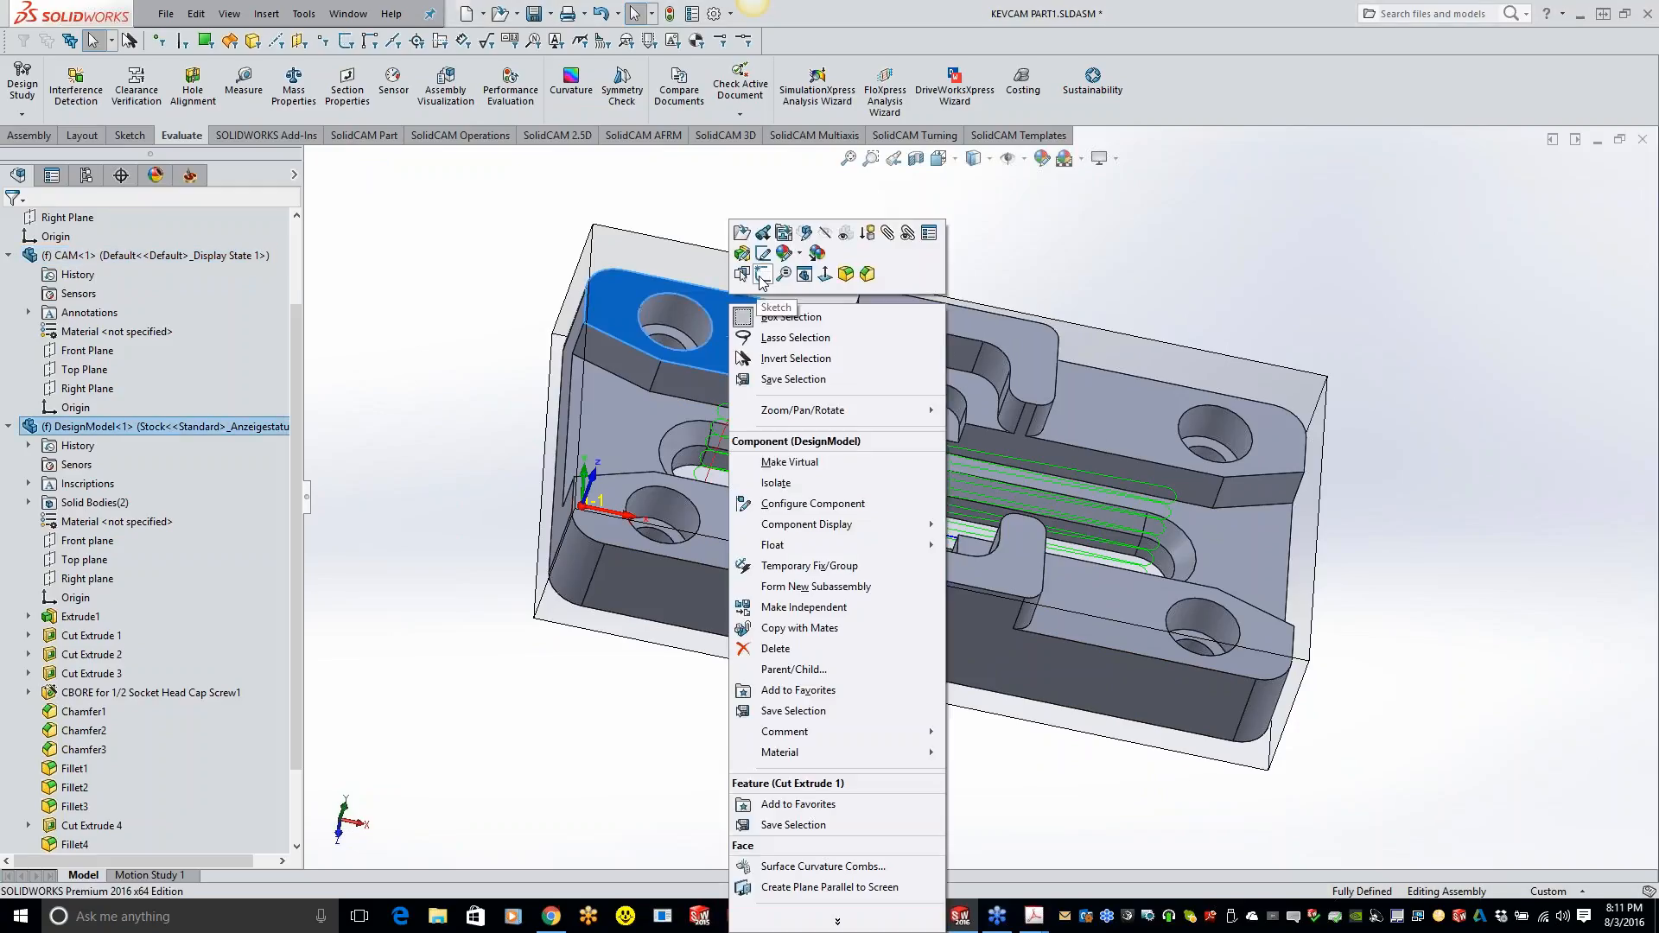
click(761, 275)
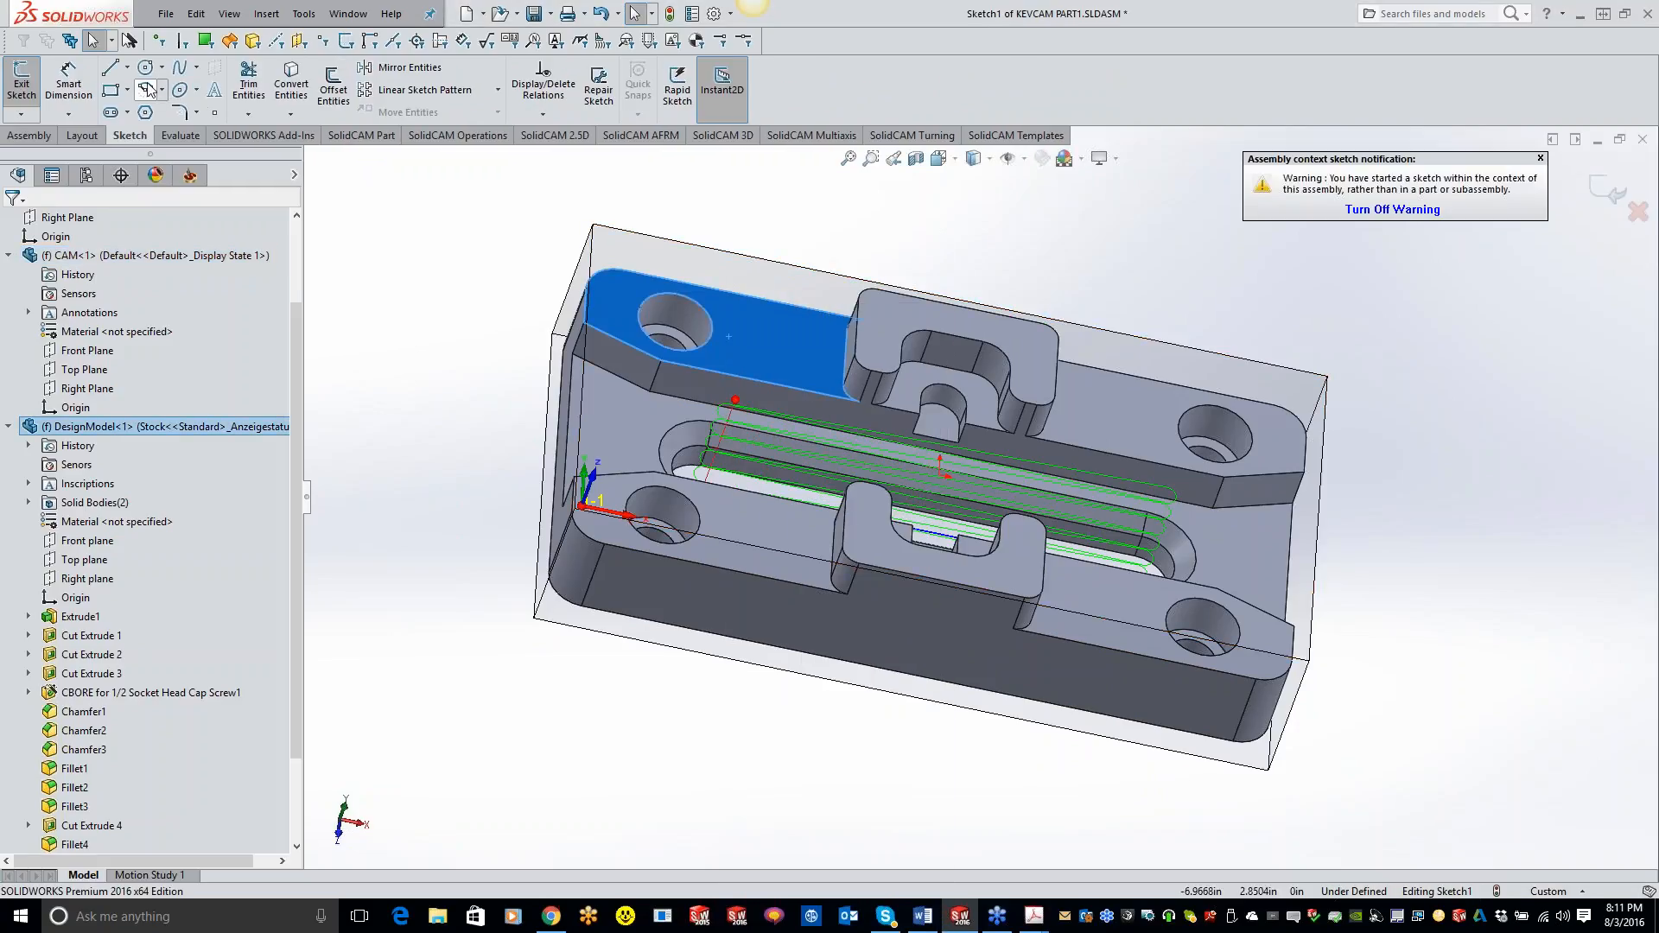
click(110, 66)
click(748, 335)
click(800, 340)
key(Escape)
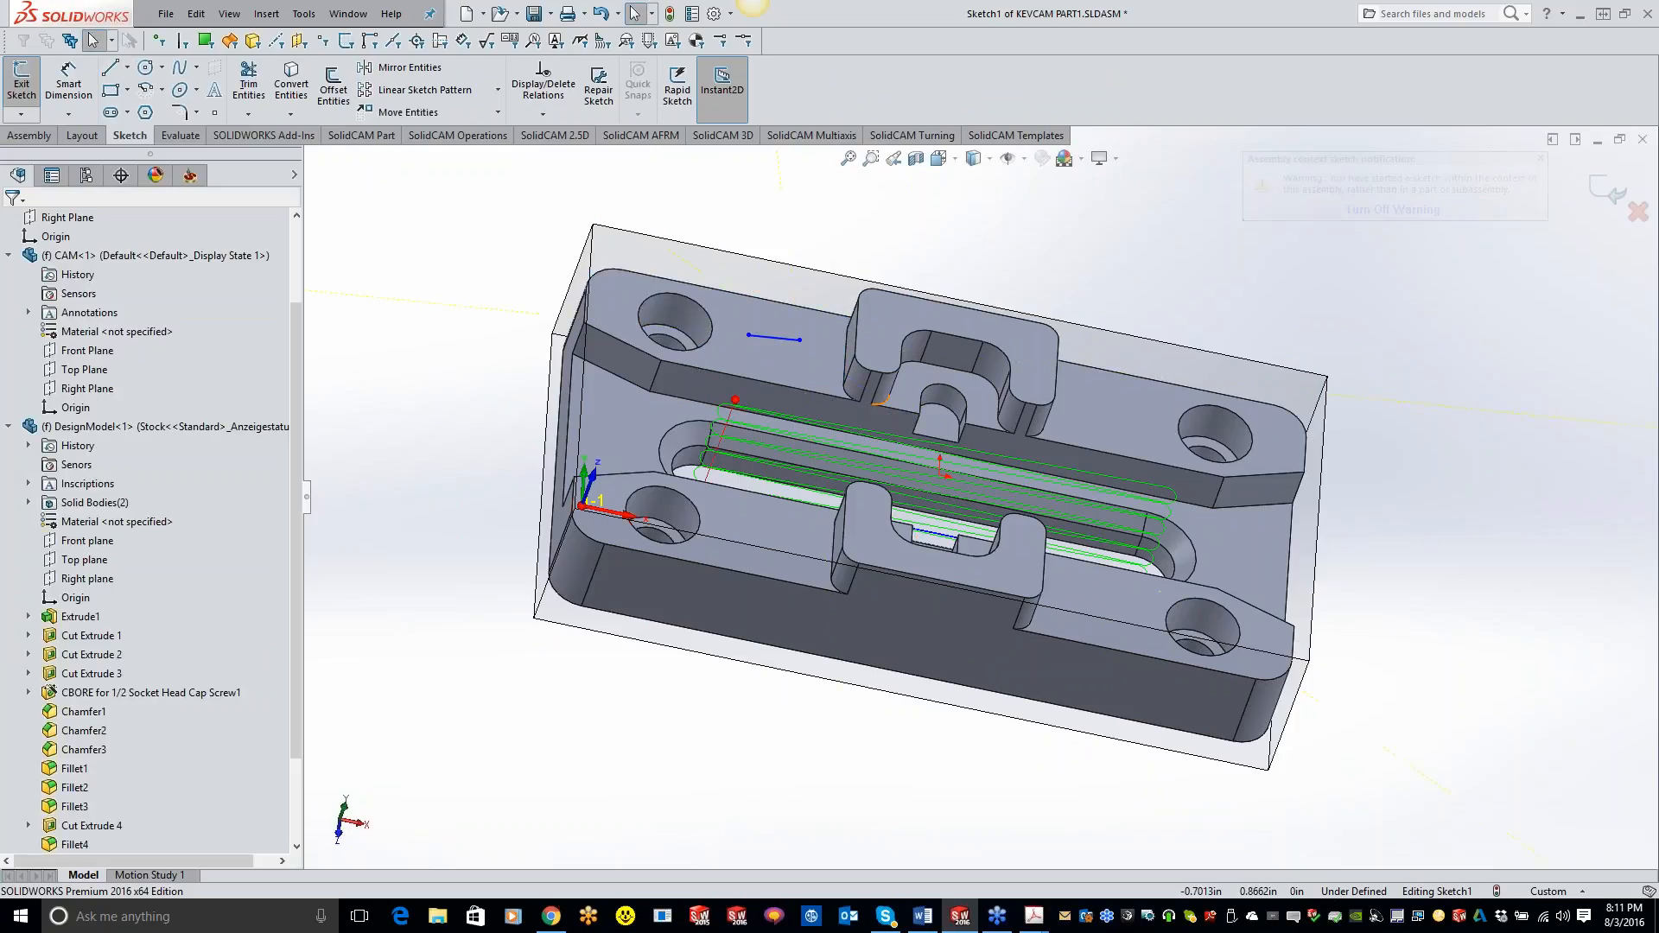
double_click(435, 439)
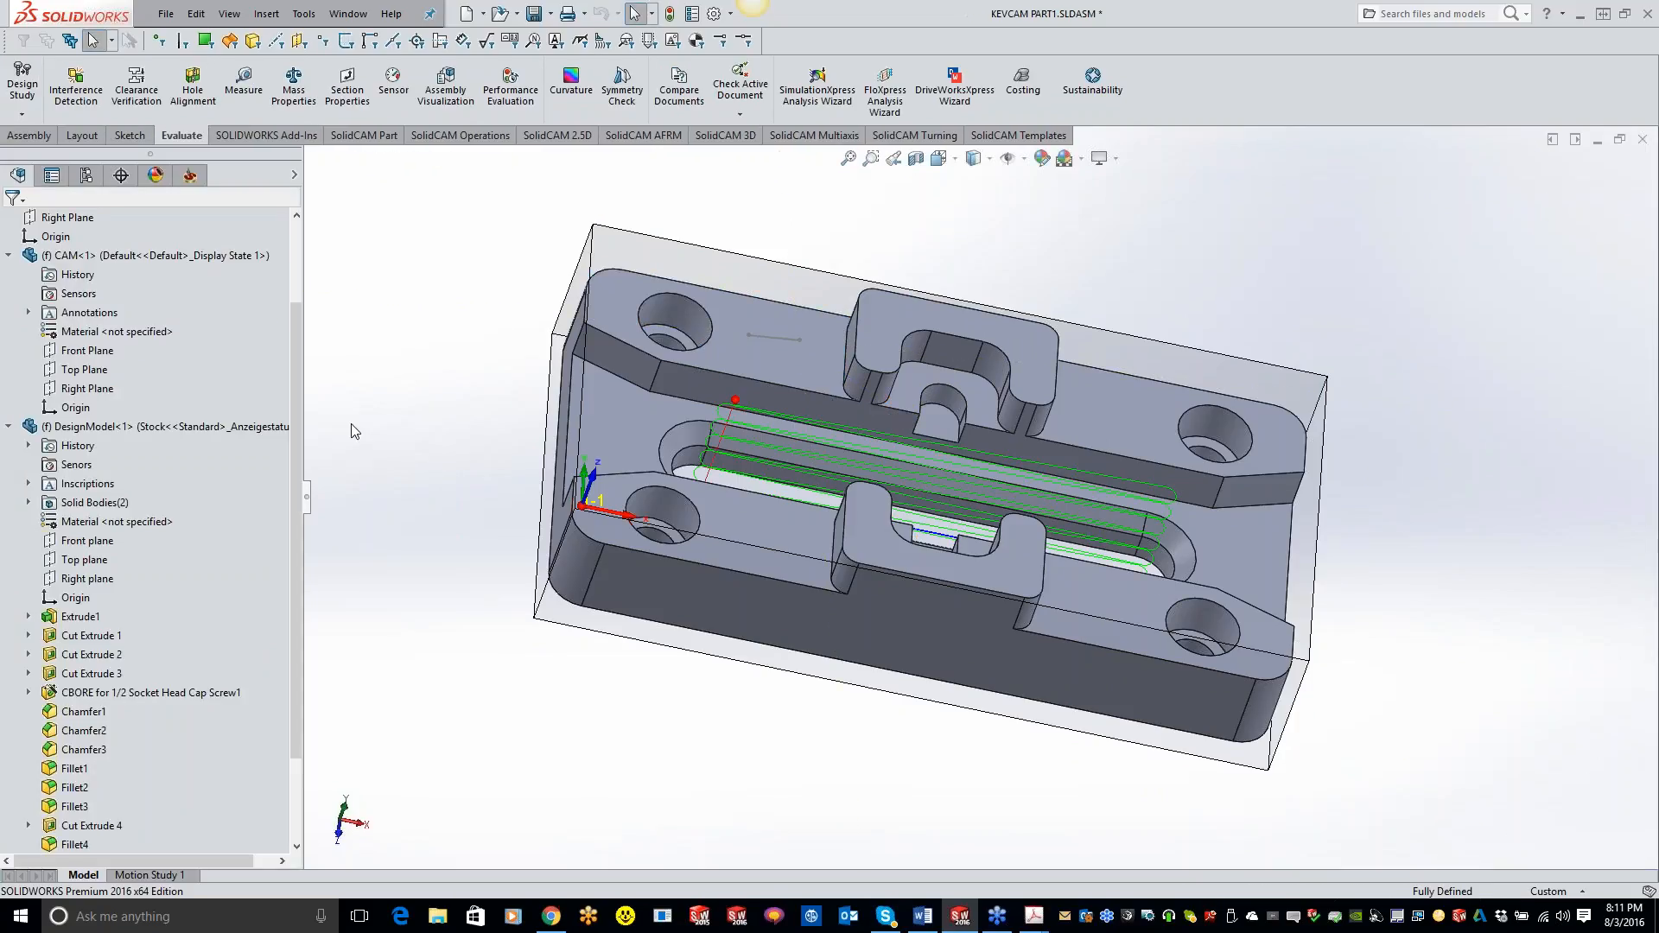
Locate the new sketch at the end of the assembly's feature tree and check the options for the DesignModel component.
drag(297, 444, 298, 526)
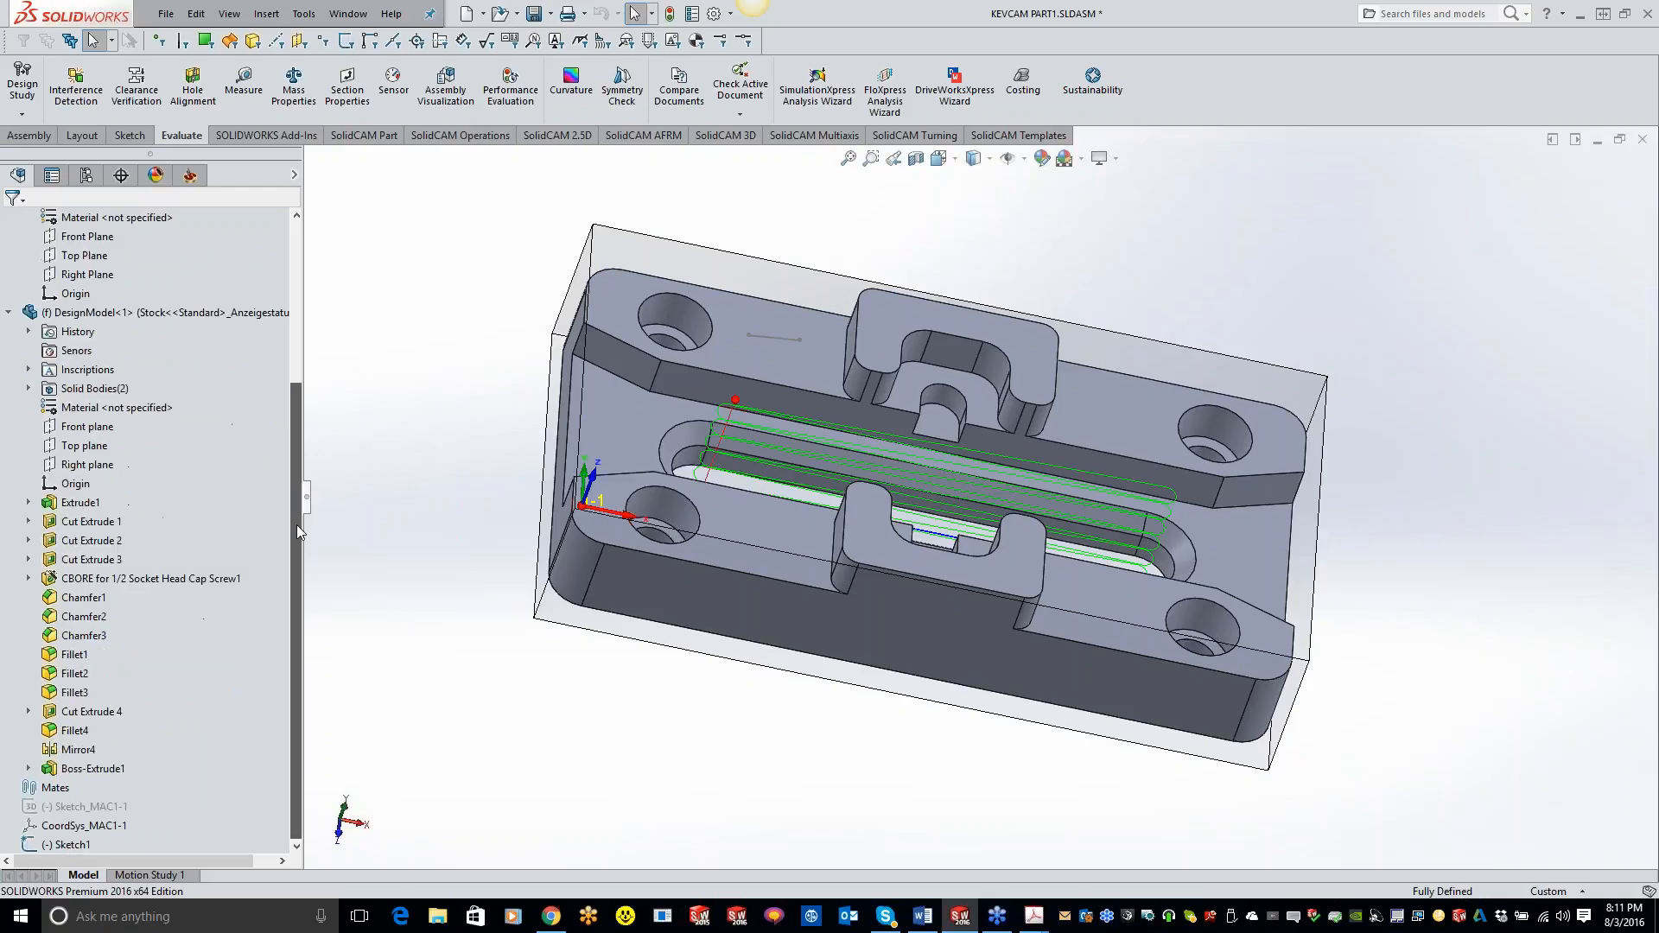
click(60, 845)
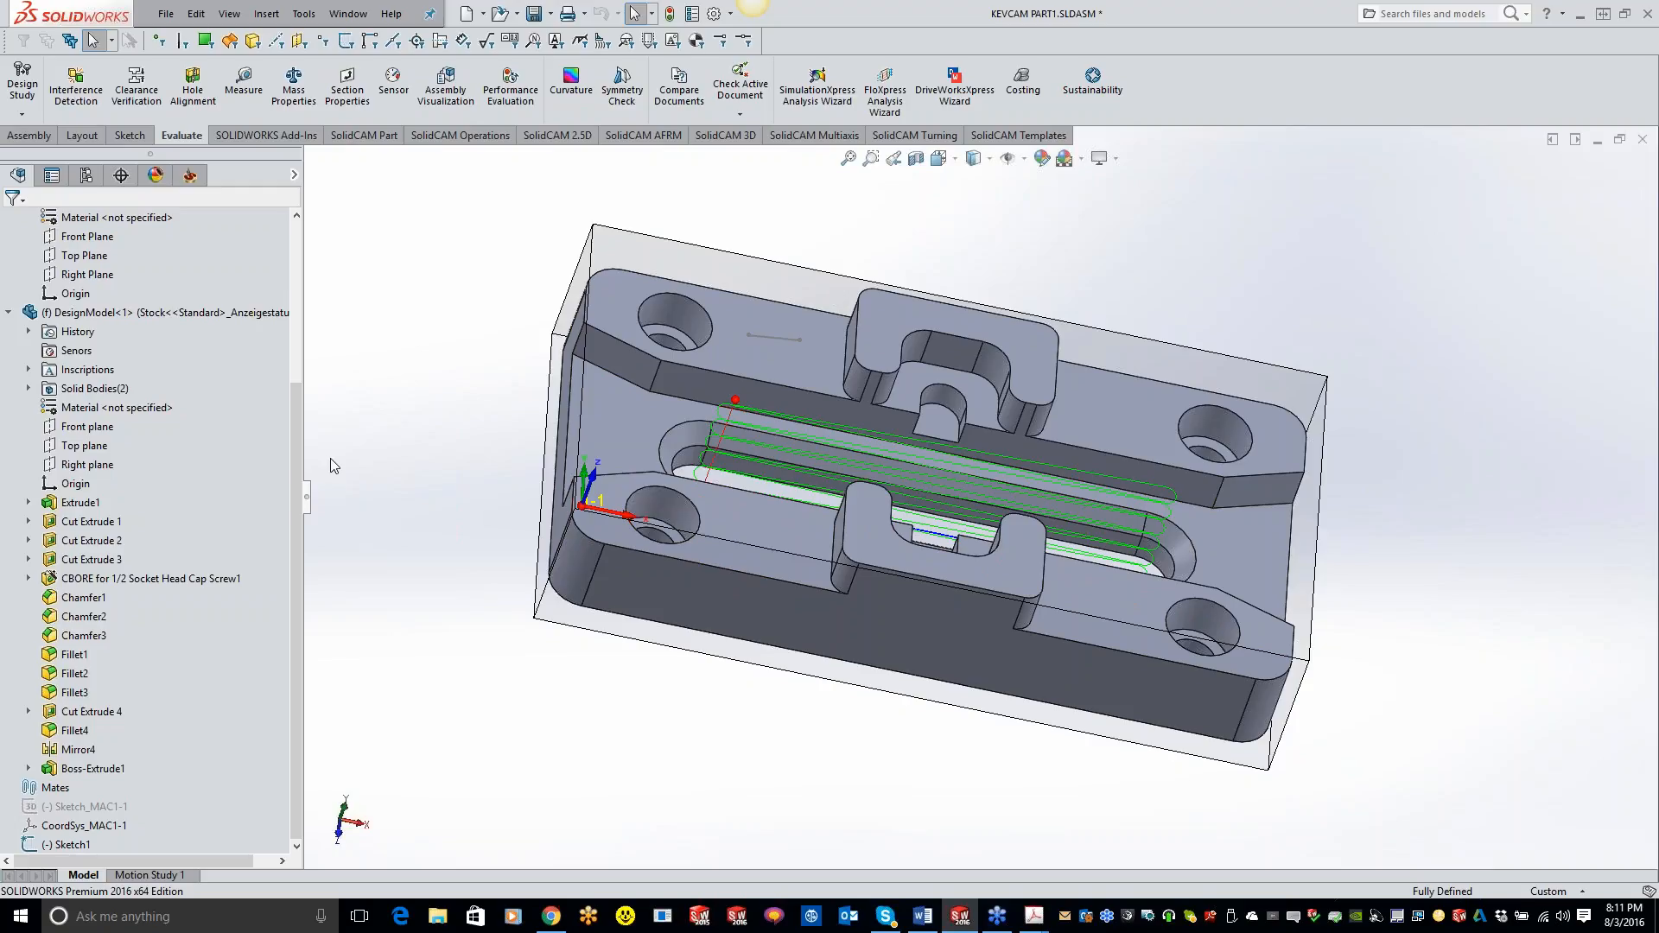
right_click(76, 313)
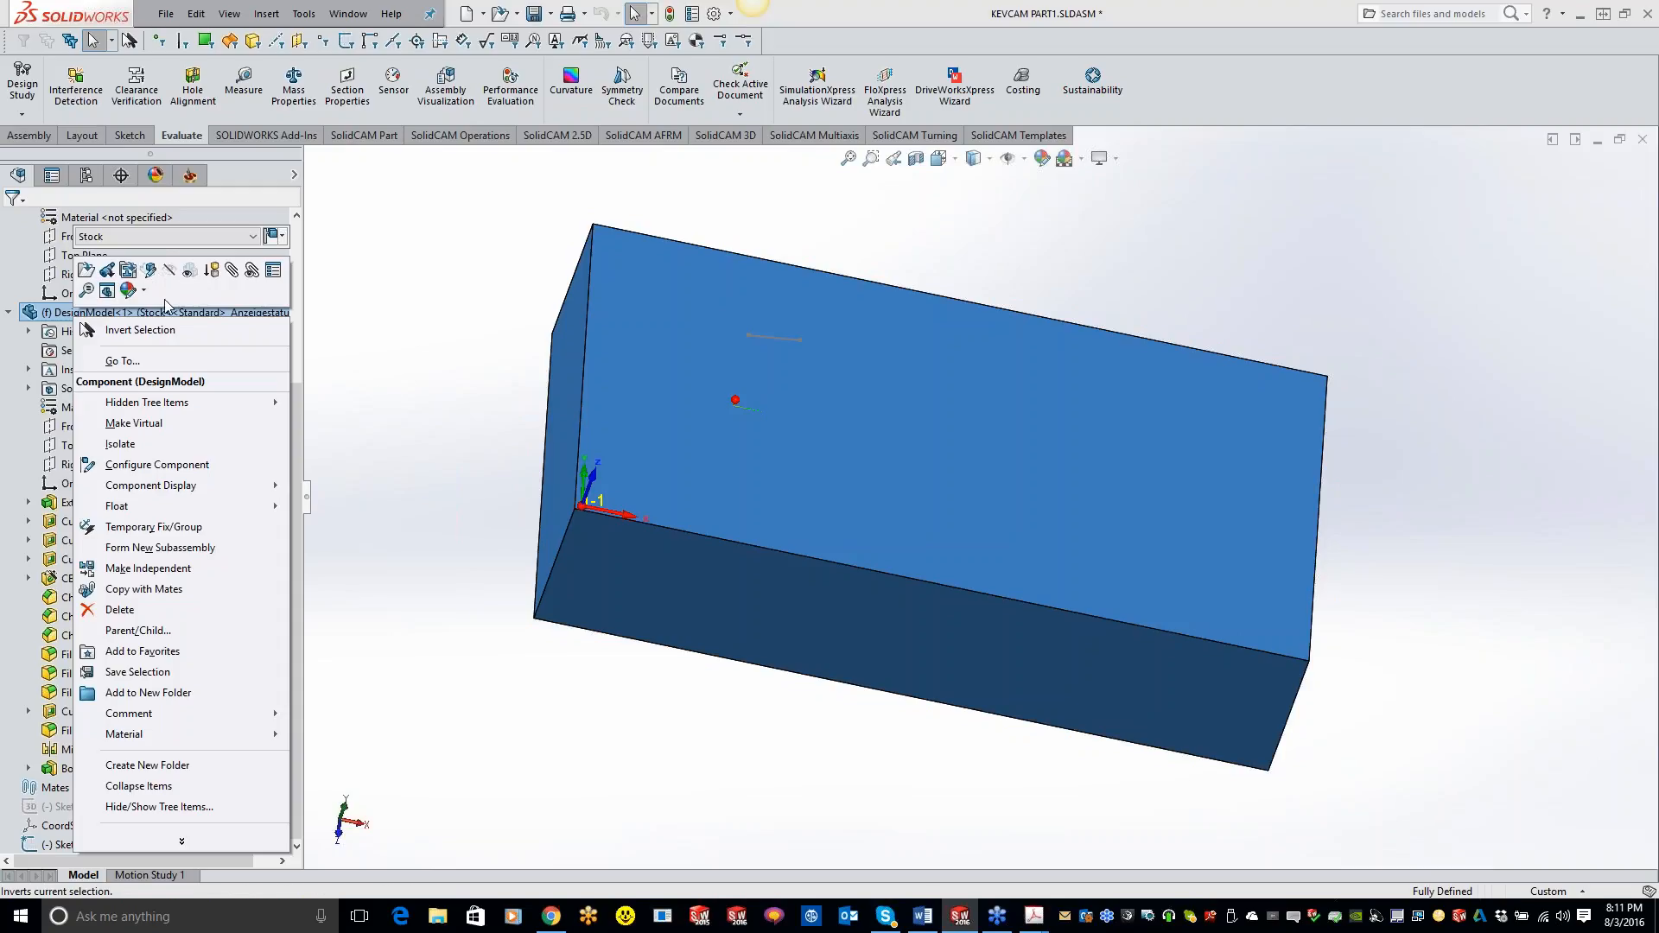
click(371, 290)
Save the CAM-Part on the desktop as KEVCAM PART1revB.
click(191, 176)
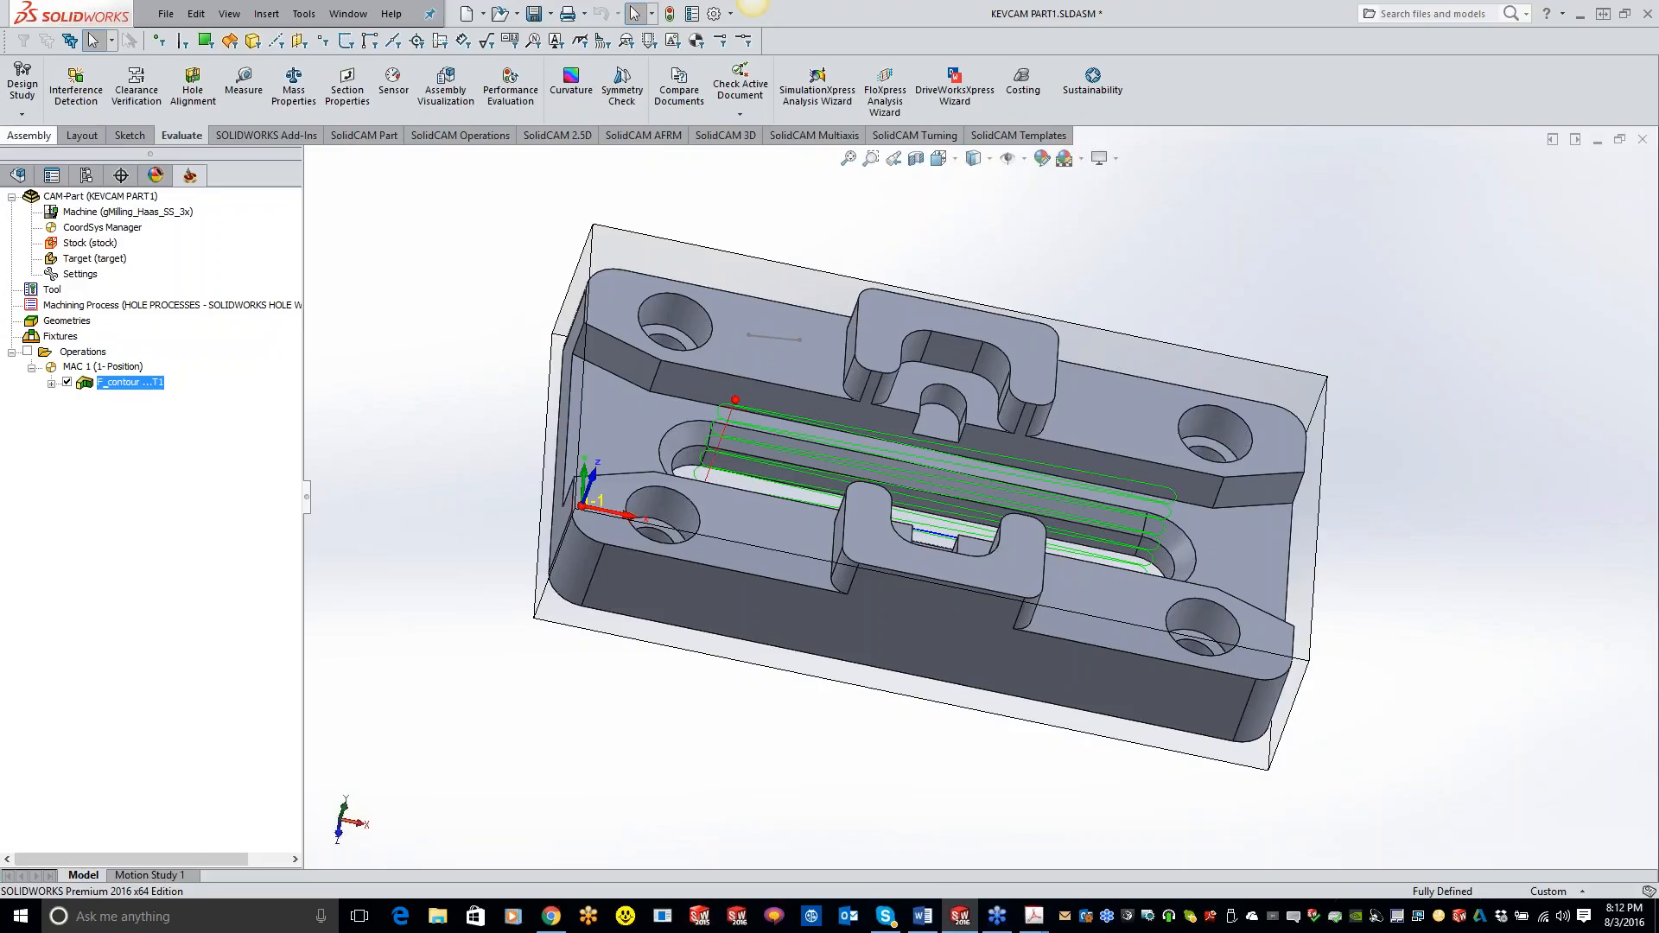
click(78, 137)
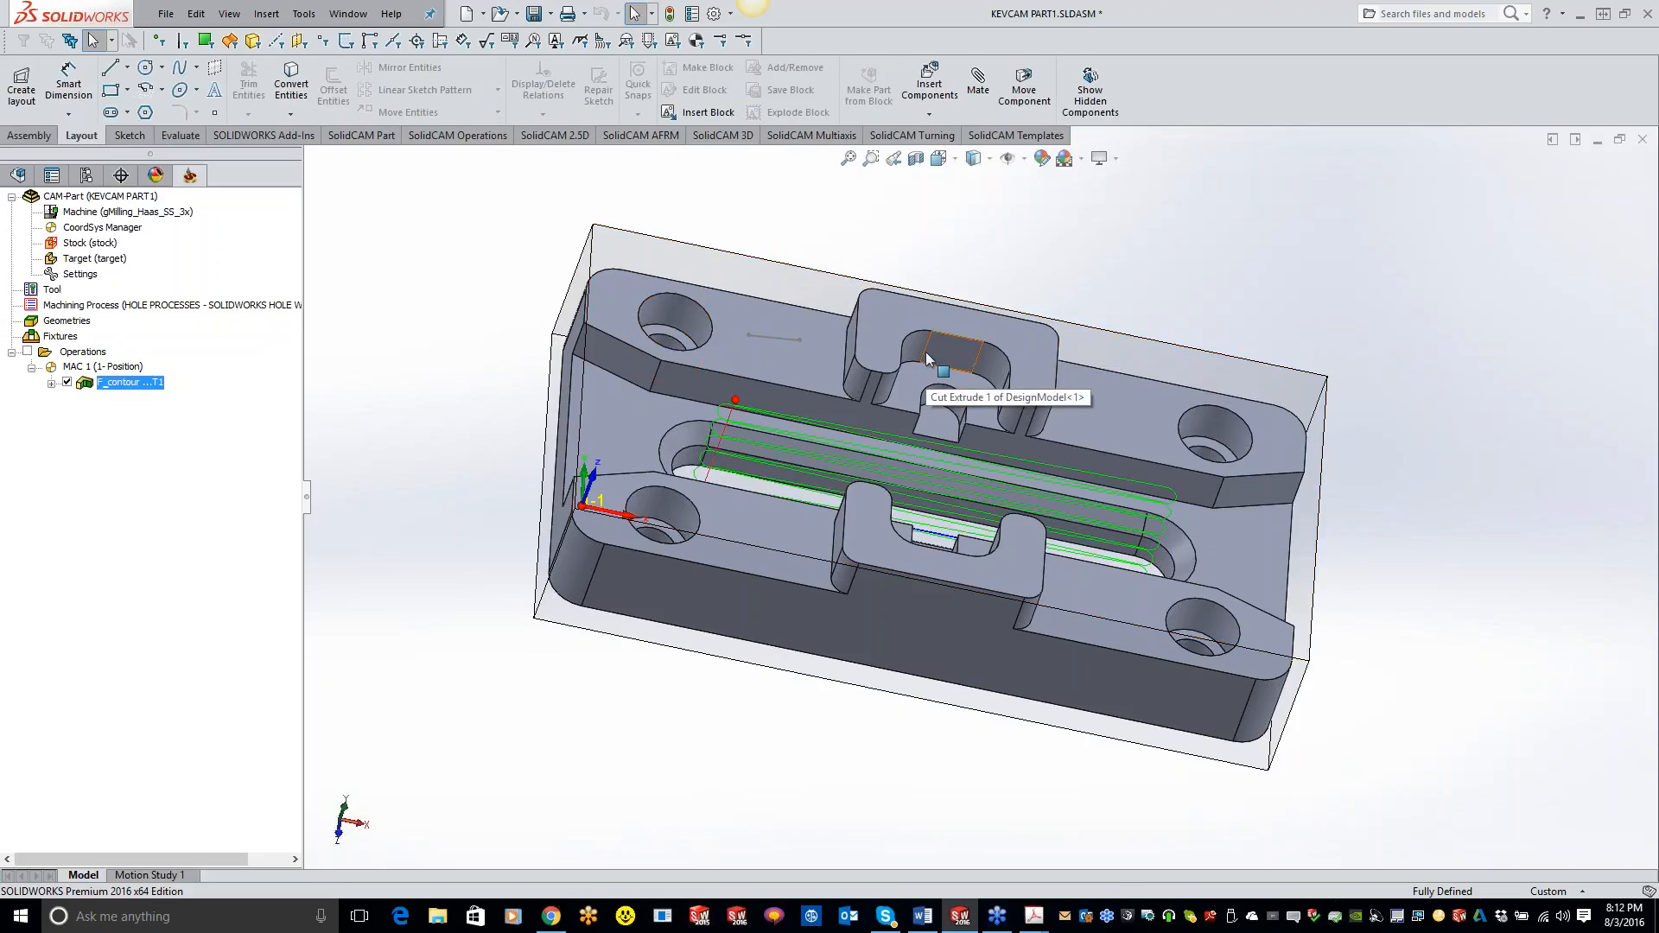
middle_drag(446, 331, 437, 481)
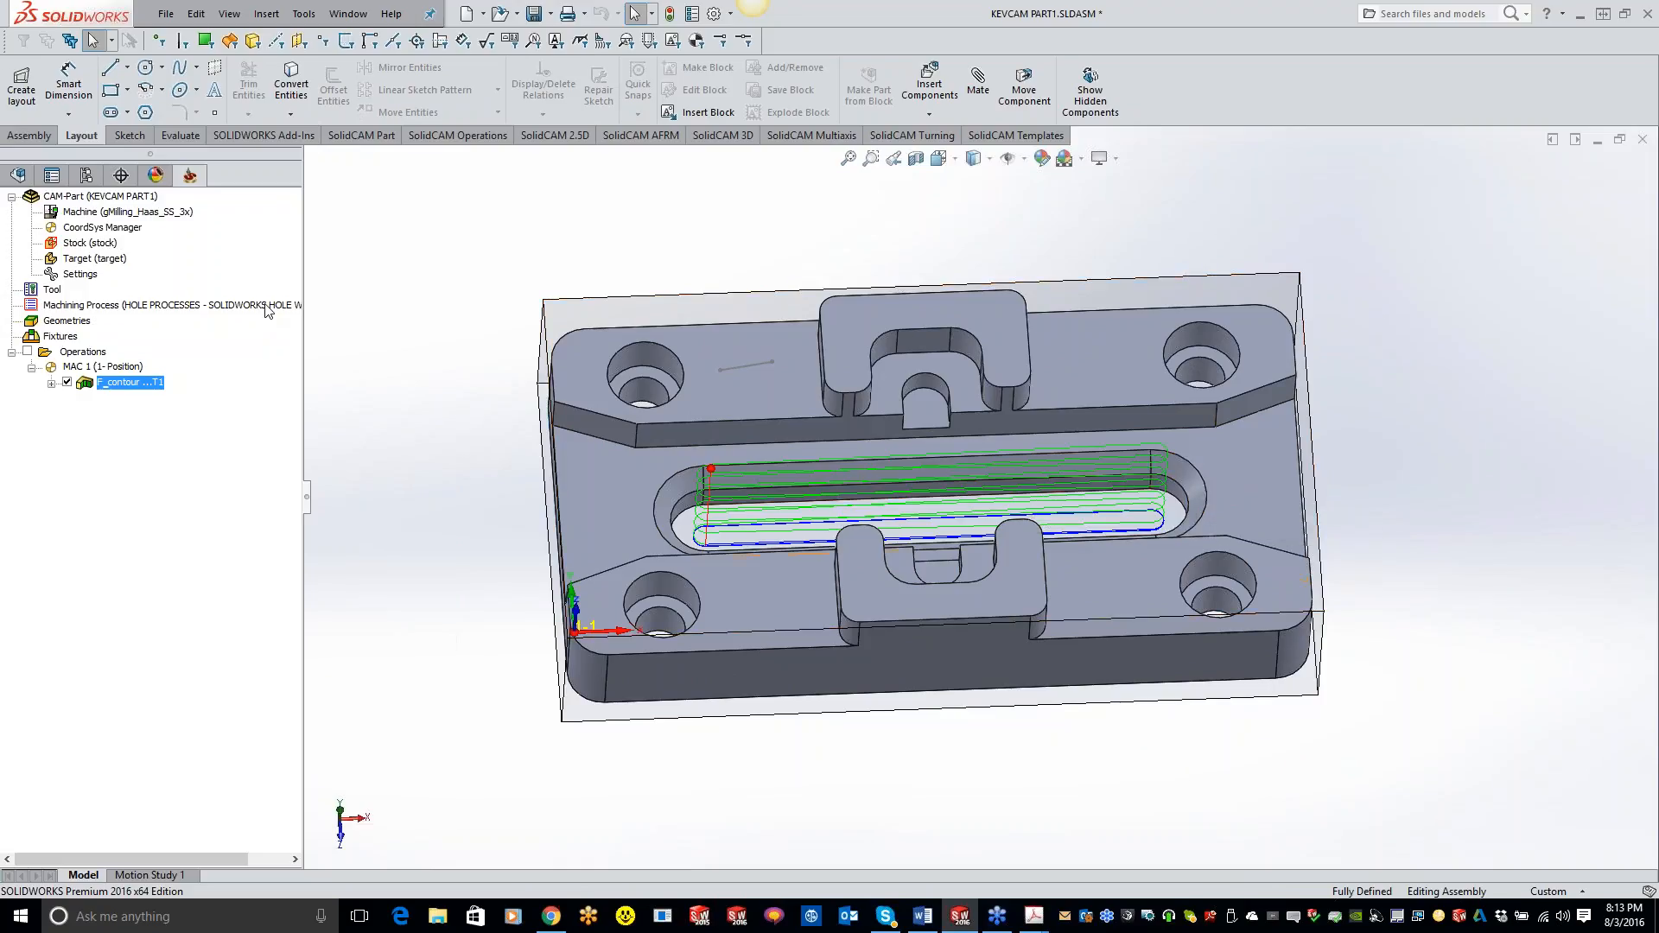
right_click(127, 204)
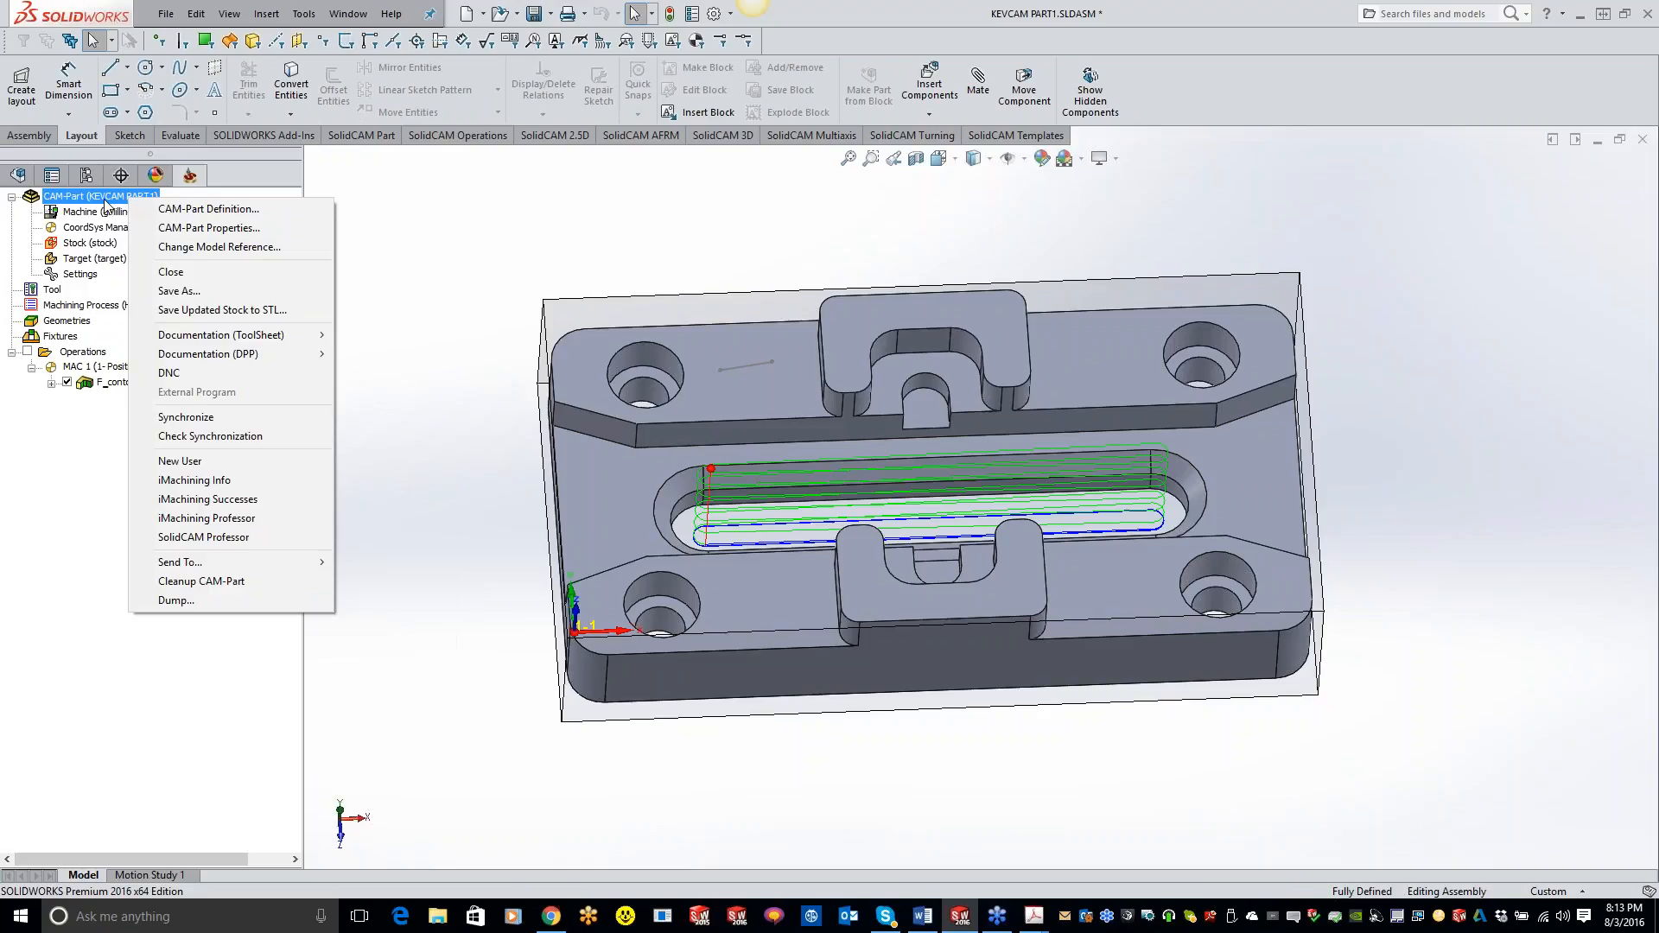
click(179, 290)
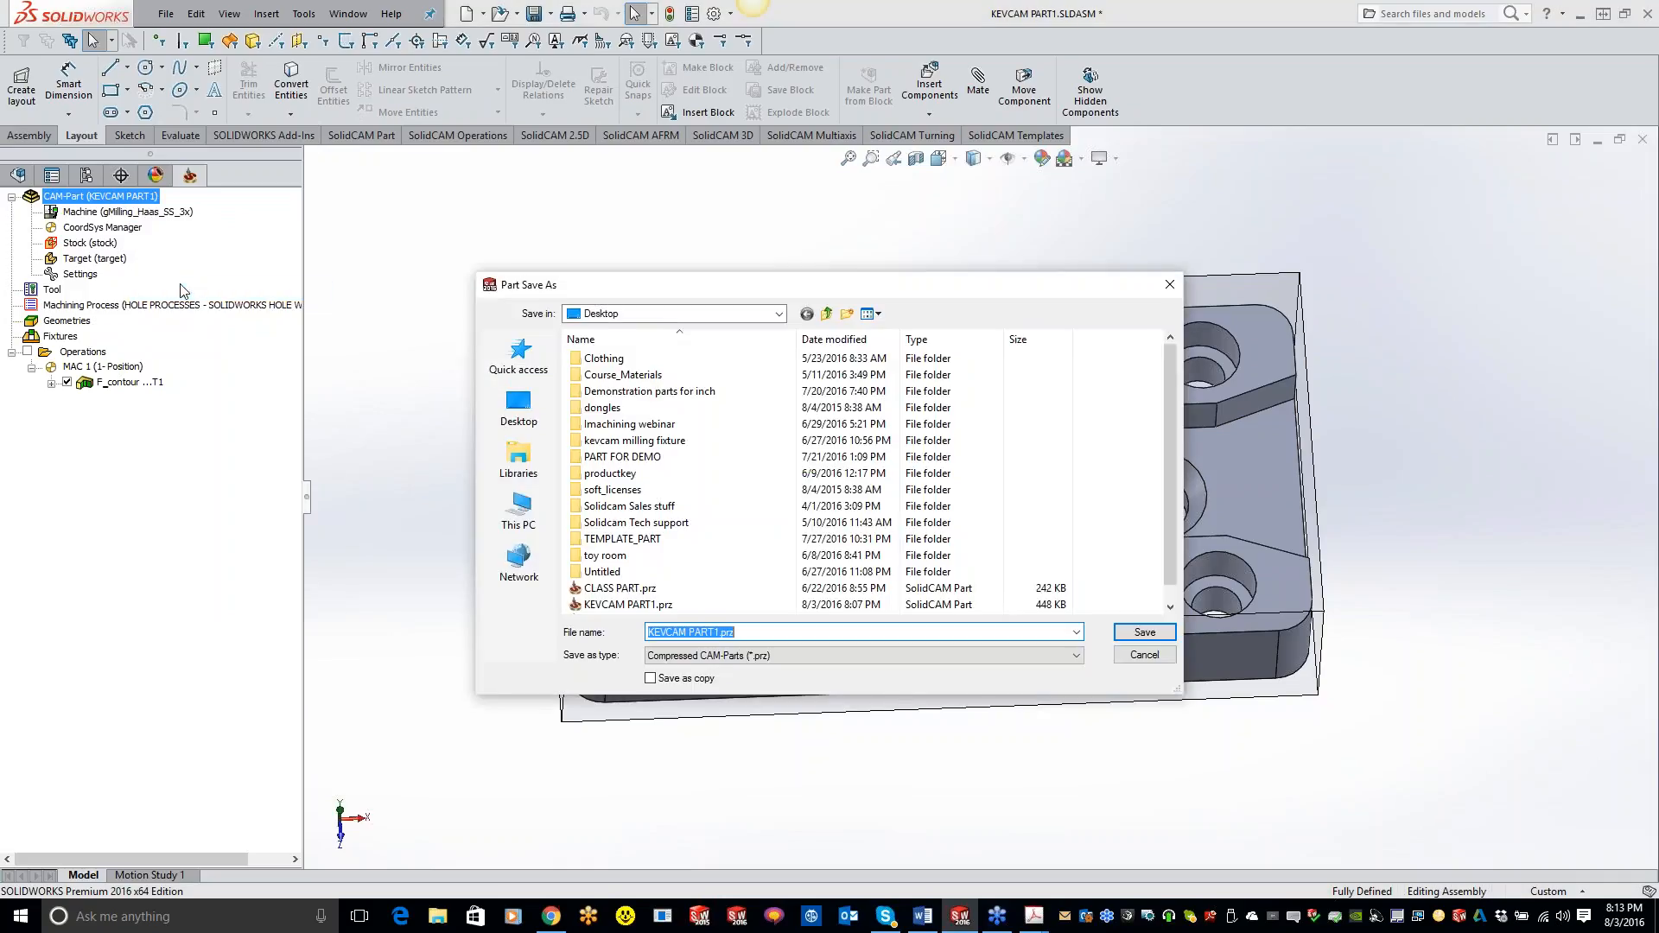
click(718, 632)
text(revB)
click(1145, 632)
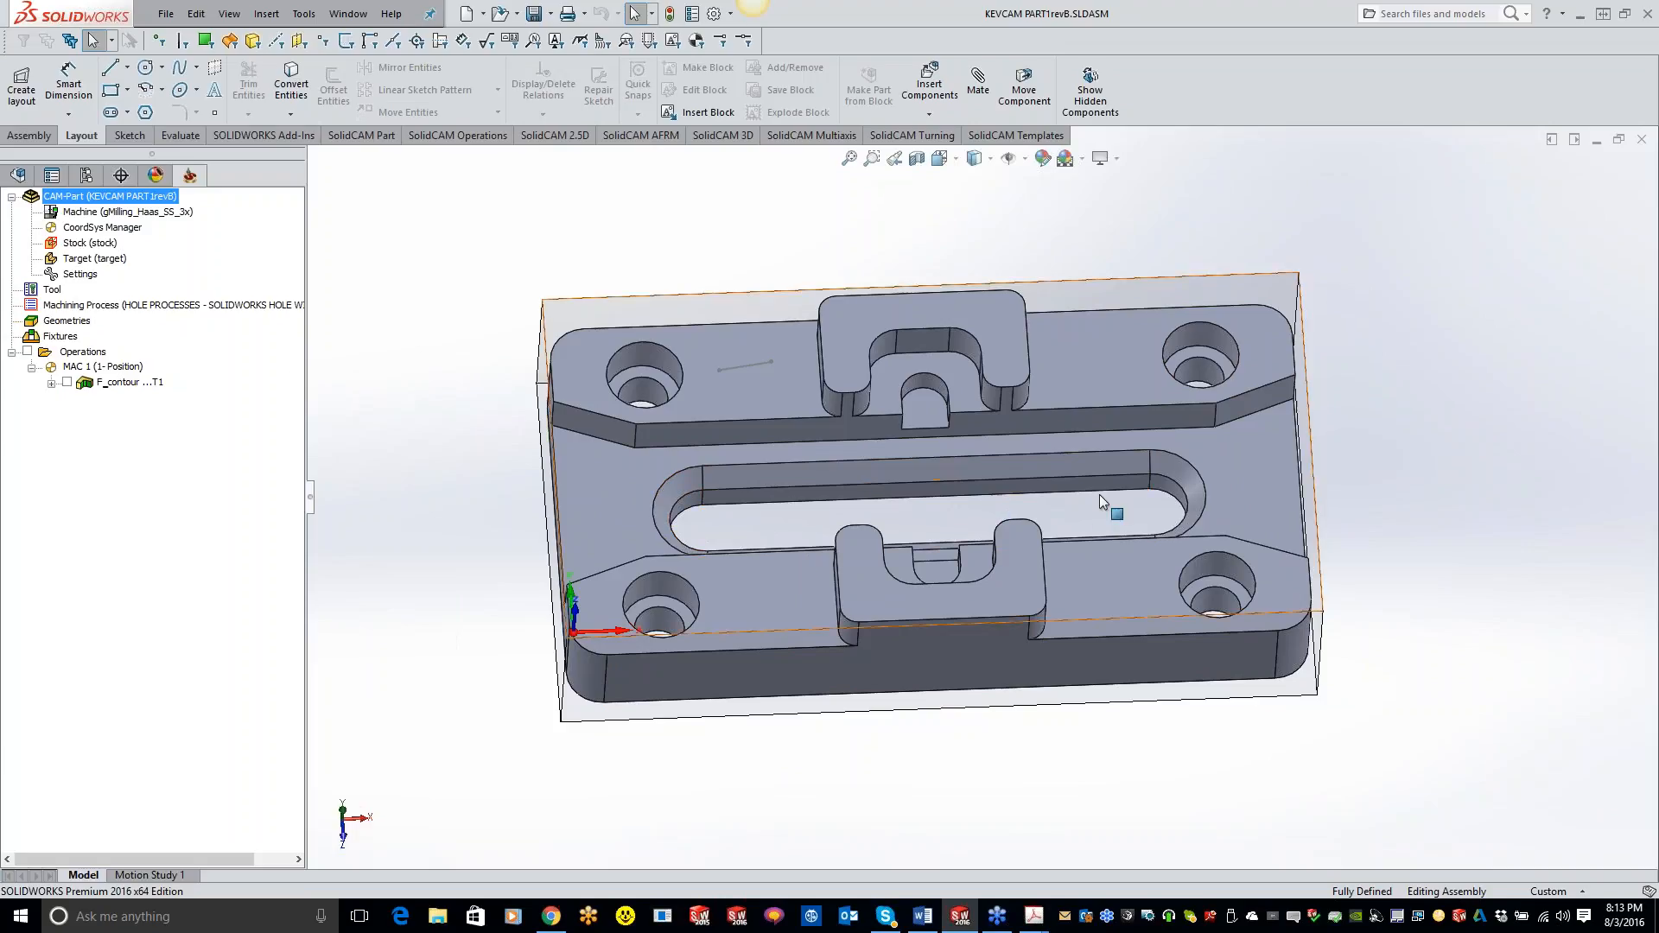
Change the CAM-Part's model reference to KevCAM part1revB.SLDPRT on the desktop and accept replacing the design model.
right_click(153, 198)
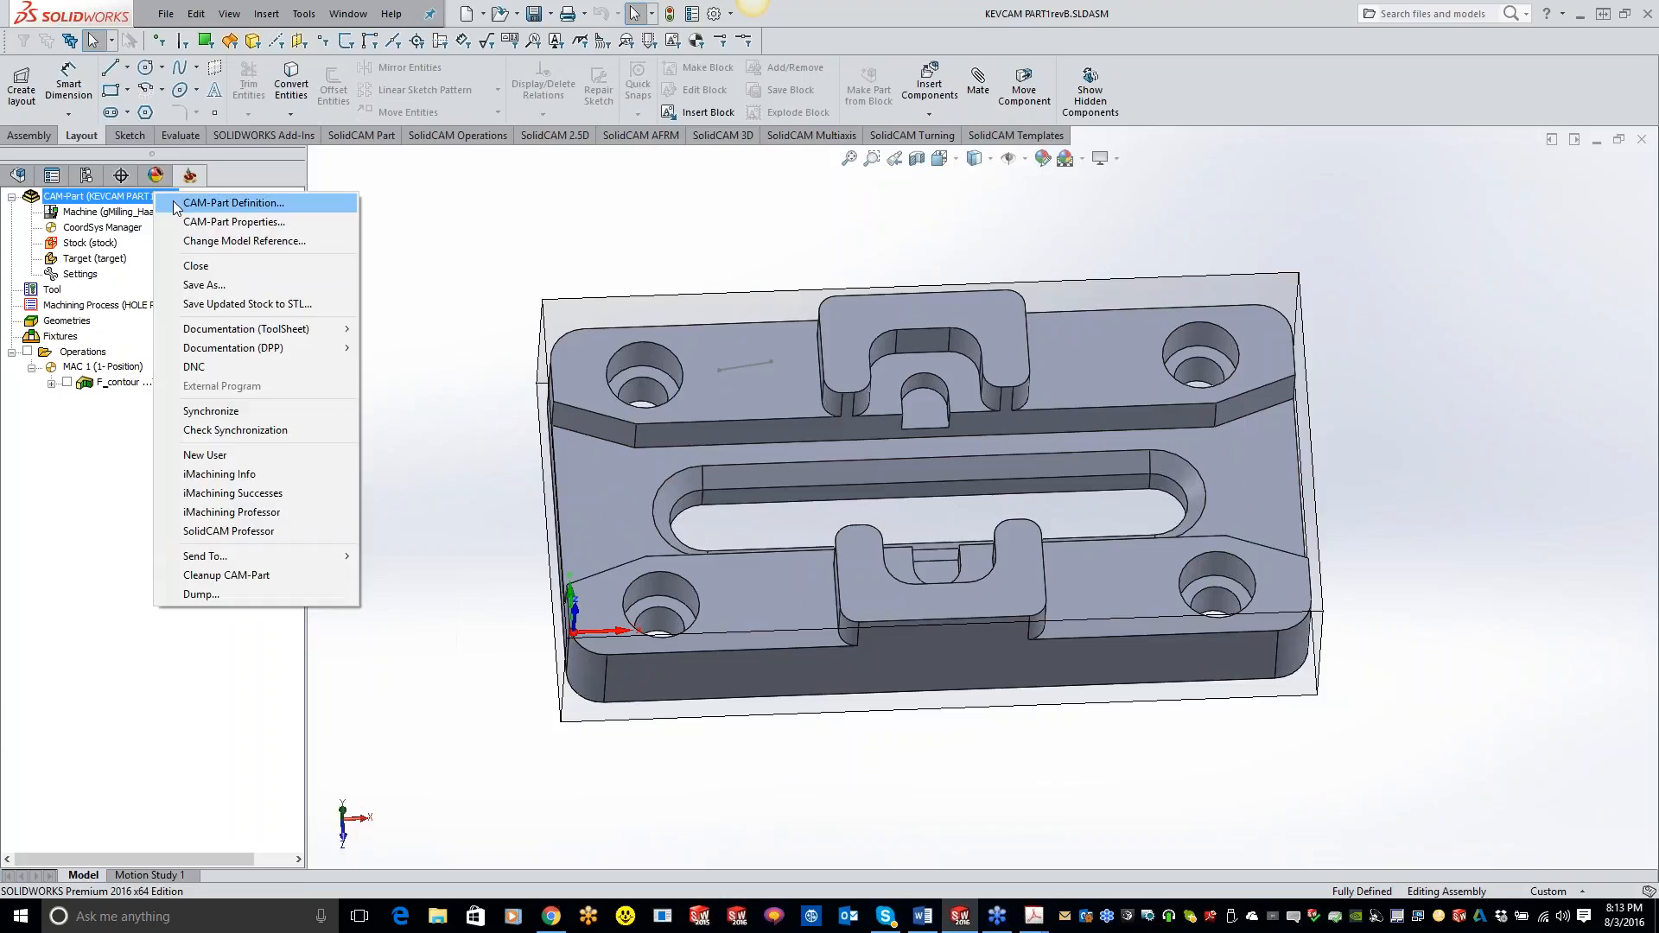
click(216, 240)
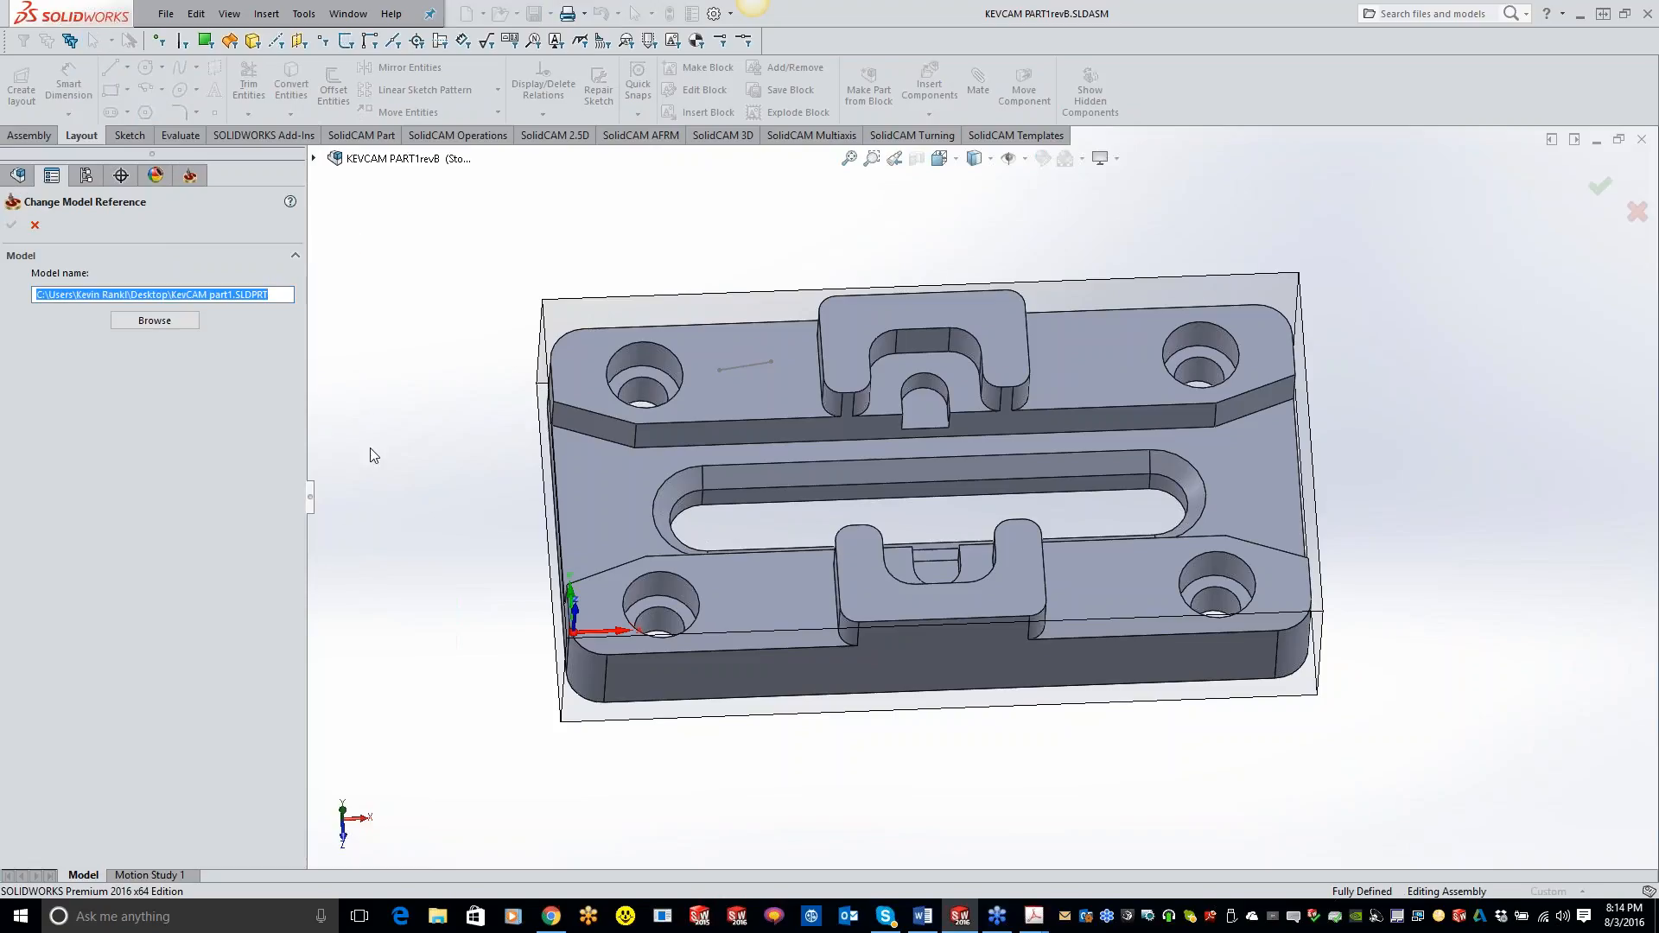
click(156, 321)
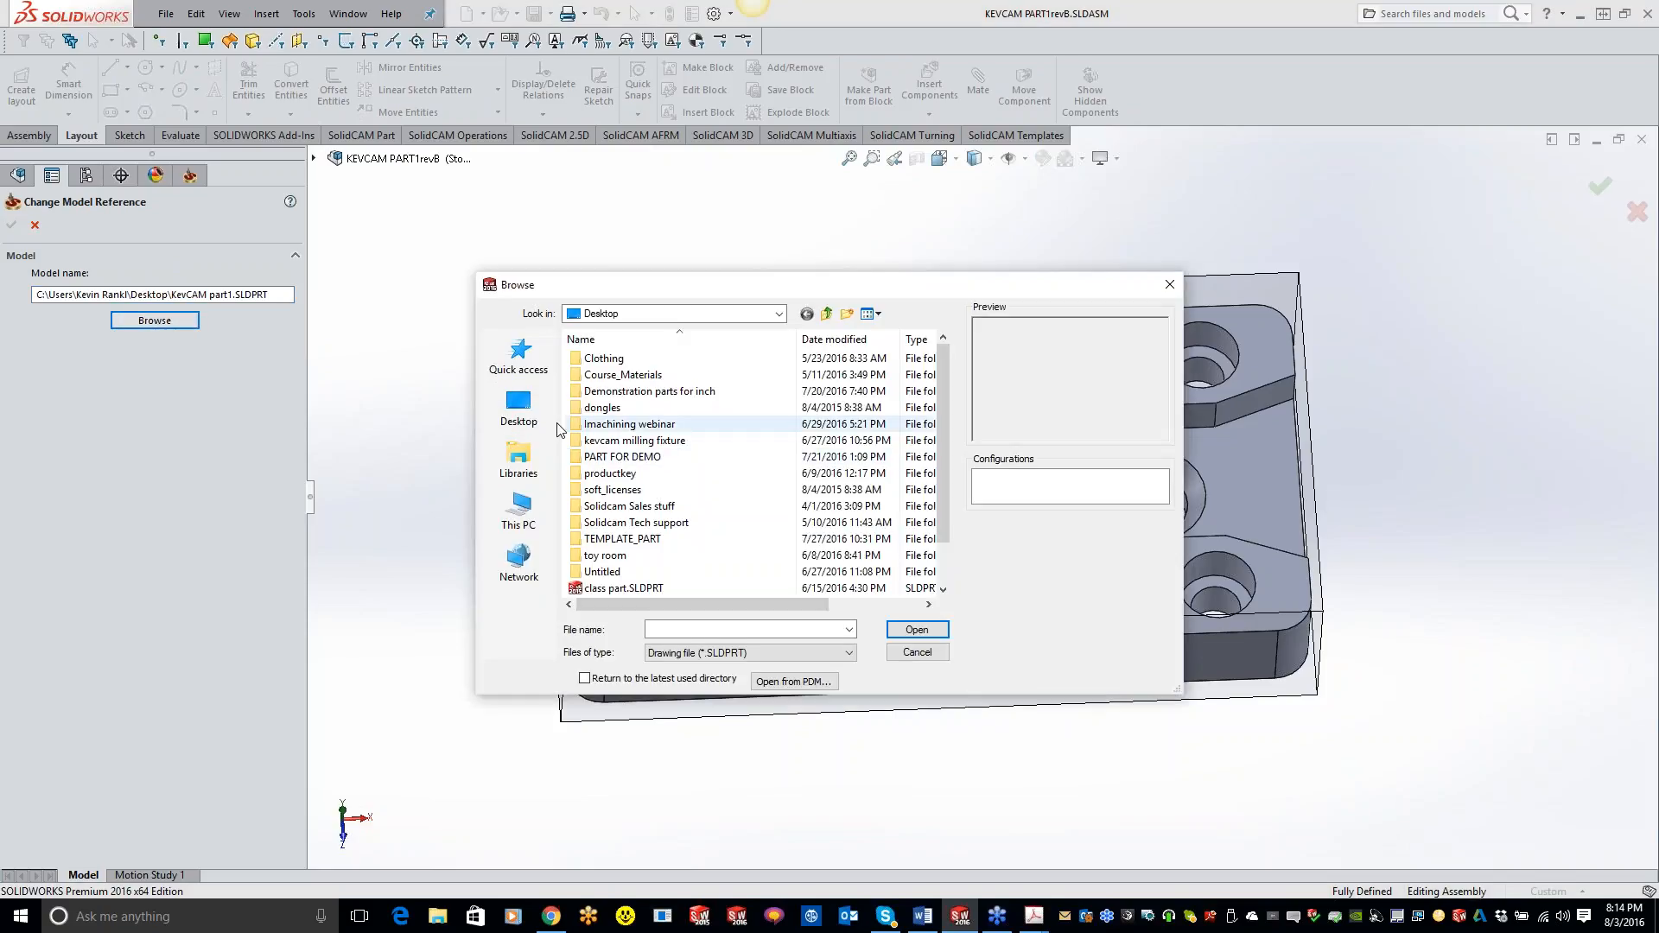
click(518, 406)
drag(942, 387, 942, 473)
click(686, 630)
text(kev)
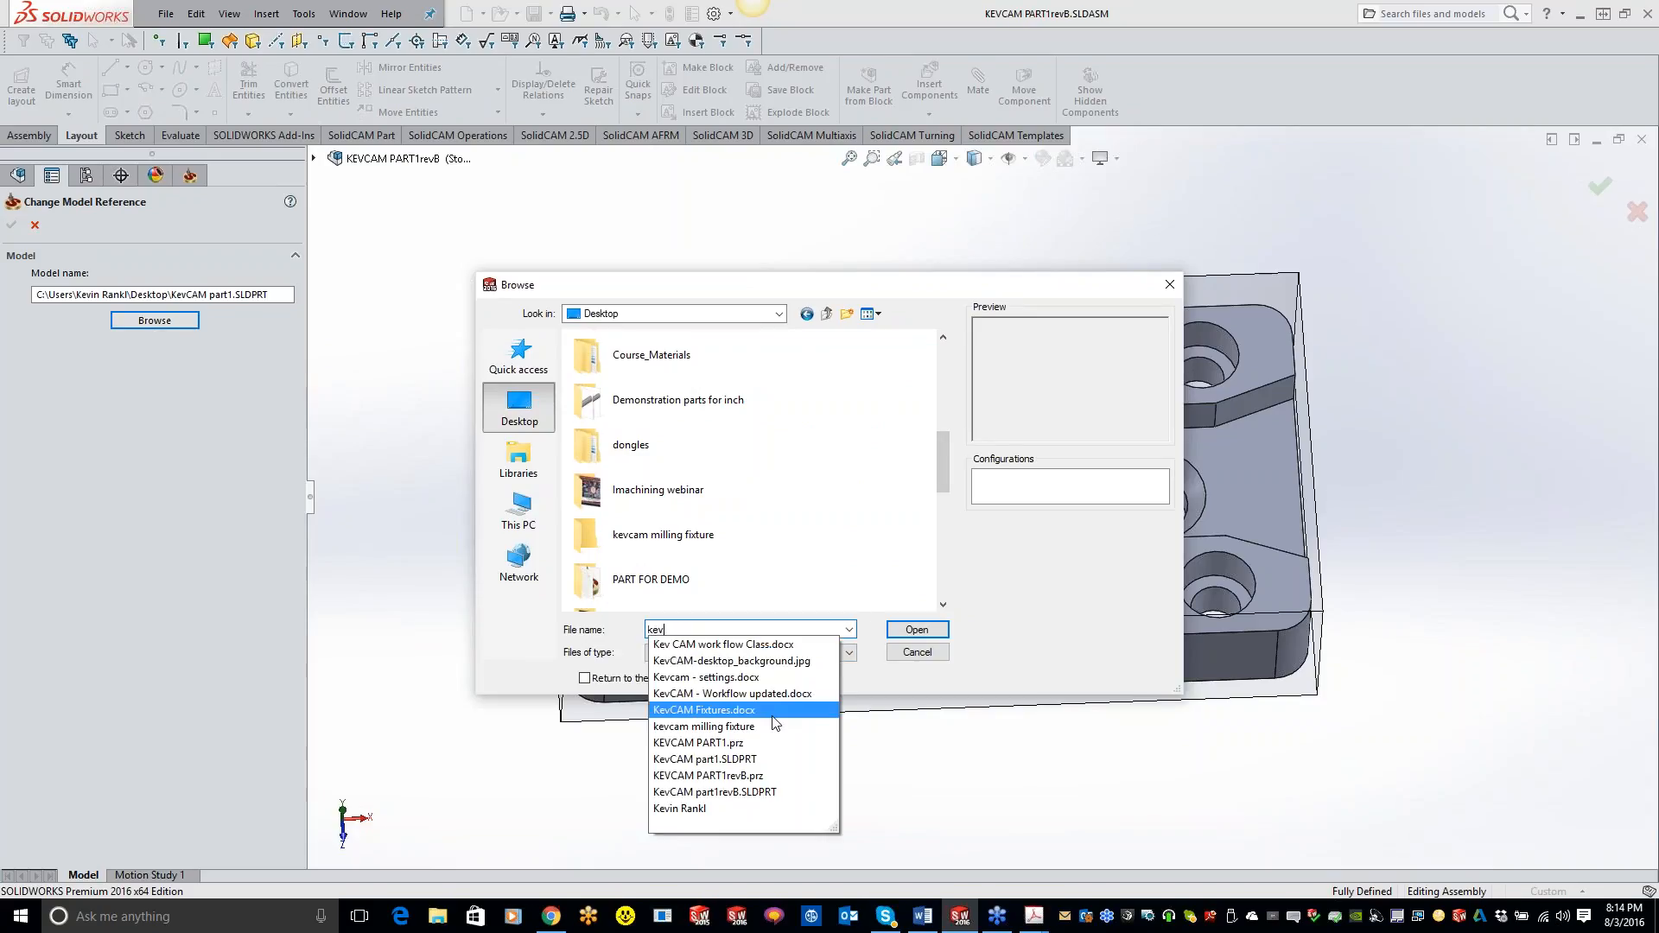
click(715, 792)
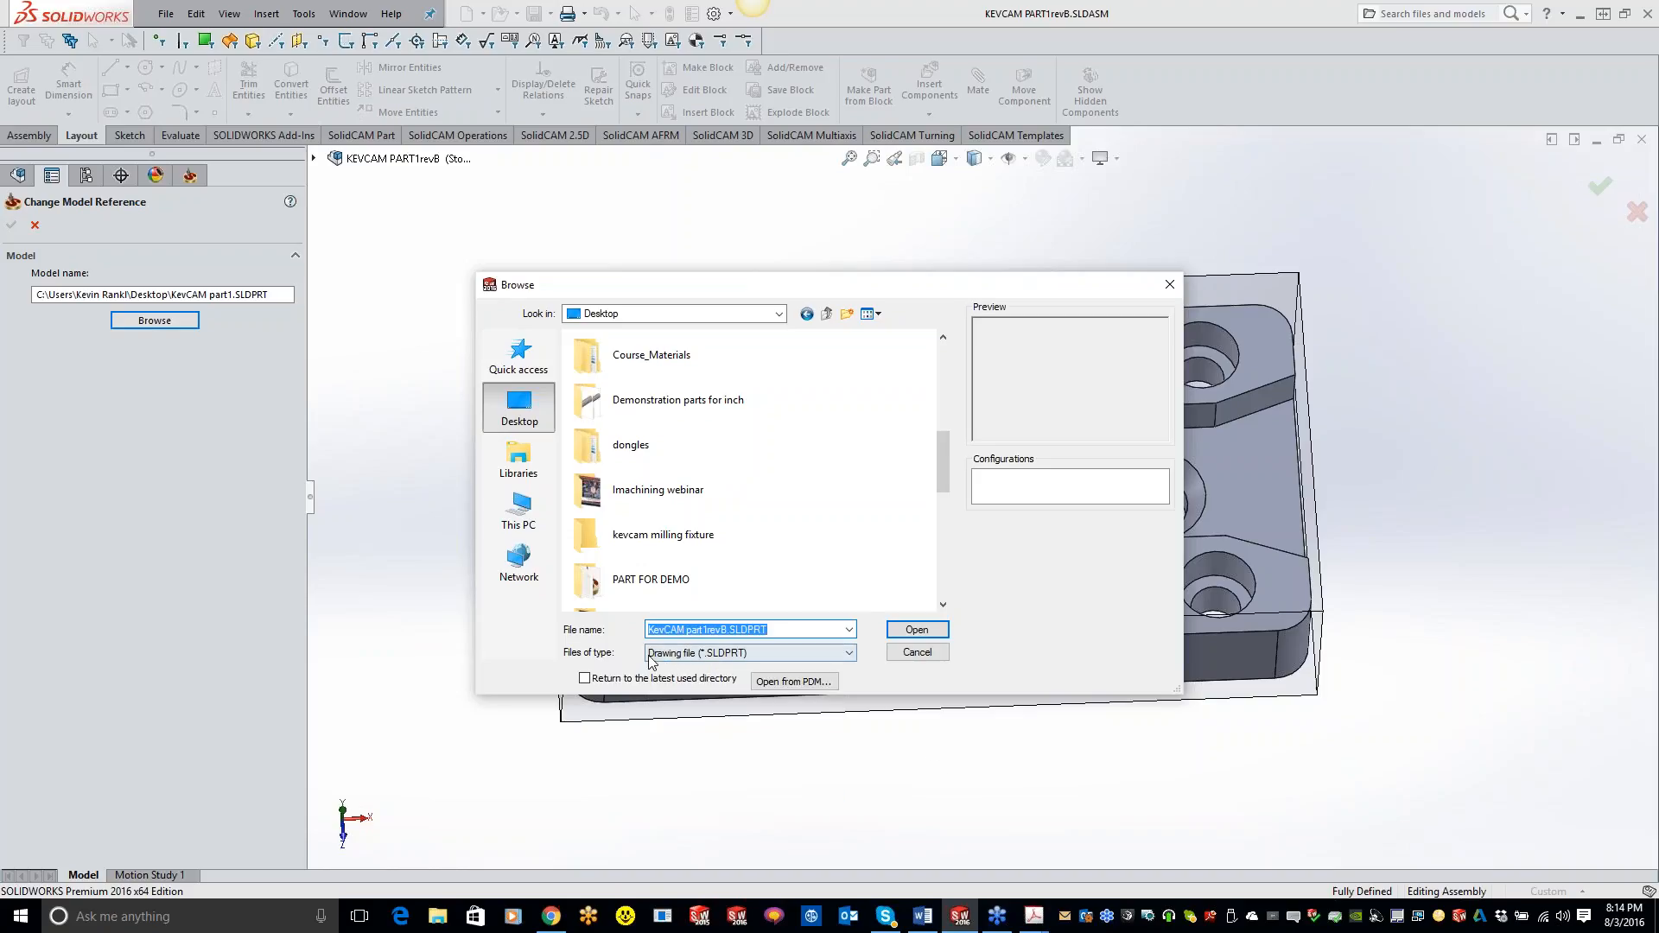
click(911, 630)
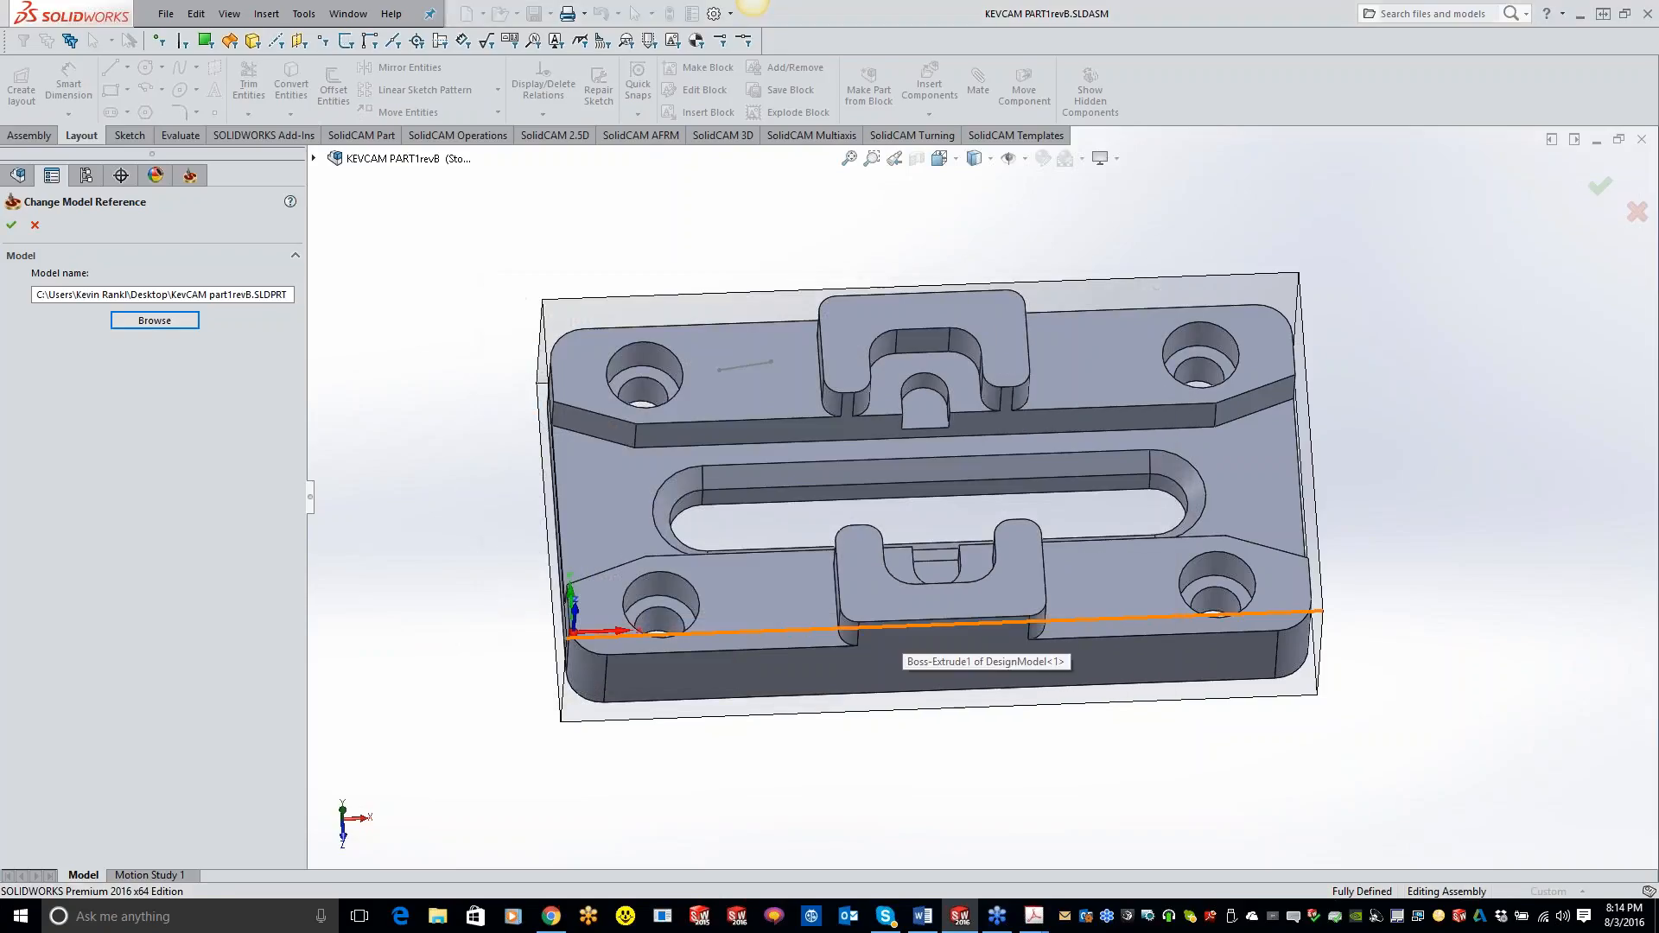
click(12, 225)
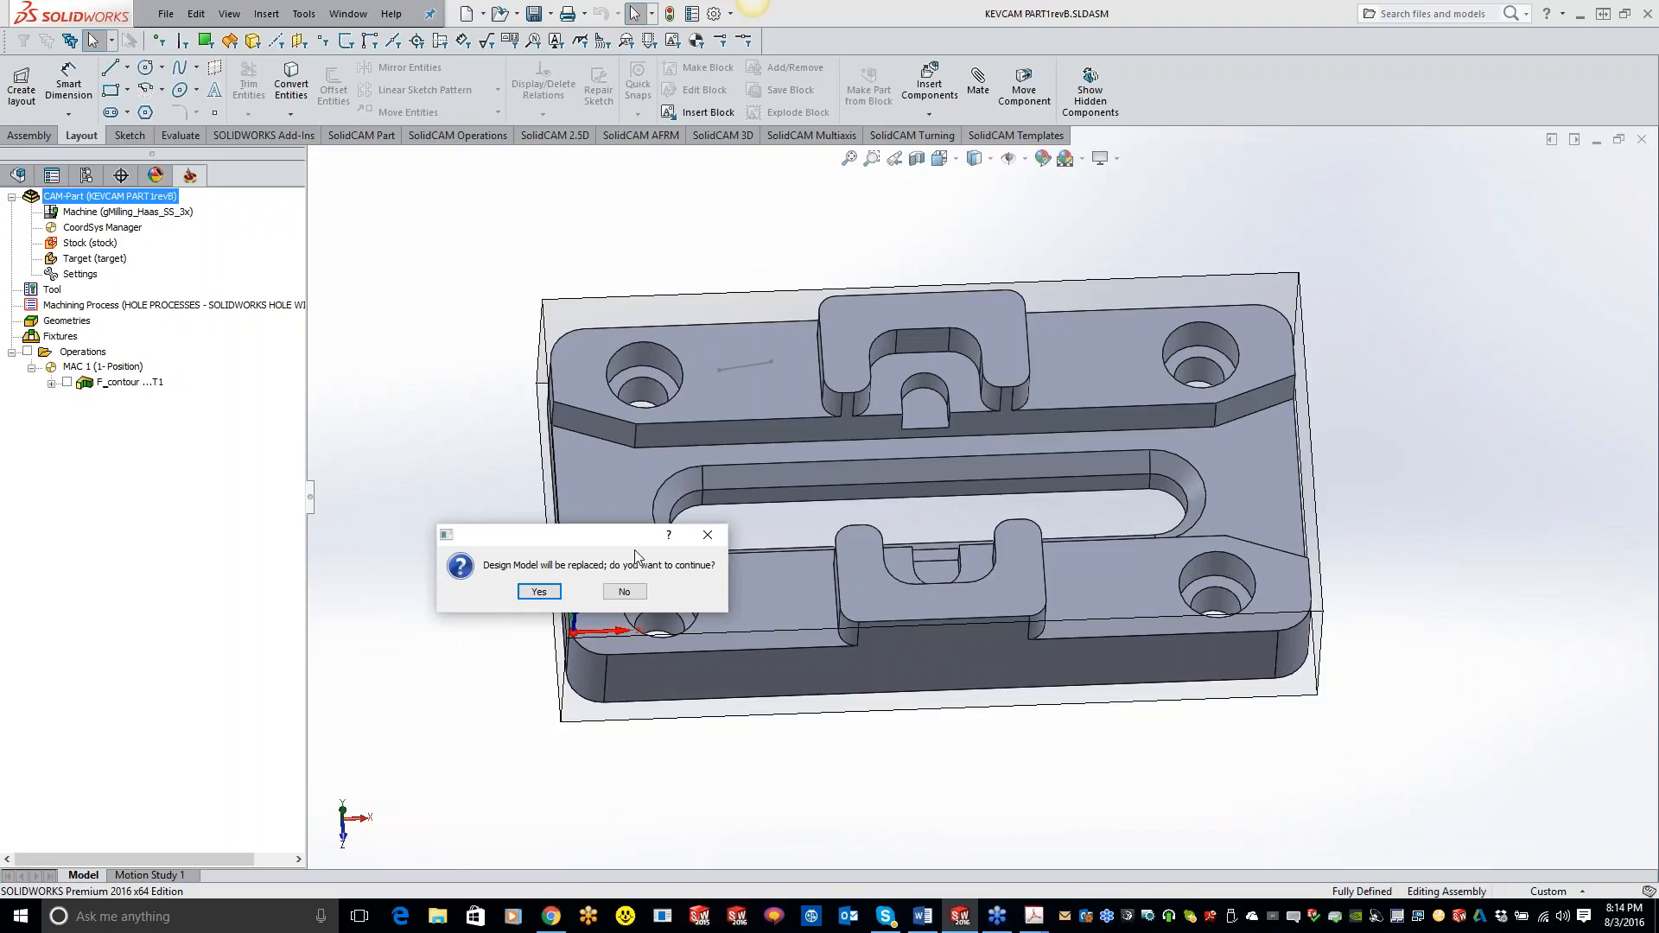
click(541, 592)
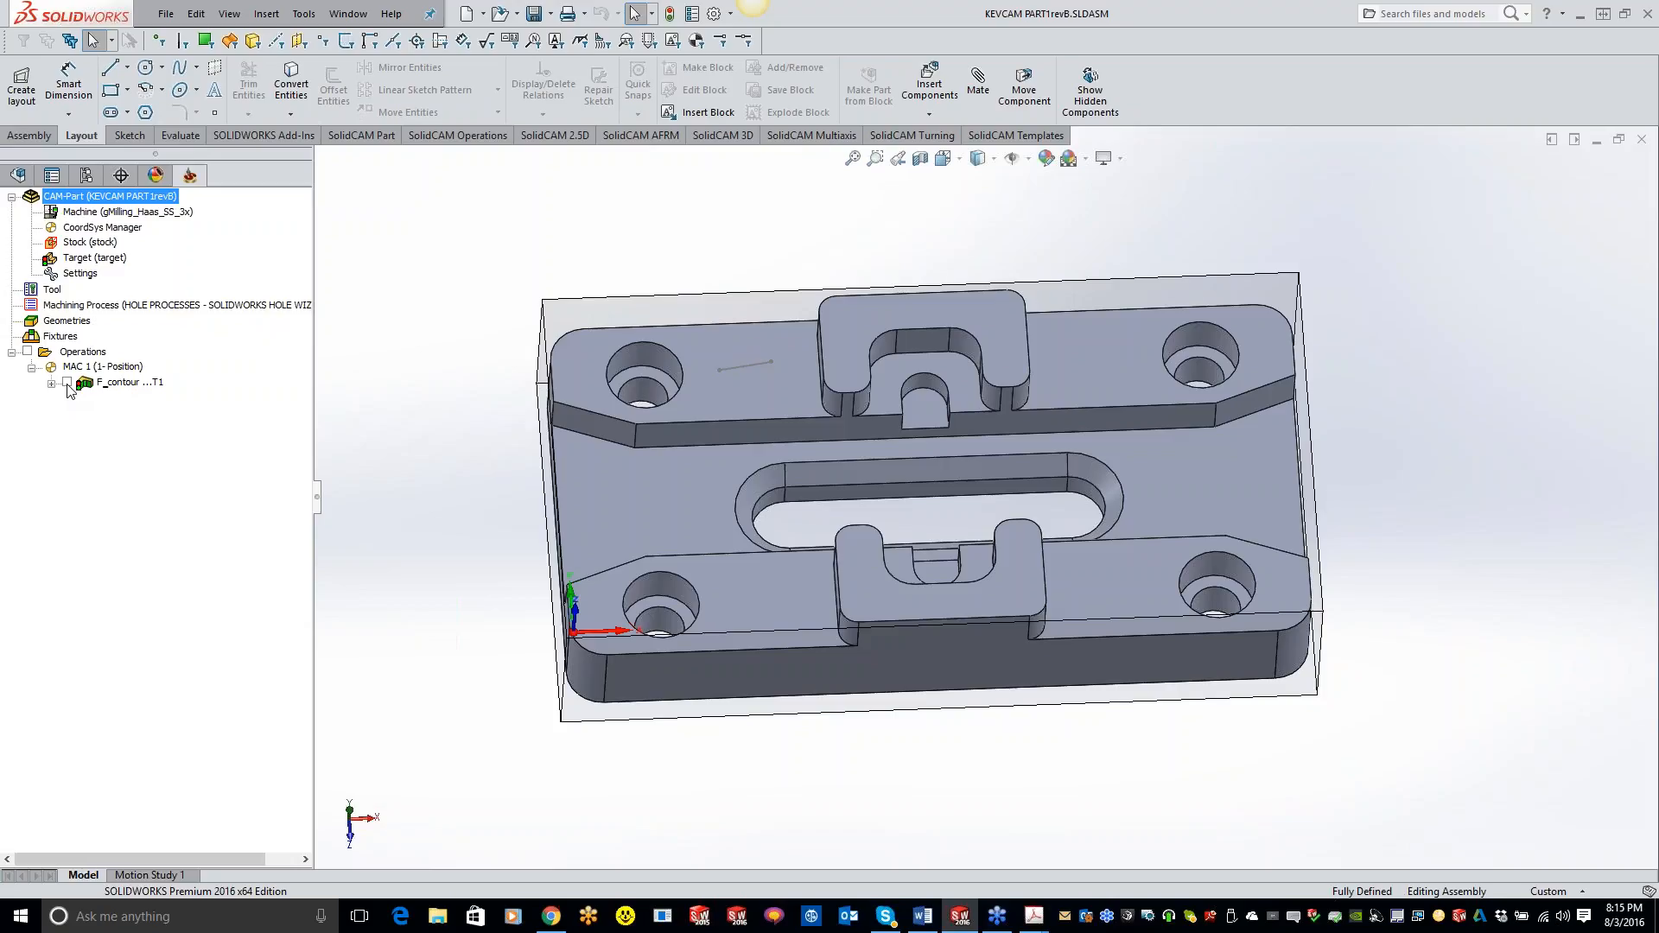
Review the synchronization options in the CAM-Part's settings.
click(87, 281)
double_click(86, 280)
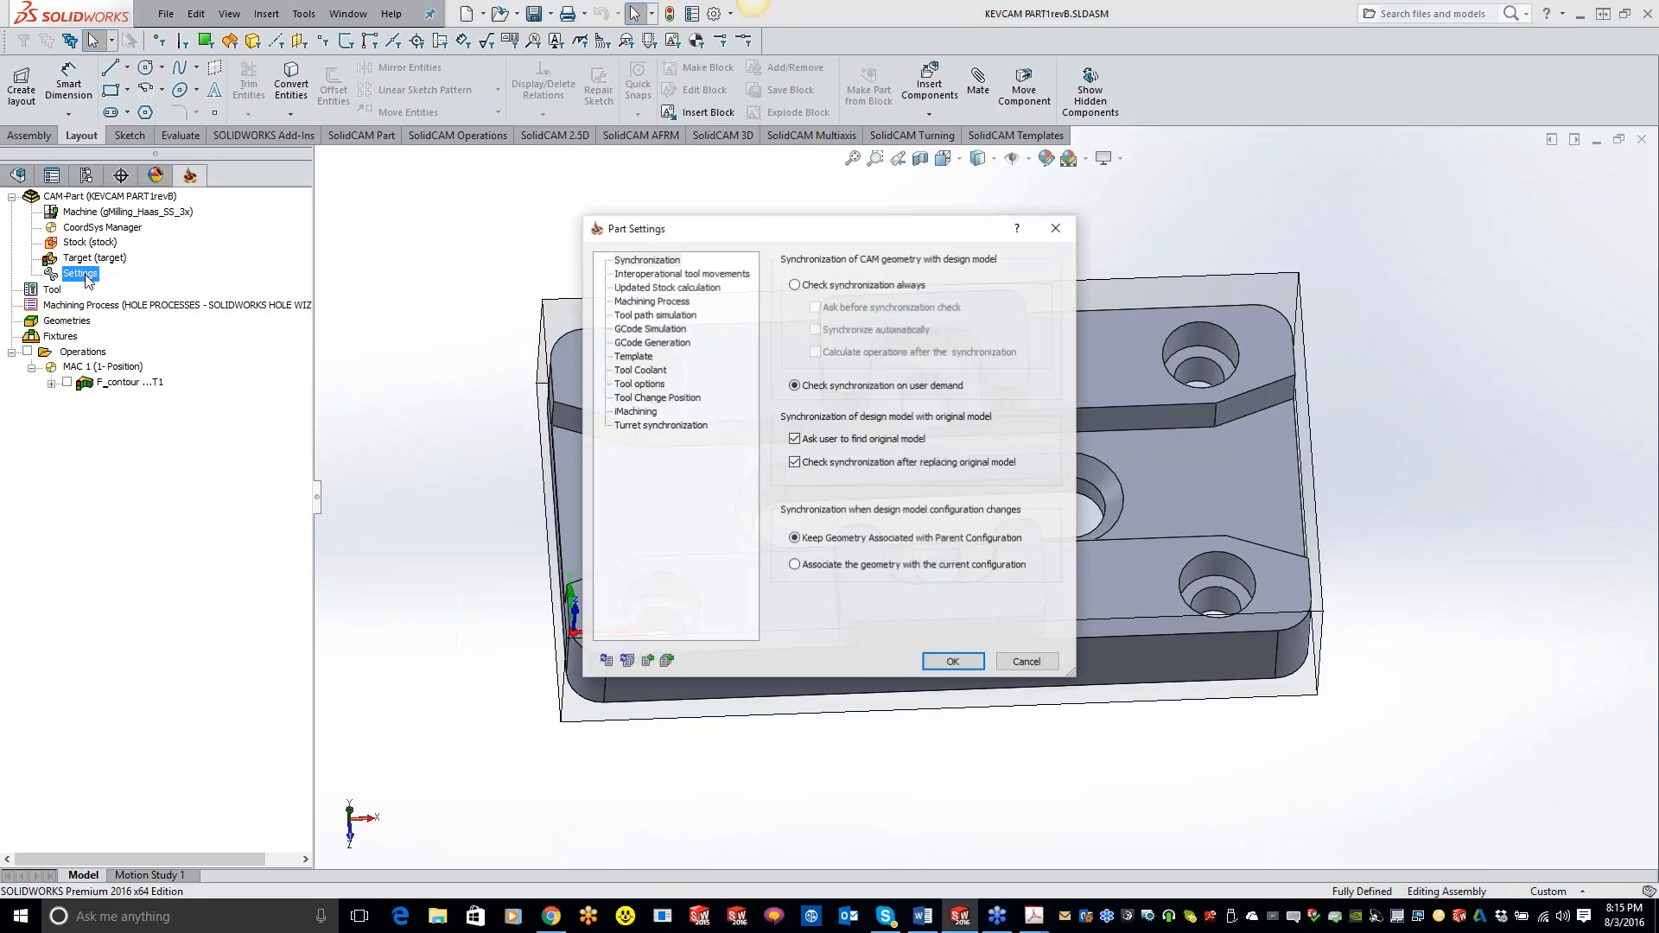
click(672, 259)
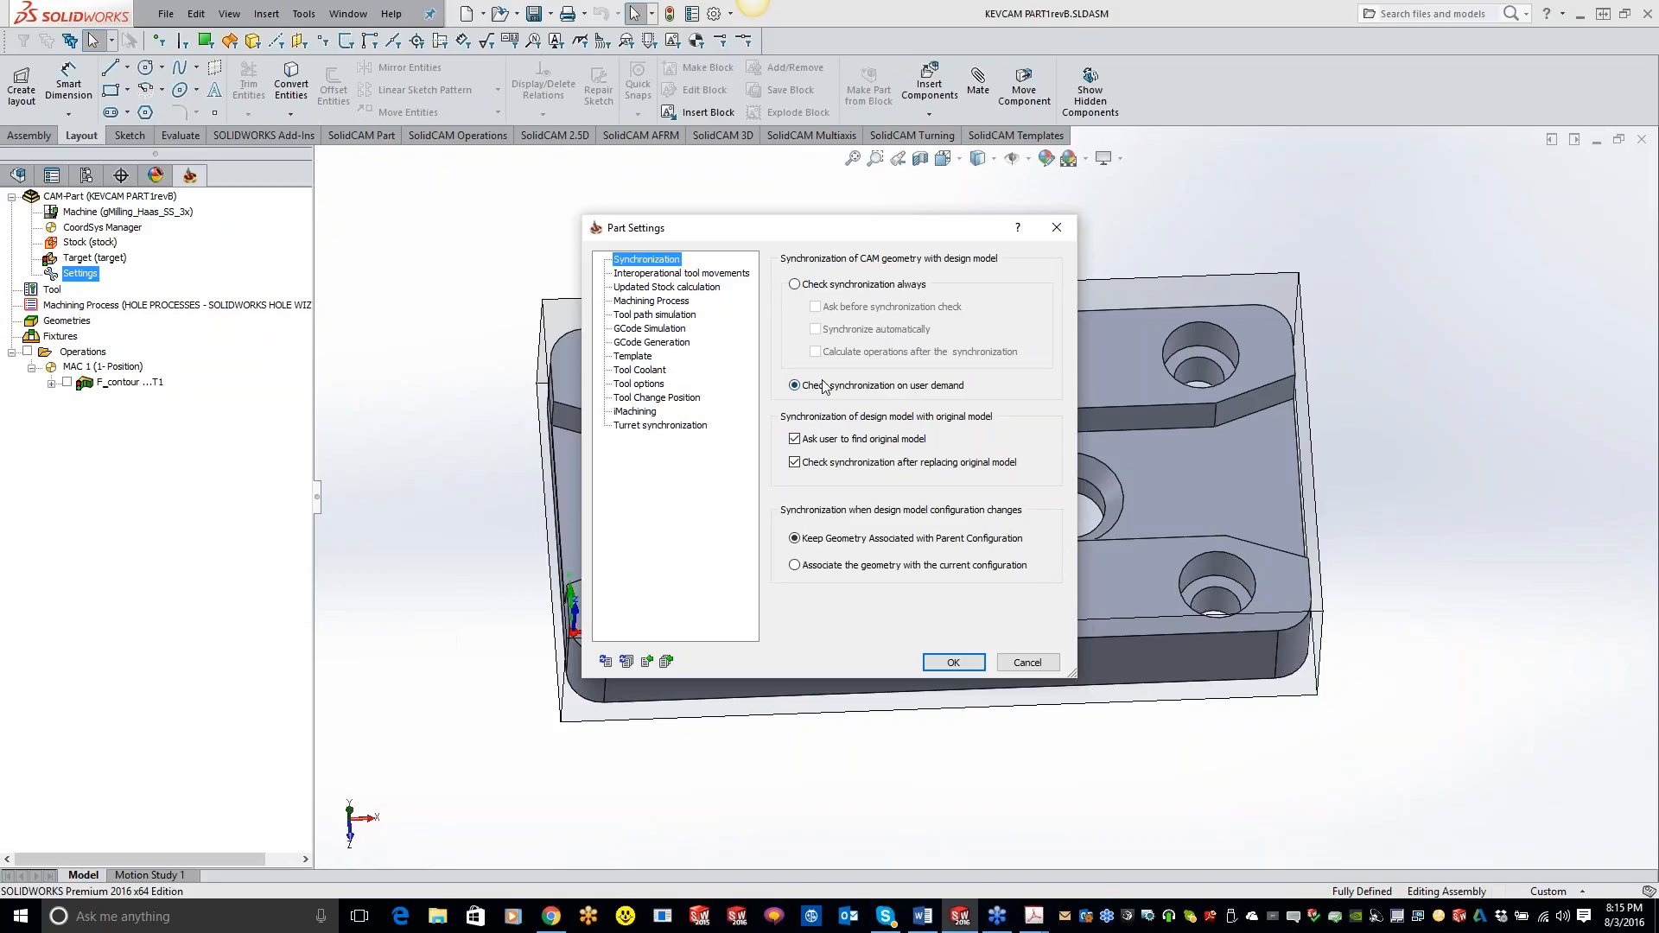
click(950, 663)
Show the F_contour toolpath, synchronize the CAM-Part with the revised model and recalculate the operation.
click(68, 383)
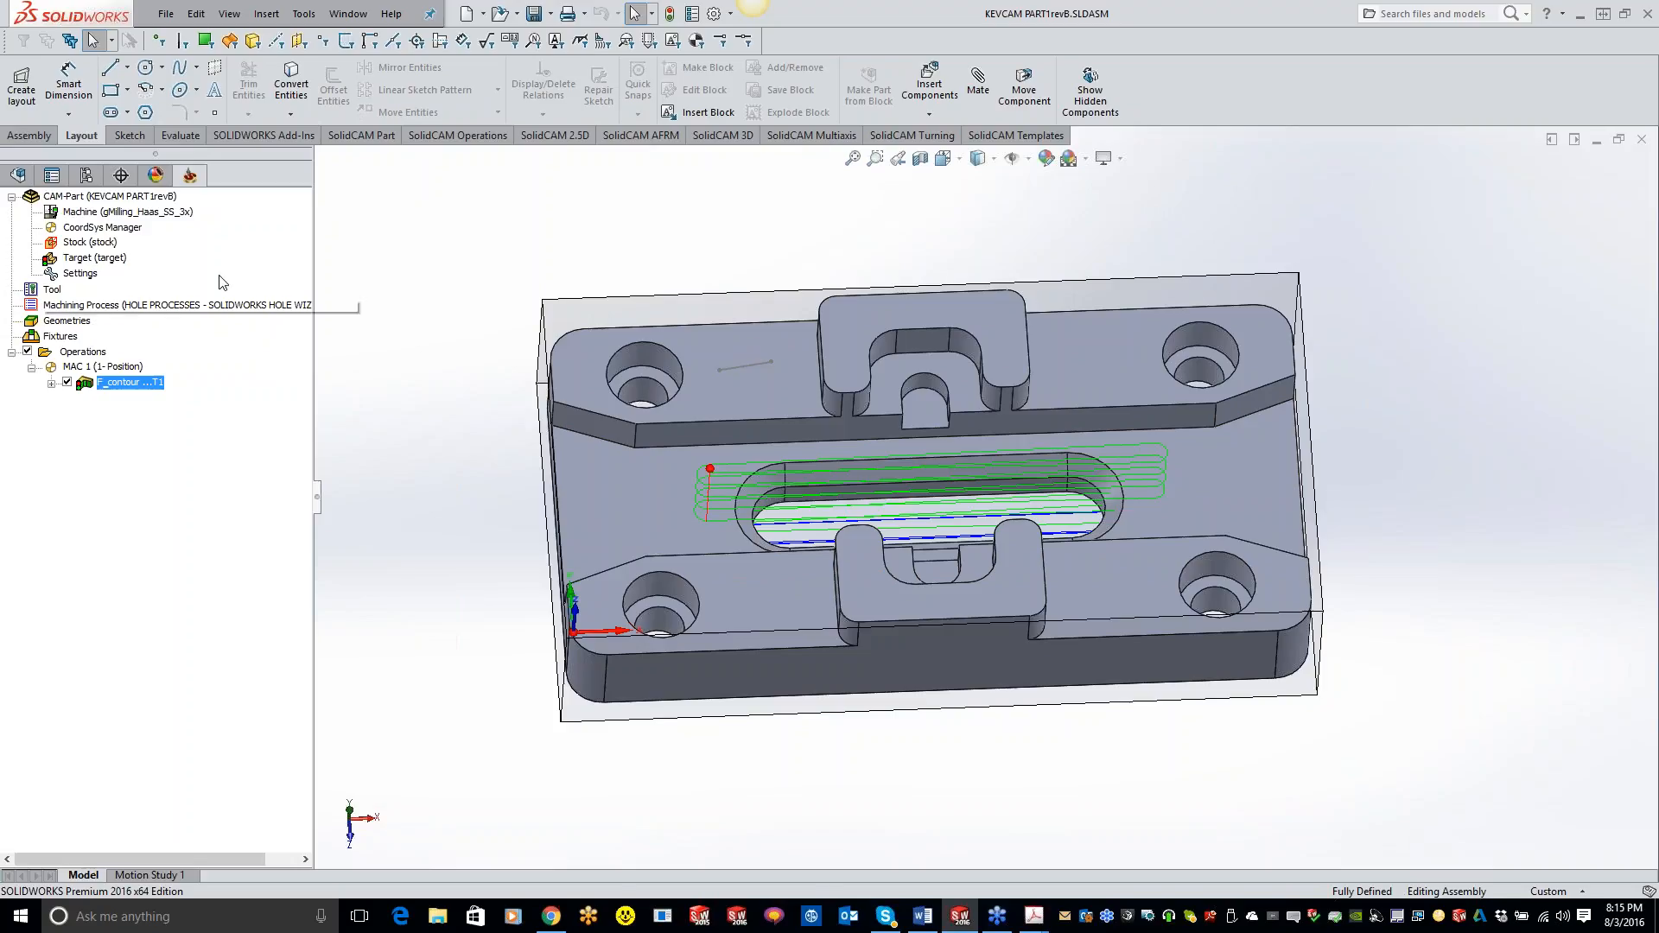
right_click(150, 197)
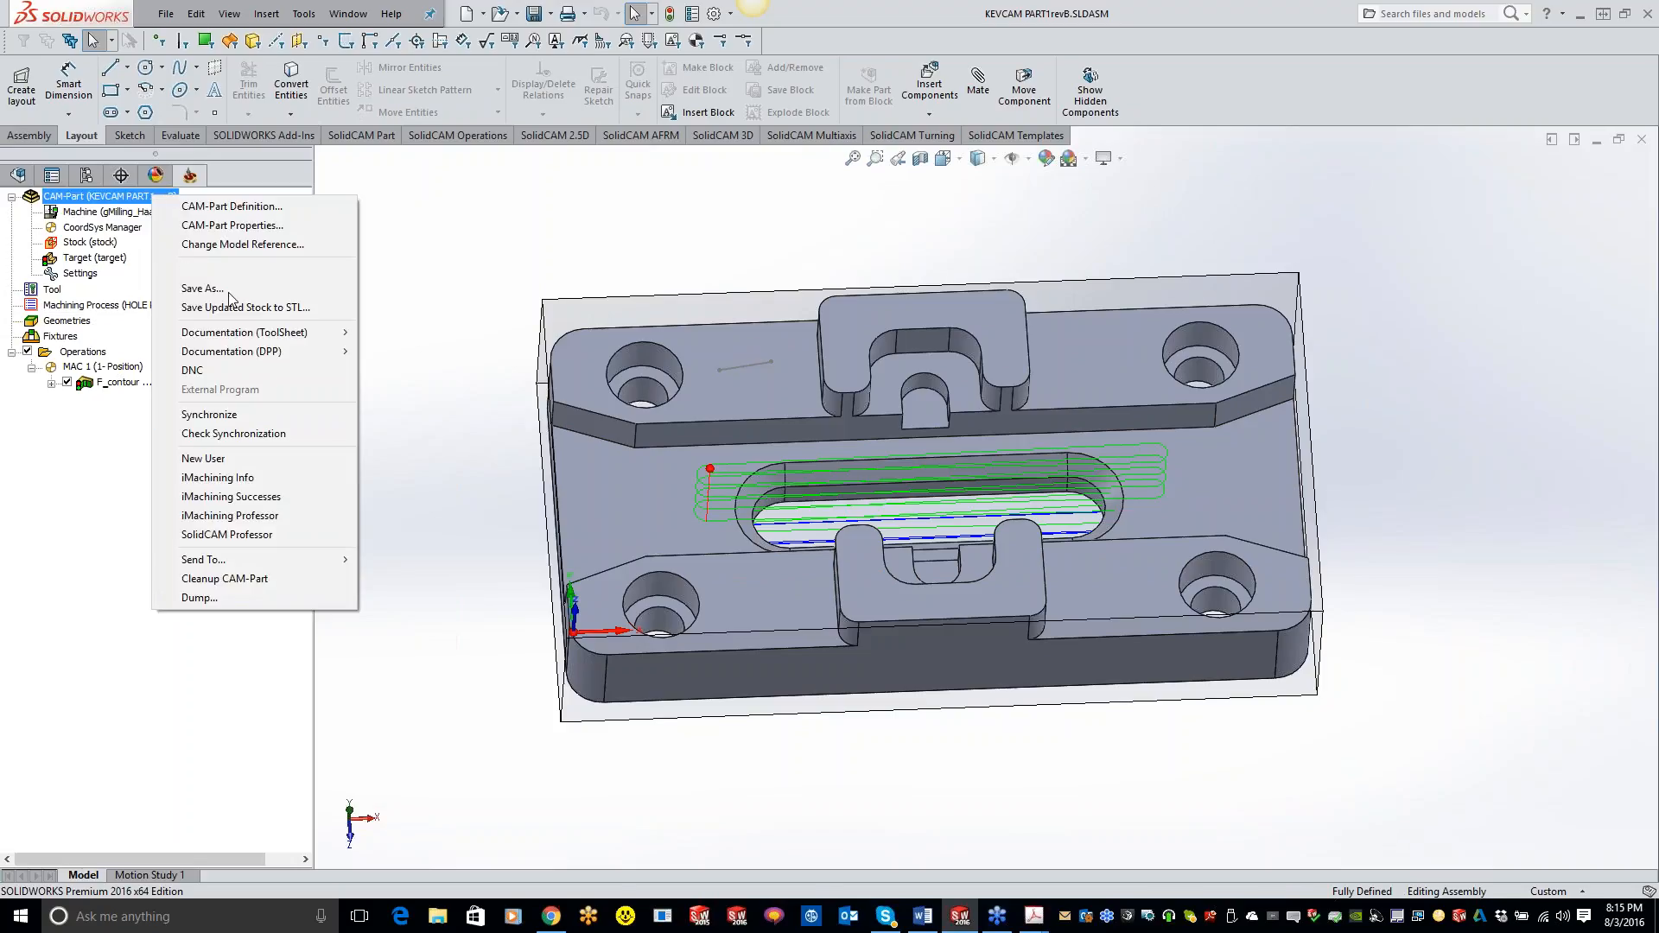
click(204, 415)
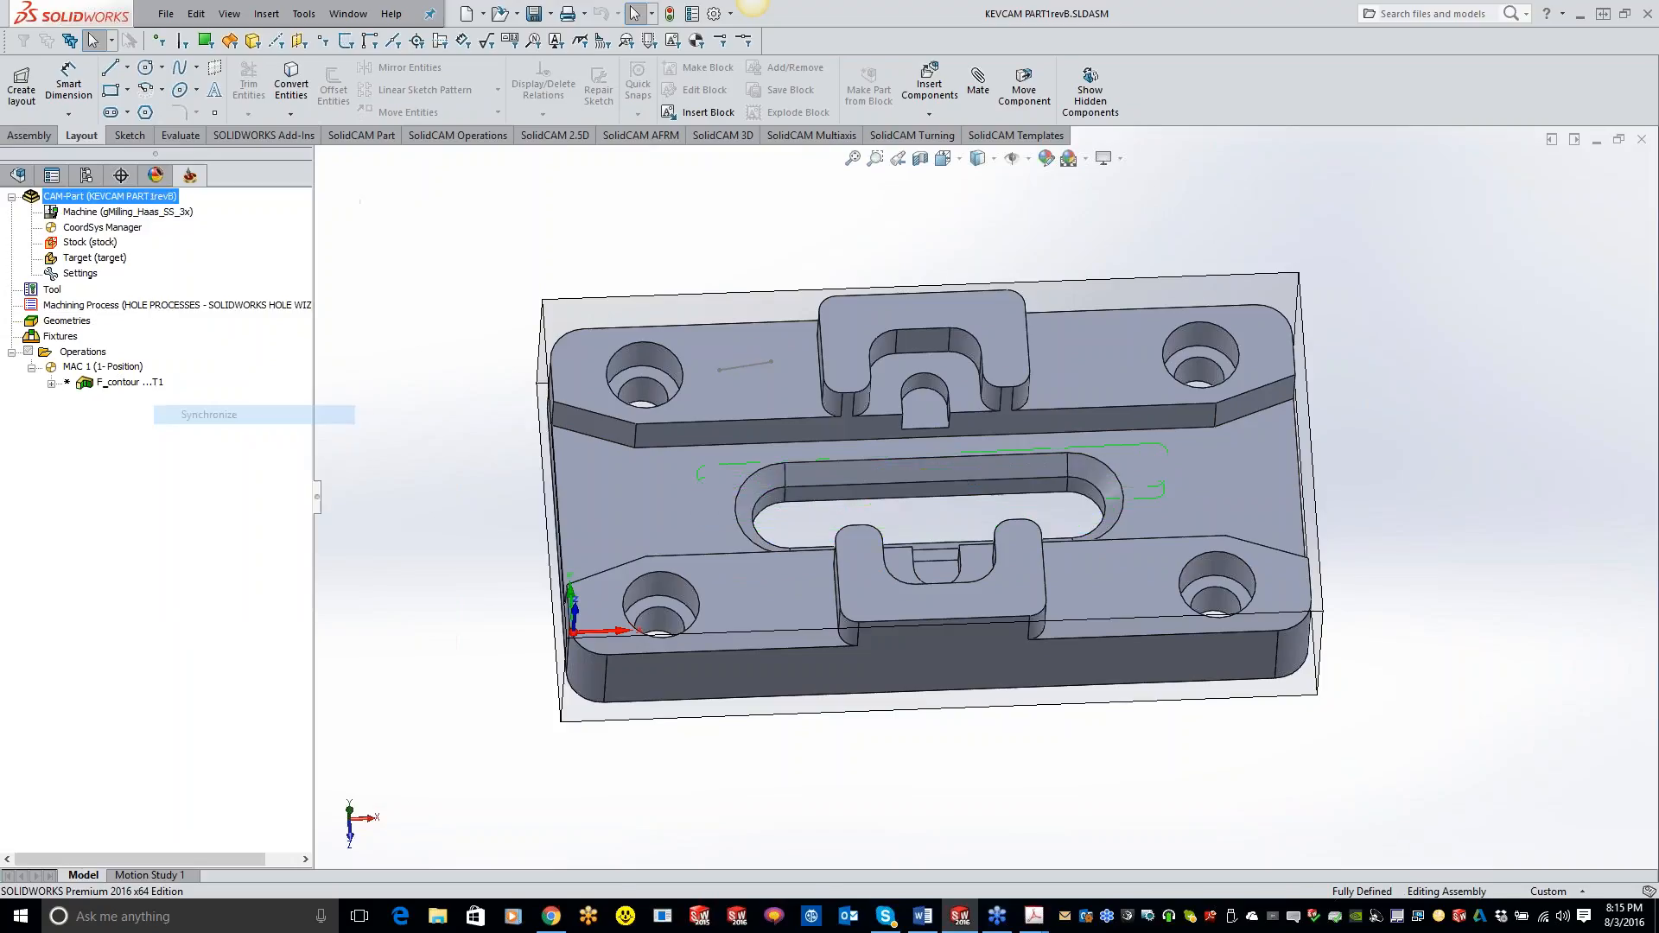
right_click(132, 383)
click(181, 294)
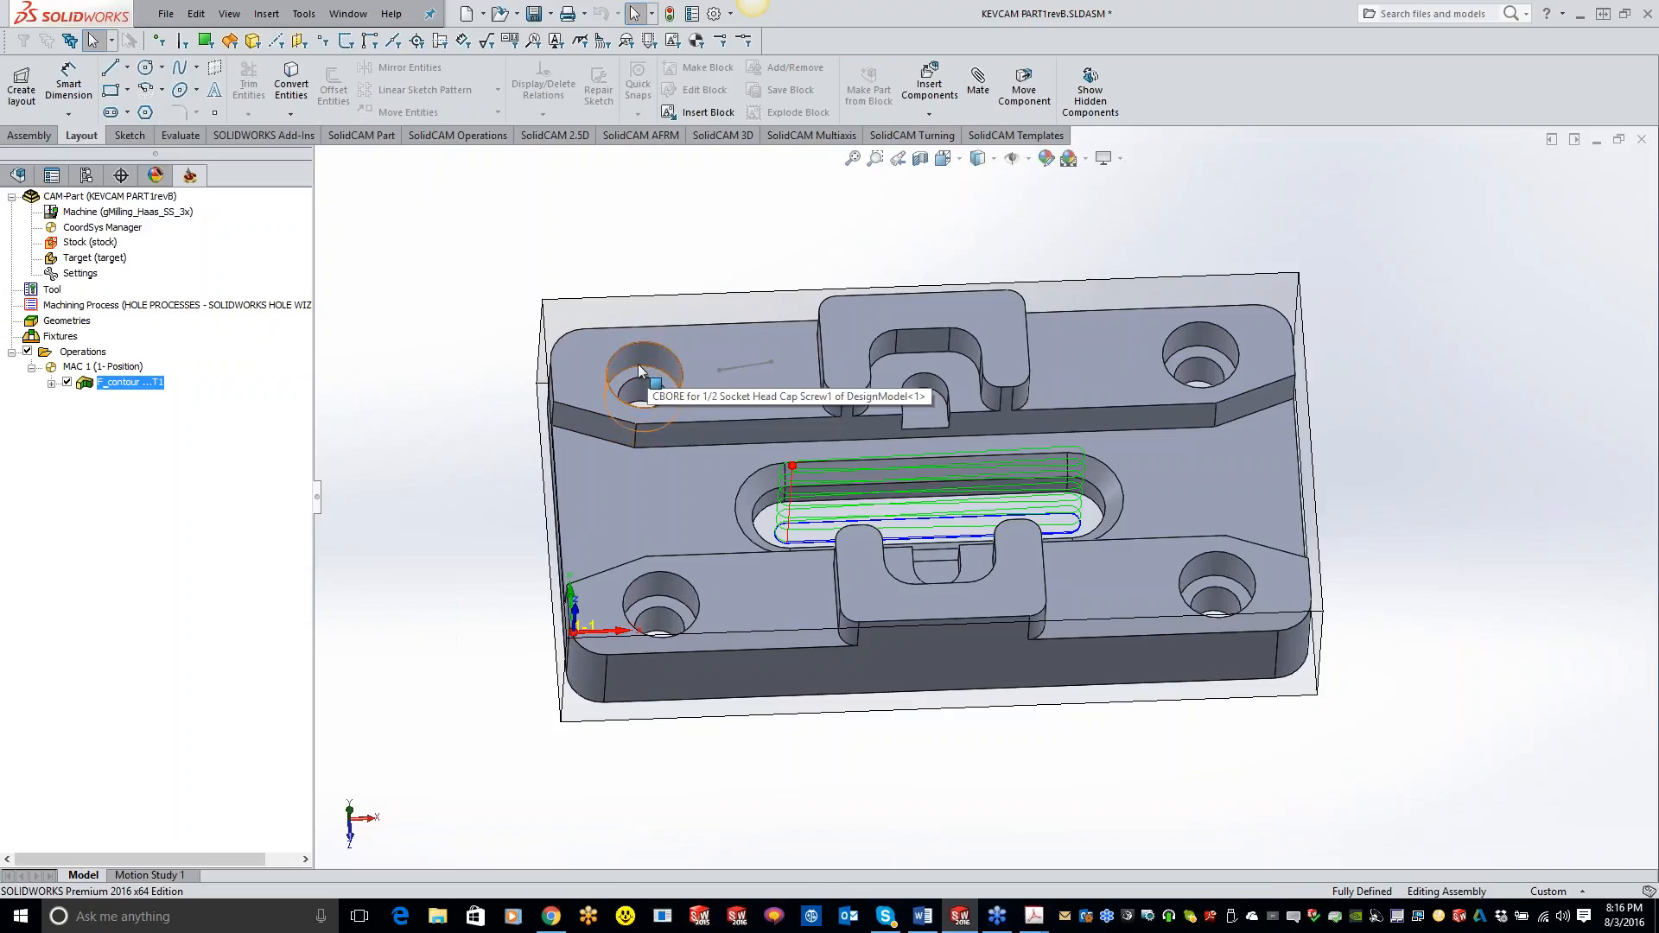
Inspect the contour geometry chain of the F_contour operation and the operation's geometry settings without changing them.
click(51, 384)
right_click(113, 430)
click(157, 457)
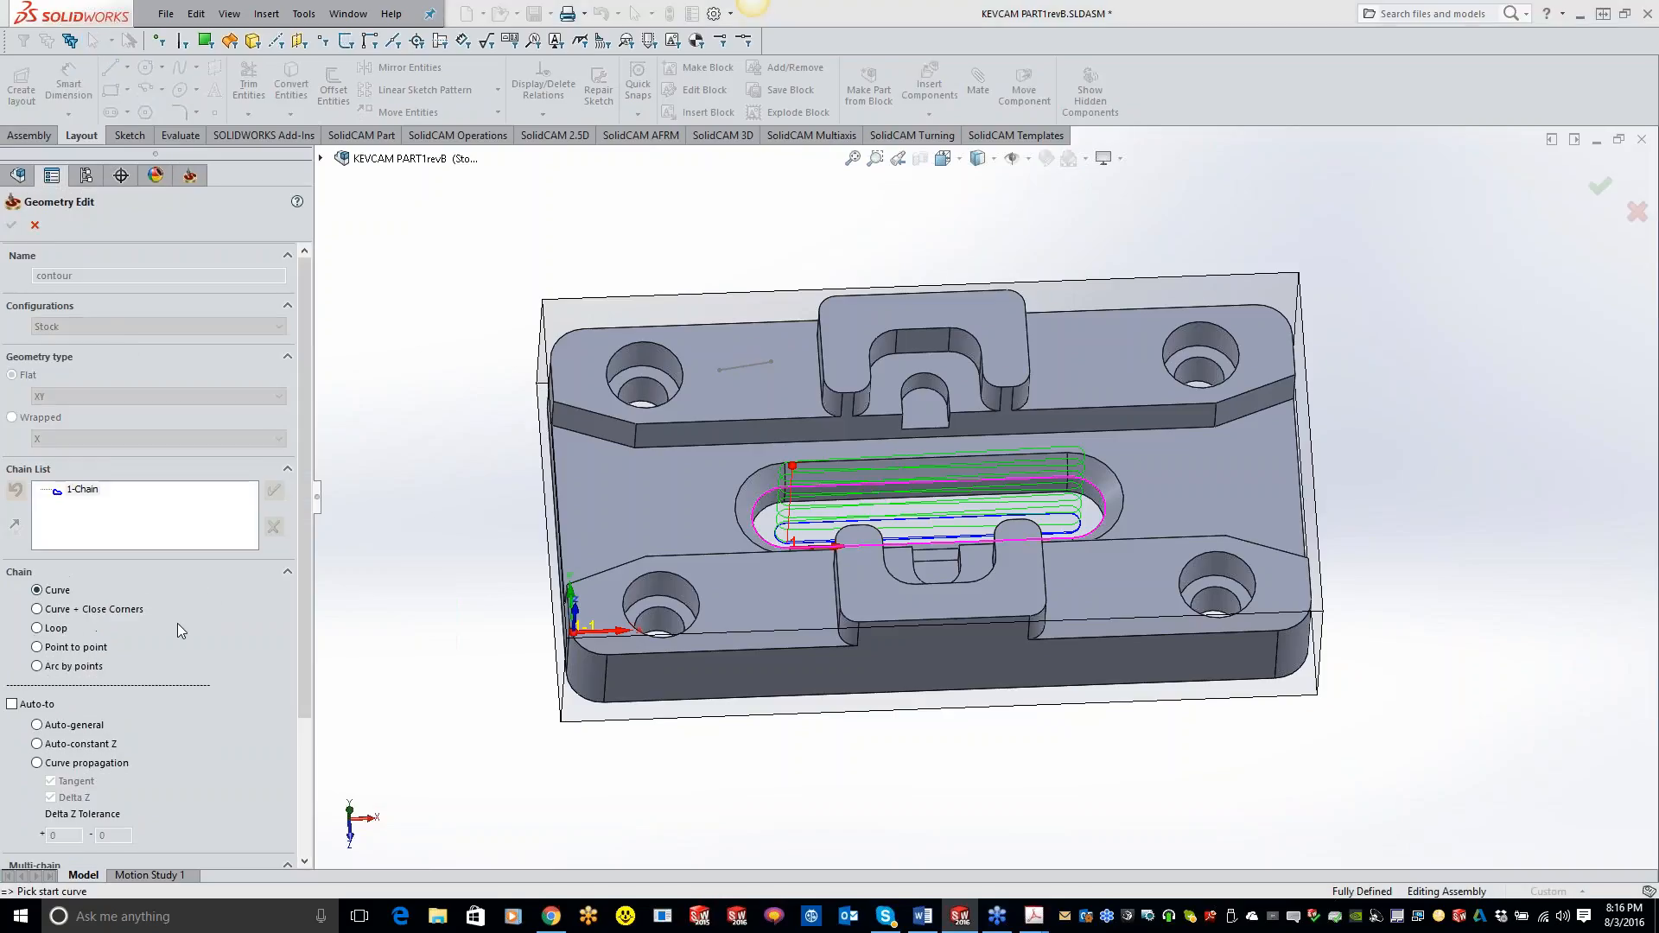
click(35, 225)
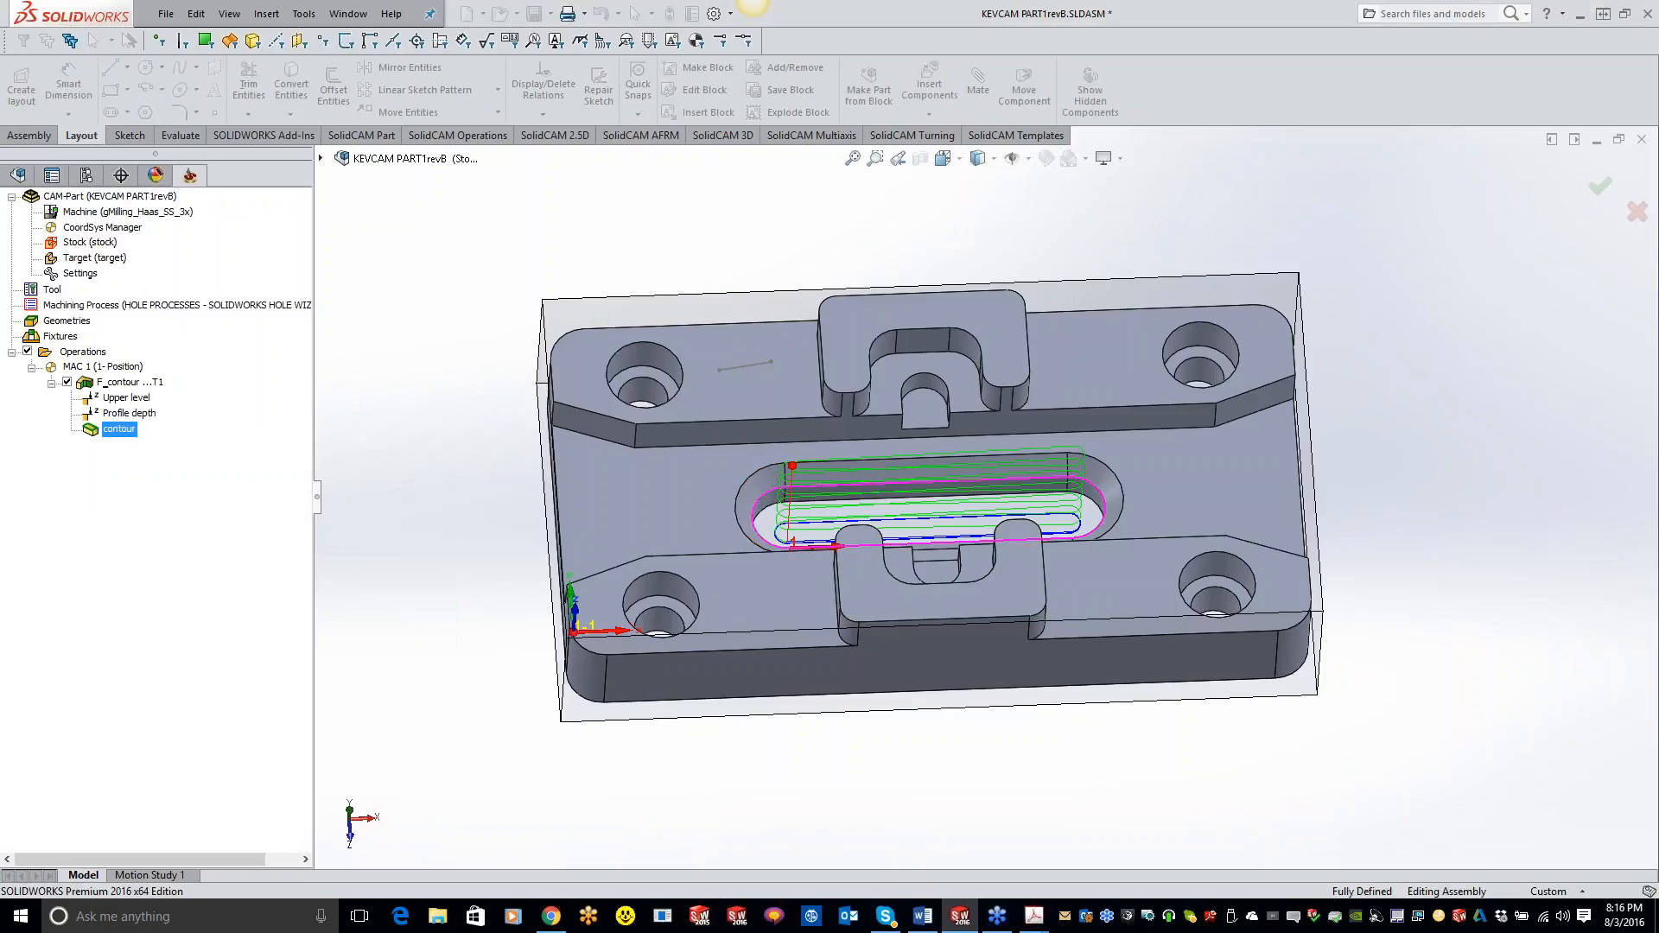
double_click(109, 383)
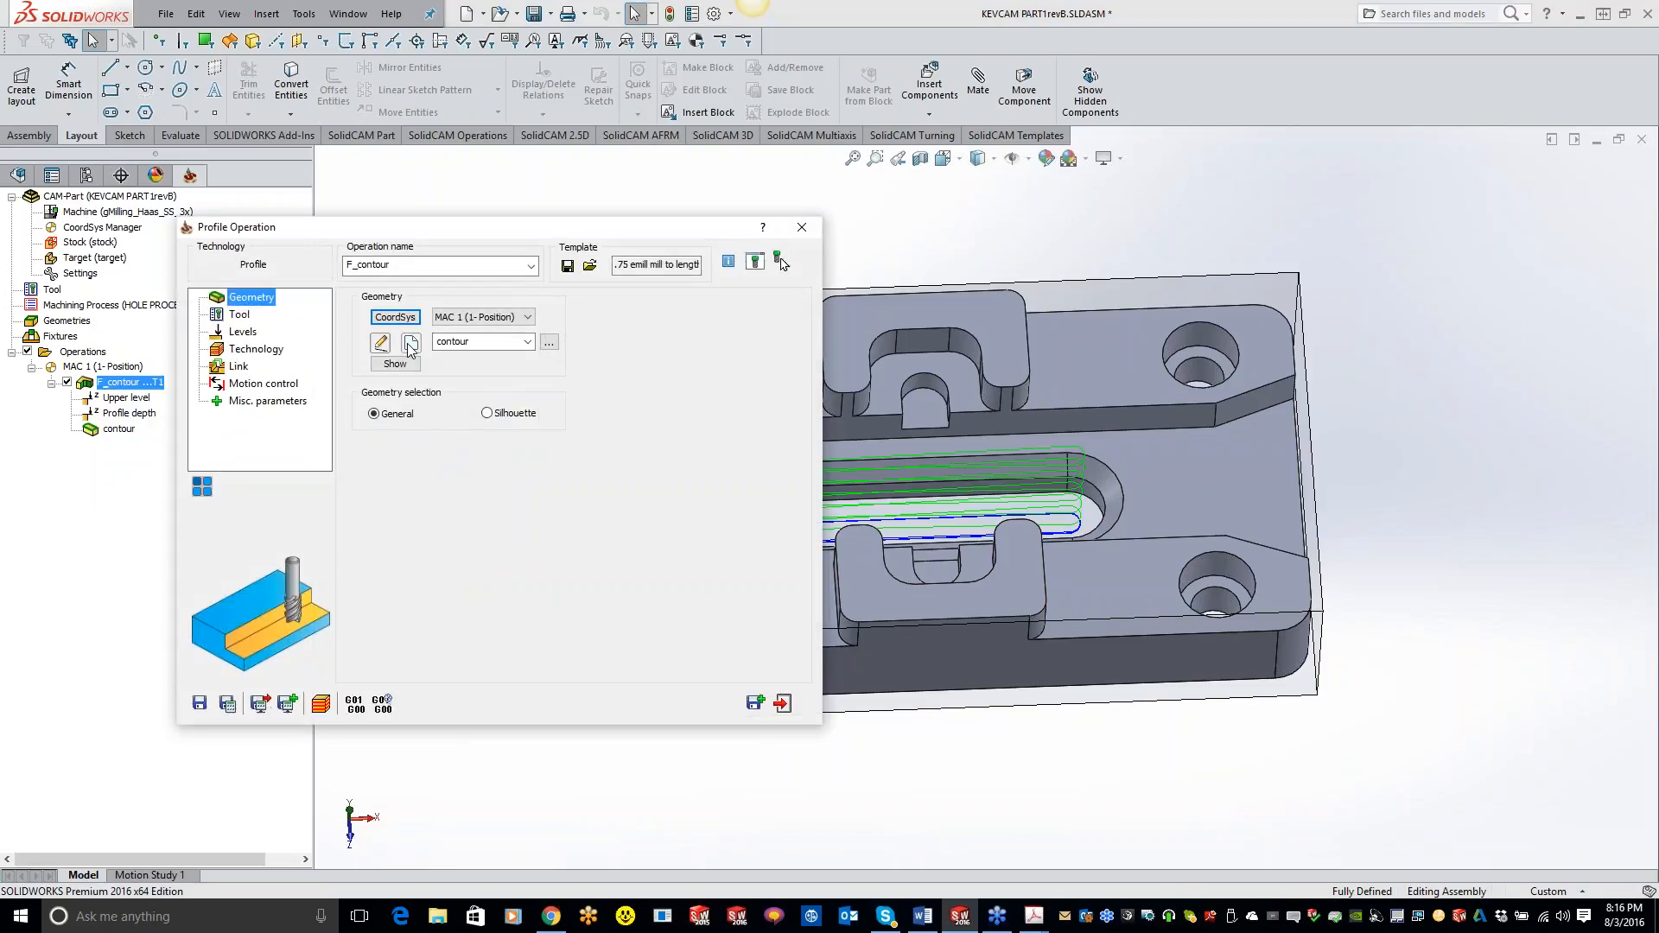
click(802, 226)
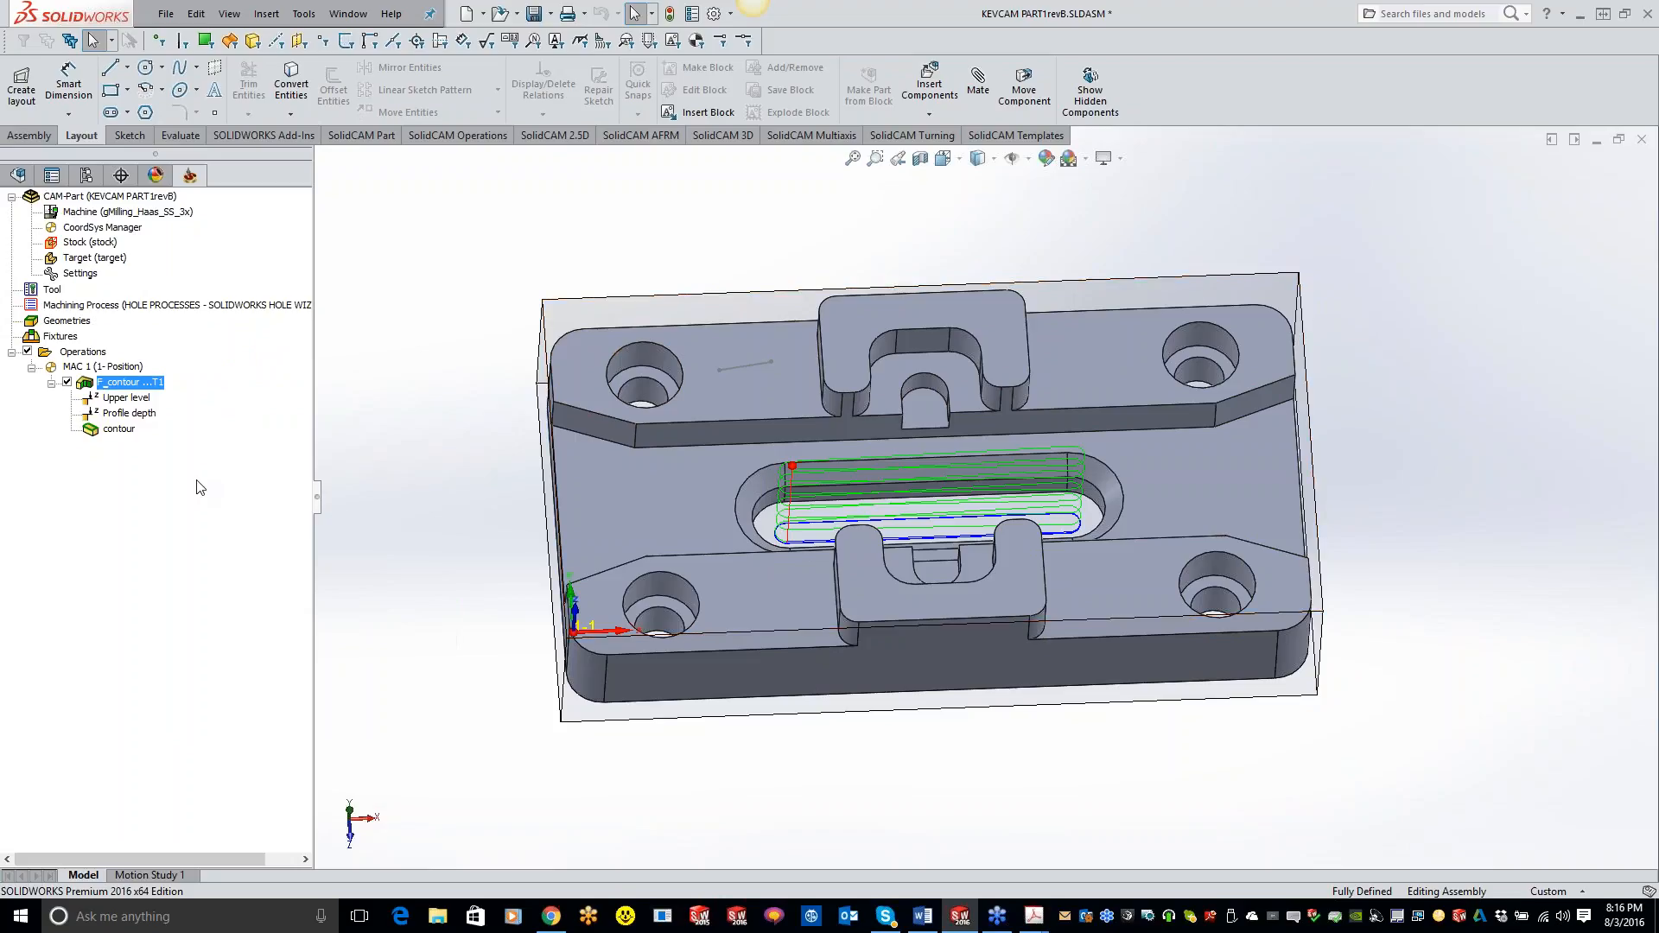
Close the revision B CAM-Part and open the recent Sensor Housing part.
click(1642, 144)
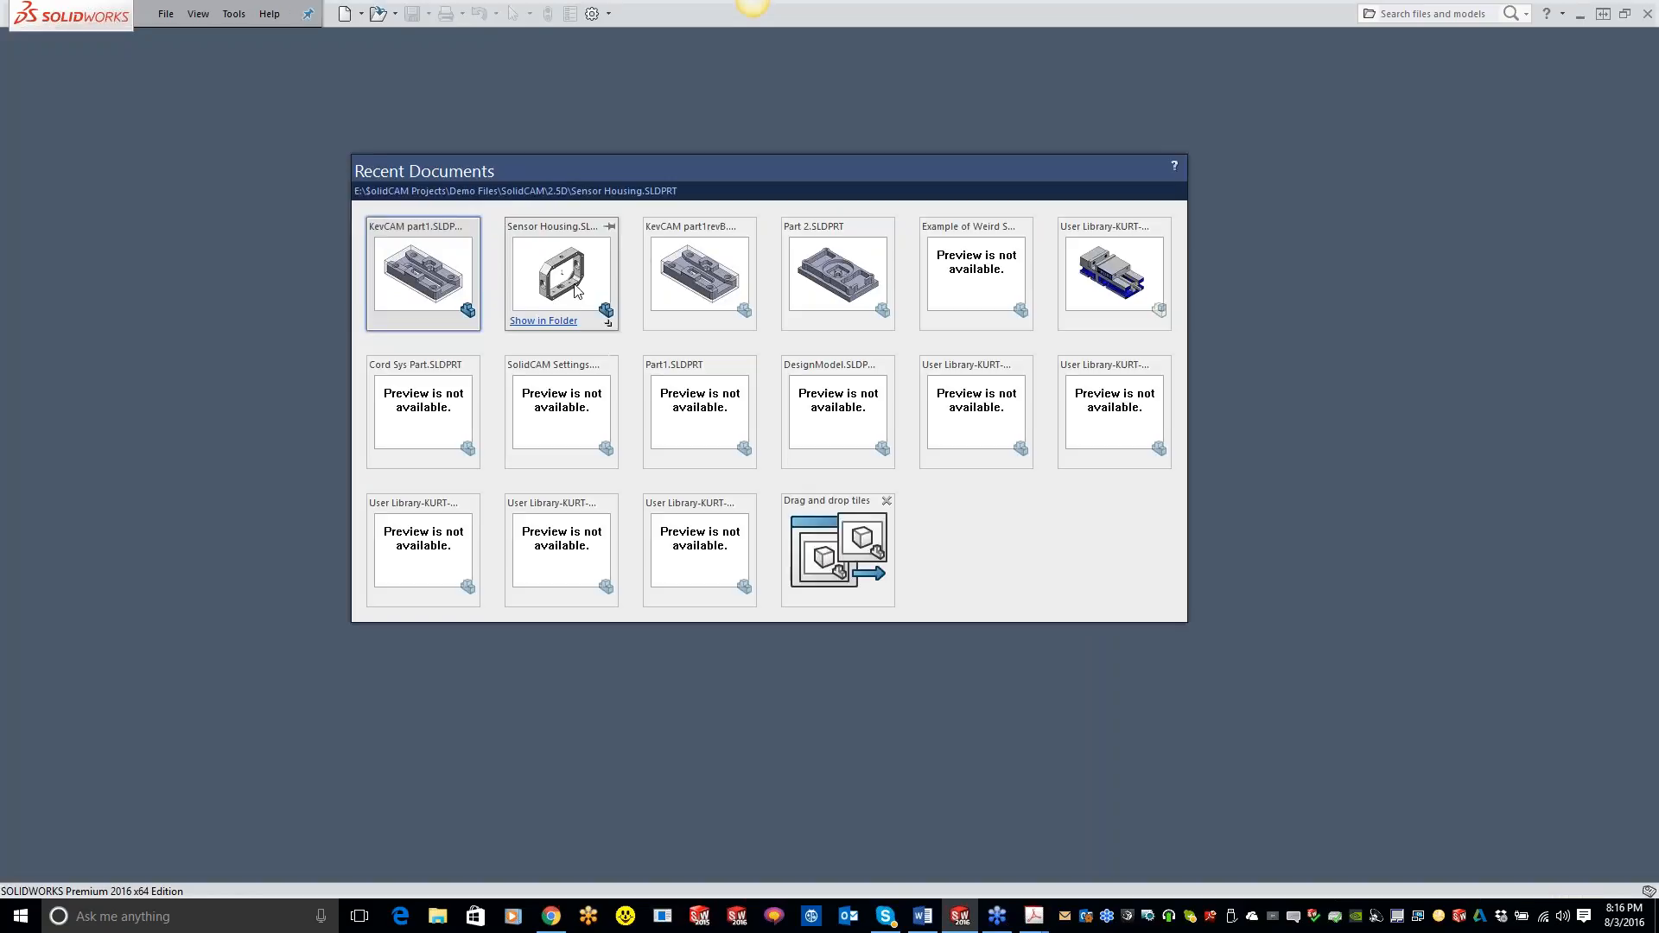
click(569, 314)
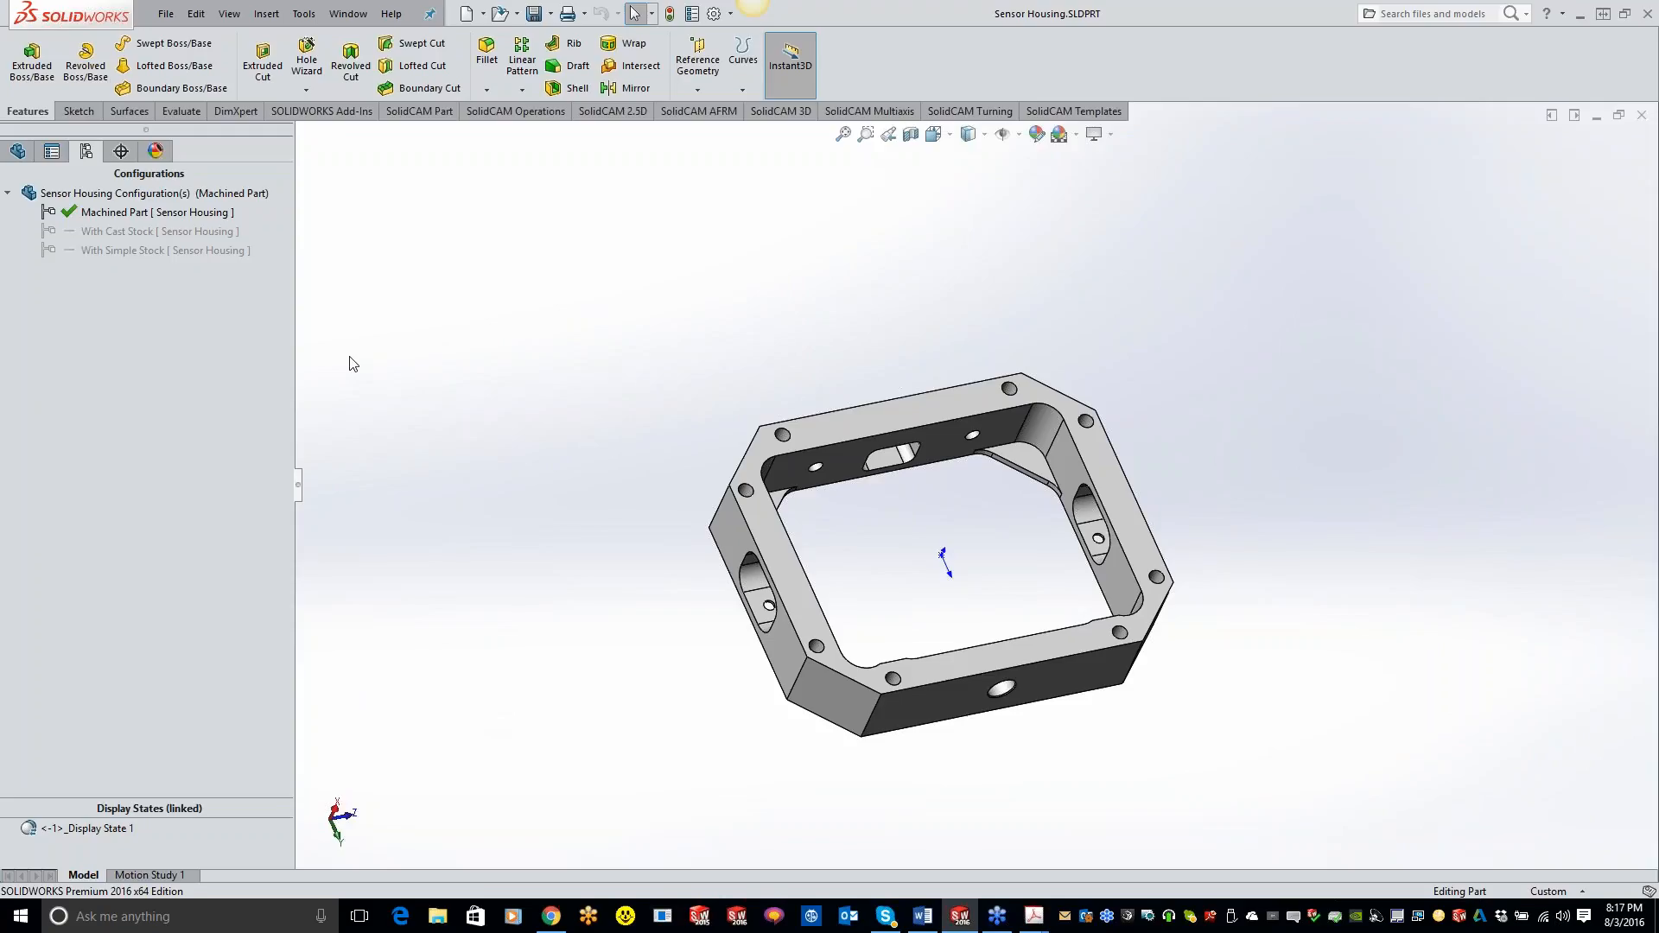
click(302, 13)
mouse_move(325, 83)
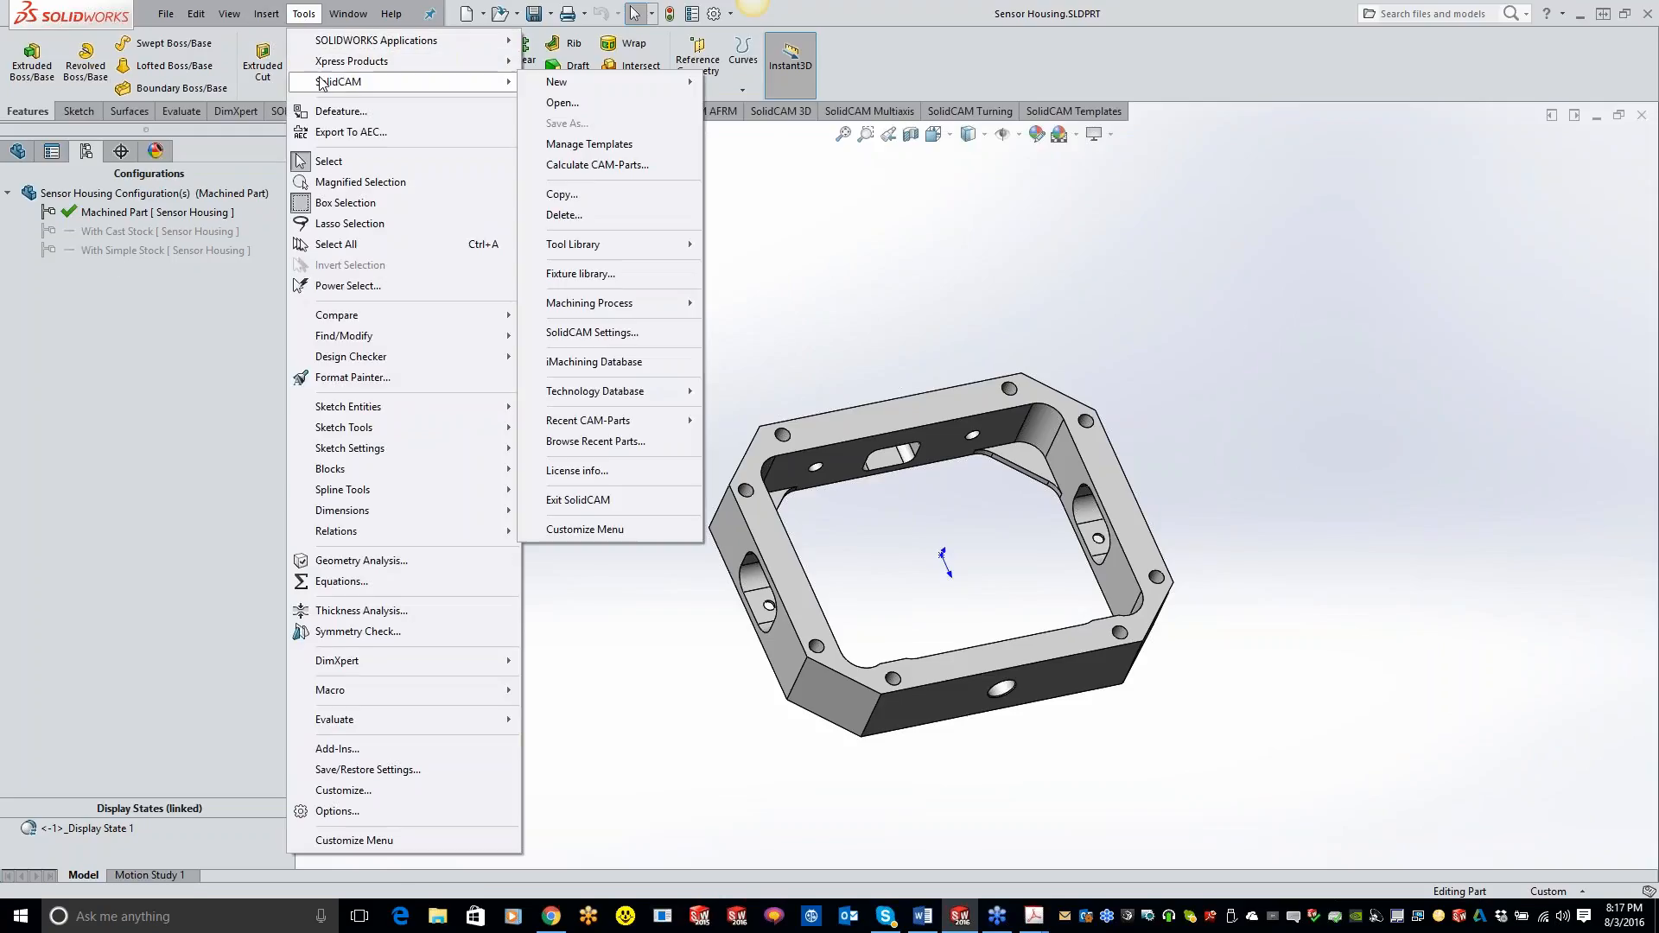
mouse_move(622, 87)
click(733, 83)
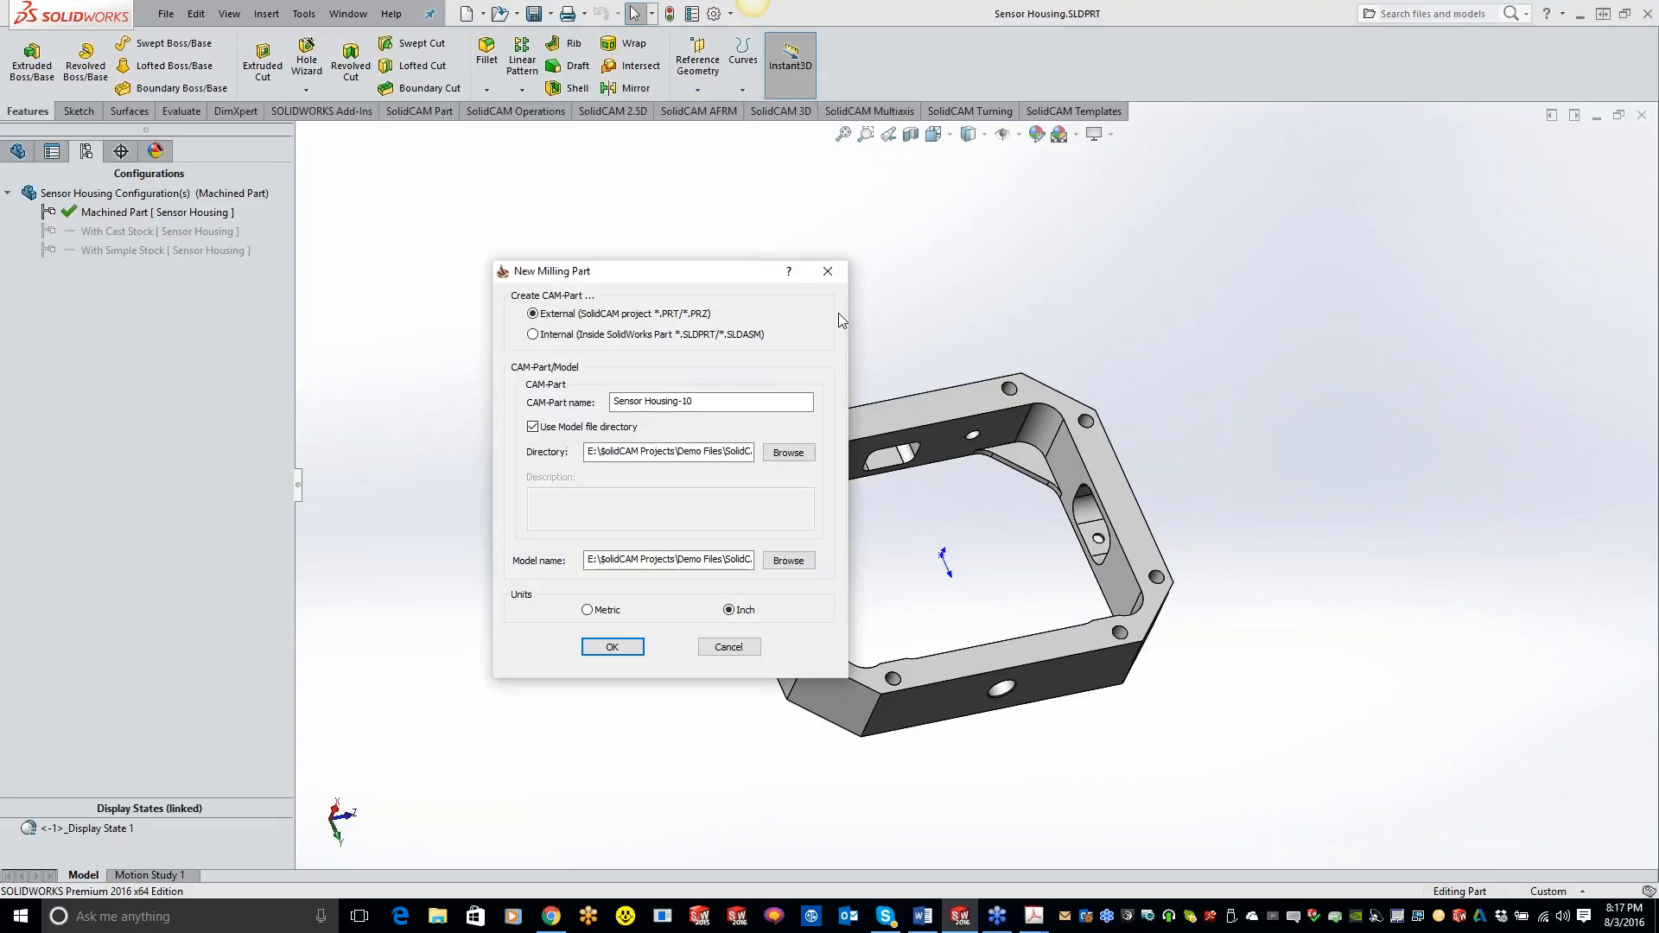
click(634, 653)
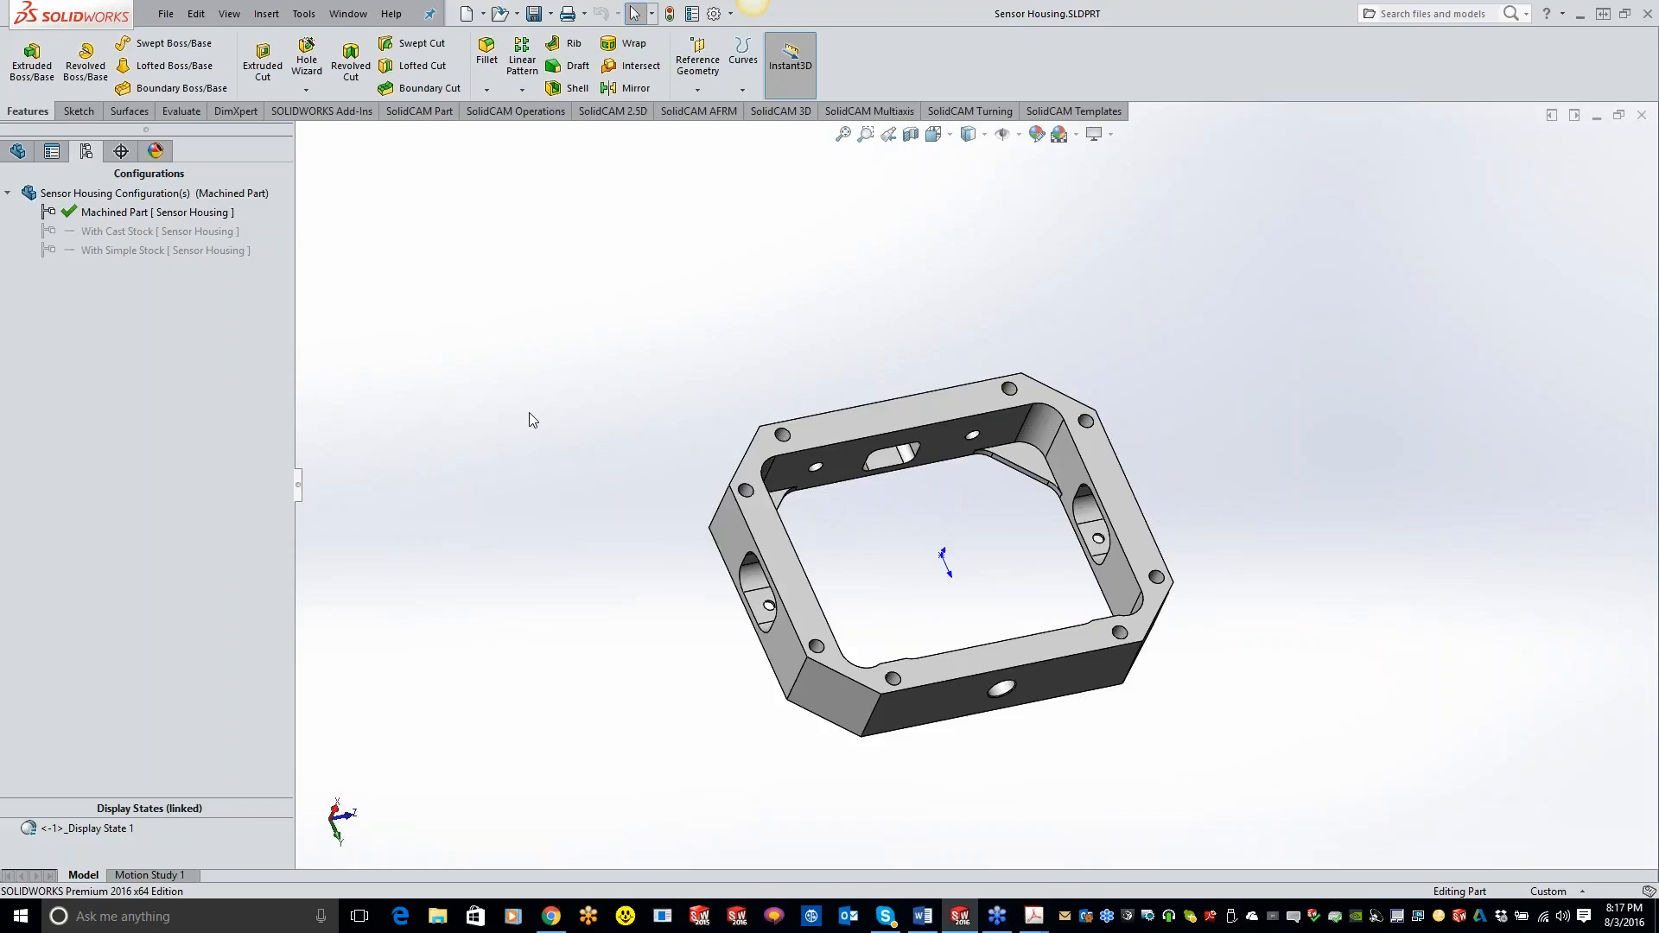
Create a new external milling CAM-Part named Sensor Housing-10 in inches, stored in the model file's directory.
click(416, 115)
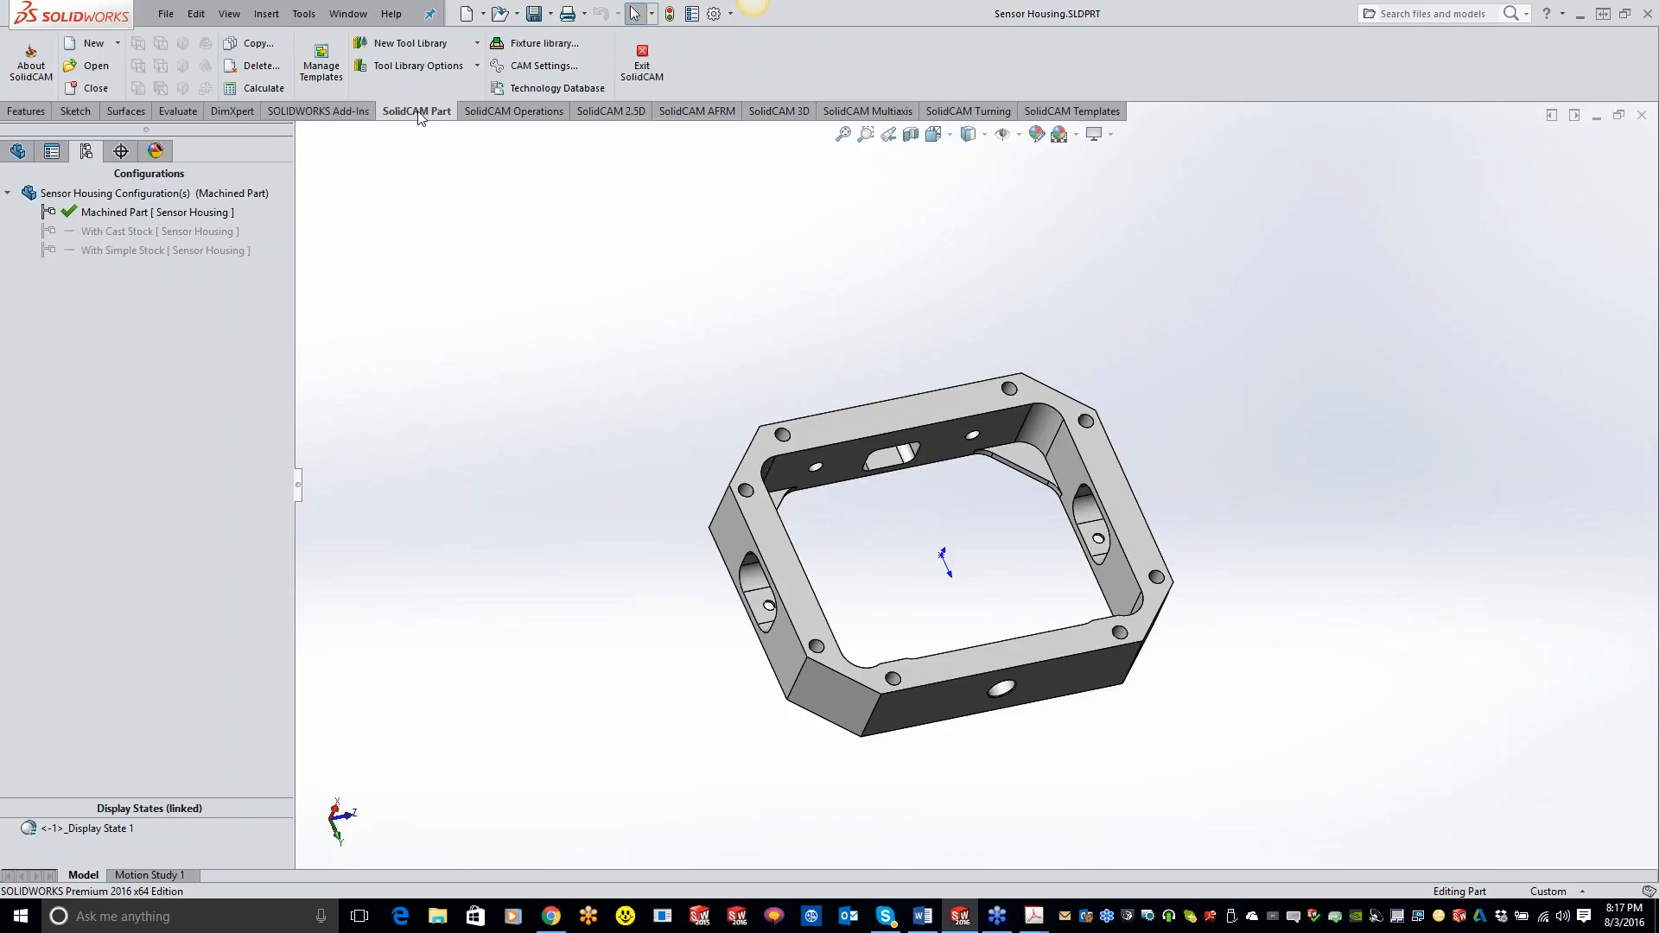
click(97, 45)
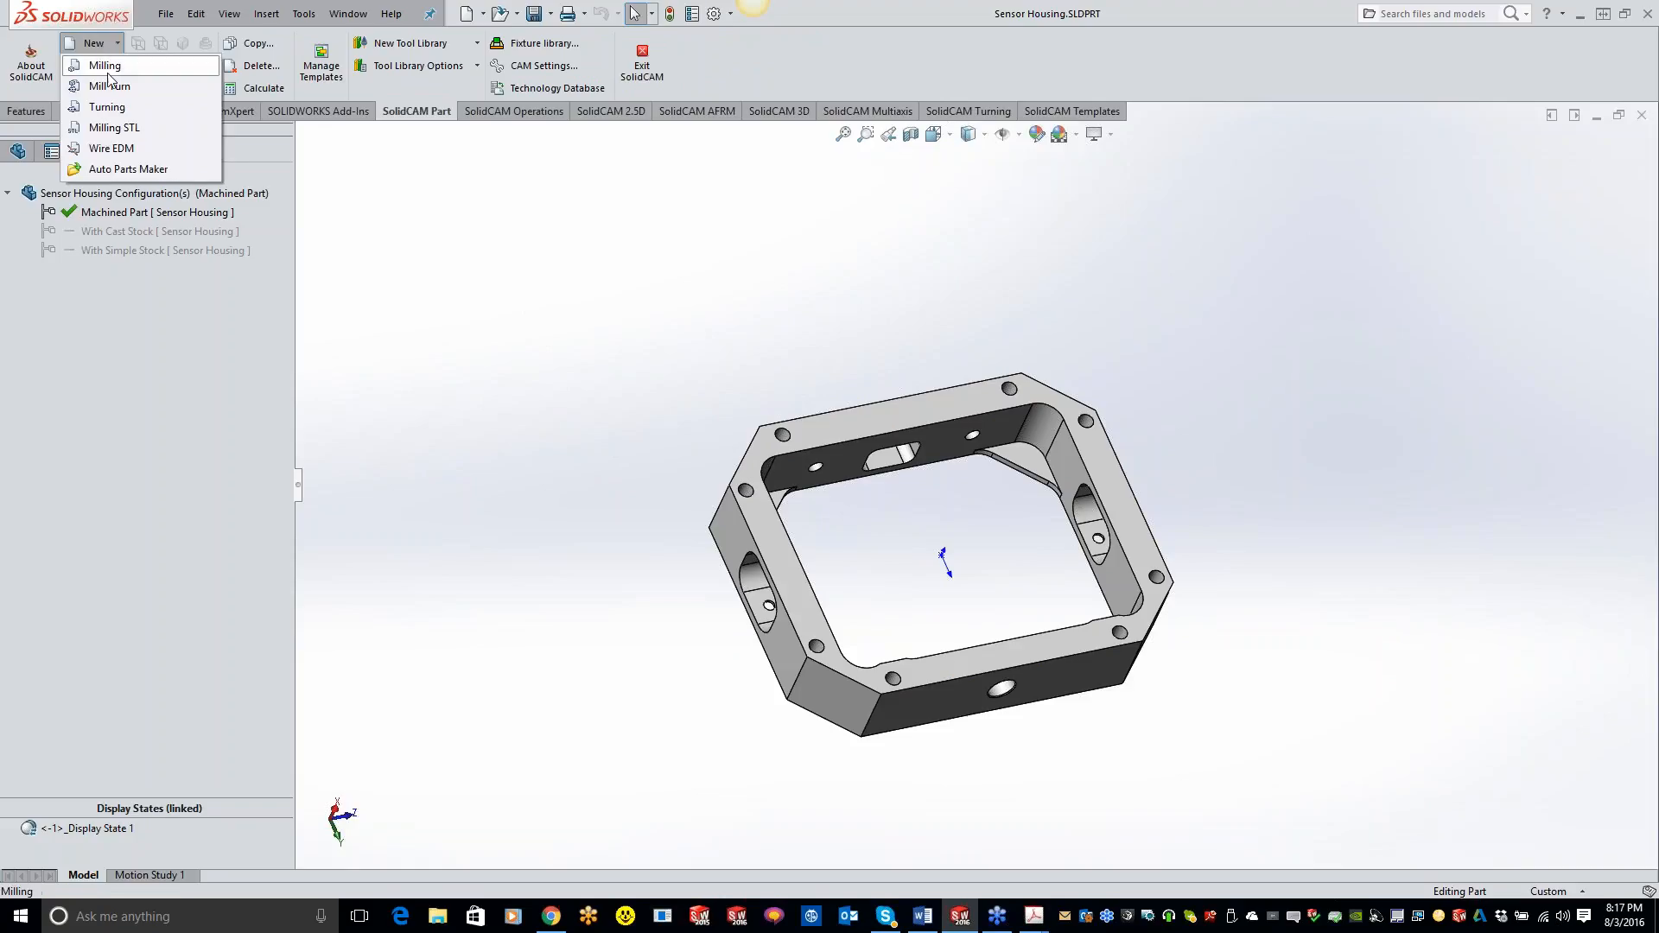
click(108, 66)
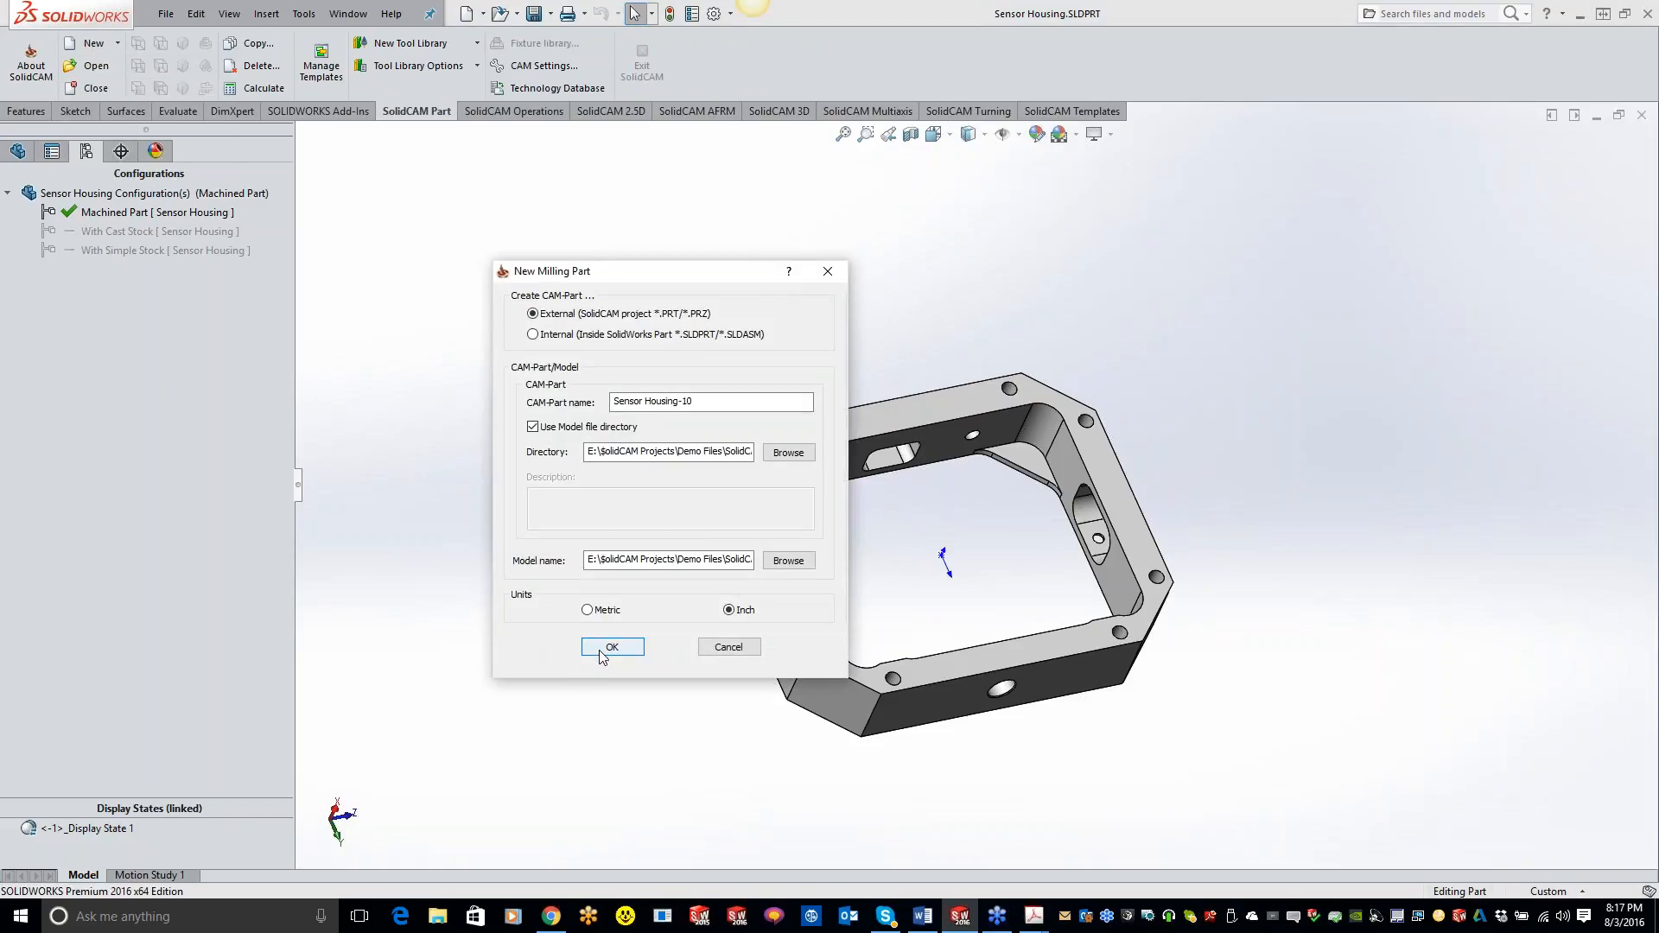
click(603, 648)
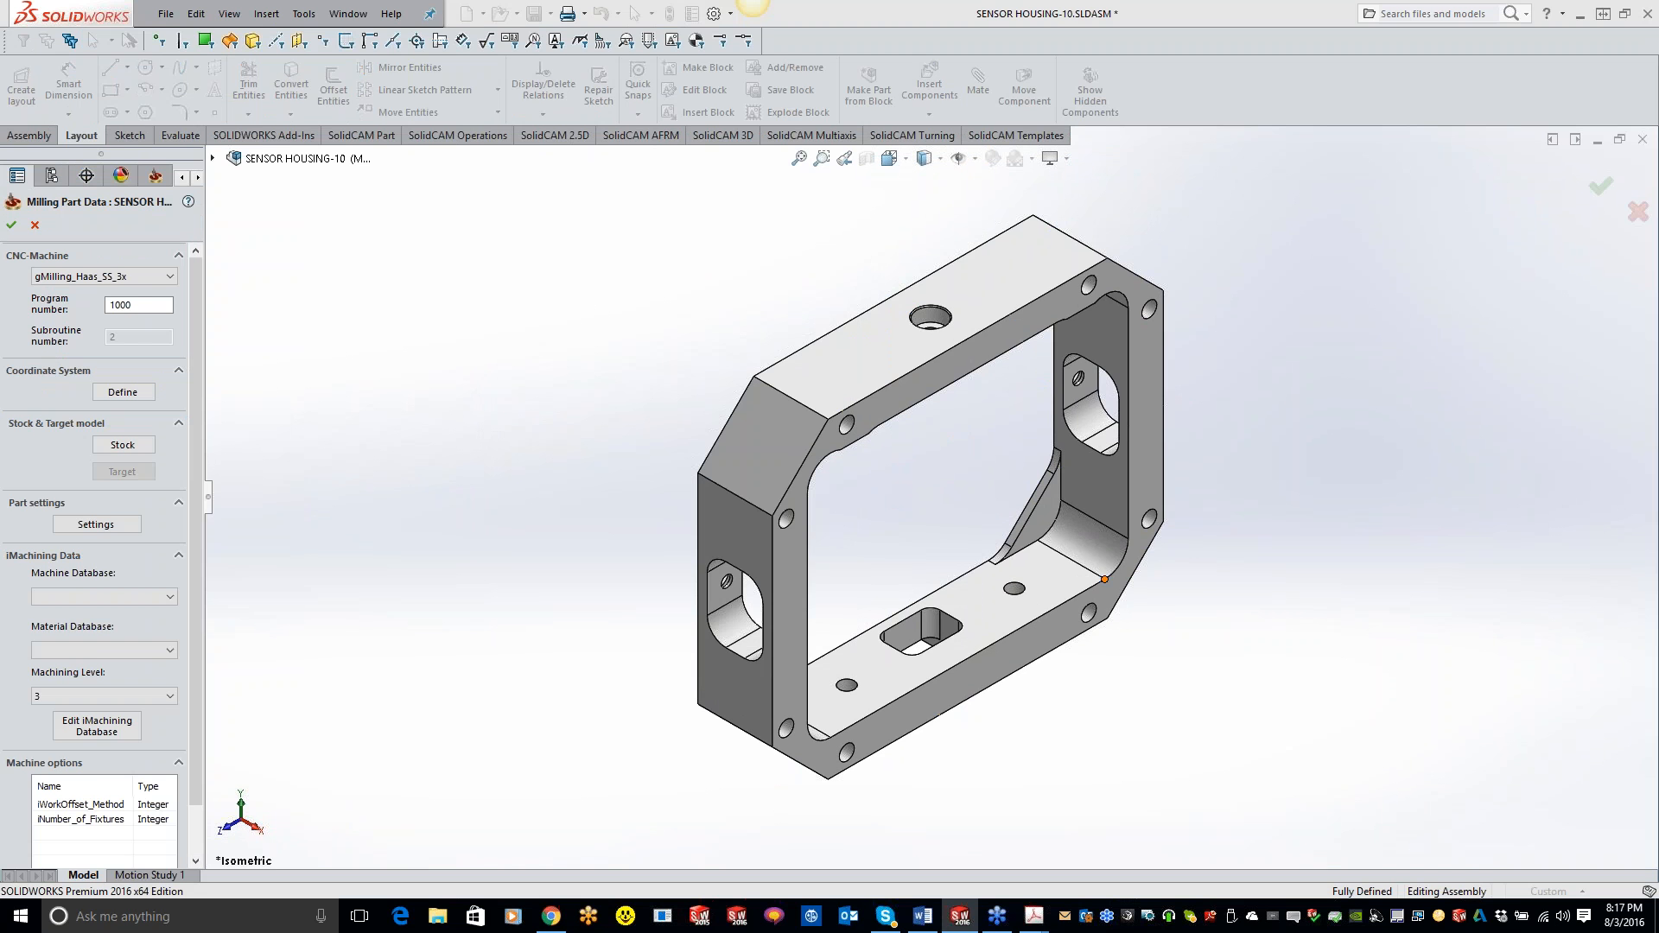
Define Mac coordinate system 1 on the frame's large rim face, with its origin at the face's bounding-box centre, flip it around Z, and accept the default machining levels.
middle_drag(931, 479, 643, 475)
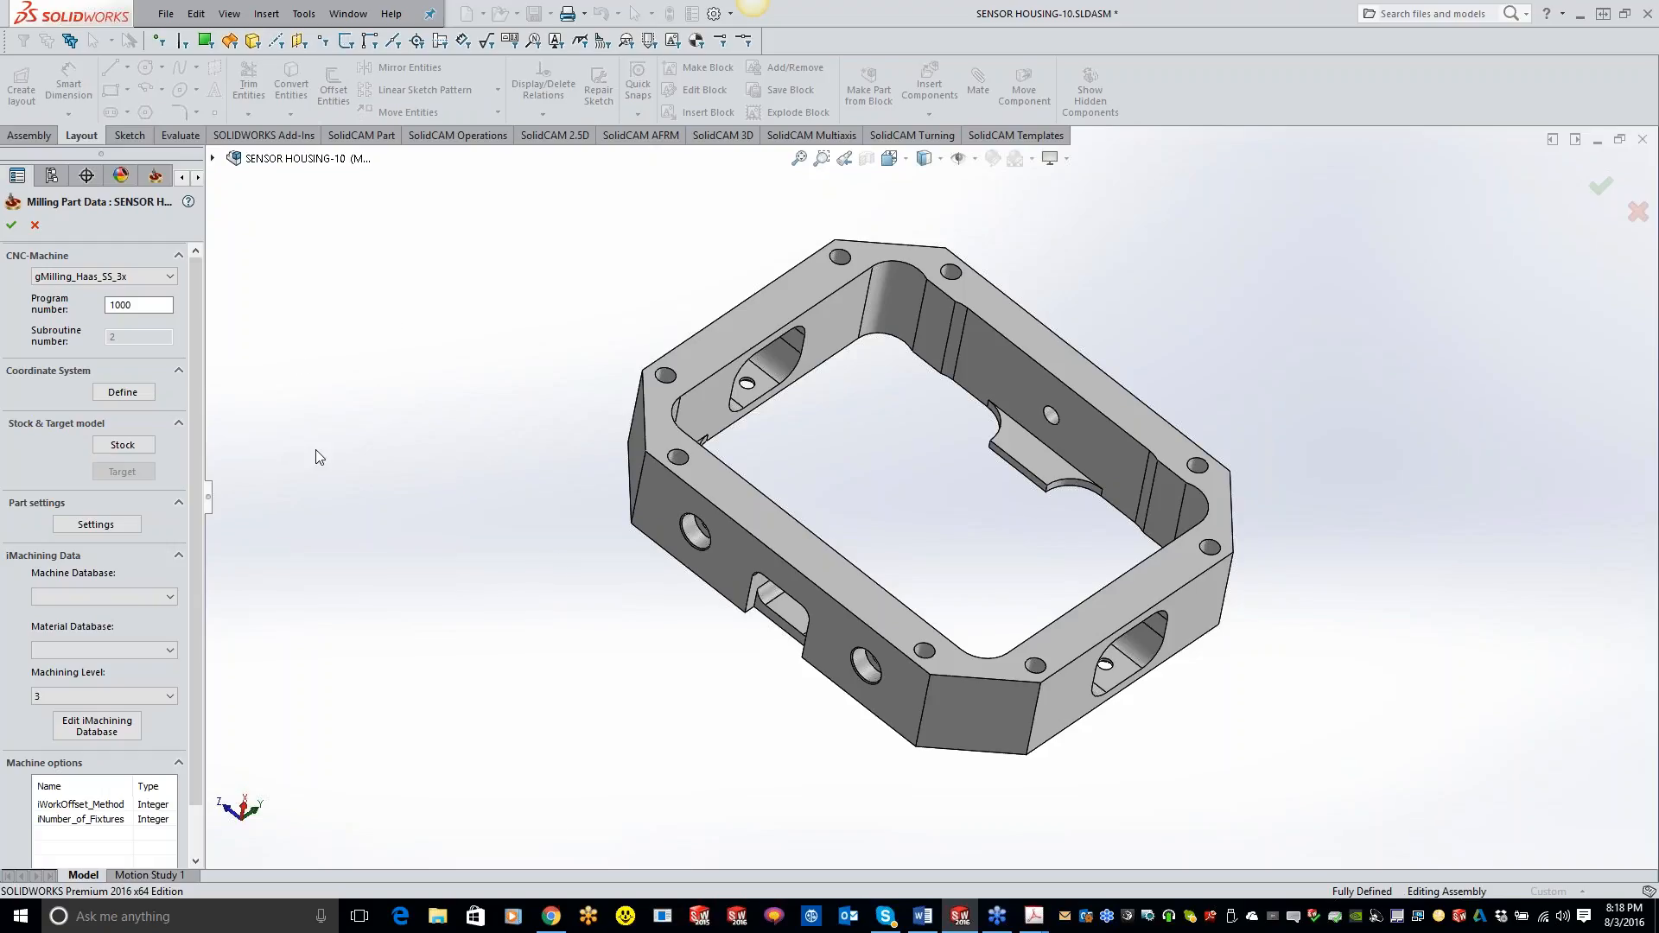
click(133, 393)
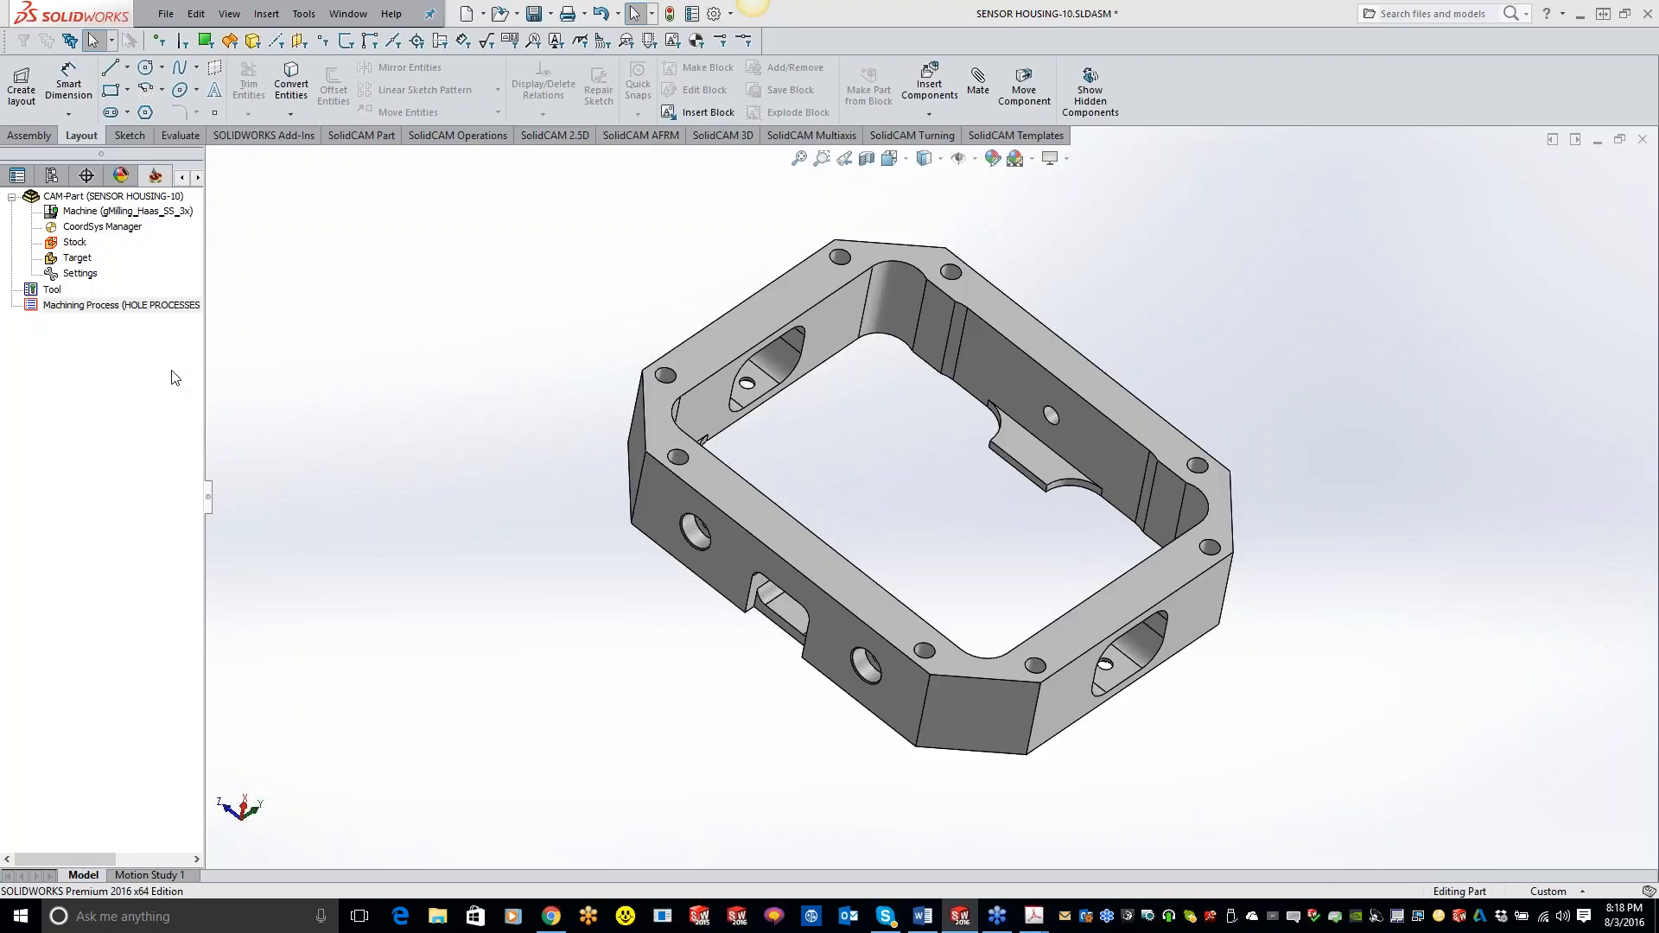
click(836, 573)
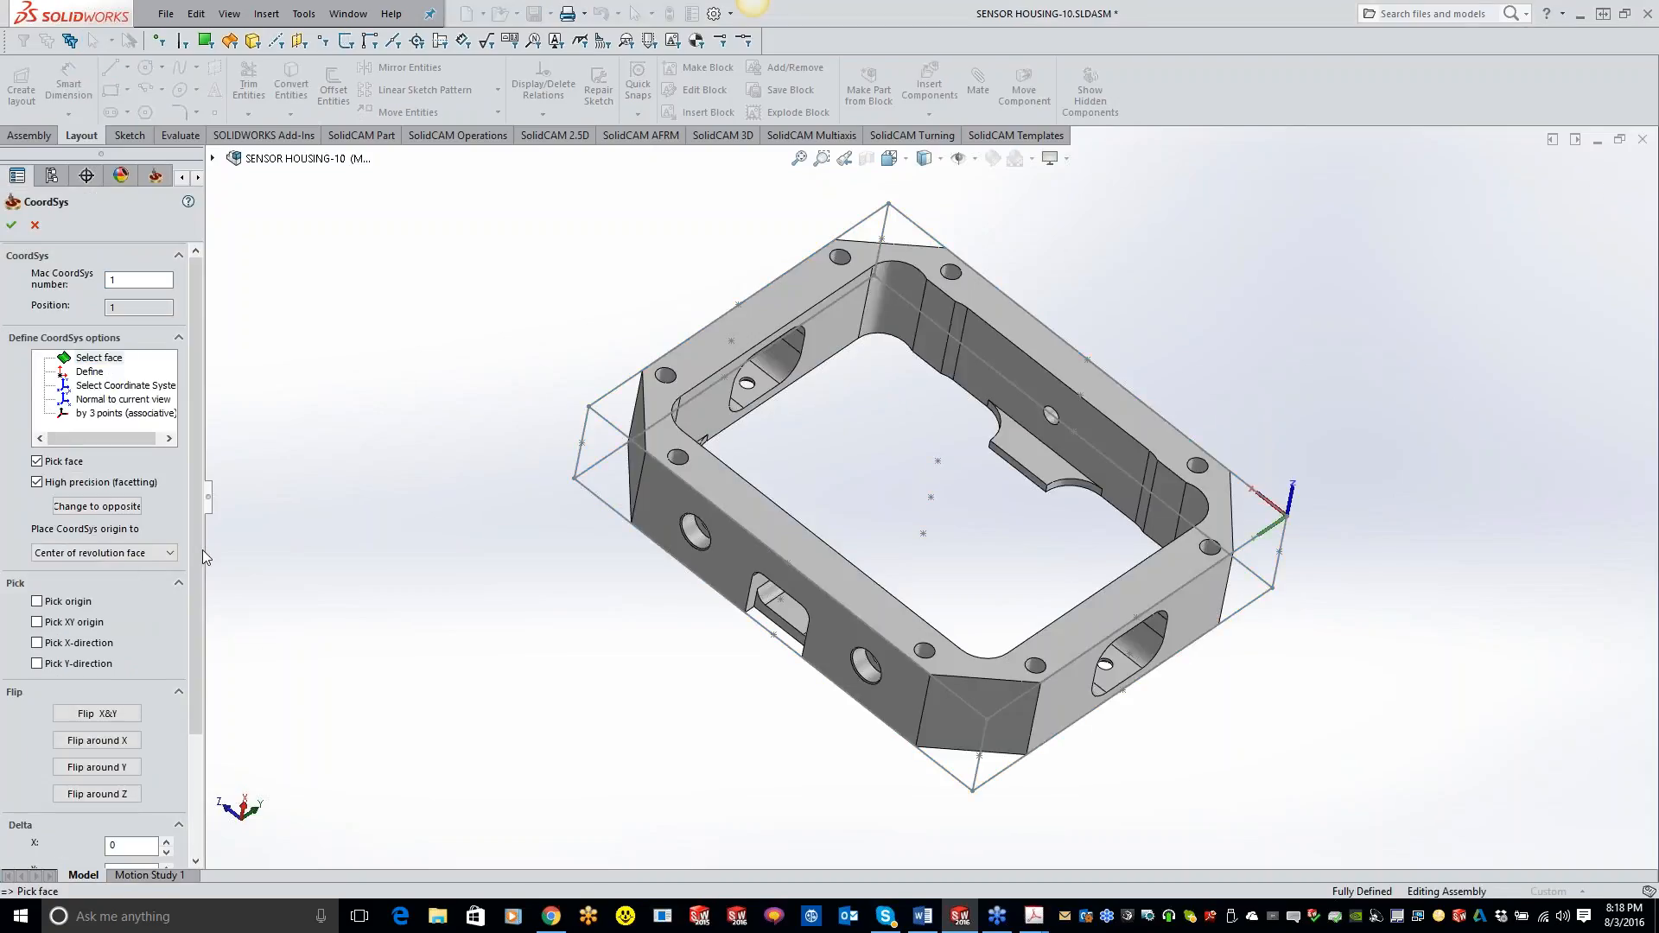
click(38, 602)
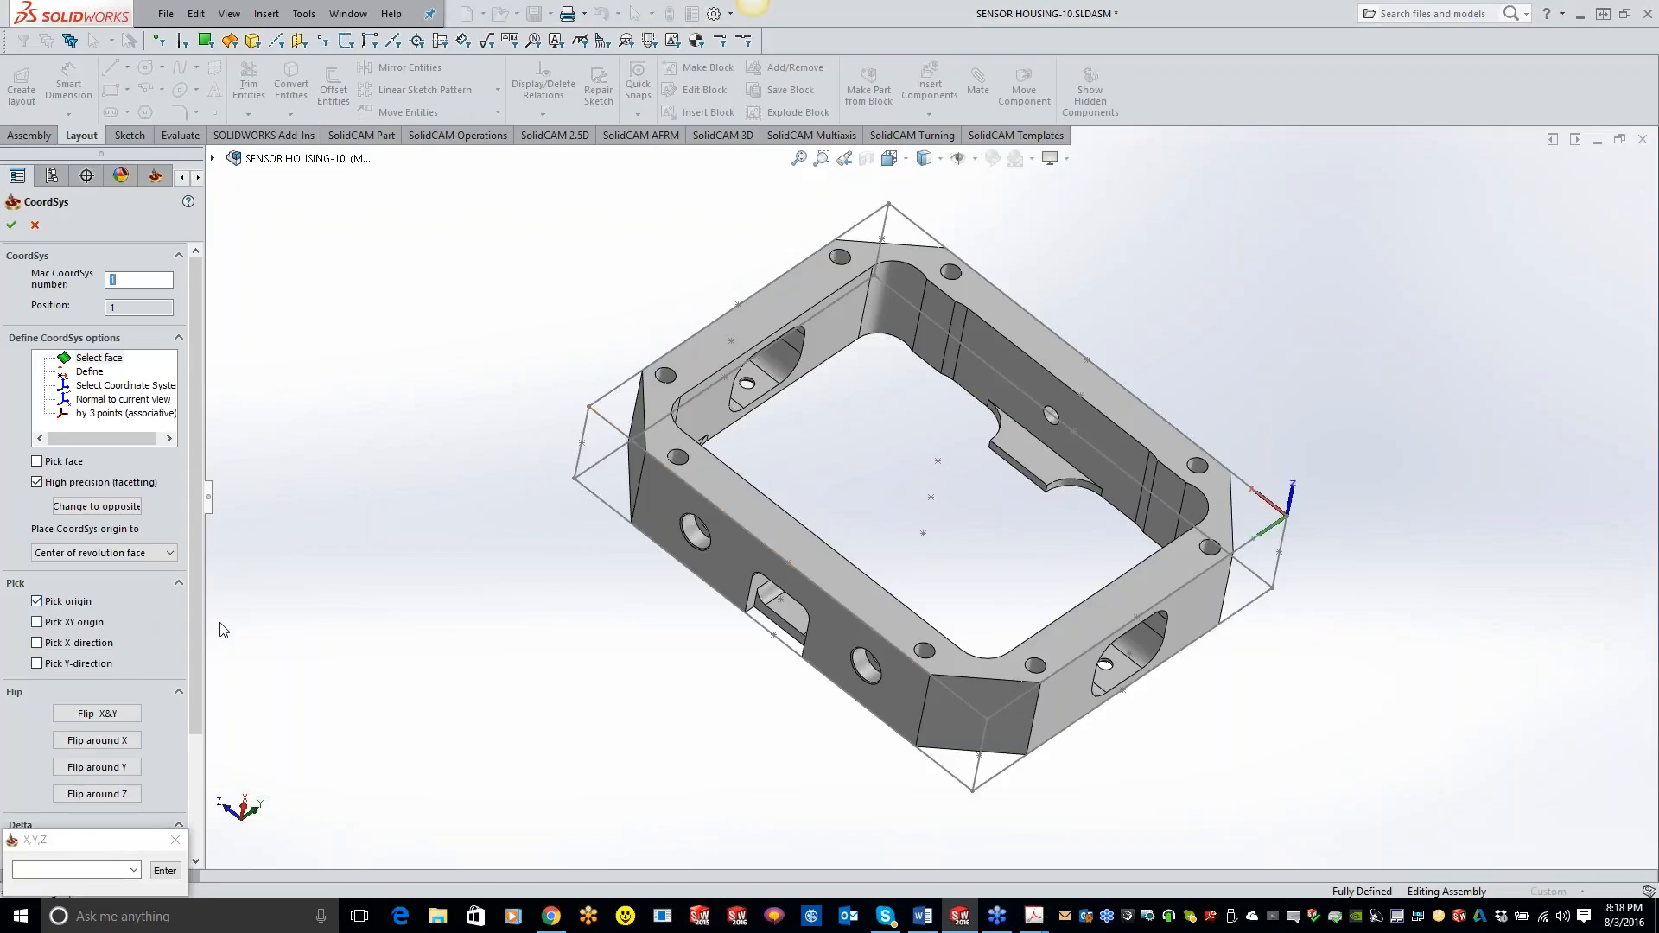
click(938, 461)
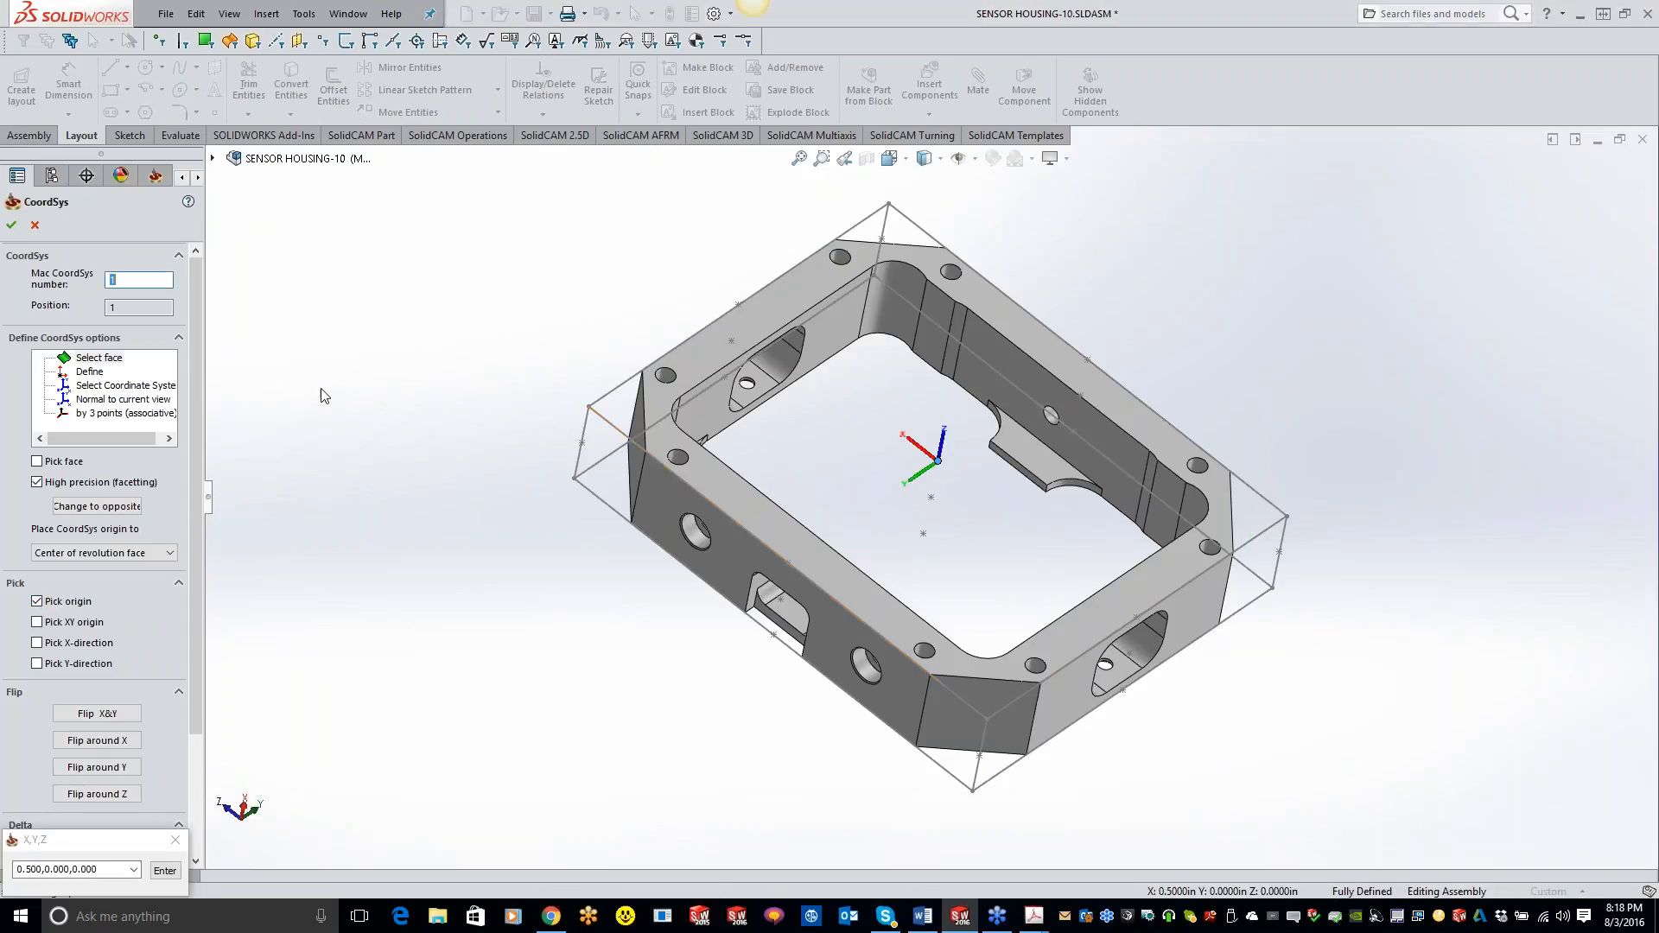
click(102, 795)
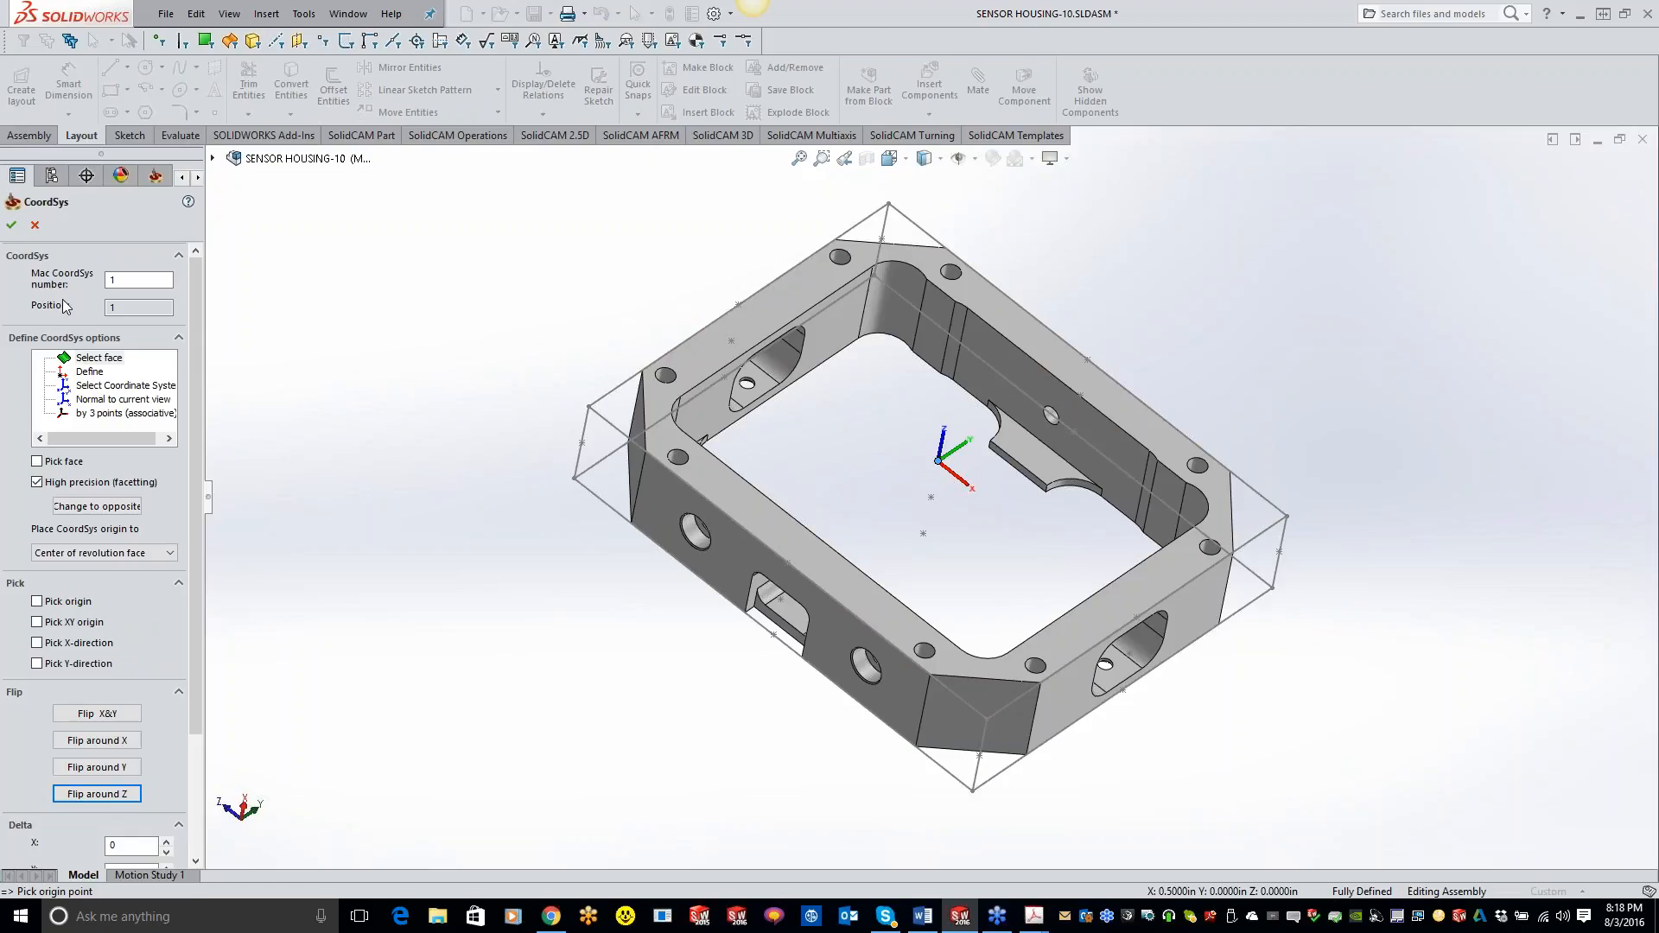
click(12, 226)
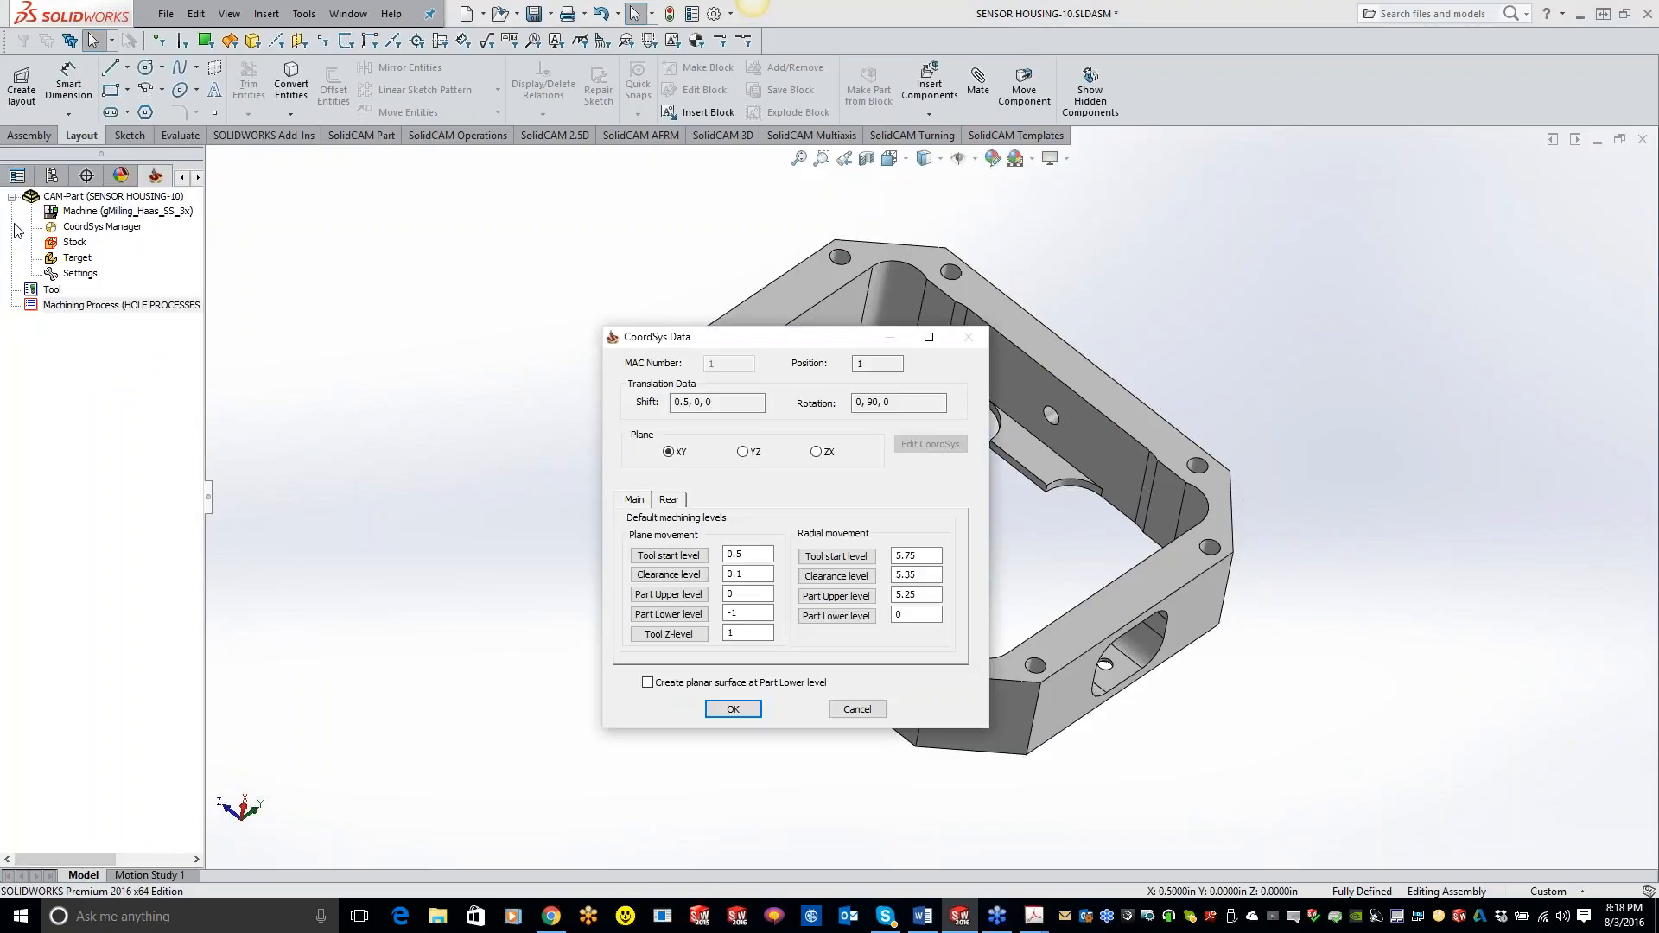
click(731, 710)
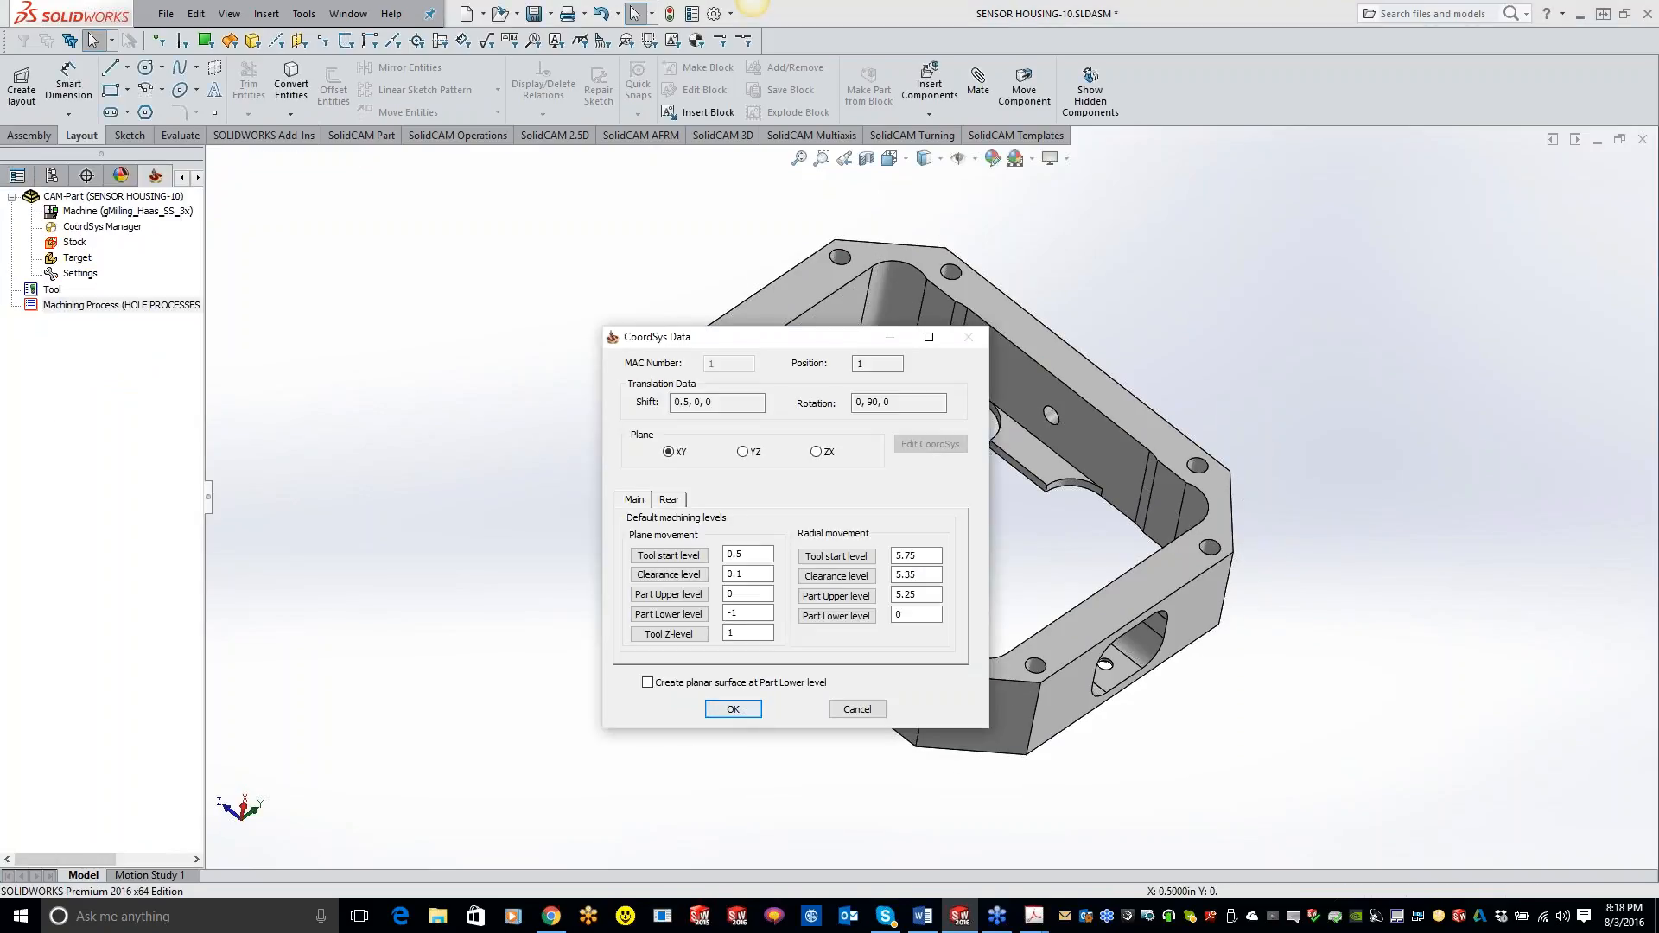
Define the stock as a 3D model from the With Cast Stock configuration, using the casting solid, and finish the milling part data.
click(12, 226)
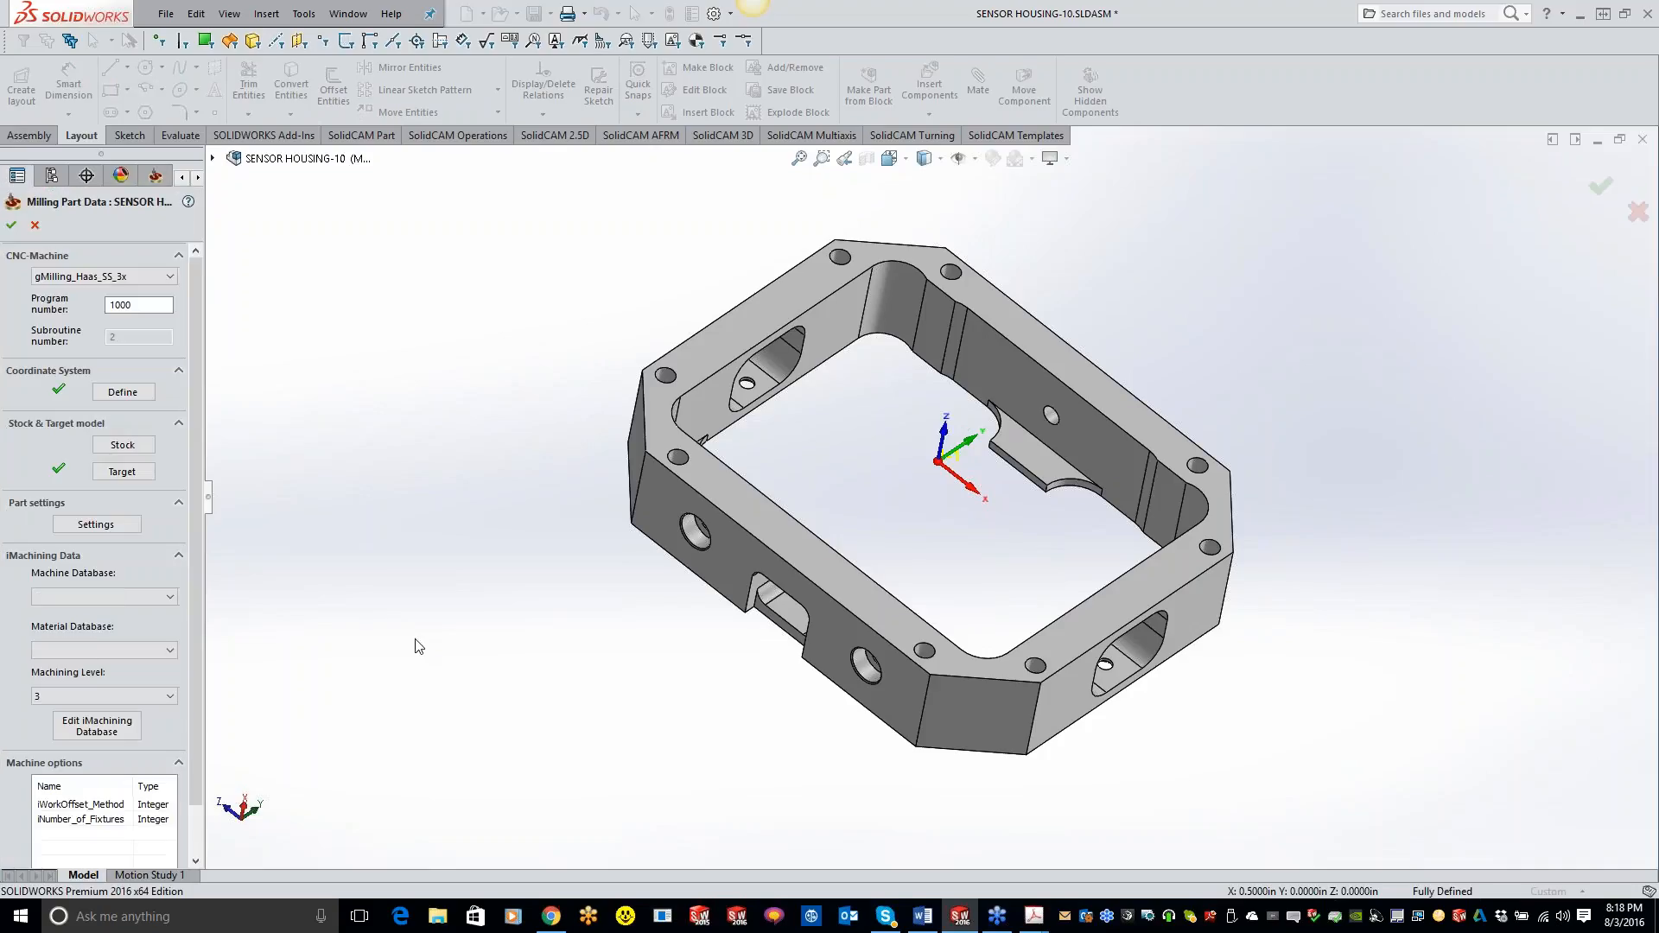
click(130, 446)
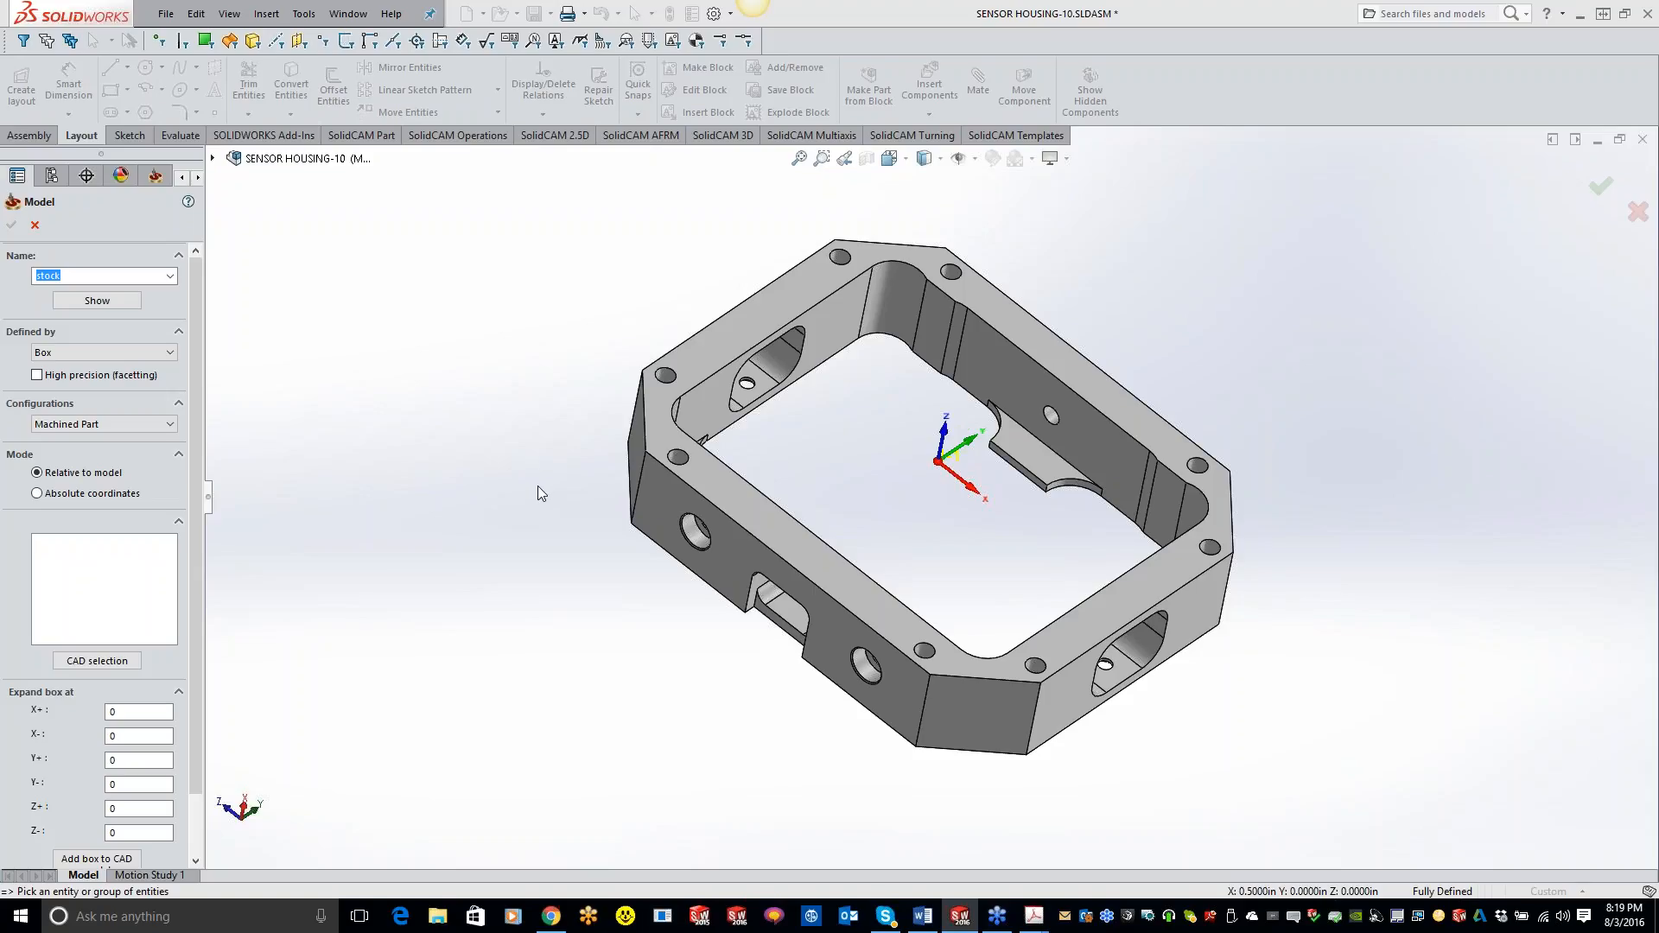
click(133, 356)
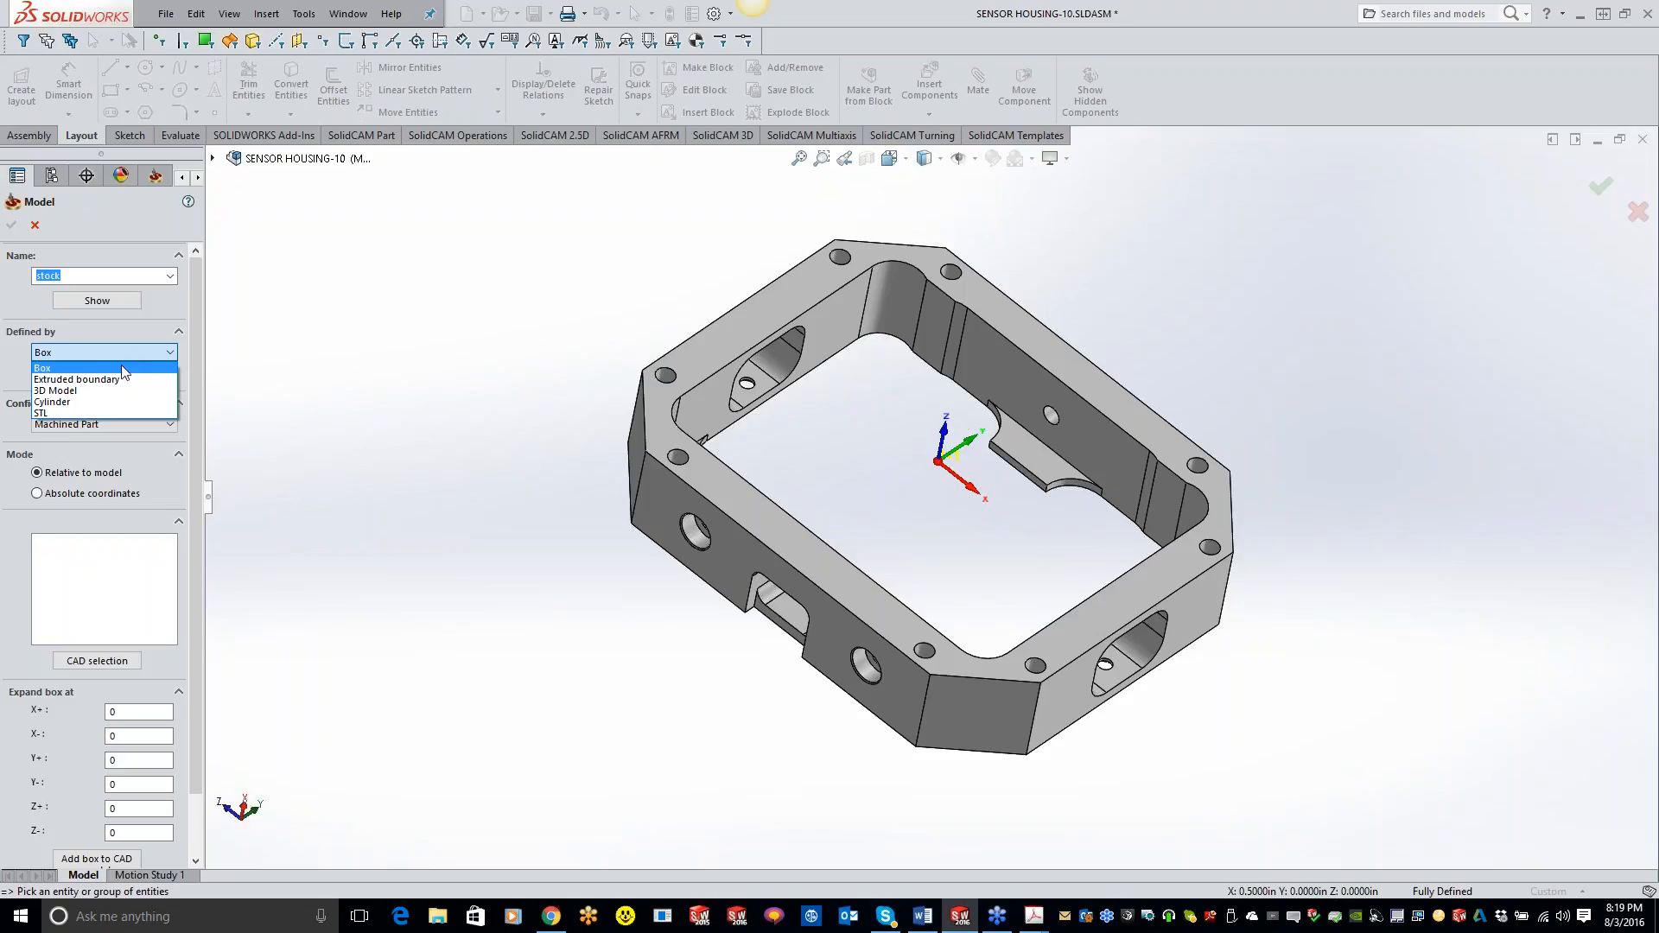
click(111, 379)
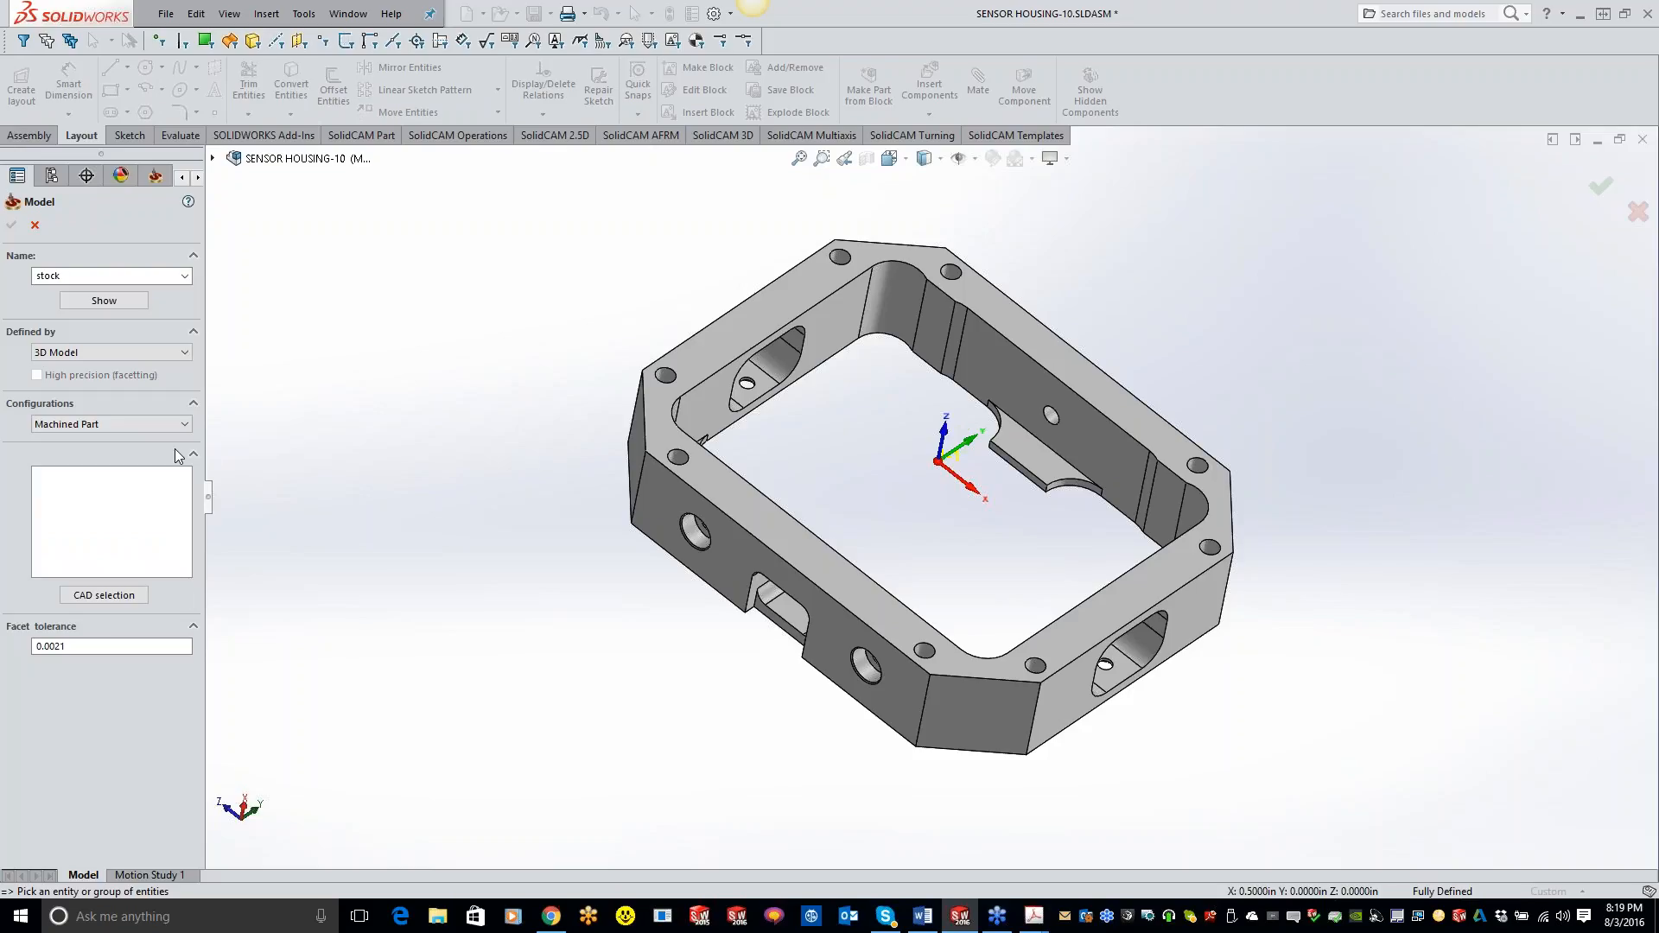
click(124, 424)
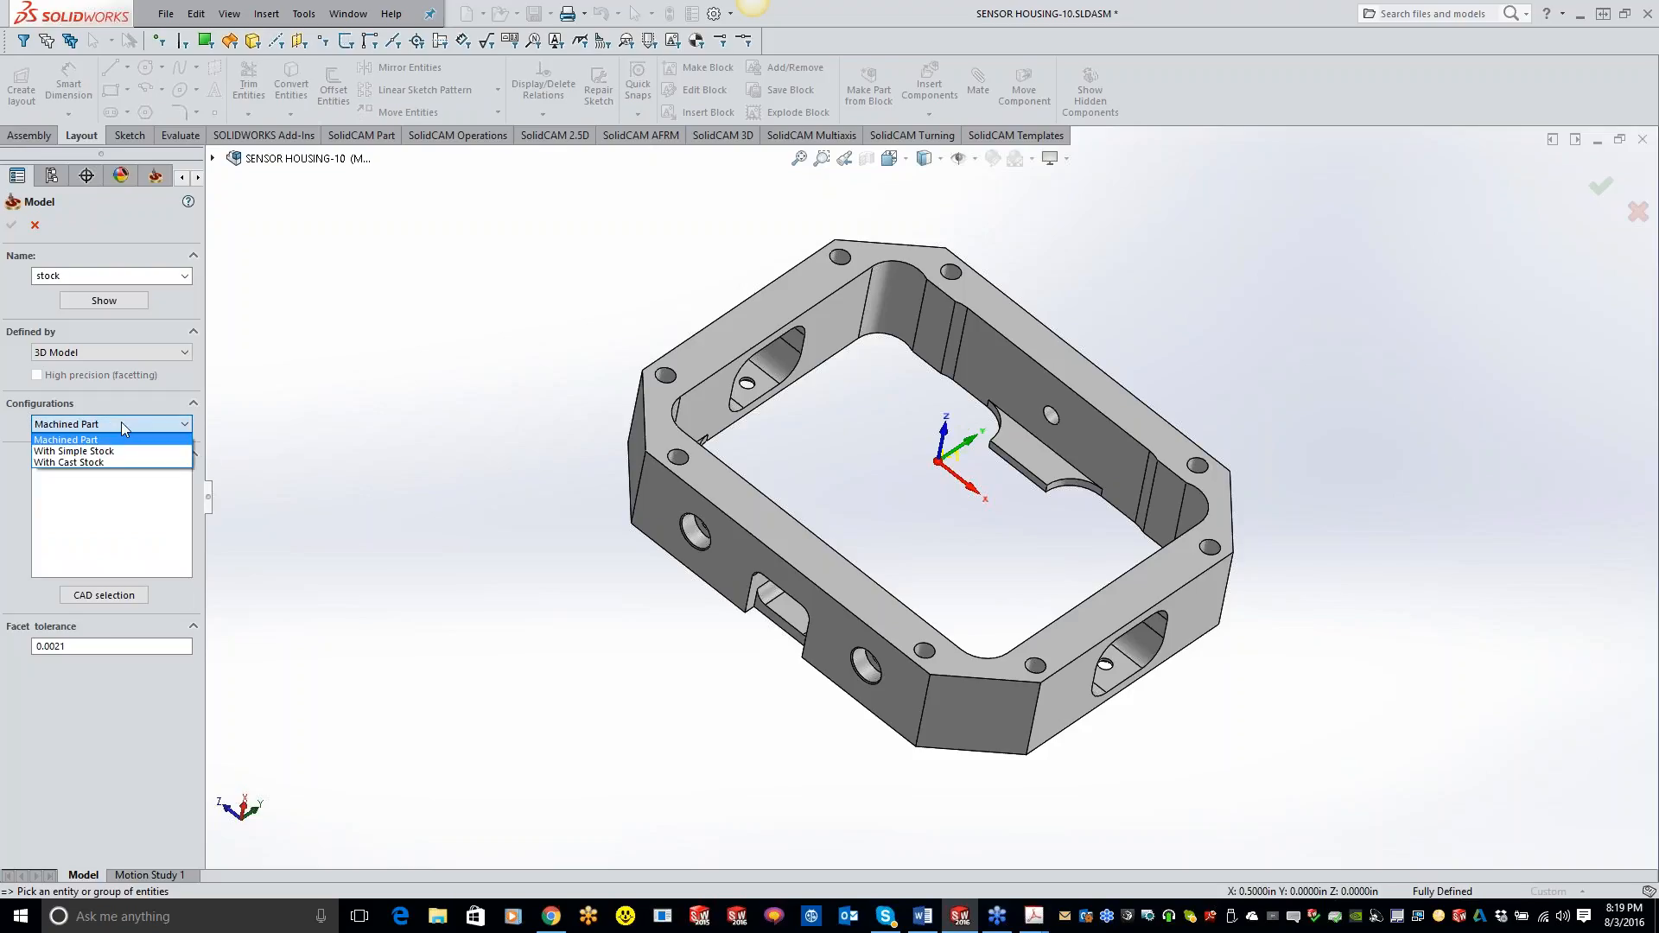
click(117, 450)
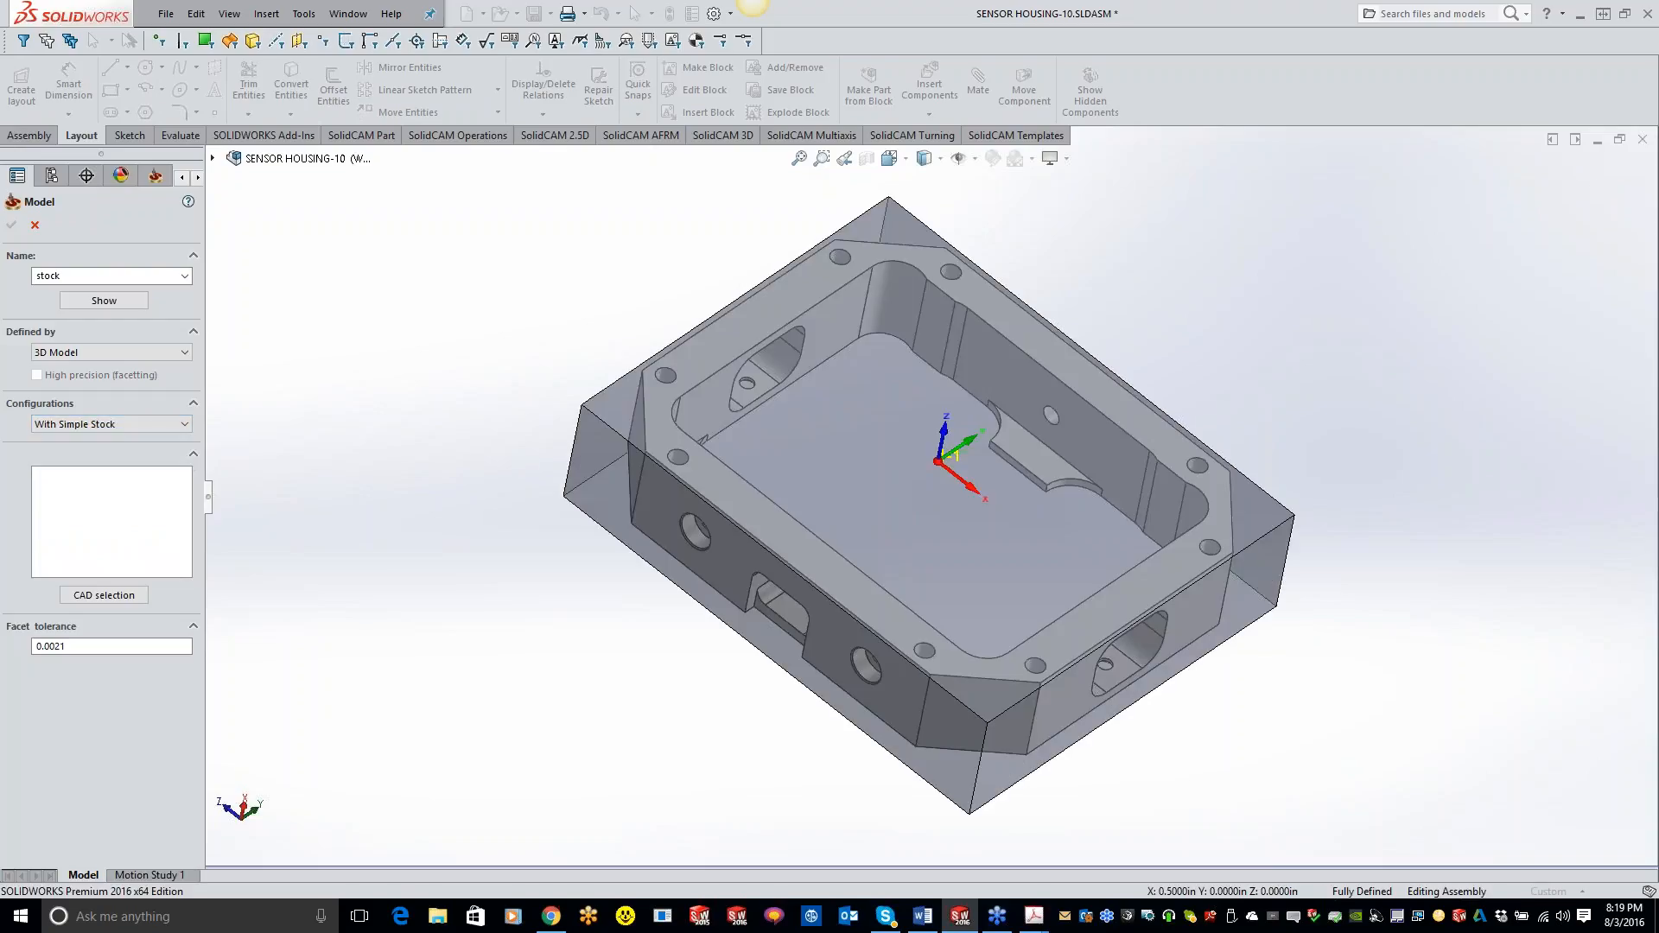
click(117, 424)
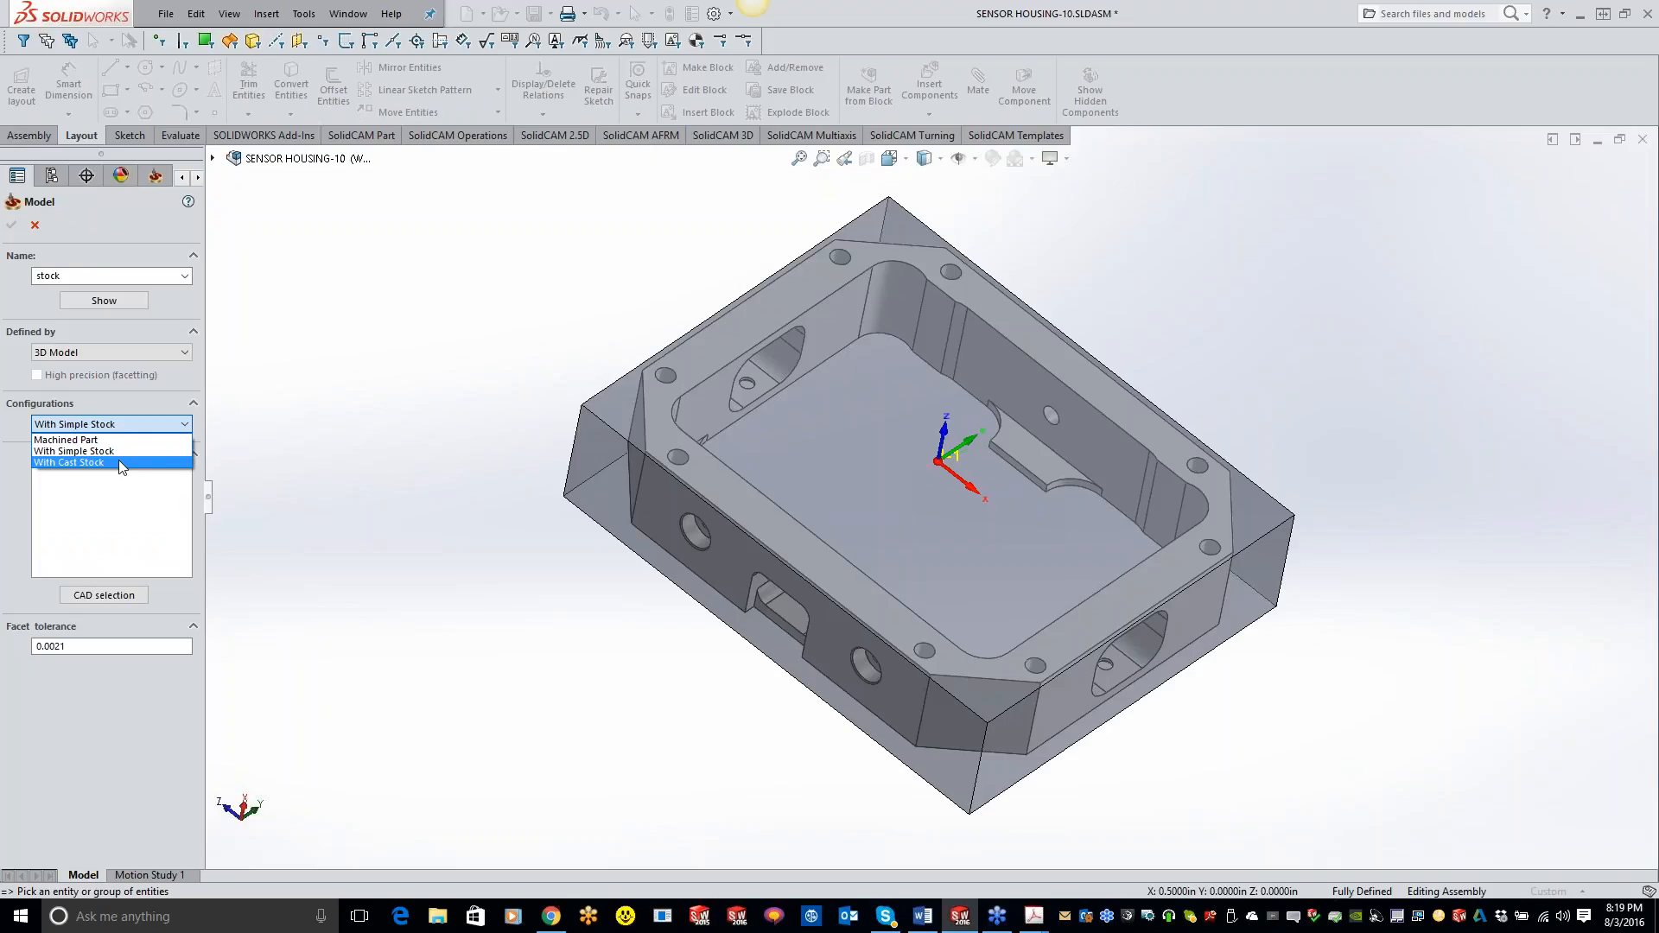
click(118, 462)
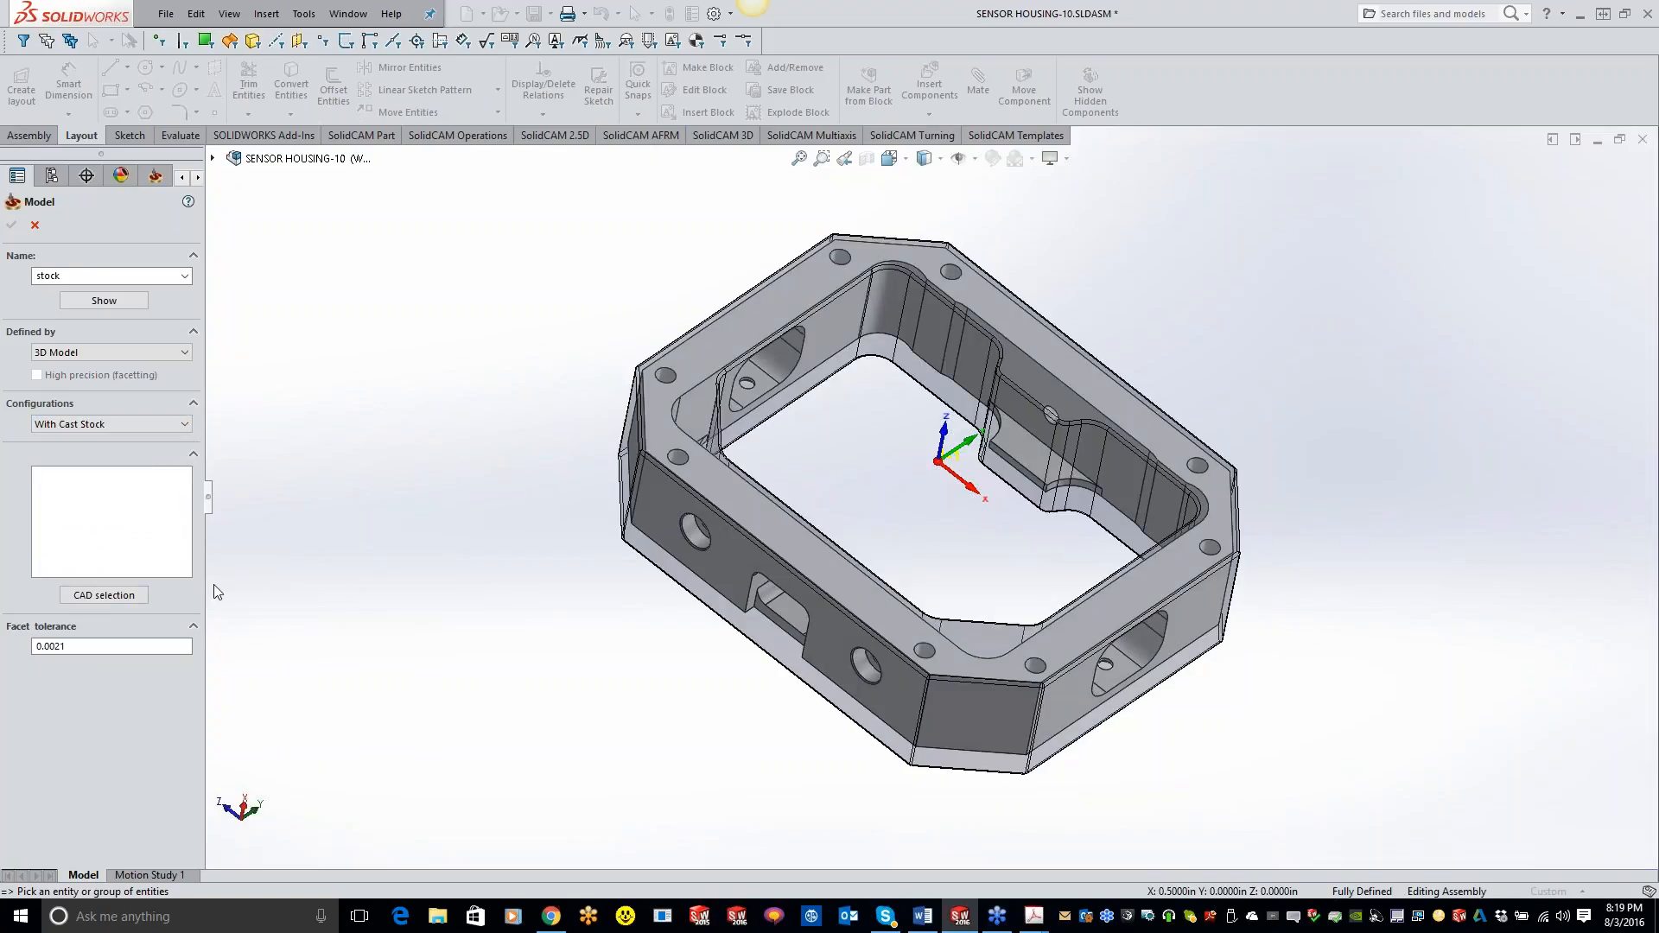
click(755, 631)
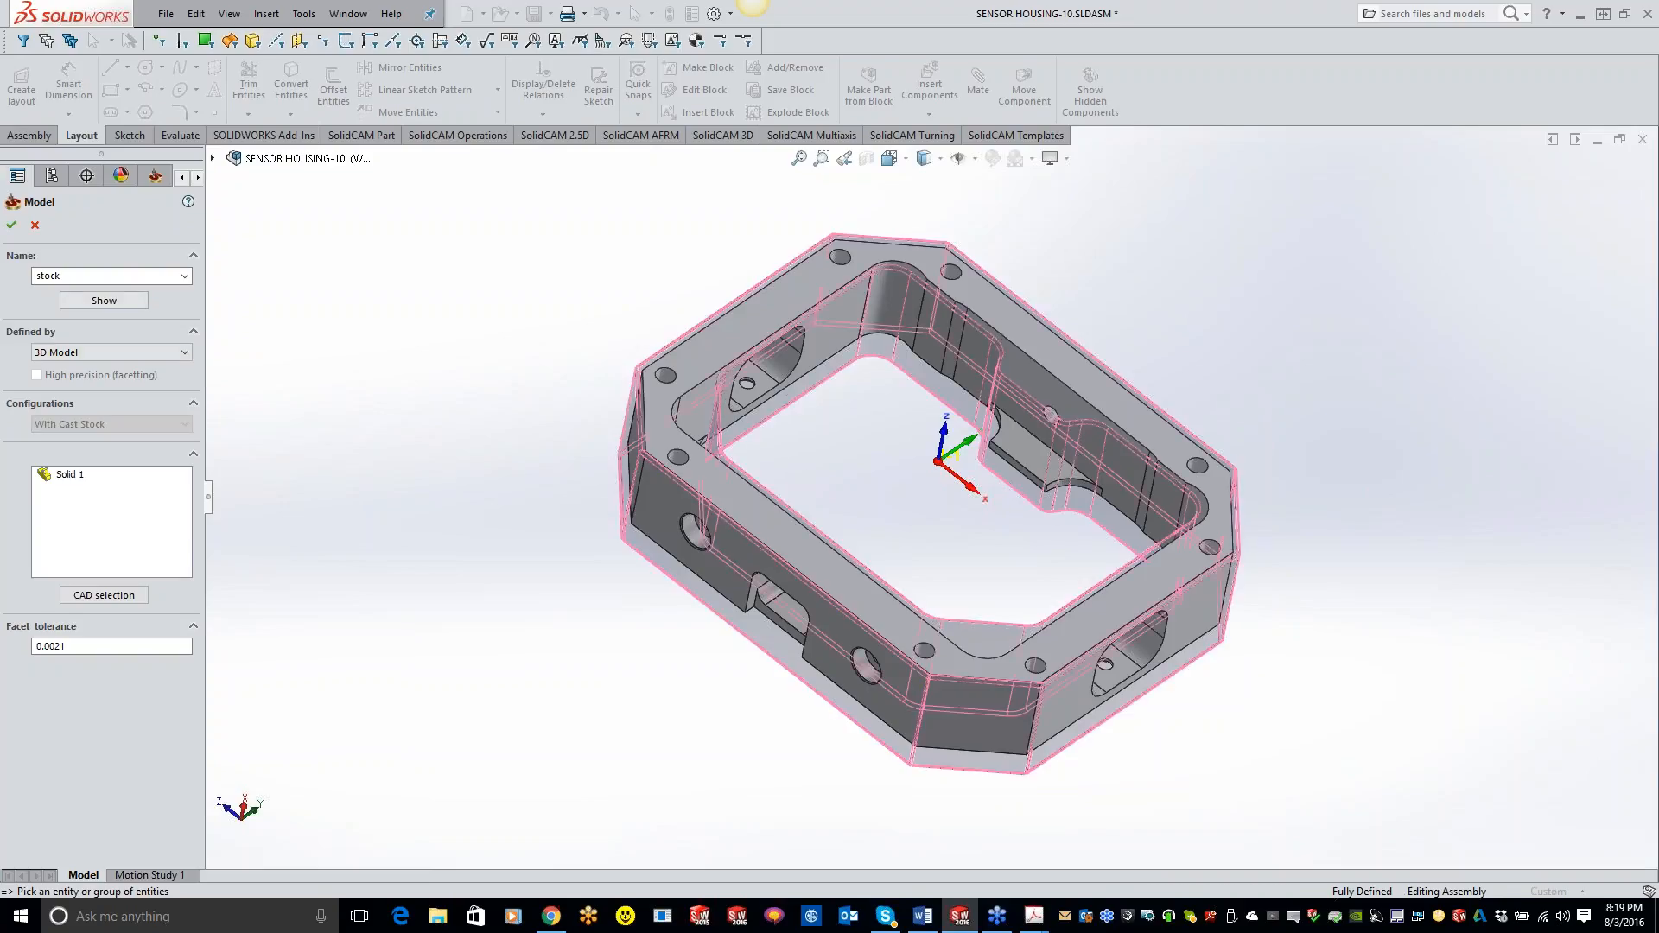
click(11, 226)
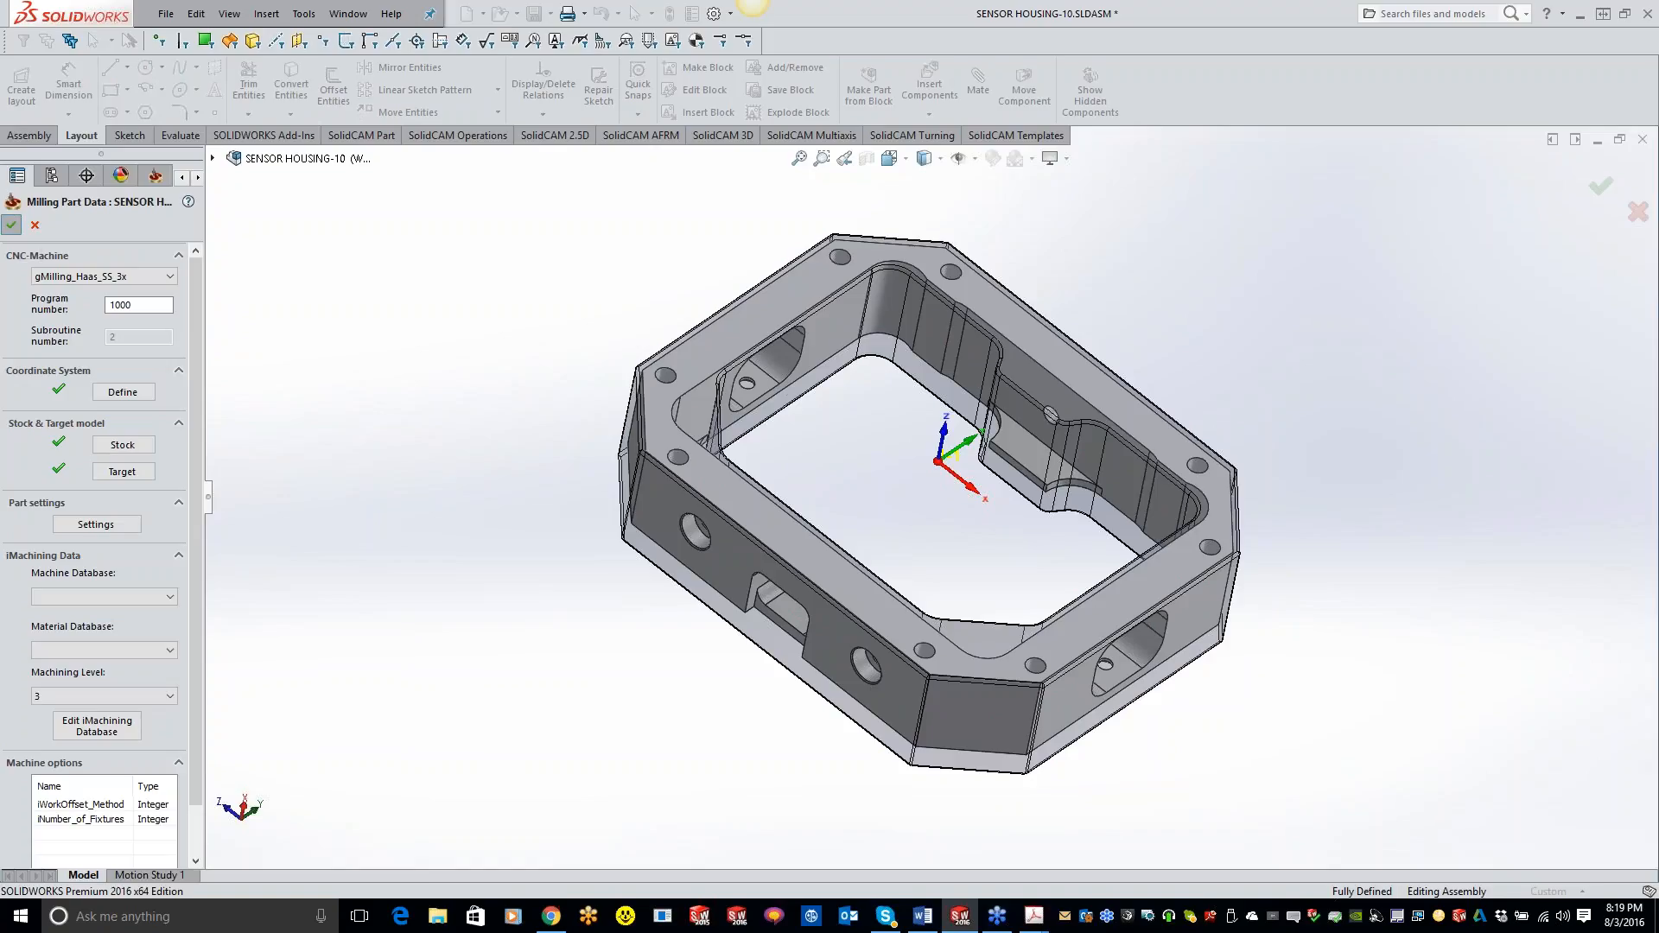
click(12, 226)
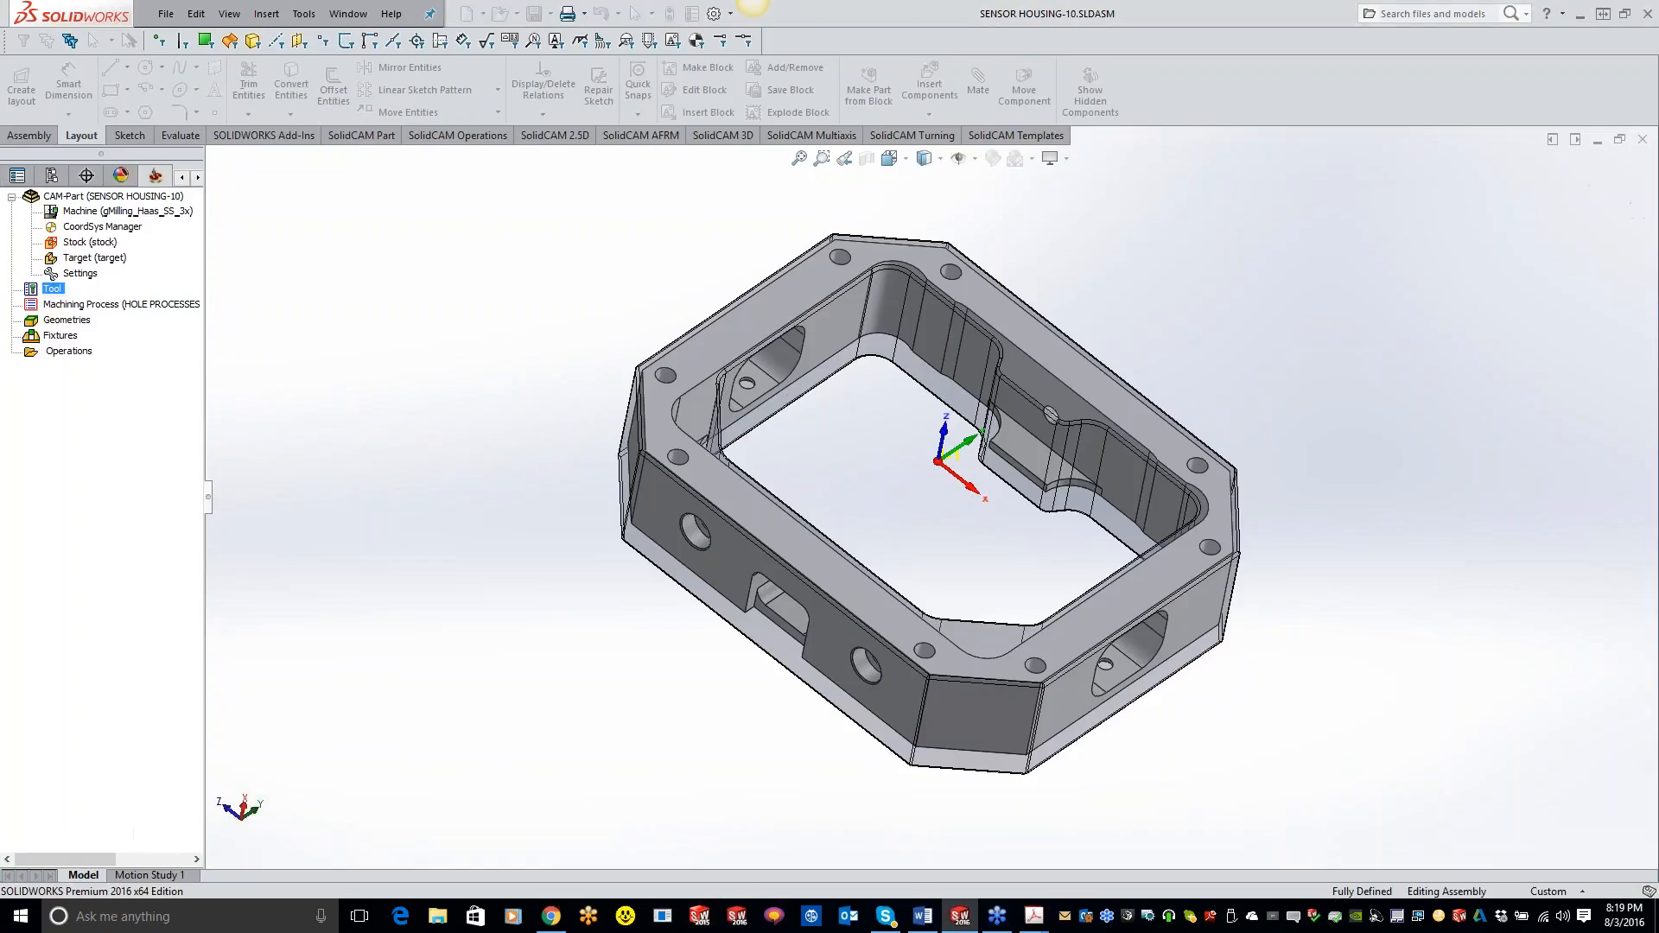
Review the CAM-Part's synchronization settings, including the options for design model configuration changes.
double_click(71, 275)
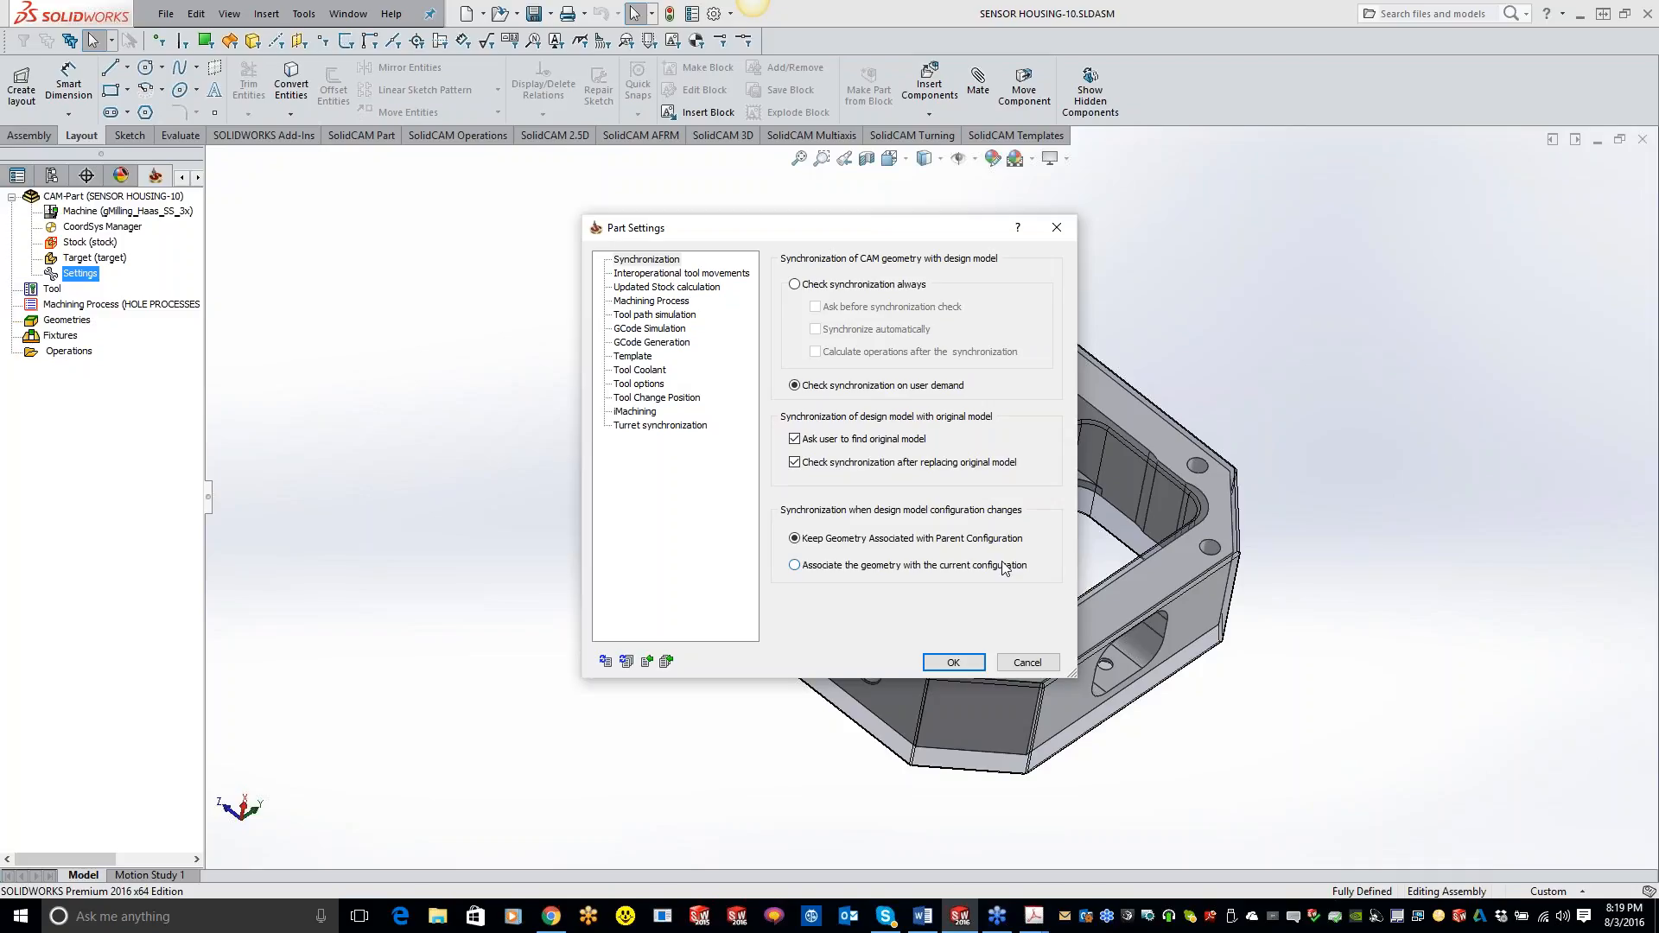
drag(909, 229, 522, 254)
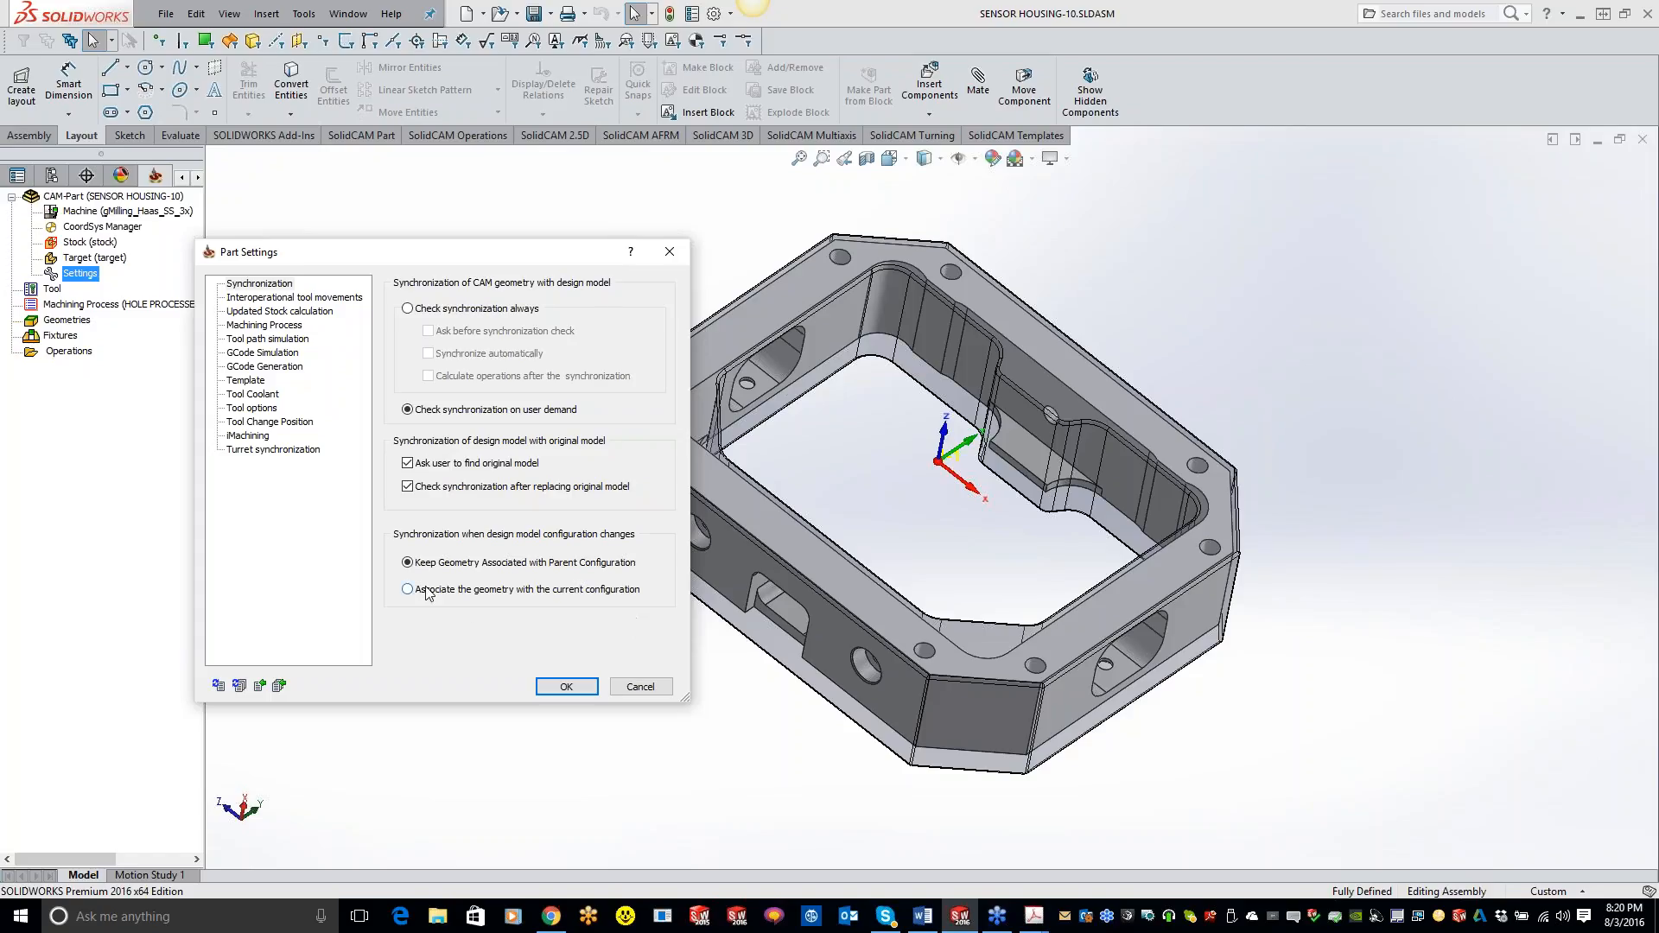
click(566, 687)
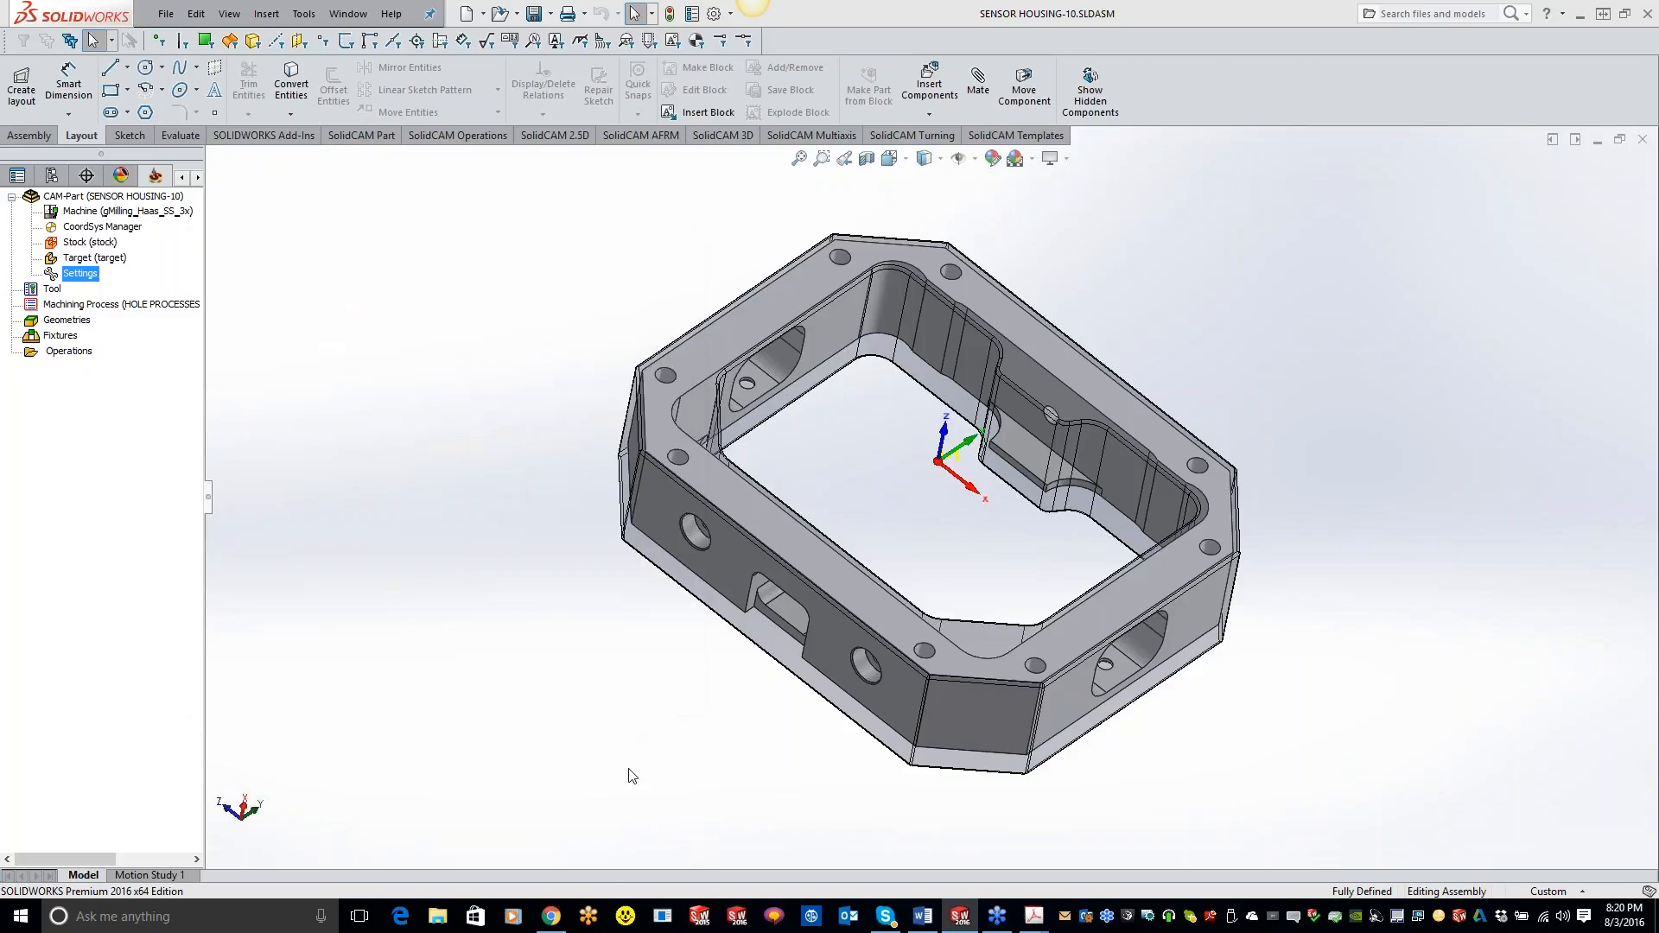
Activate the Machined Part configuration of the Sensor Housing-10 assembly.
click(52, 176)
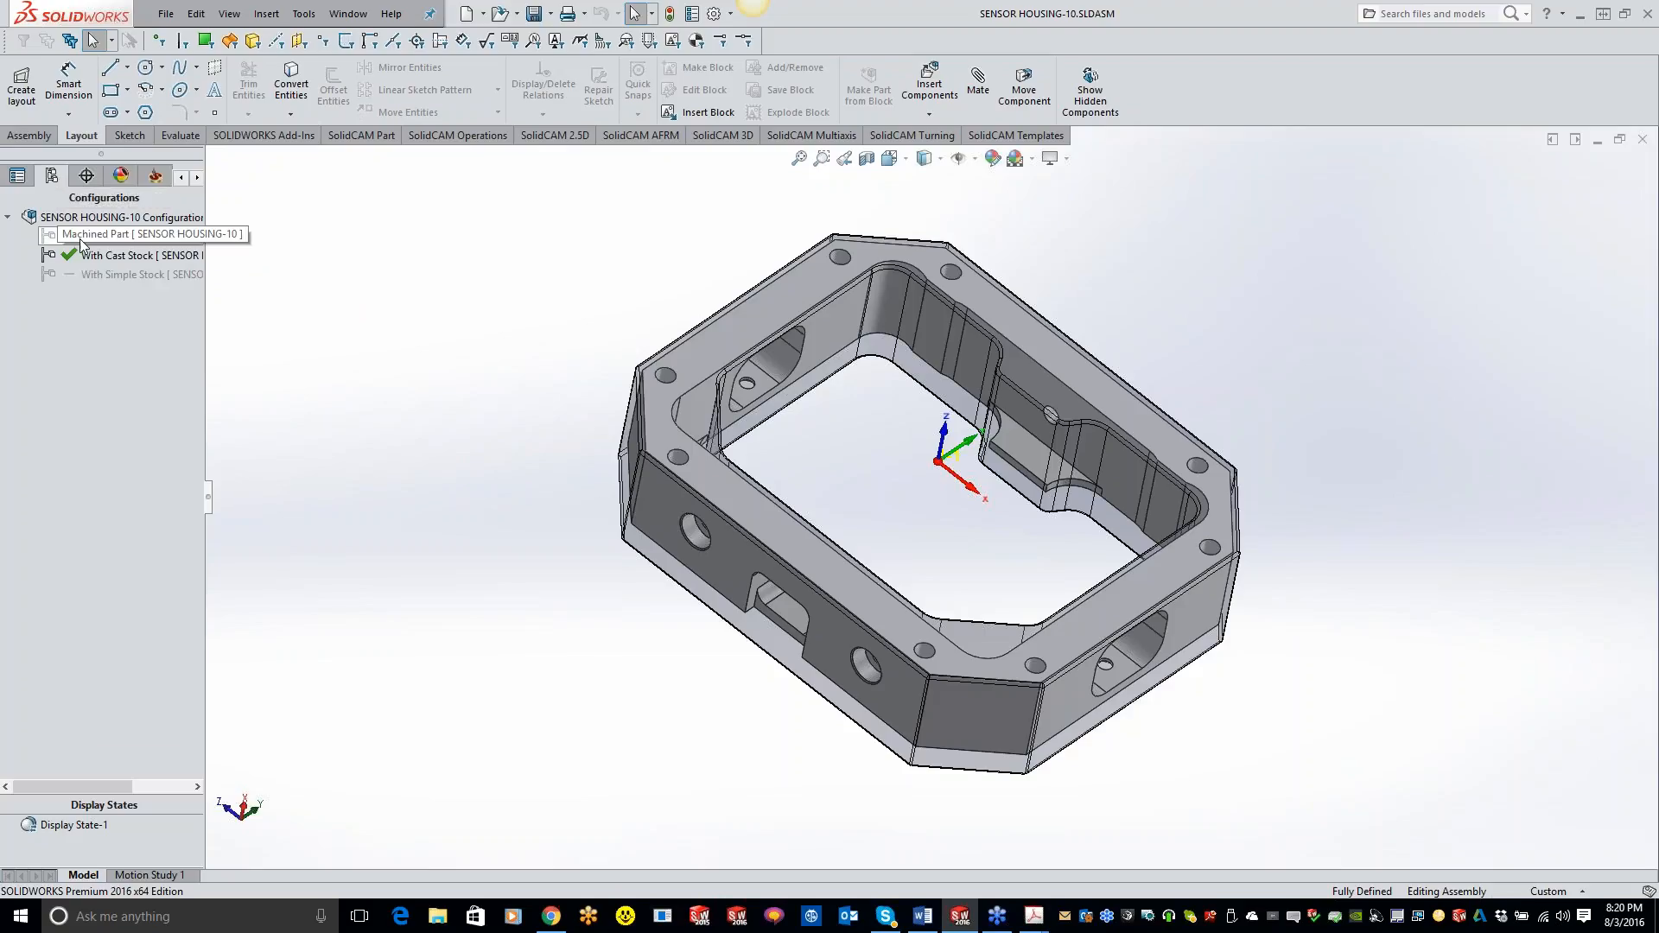
double_click(128, 238)
double_click(157, 239)
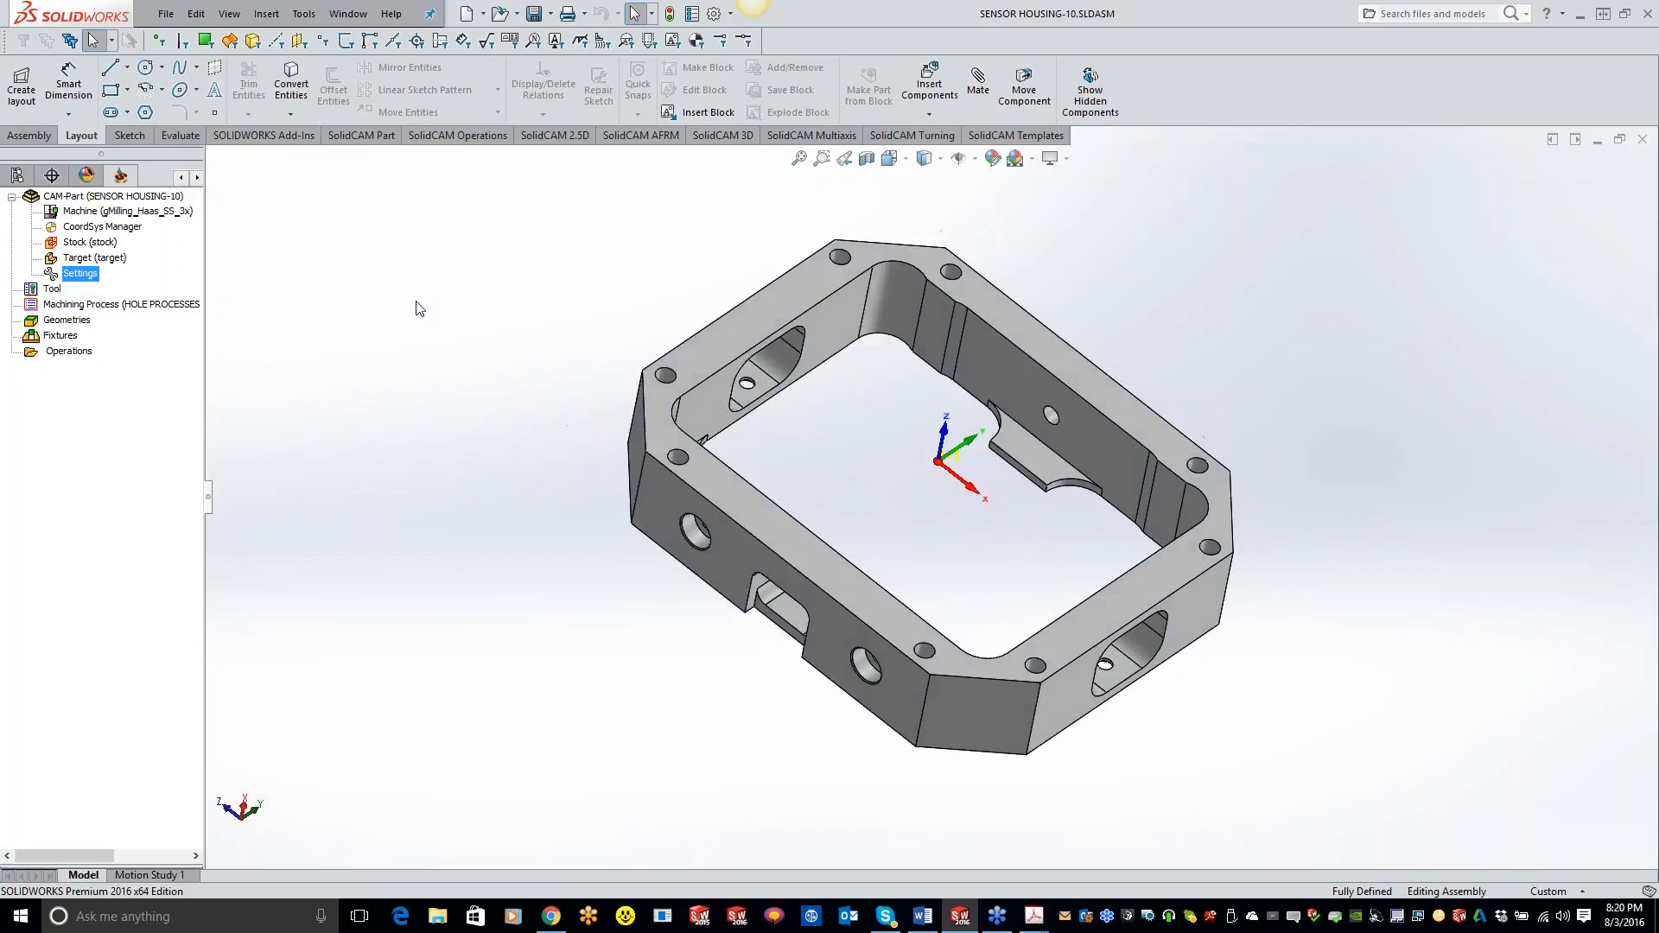
Try basing a Profile operation's contour geometry on the With Cast Stock configuration, cancelling both the geometry and the operation.
right_click(79, 352)
mouse_move(137, 390)
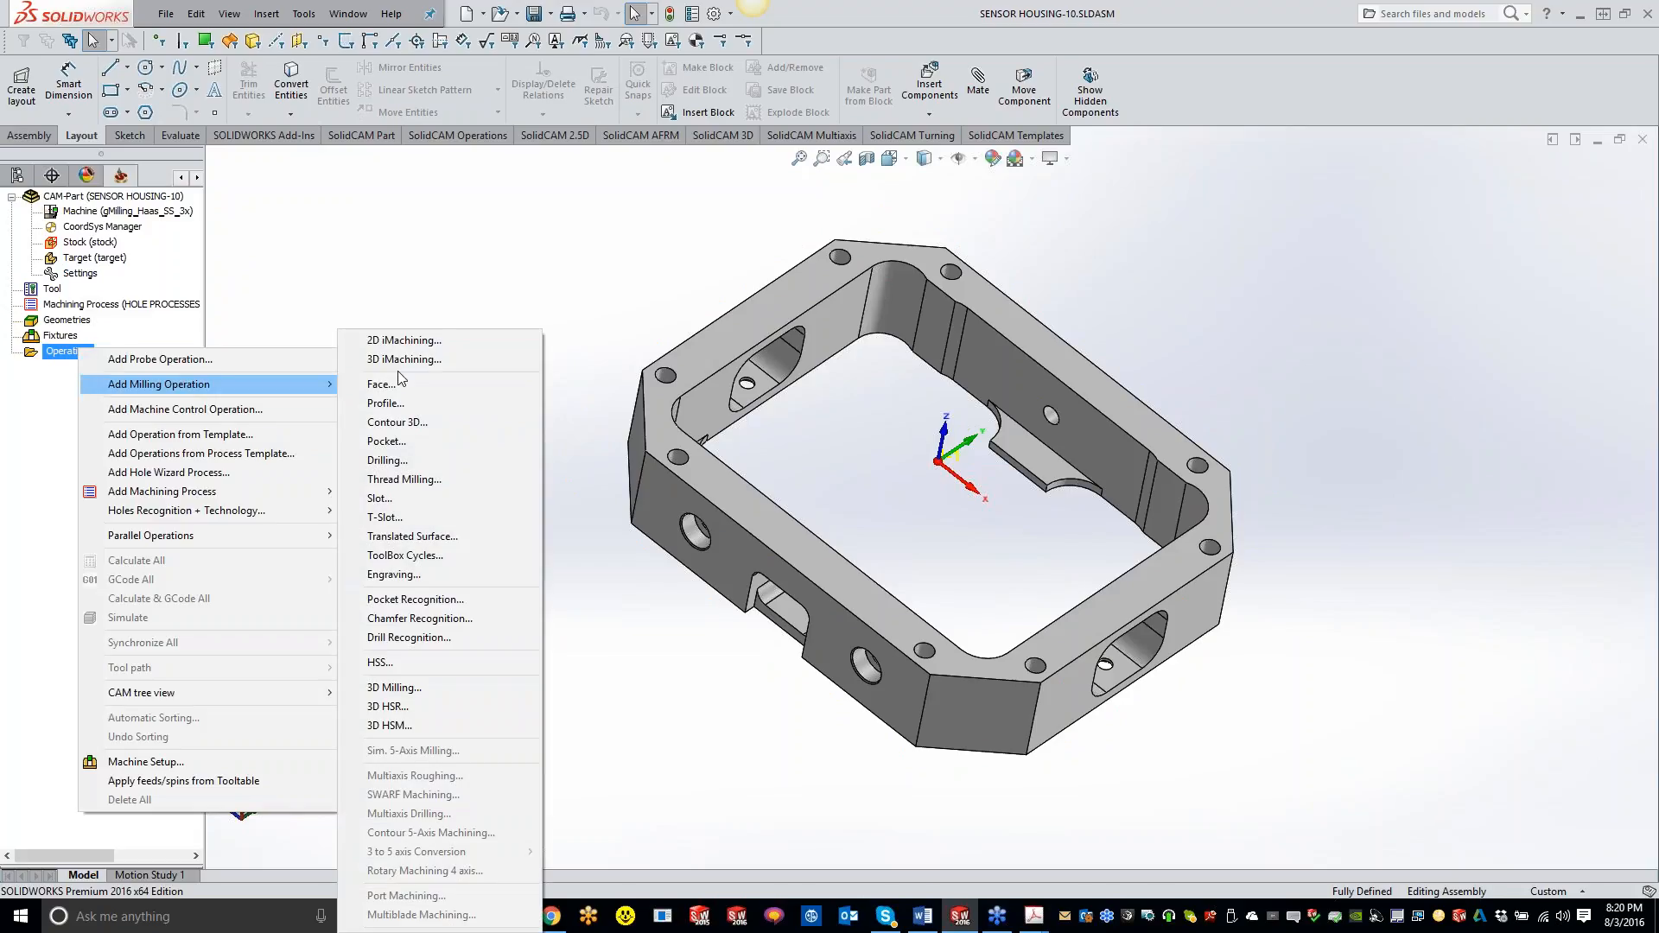
click(400, 403)
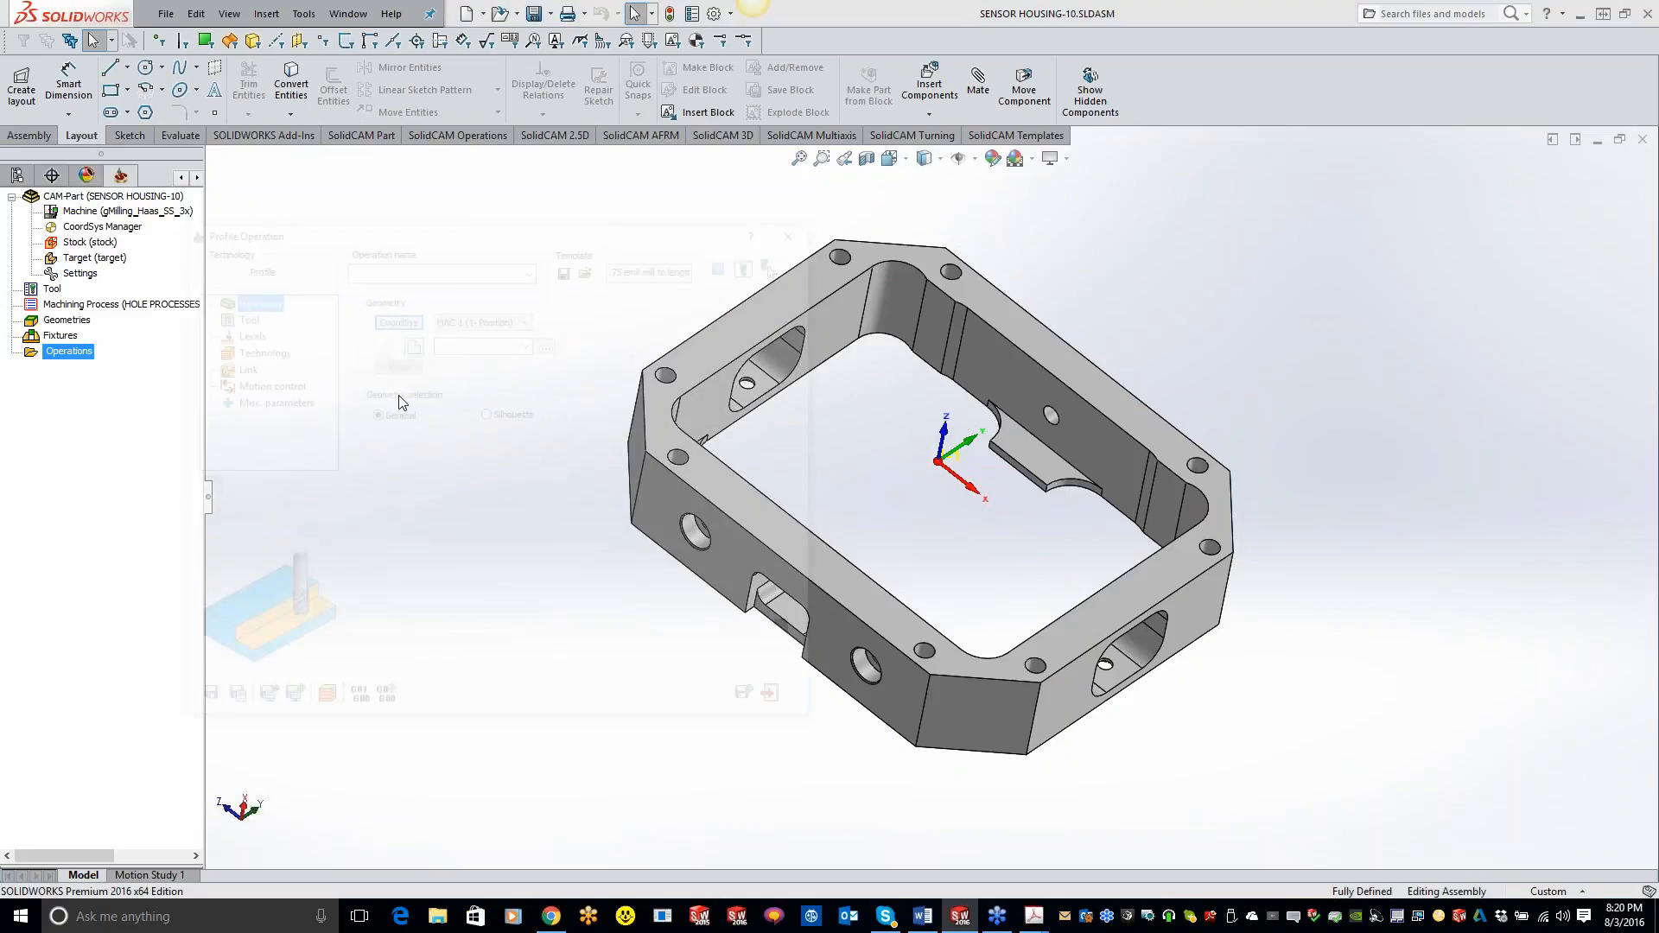
click(409, 343)
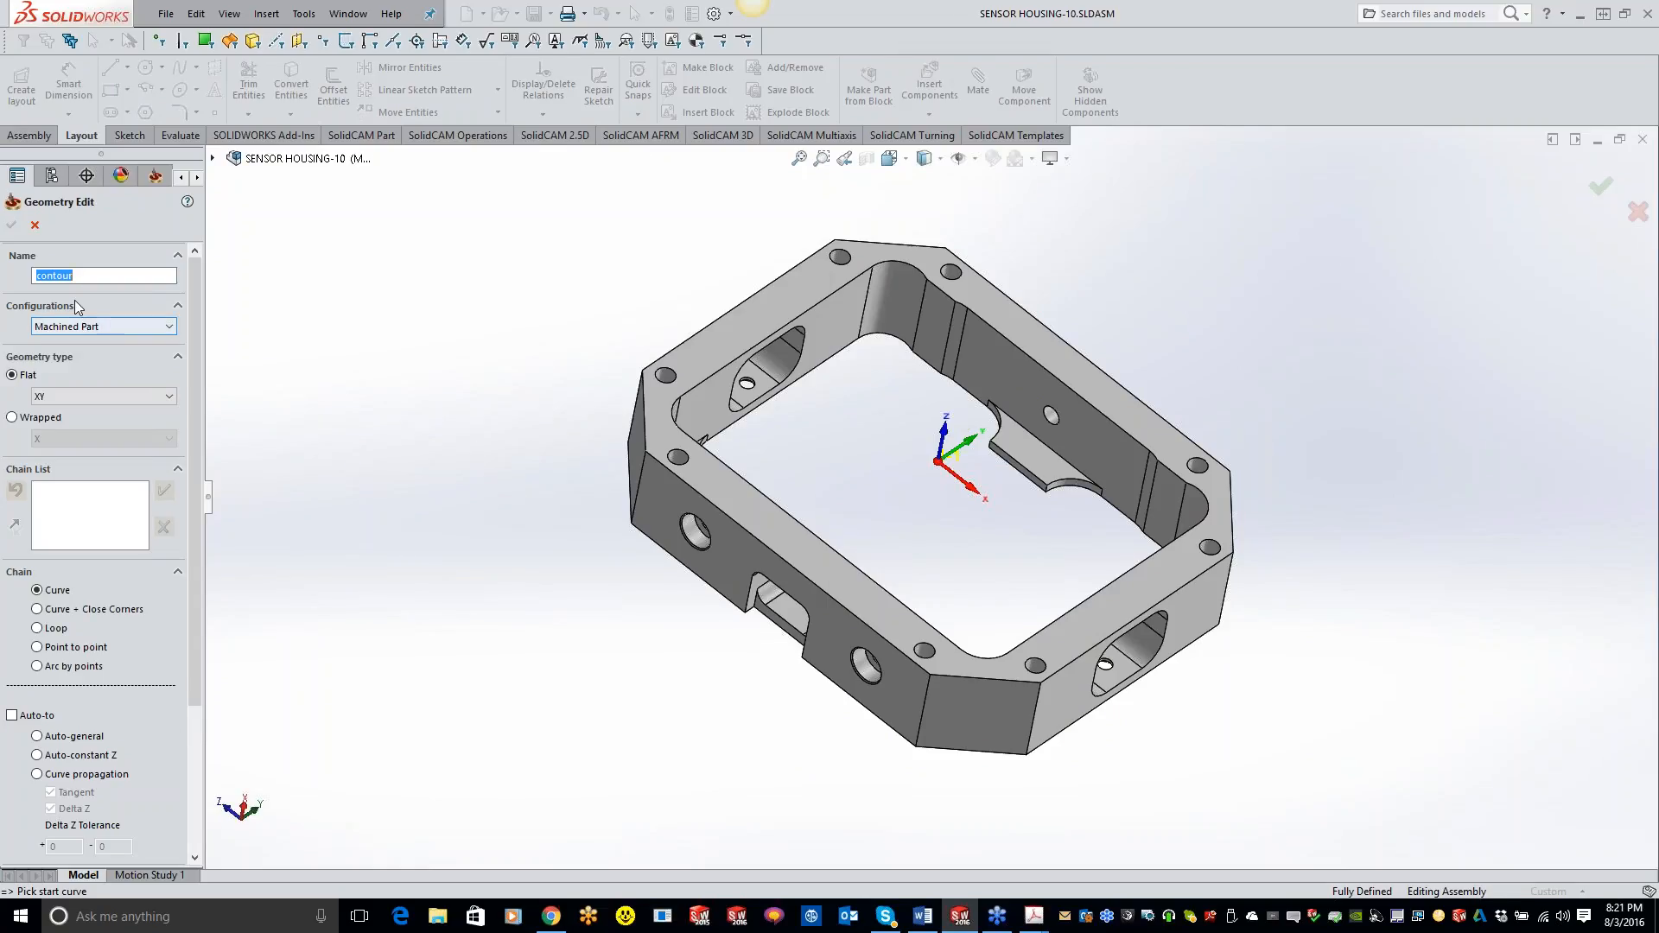
click(112, 331)
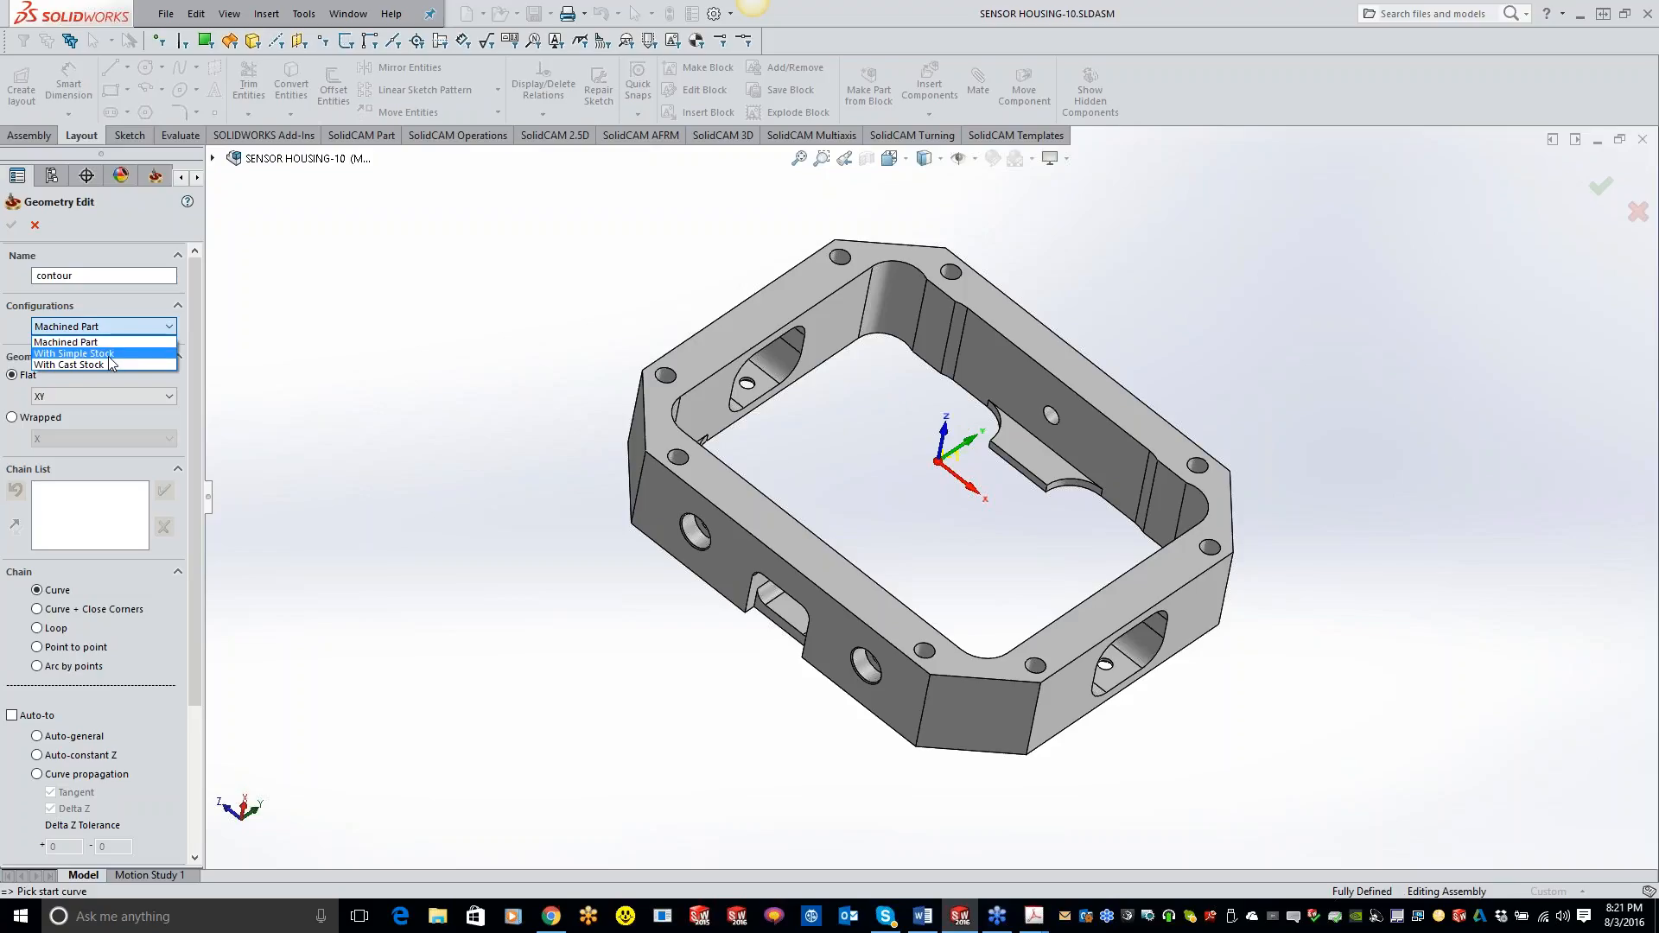
click(102, 366)
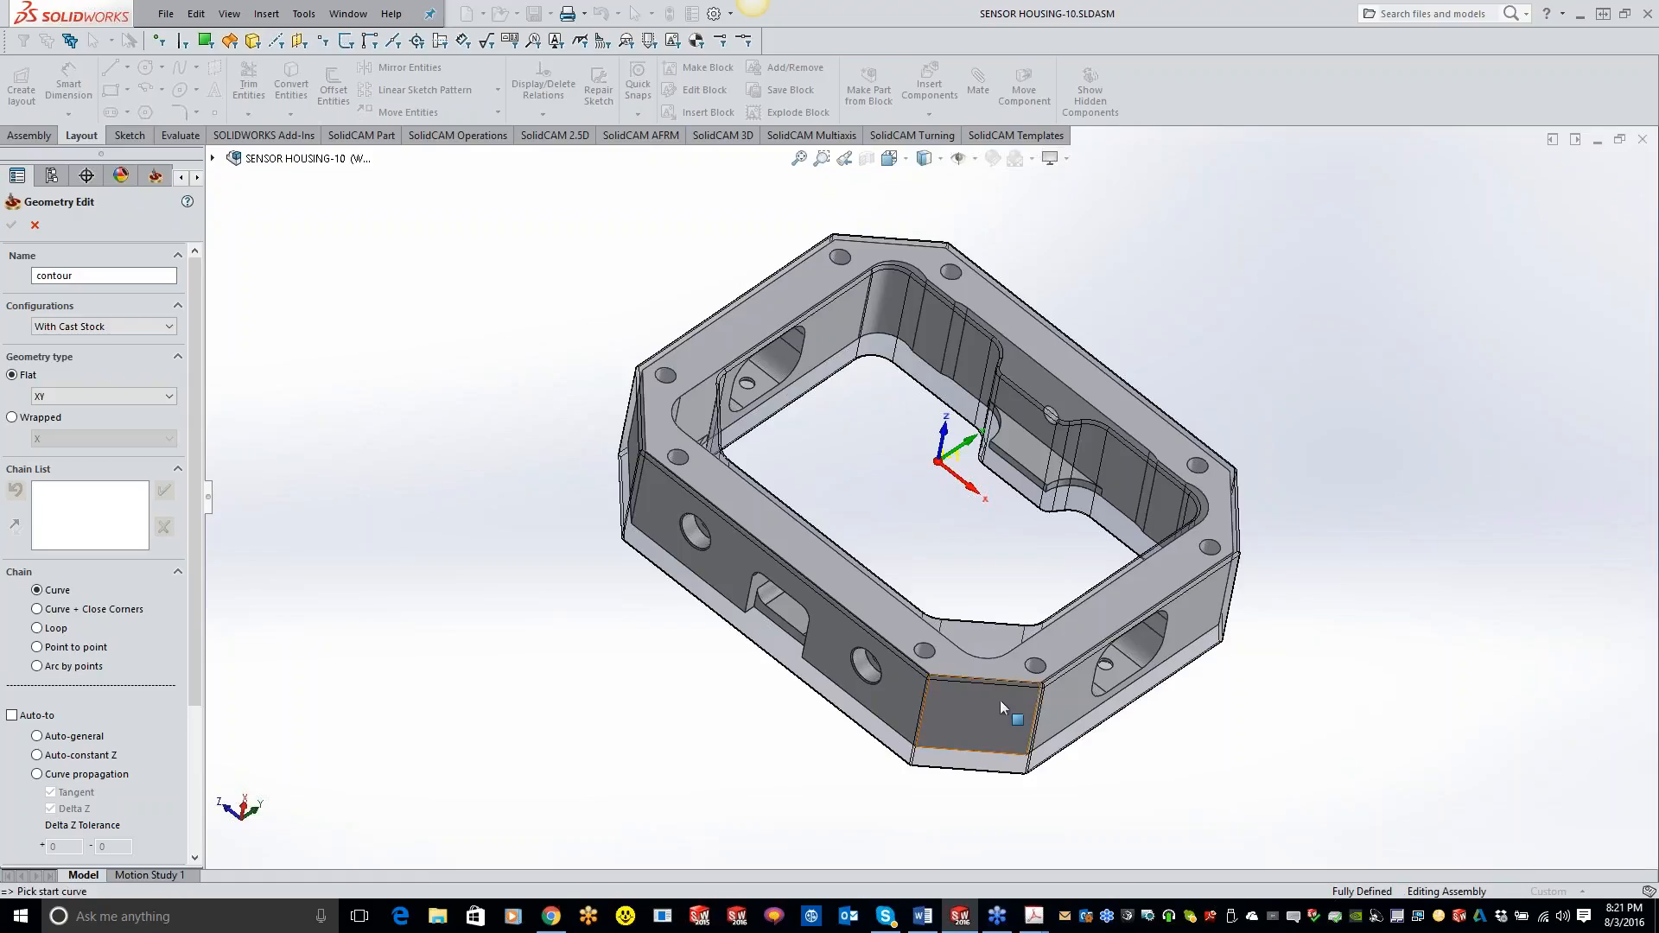
click(34, 225)
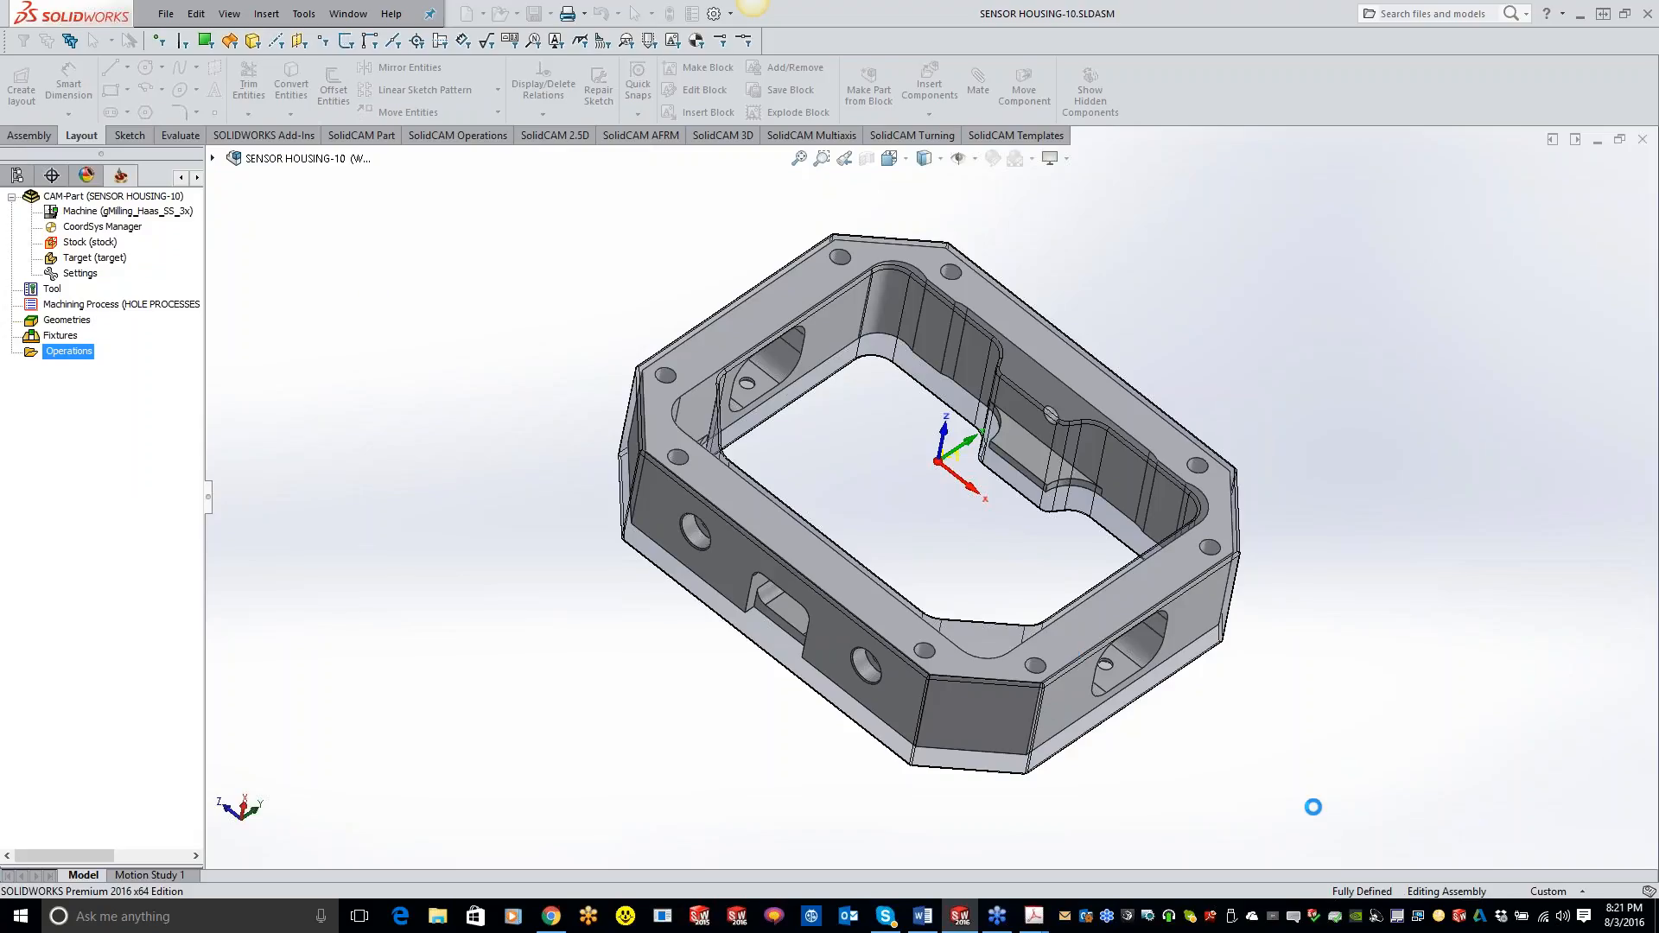
click(802, 227)
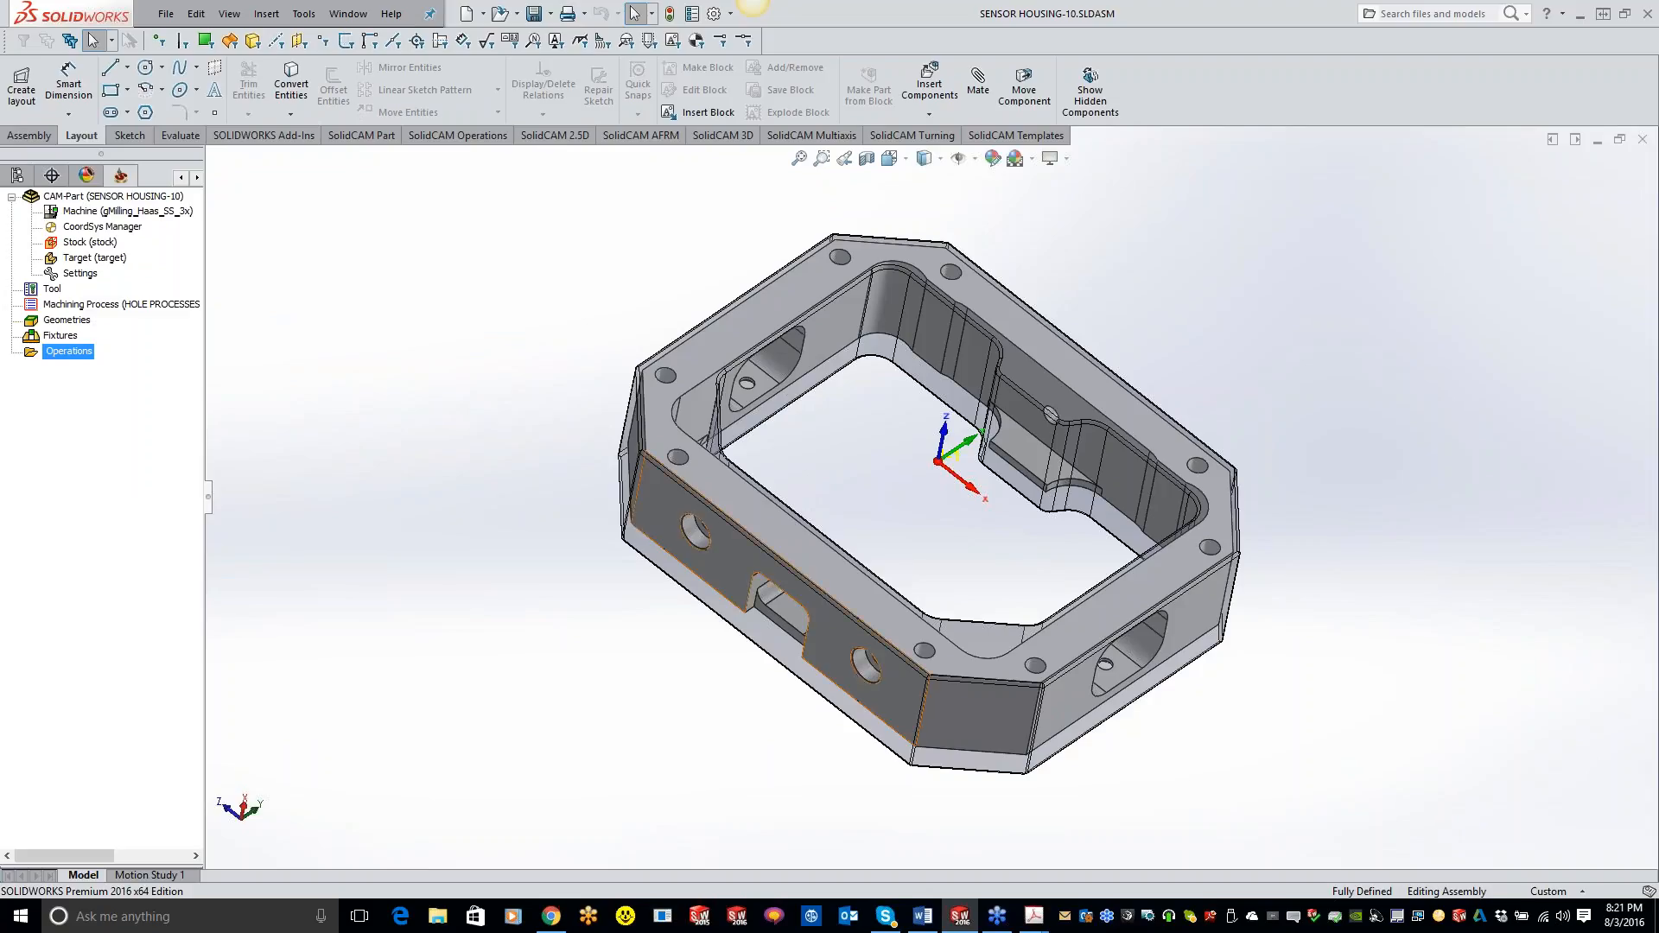
middle_drag(515, 489, 471, 437)
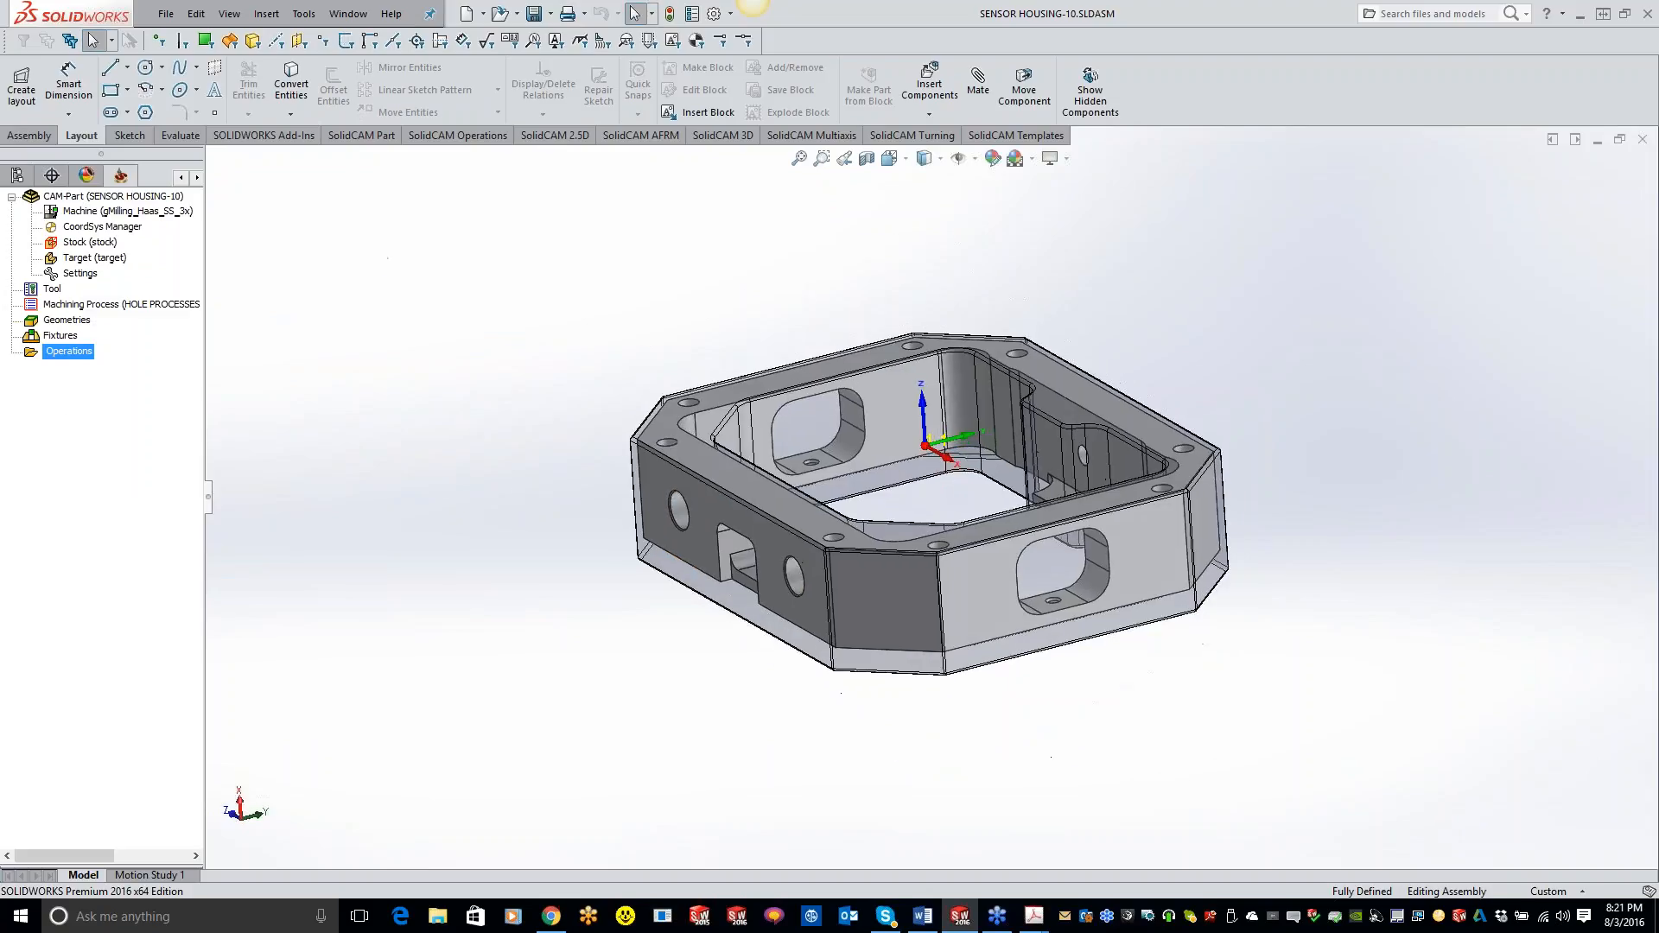
right_click(67, 349)
mouse_move(122, 380)
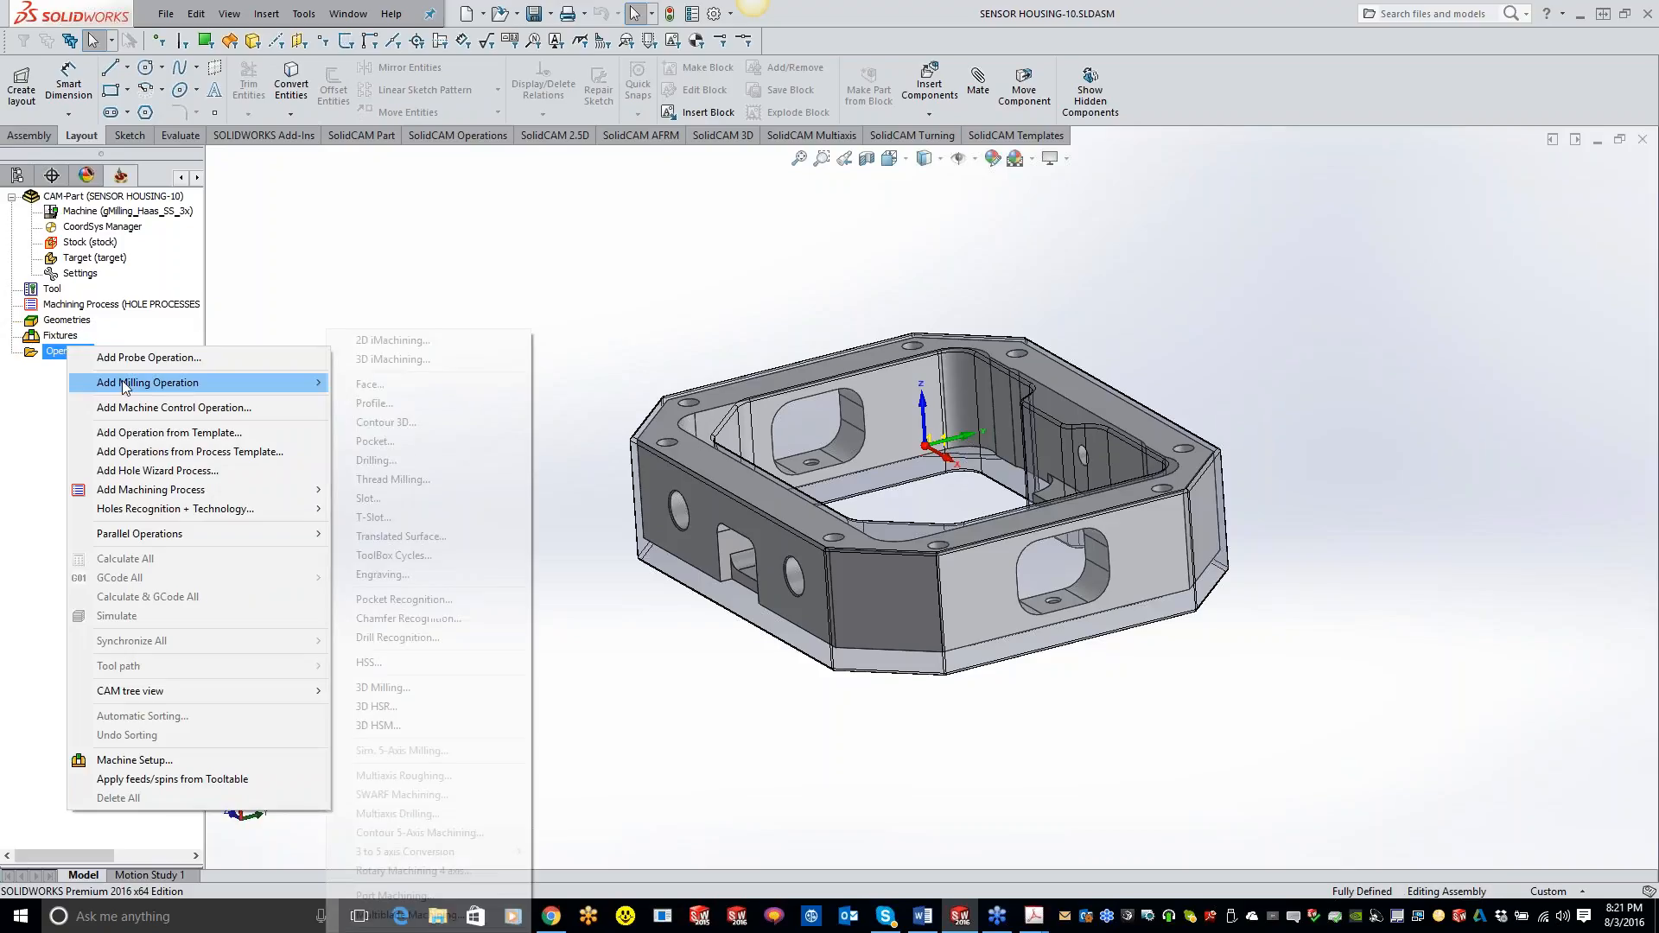
click(375, 341)
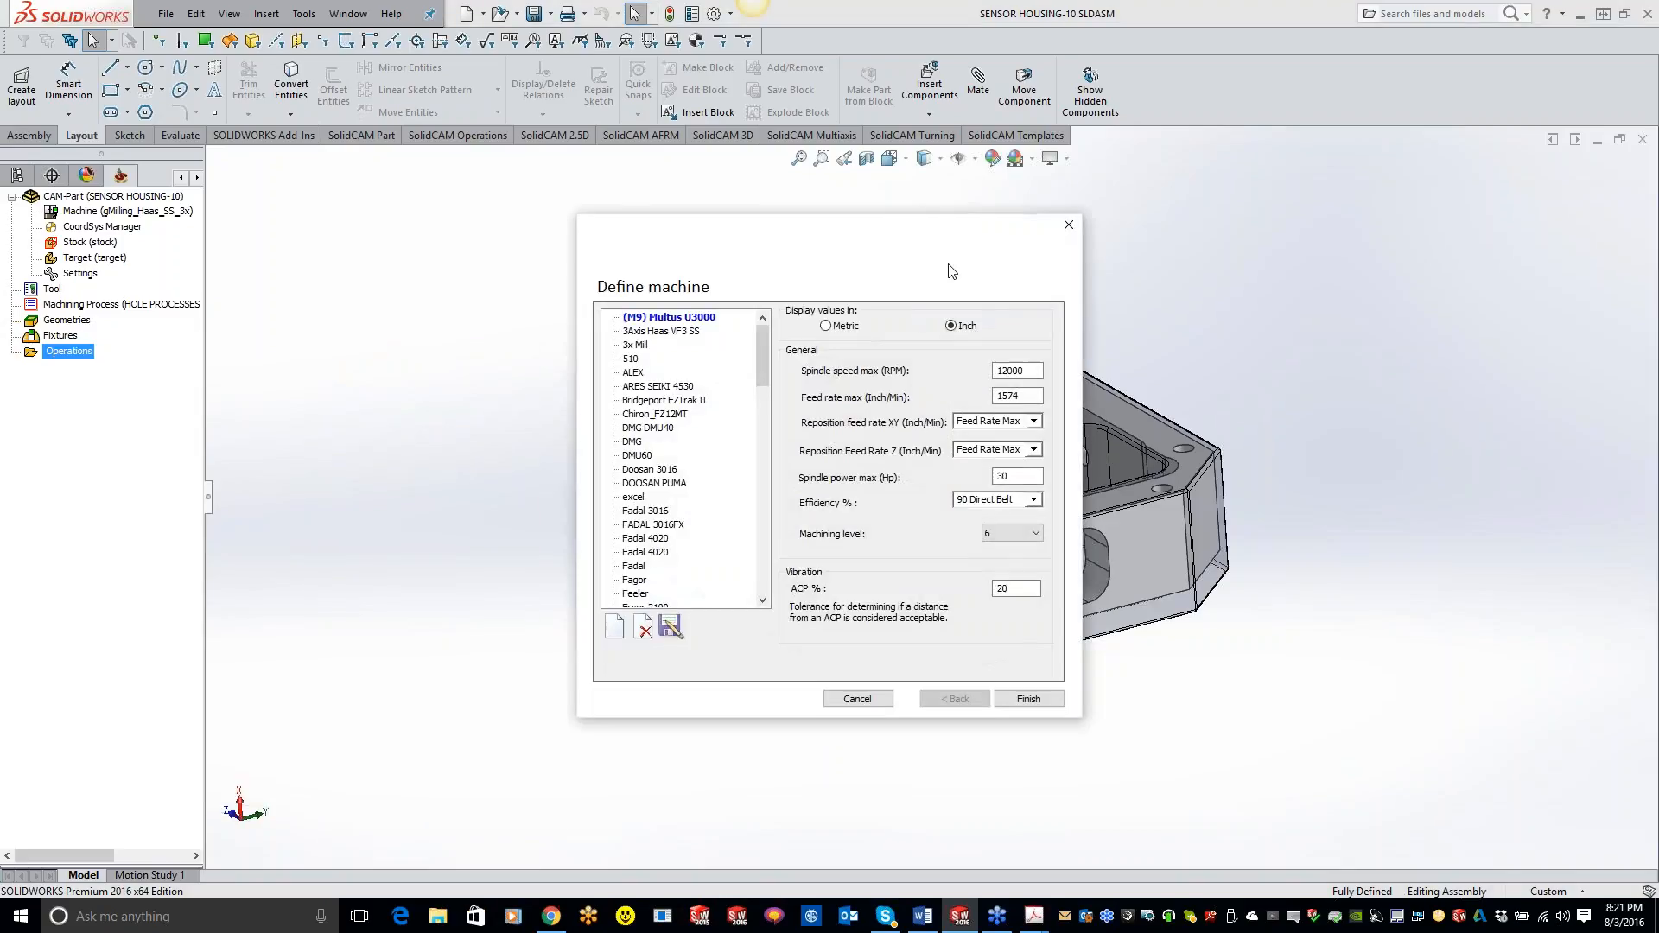
key(Escape)
Add a Profile milling operation and define Mac coordinate system 2 for it on the side face around the rounded window, accepting default machining levels.
right_click(87, 353)
mouse_move(124, 391)
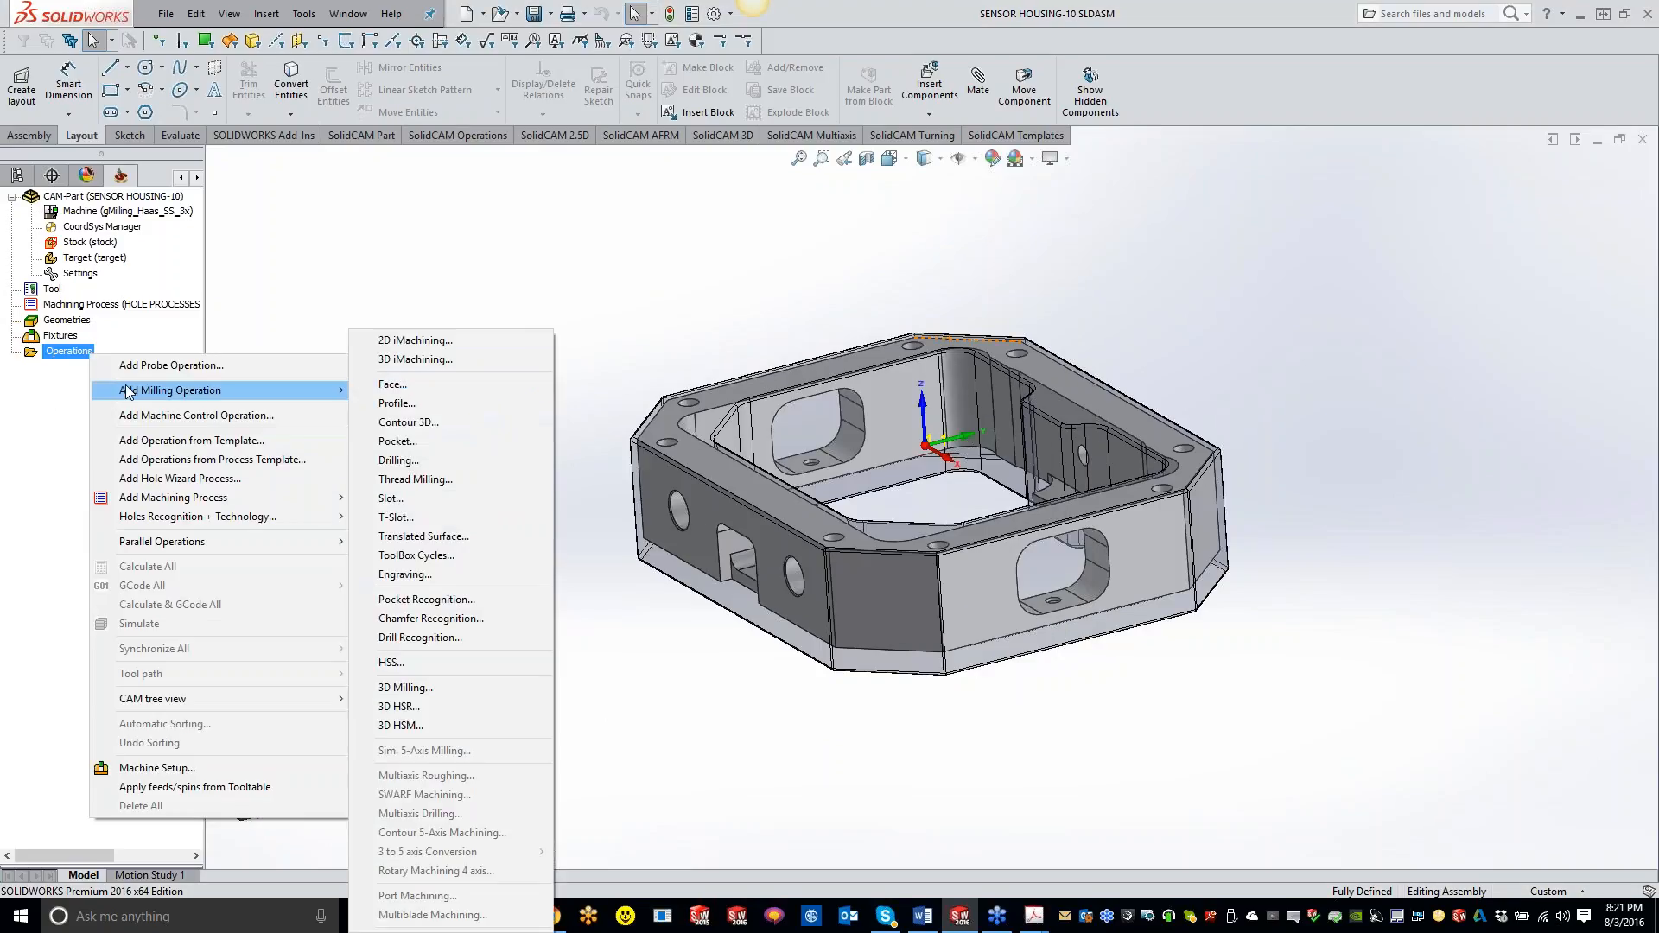
click(408, 397)
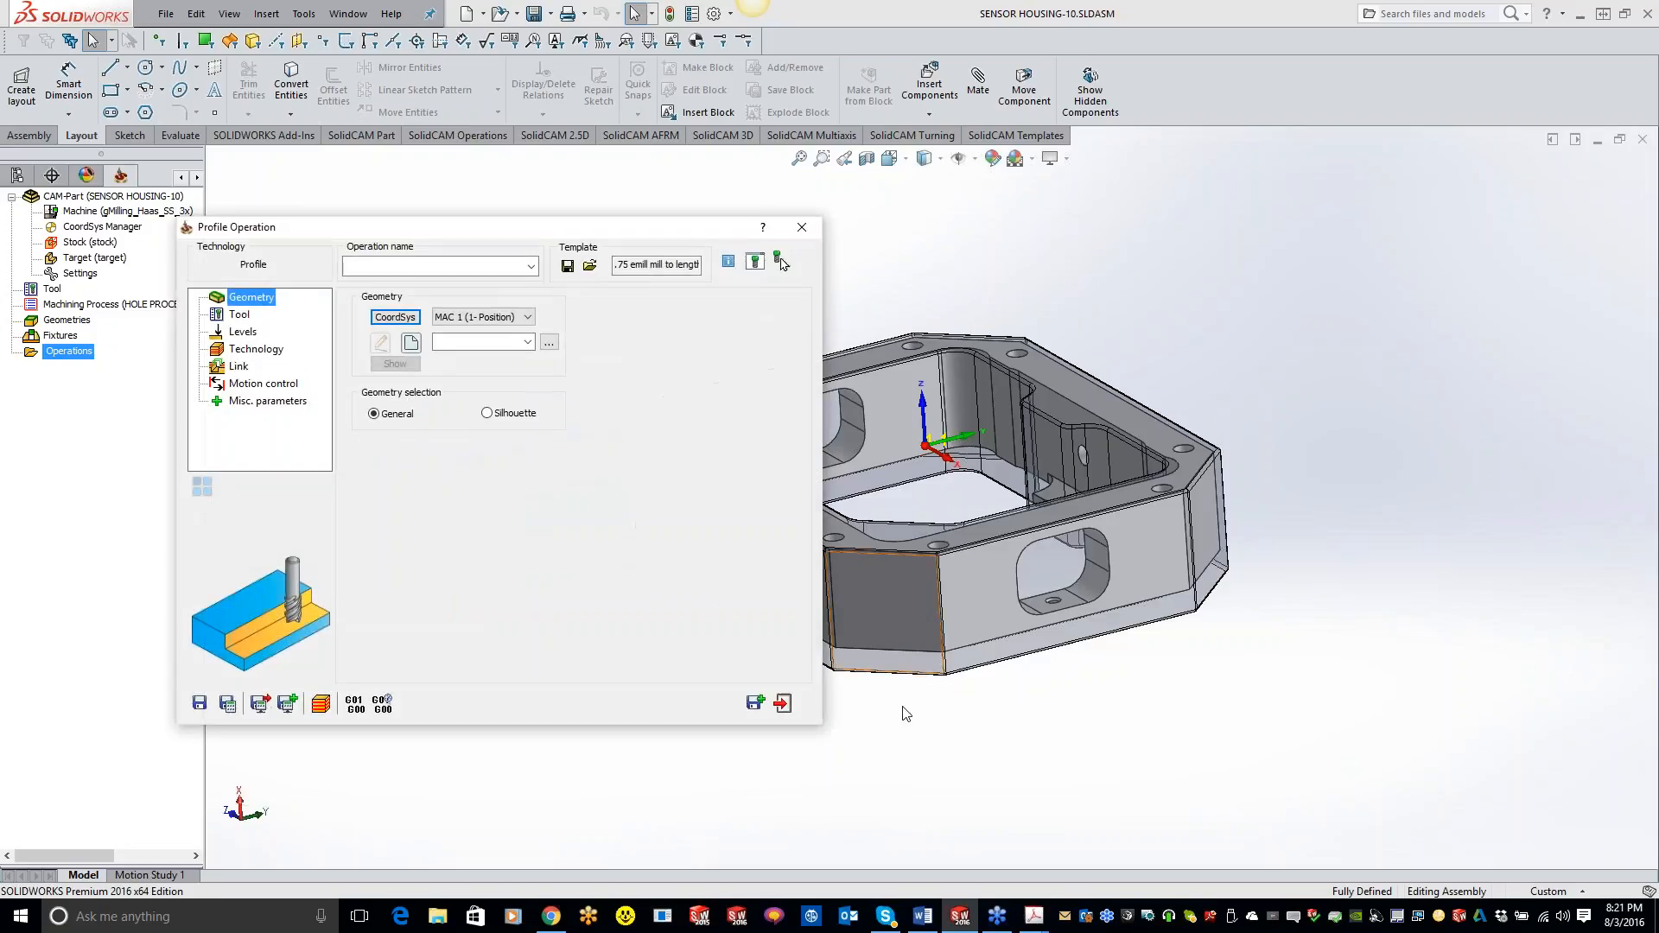
scroll(937, 518, up, 1)
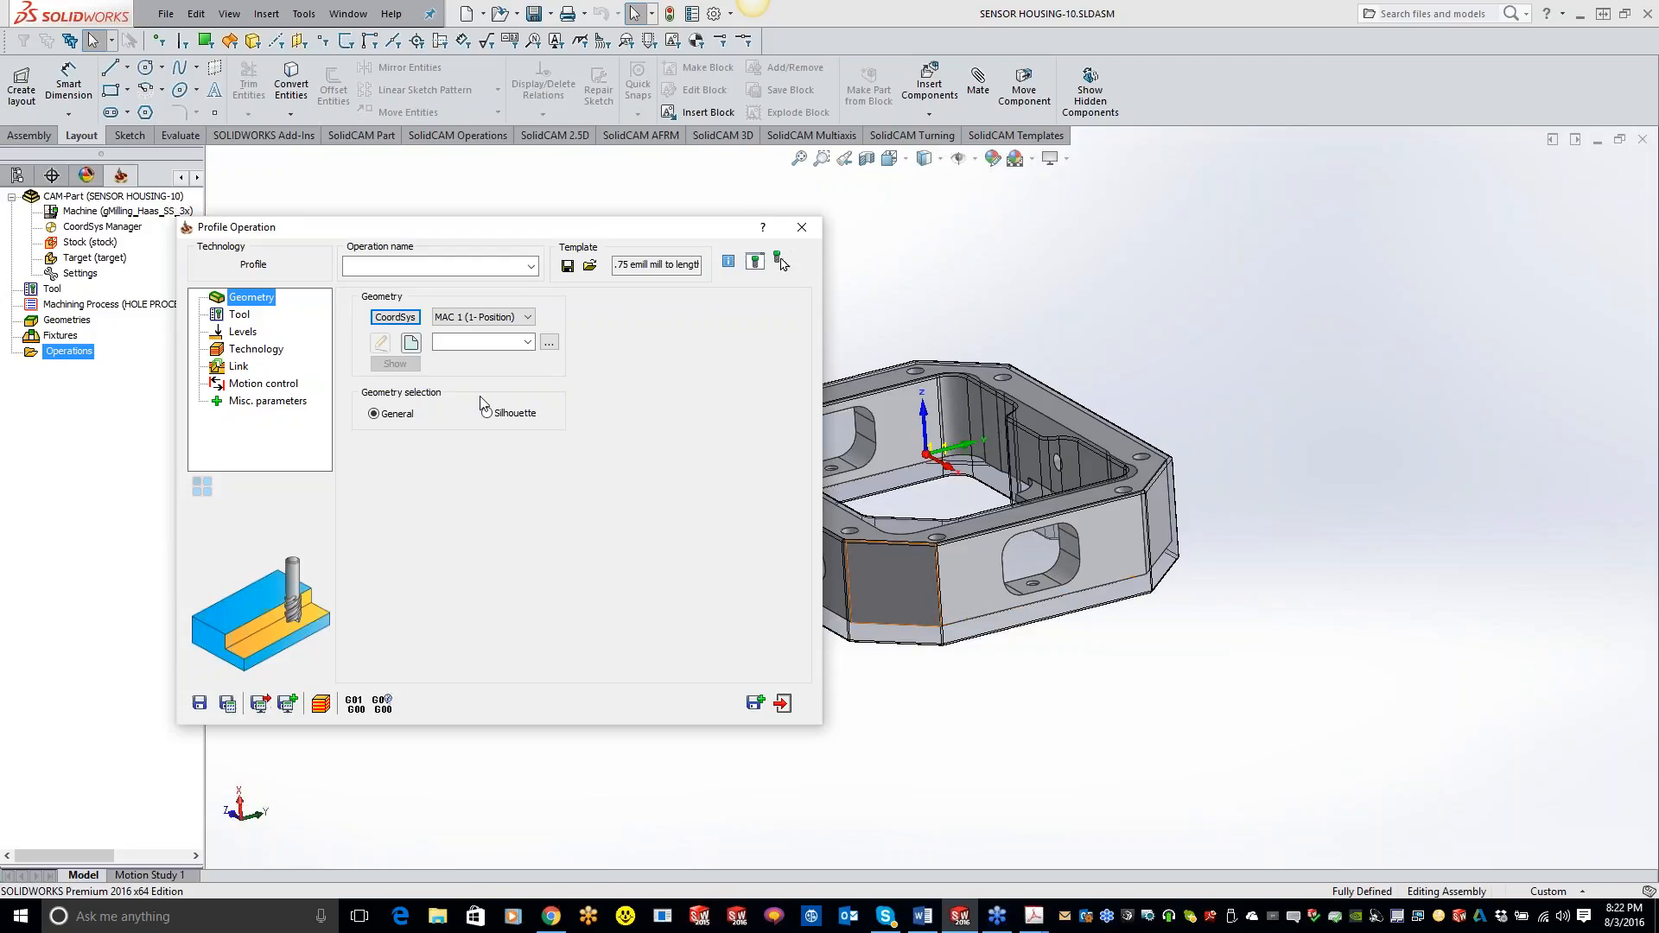
click(394, 318)
click(119, 511)
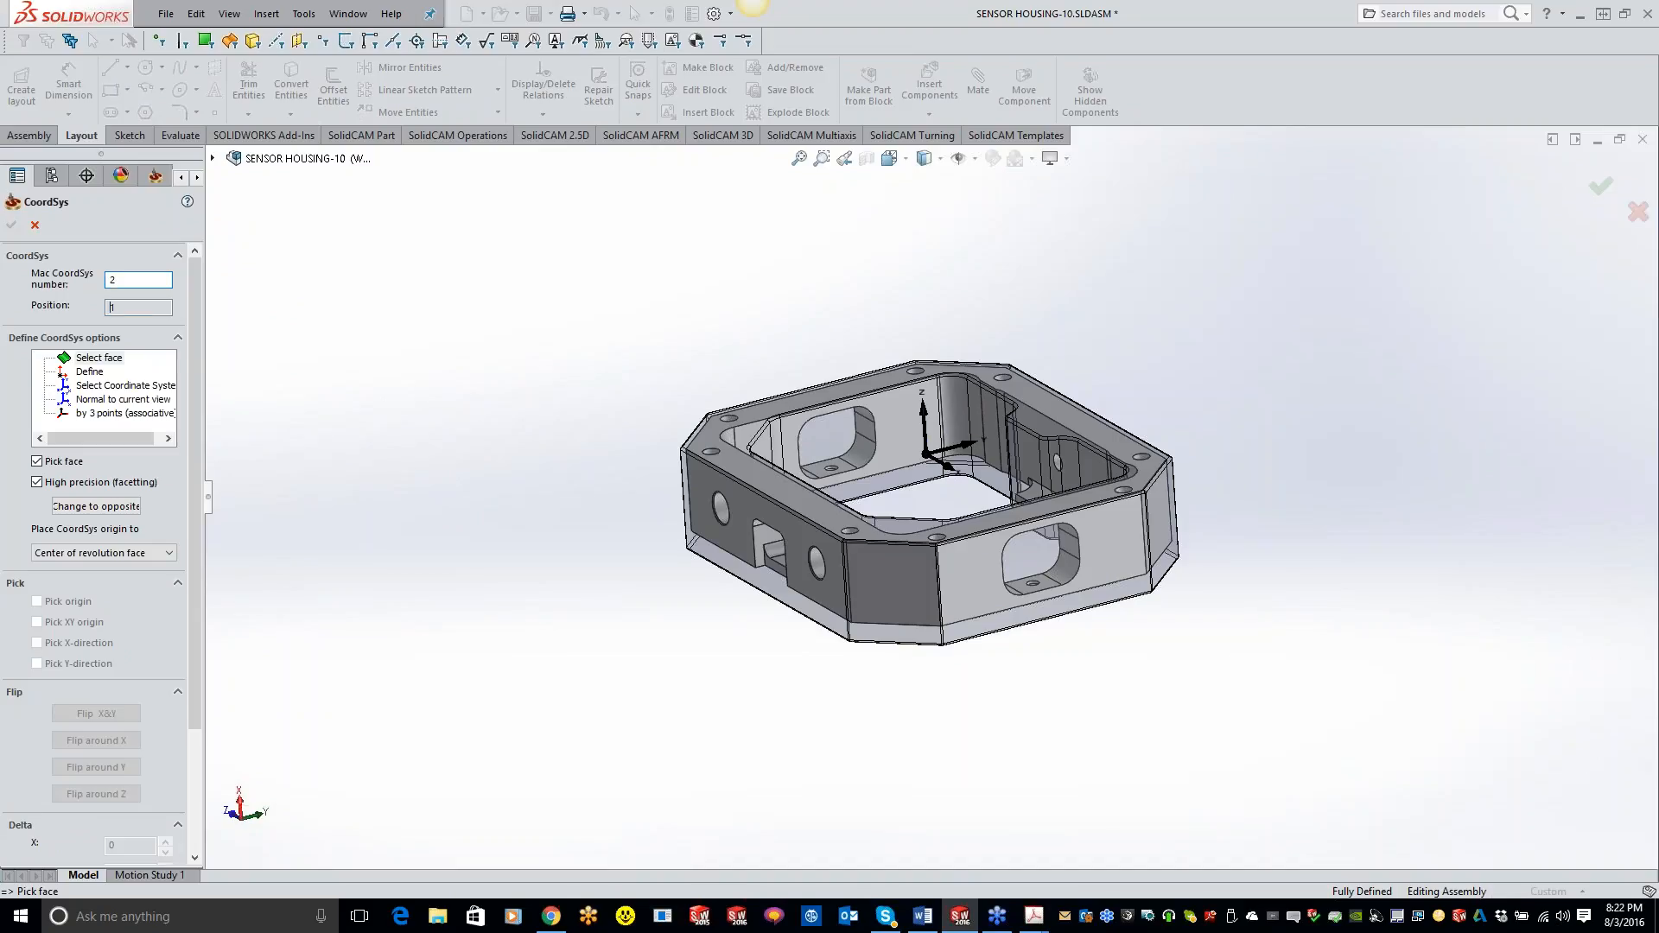
click(1020, 553)
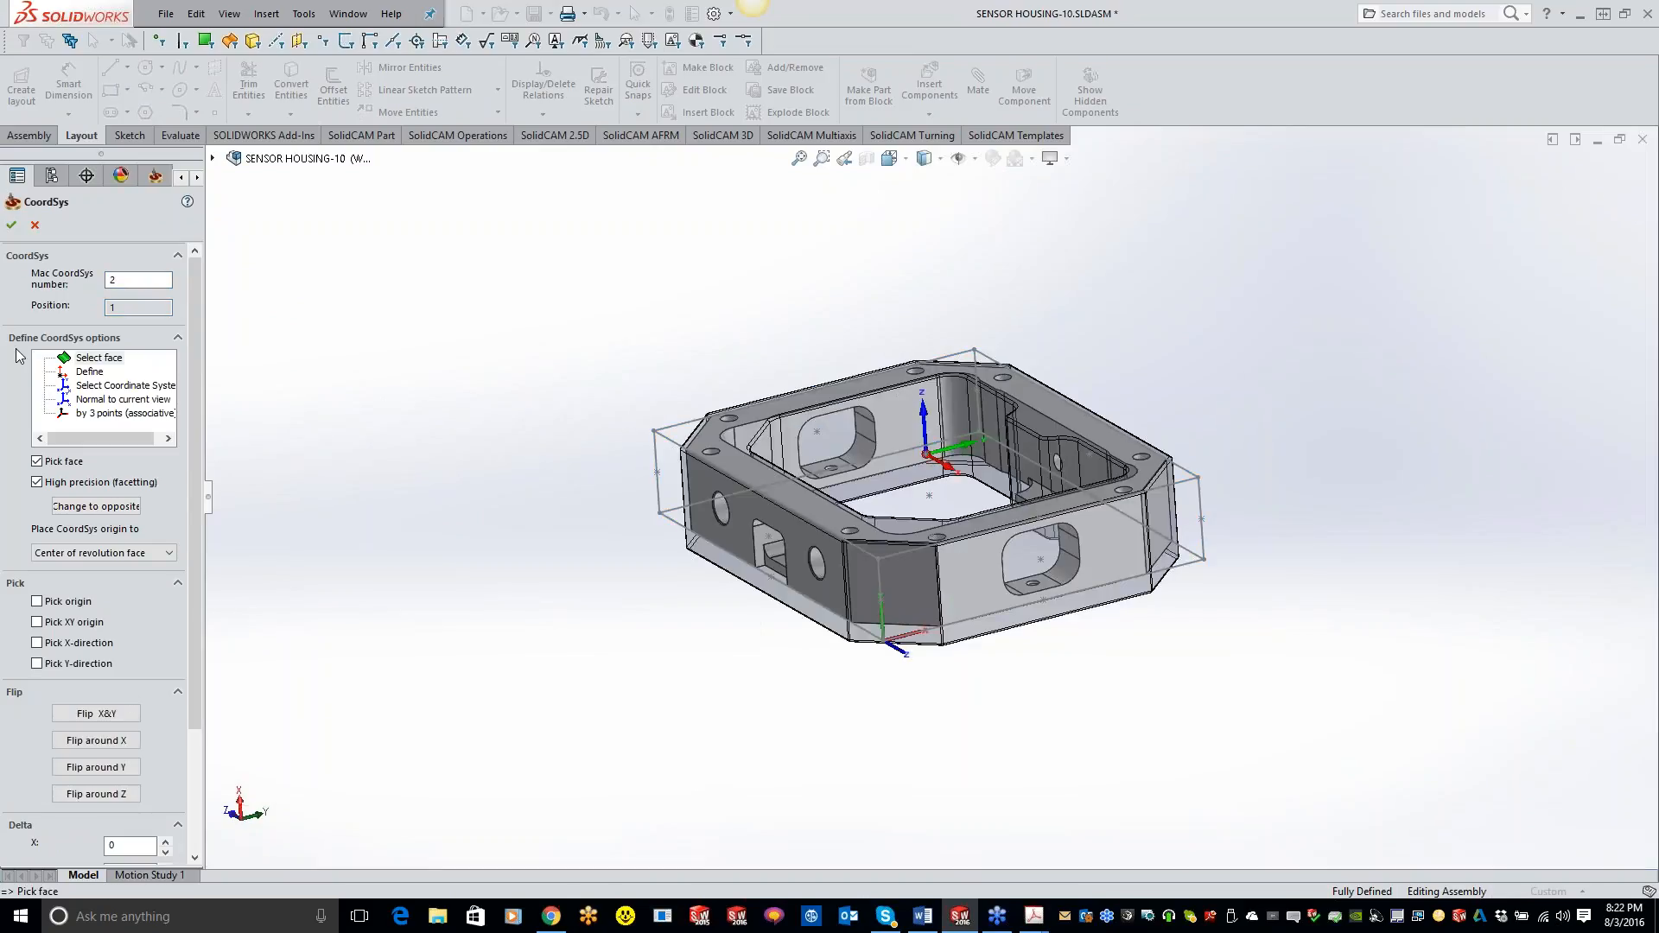
click(12, 226)
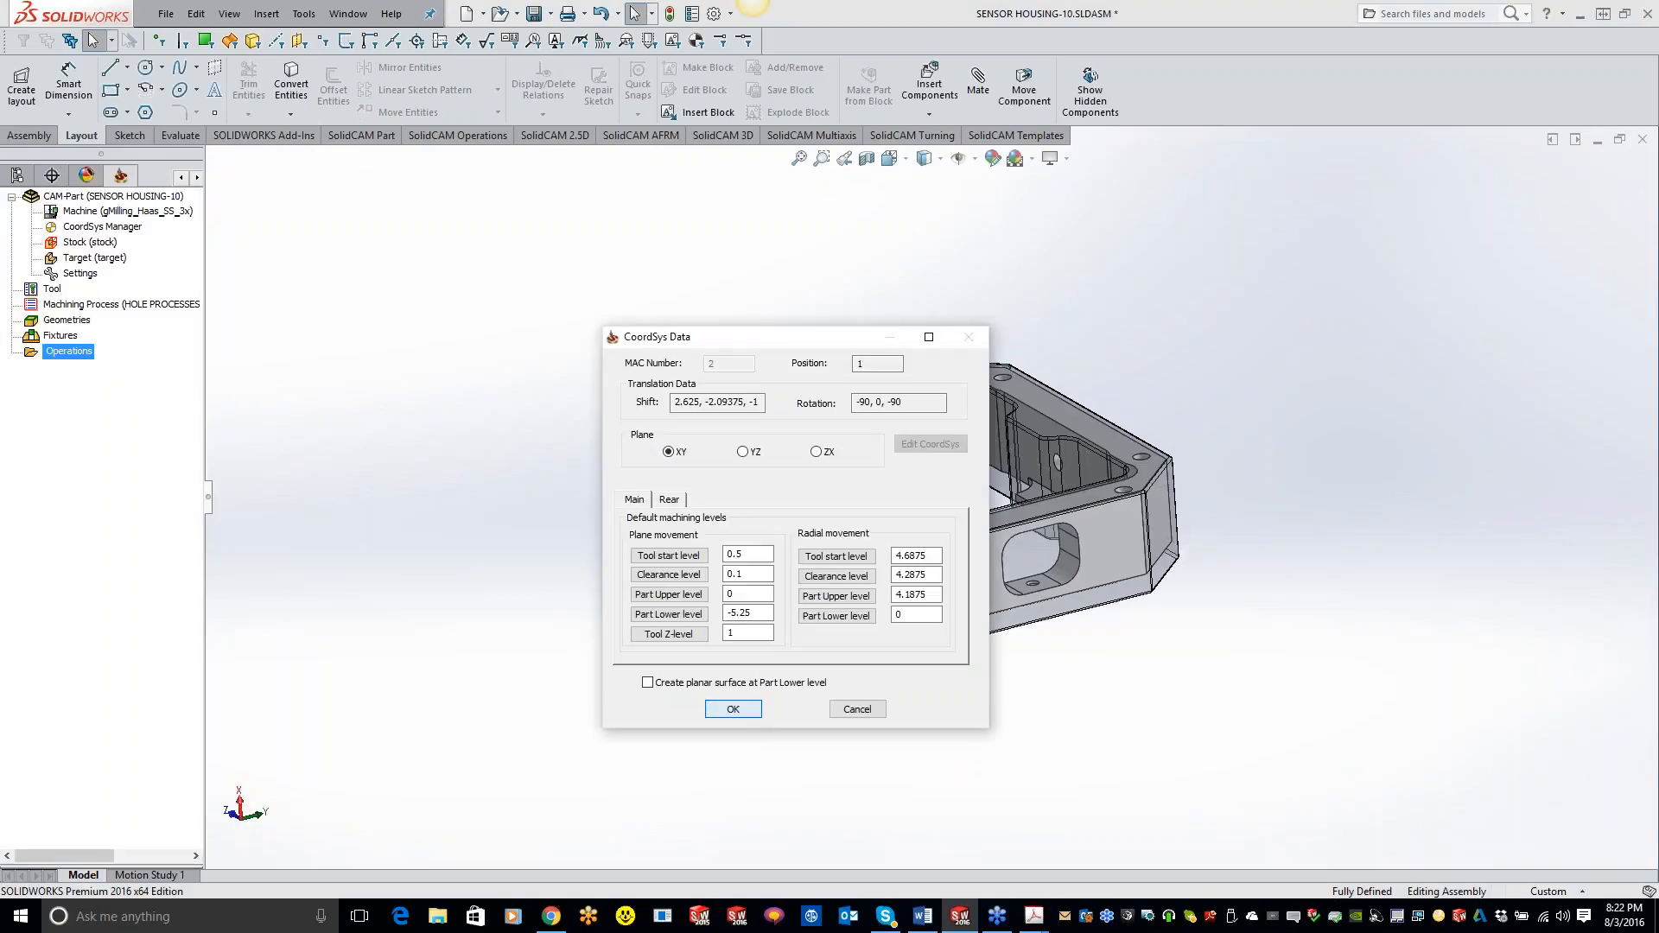
click(733, 708)
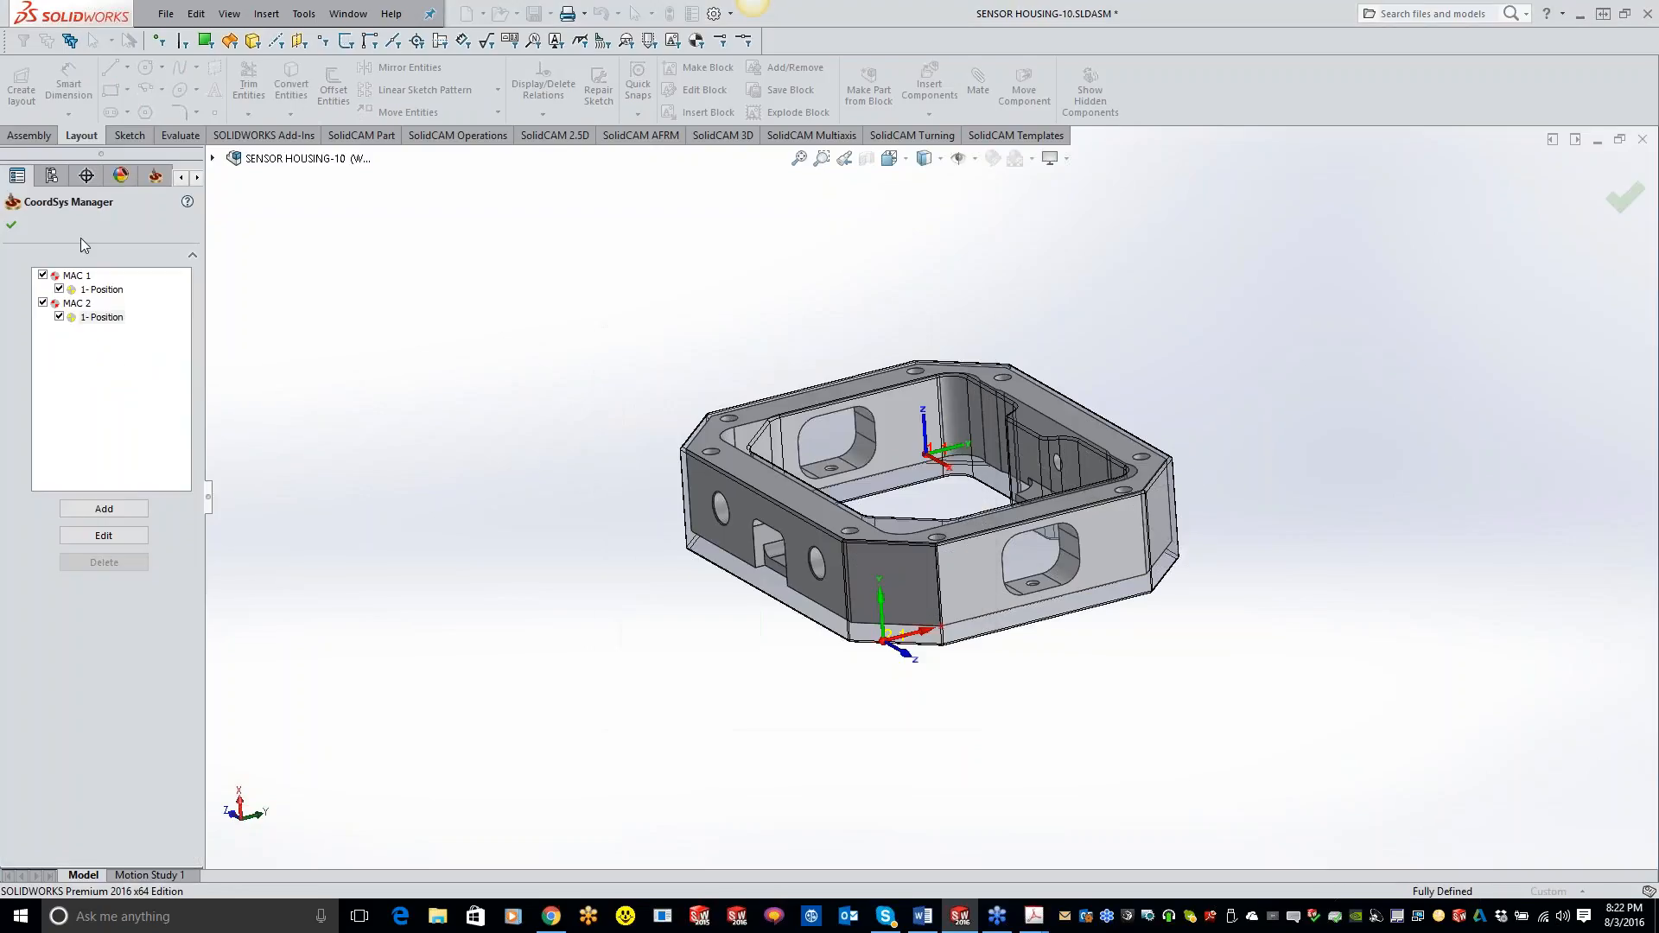
click(11, 226)
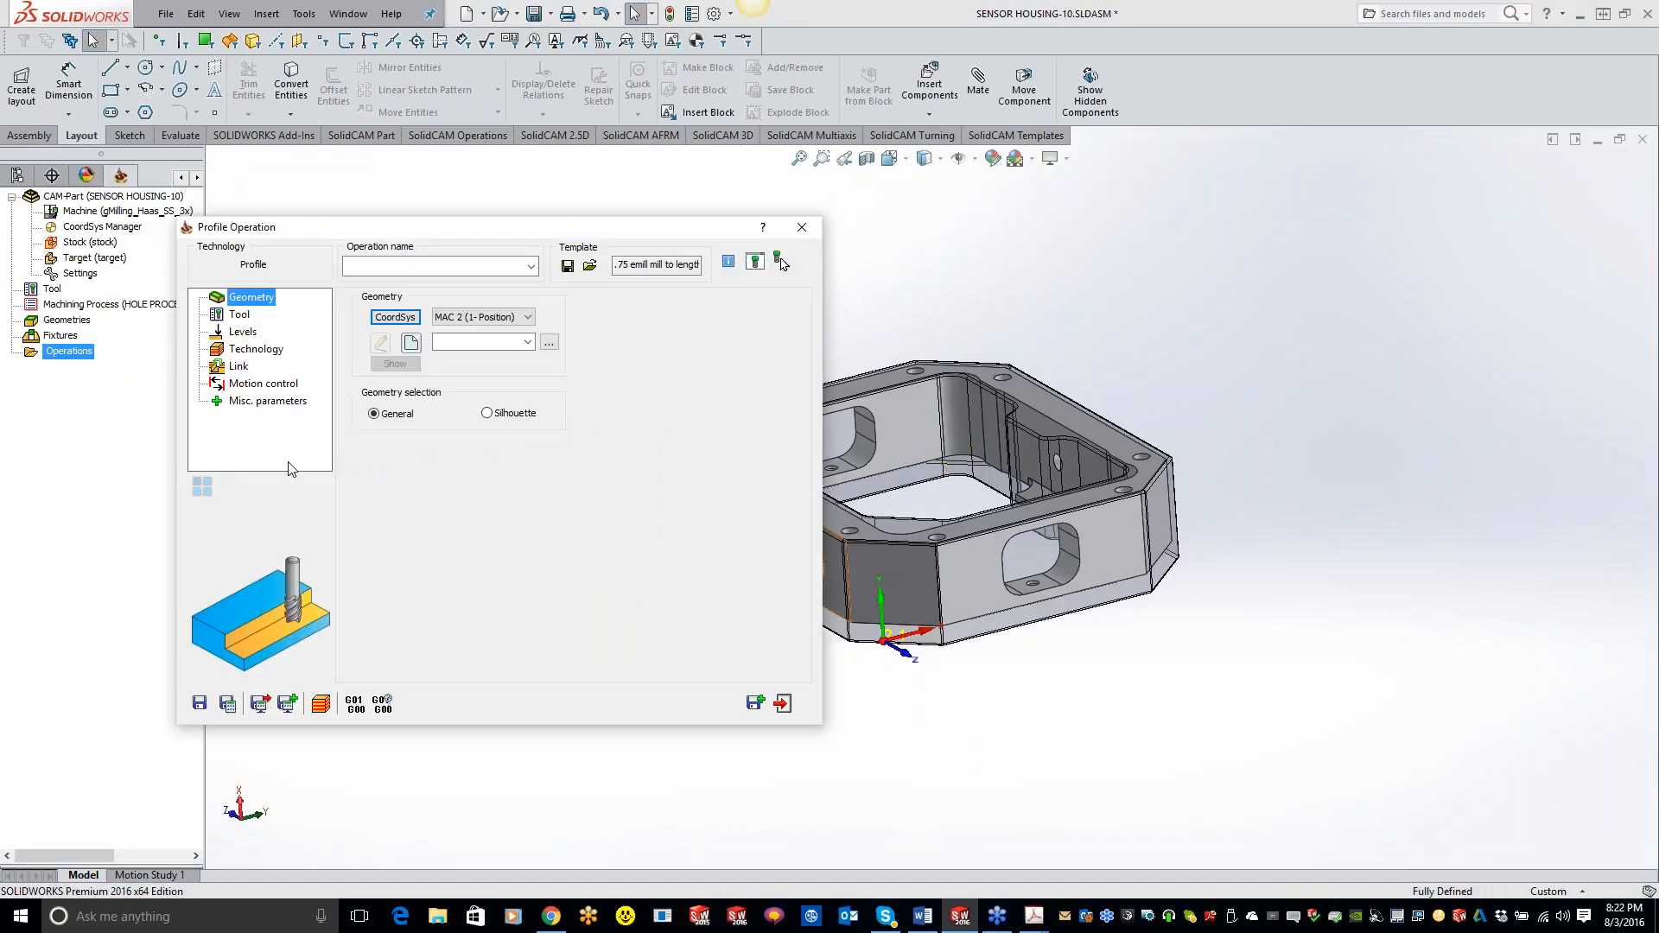
Define the profile's contour geometry around the rounded side window, chaining from its lower edge with Curve propagation.
click(410, 345)
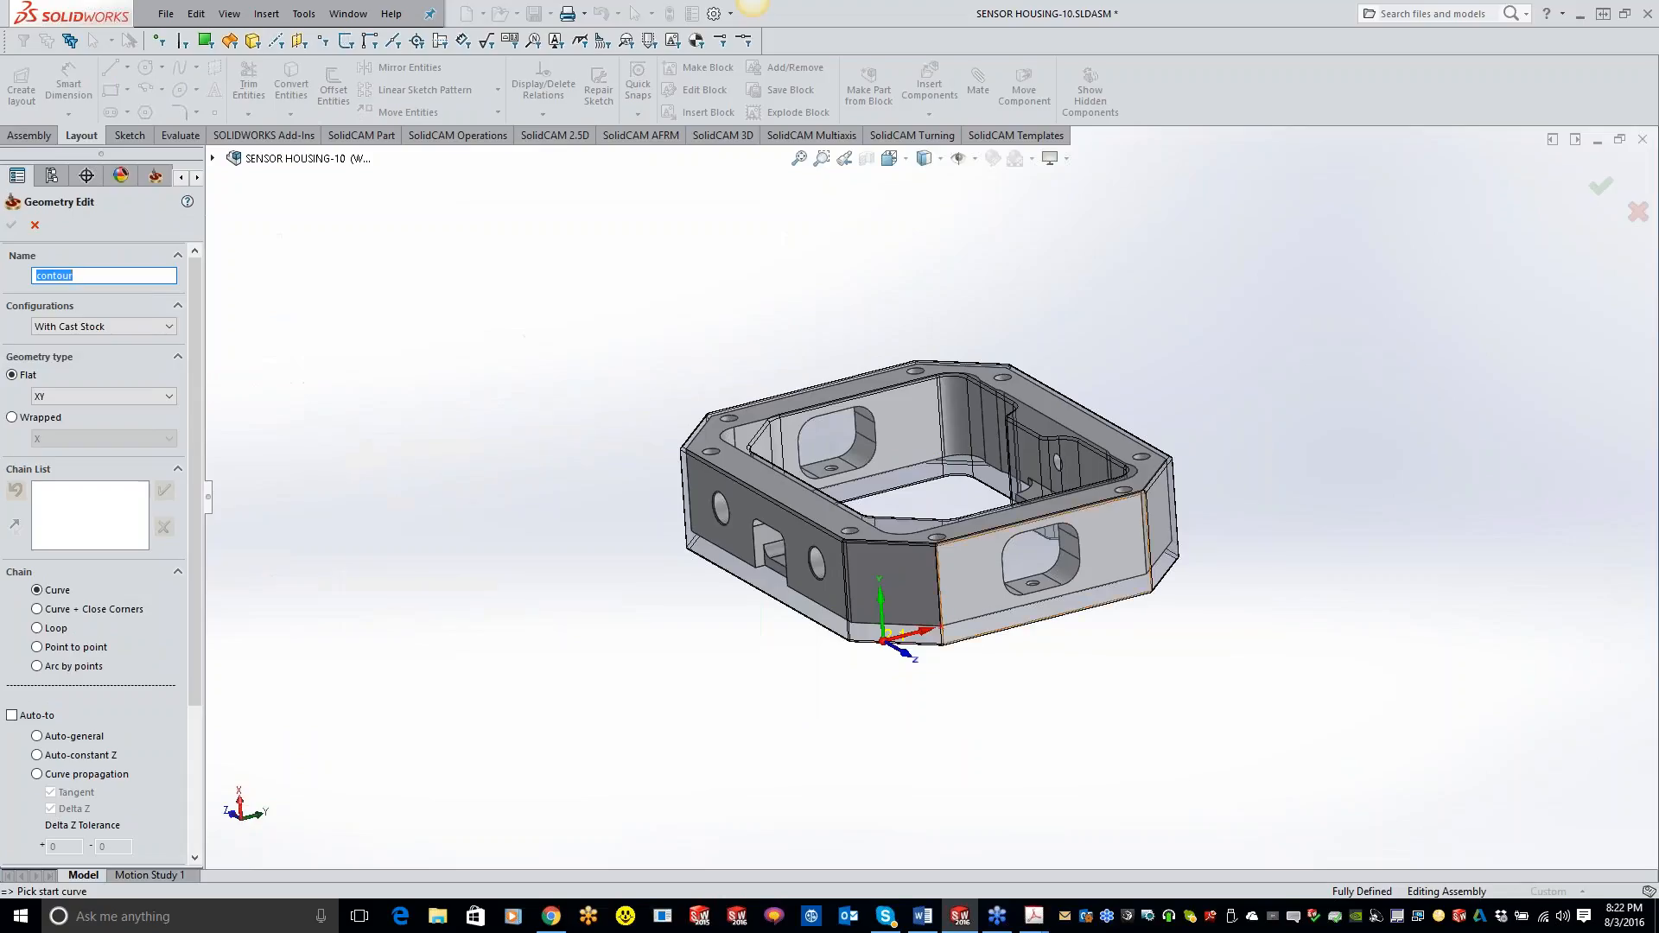
click(1047, 589)
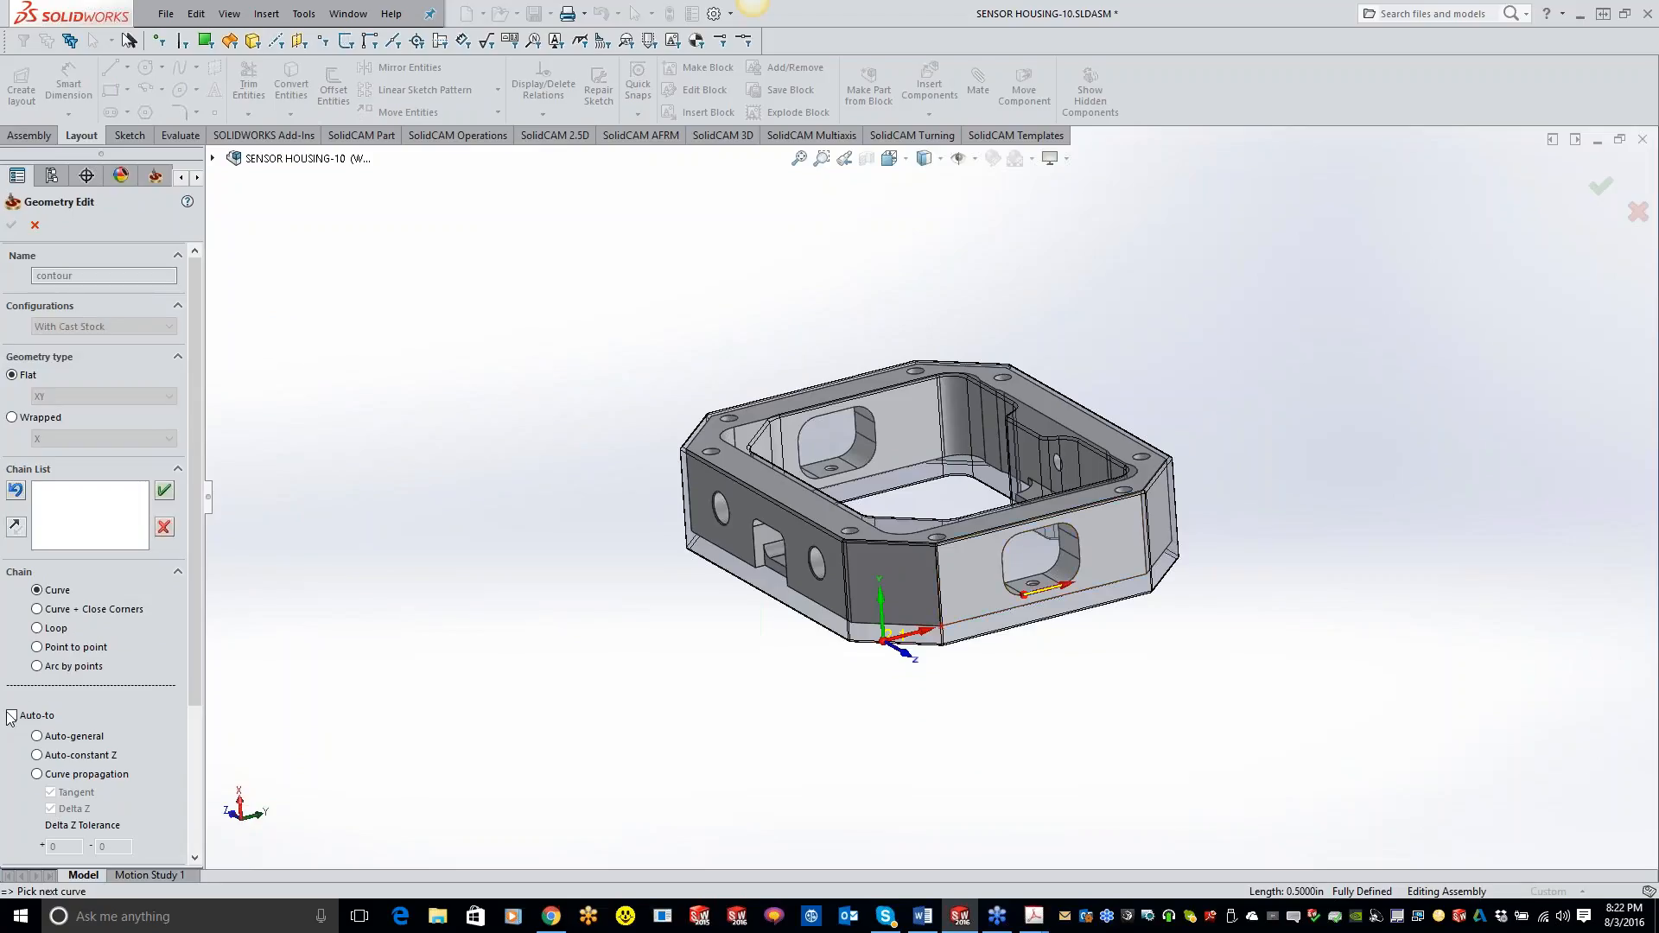
click(37, 775)
click(11, 225)
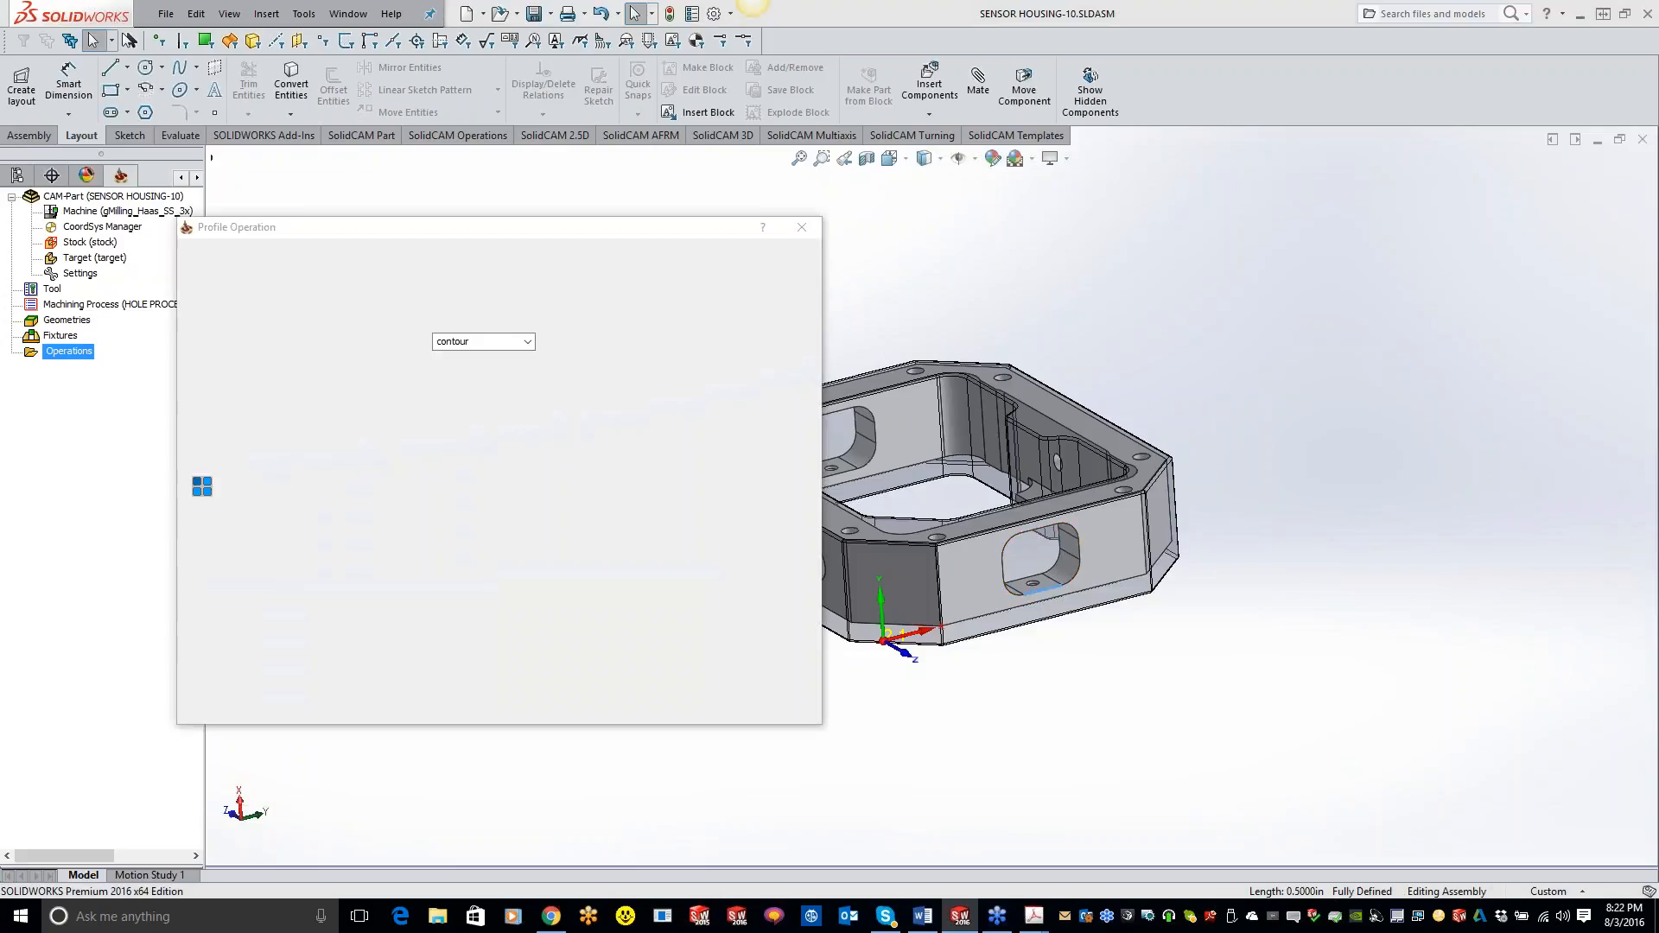
Add a new 0.25 inch end mill to the tool table and assign it to the profile operation.
click(252, 318)
click(444, 541)
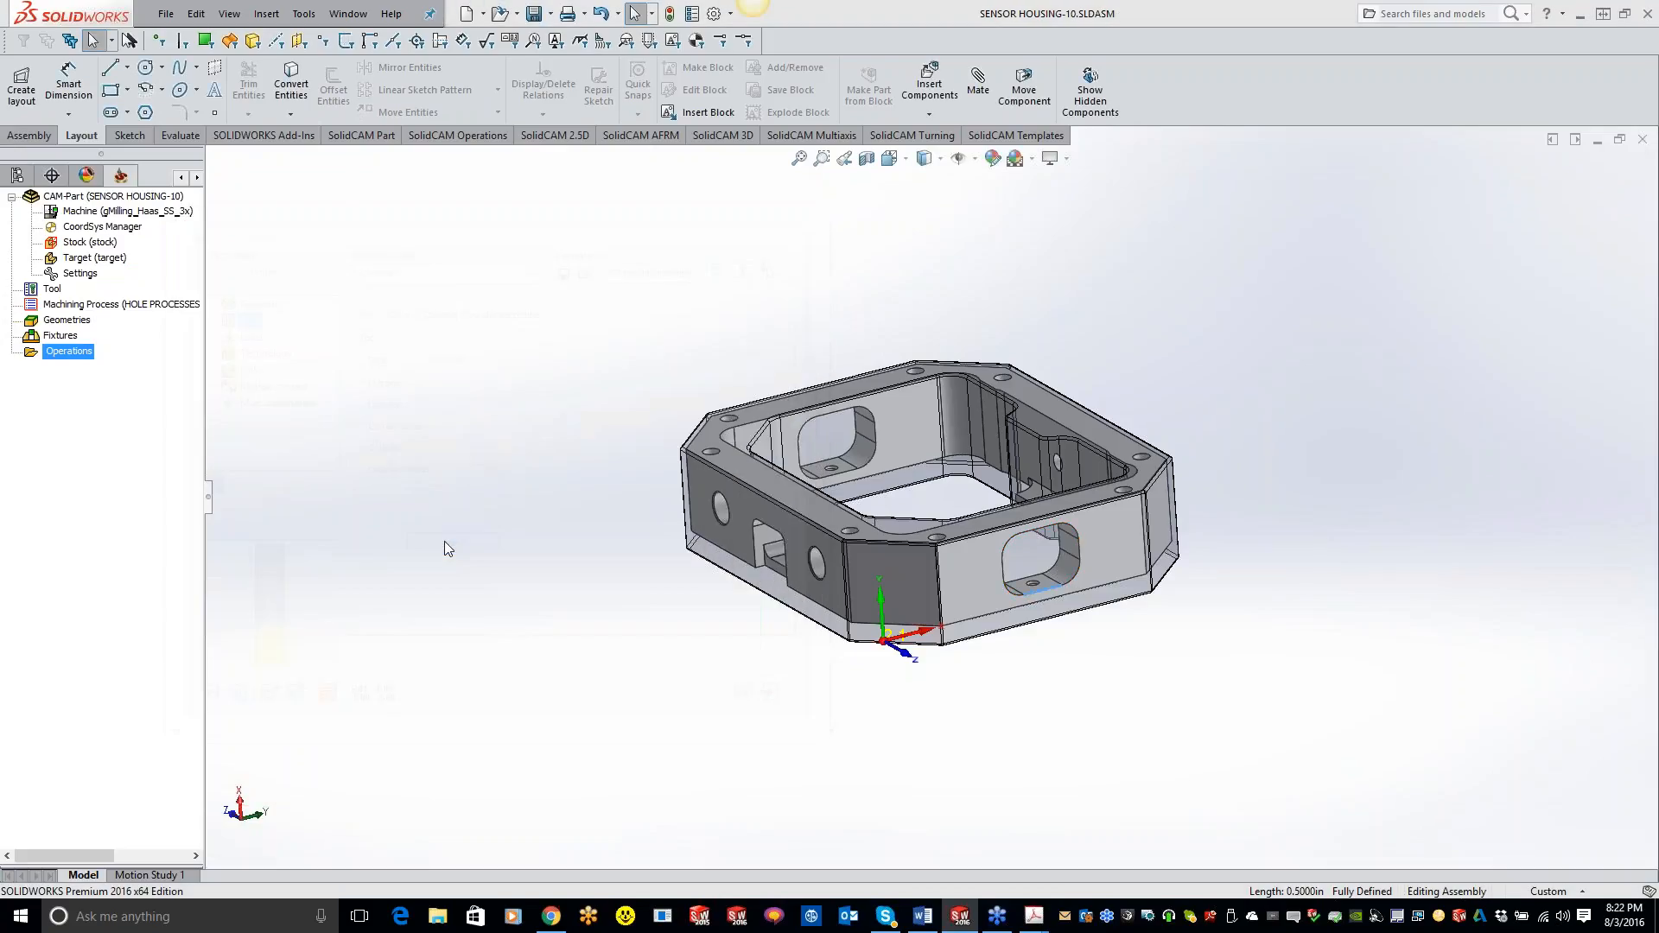
click(736, 643)
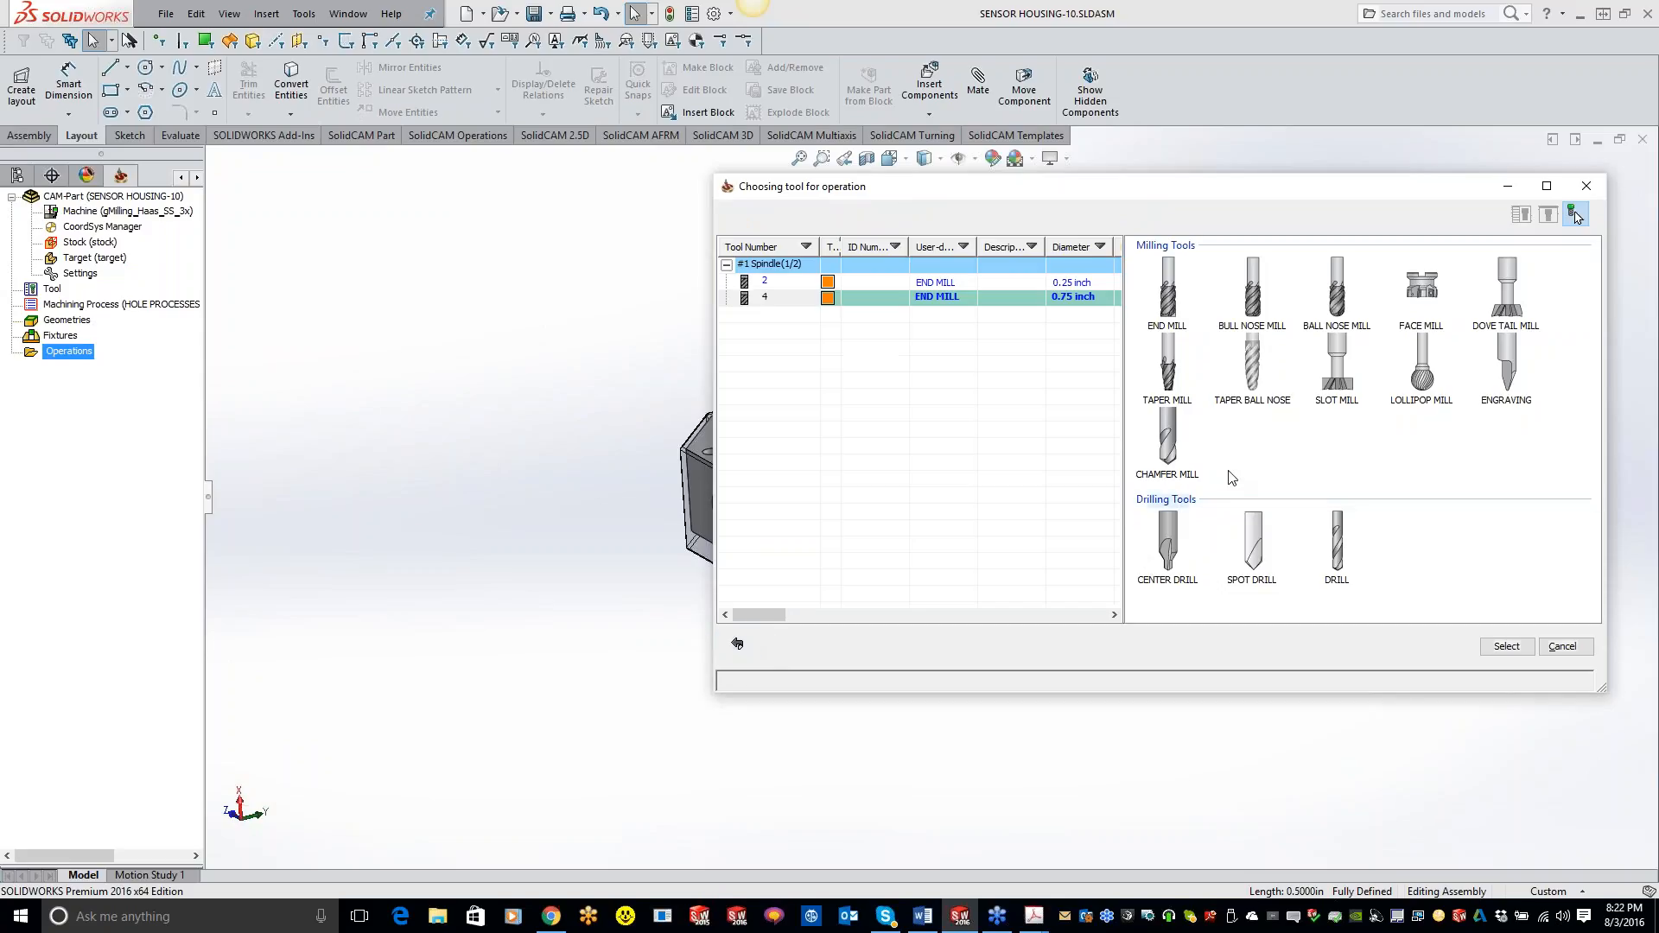
click(1163, 282)
click(1517, 654)
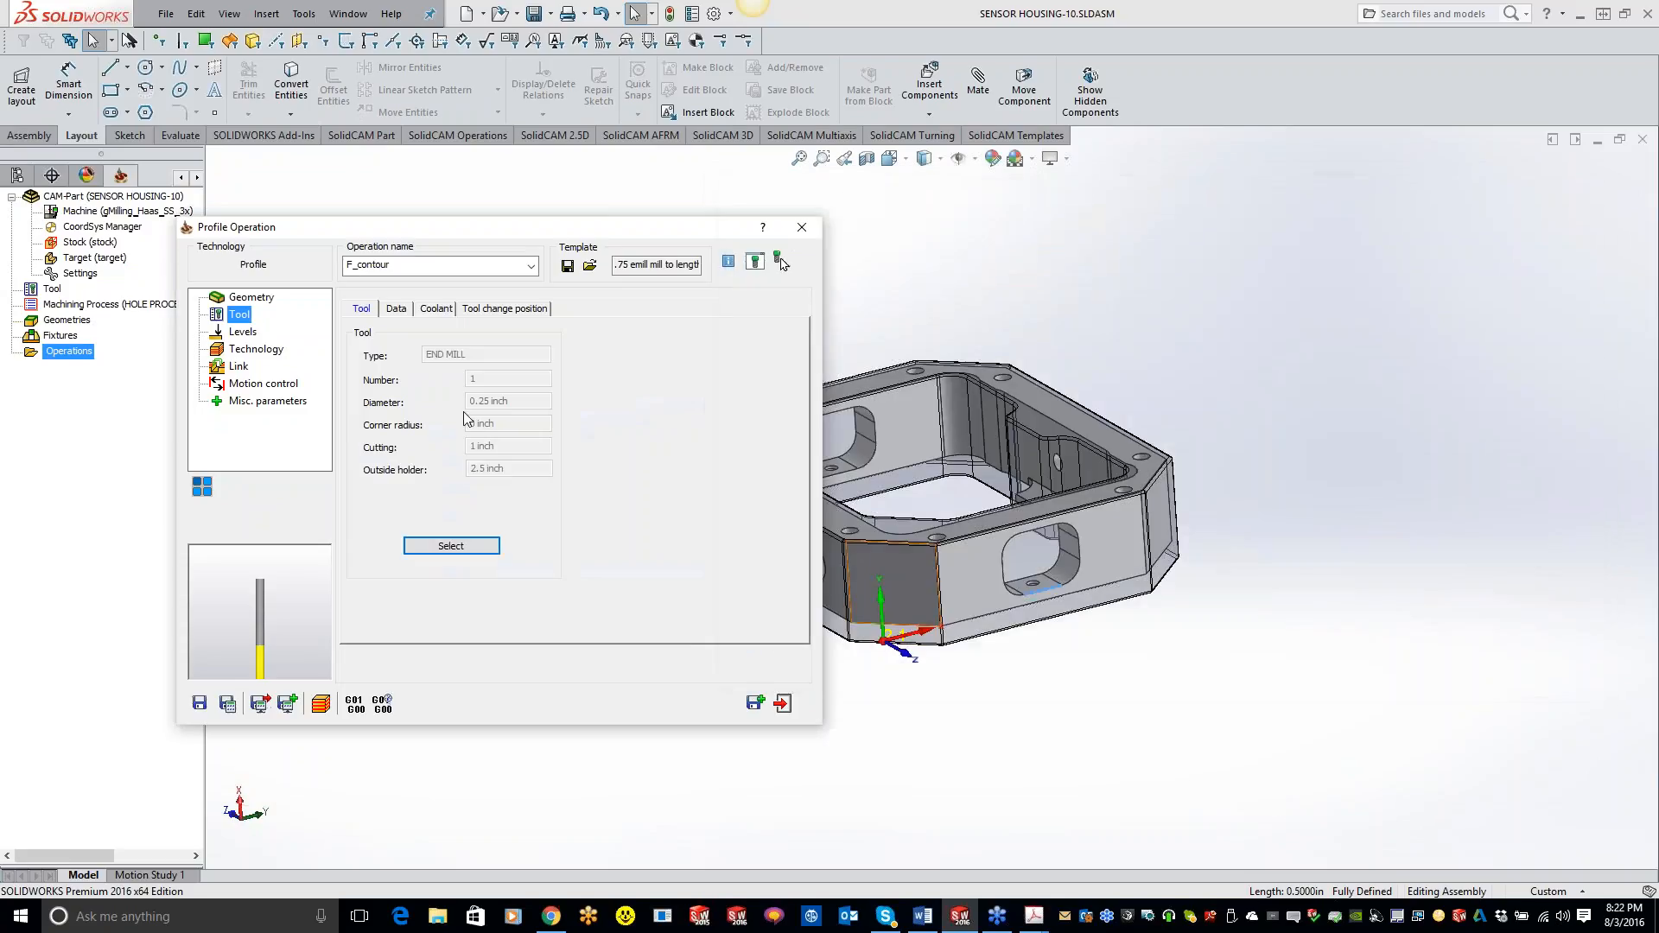
Pick the milling levels from the model: upper level 0.065 on the outer cast stock and profile depth 0.6 at the inner wall.
click(240, 333)
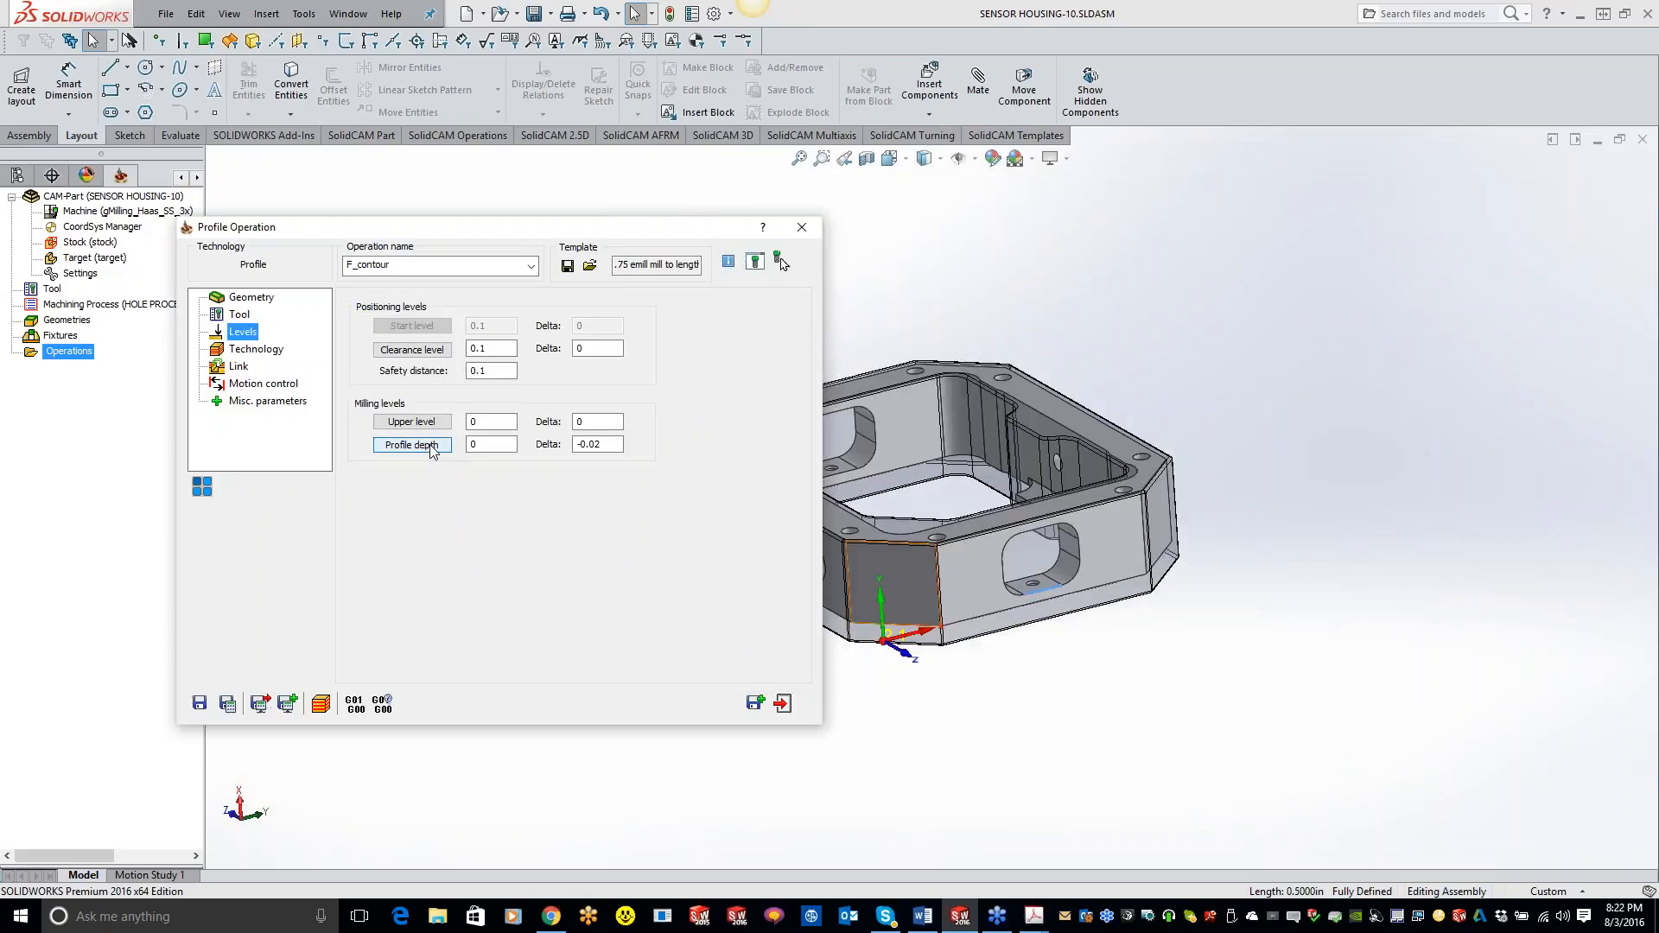
click(412, 422)
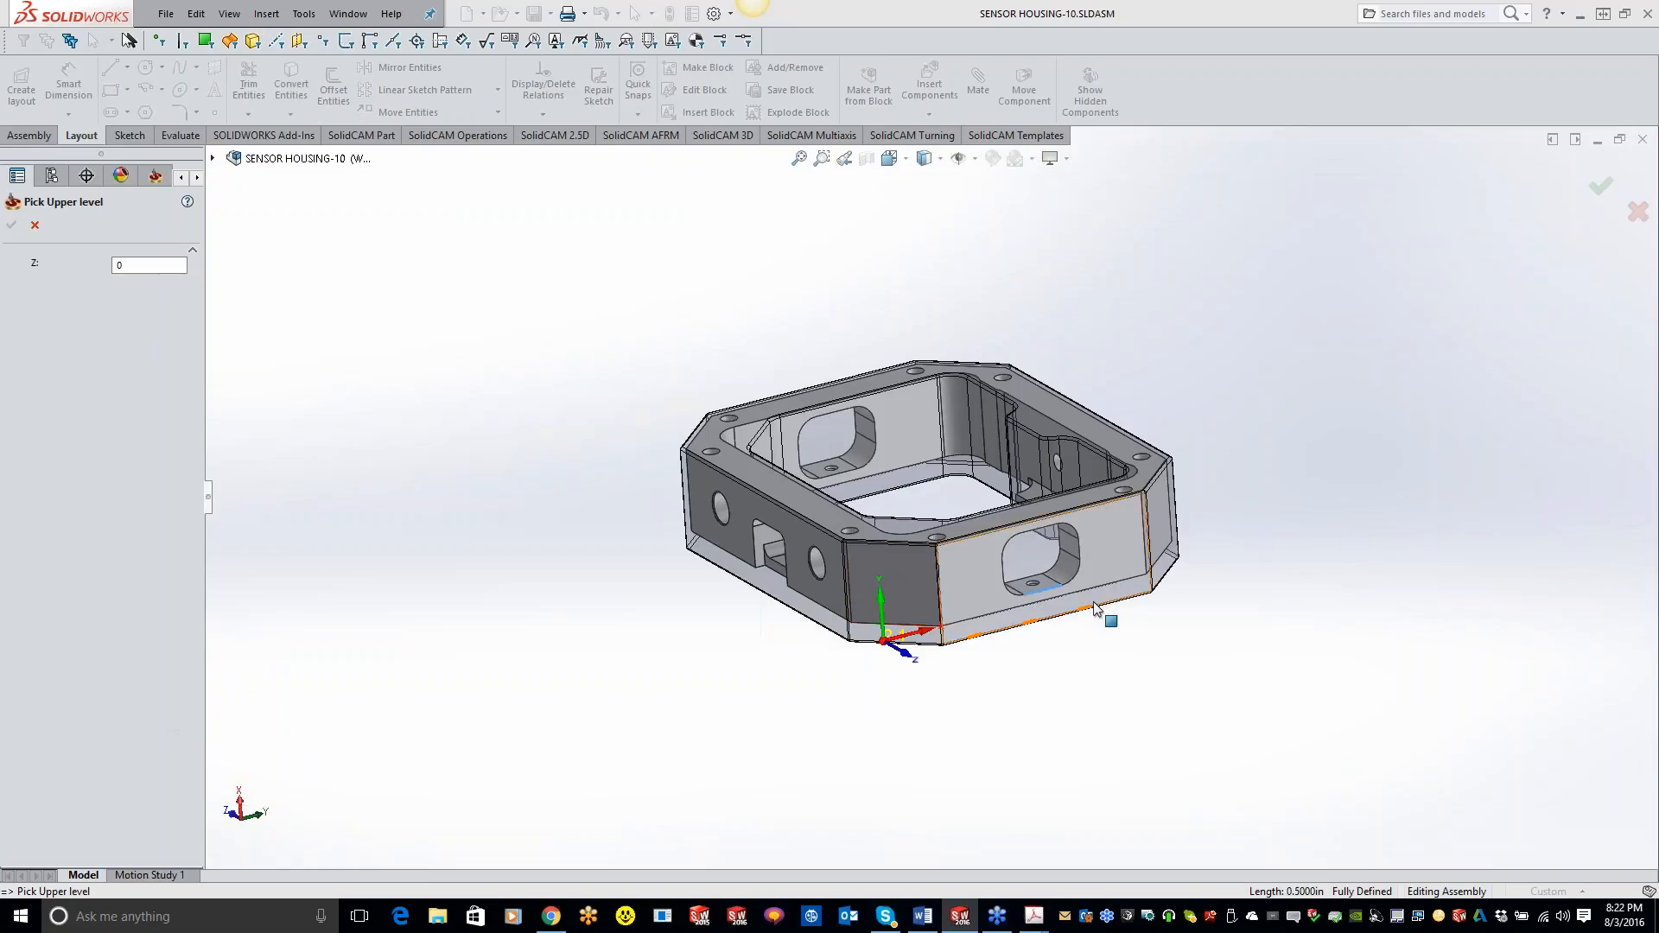
click(1093, 601)
click(11, 227)
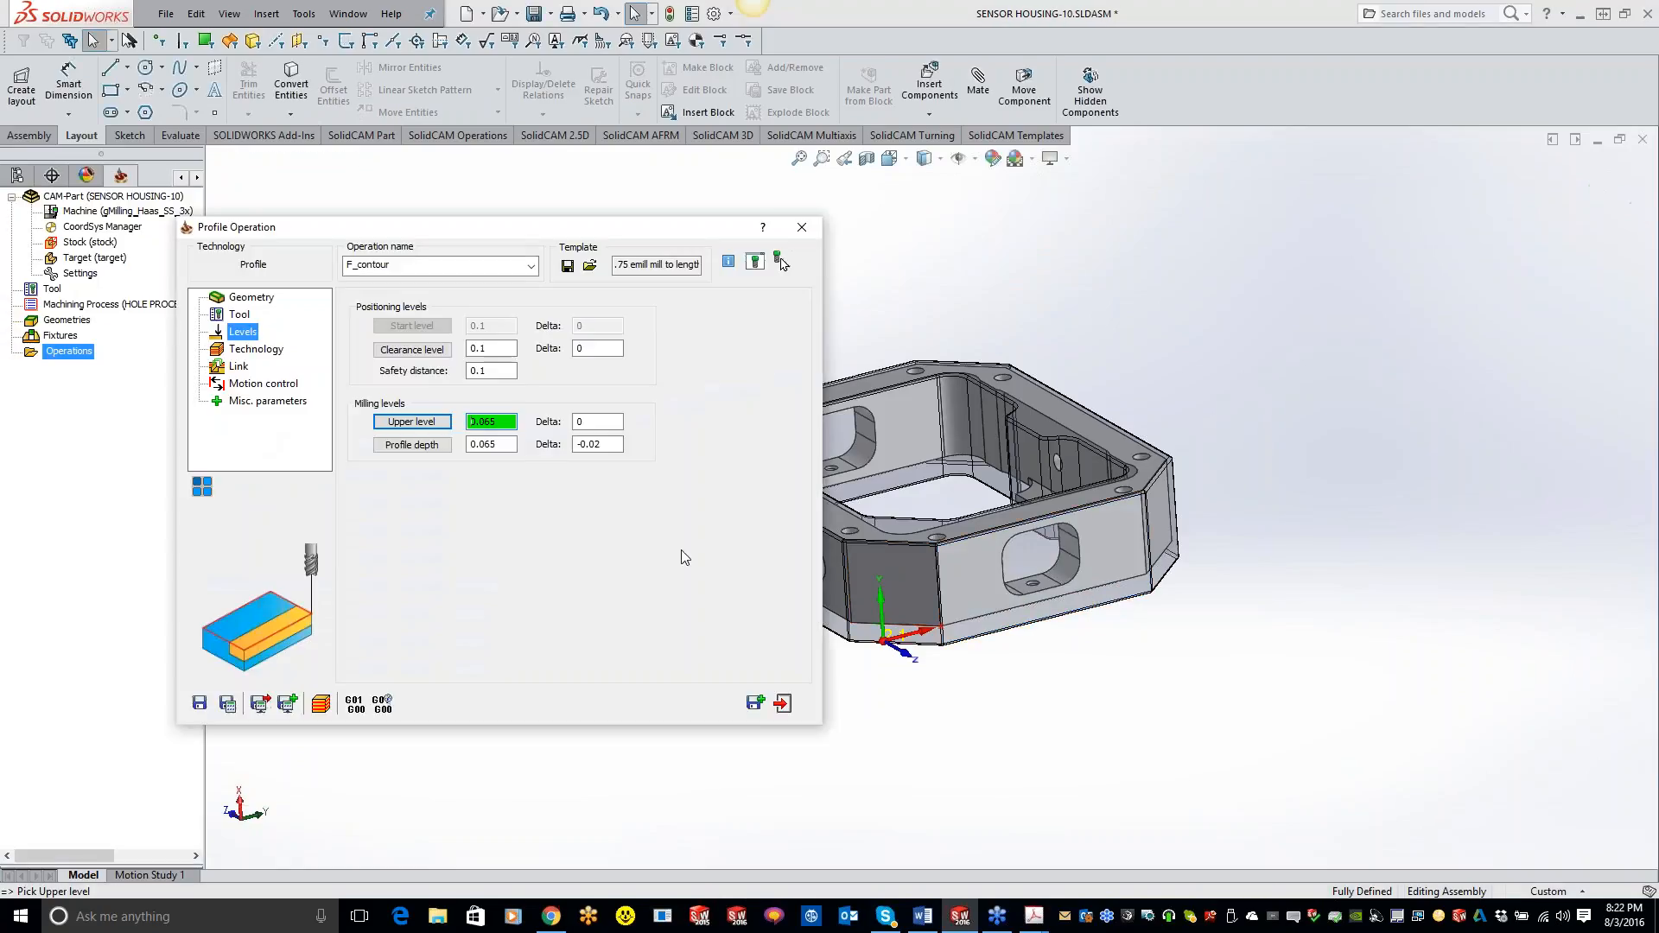
click(418, 443)
middle_drag(1041, 499, 1152, 593)
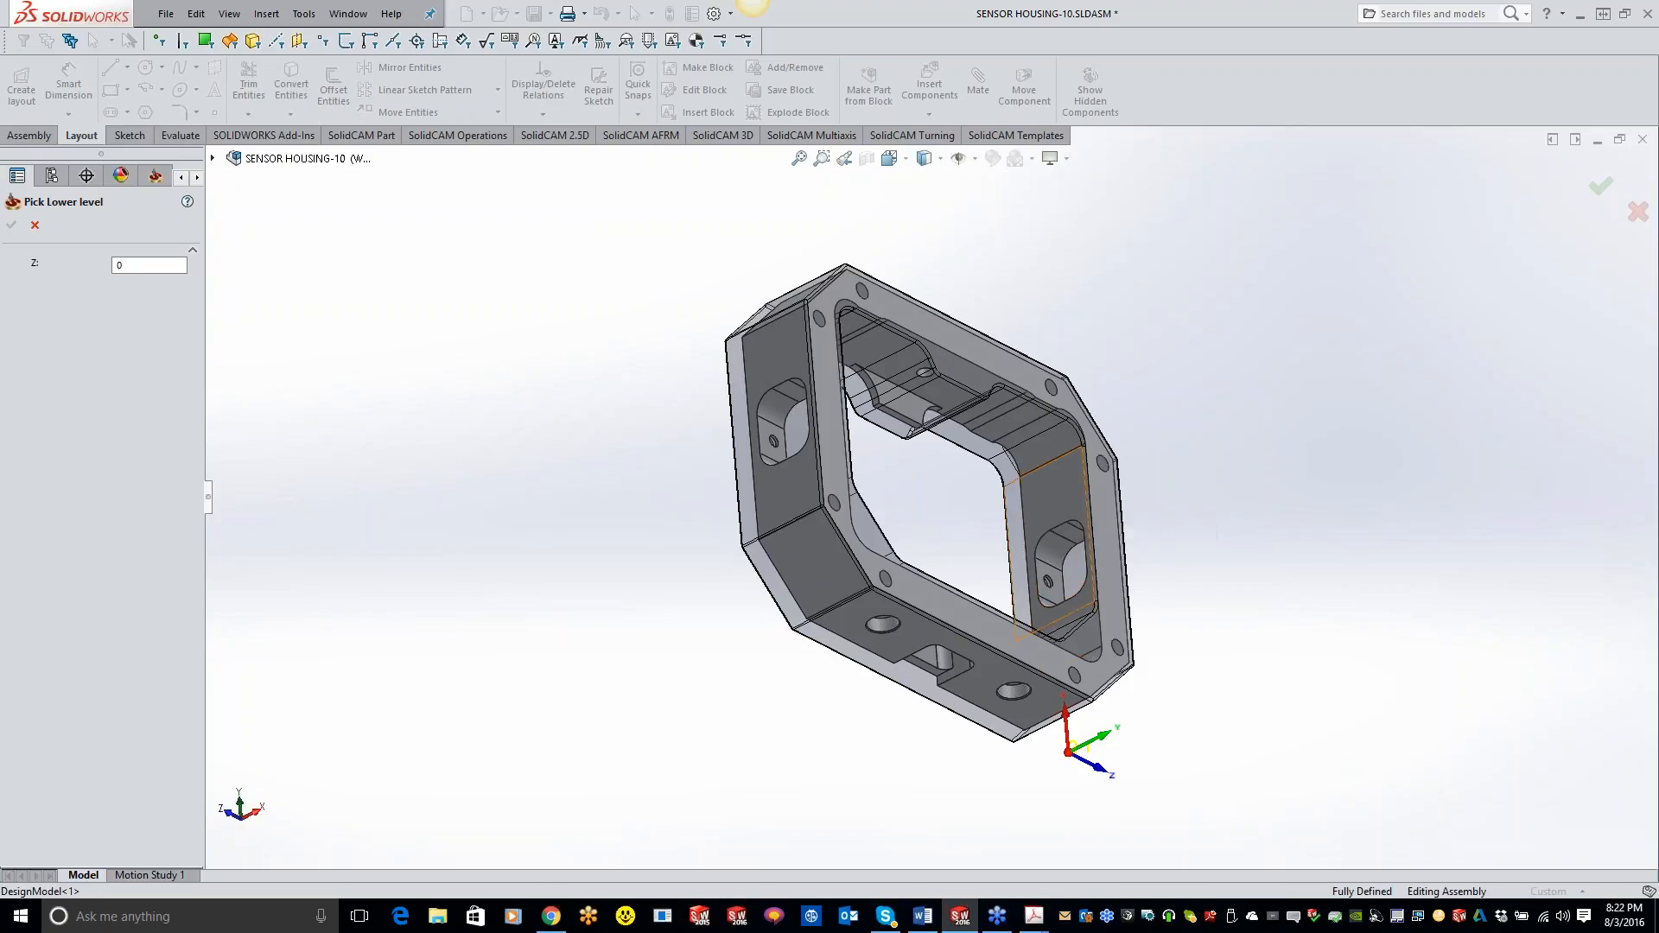
click(1012, 514)
click(12, 225)
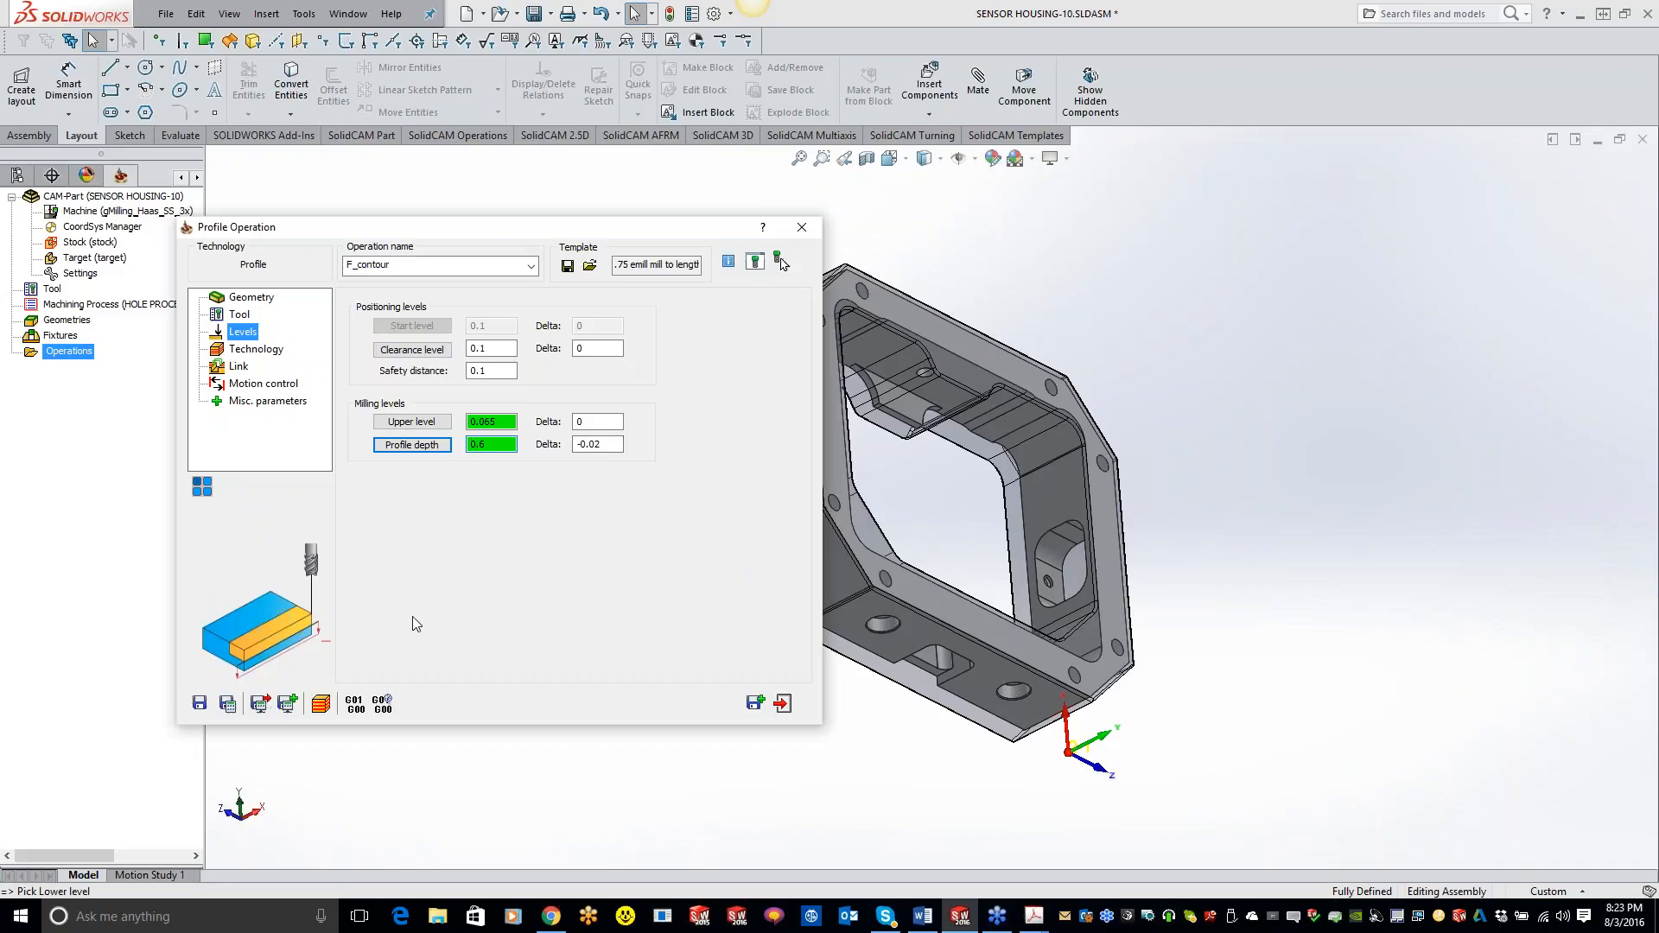
Set the profile's depth type to Helical with a 0.1 rough step down, then save, calculate and close the operation.
click(257, 349)
click(423, 467)
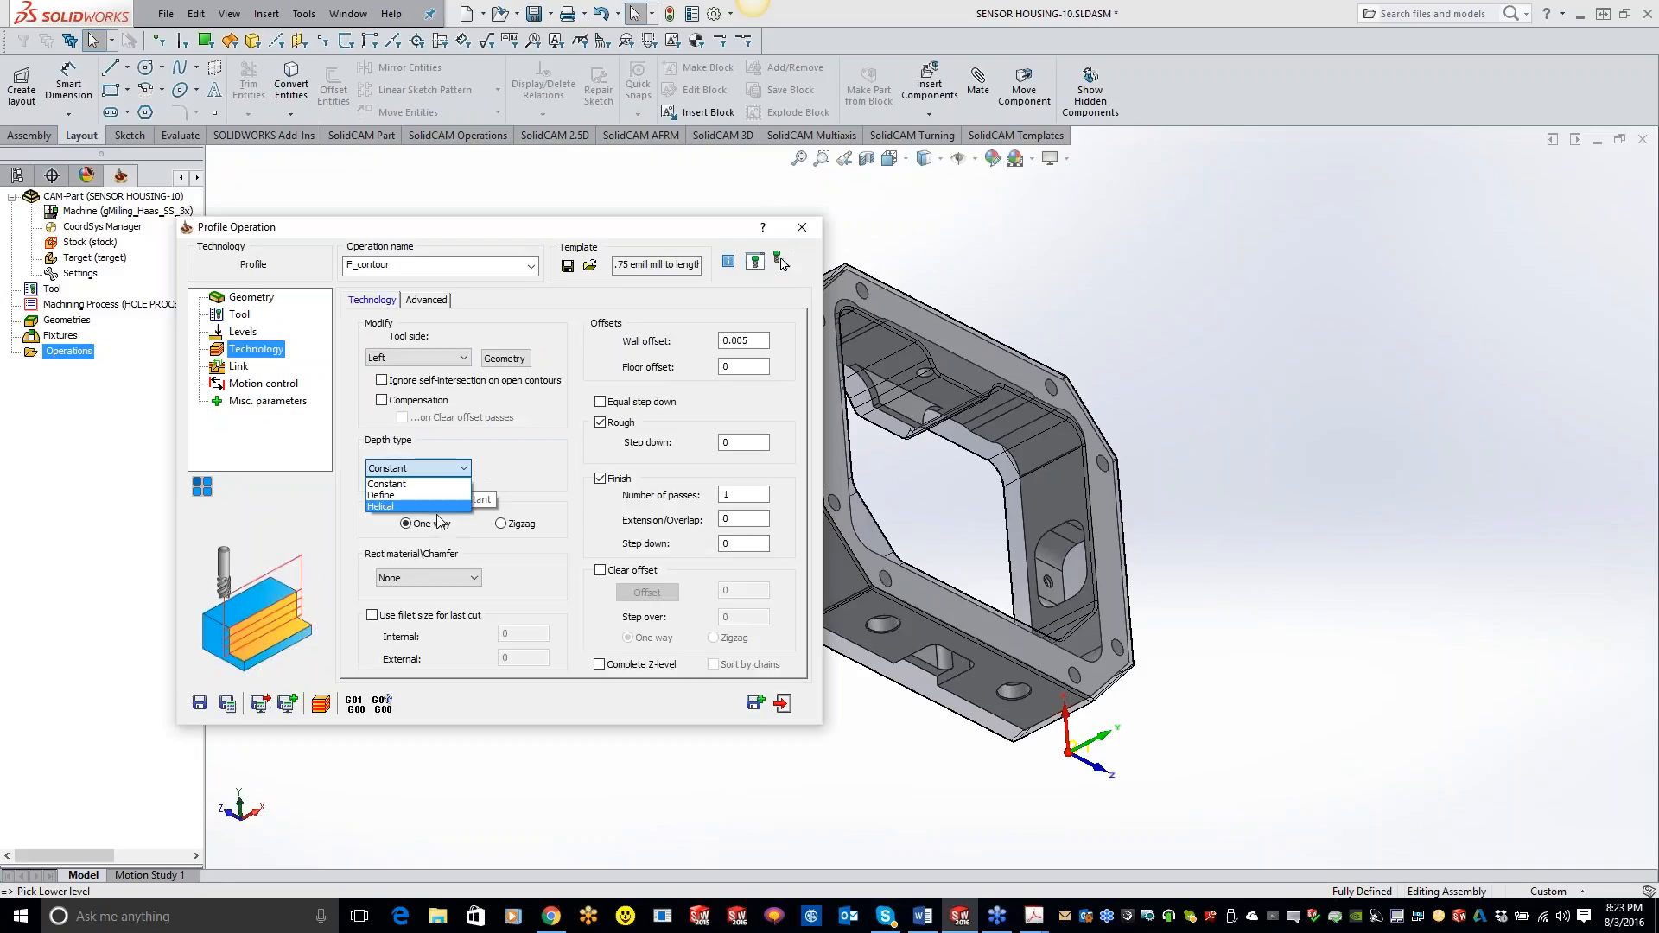
click(412, 509)
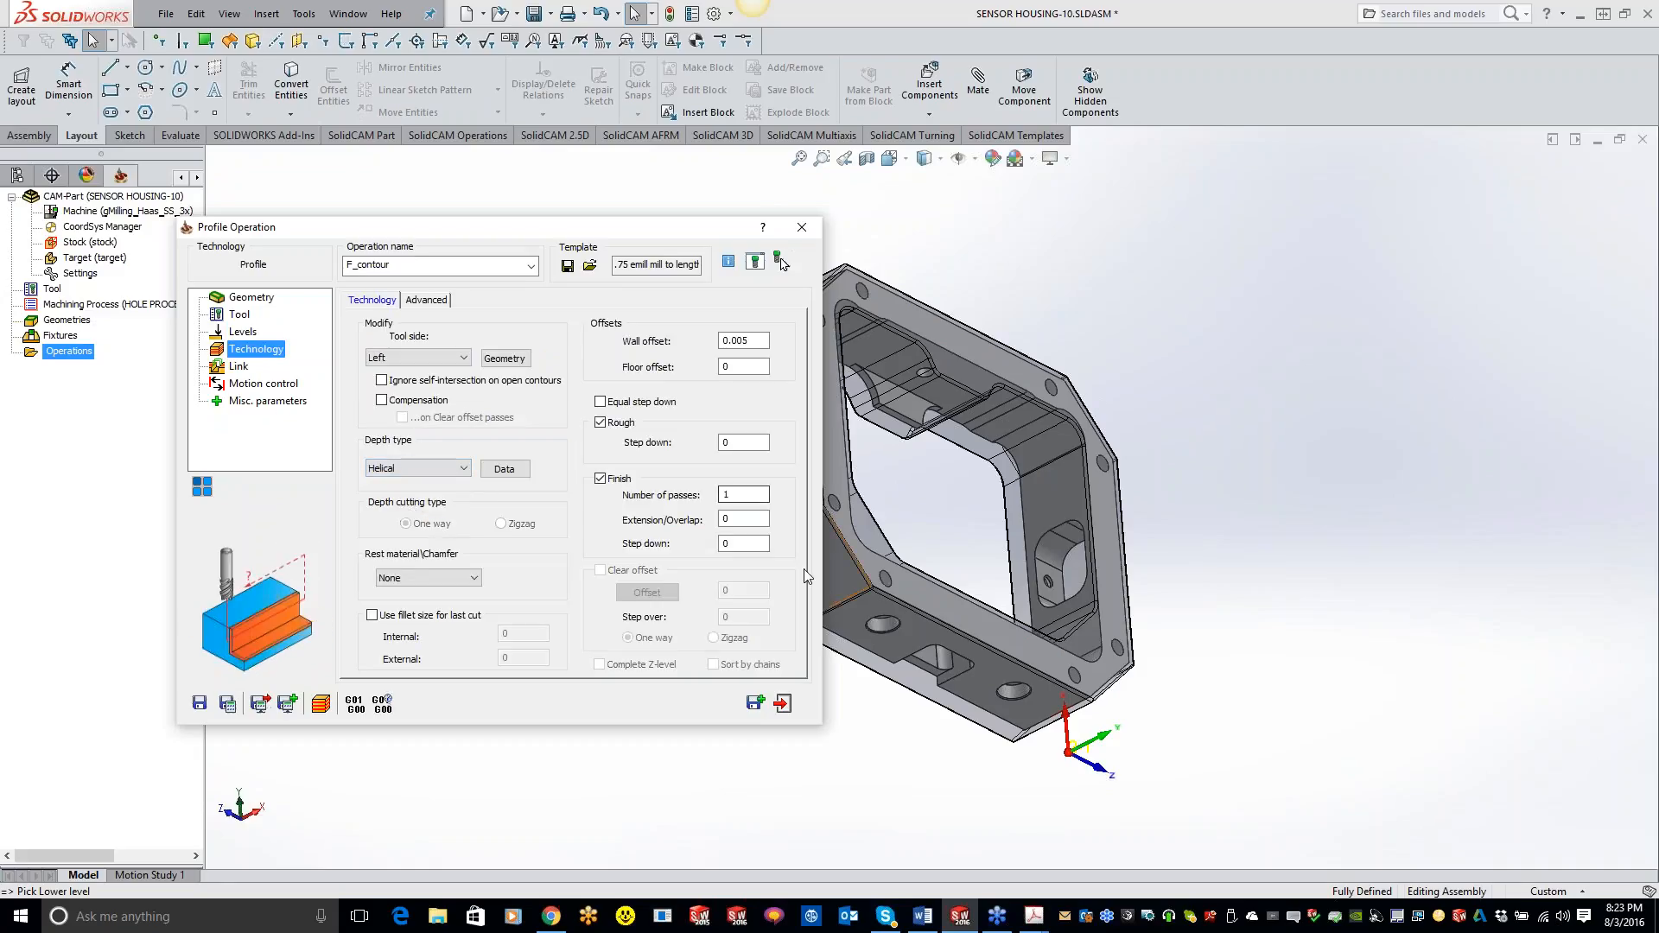
click(738, 442)
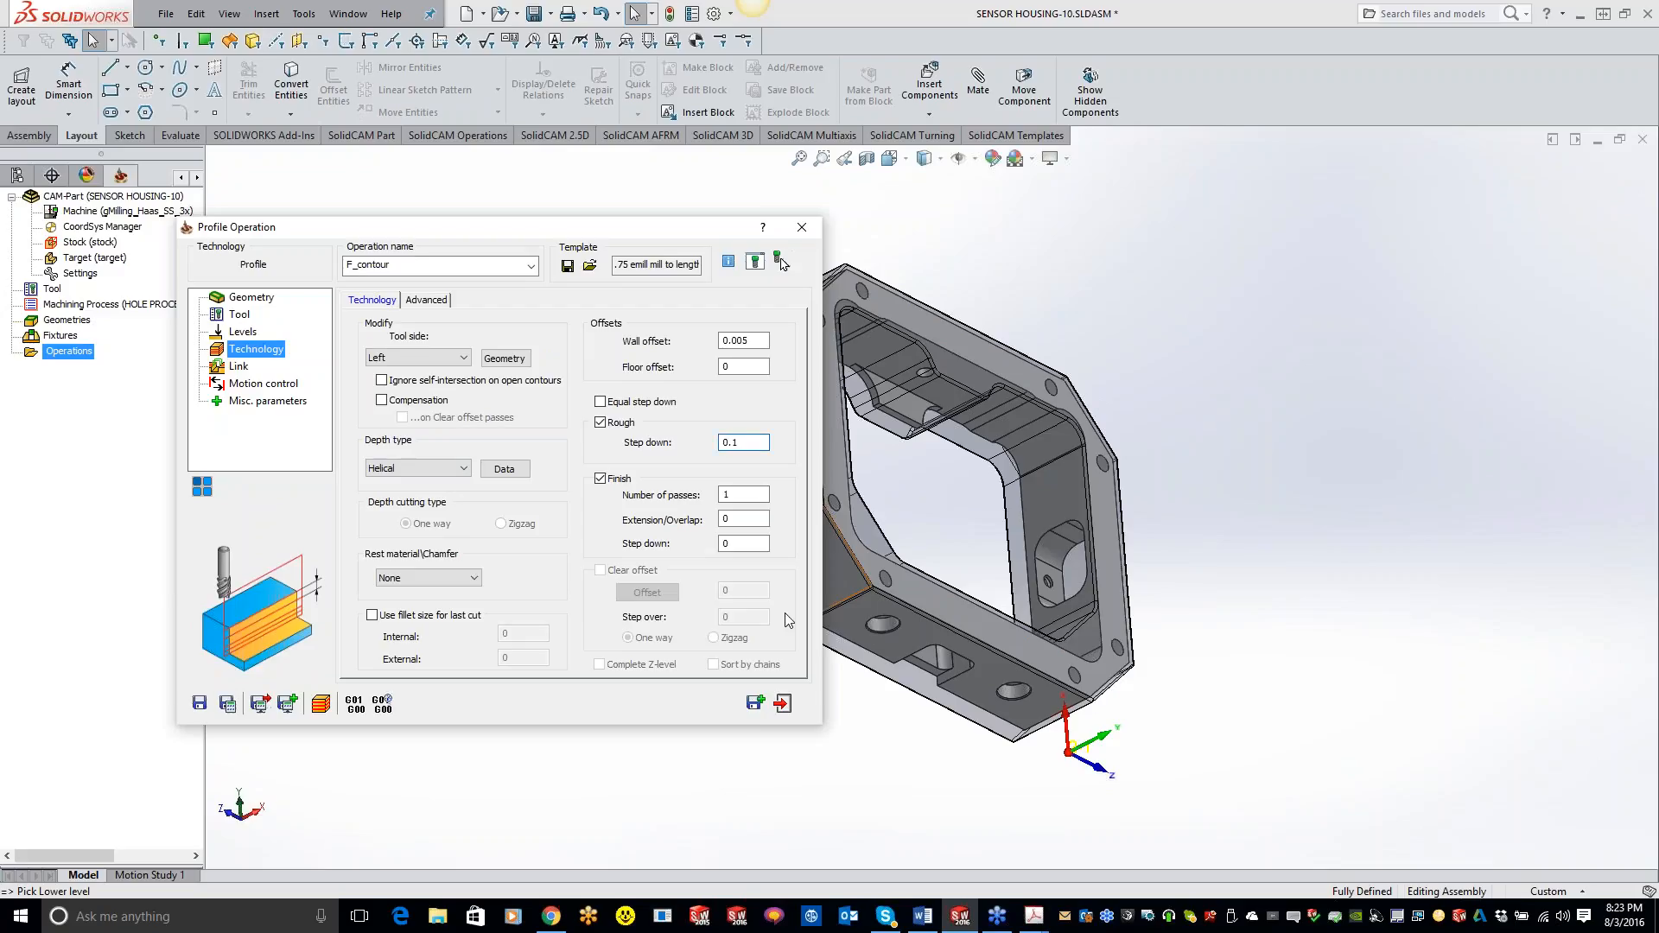
click(227, 703)
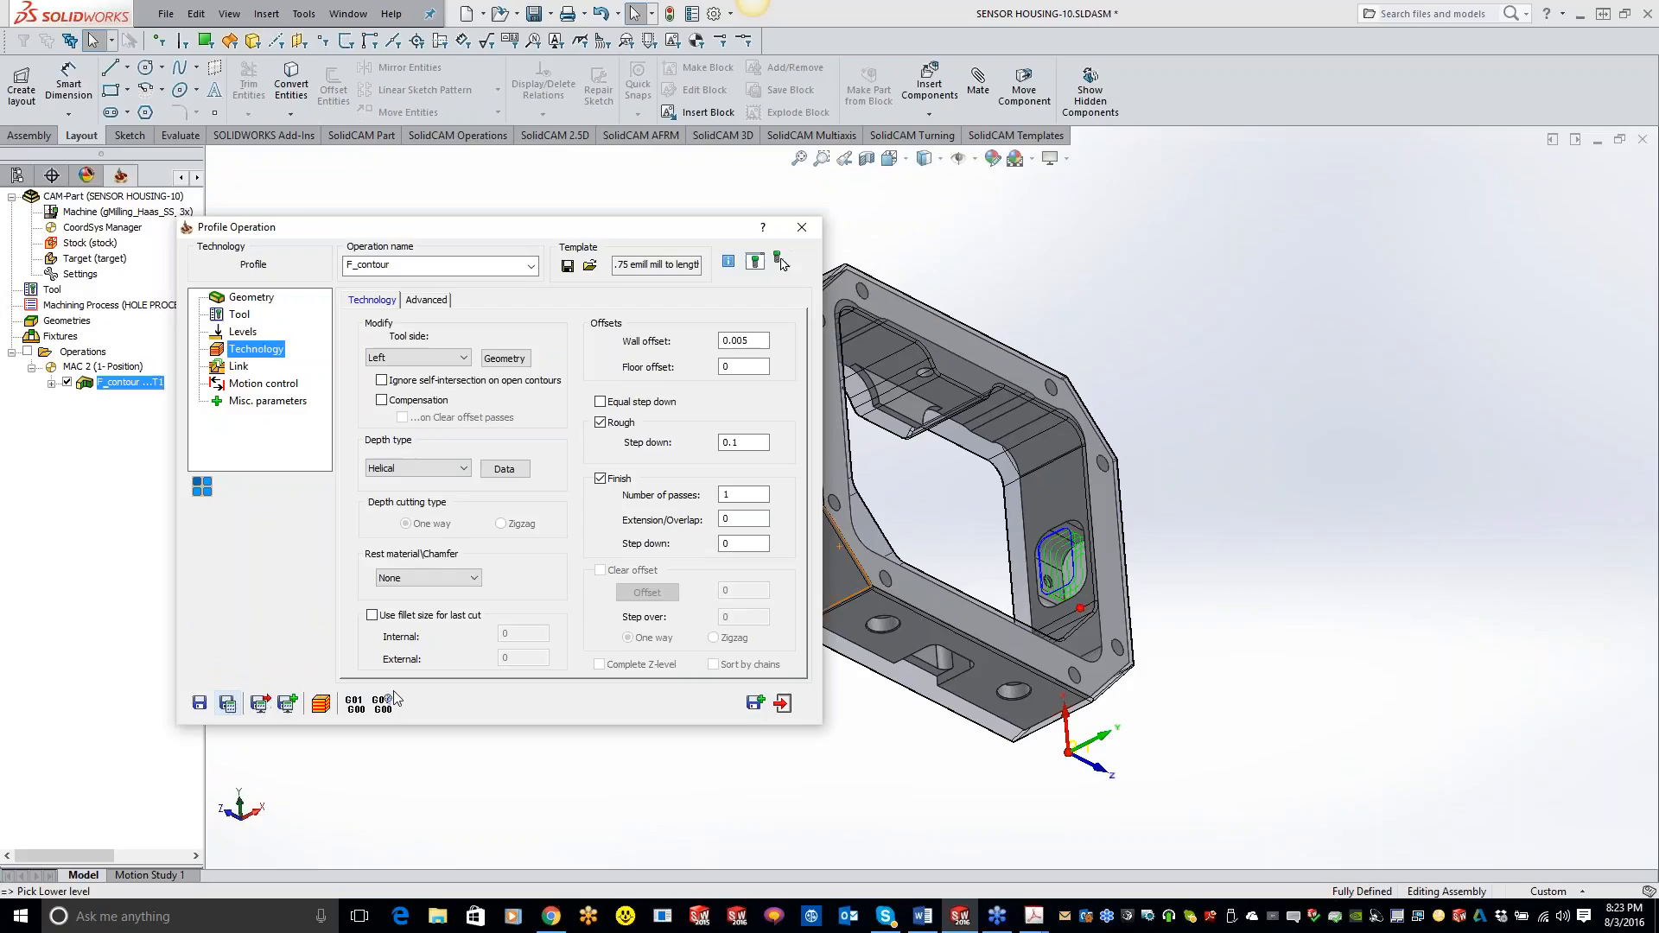
middle_drag(1153, 566, 971, 204)
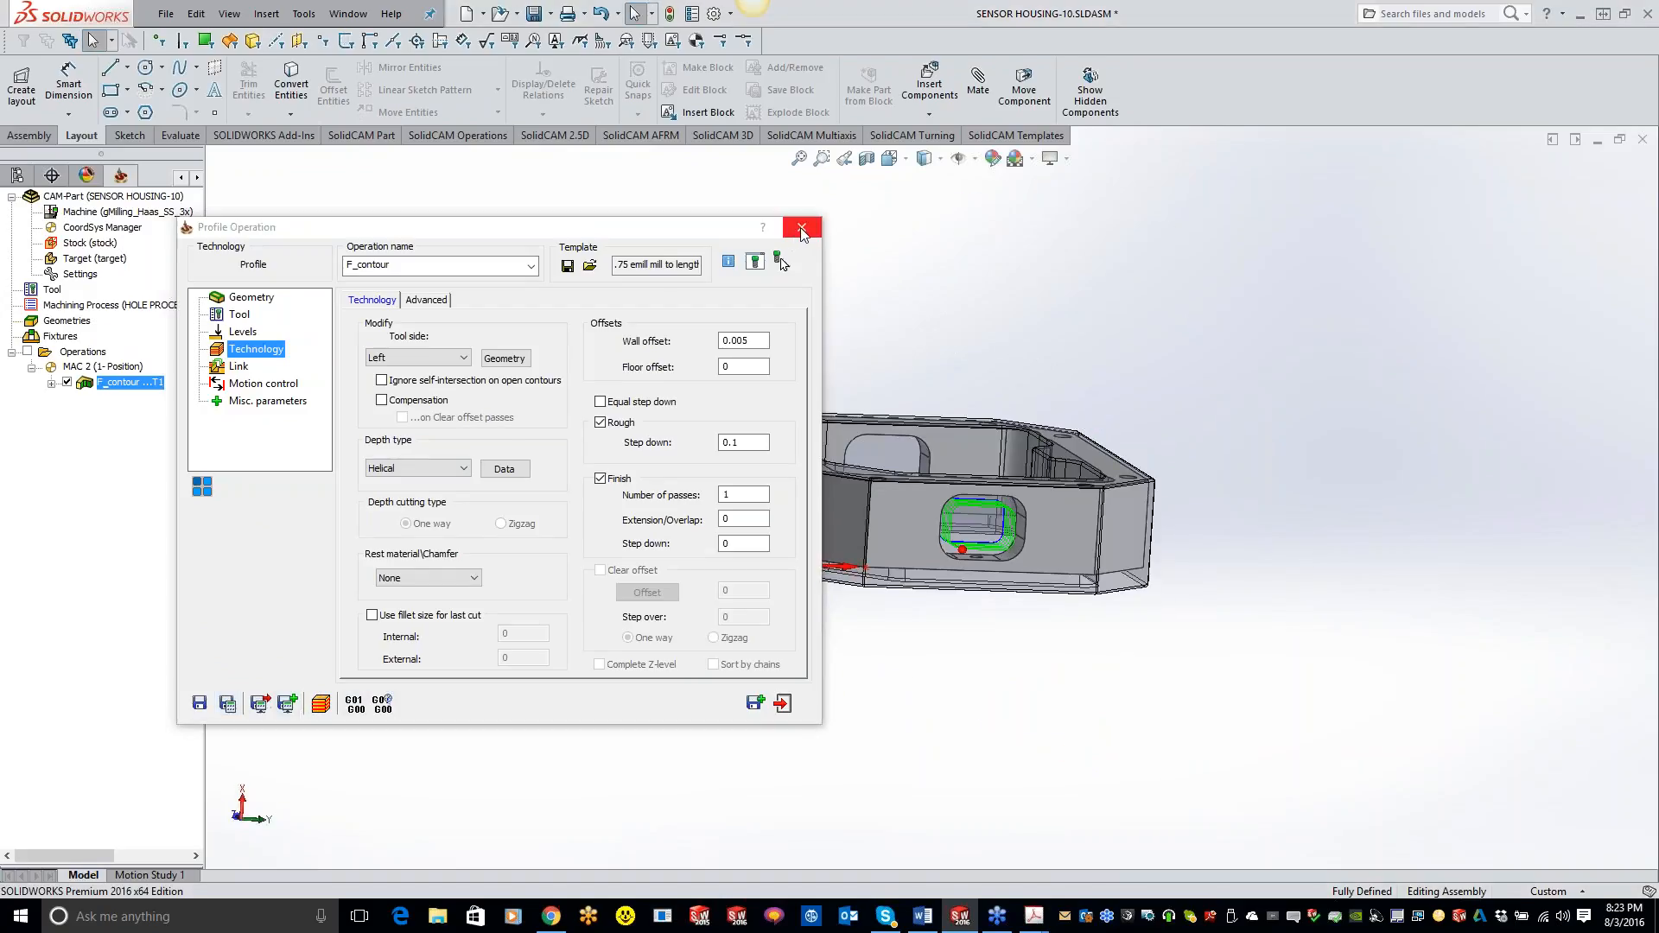
click(802, 228)
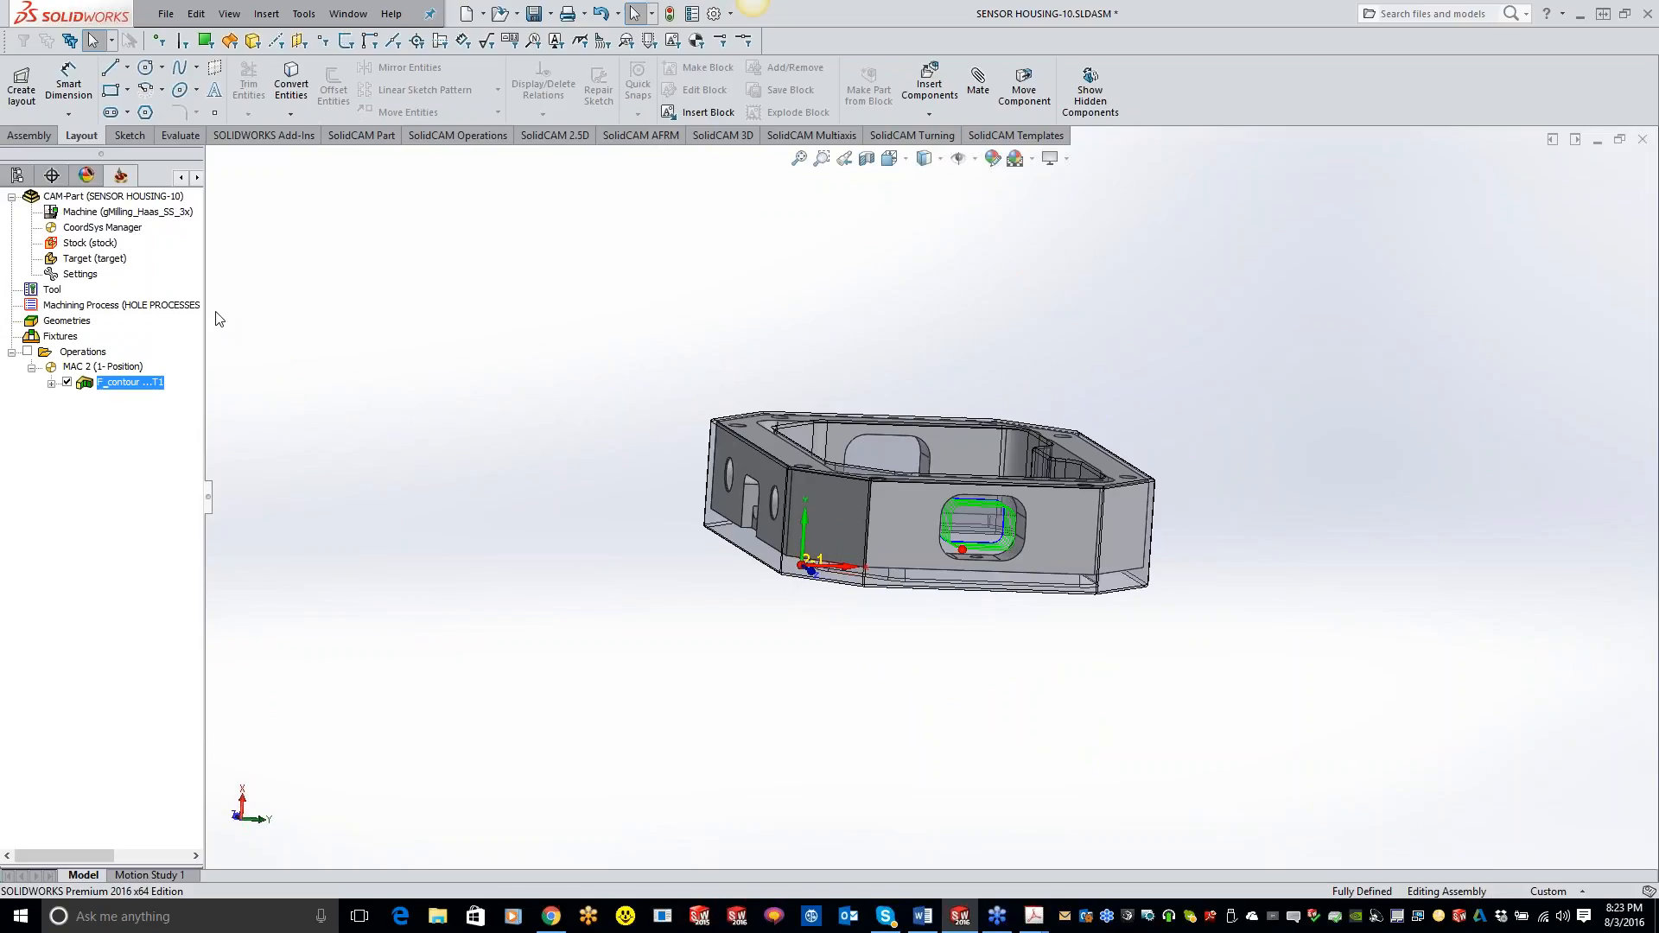
Close the CAM-Part and open the original Sensor Housing part from the recent documents.
right_click(140, 196)
click(260, 263)
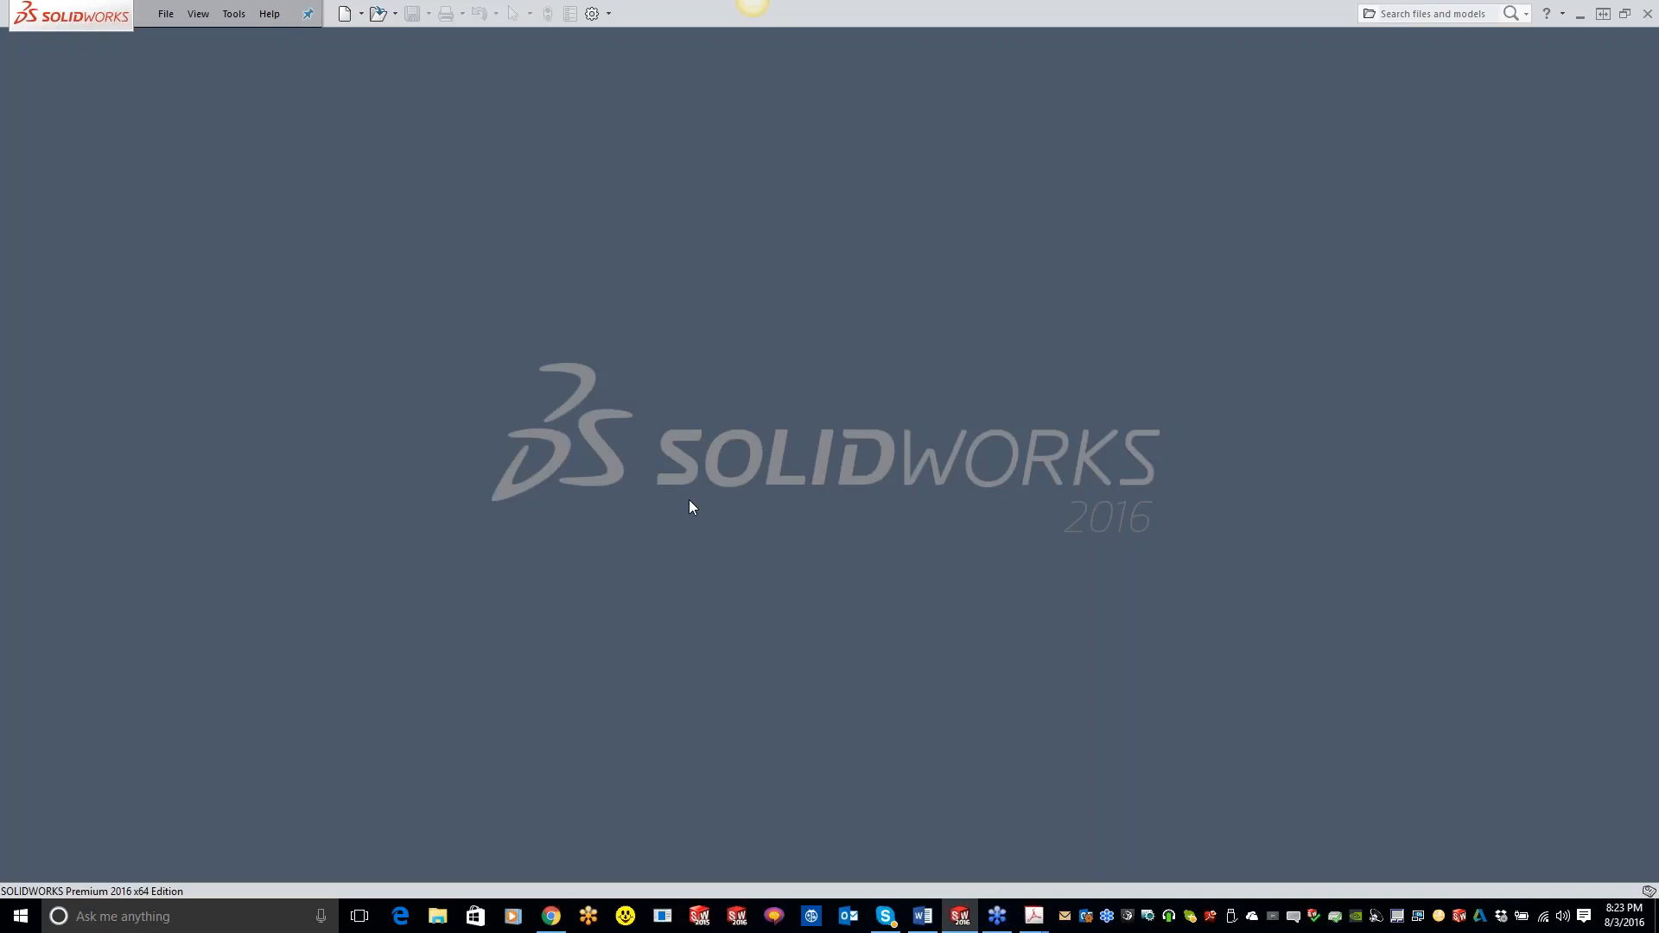
key(r)
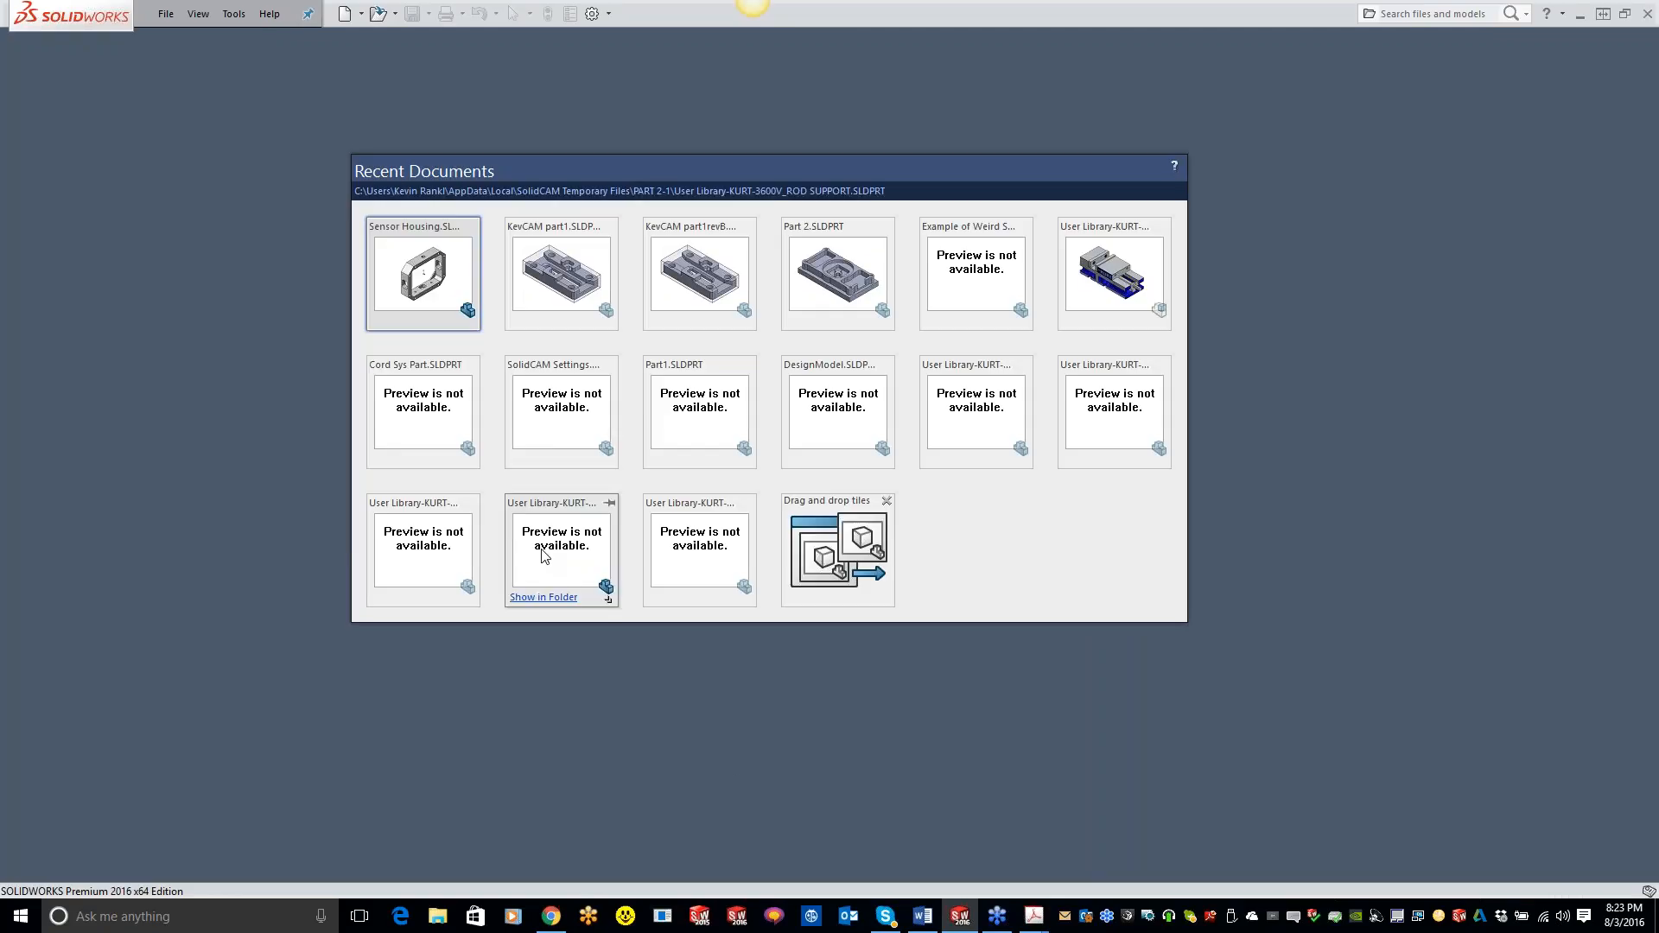
click(400, 252)
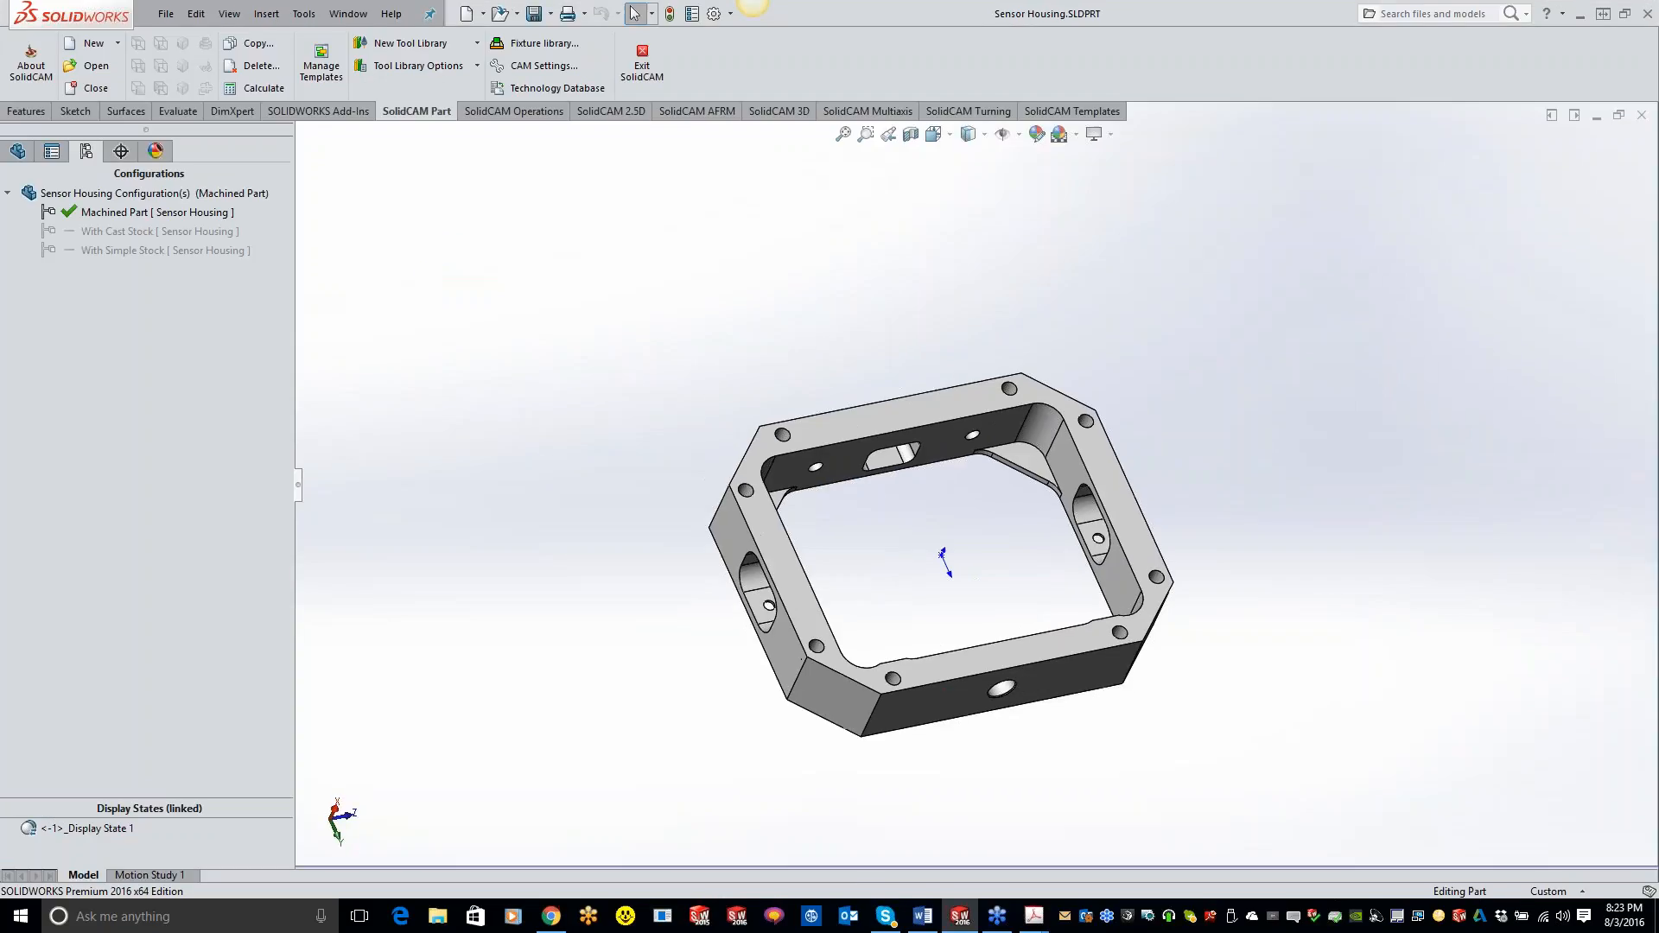
Set the length of the End Thru Pockets to 2.5 and save the Sensor Housing part.
click(17, 152)
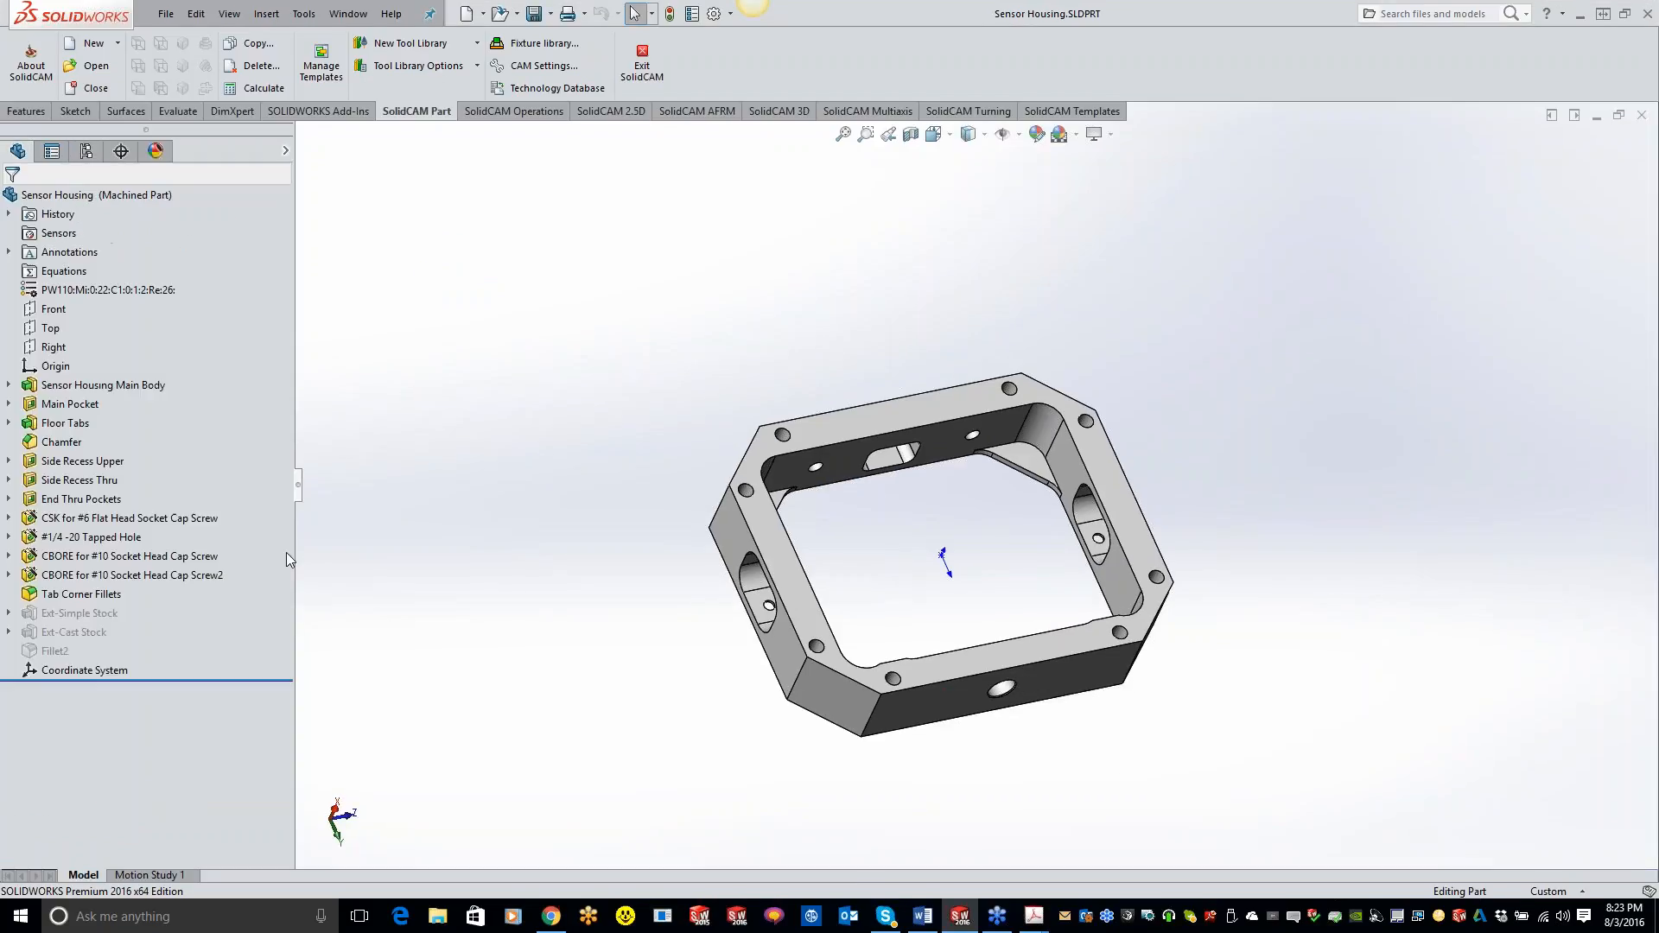
click(61, 500)
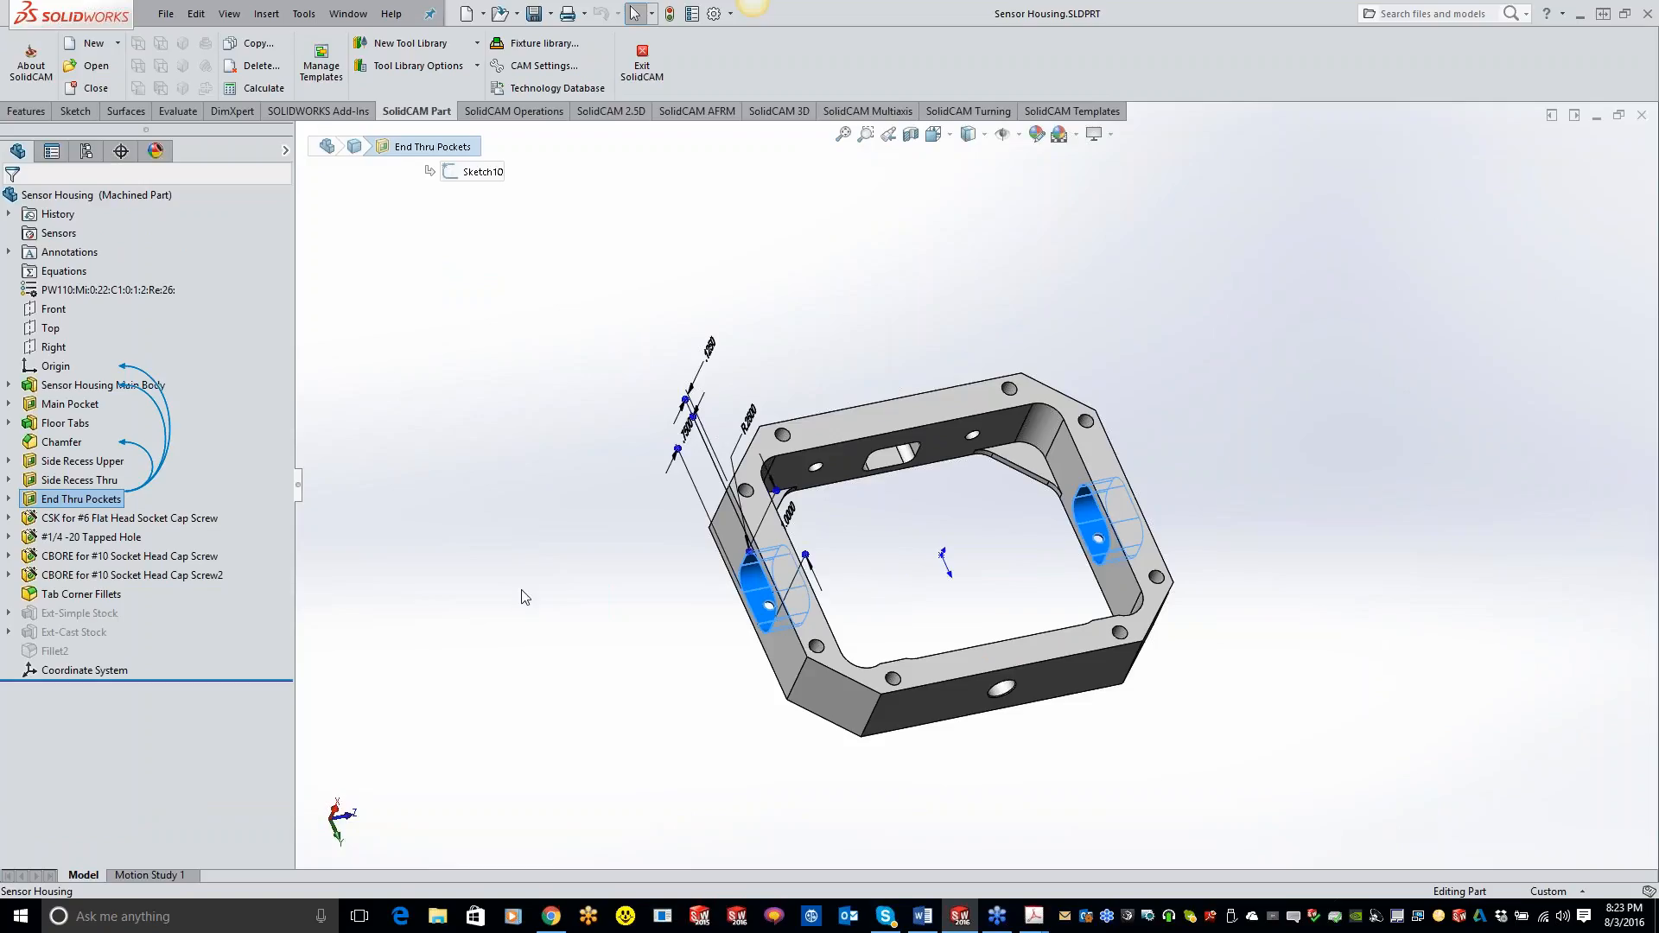
middle_drag(573, 605, 706, 611)
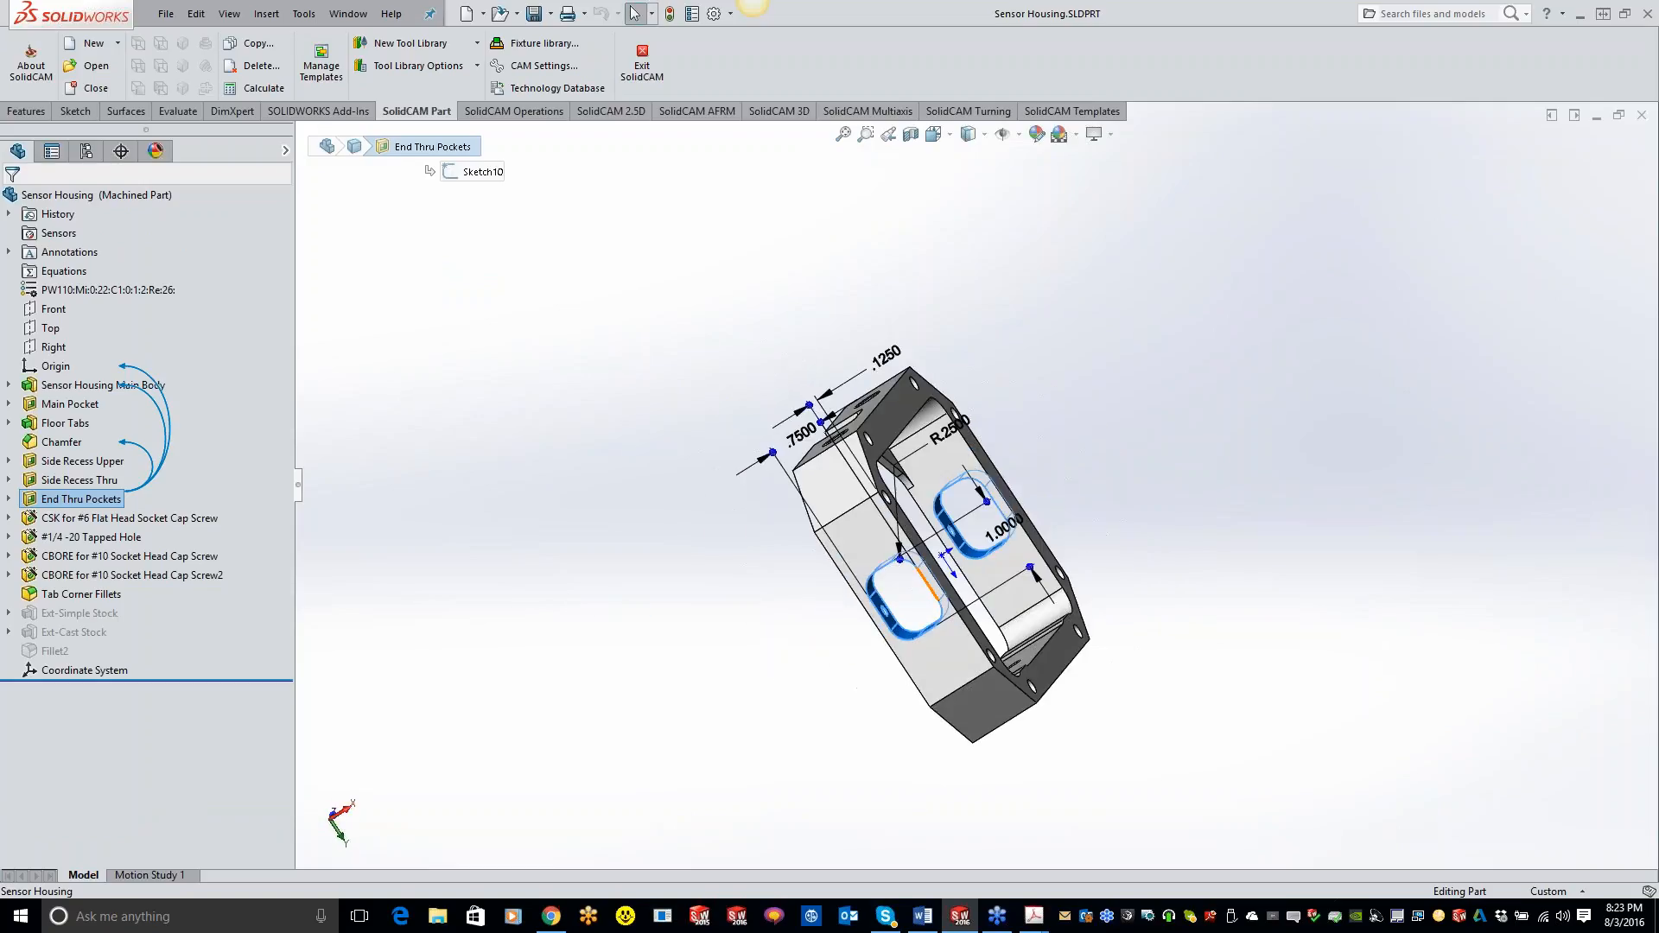
click(1002, 528)
text(2.5)
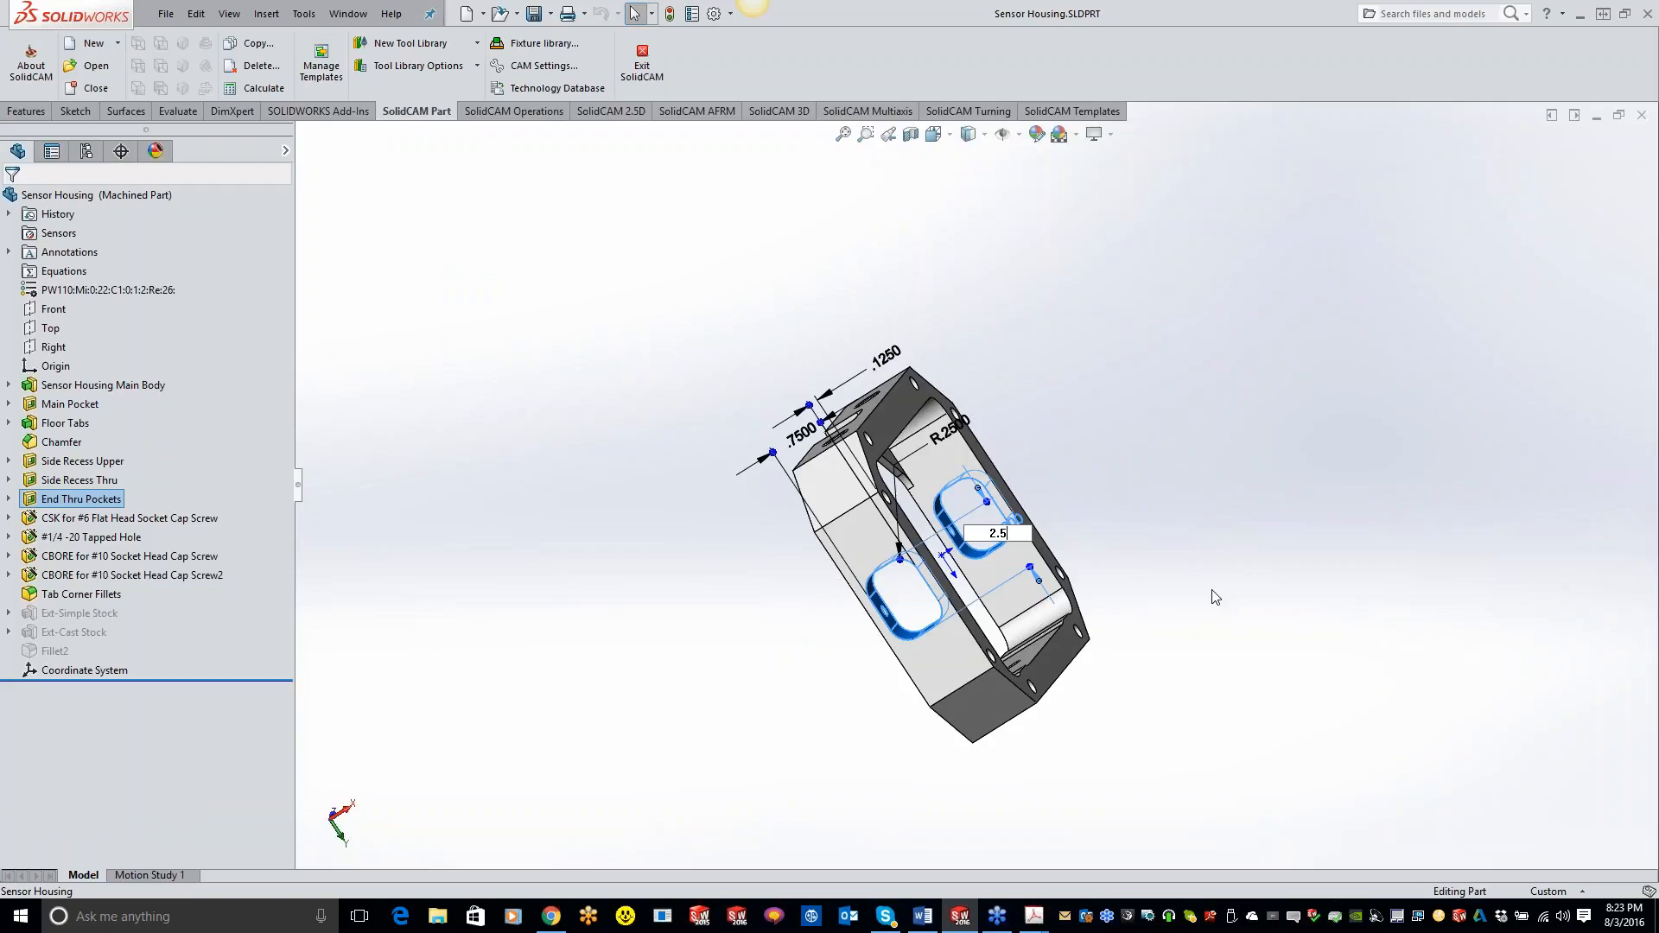
key(Return)
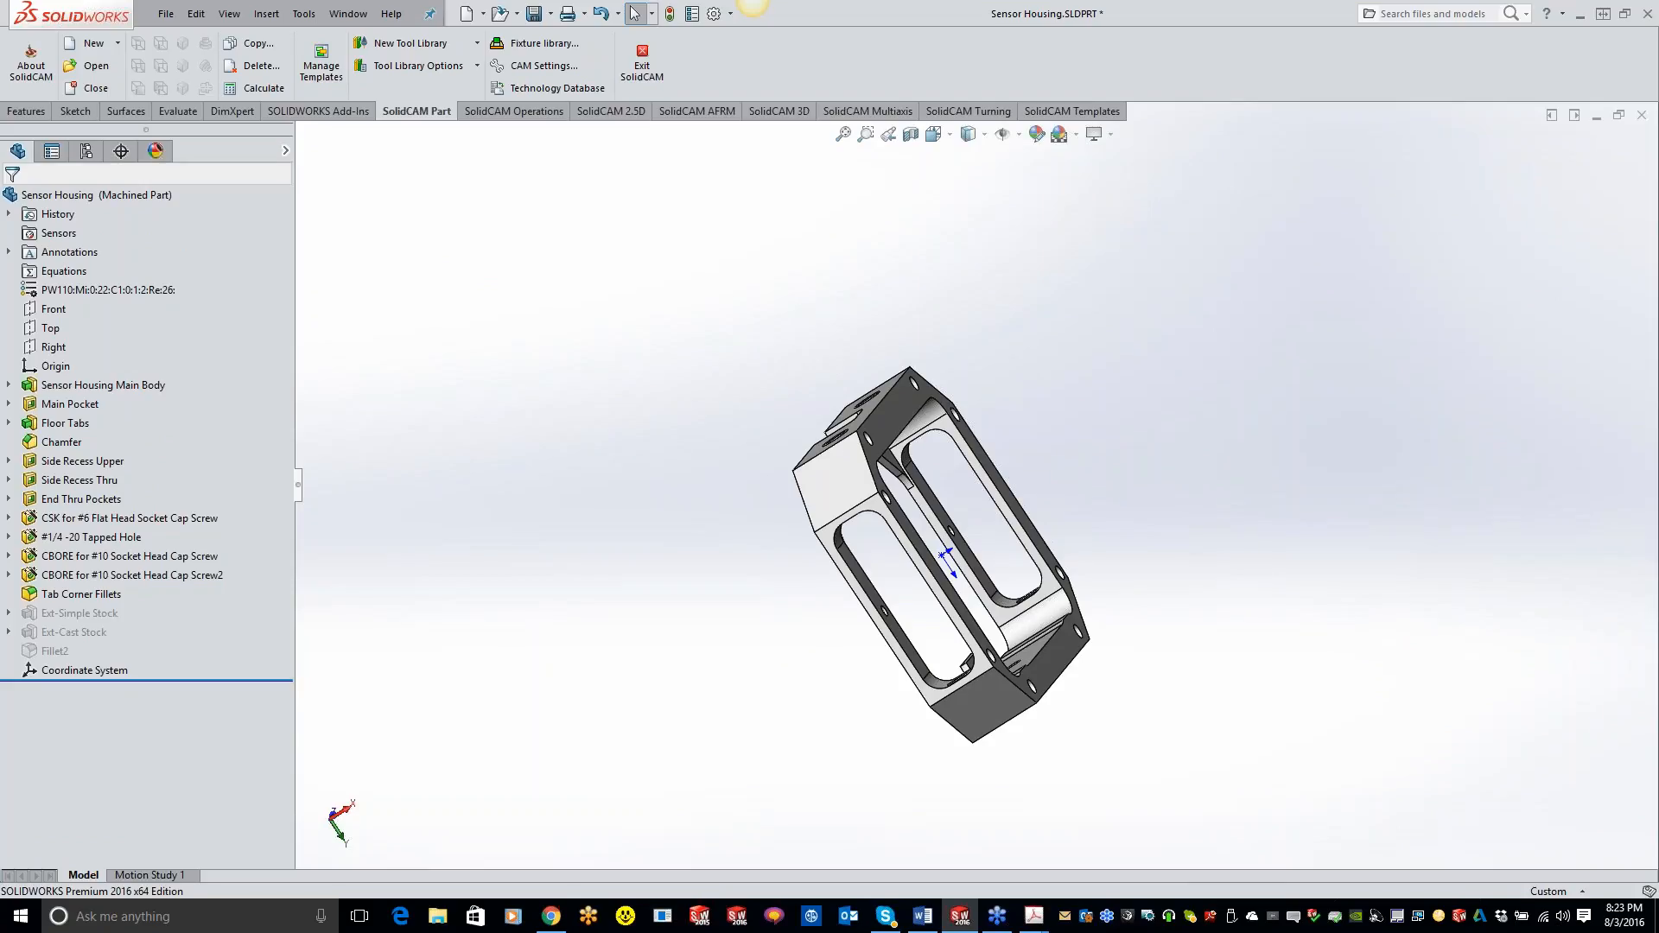
key(ctrl+s)
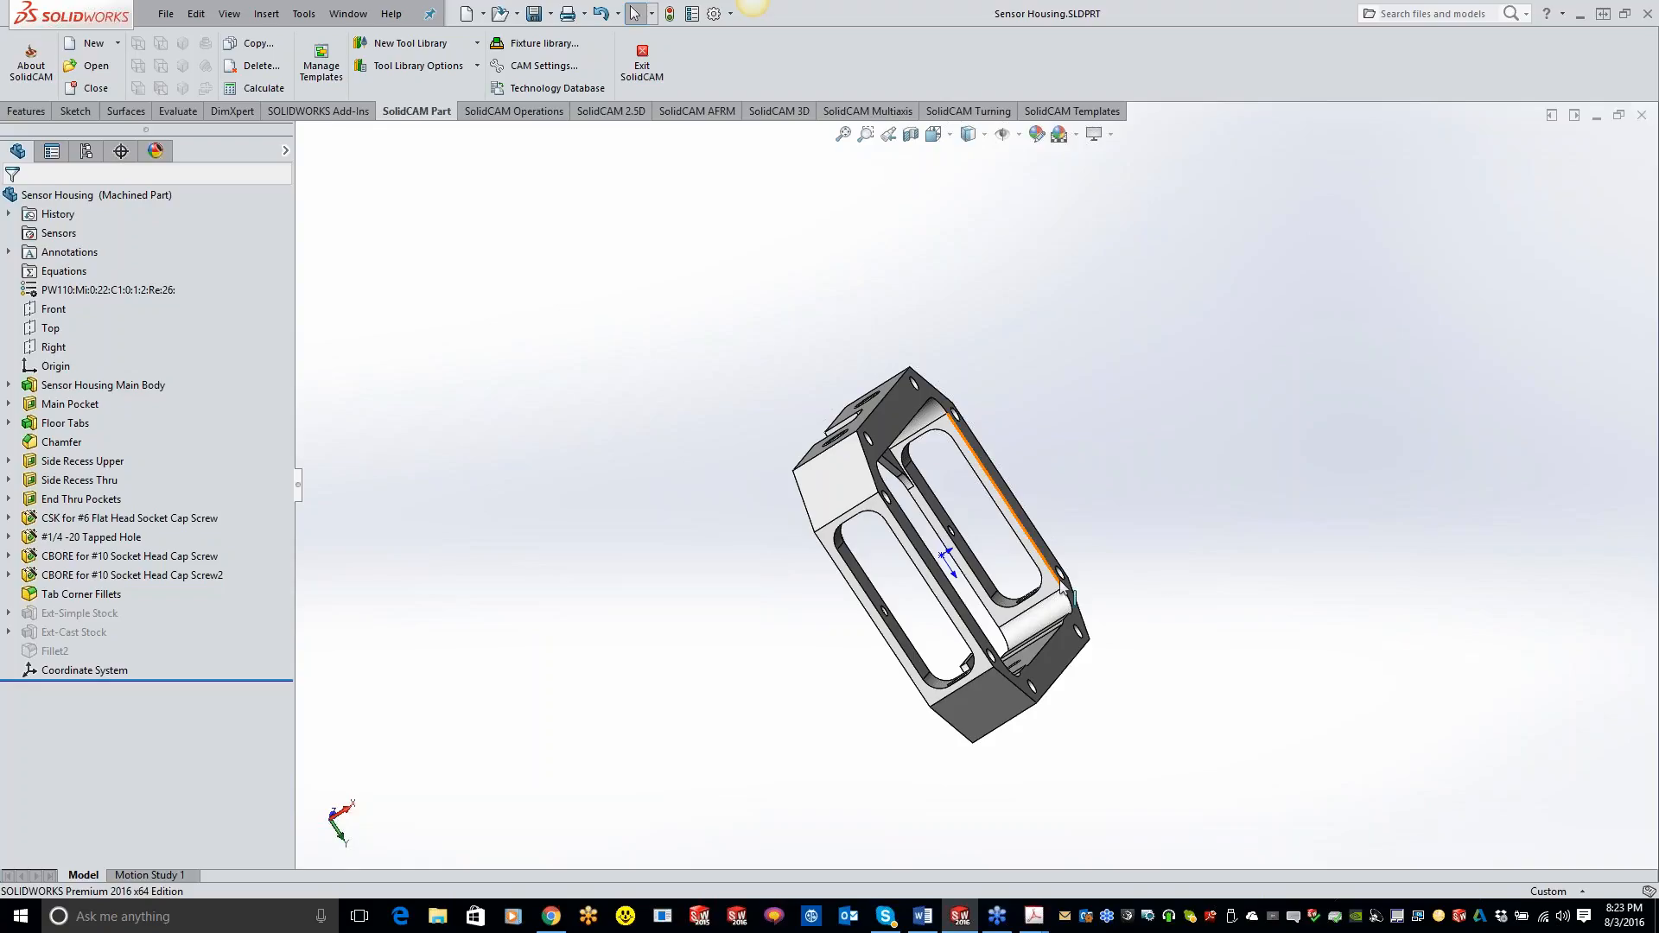
Close the Sensor Housing part and reopen the recent SENSOR HOUSING-10 CAM-Part.
middle_drag(1100, 669, 1006, 572)
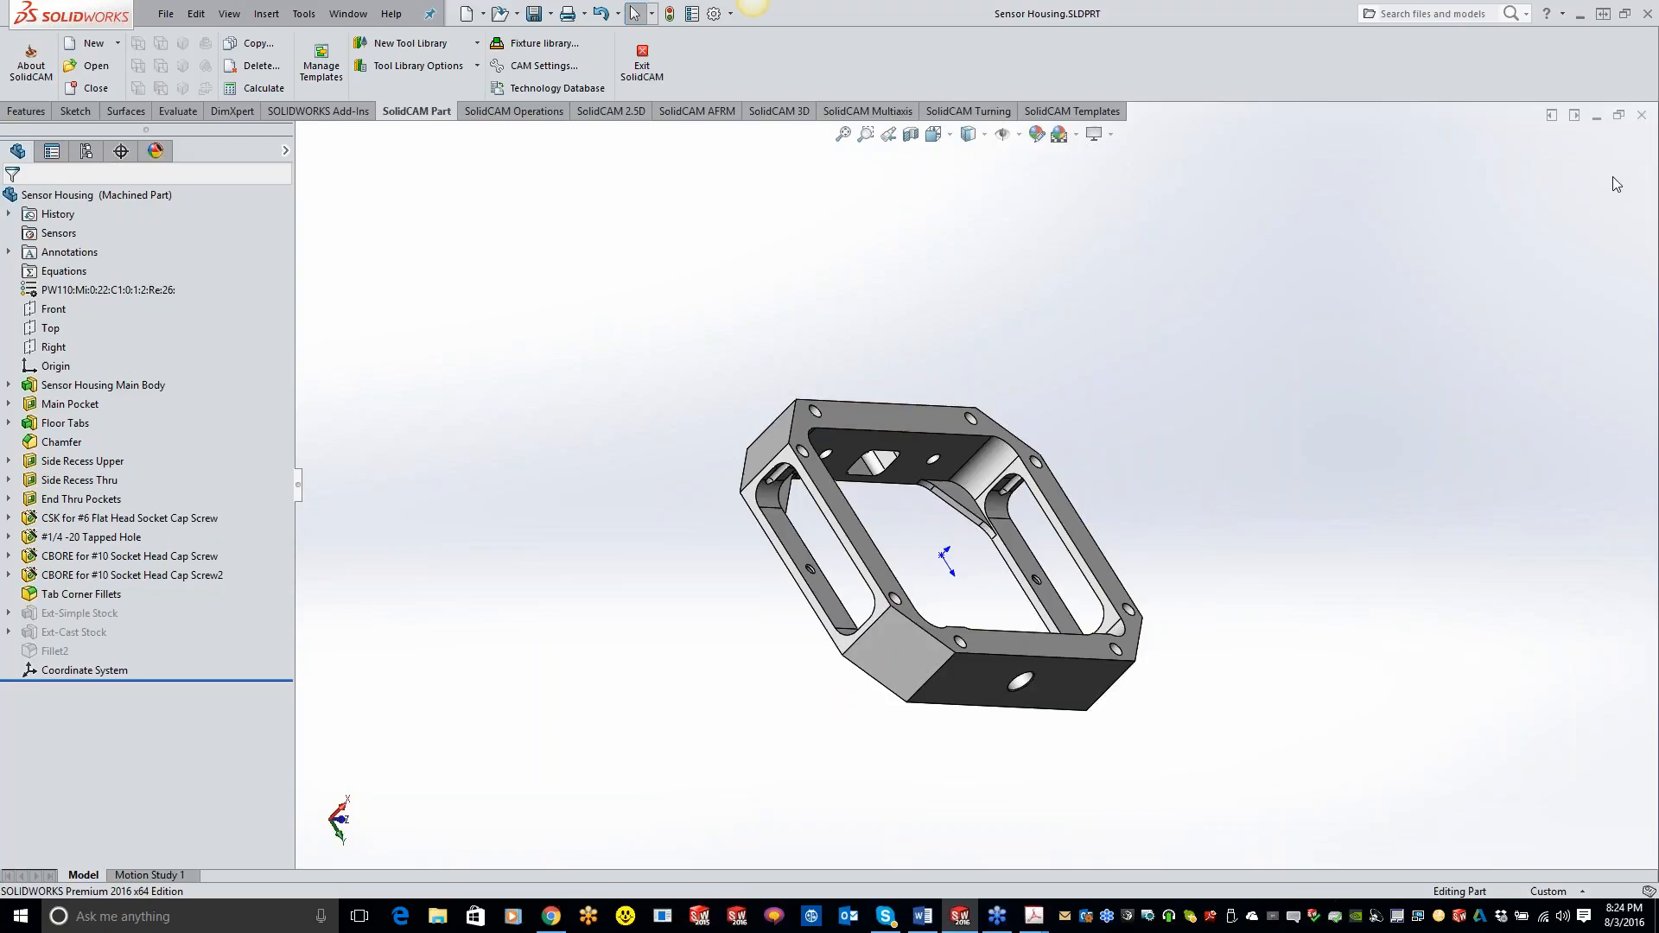
click(1641, 115)
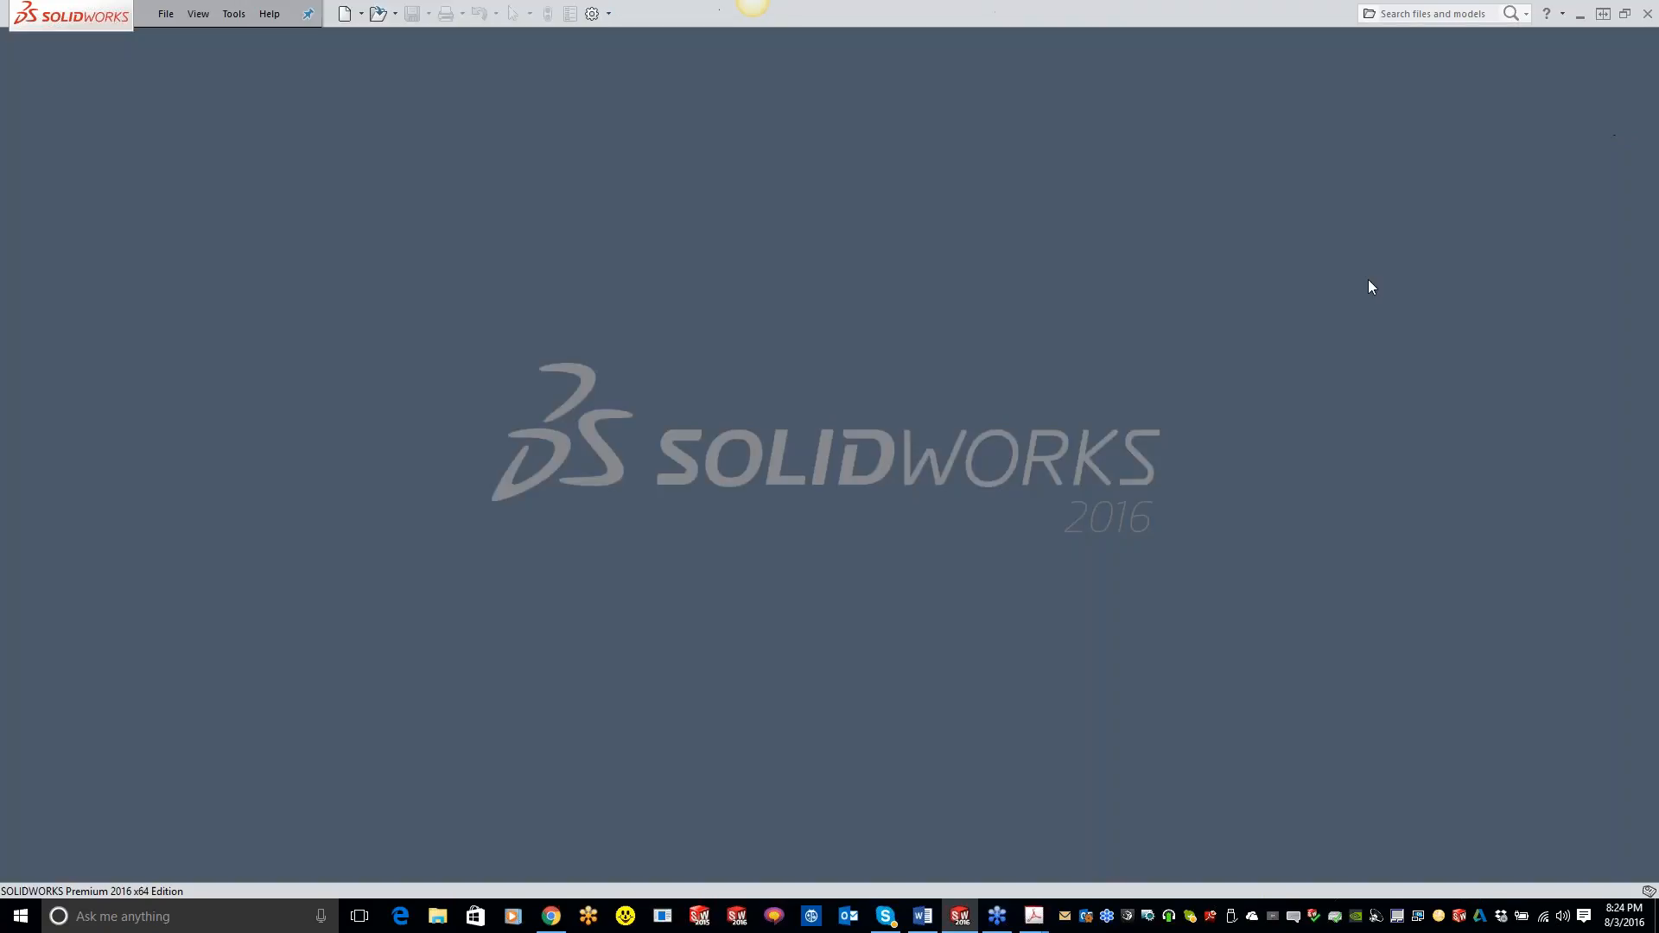
click(226, 16)
mouse_move(296, 81)
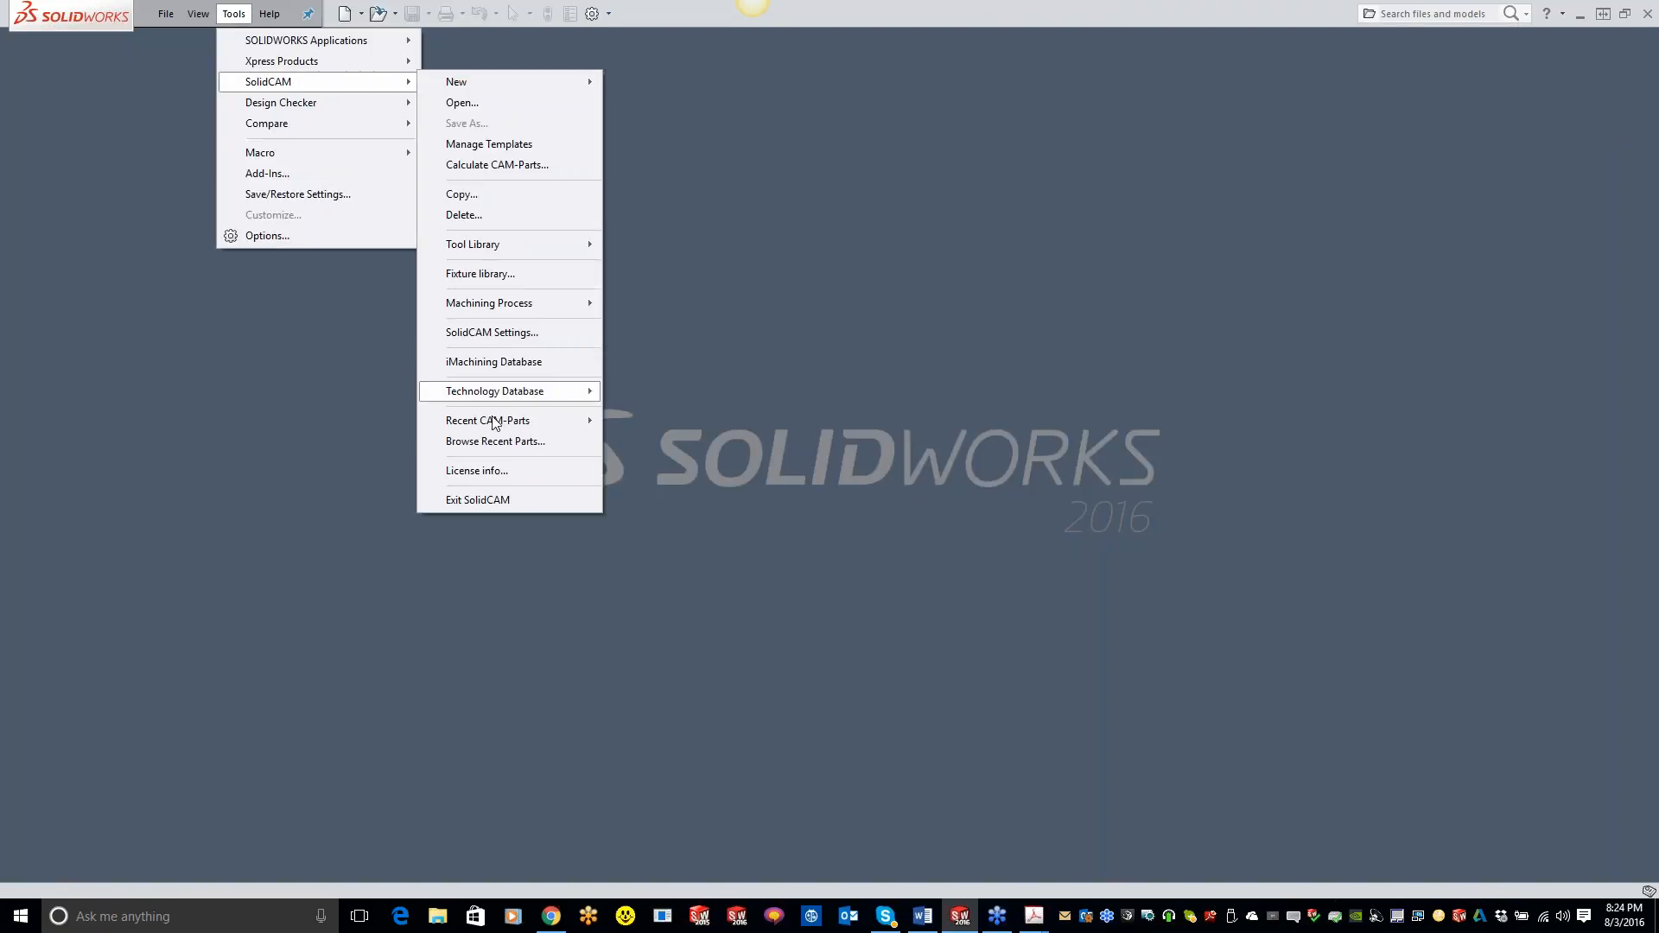
mouse_move(518, 420)
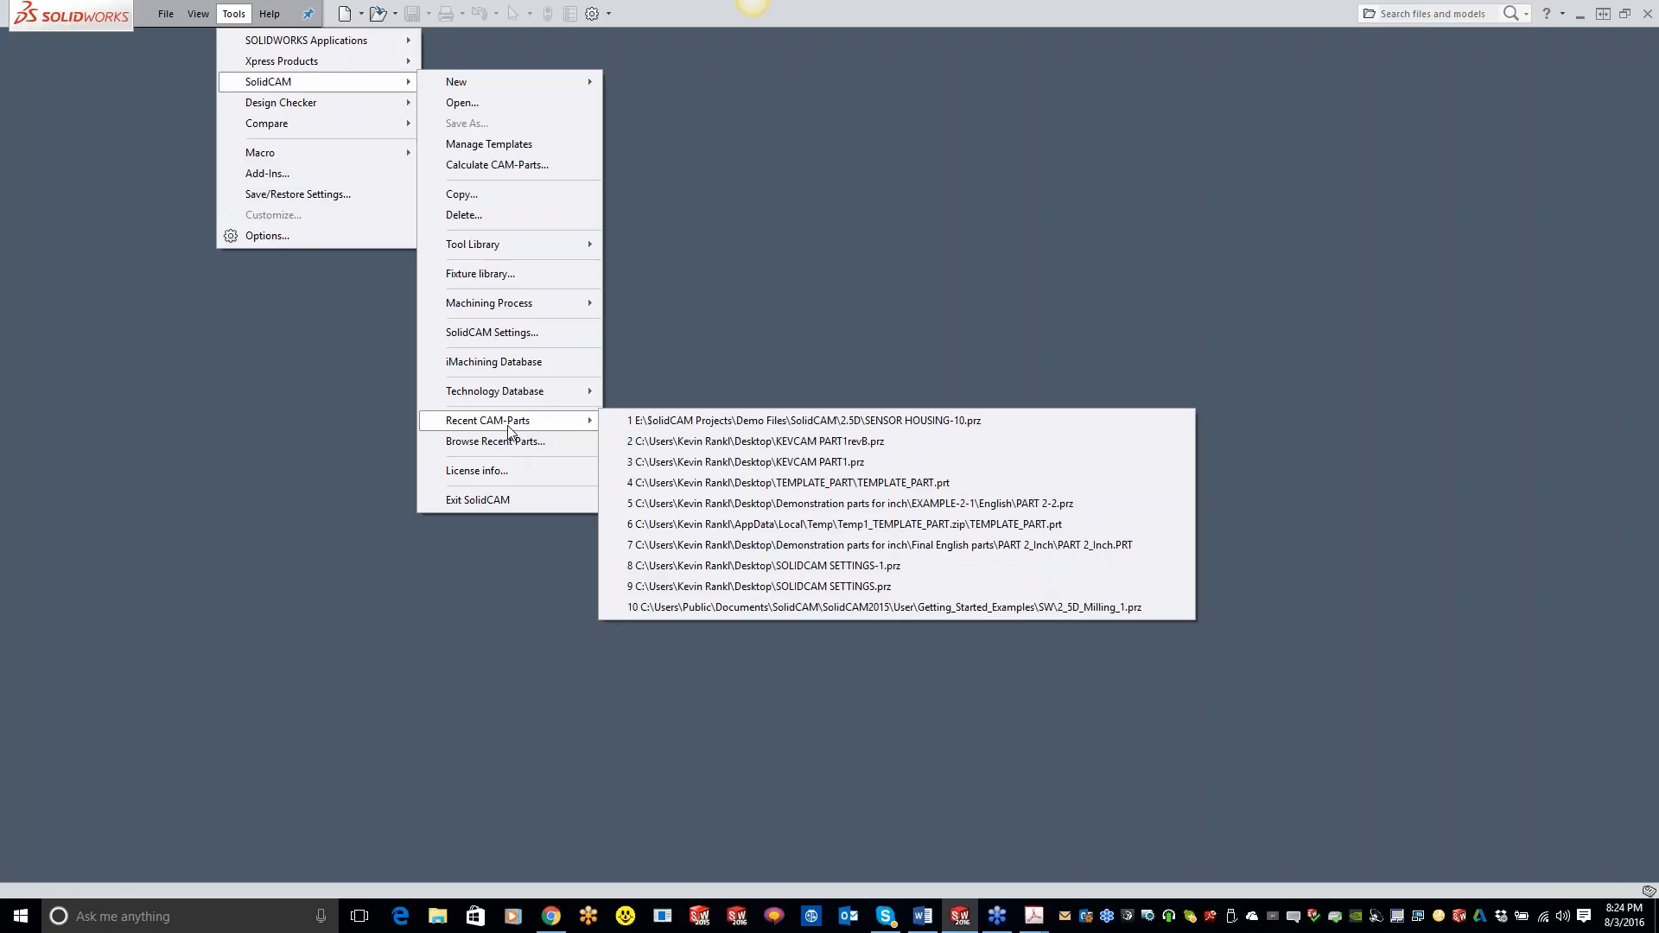
click(736, 421)
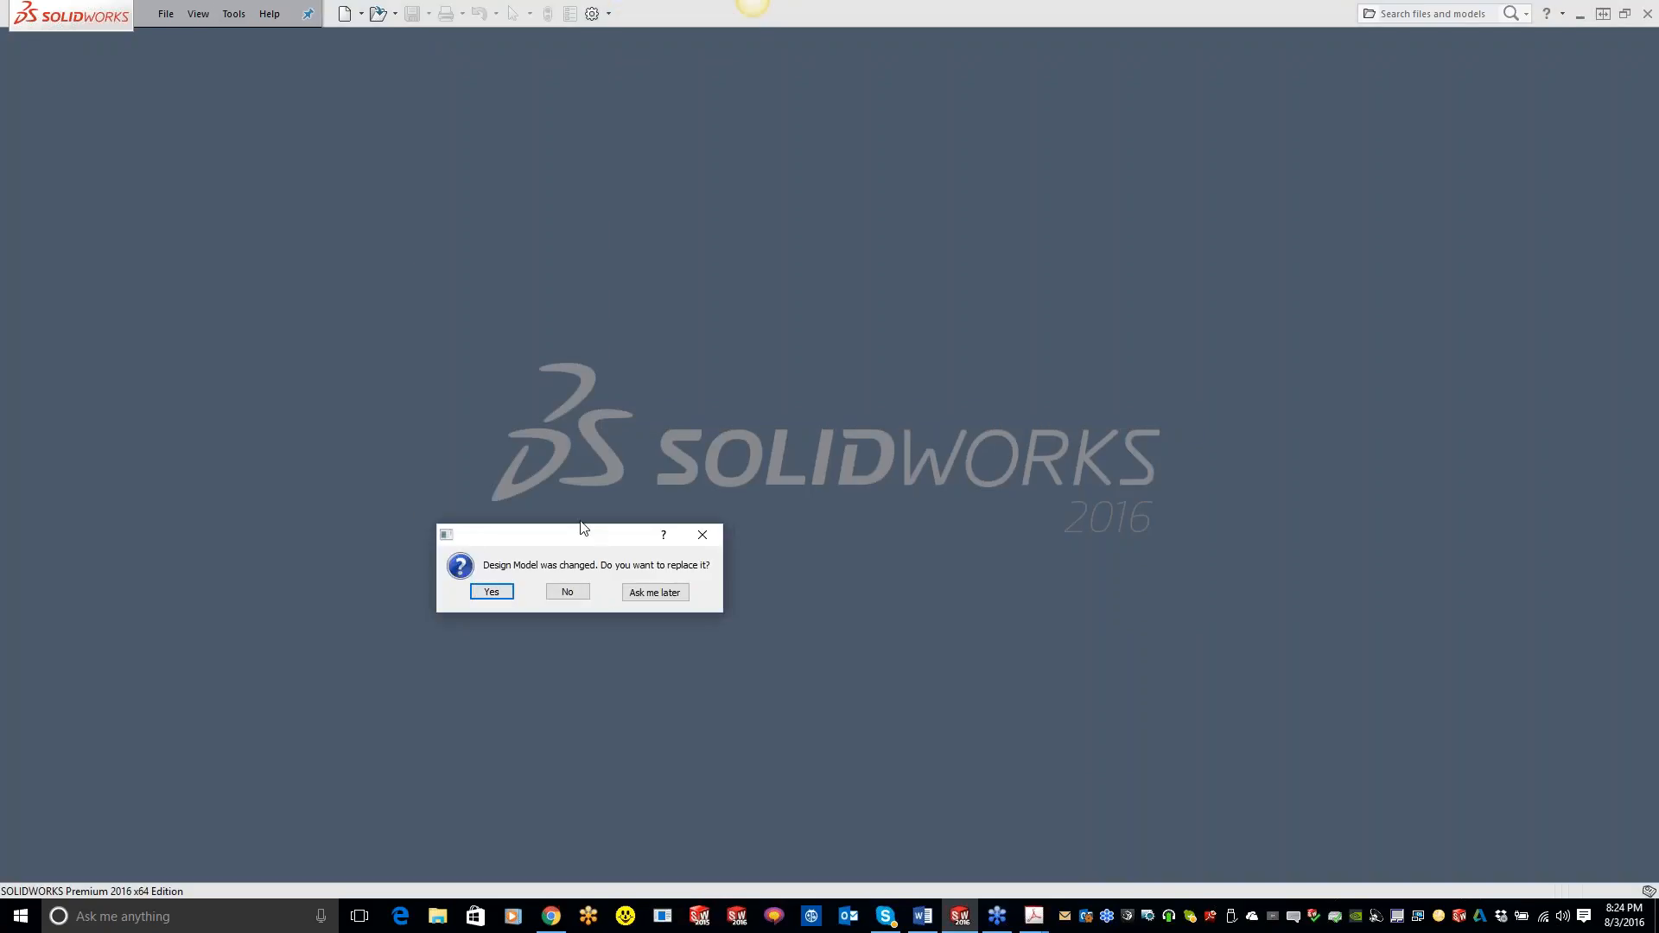
drag(519, 542, 870, 317)
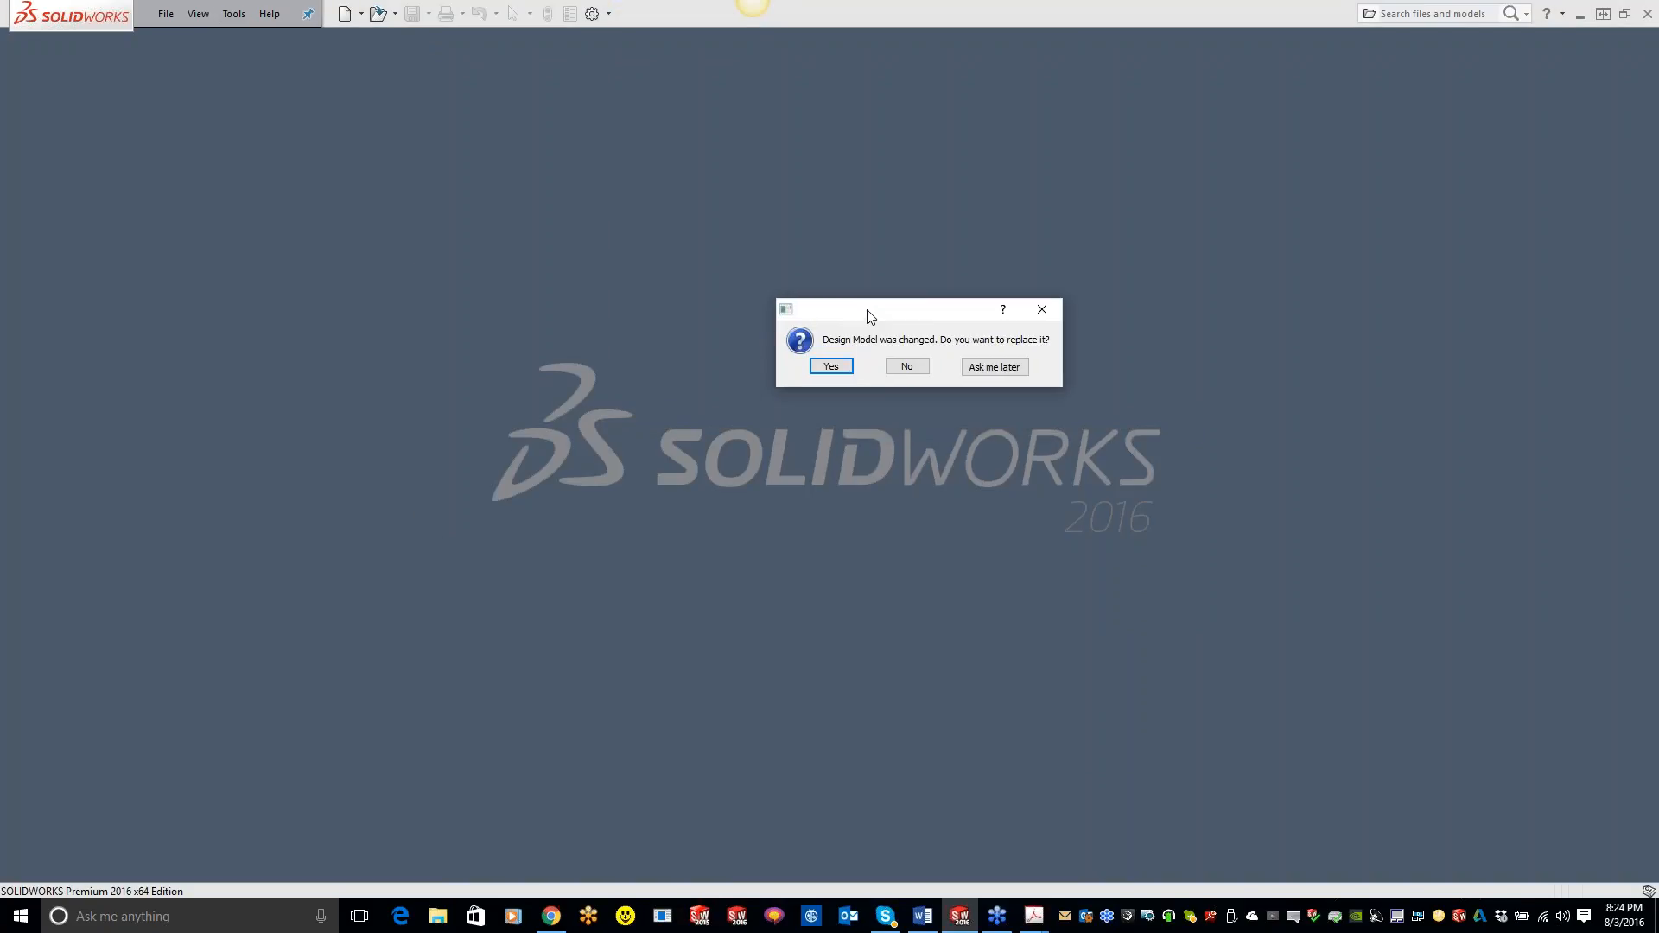
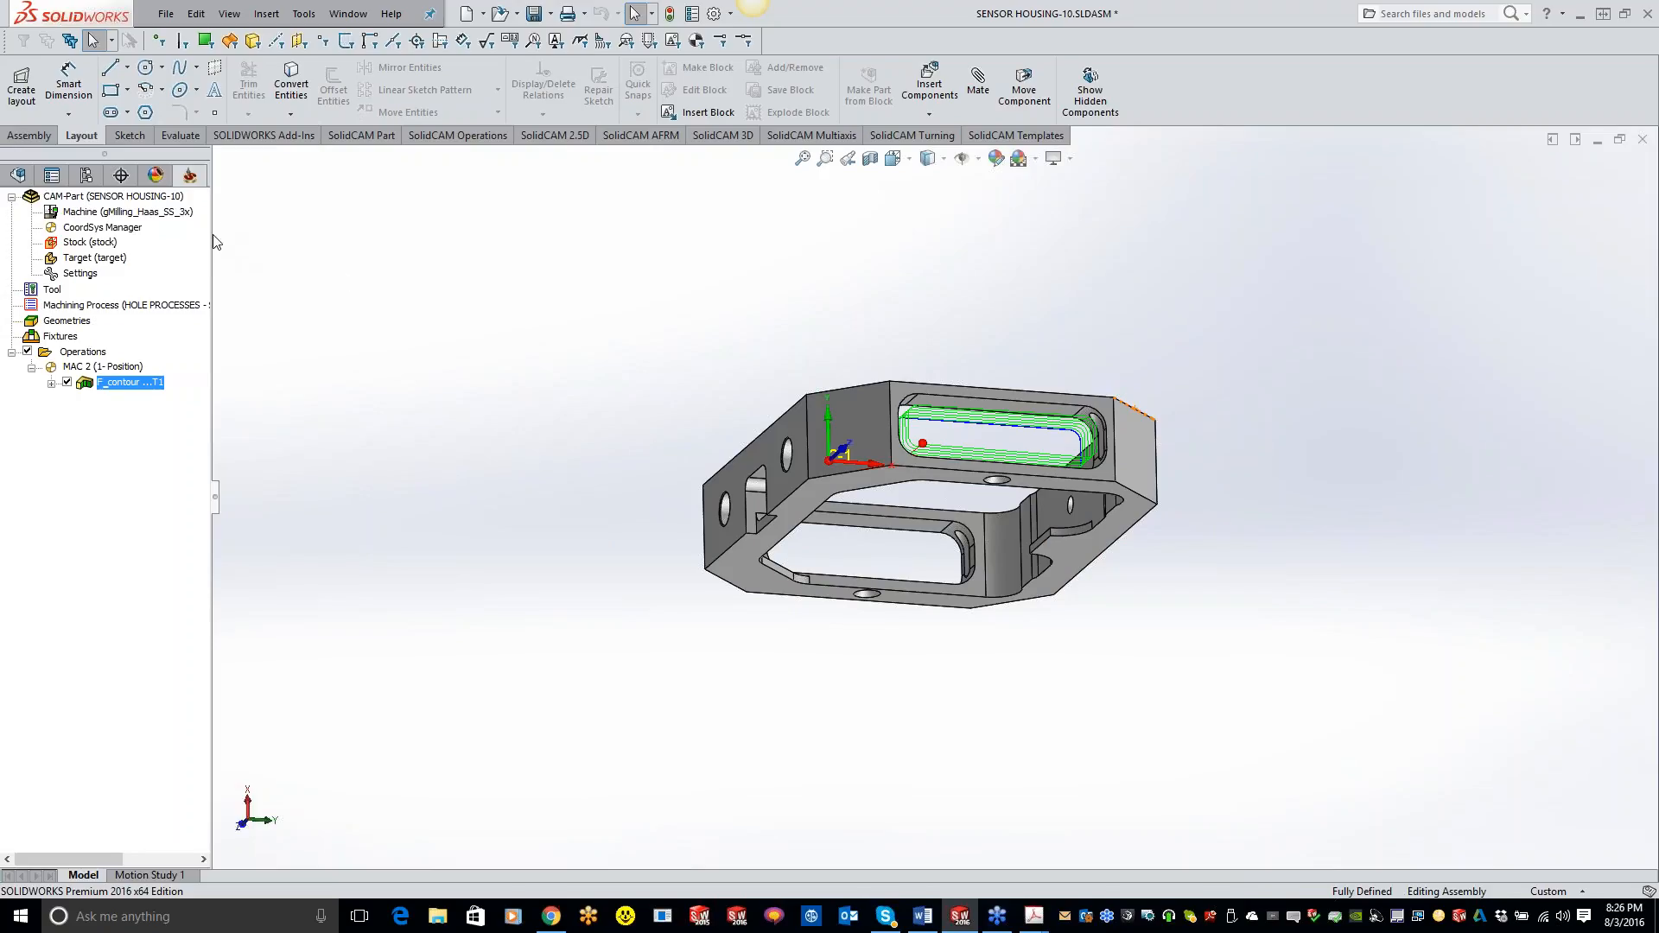
right_click(179, 198)
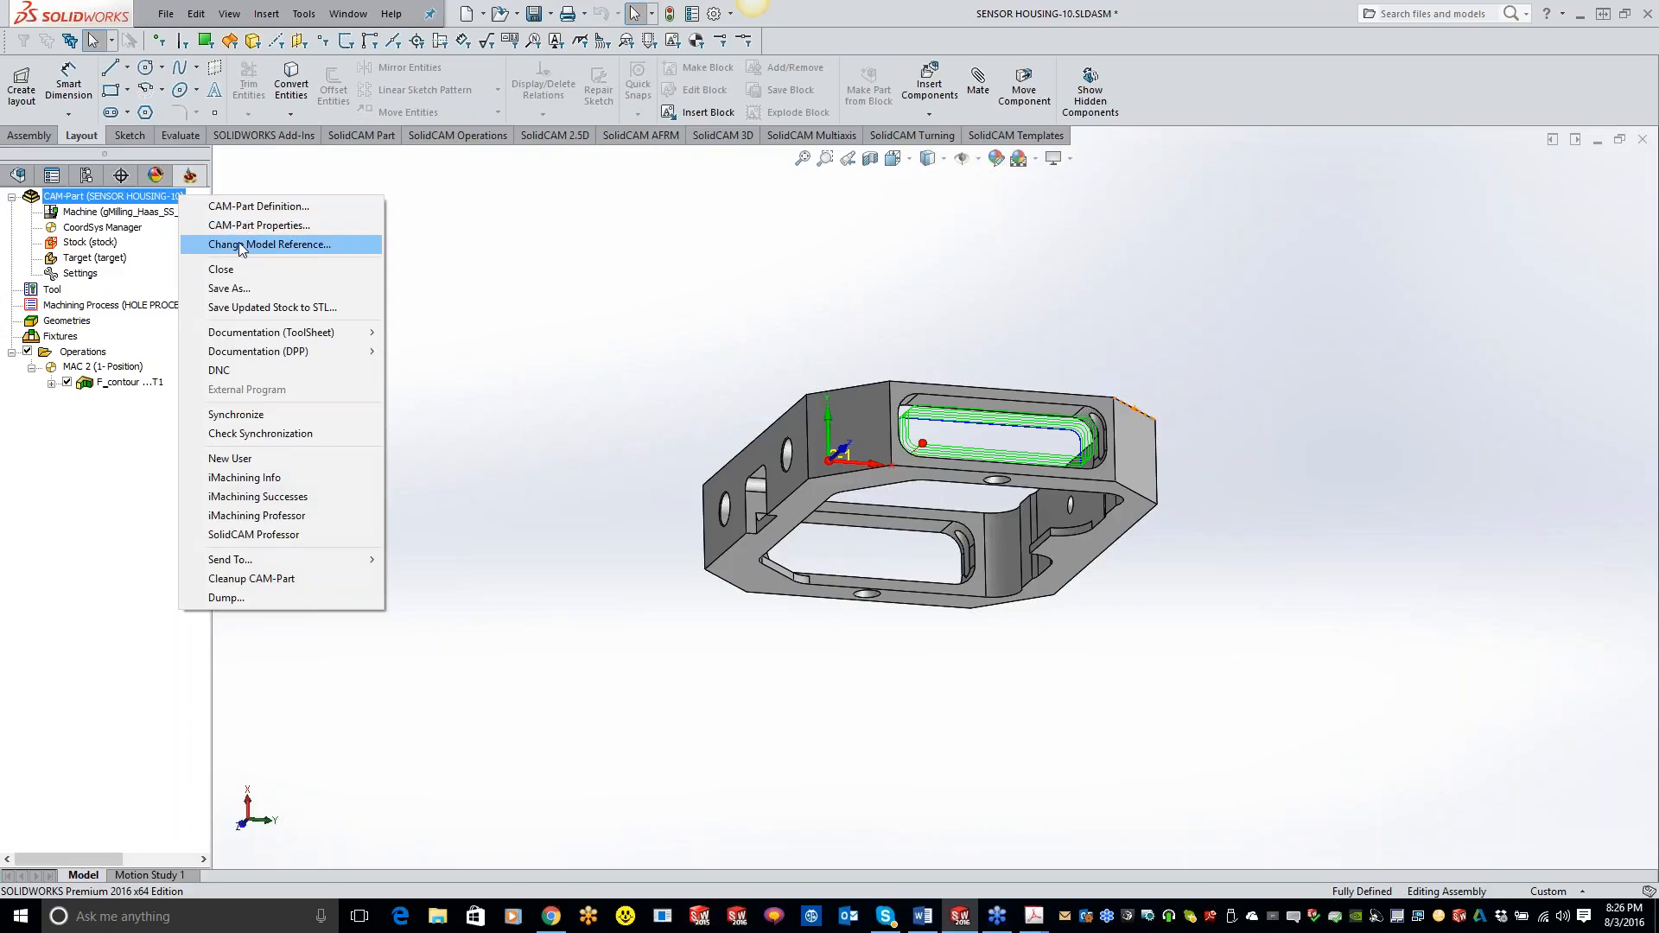
click(536, 280)
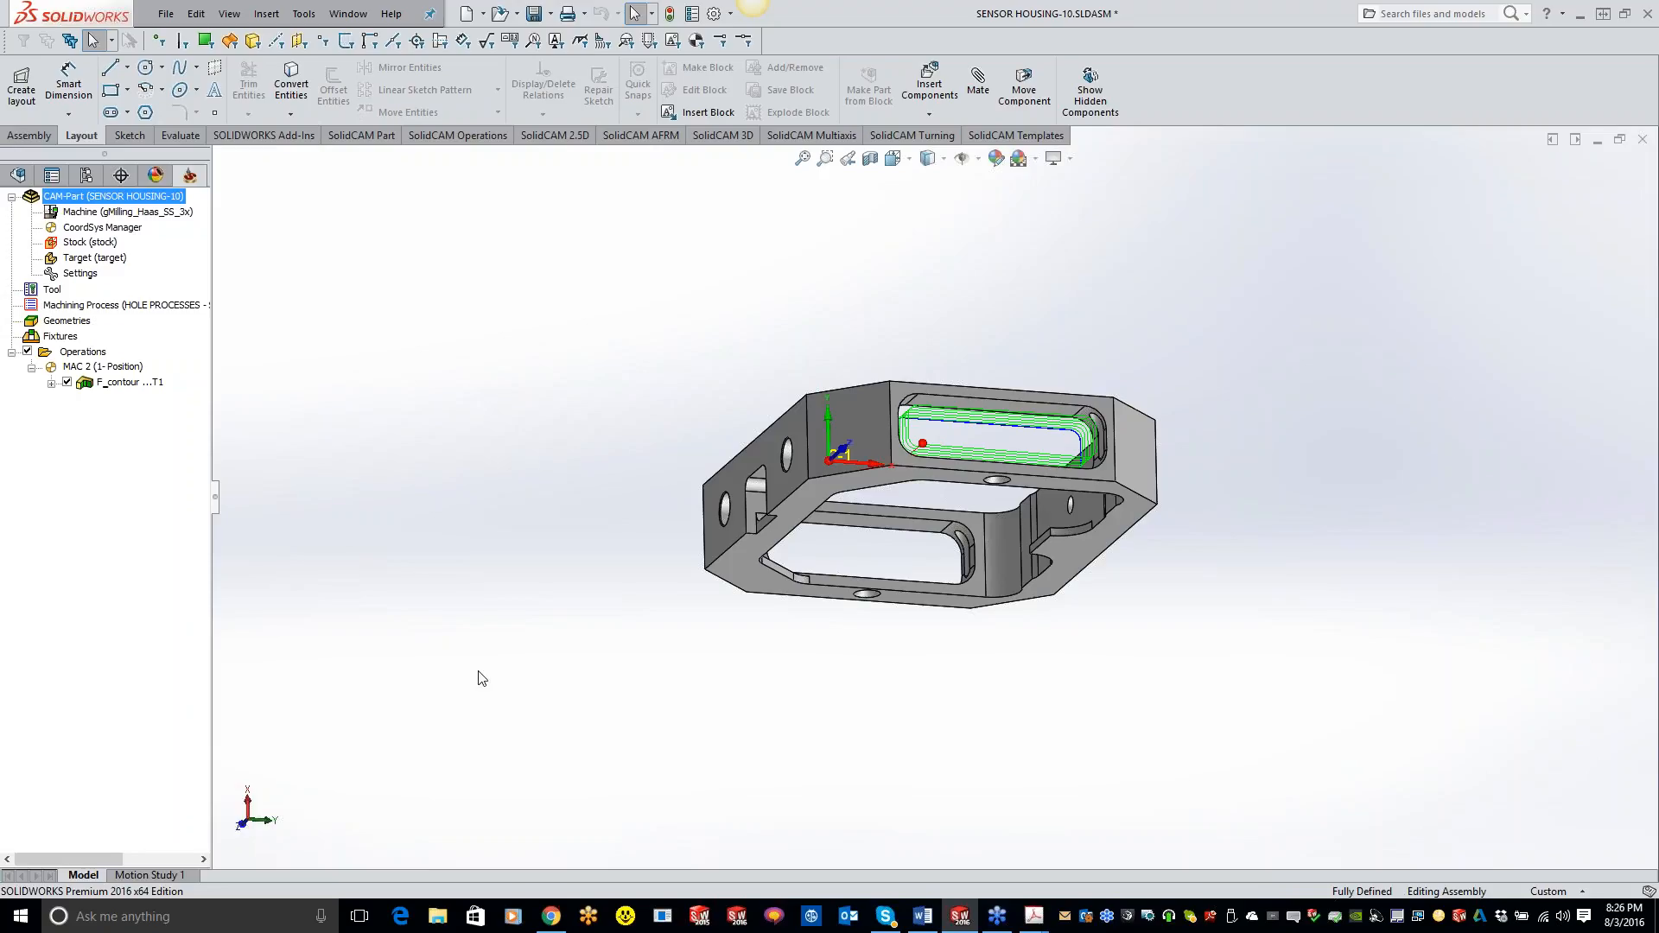
Switch to File Explorer and open the SolidCAM Temporary Files folder within the current Windows user's AppData\Local folder on drive C.
click(438, 916)
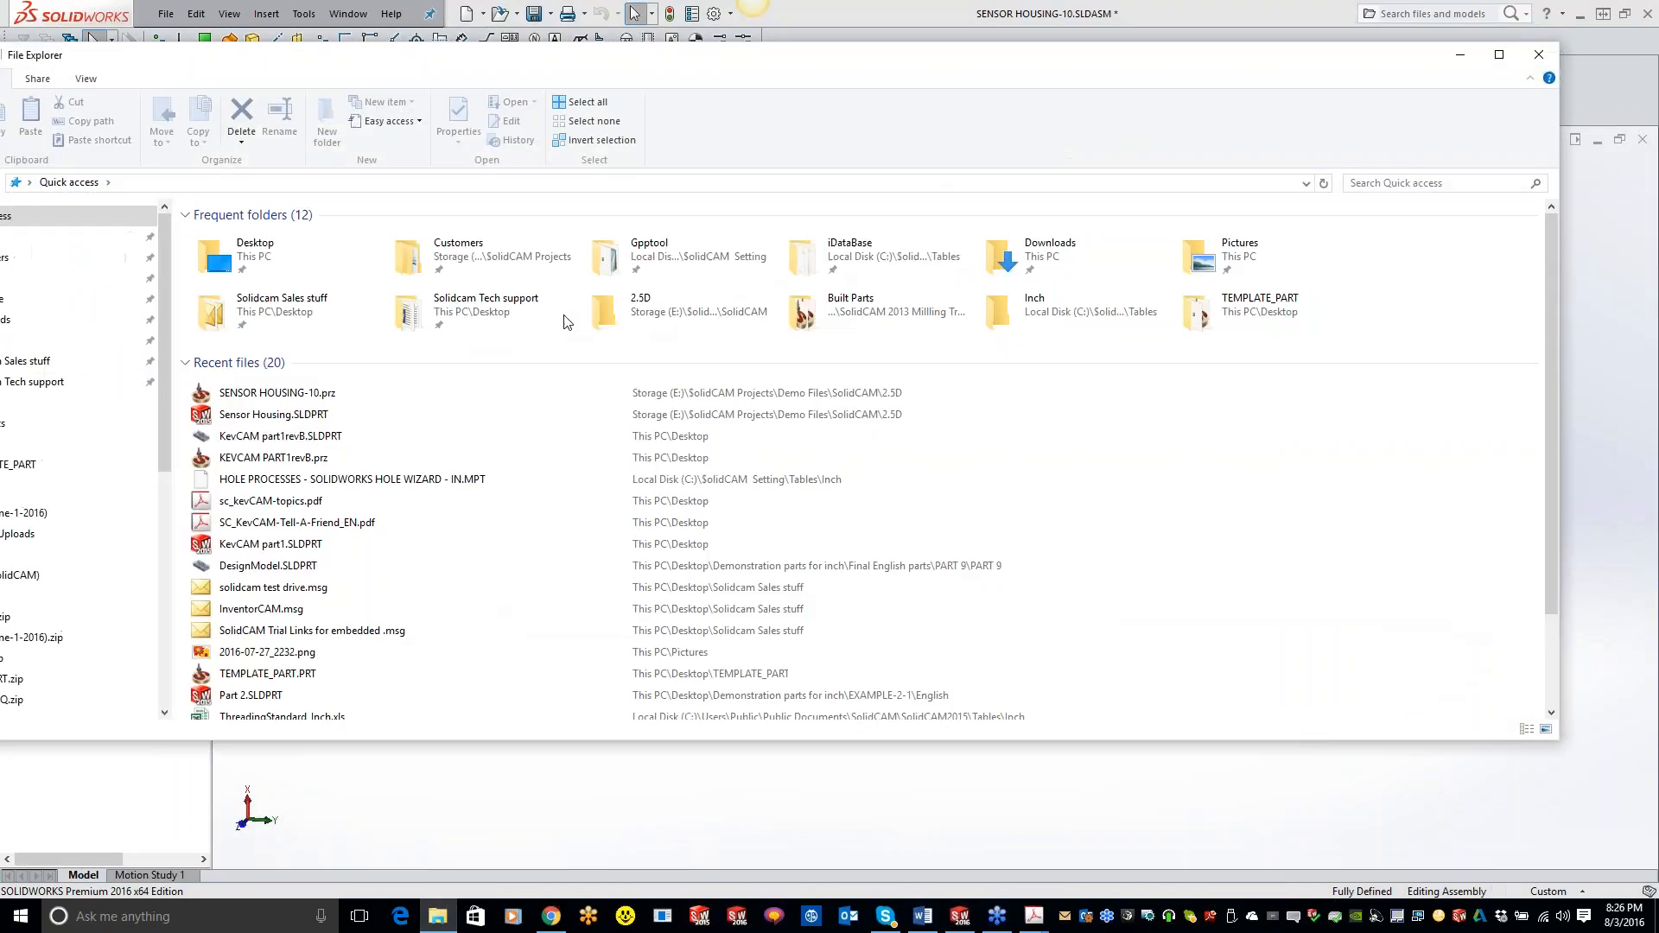
click(1498, 55)
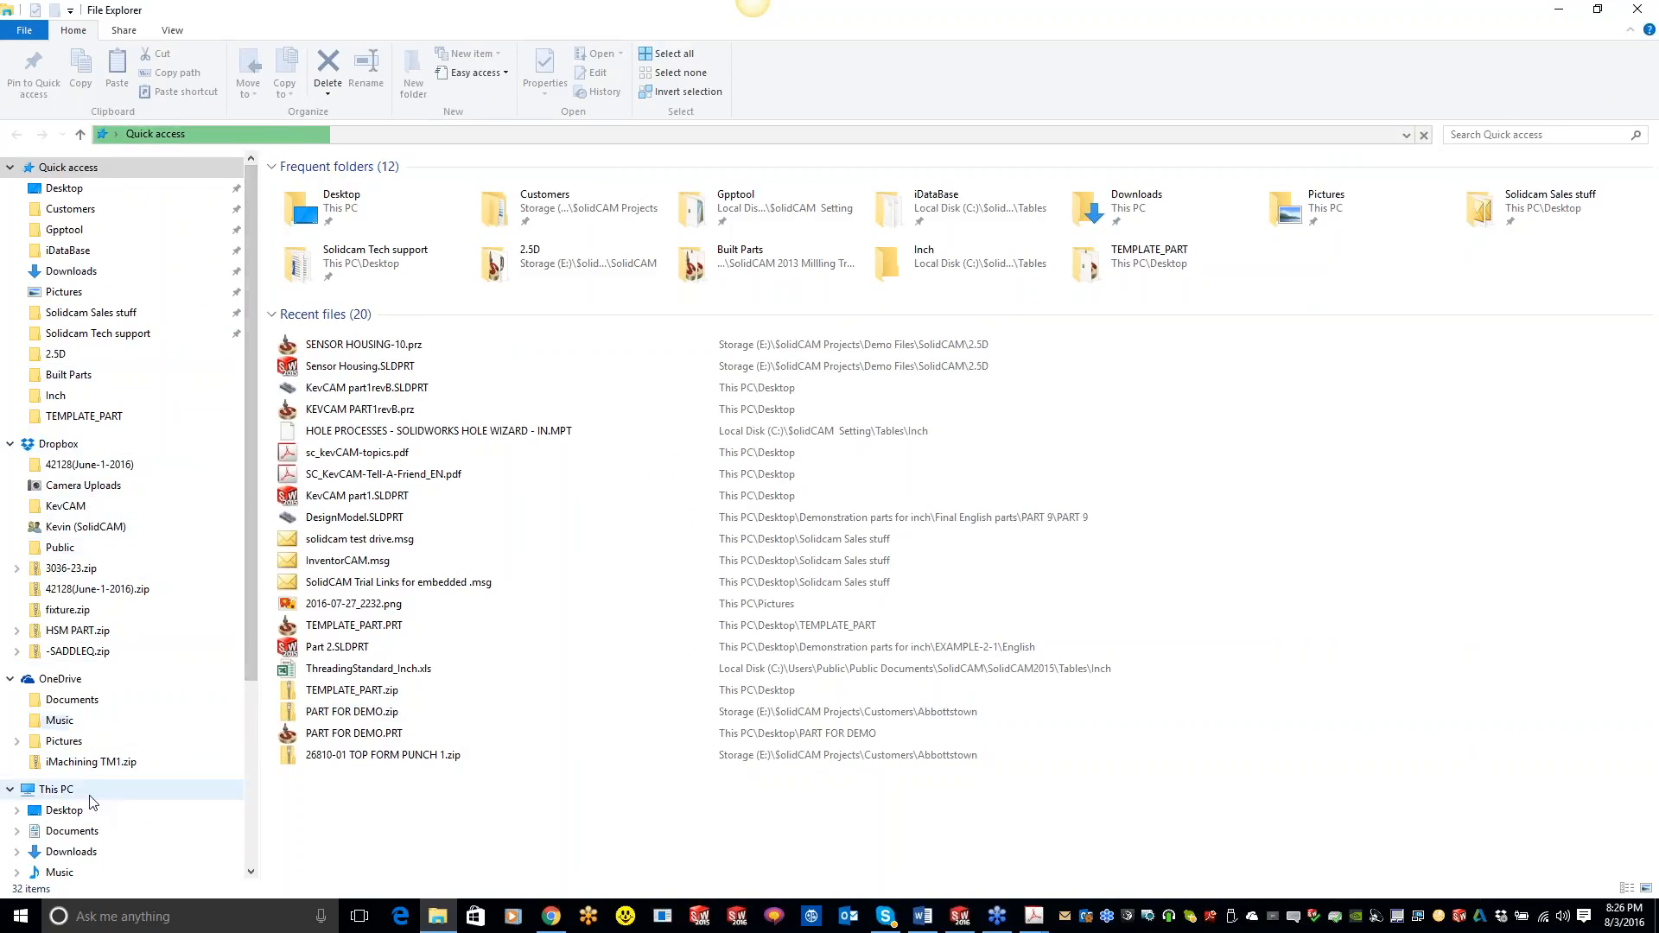
click(56, 790)
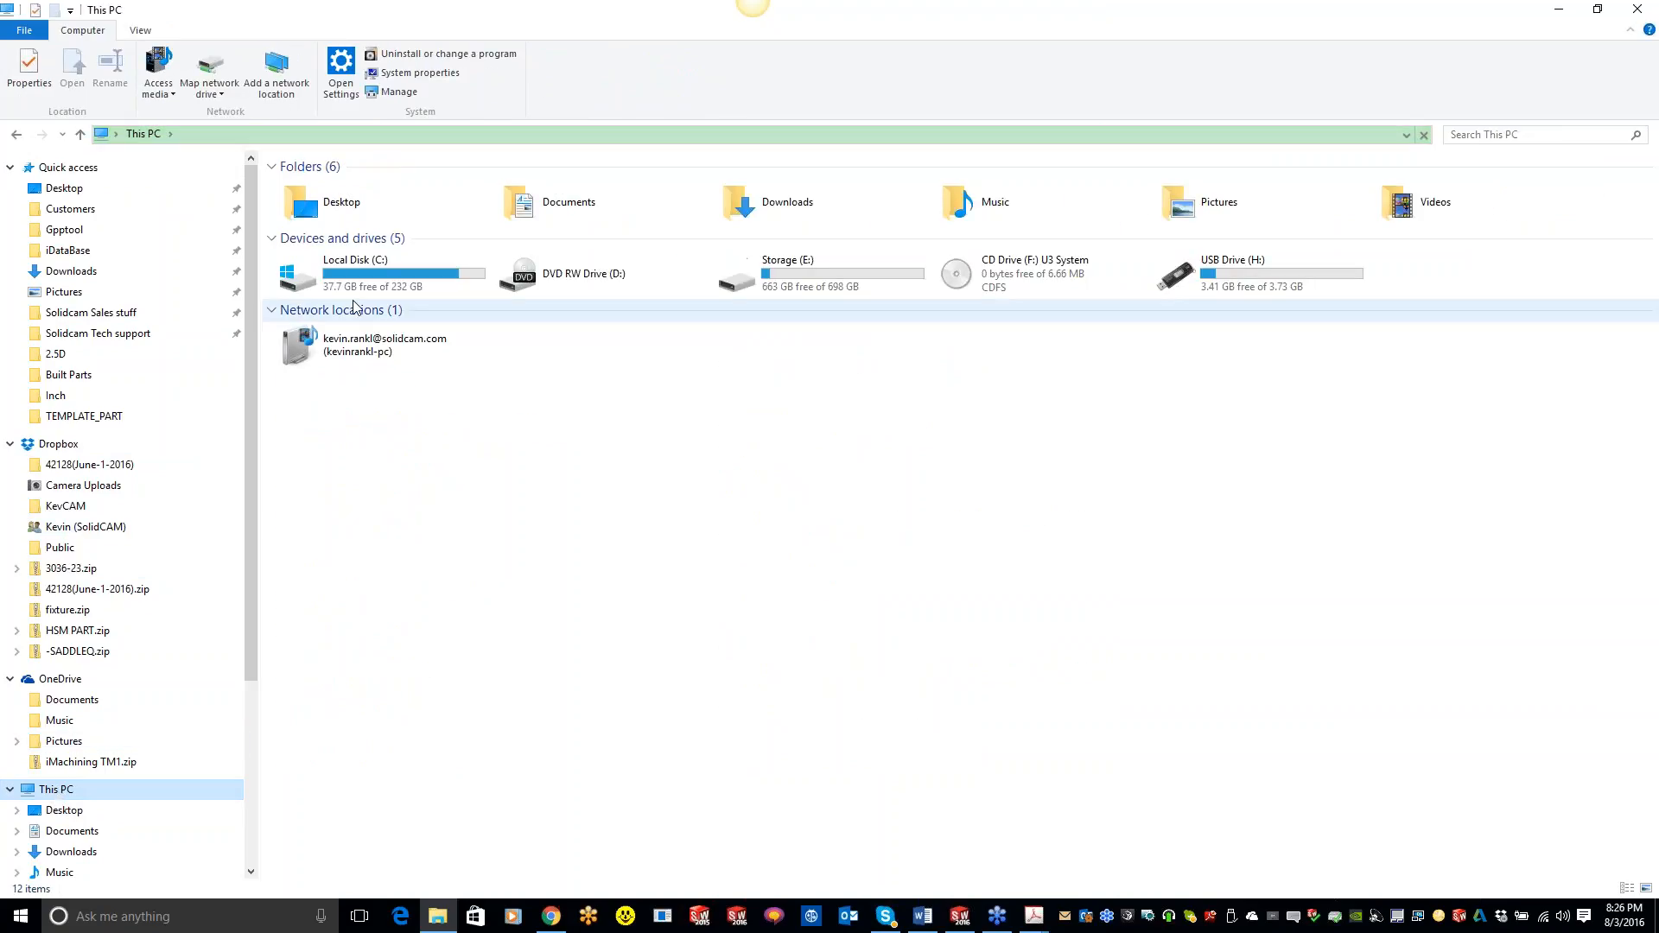
double_click(346, 275)
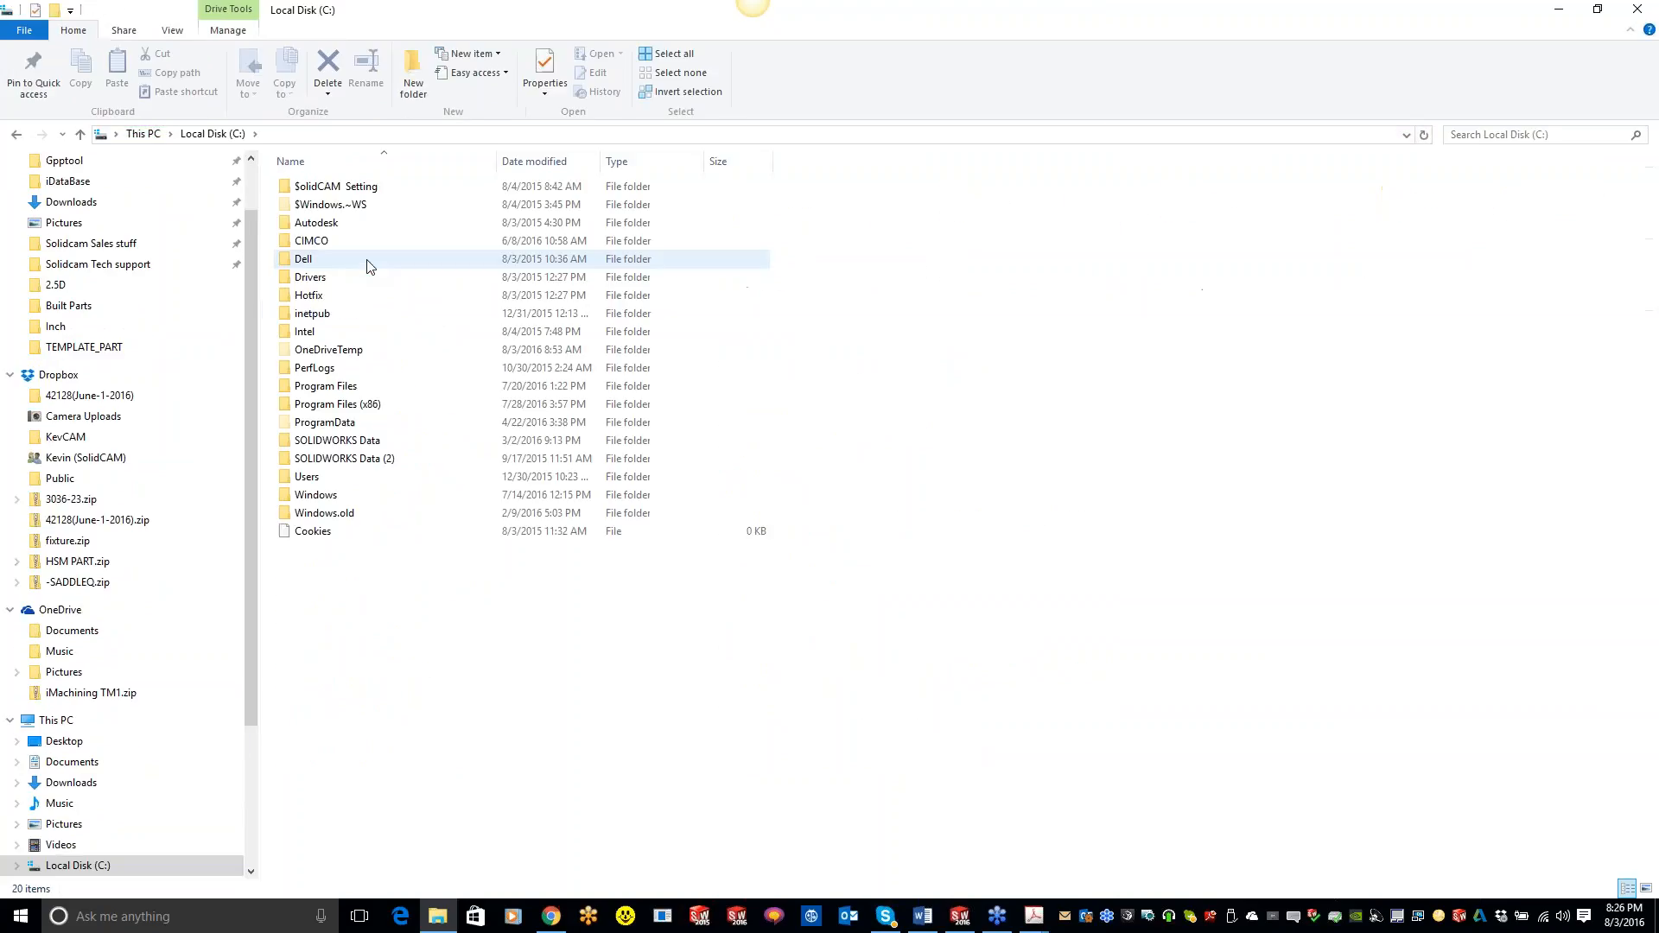
double_click(310, 478)
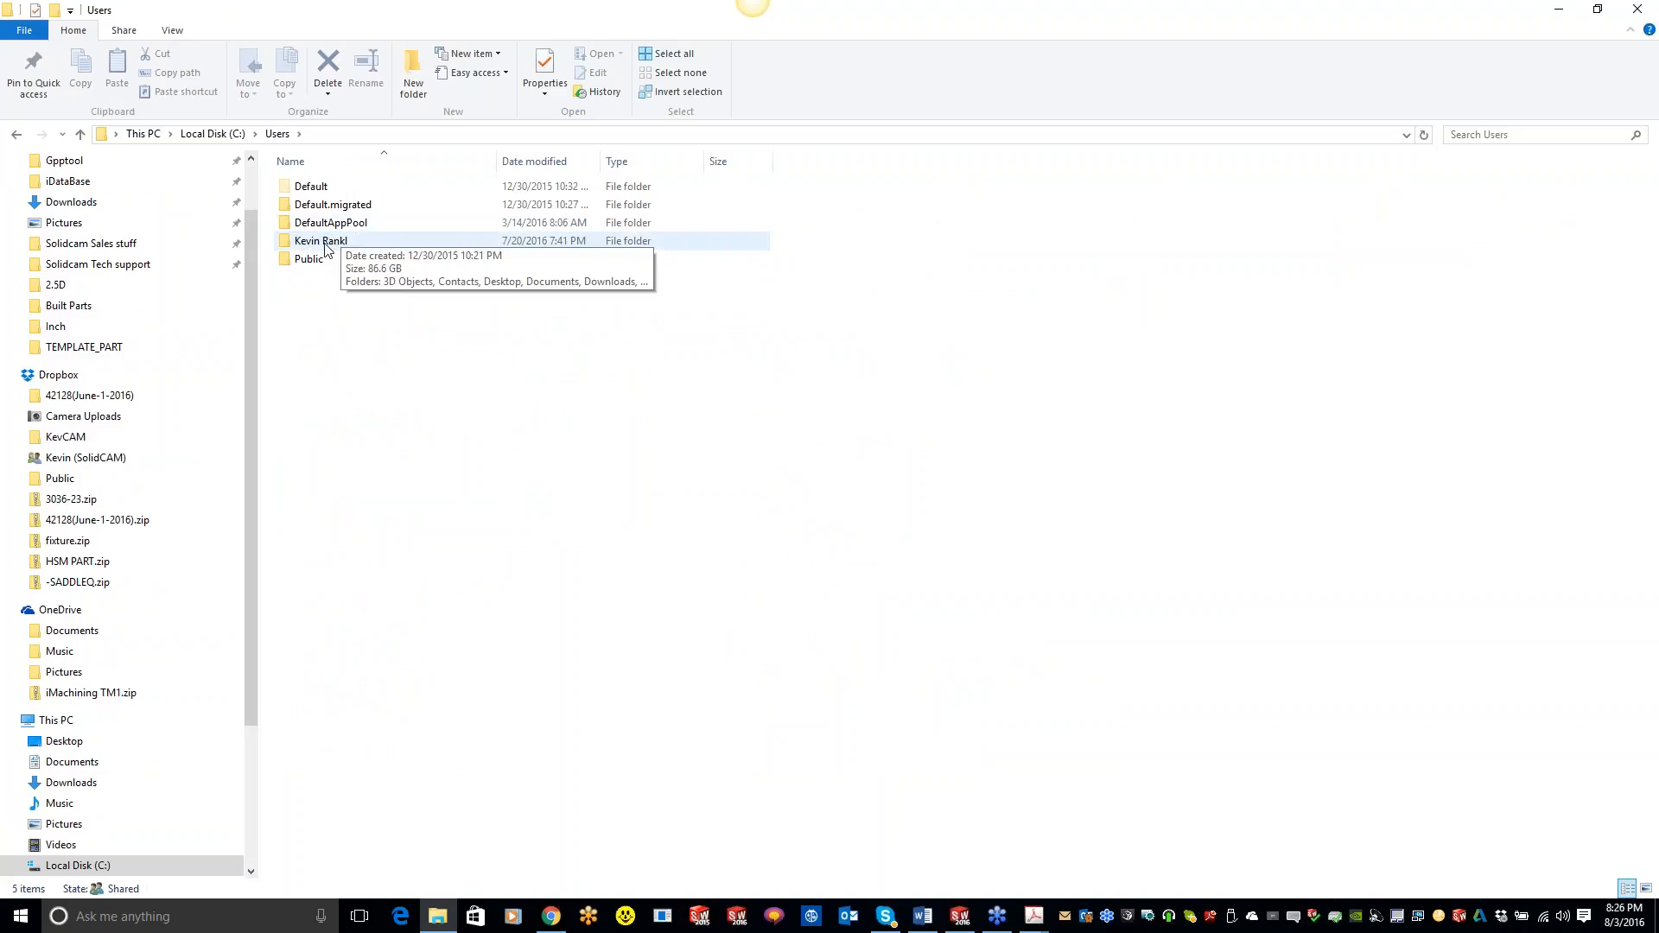
double_click(326, 246)
double_click(316, 210)
click(342, 134)
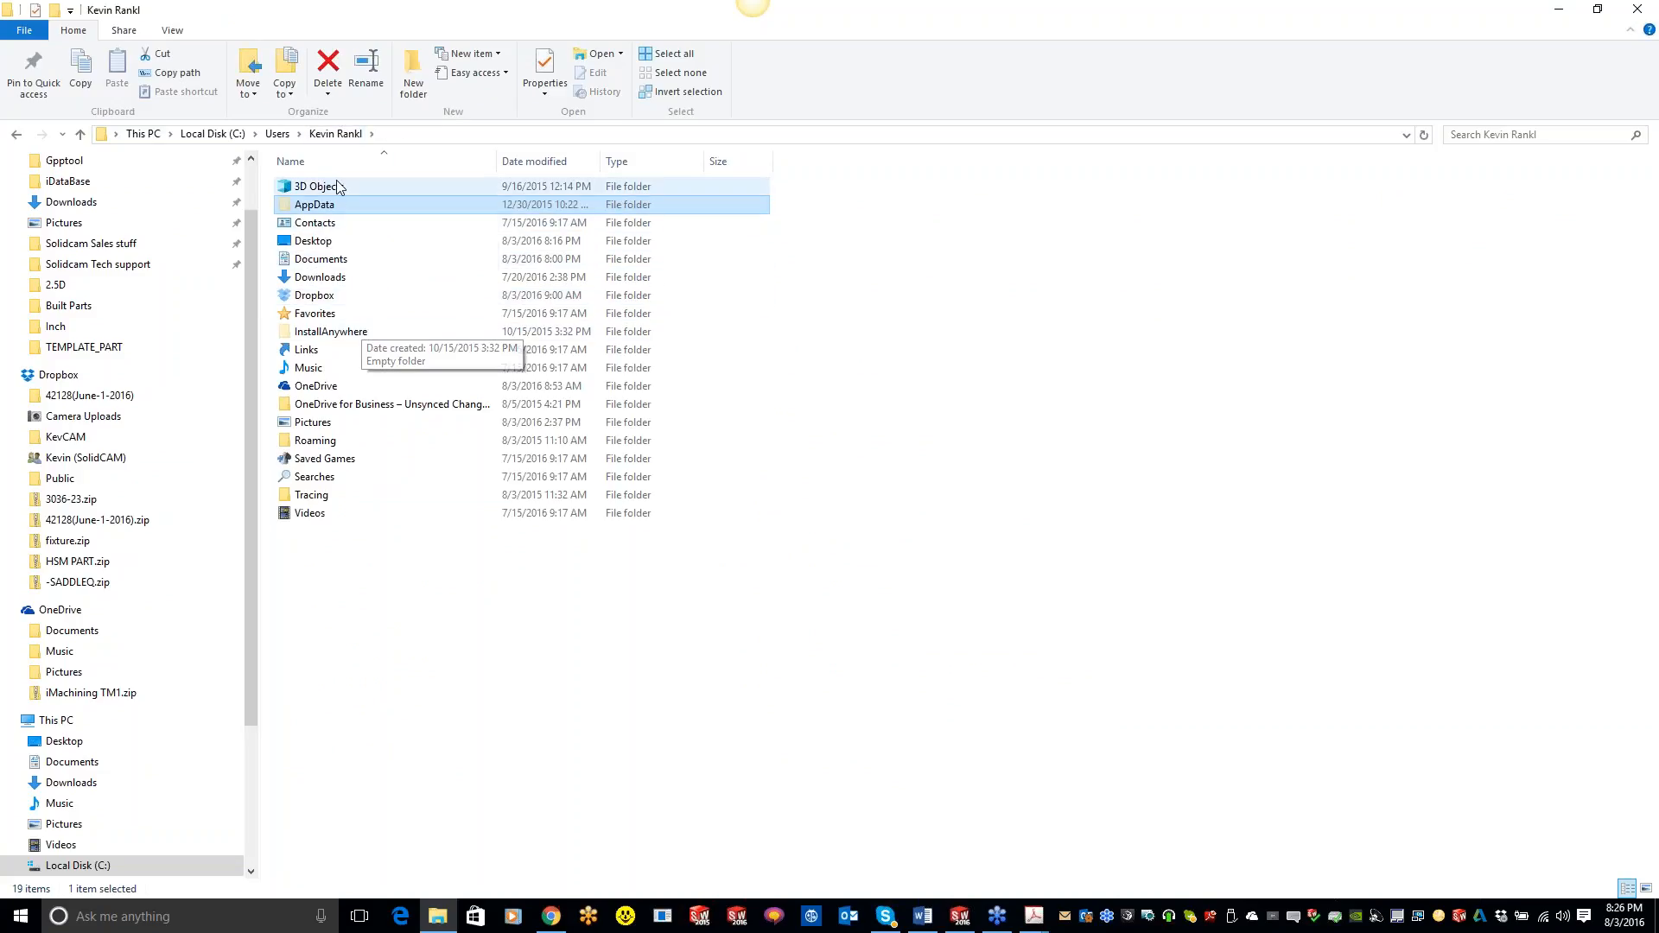
mouse_move(343, 211)
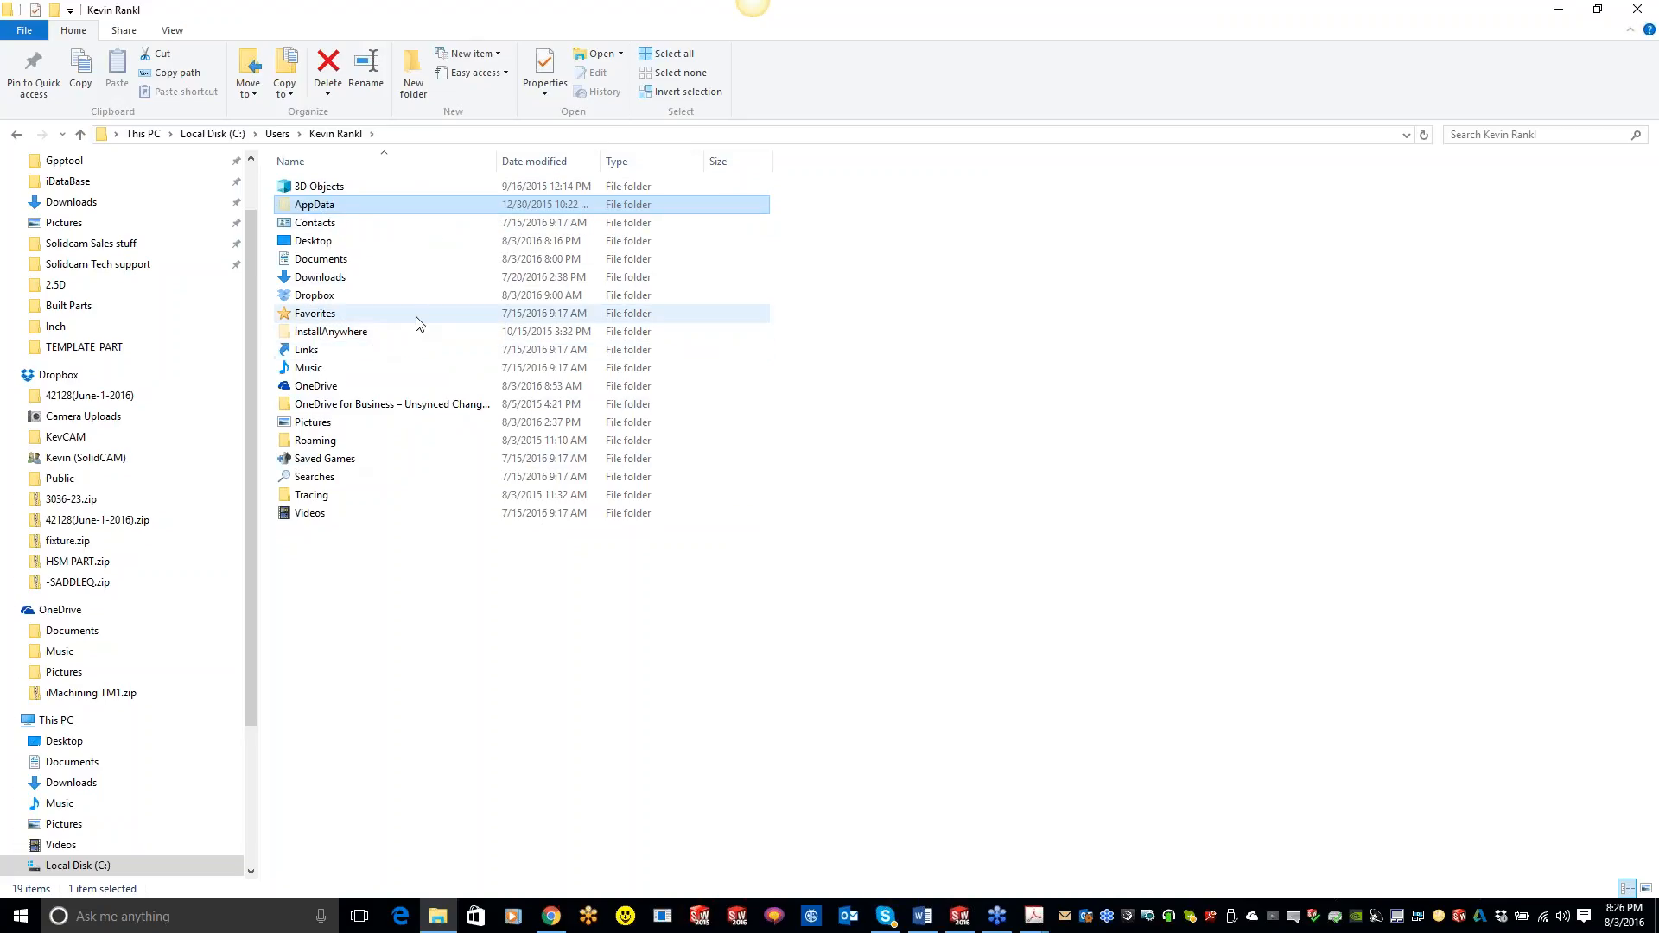
double_click(316, 213)
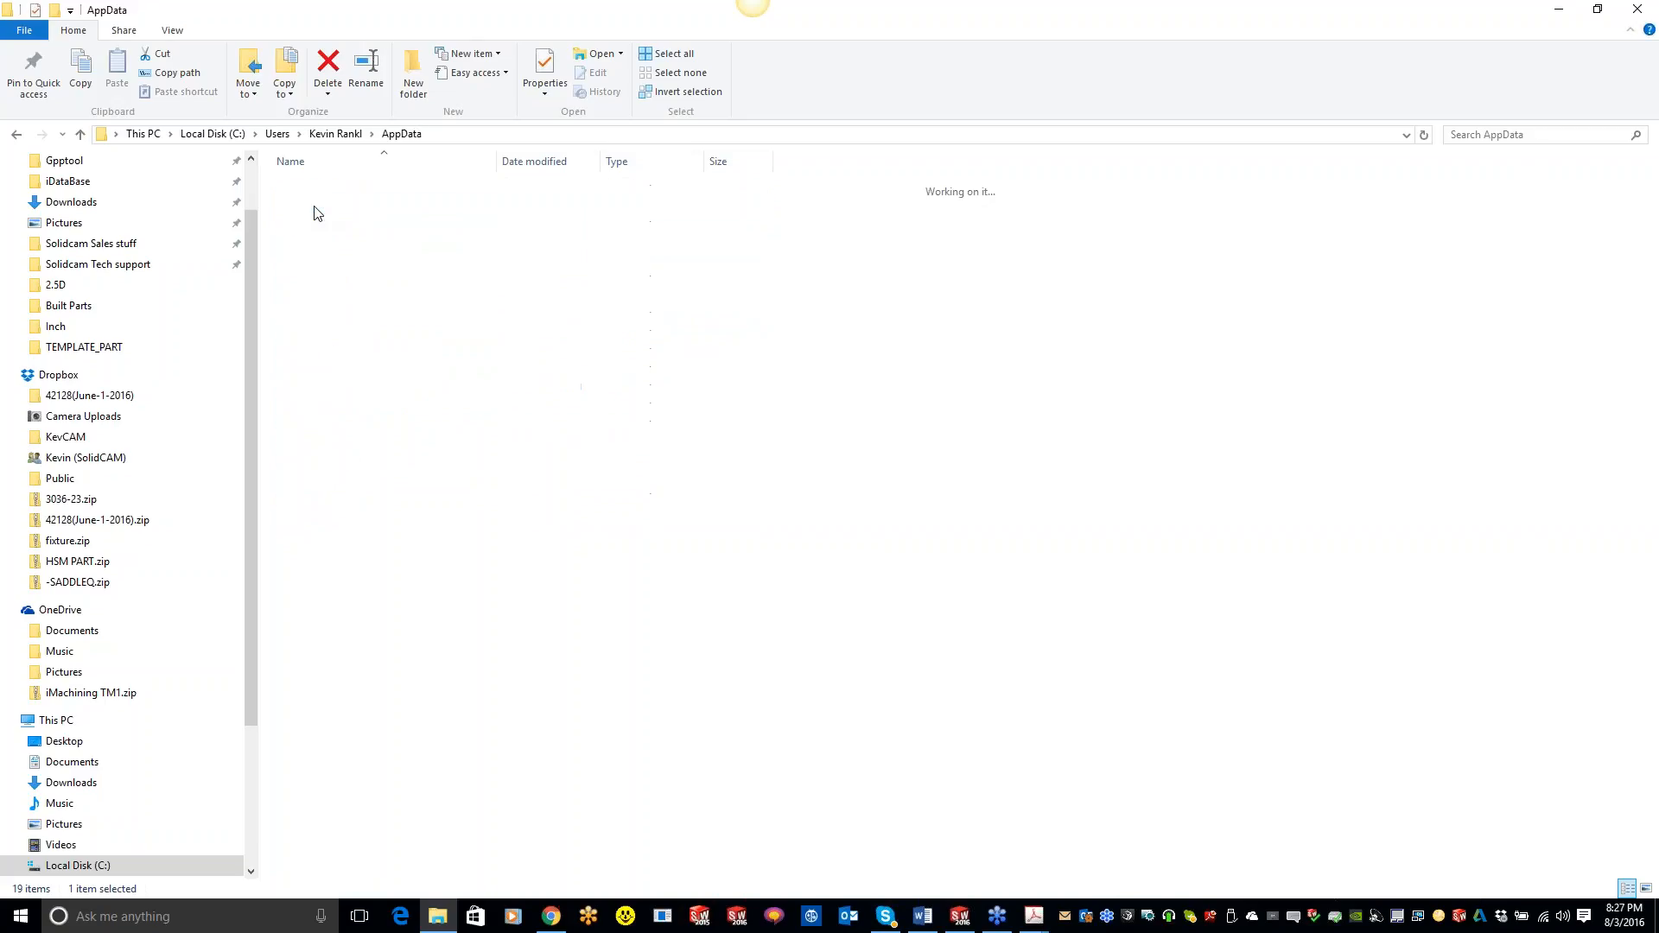
double_click(311, 185)
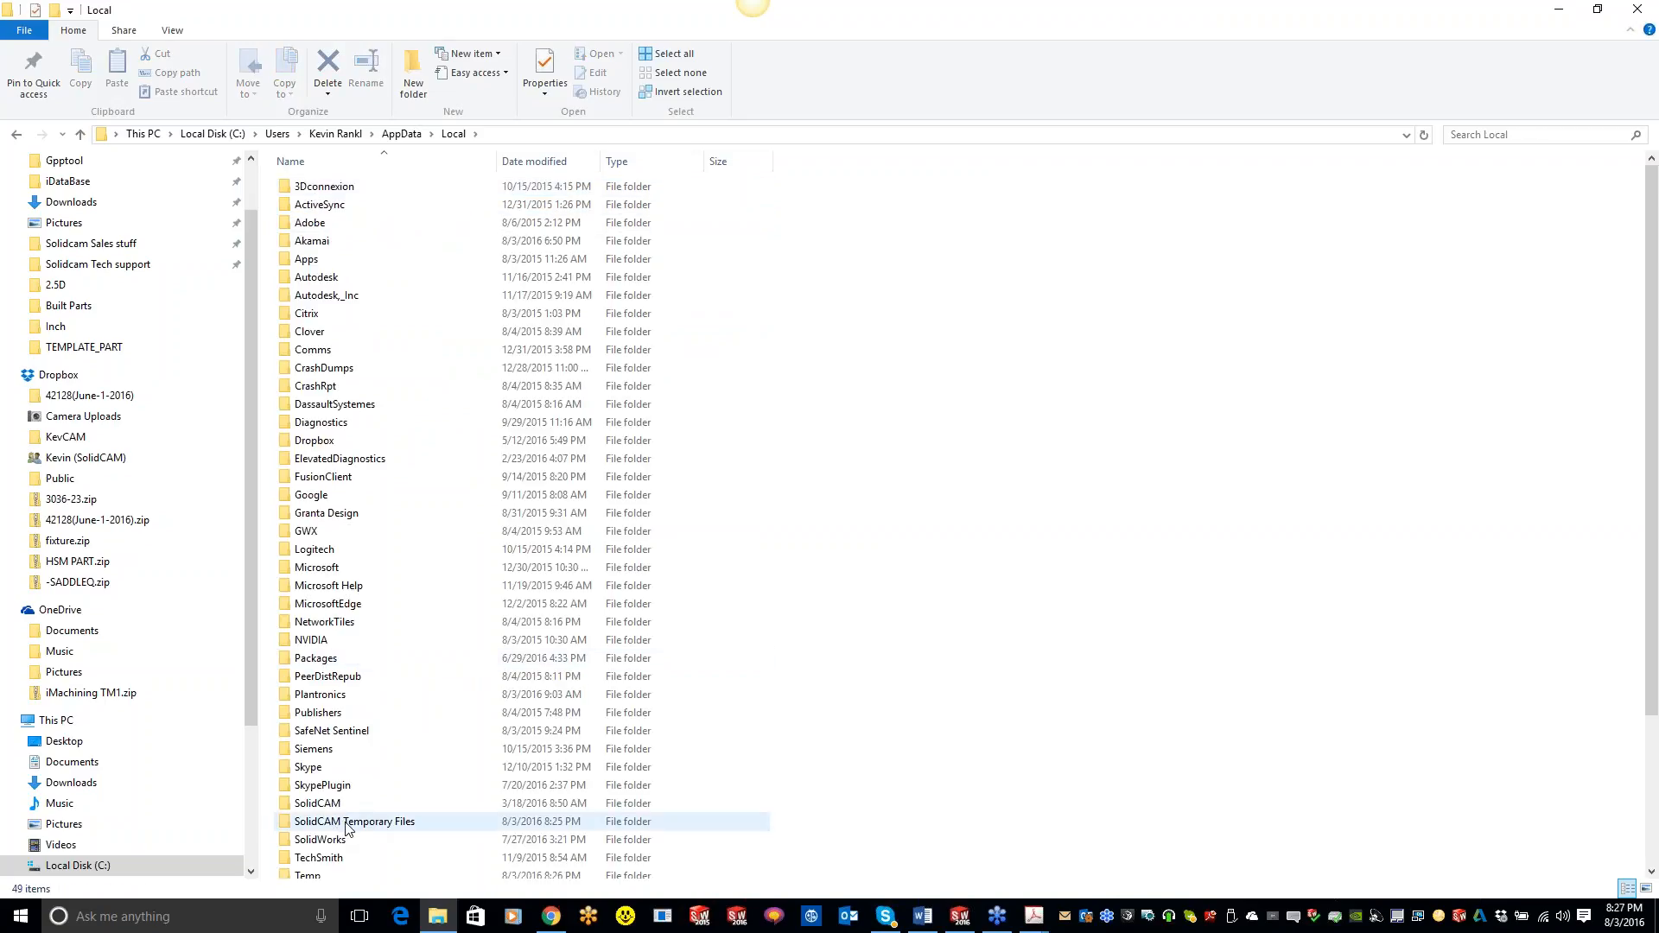
double_click(350, 822)
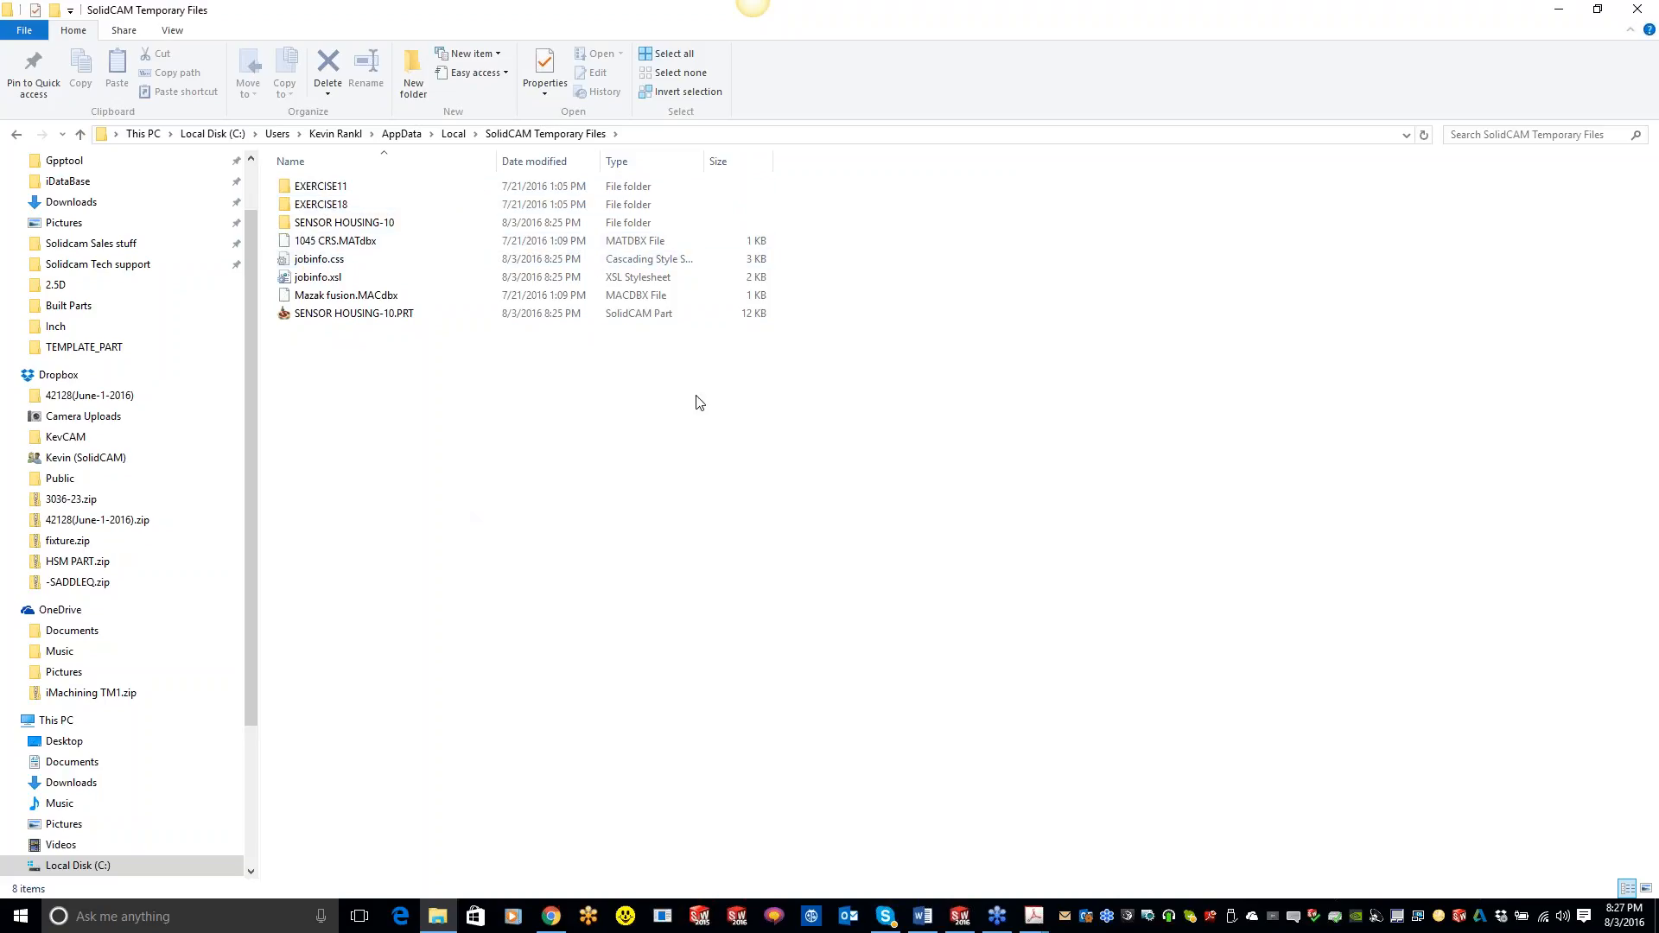
Create a new folder named "Old Temp part" in the SolidCAM Temporary Files folder, then return to SOLIDWORKS.
right_click(440, 464)
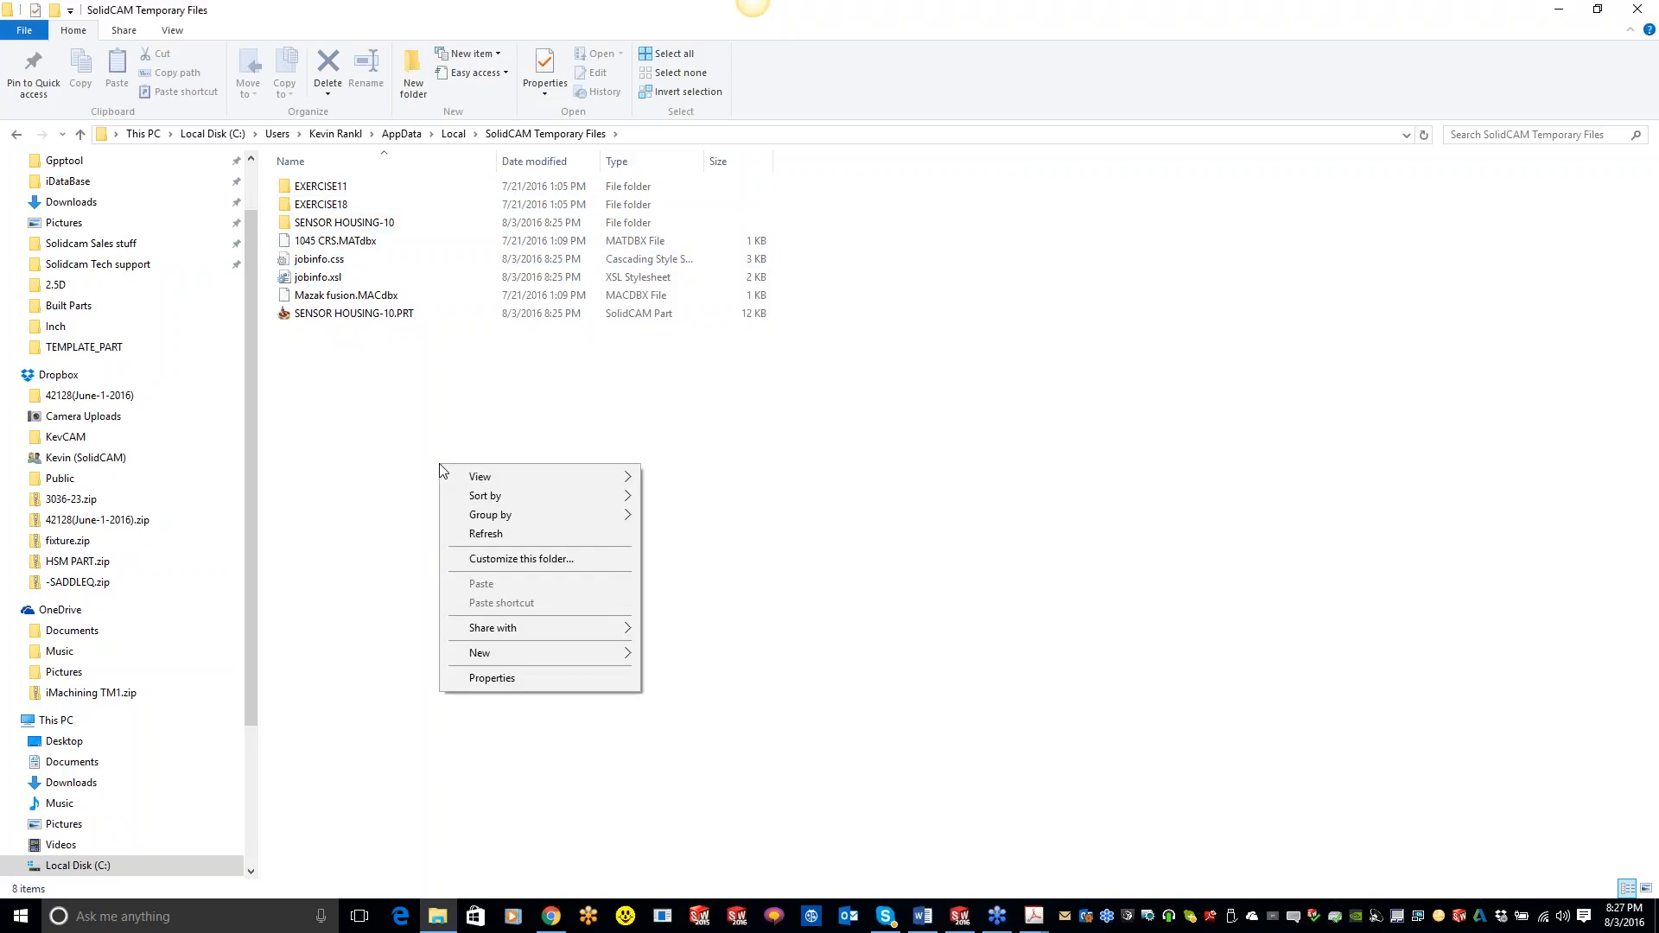
mouse_move(566, 662)
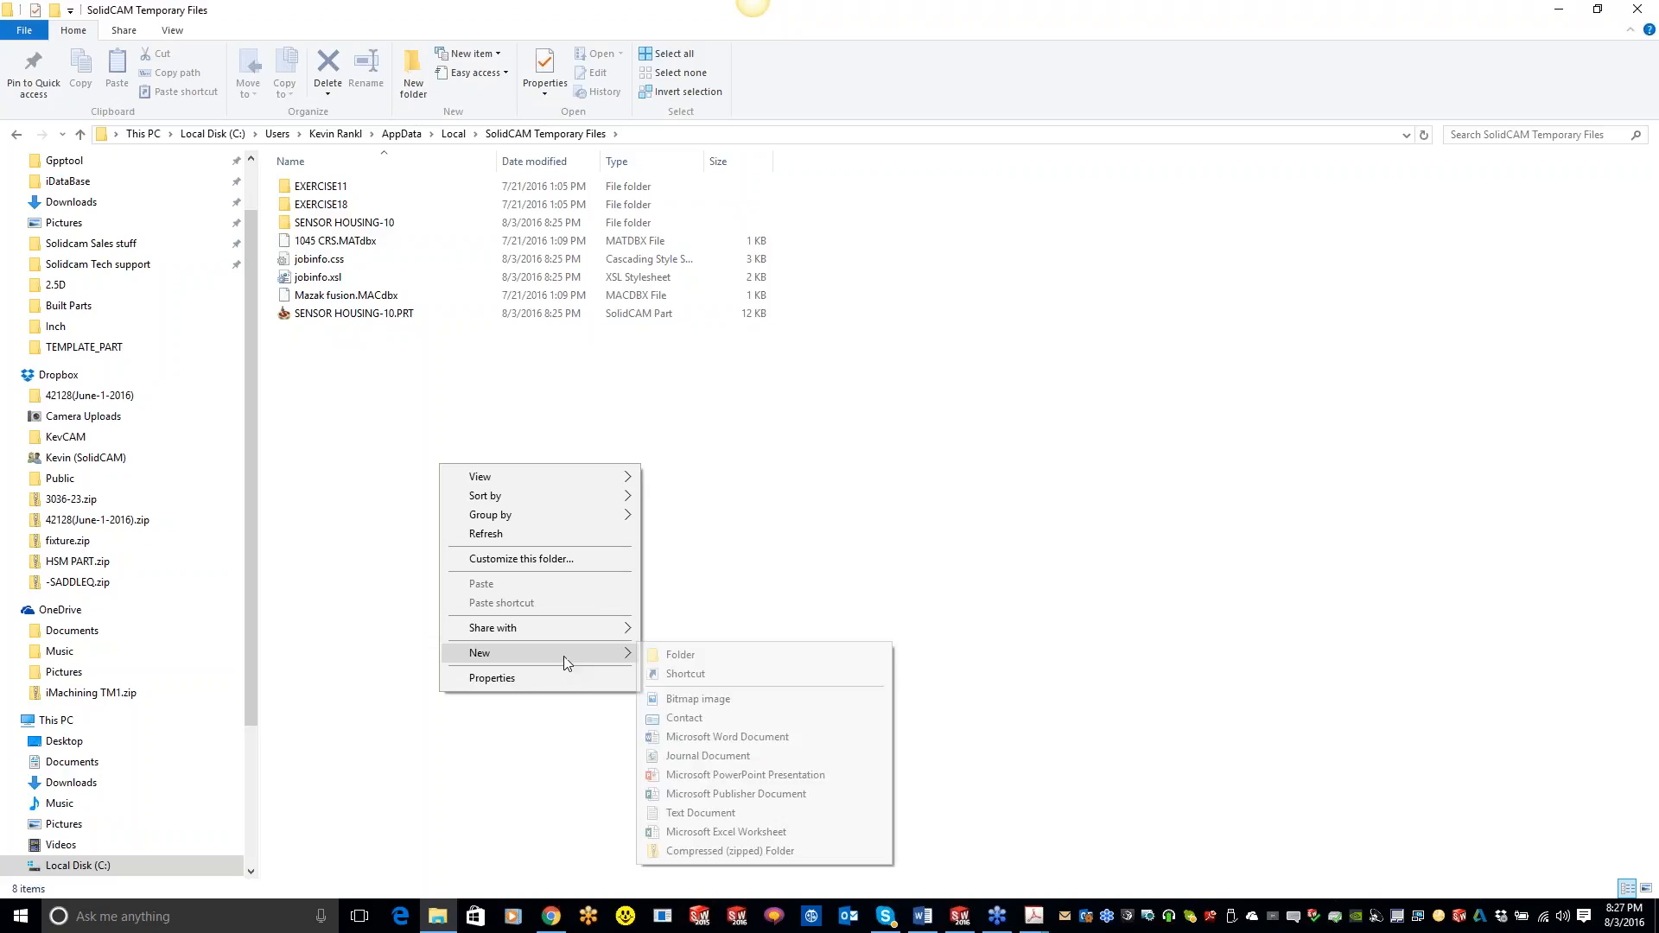
click(711, 656)
text(Old Tem)
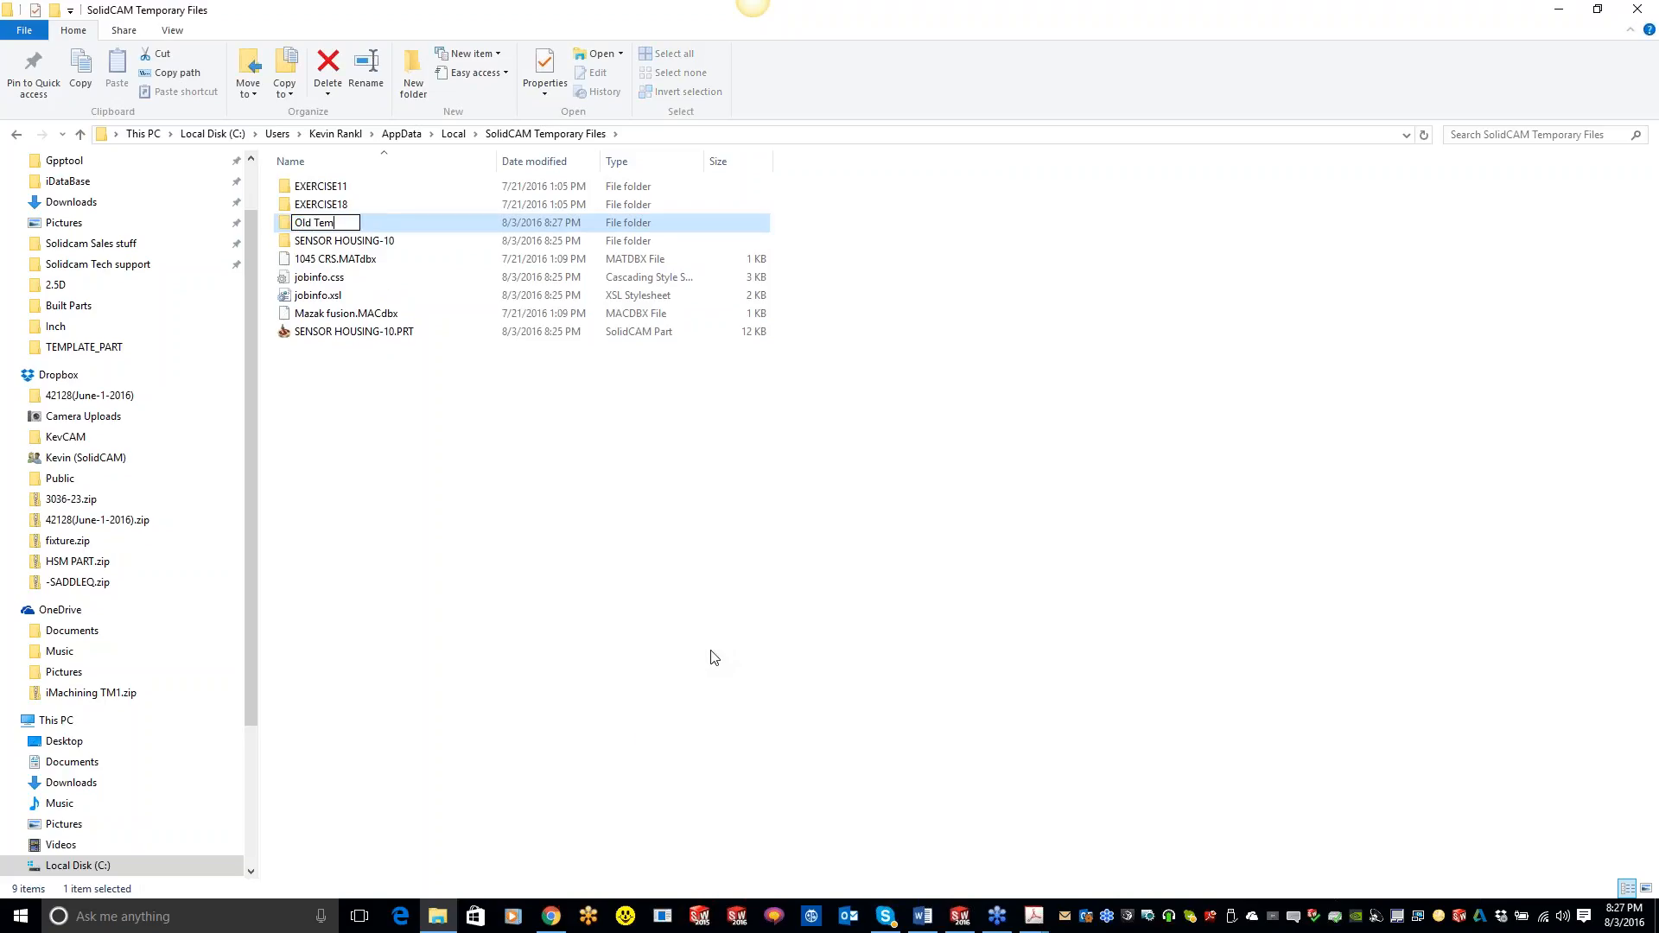
text(p part)
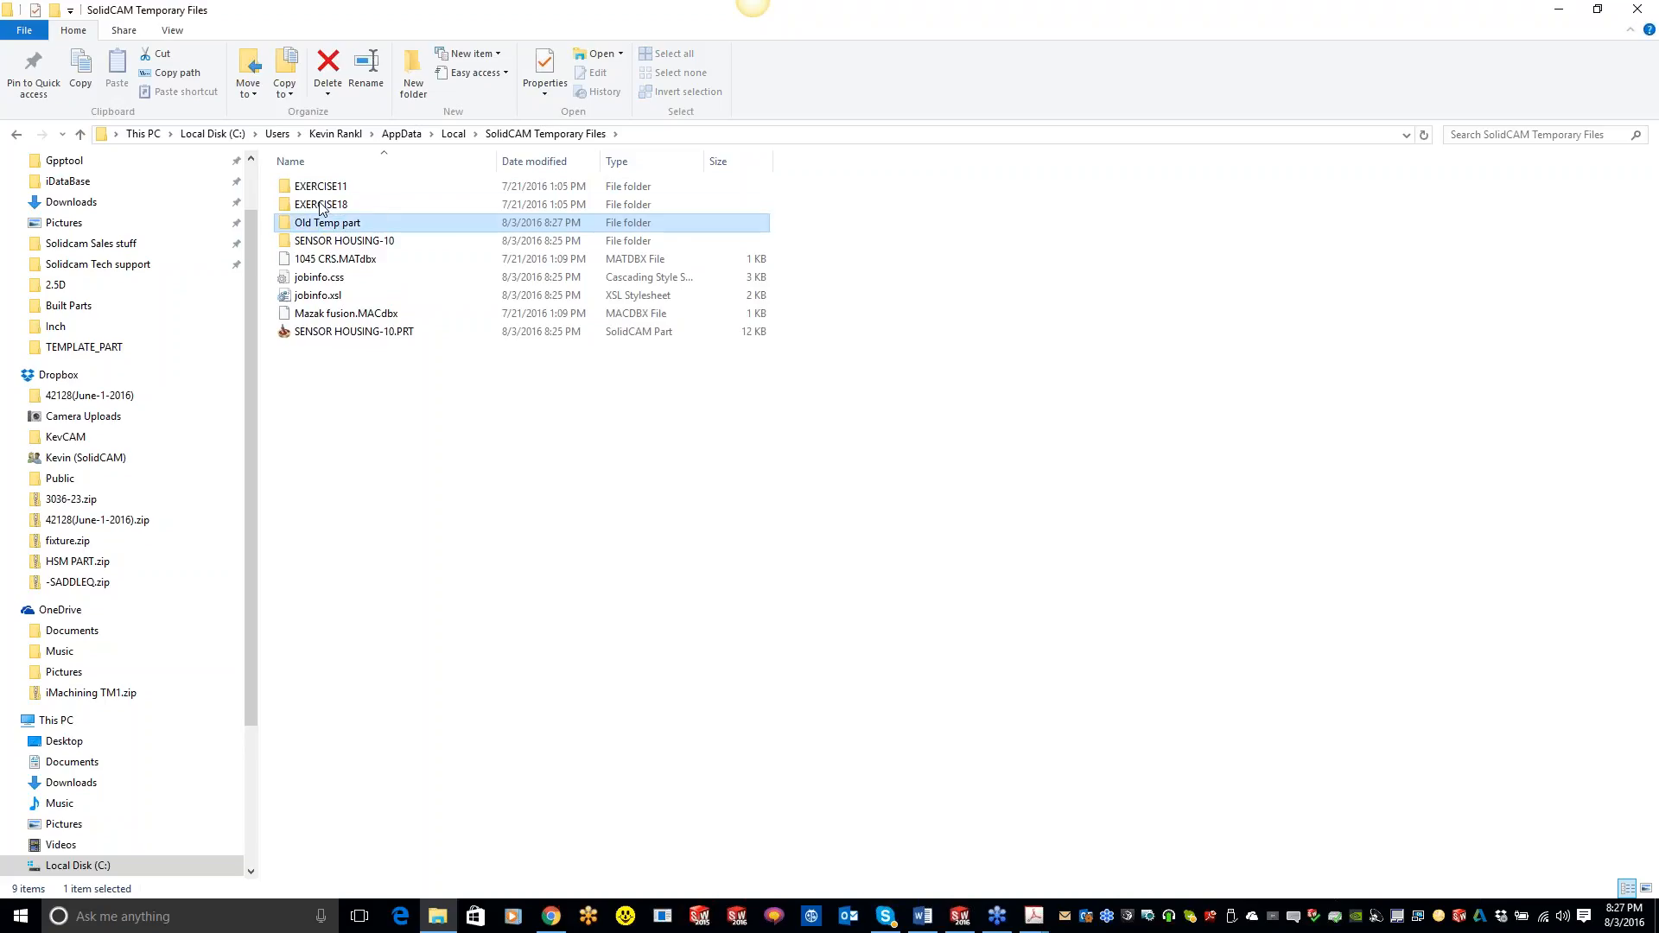
click(849, 762)
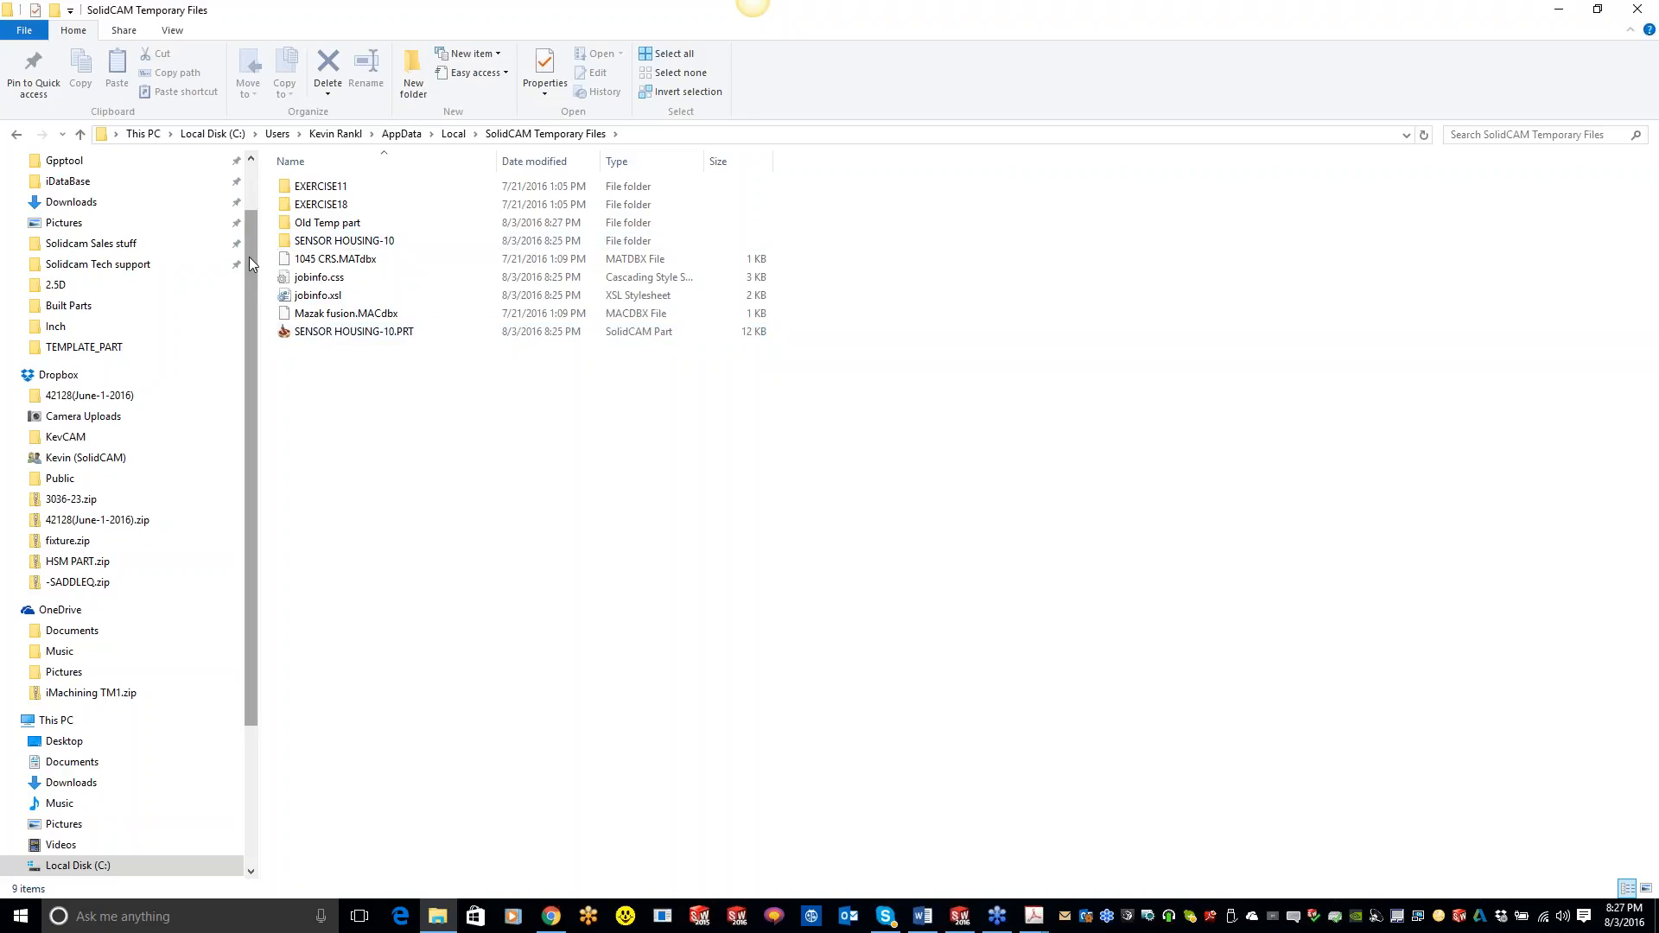
scroll(249, 257, up, 2)
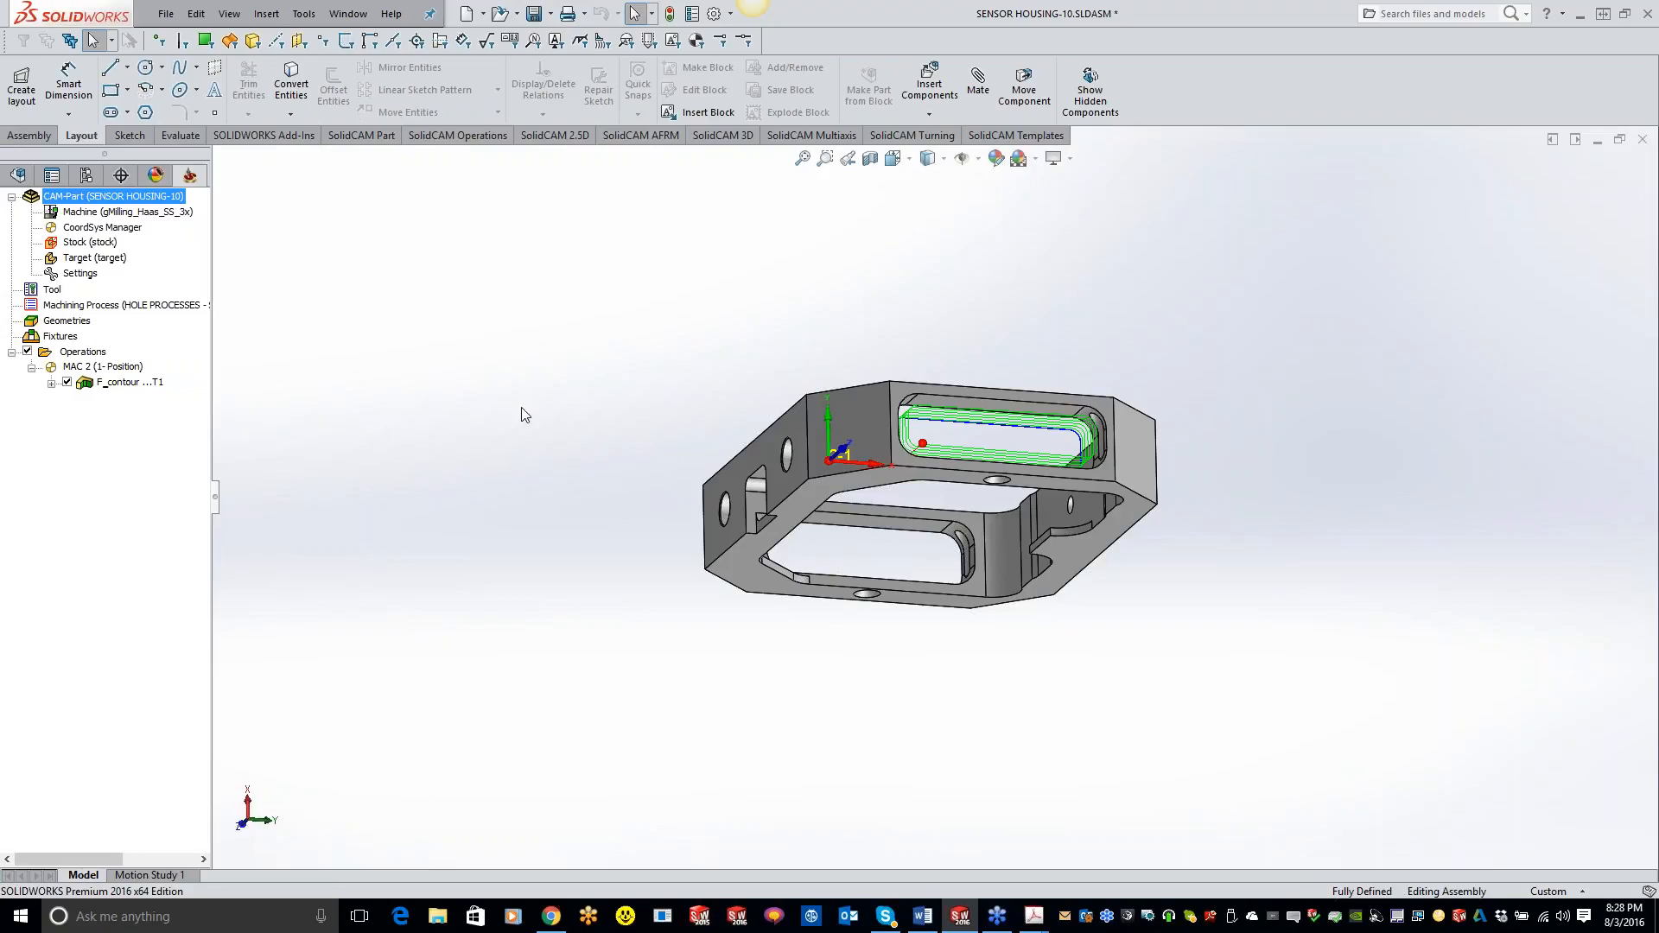
Synchronize the SENSOR HOUSING-10 CAM-Part with its design model.
right_click(151, 205)
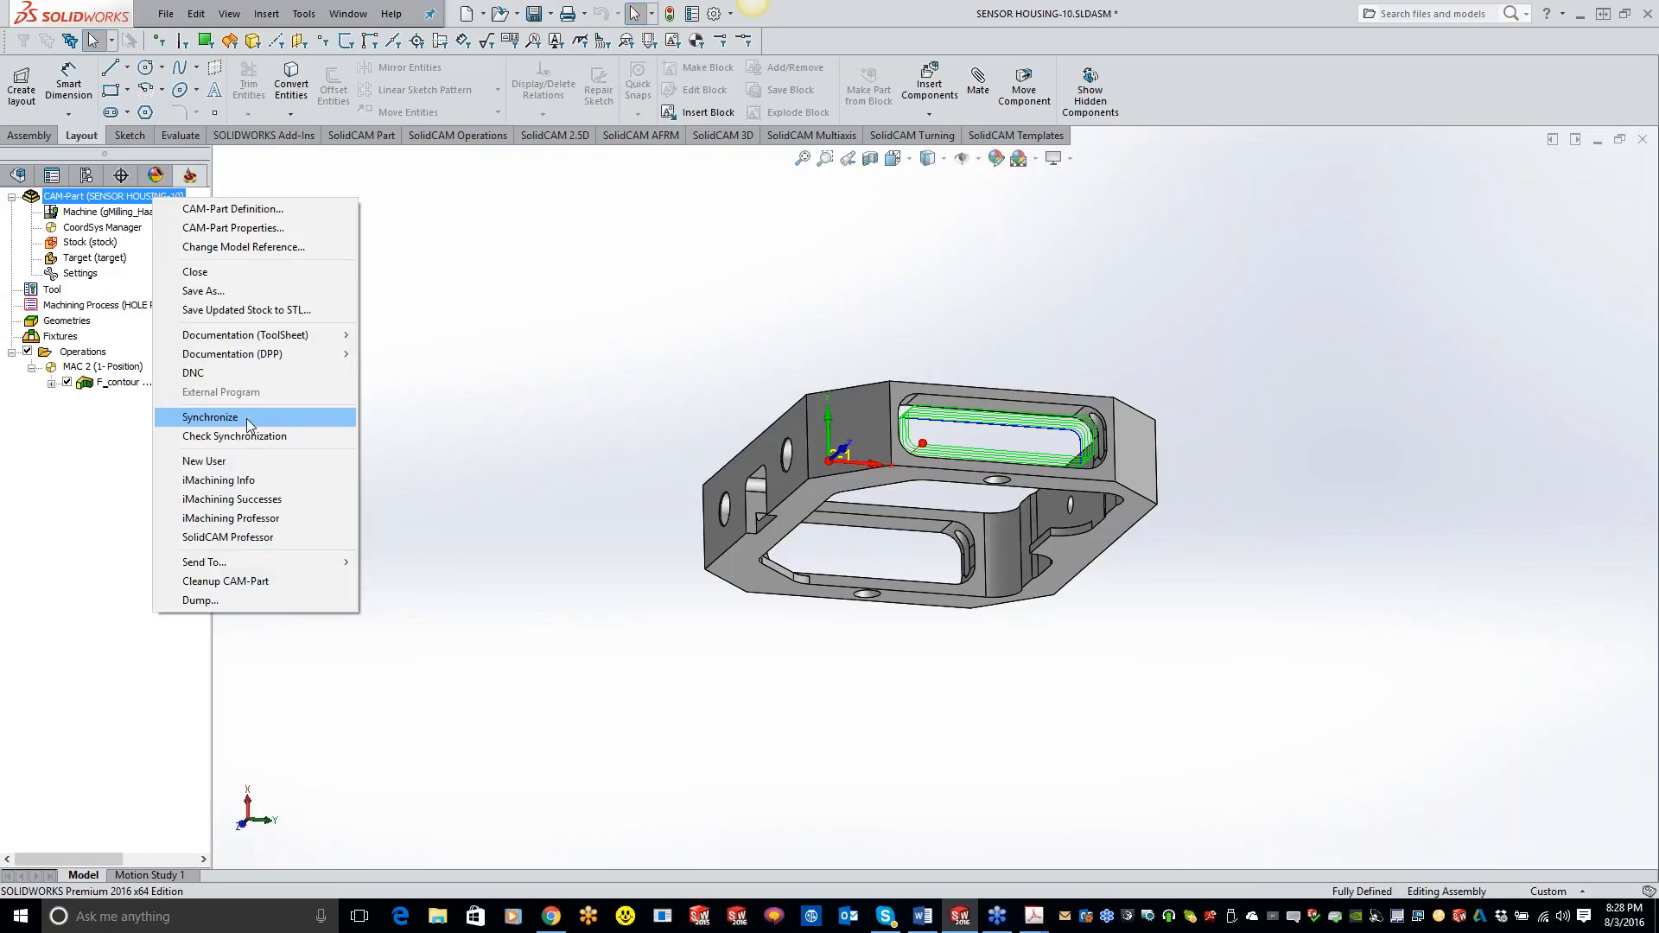
click(247, 419)
right_click(164, 195)
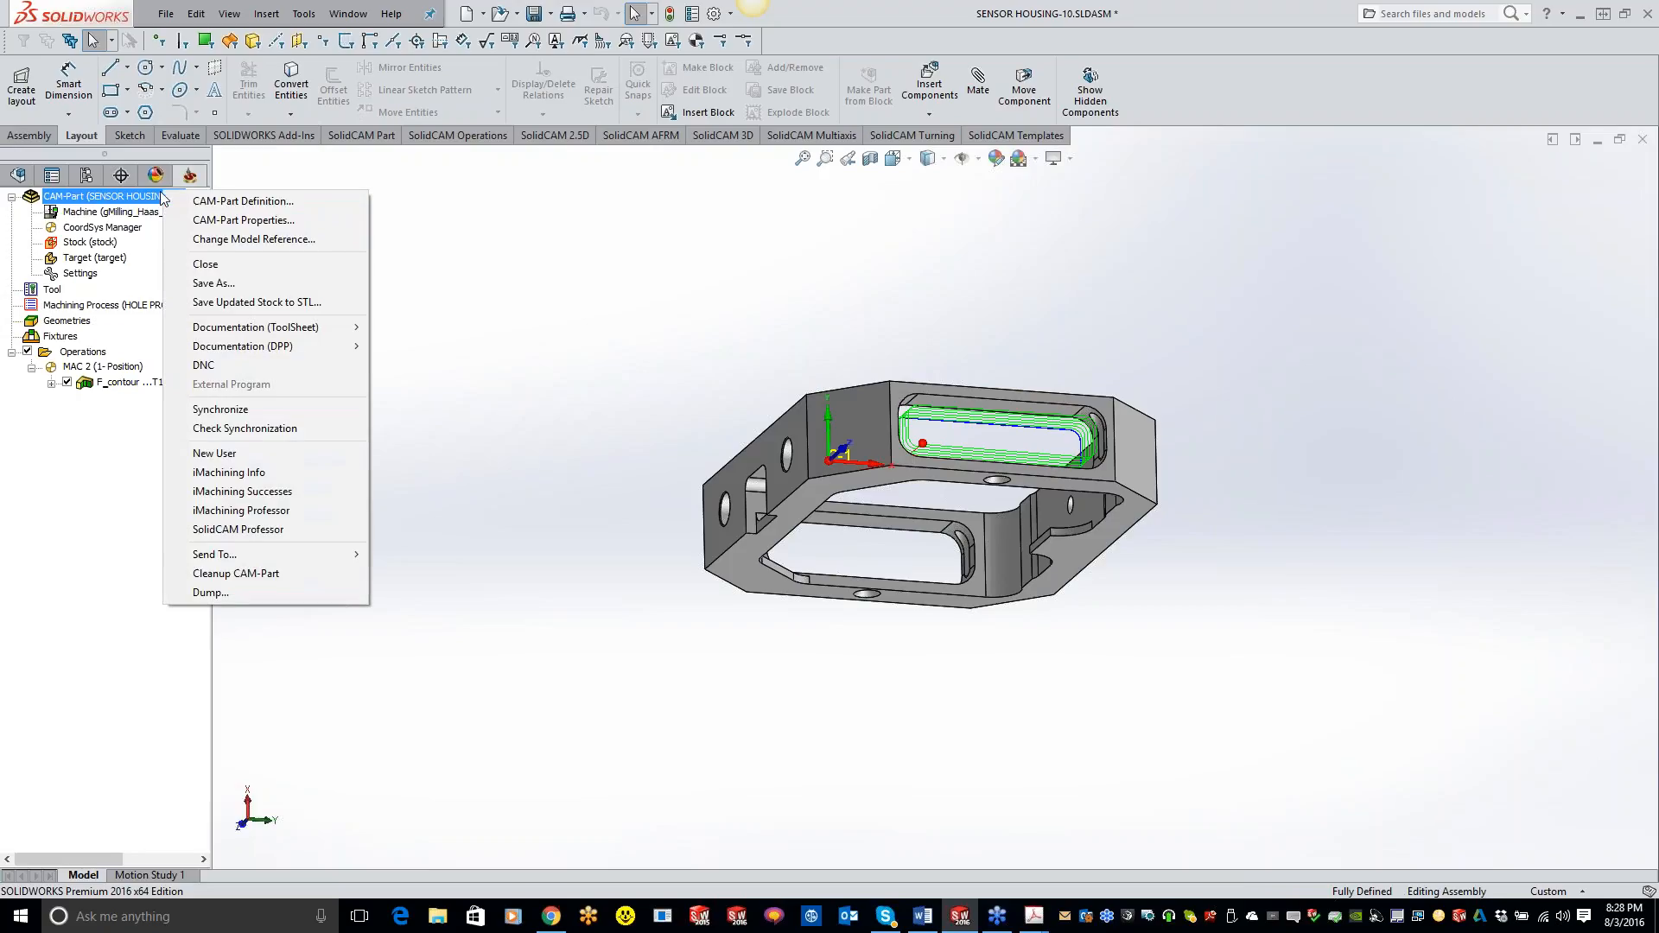
click(615, 344)
Review the CAM-Part's Synchronization settings and the assembly's configurations without changing them, and return to the CAM tree.
double_click(77, 274)
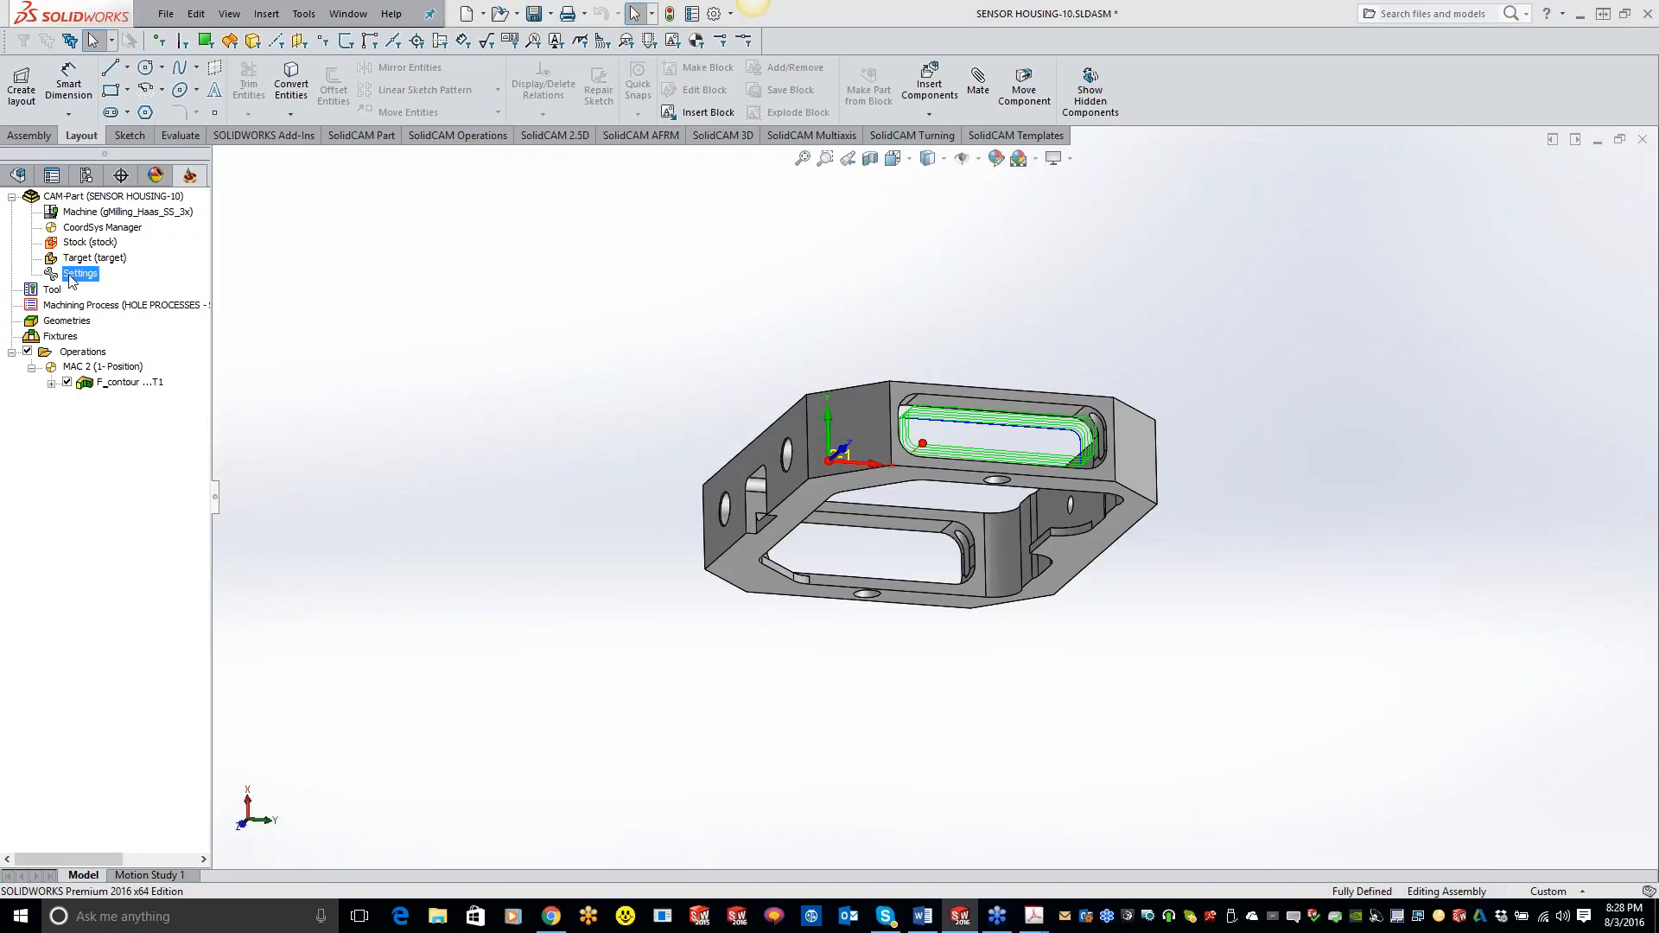
click(637, 259)
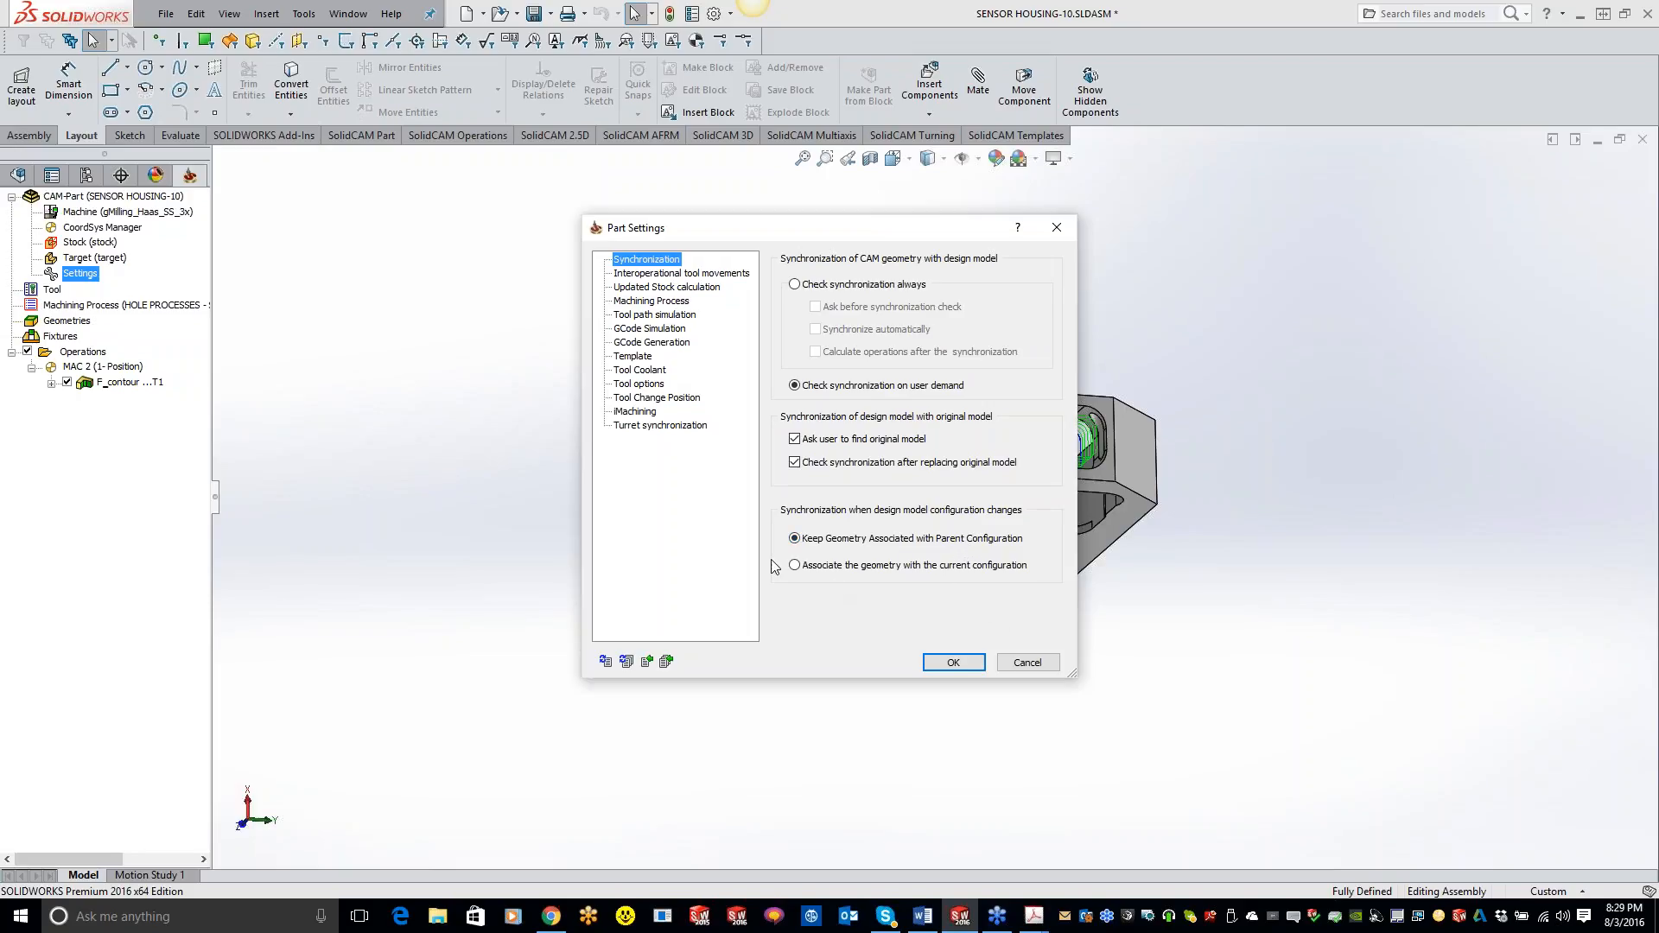
click(1055, 227)
click(86, 176)
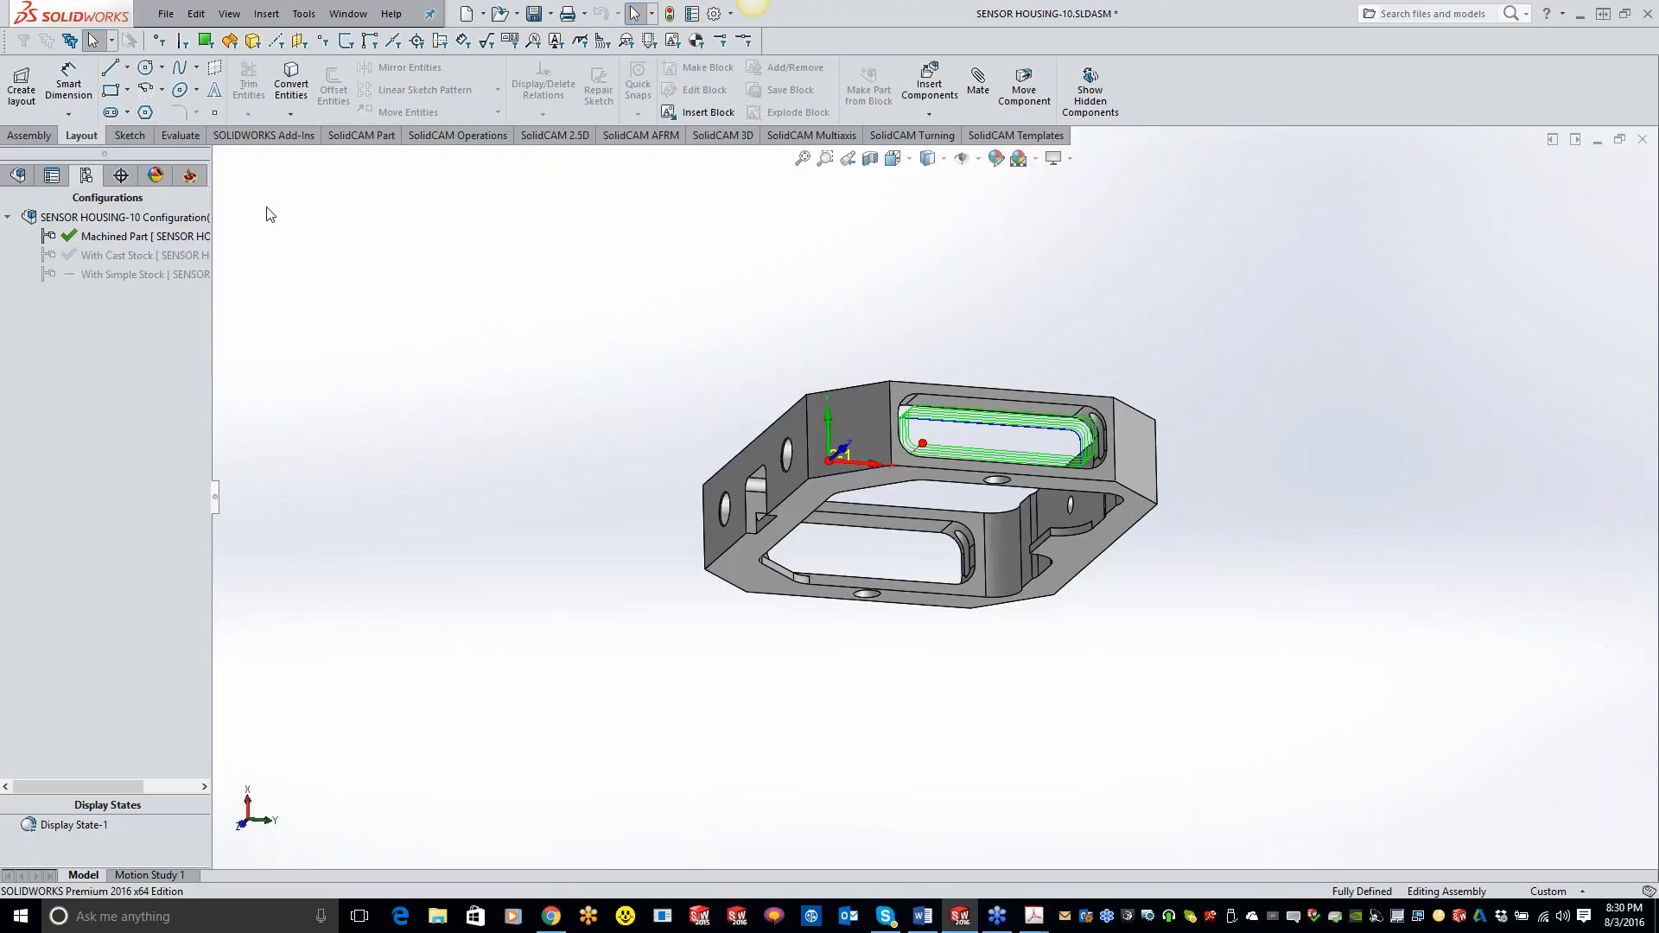
click(190, 176)
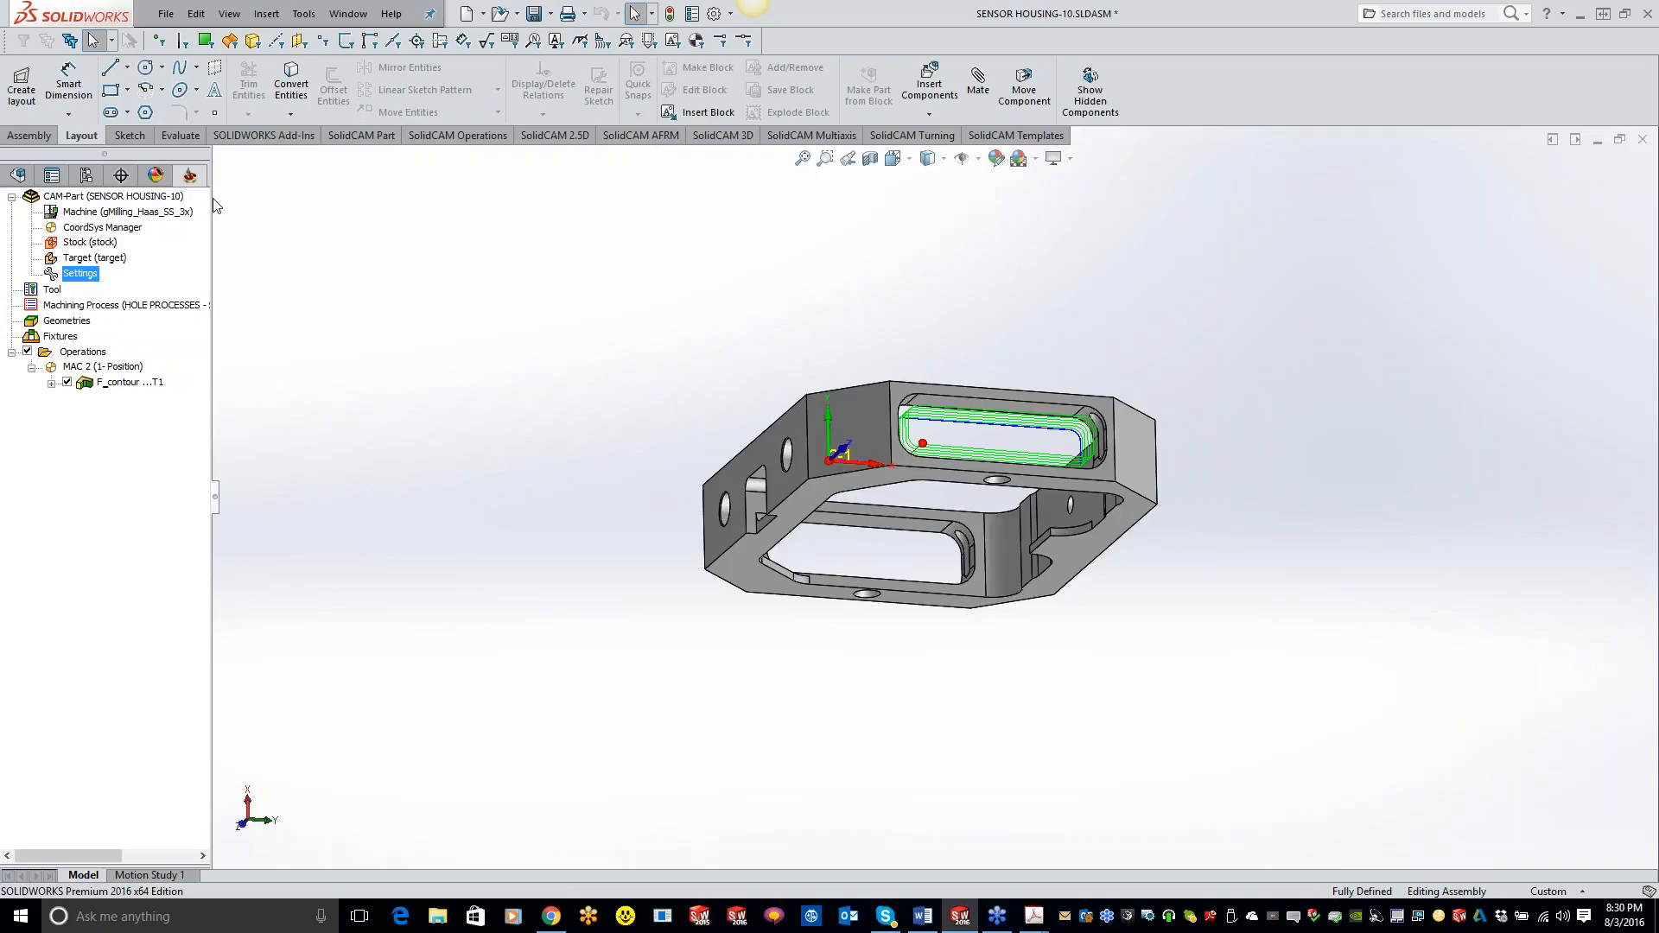
Close the CAM-Part and reopen the original Sensor Housing part from the recent documents.
right_click(153, 197)
click(196, 272)
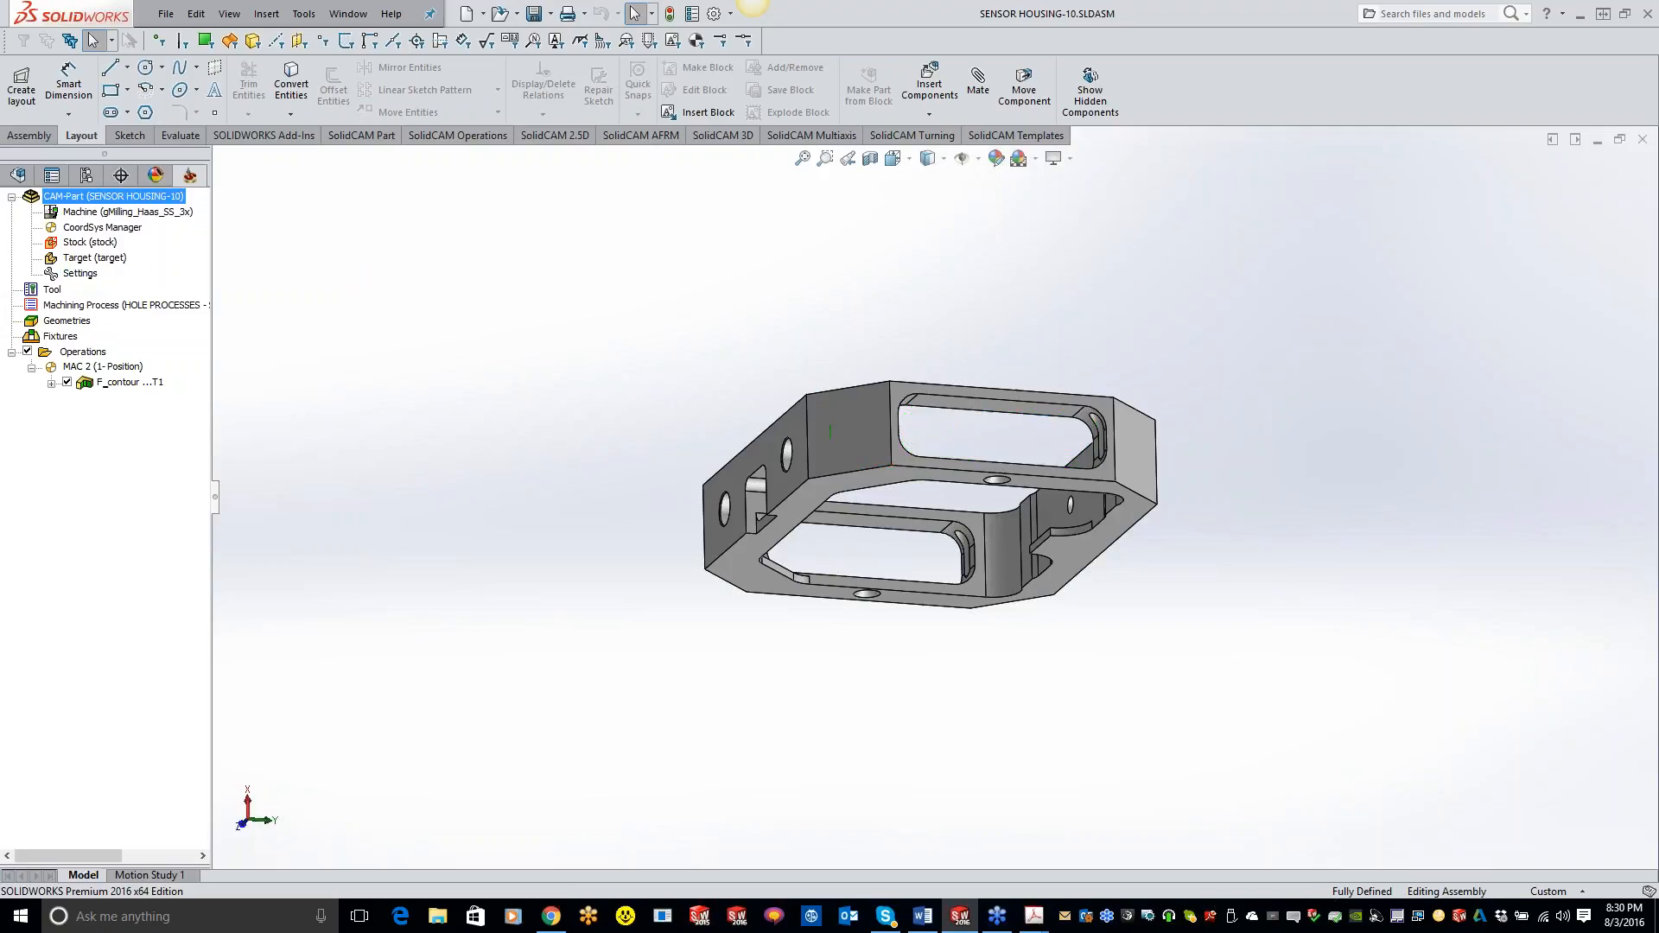
click(234, 13)
click(706, 184)
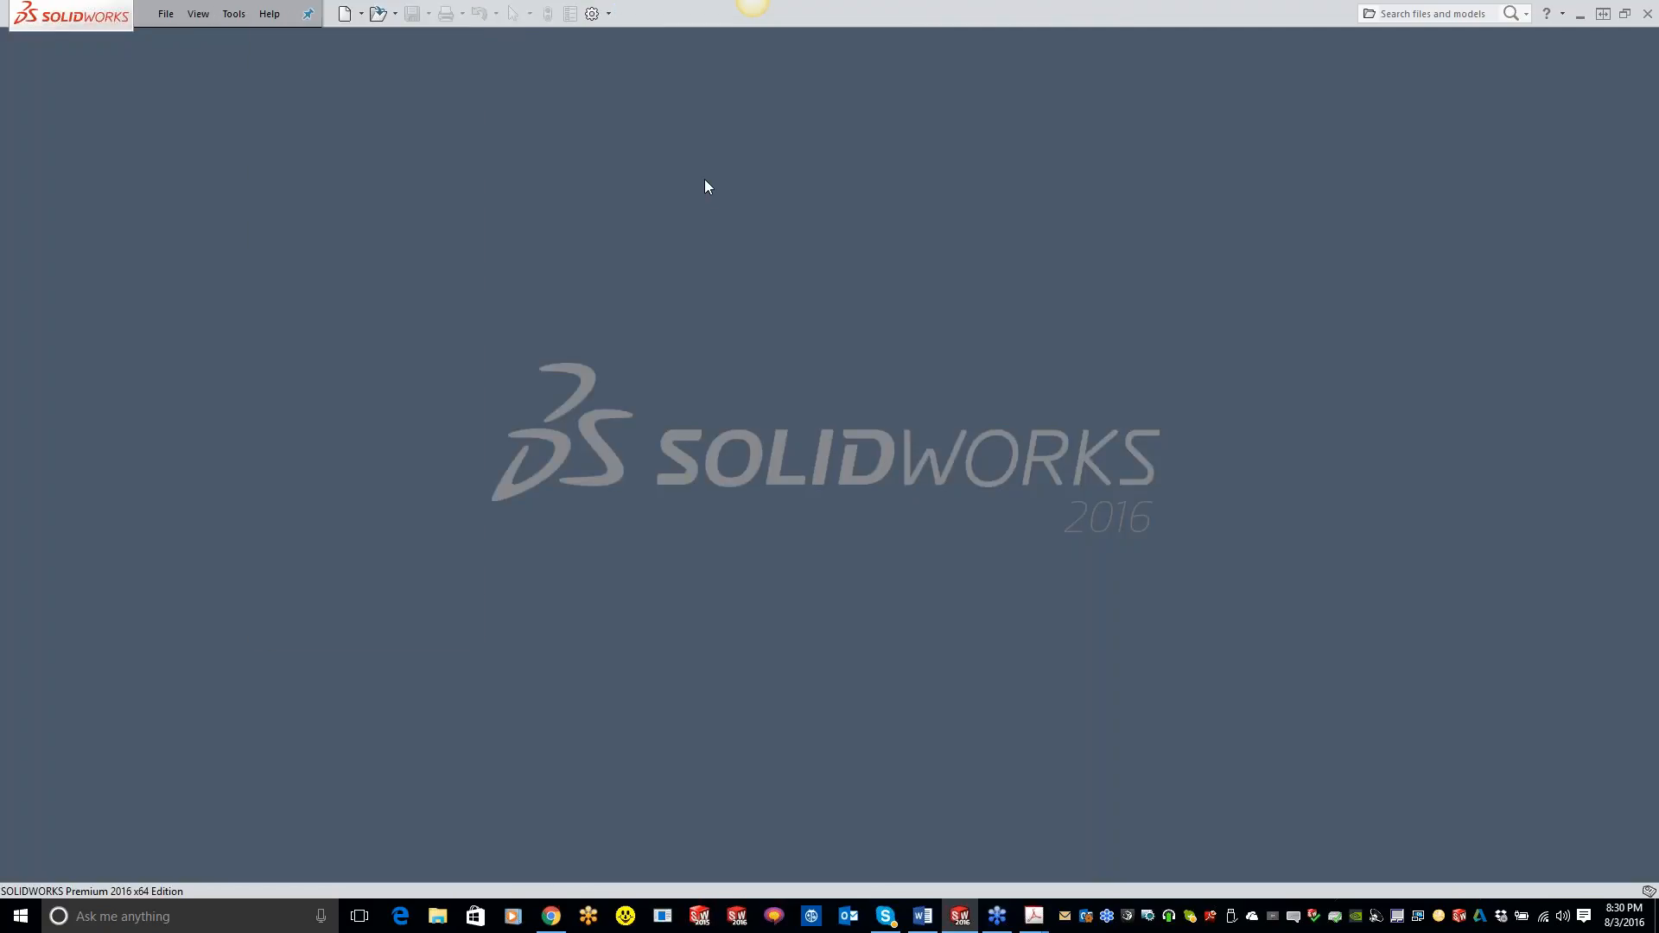
key(r)
click(437, 270)
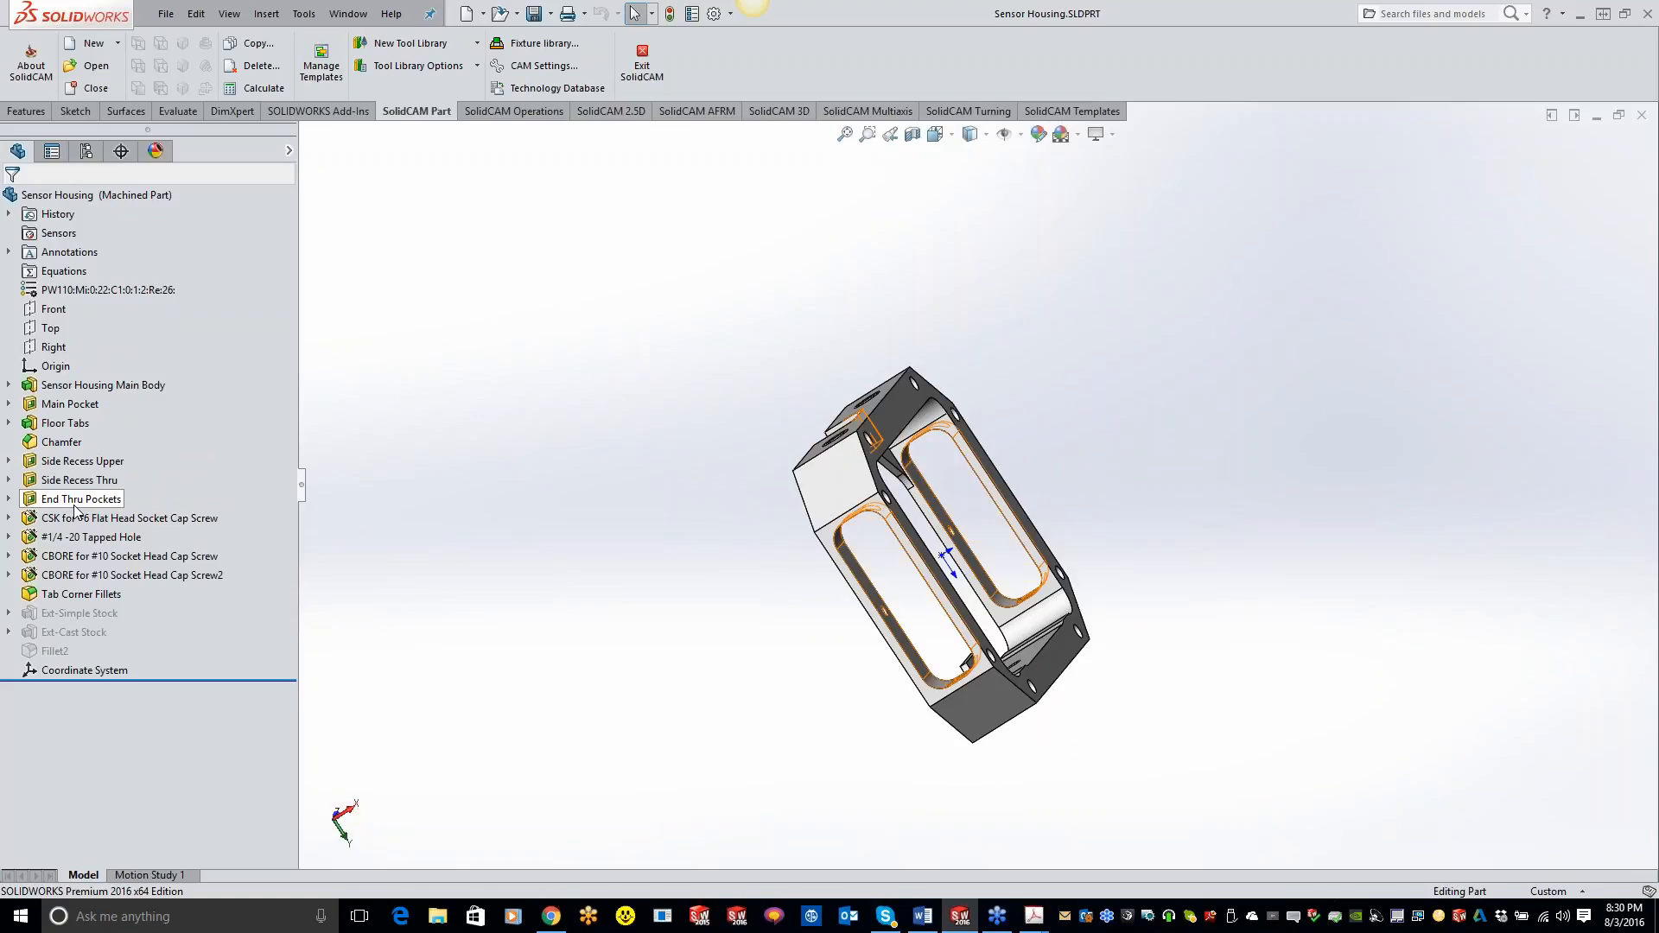
Set the length dimension of the End Thru Pockets to 1 in and save the Sensor Housing part.
click(75, 462)
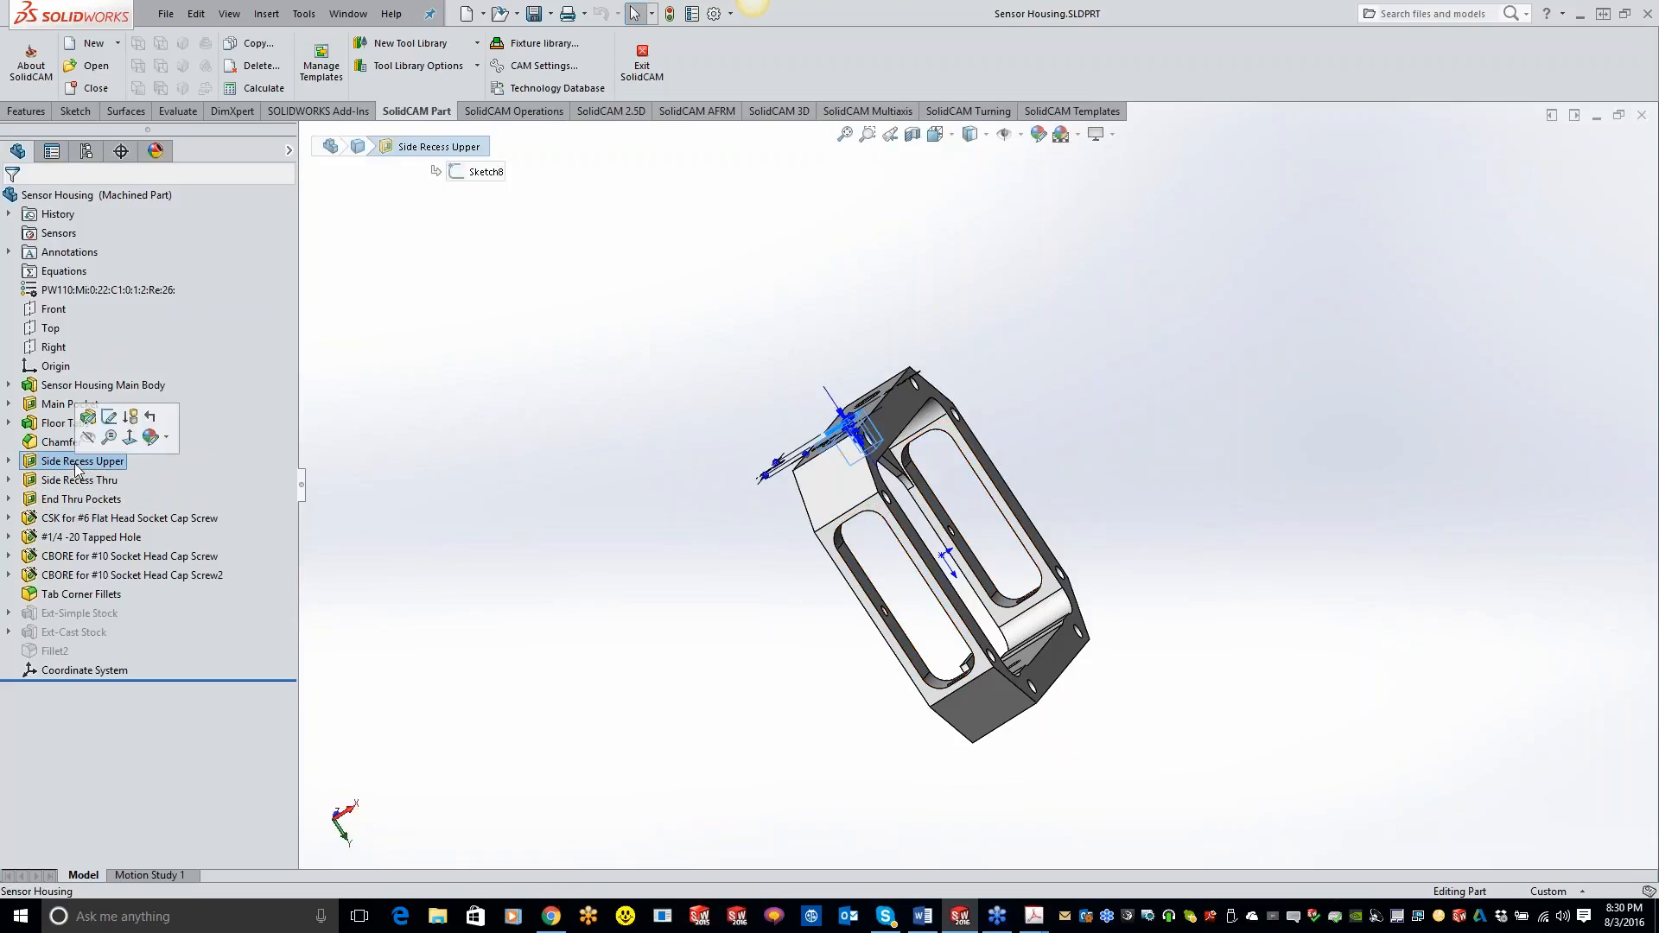
click(75, 482)
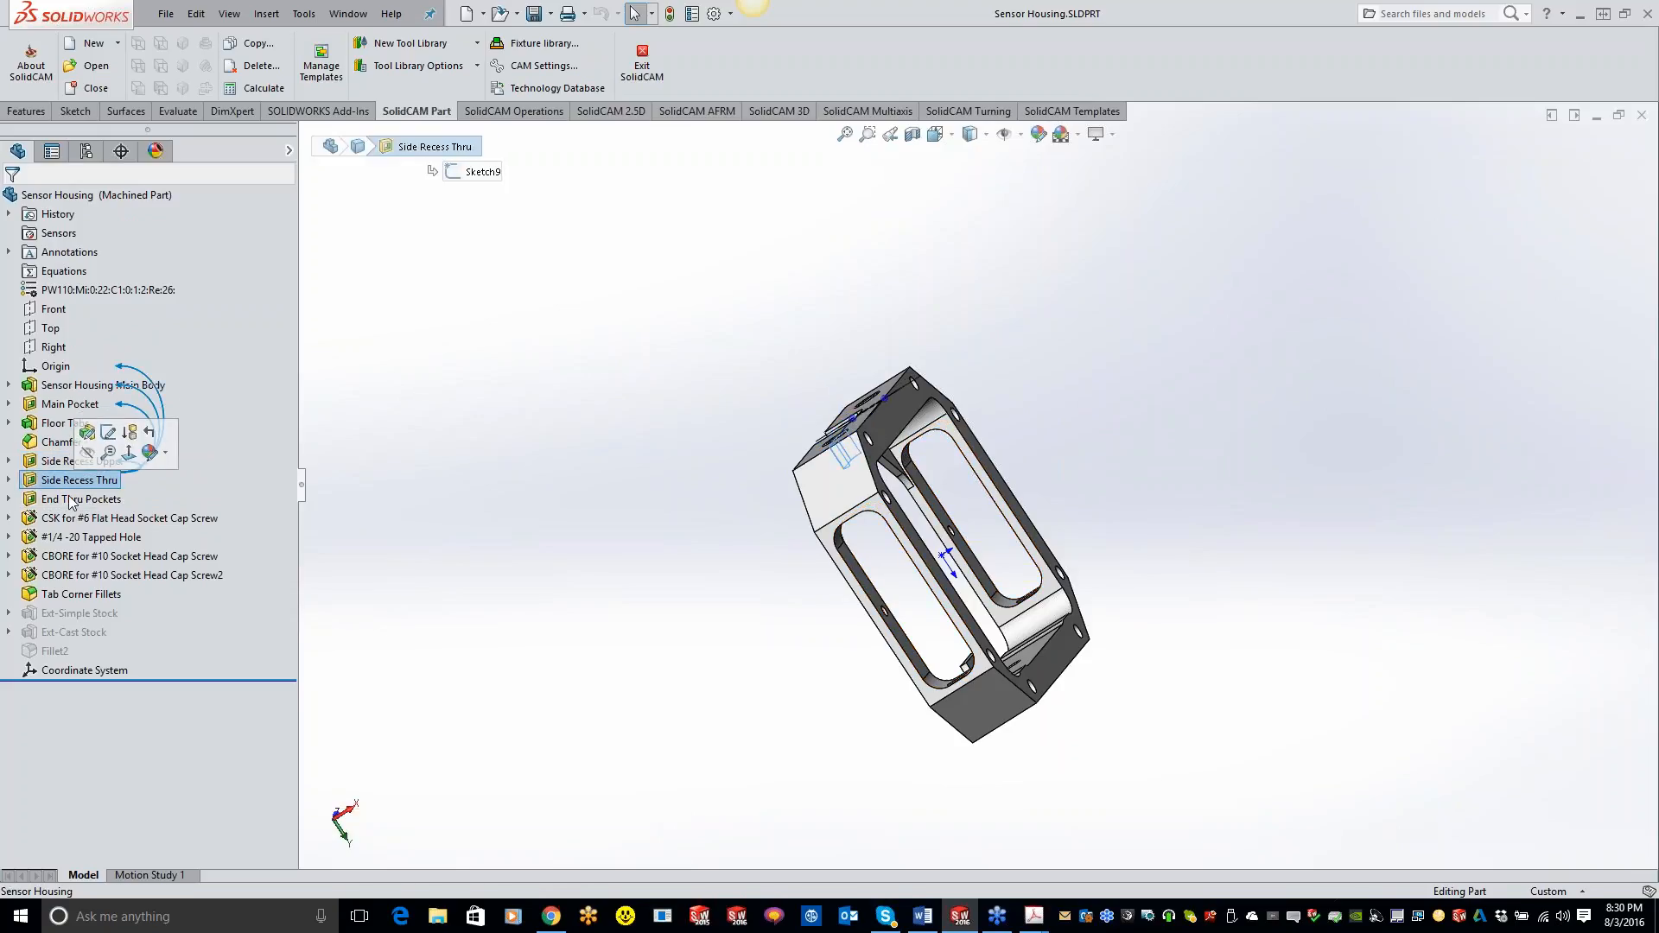
click(77, 499)
middle_drag(1253, 474, 1281, 439)
click(1077, 473)
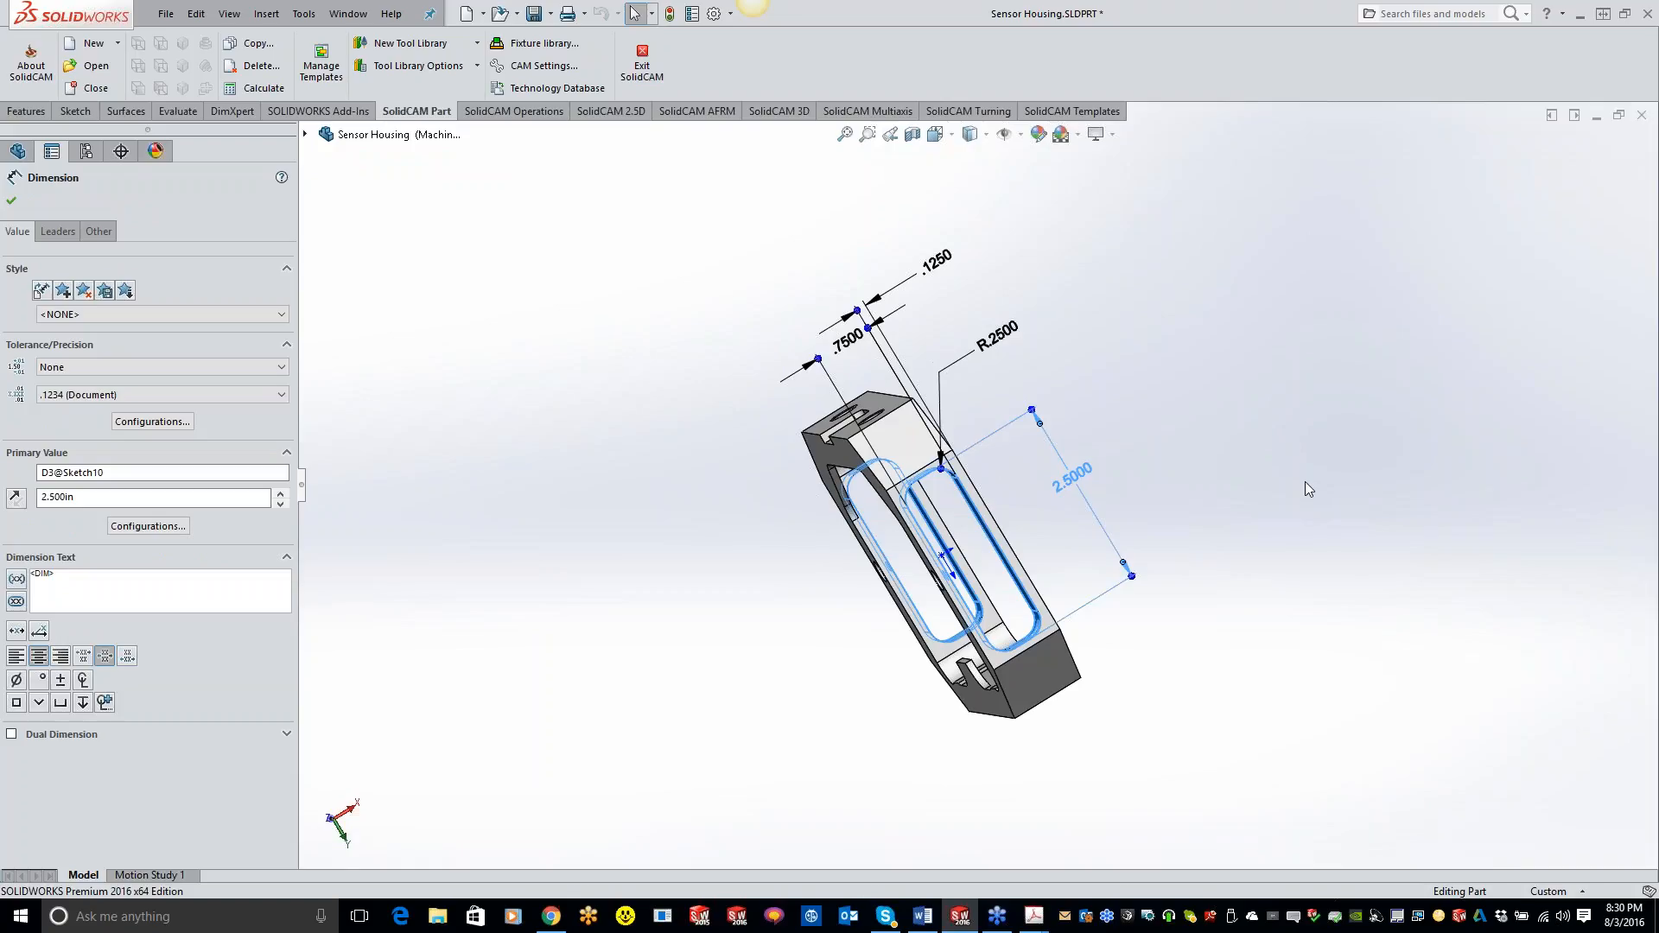
double_click(1071, 477)
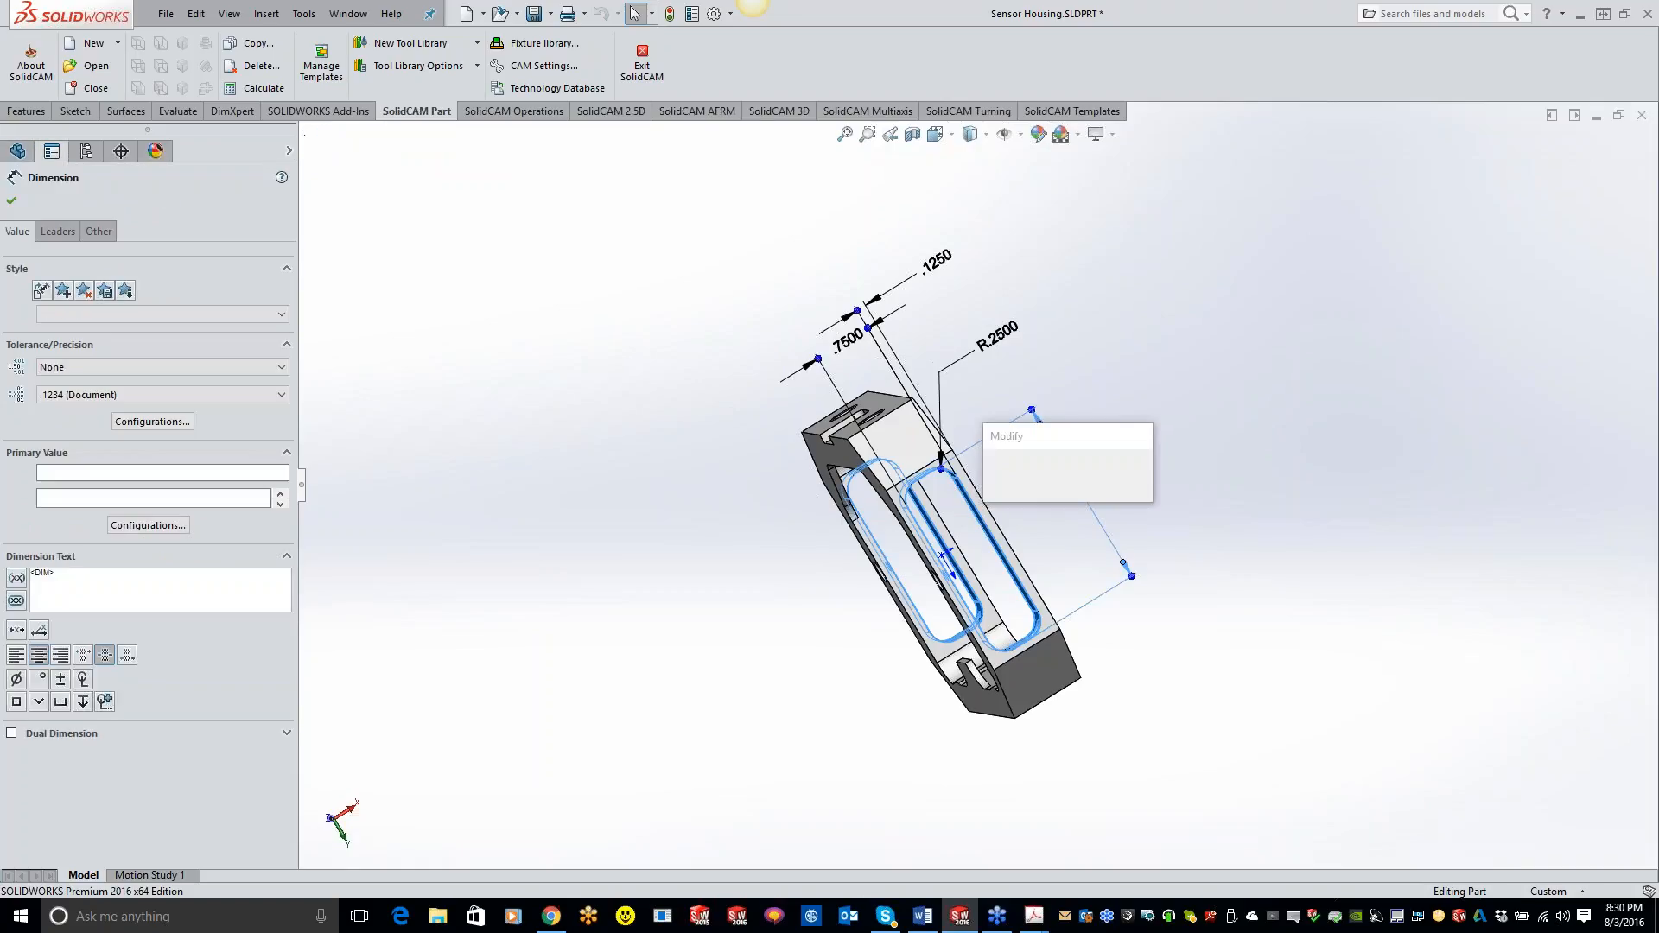
text(1.)
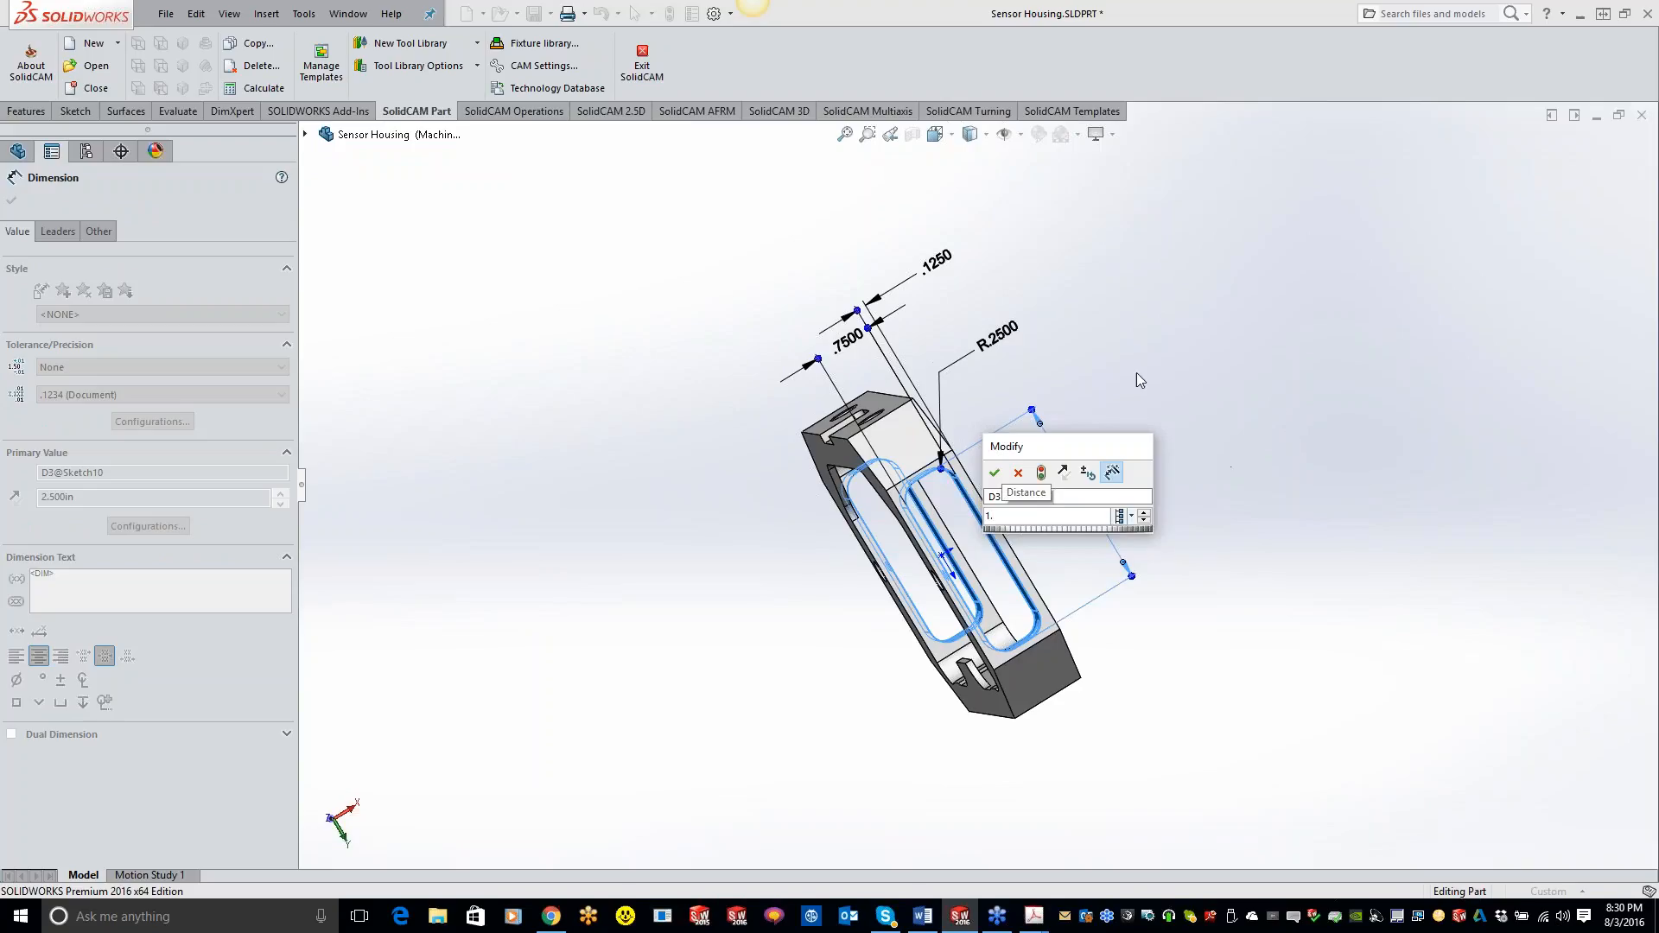
click(1267, 432)
click(996, 474)
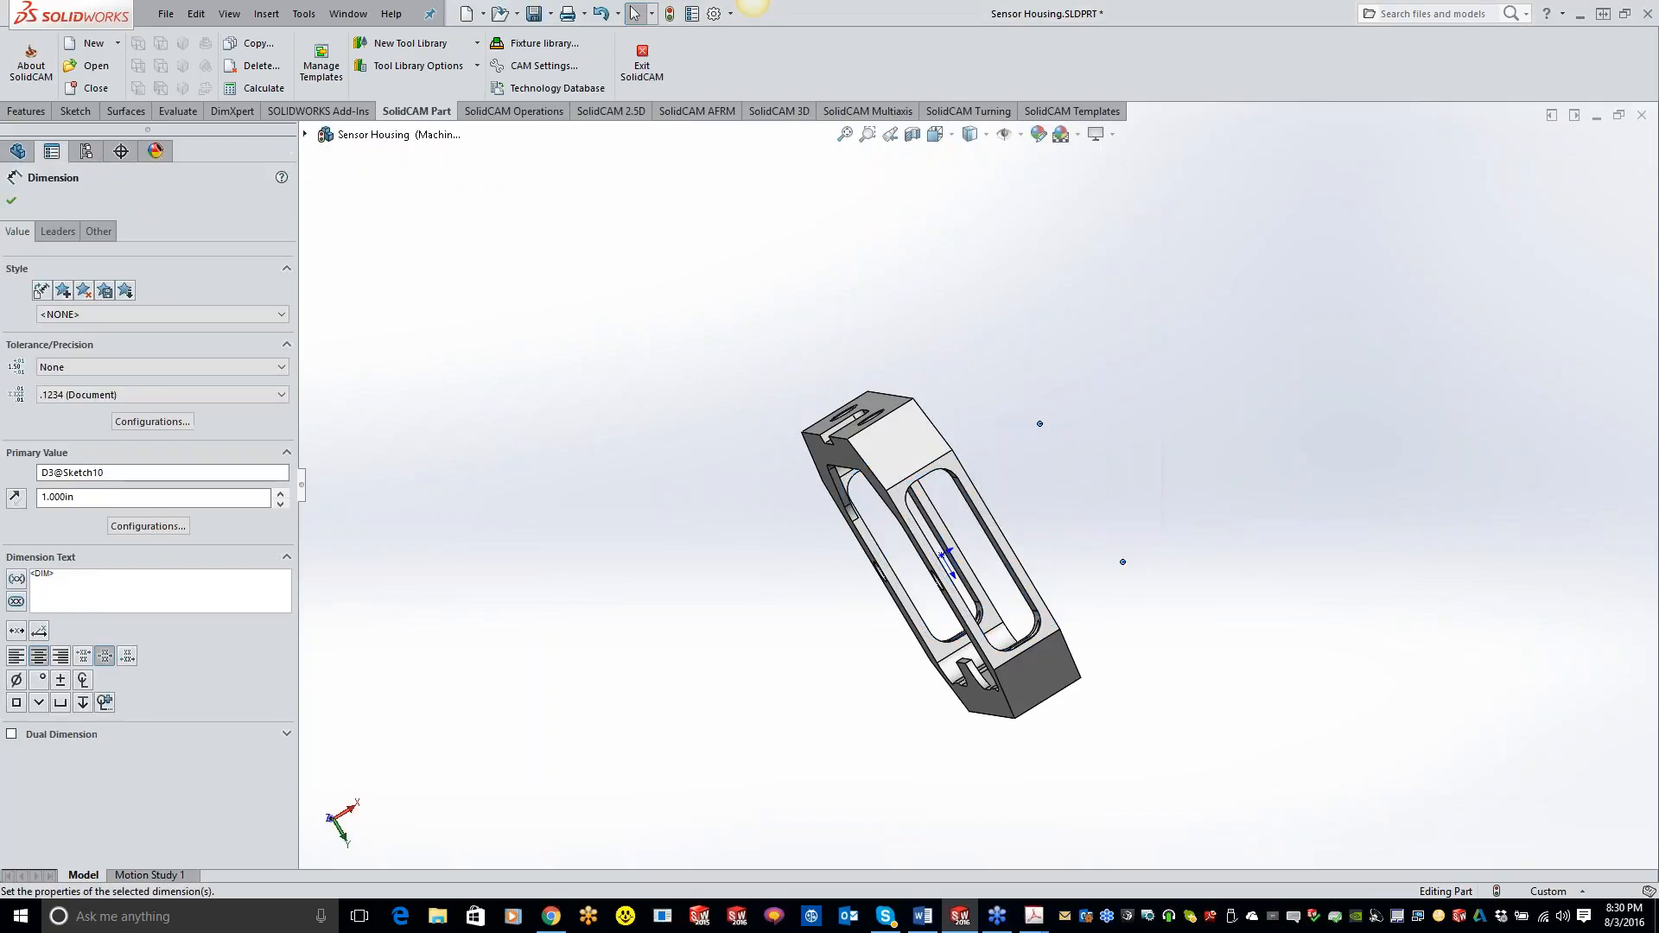
click(1187, 486)
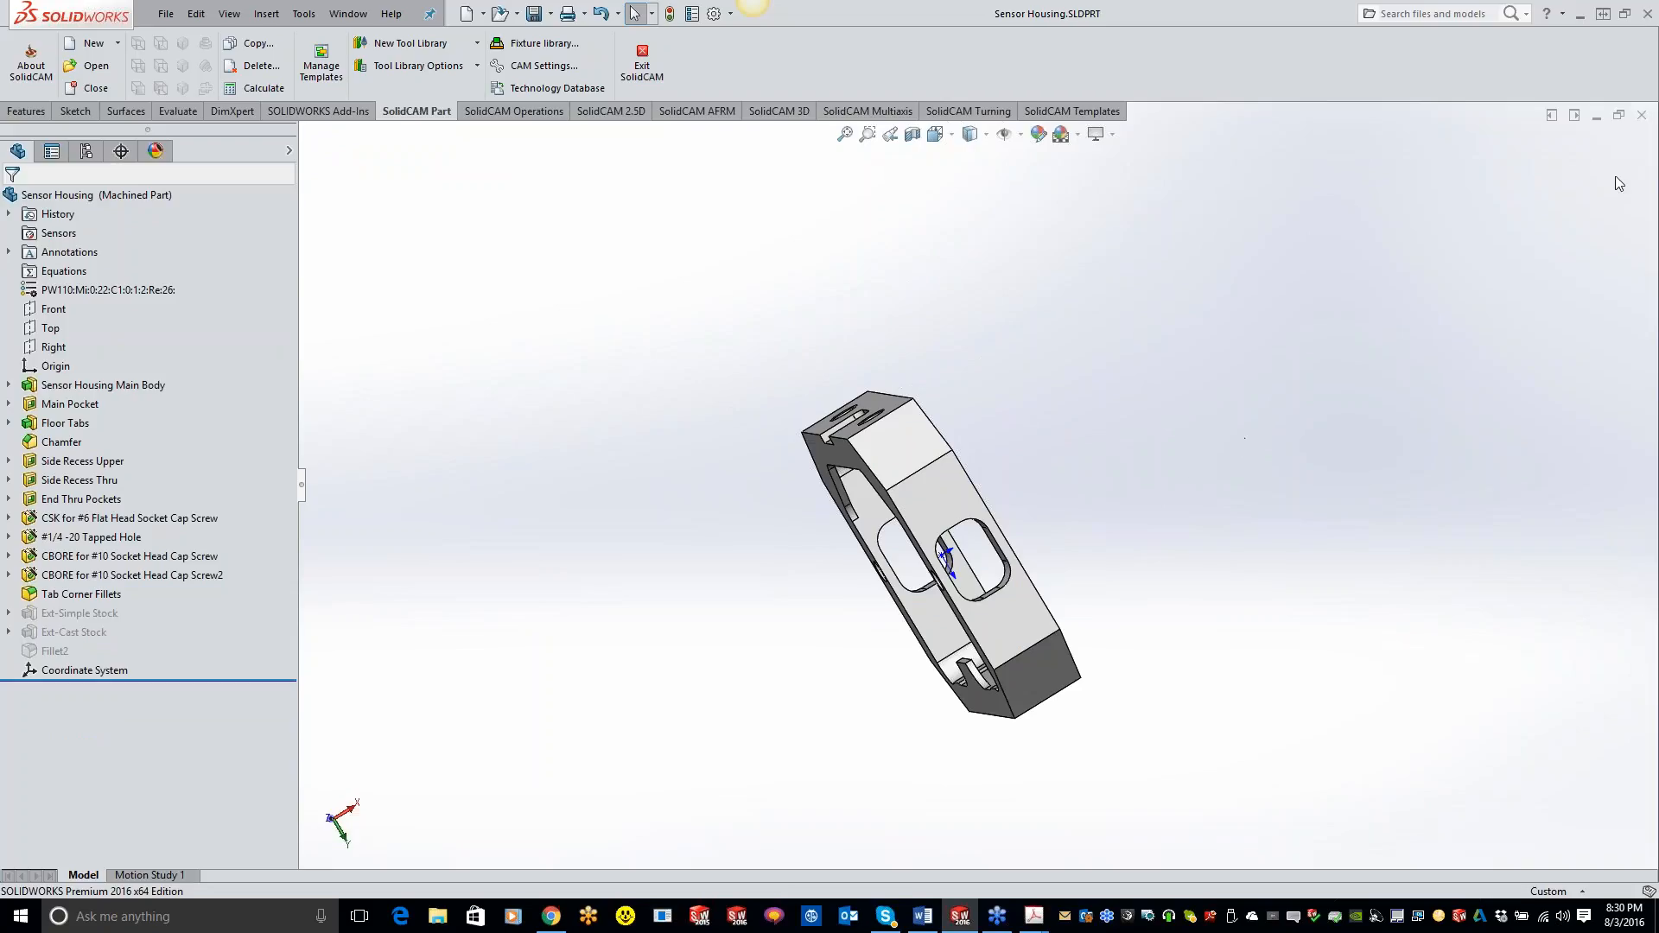
Close the Sensor Housing part and reopen the recent SENSOR HOUSING-10 CAM-Part, postponing the design model replacement decision.
click(1640, 115)
click(234, 13)
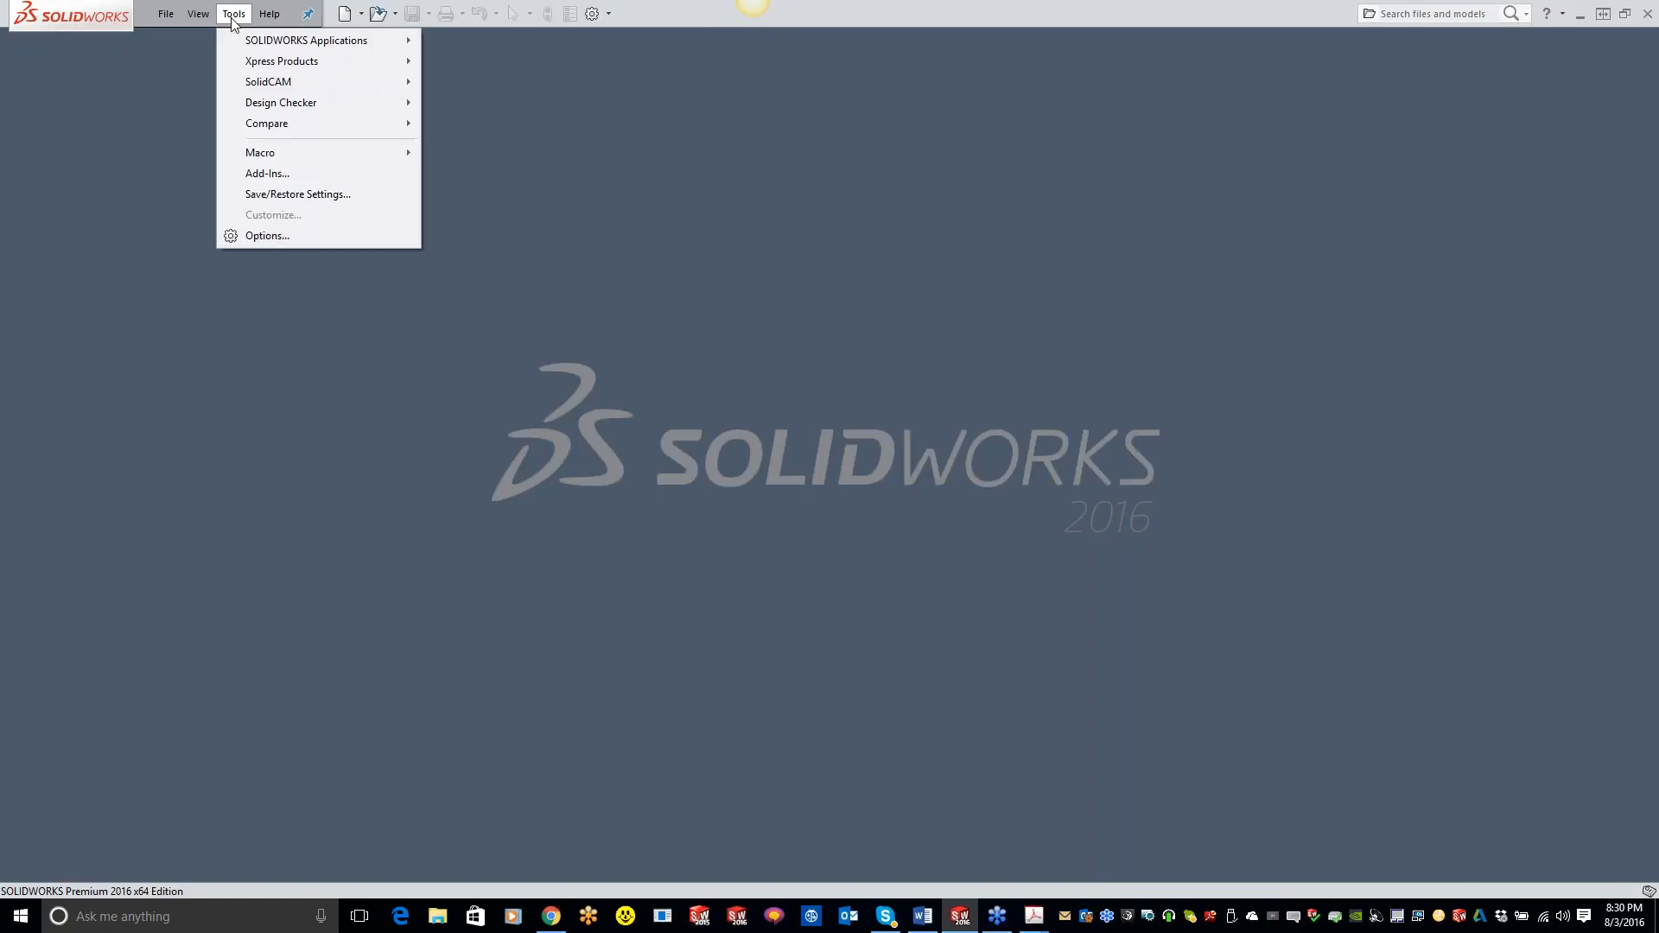
mouse_move(261, 87)
mouse_move(485, 421)
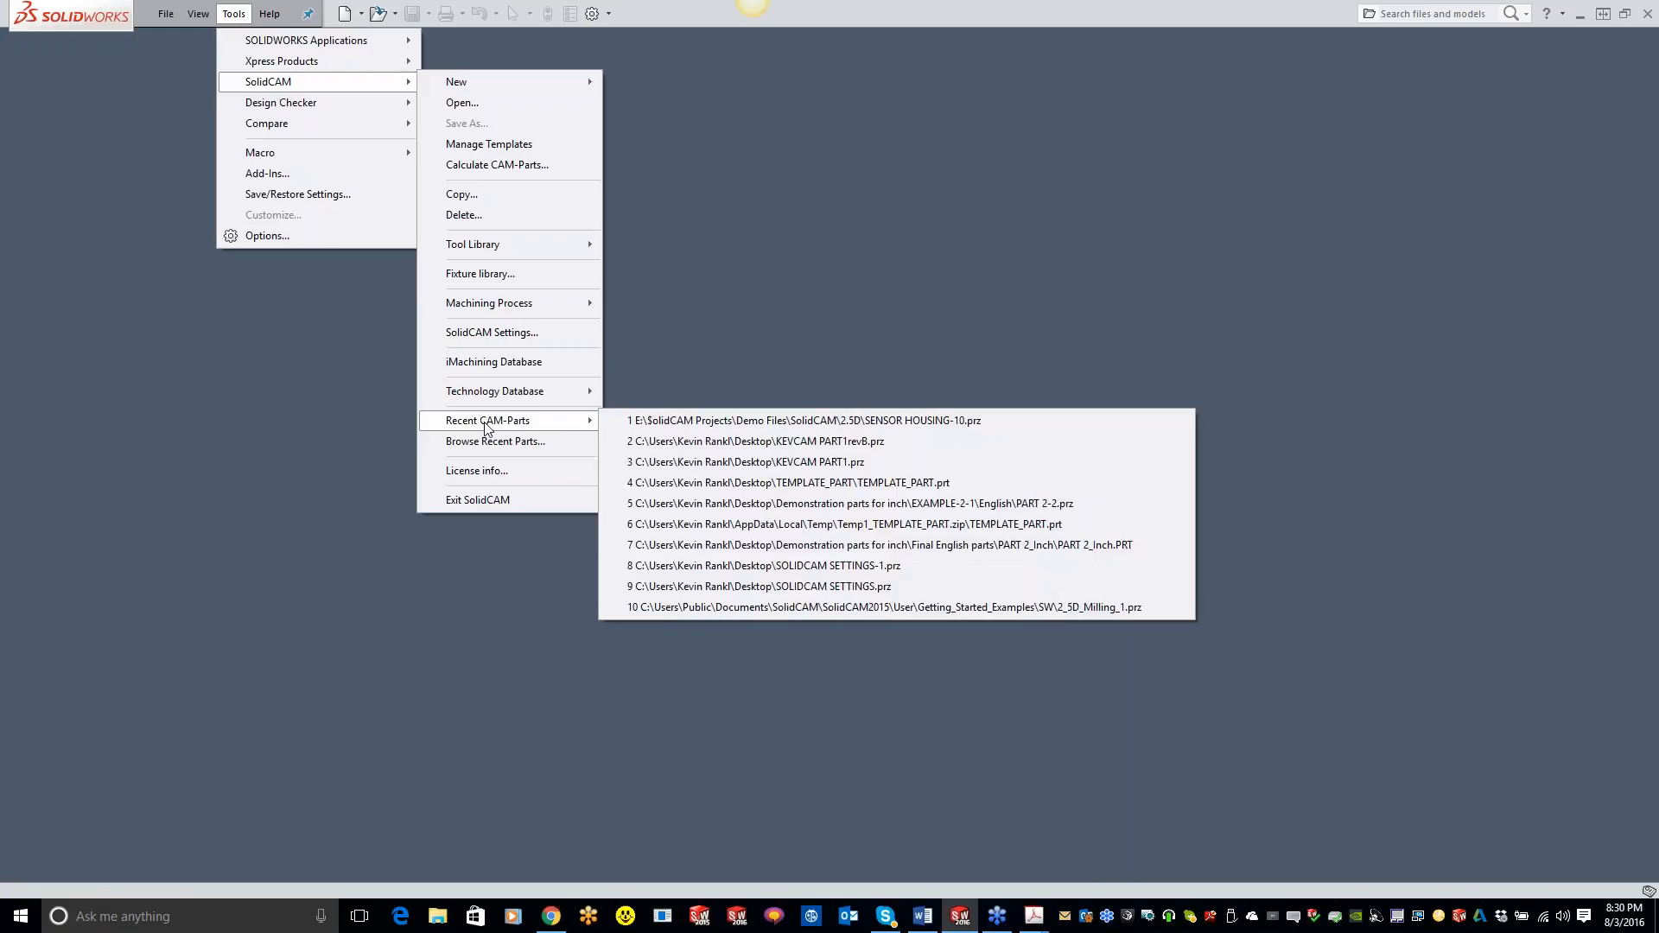
click(704, 420)
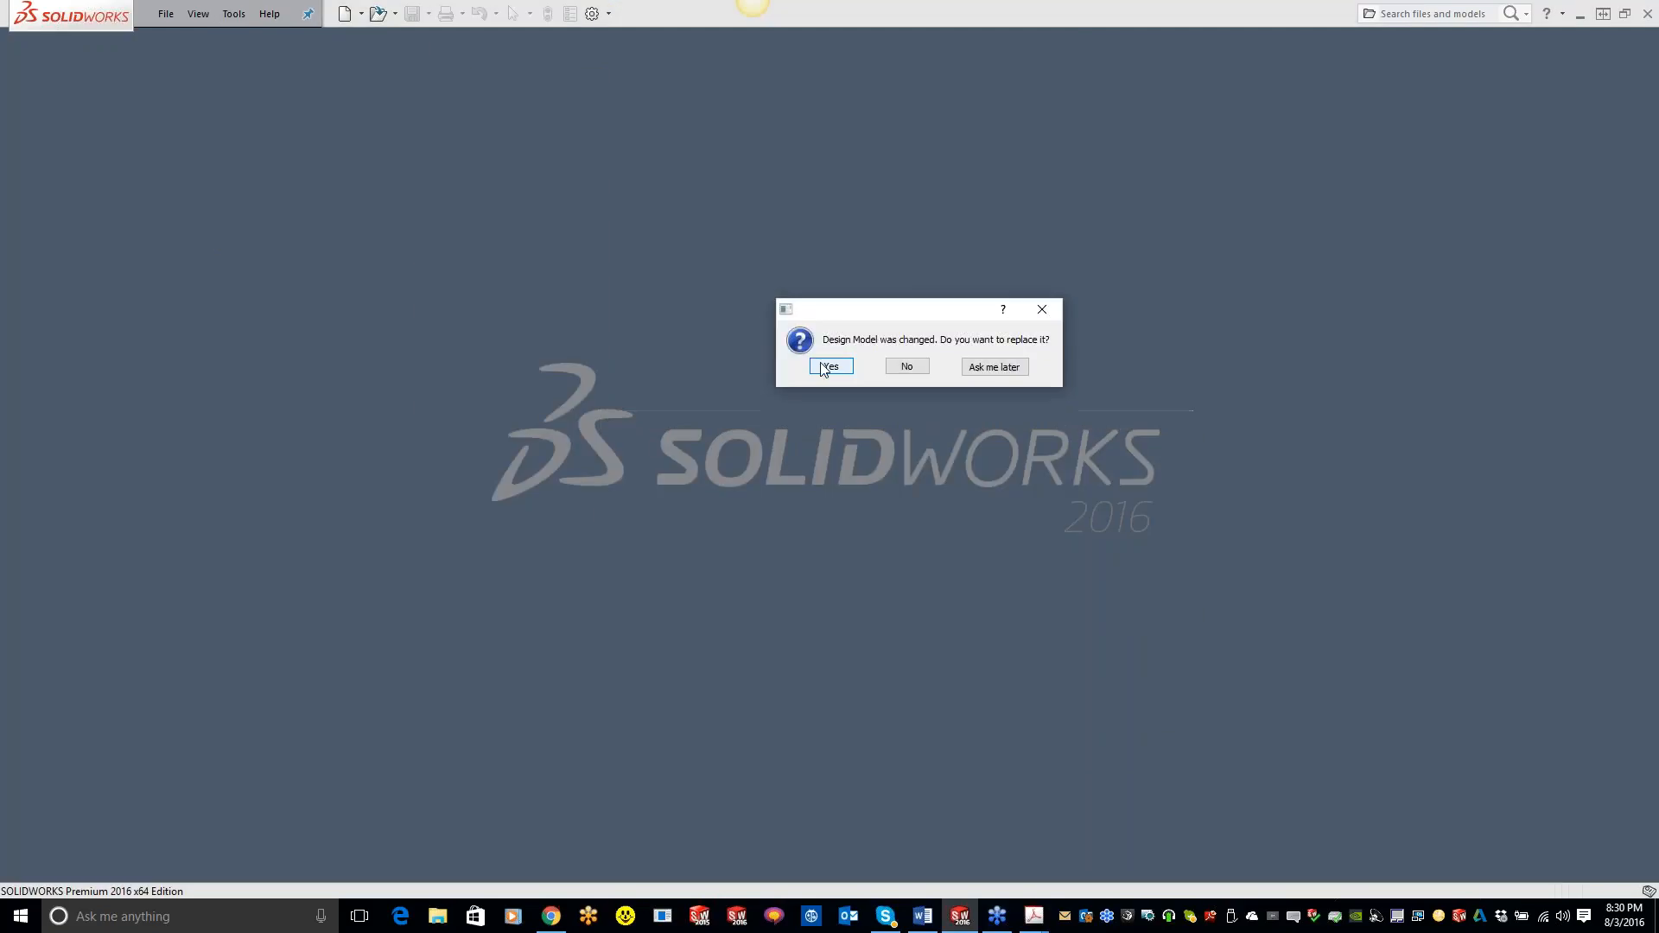
click(1009, 371)
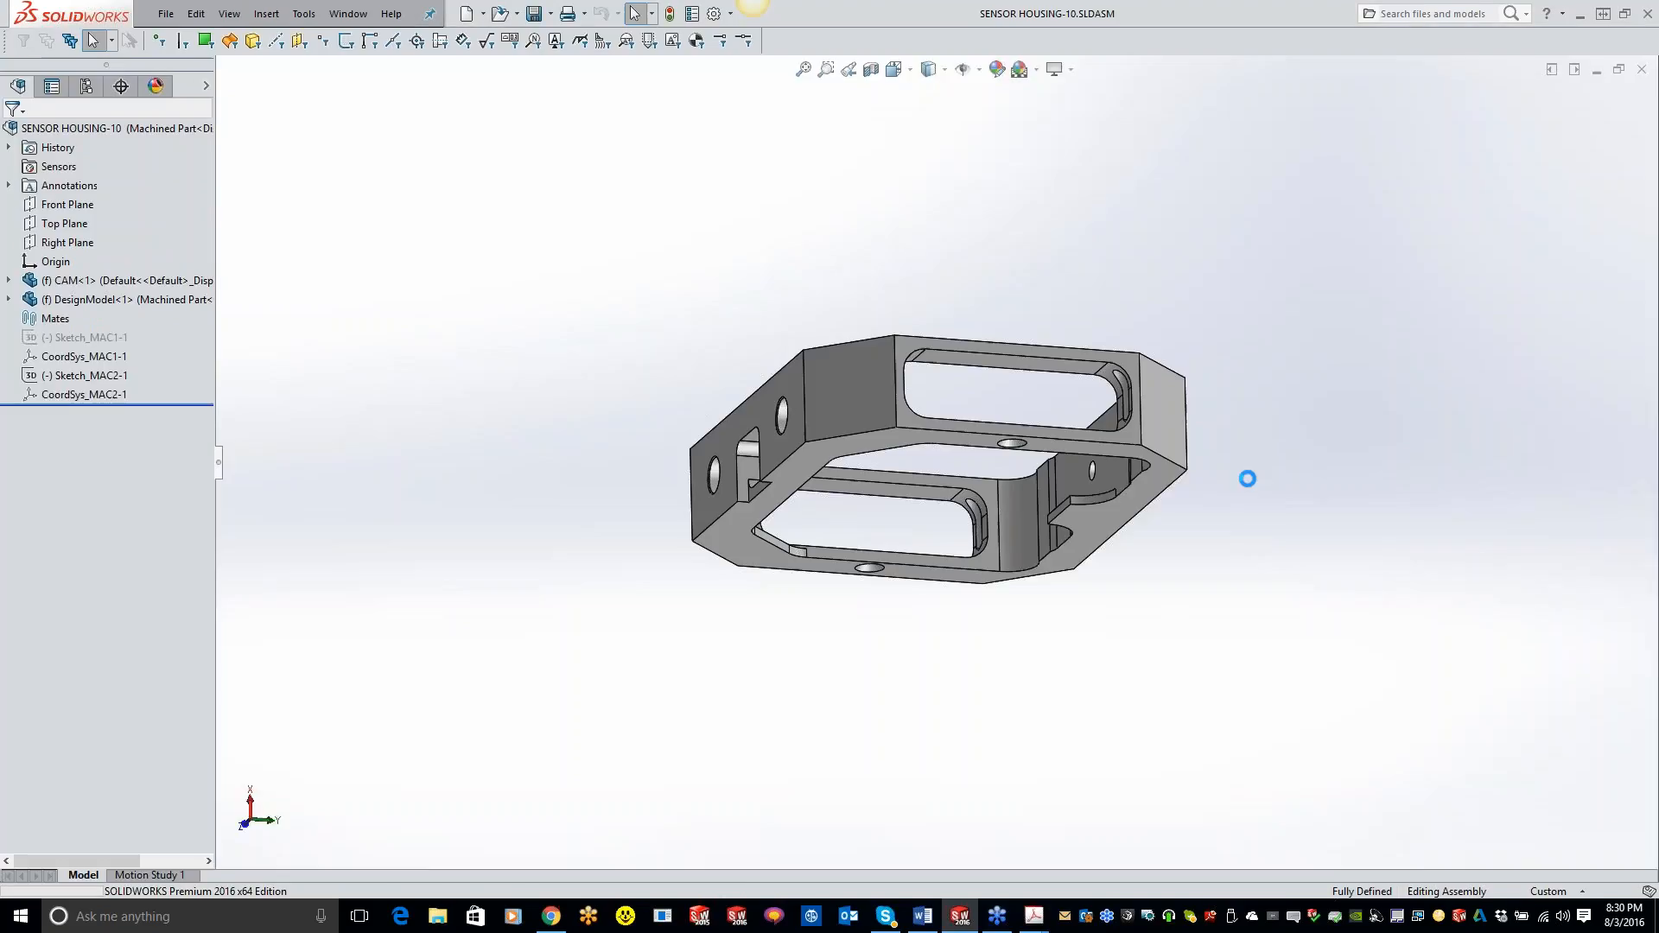
Synchronize the SENSOR HOUSING-10 CAM-Part without replacing its design model.
middle_drag(793, 268, 864, 383)
right_click(152, 200)
click(242, 414)
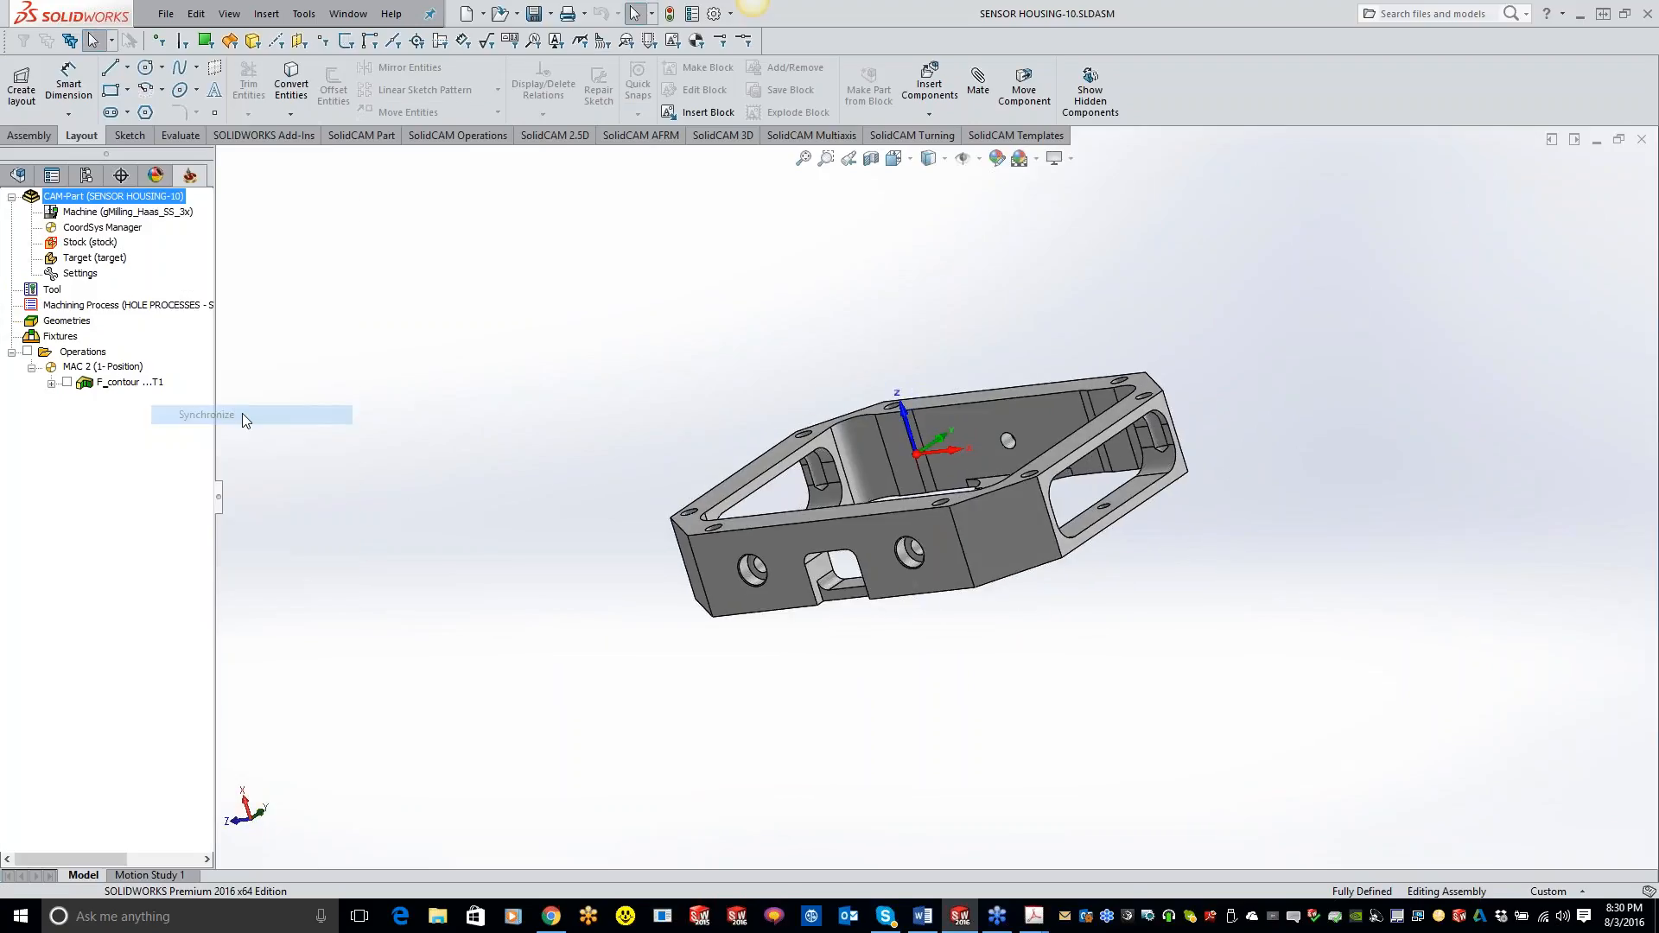
Display the toolpath of the F_contour operation under MAC 2 on the model and close the CAM-Part.
click(67, 382)
middle_drag(688, 308, 580, 299)
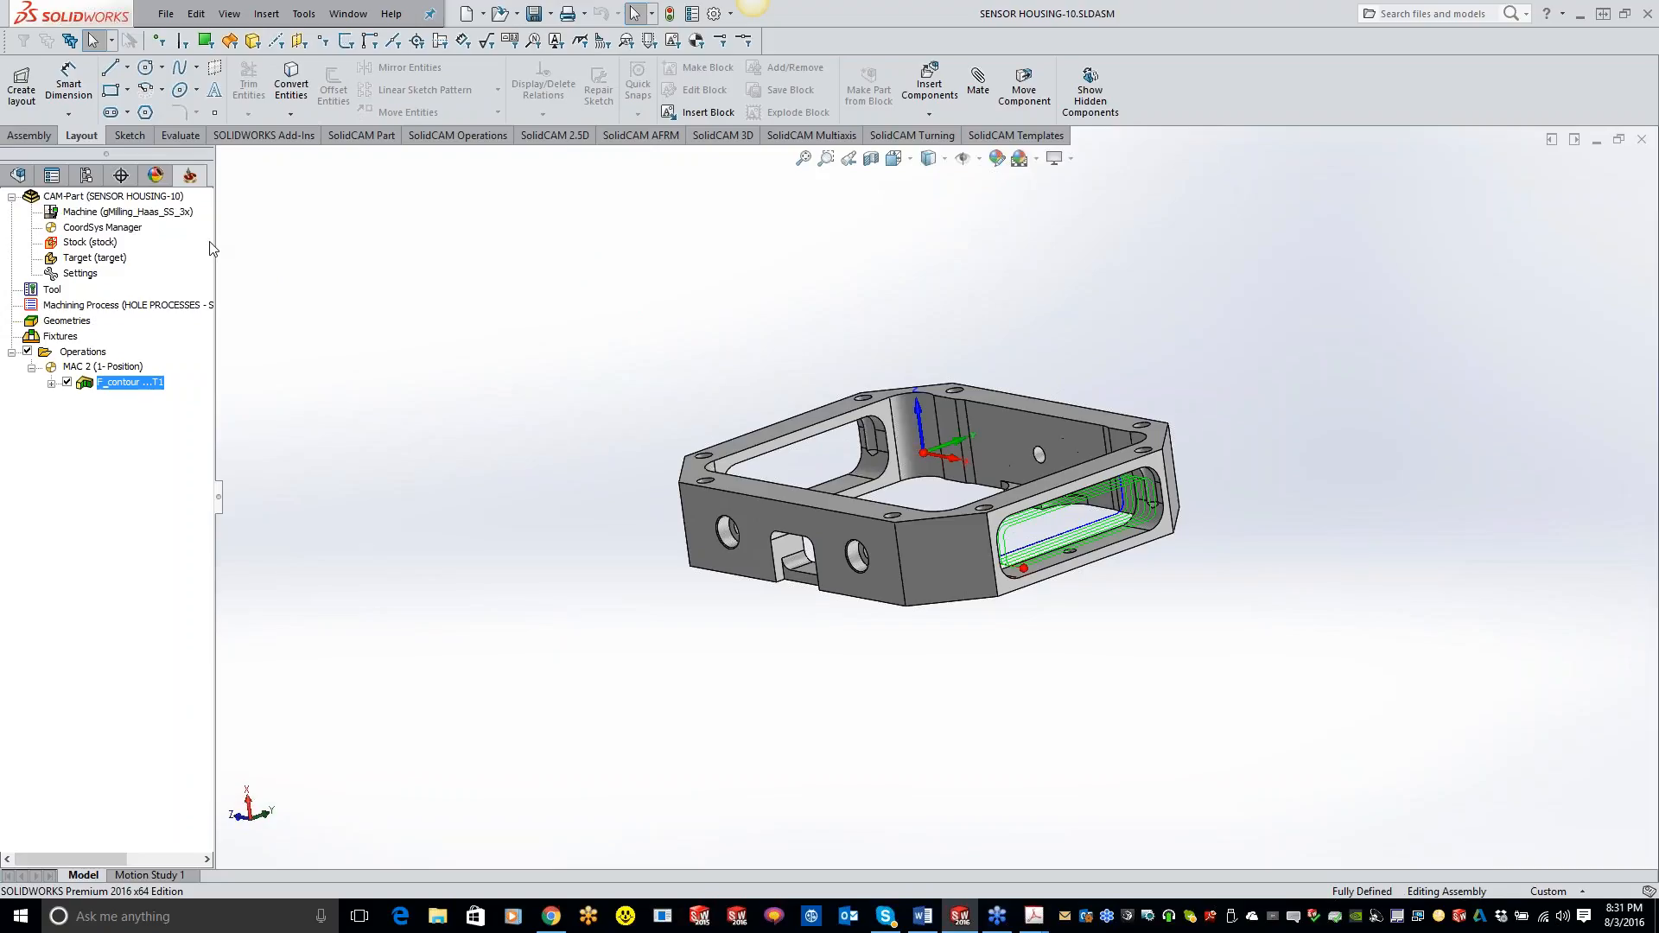
right_click(169, 198)
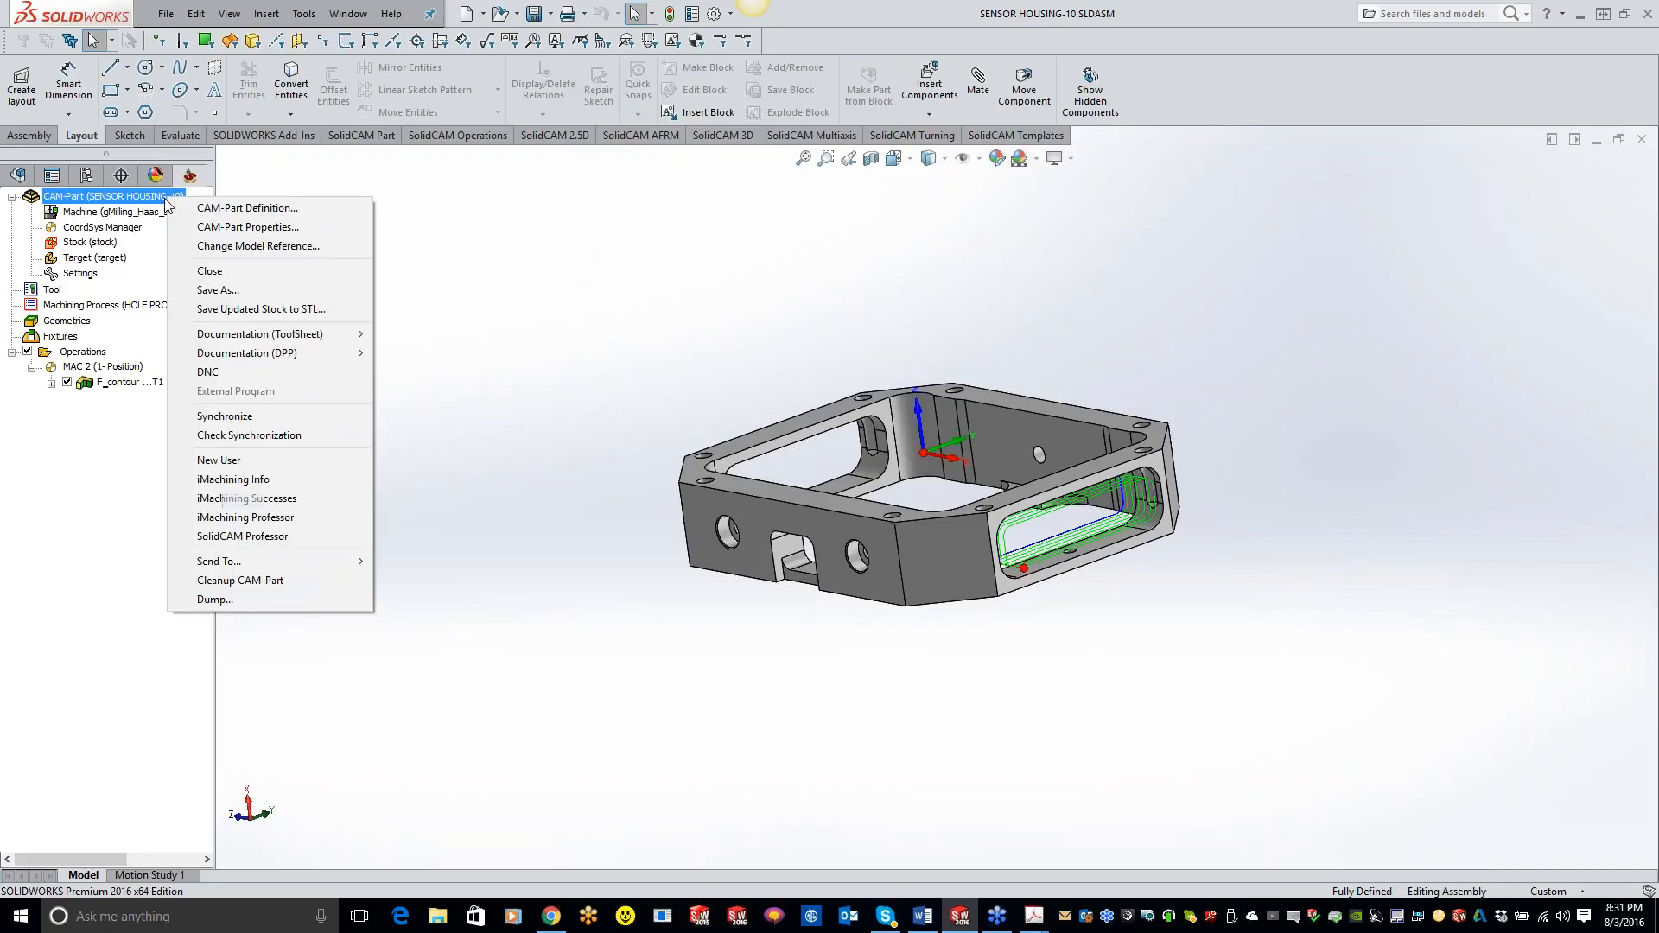
click(208, 270)
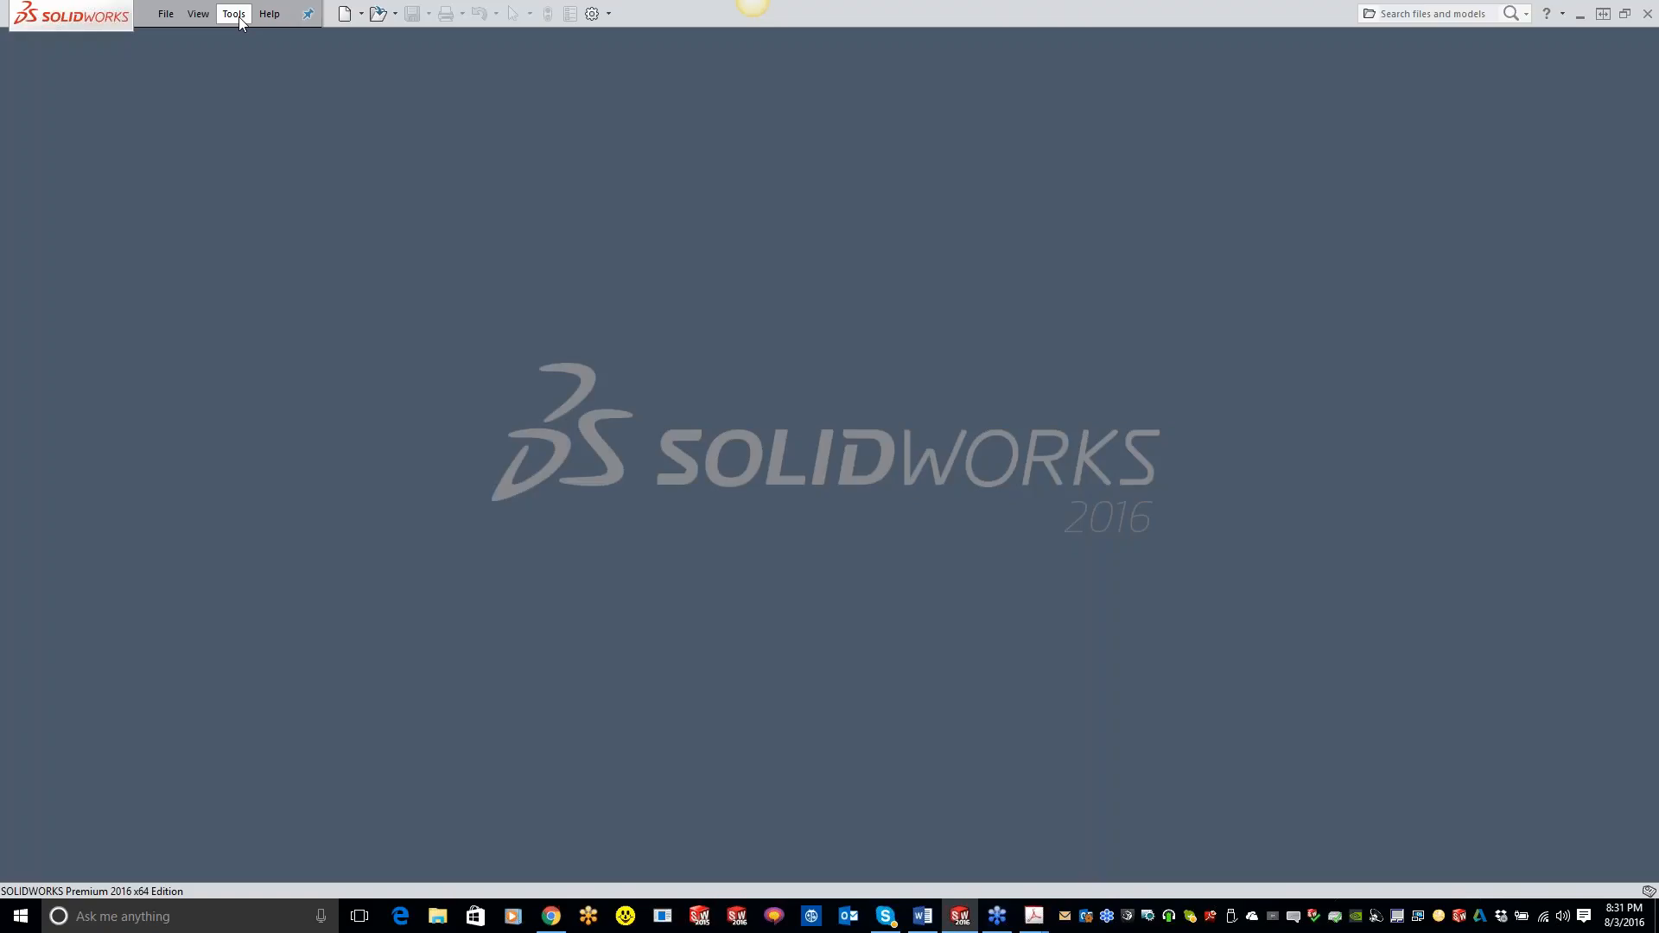
click(239, 17)
mouse_move(253, 87)
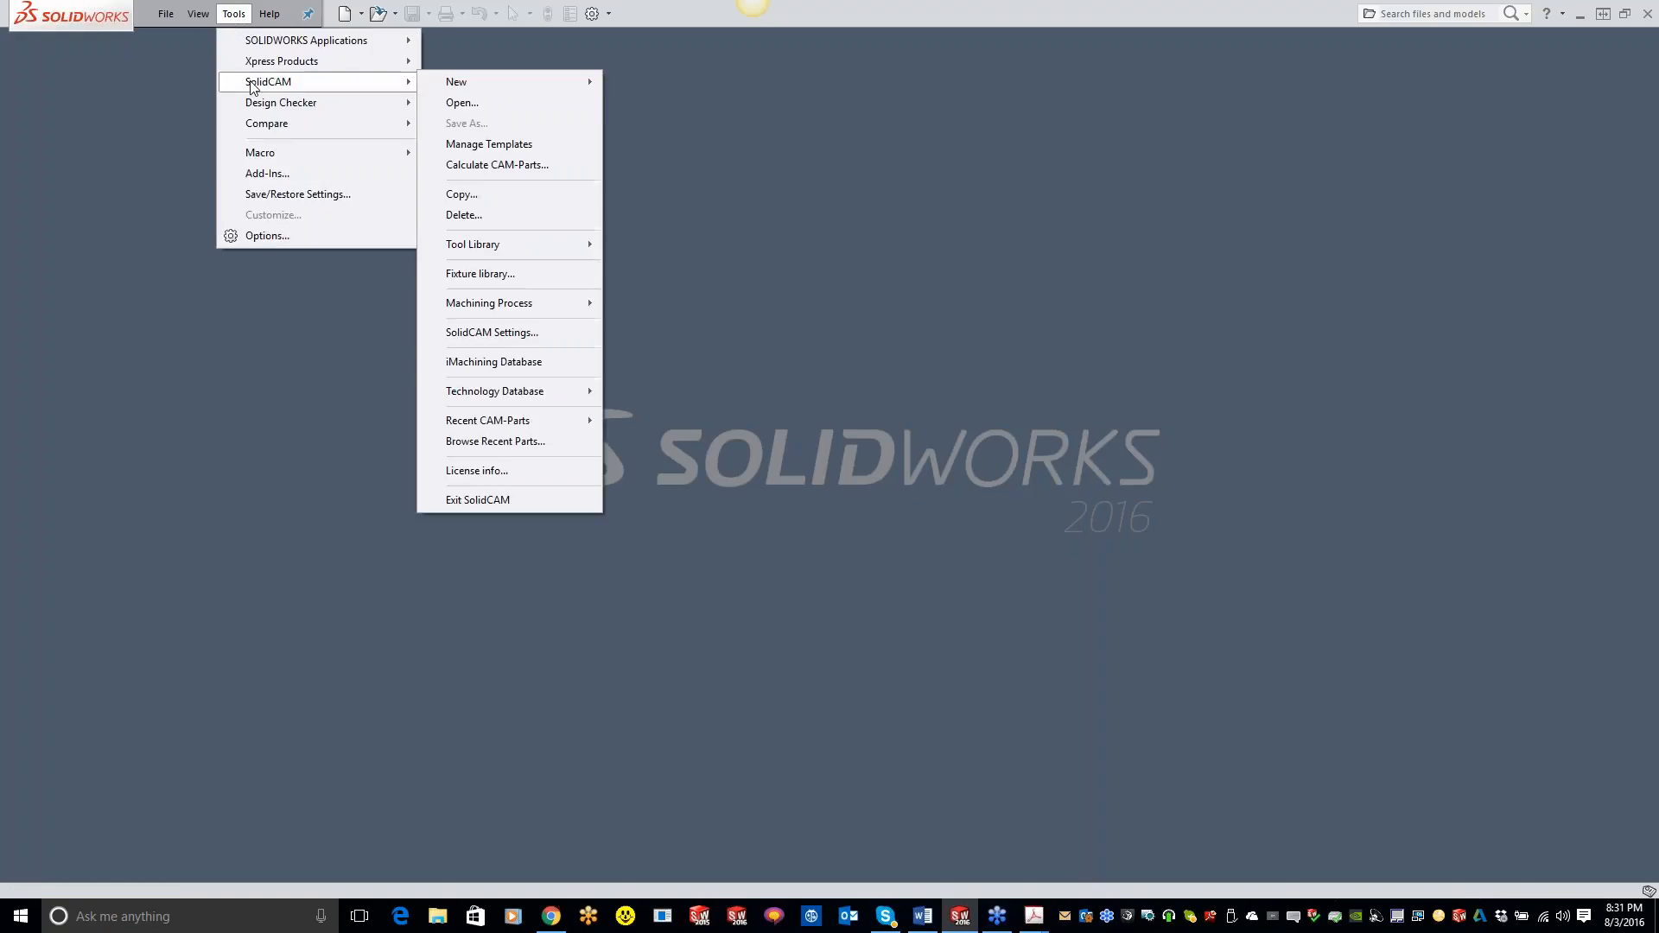
mouse_move(483, 423)
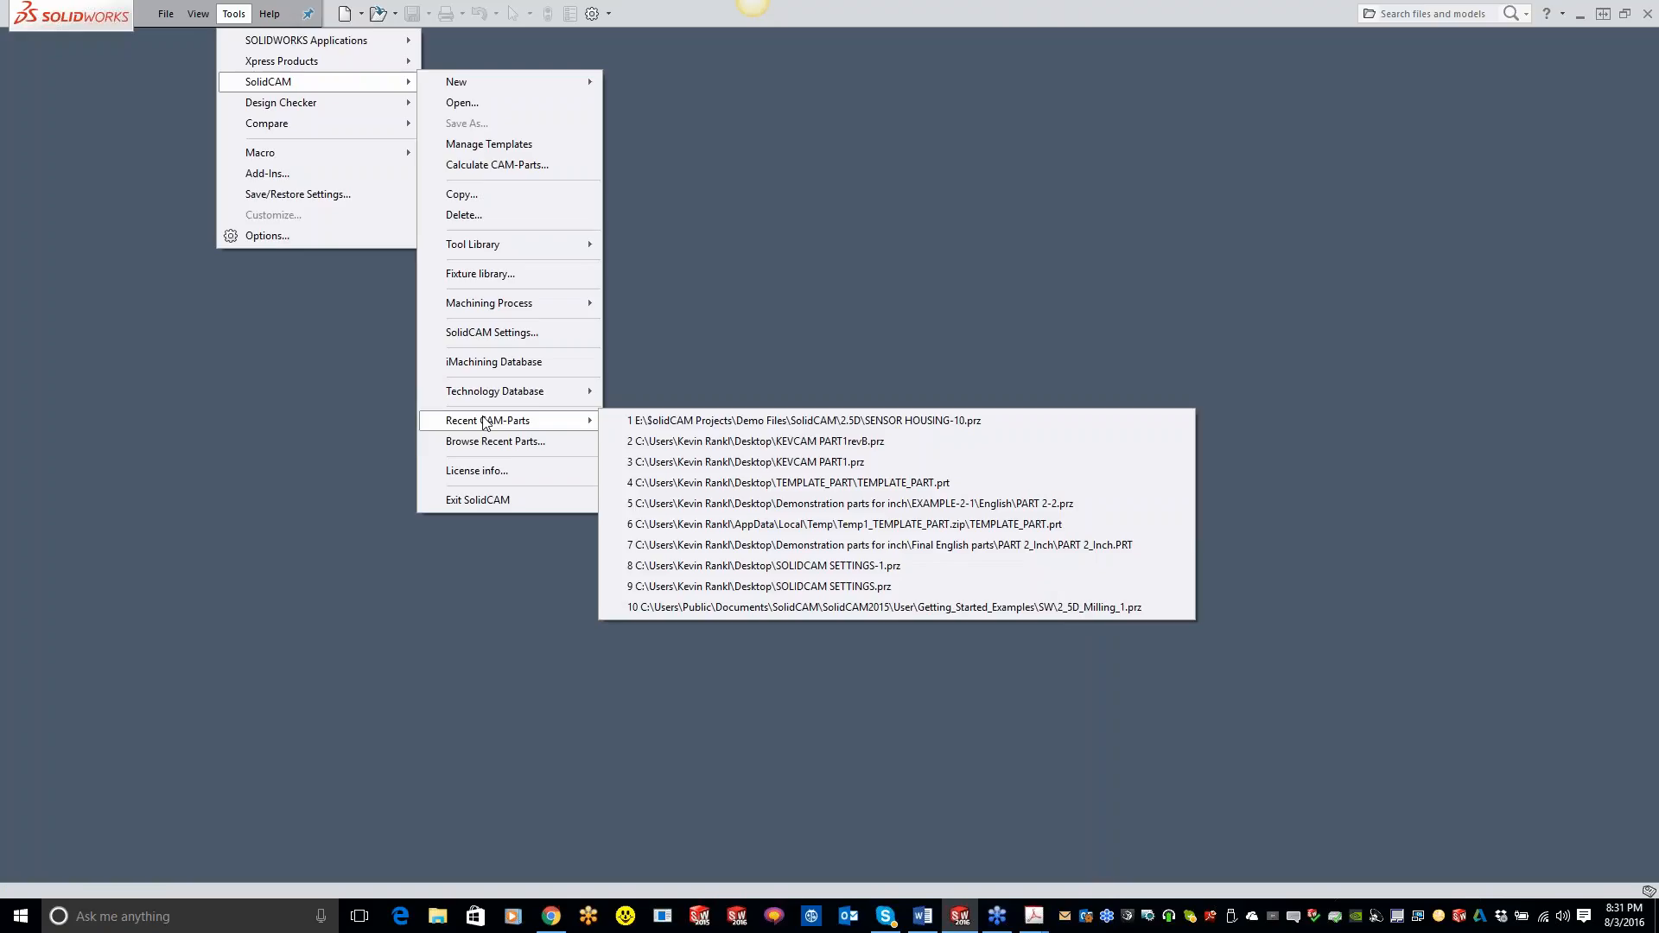
click(916, 226)
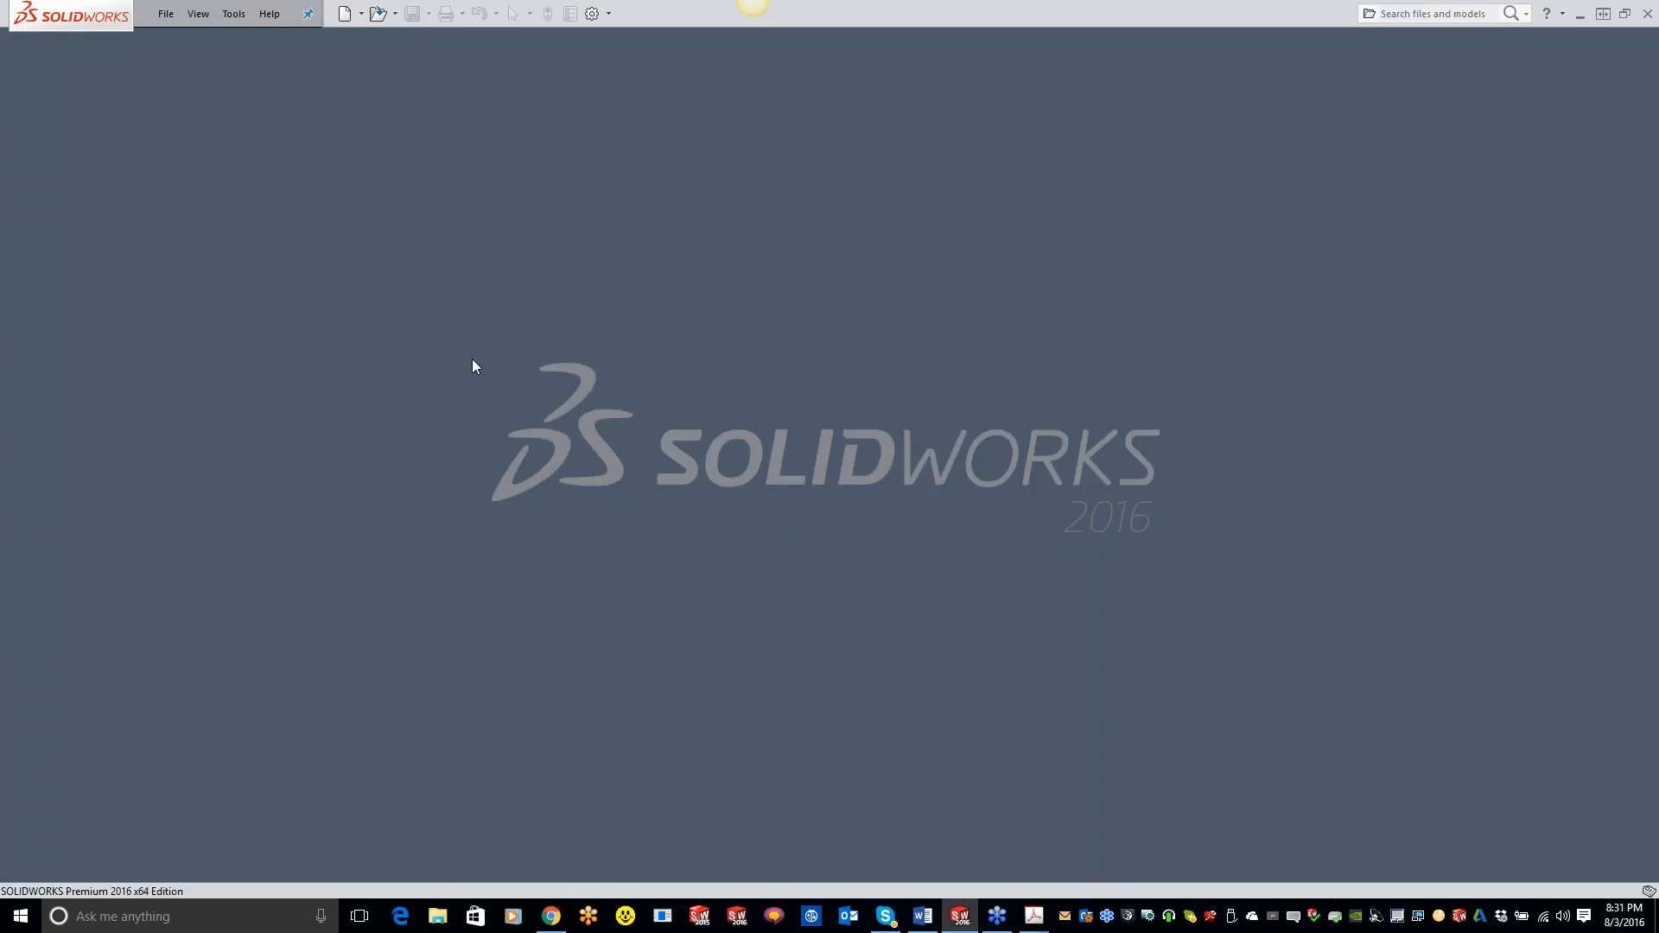
key(r)
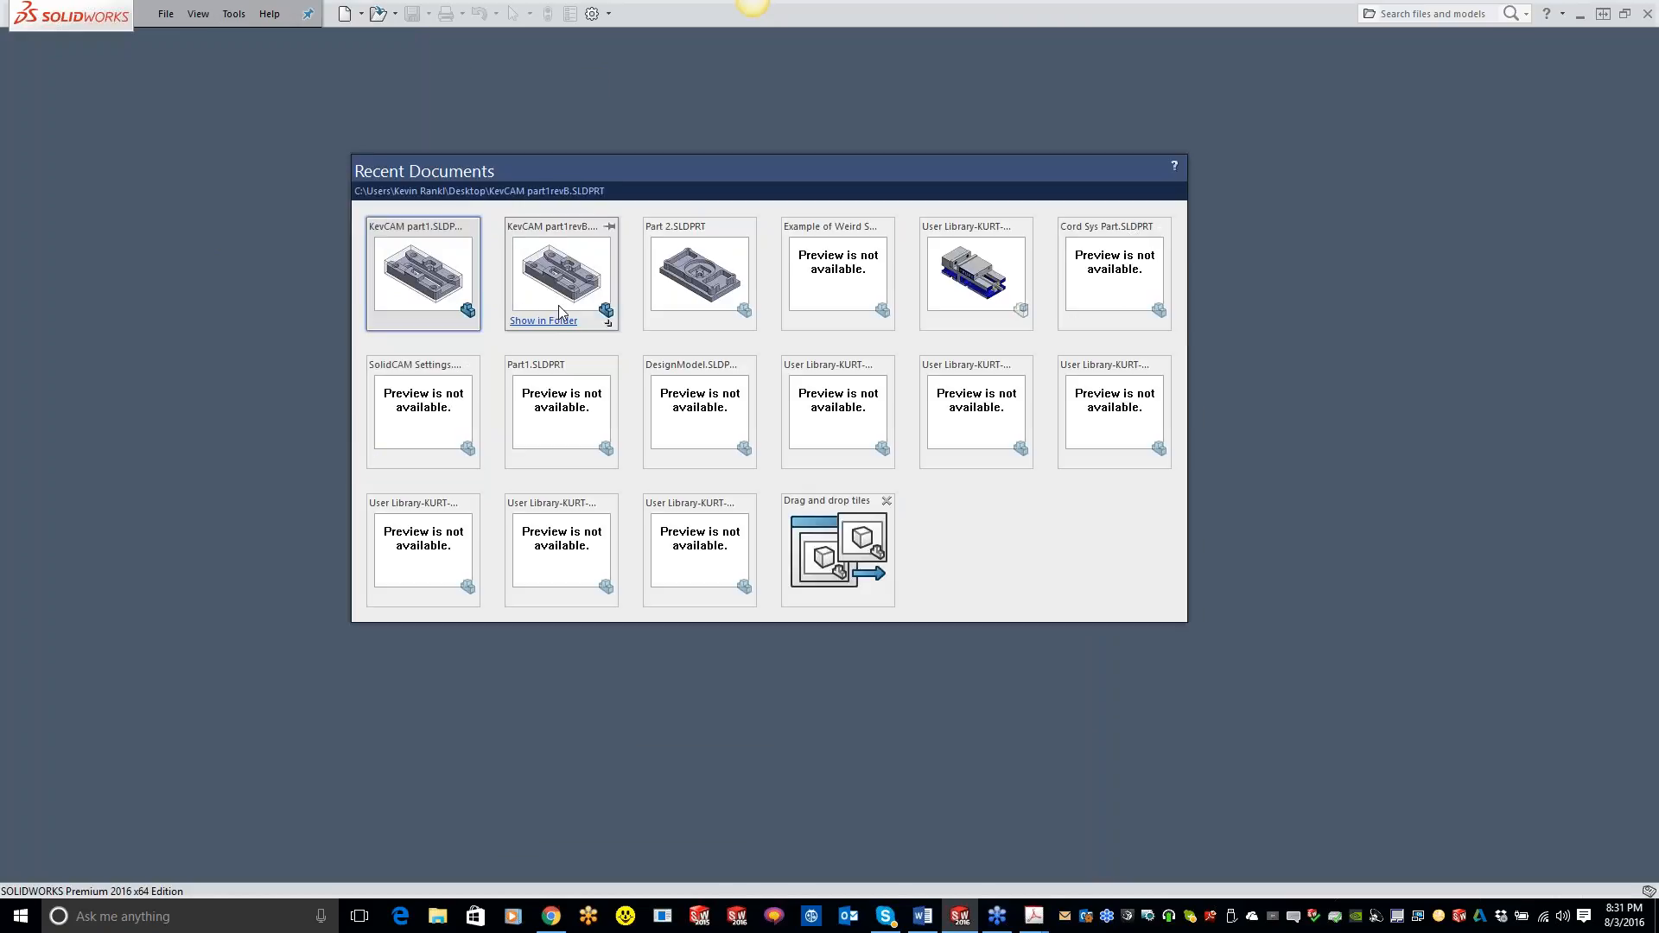
mouse_move(445, 264)
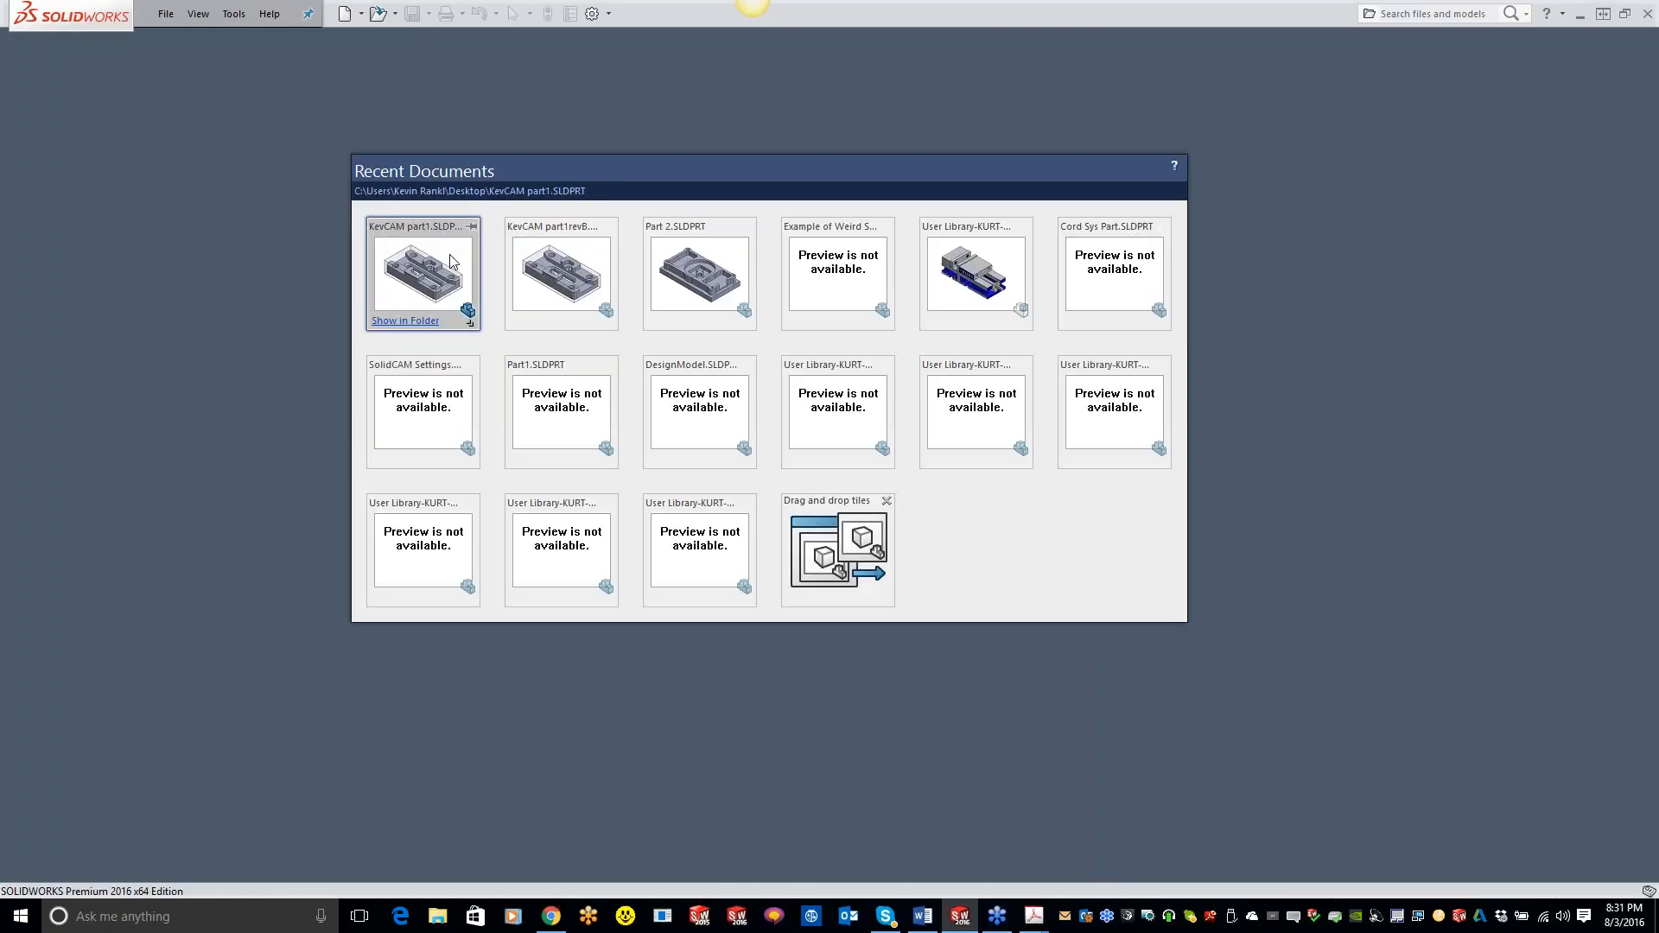
click(399, 275)
Reopen the SENSOR HOUSING-10 CAM-Part from the recent CAM-Parts, accepting replacement of the changed design model.
click(236, 15)
mouse_move(263, 82)
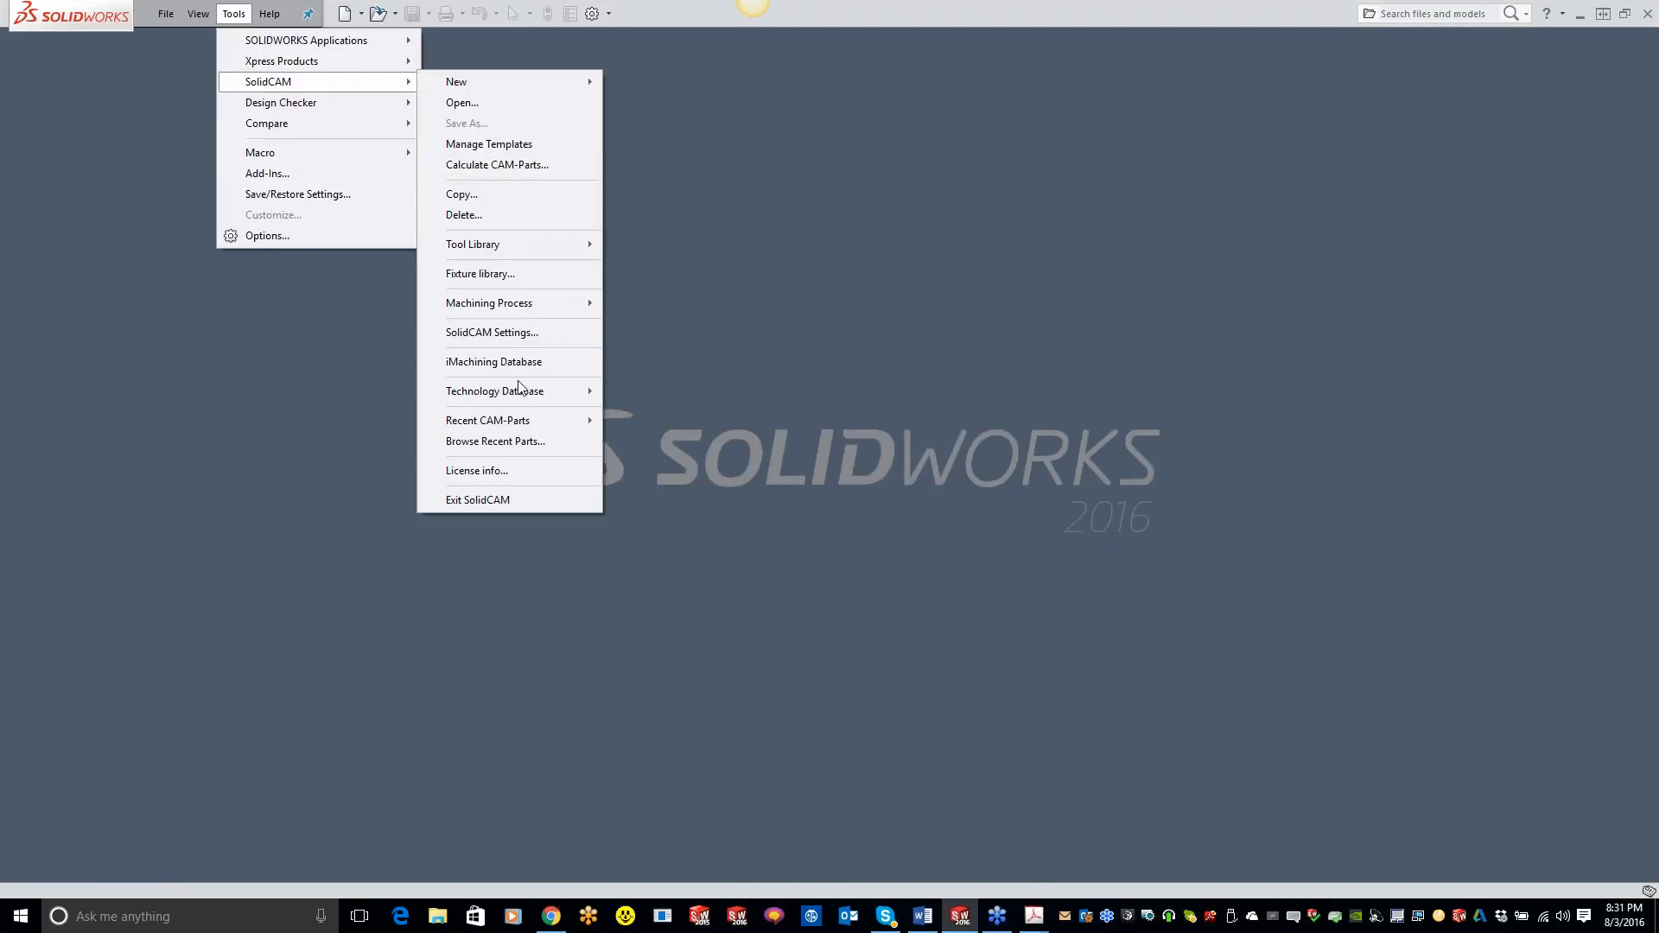
mouse_move(522, 420)
click(673, 421)
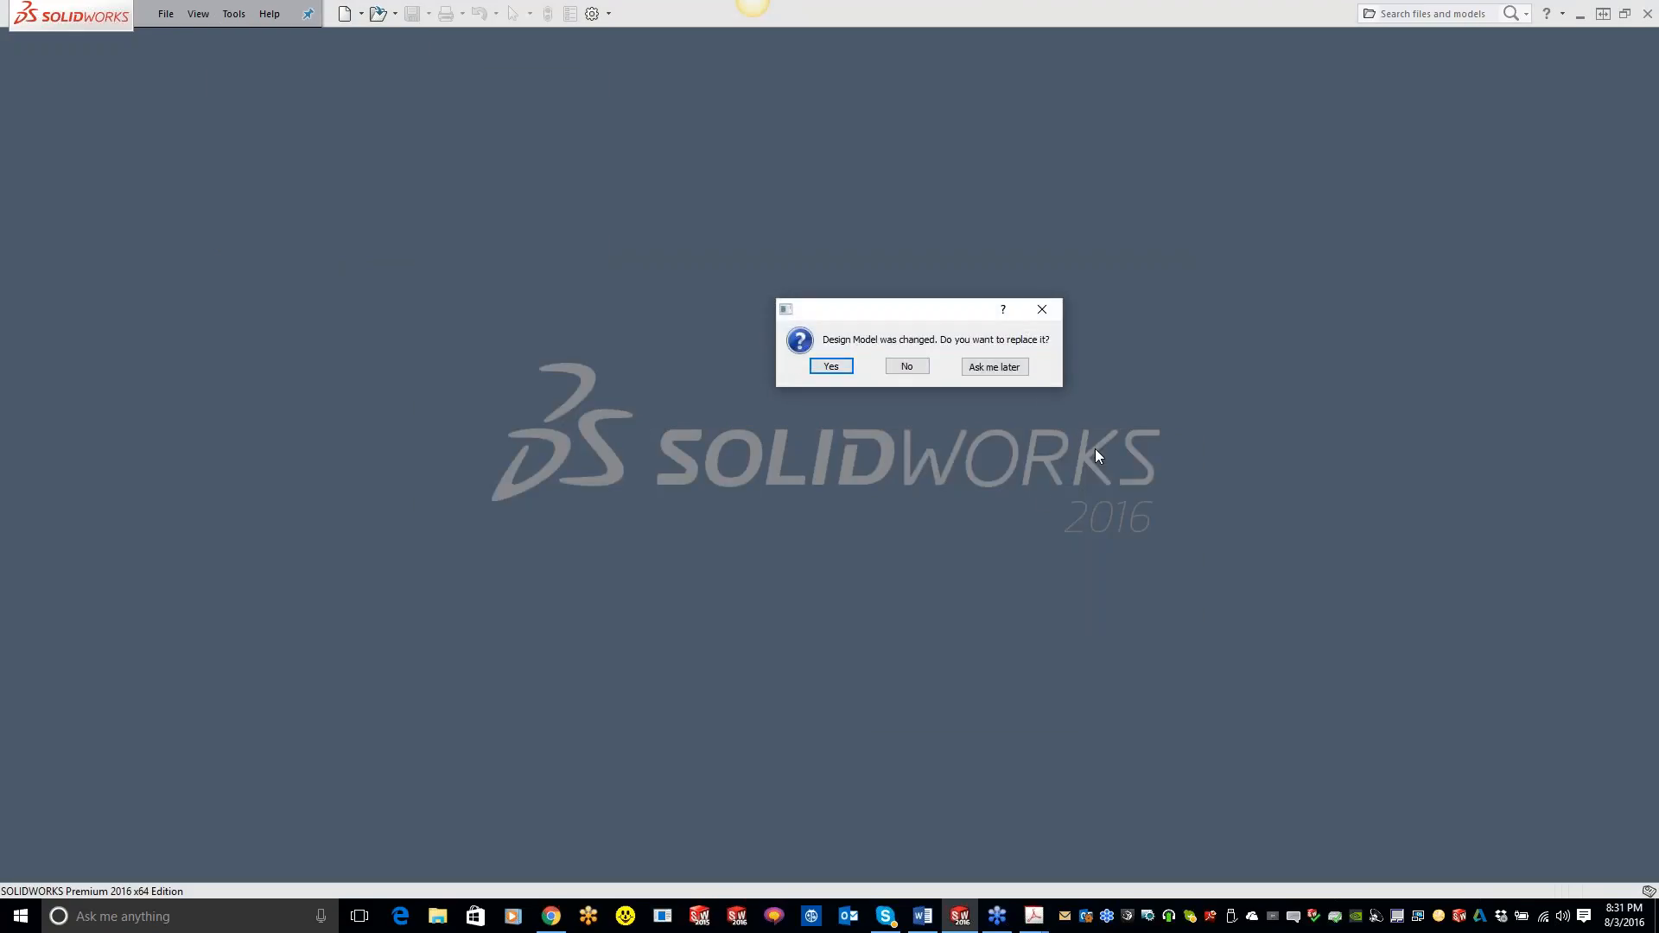
click(831, 367)
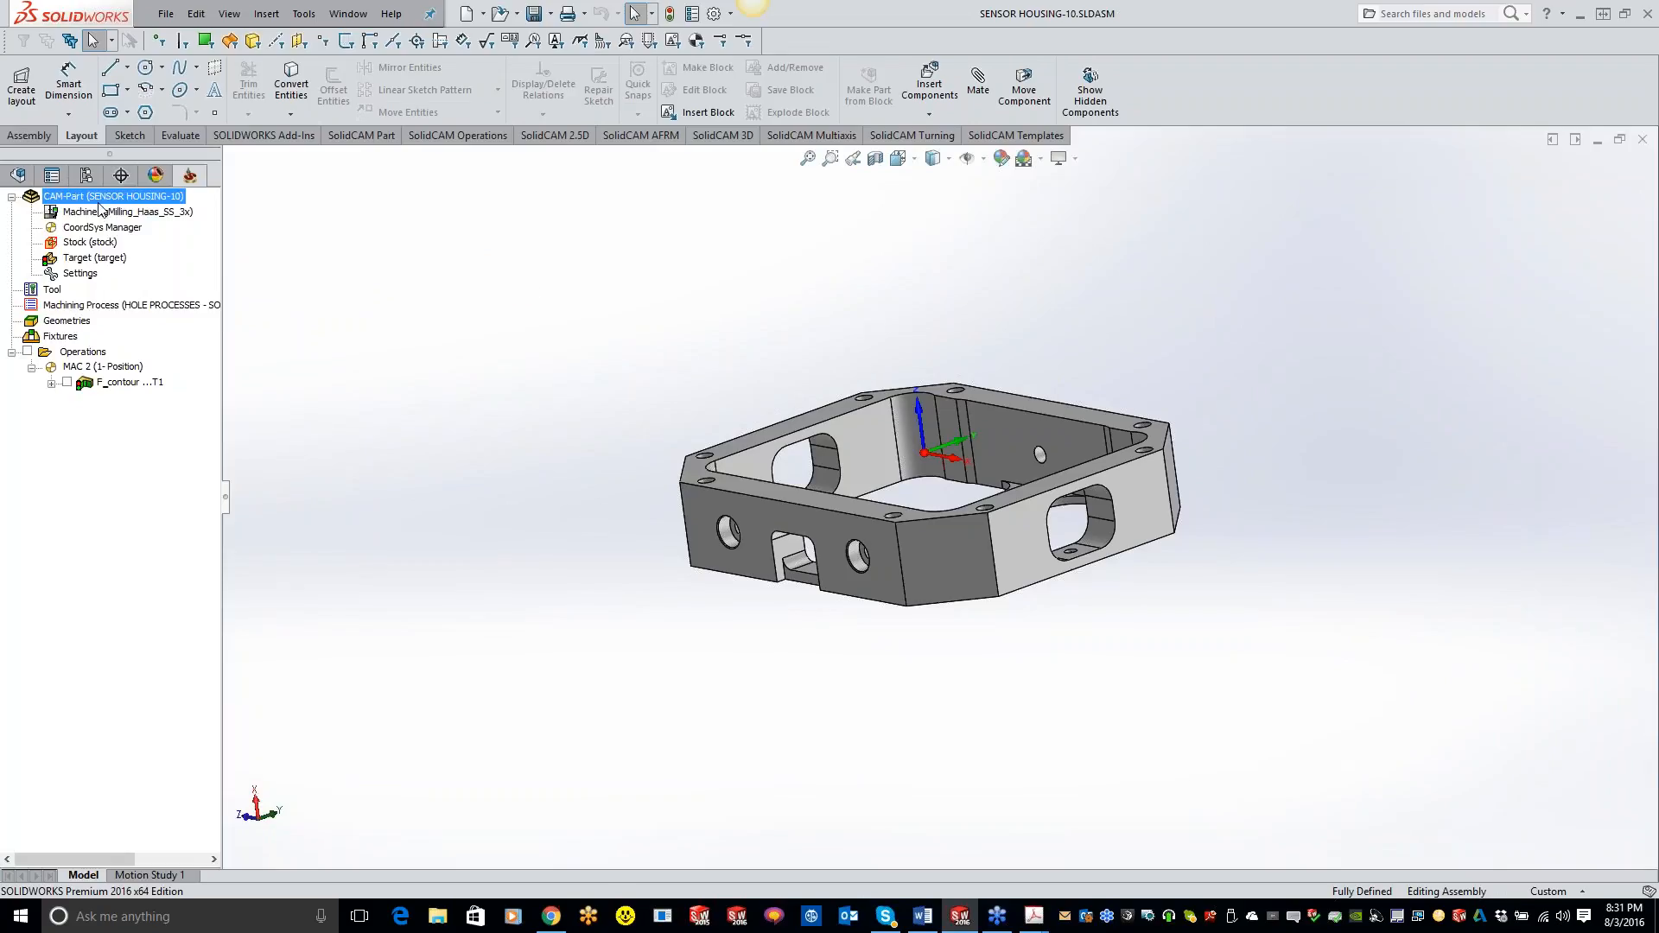
Synchronize the CAM-Part with the replaced design model and recalculate the F_contour operation under MAC 2.
right_click(100, 204)
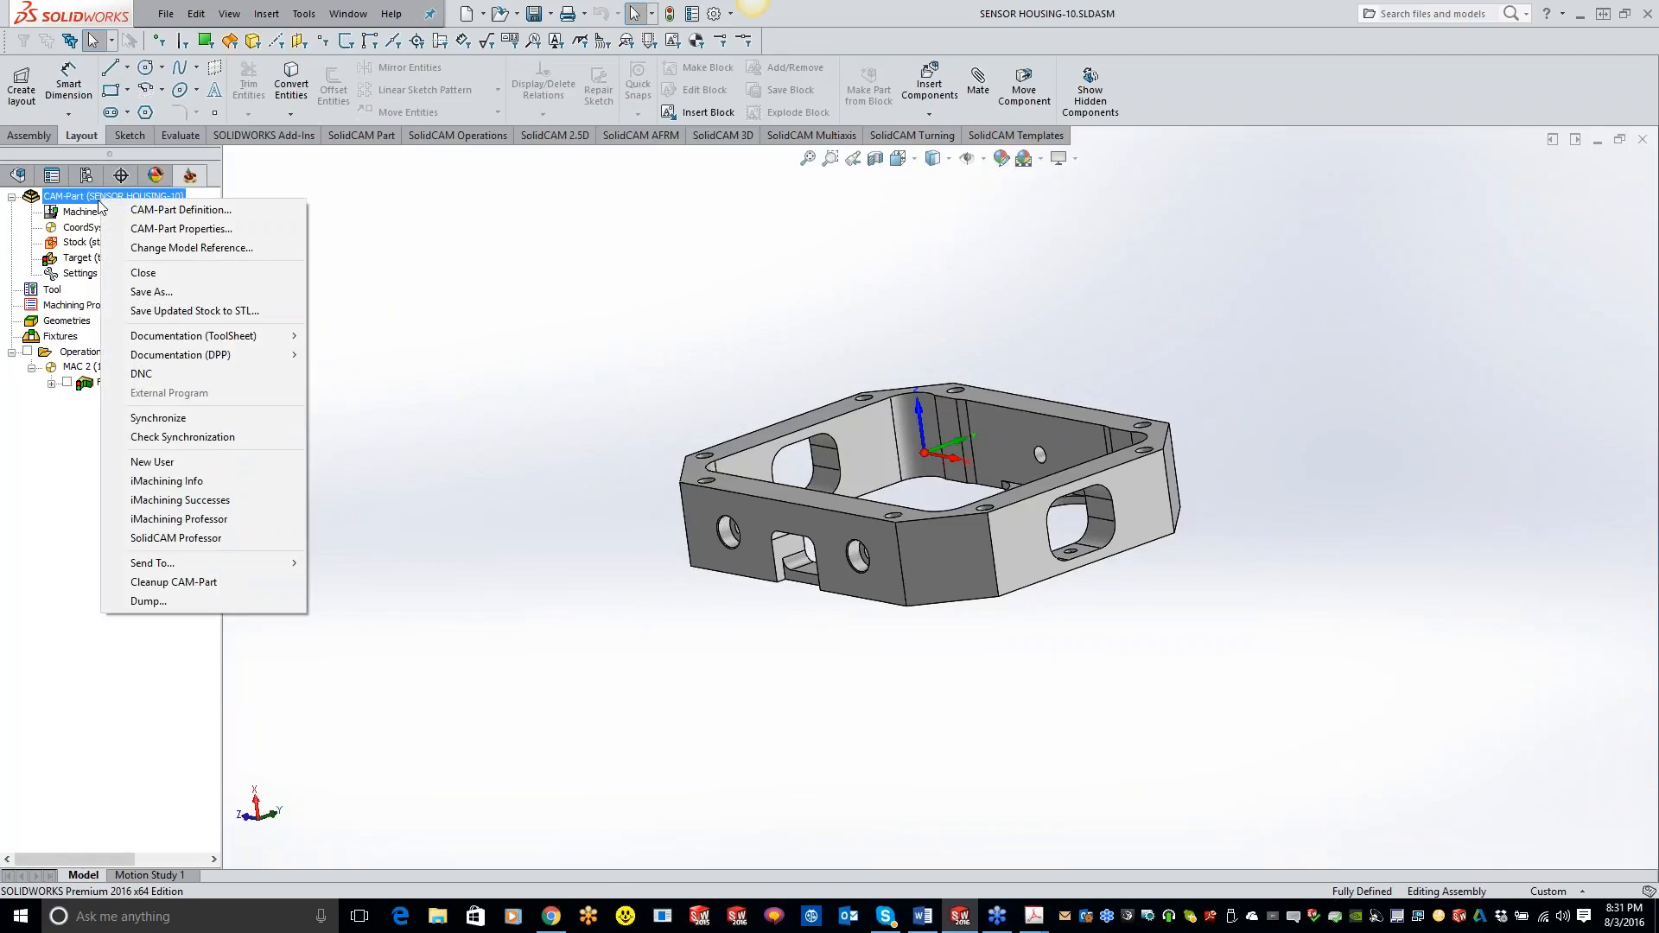
click(173, 417)
right_click(113, 383)
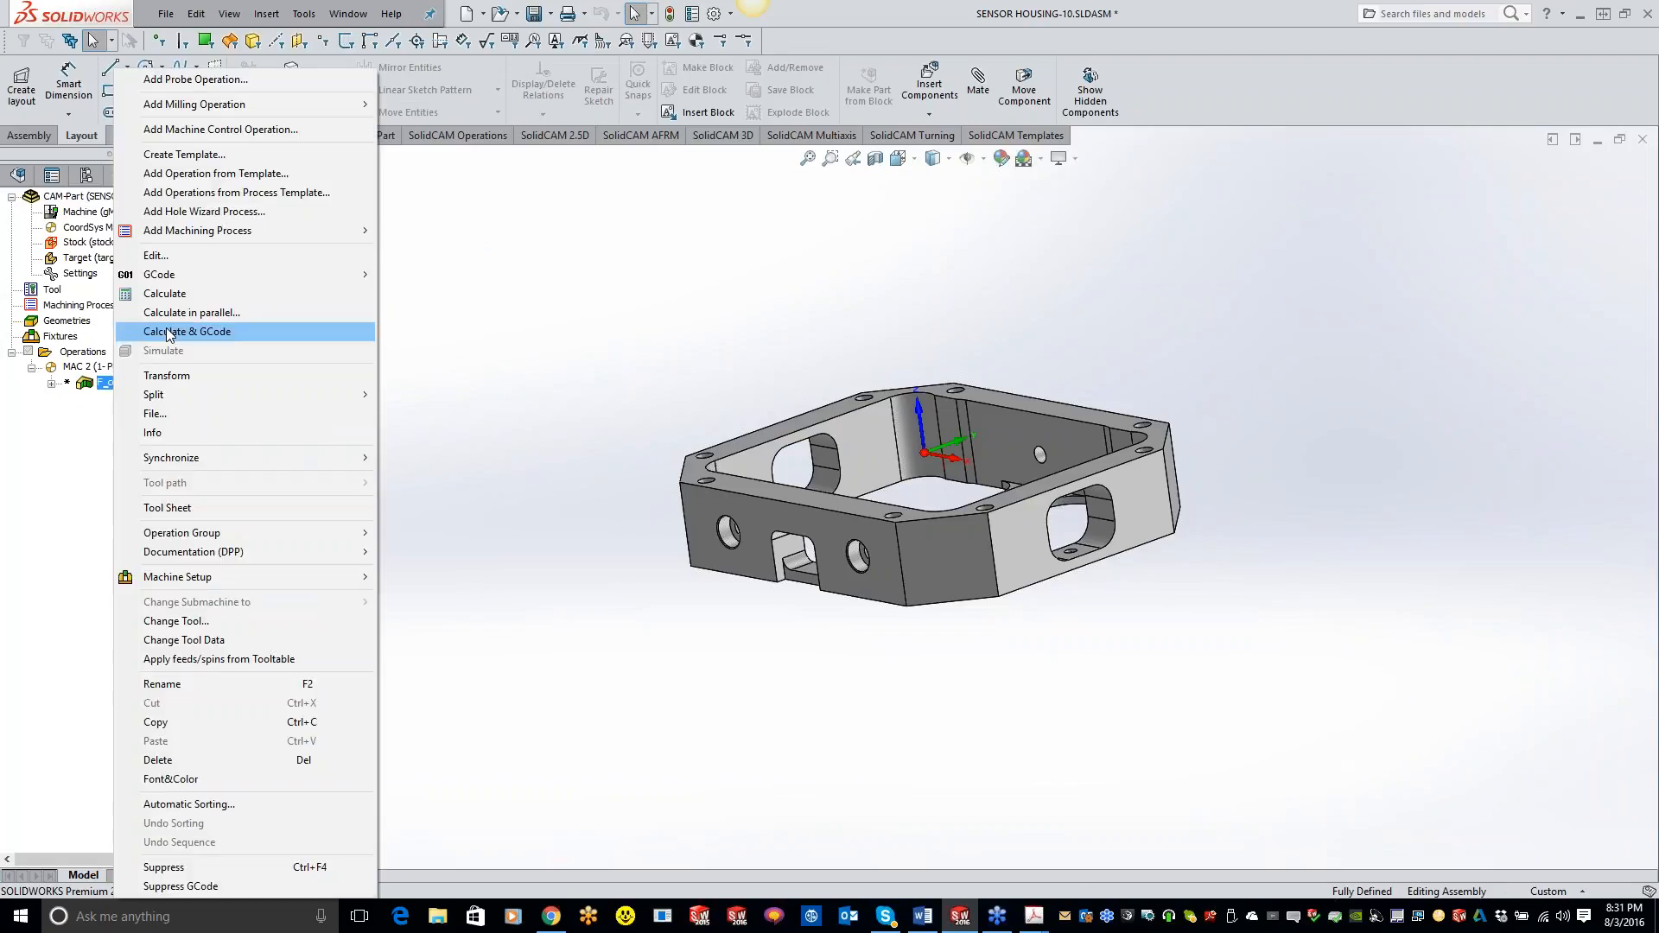
click(172, 299)
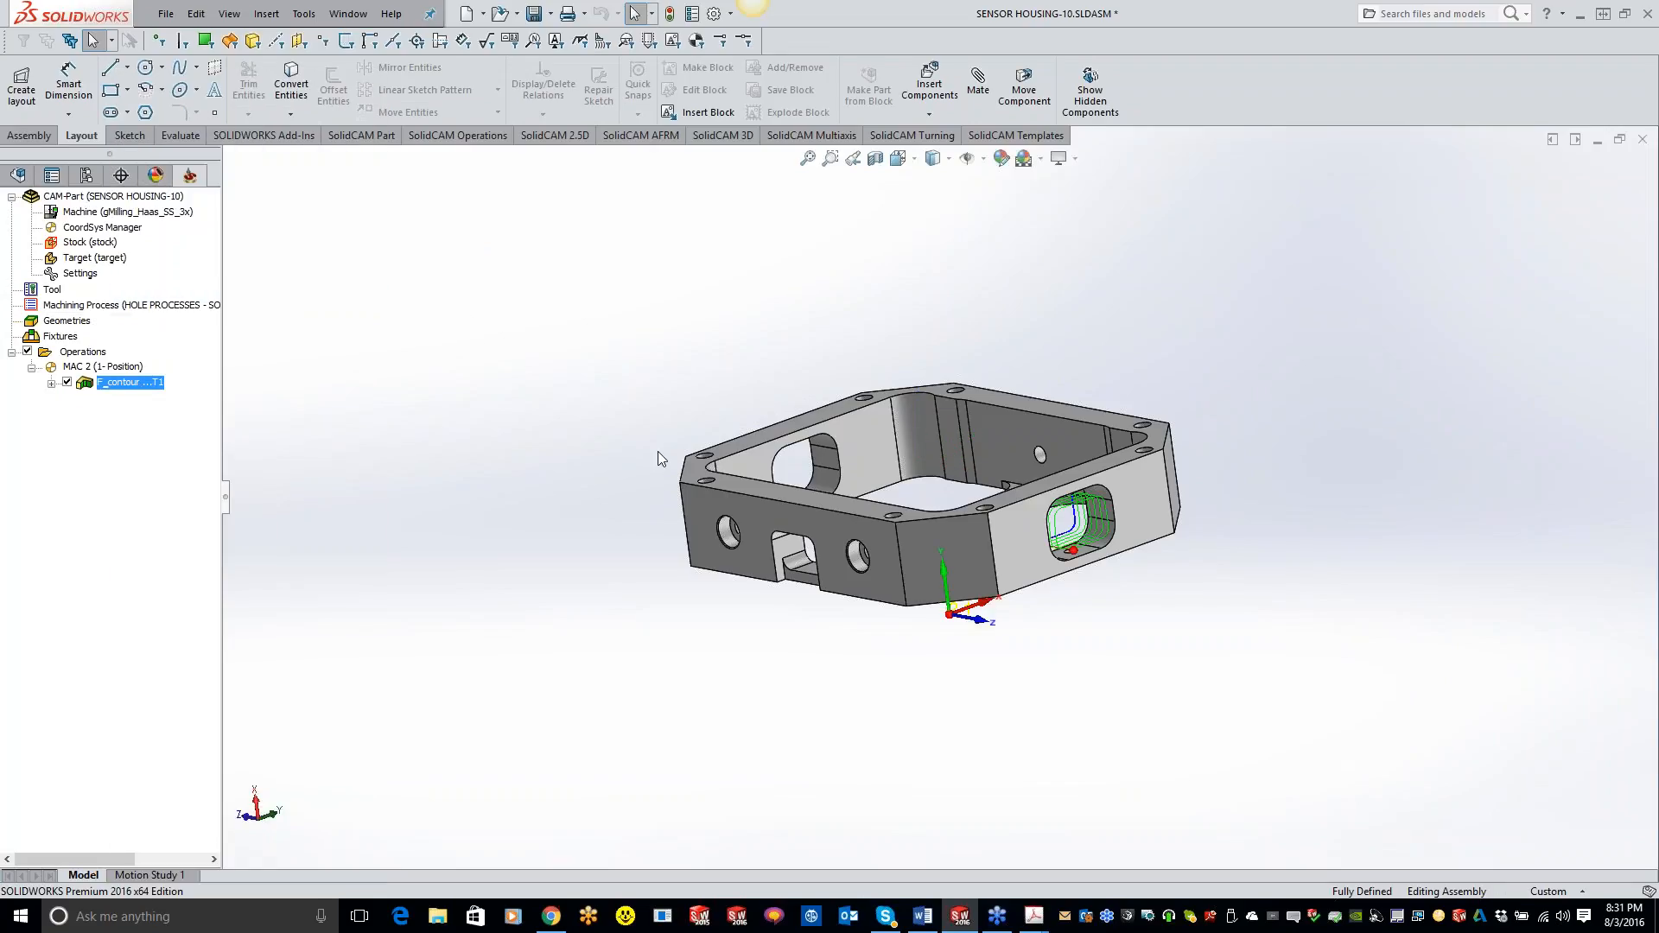
Close the updated SENSOR HOUSING-10 CAM-Part.
right_click(147, 196)
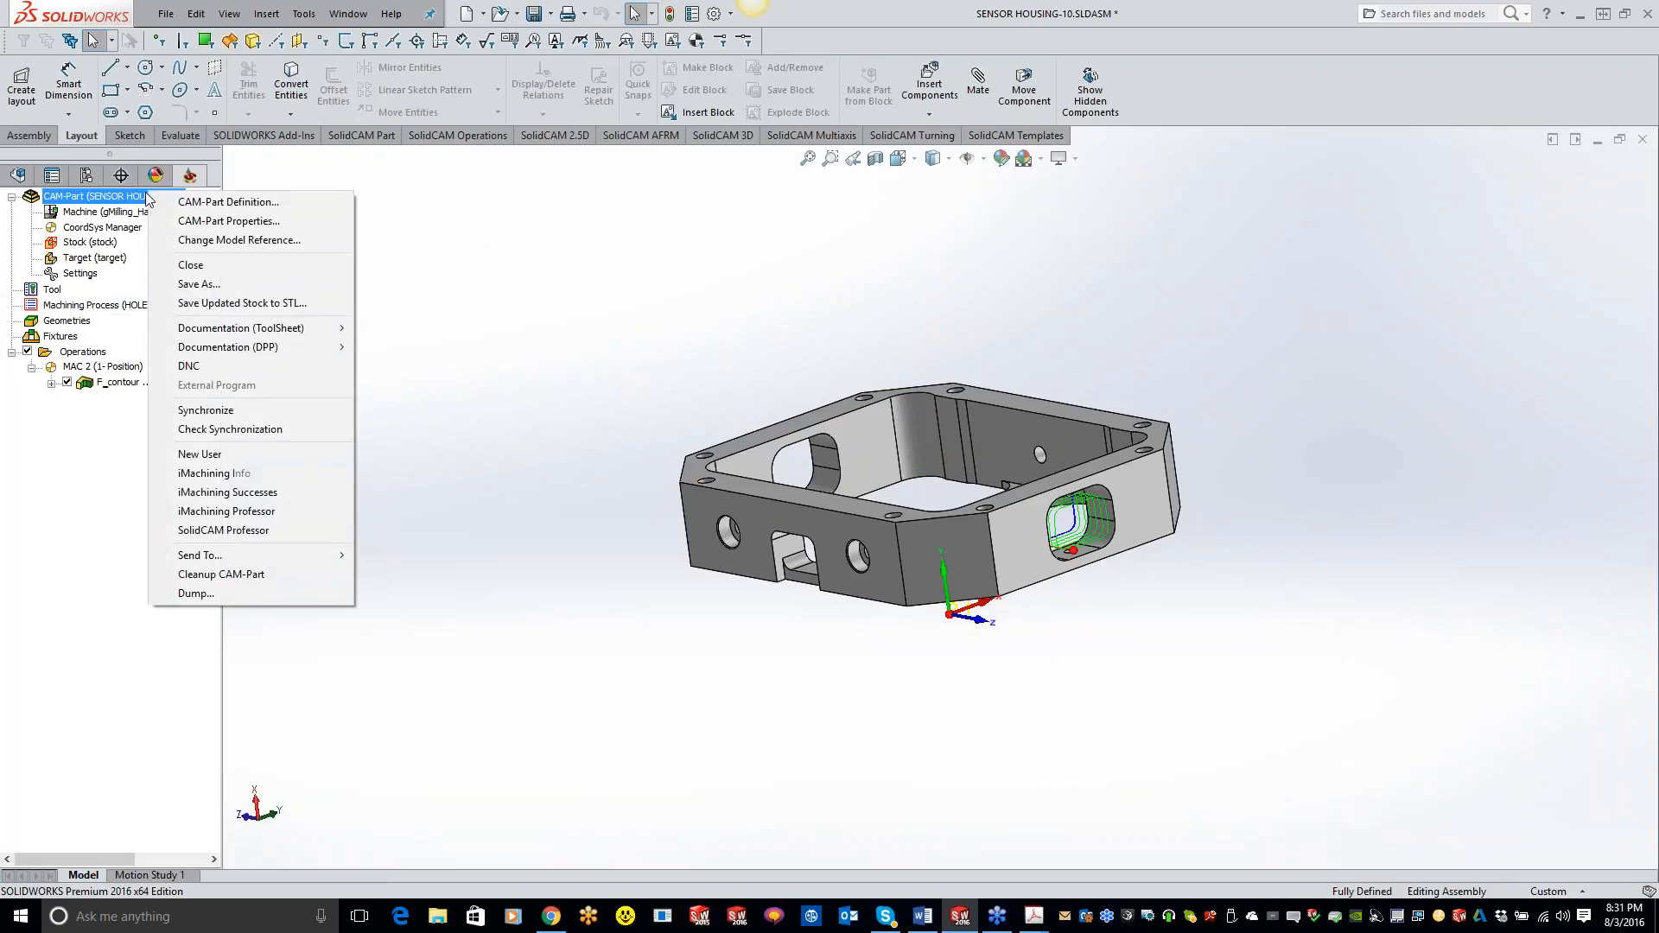
click(181, 264)
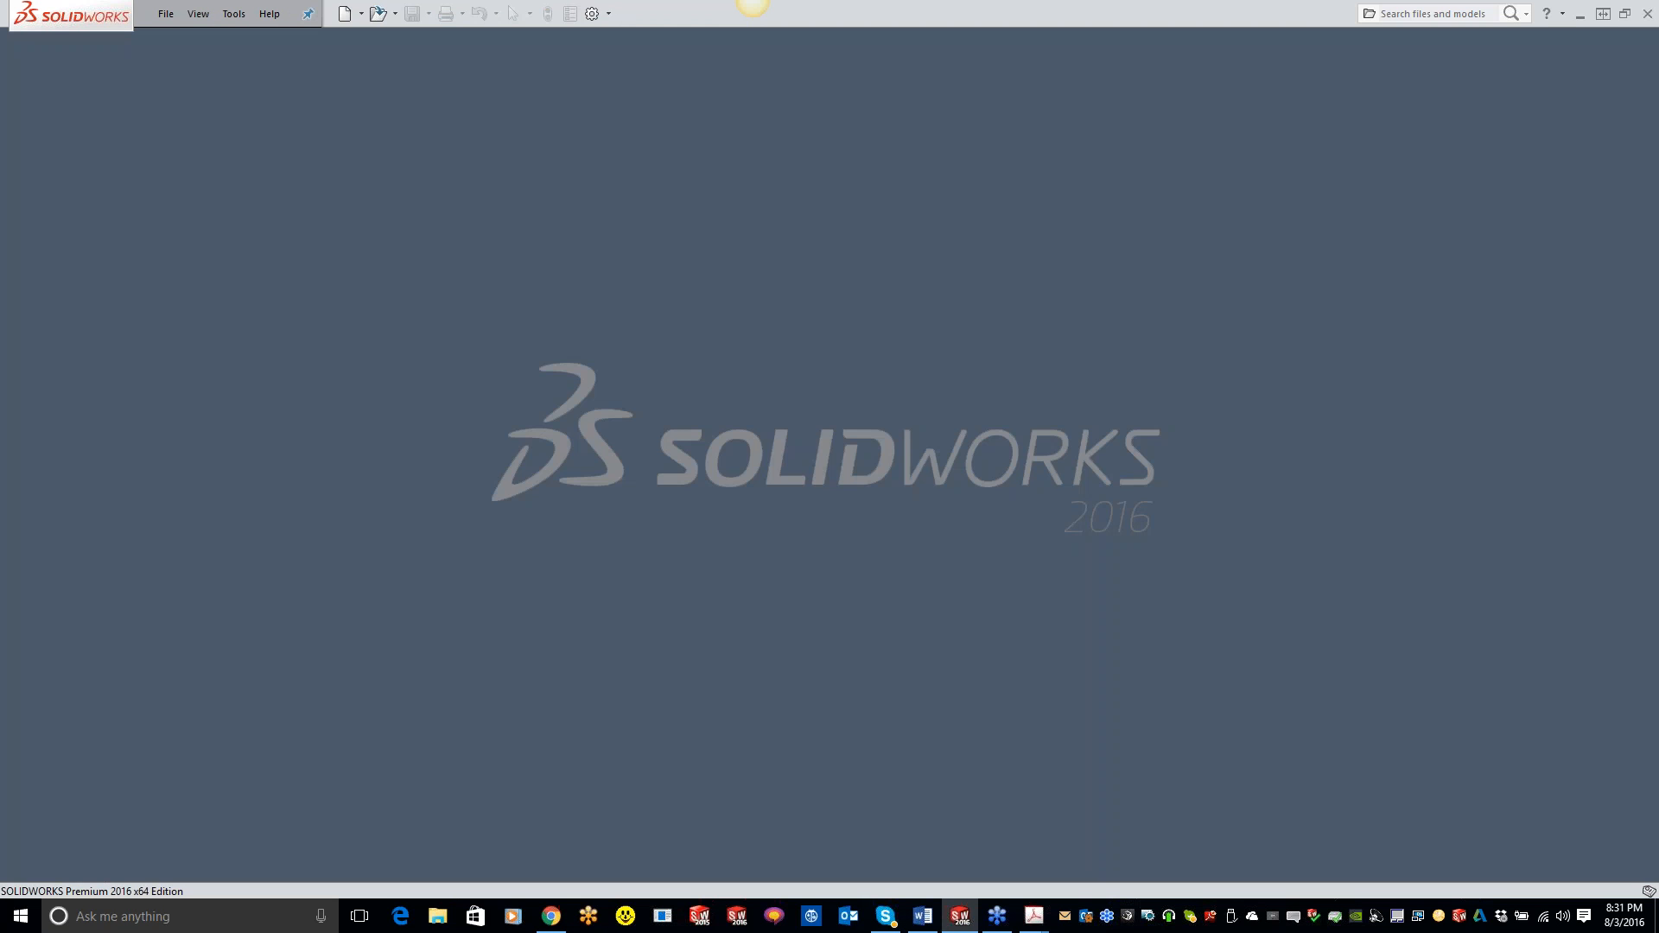
key(r)
click(458, 286)
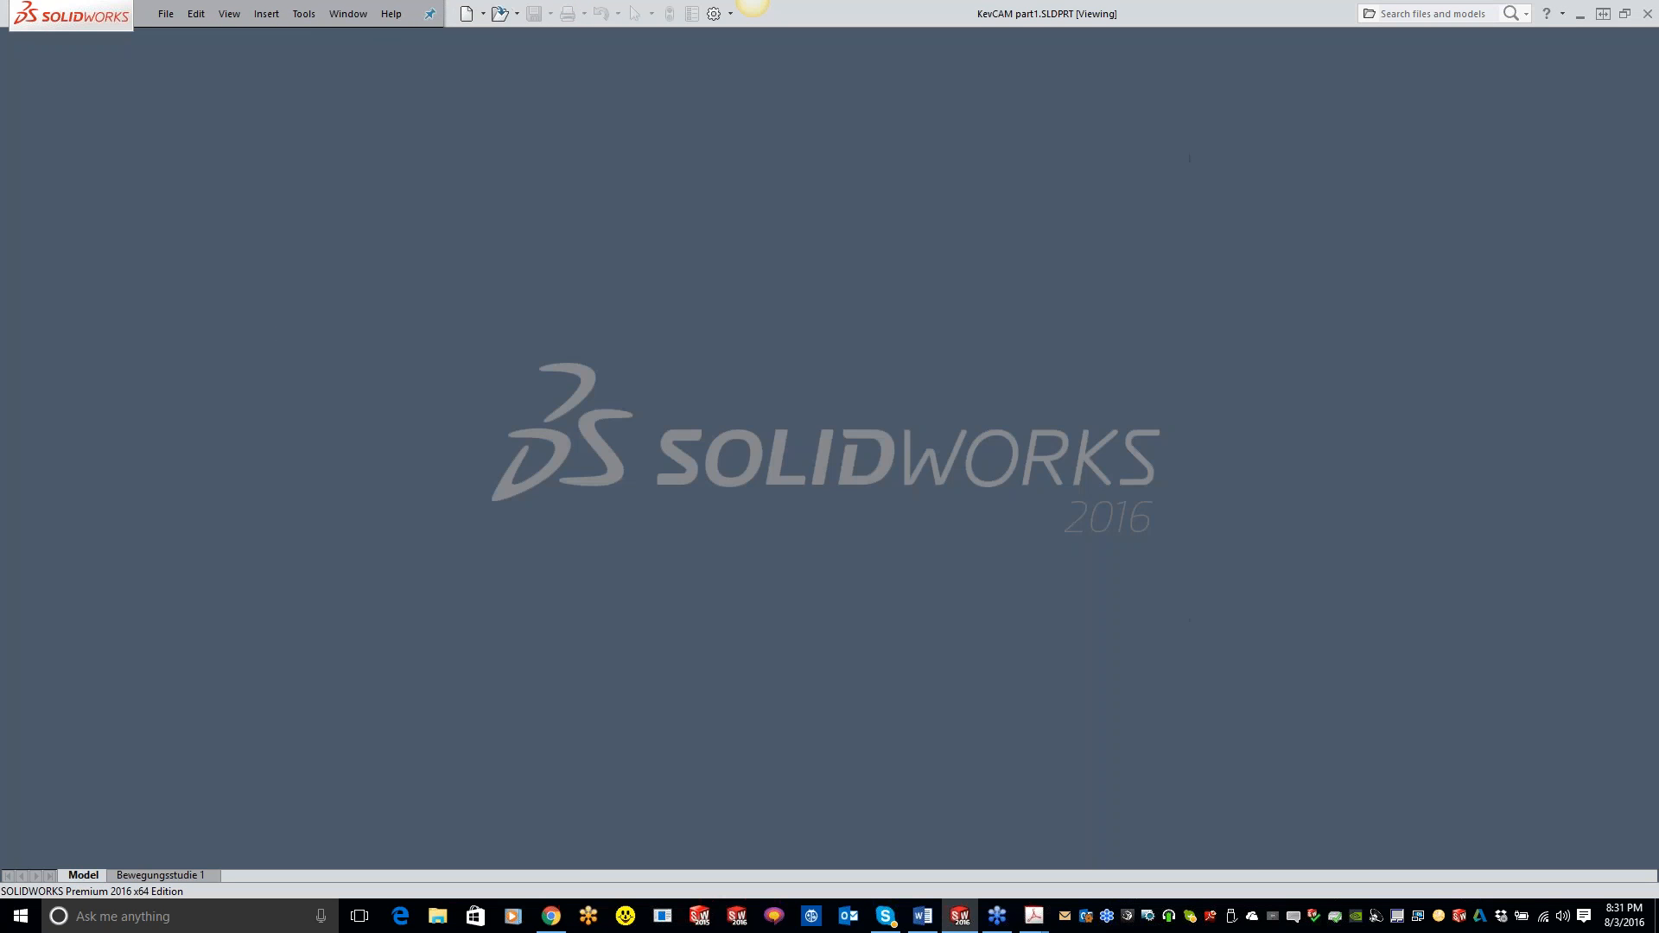
click(1641, 115)
key(r)
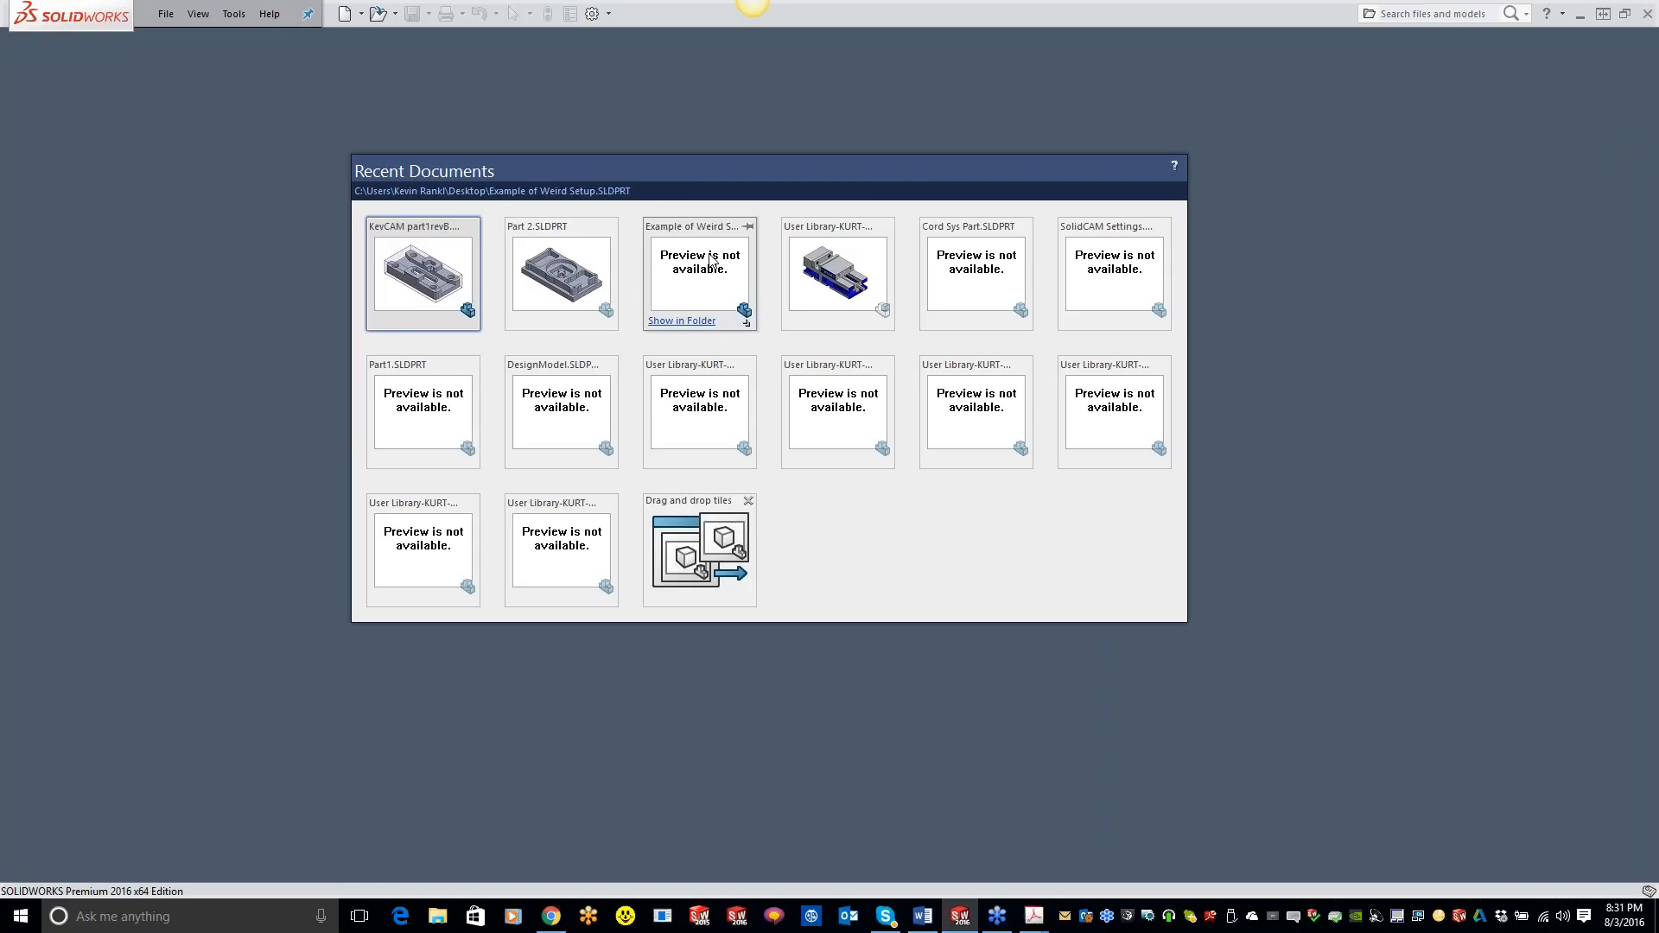
click(289, 89)
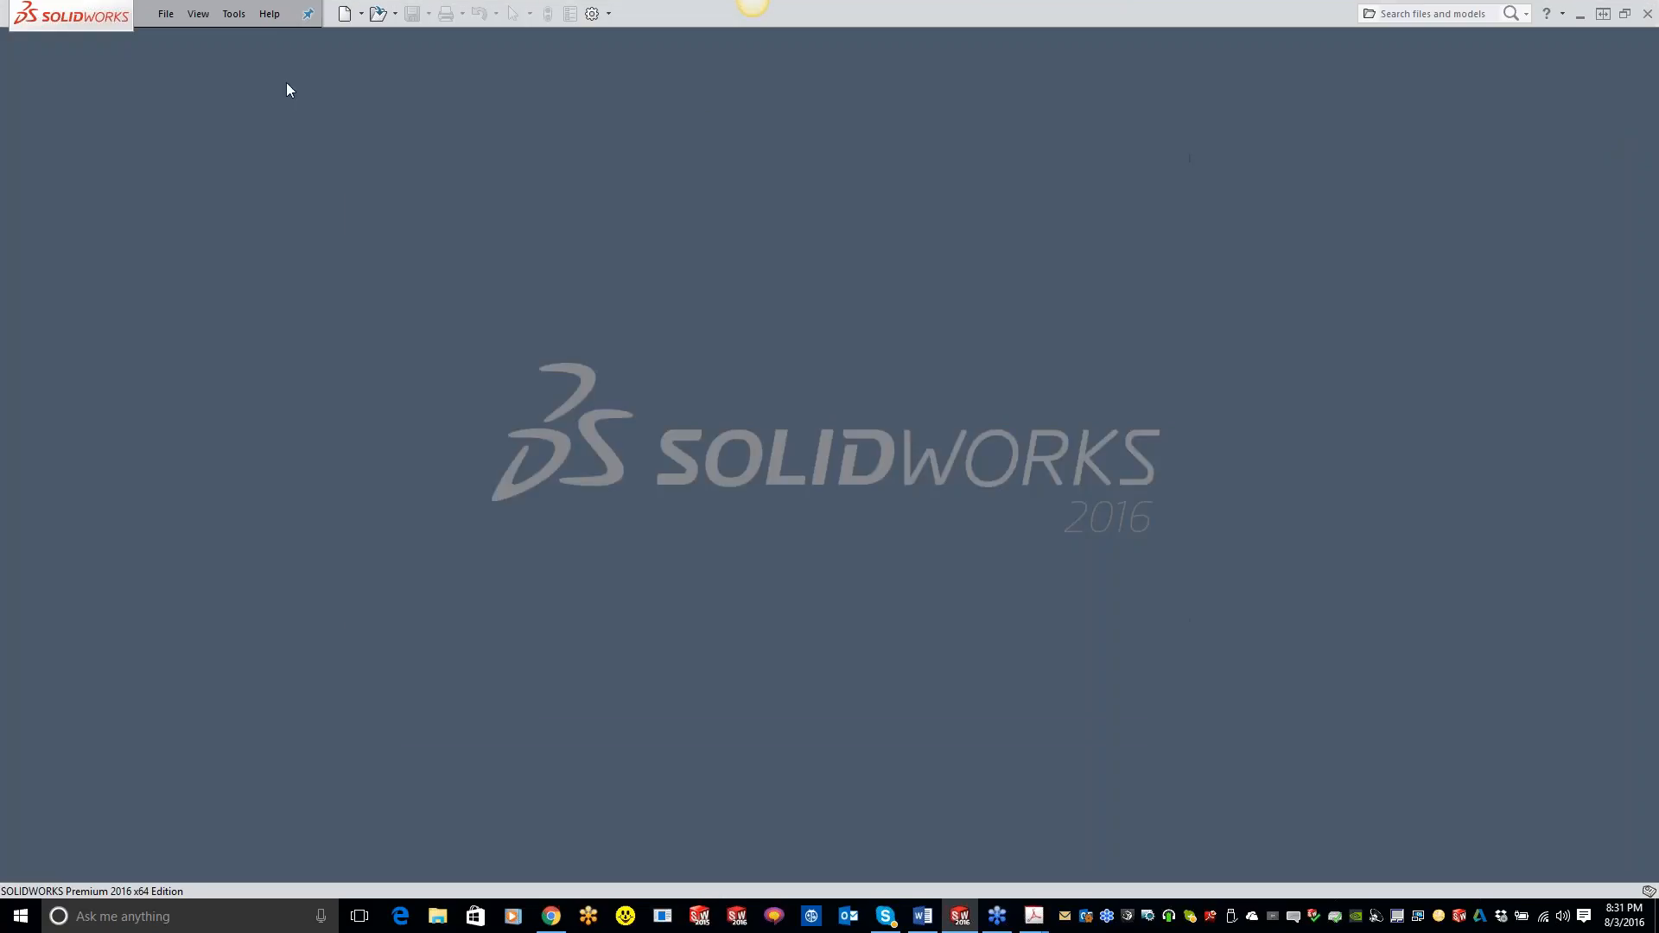
Open Sensor Housing.SLDPRT from the SolidCAM Projects > Demo Files > SolidCAM > 2.5D folder on Storage (E:).
click(167, 15)
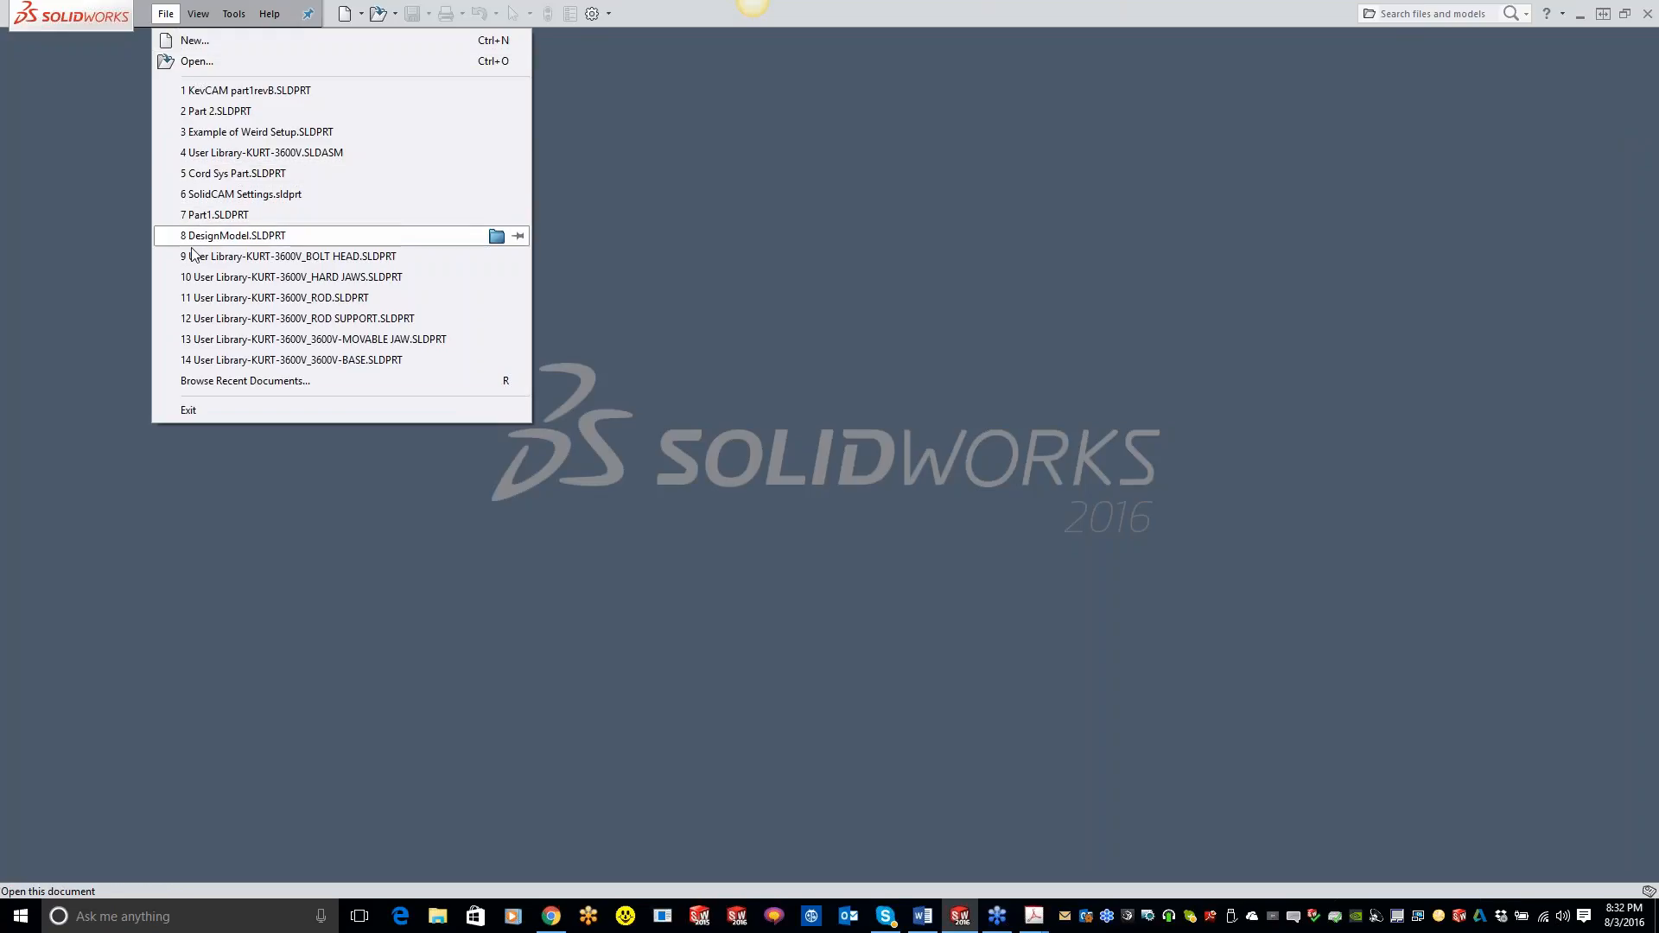
click(248, 62)
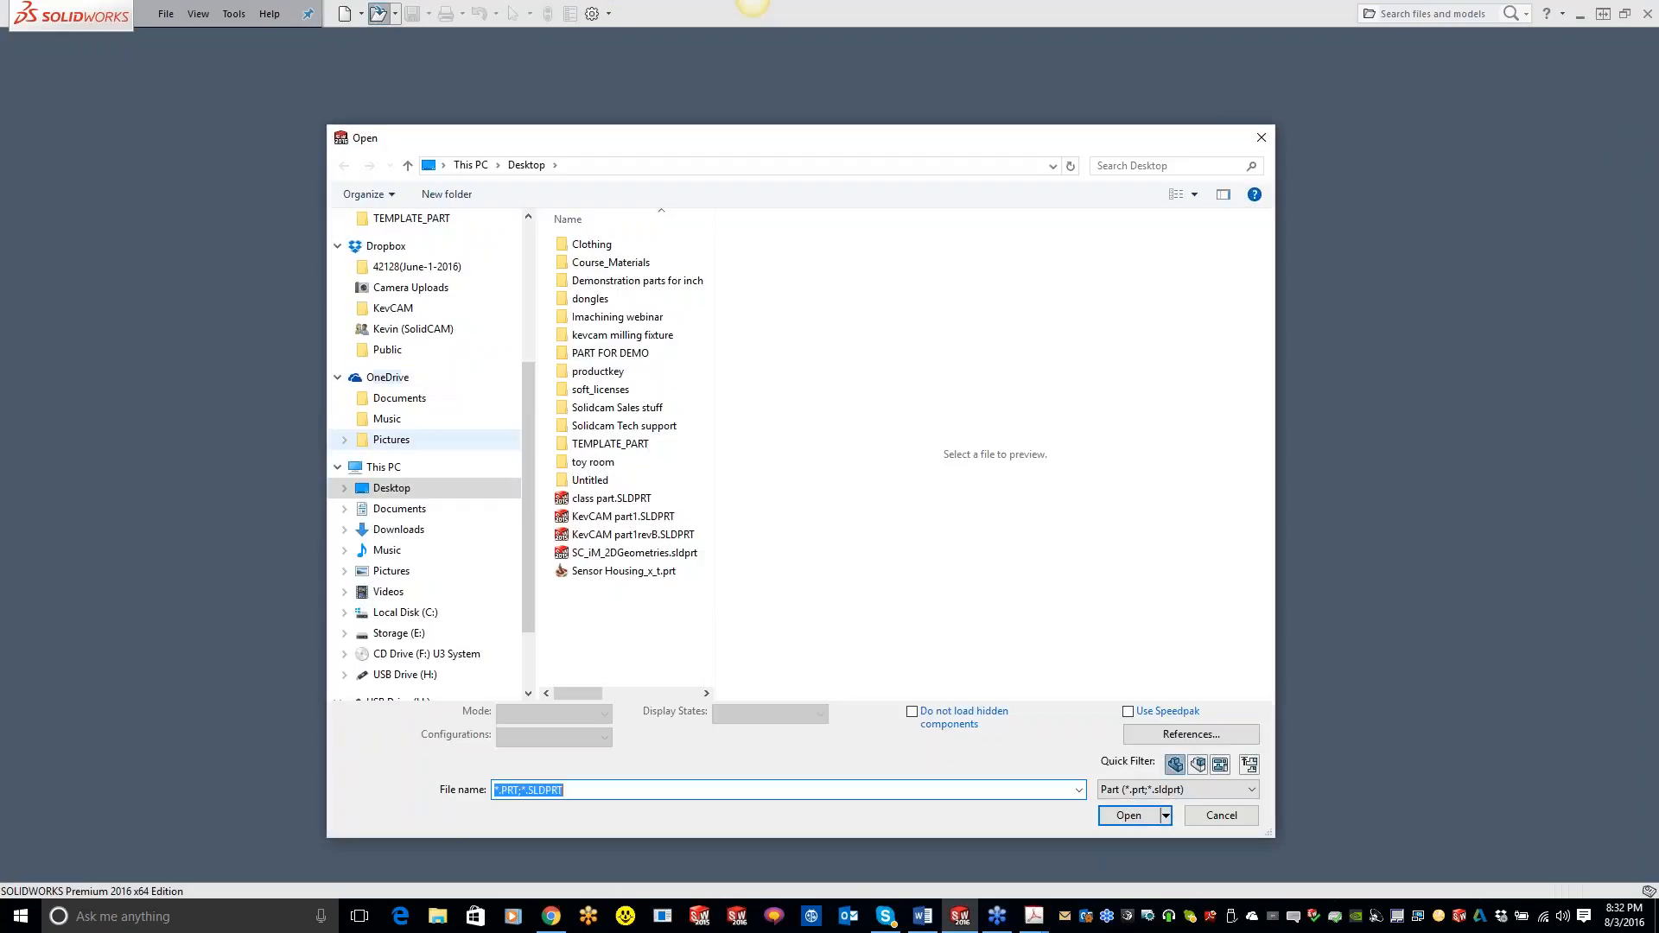
click(413, 633)
double_click(609, 244)
double_click(604, 262)
double_click(597, 281)
double_click(593, 246)
click(588, 280)
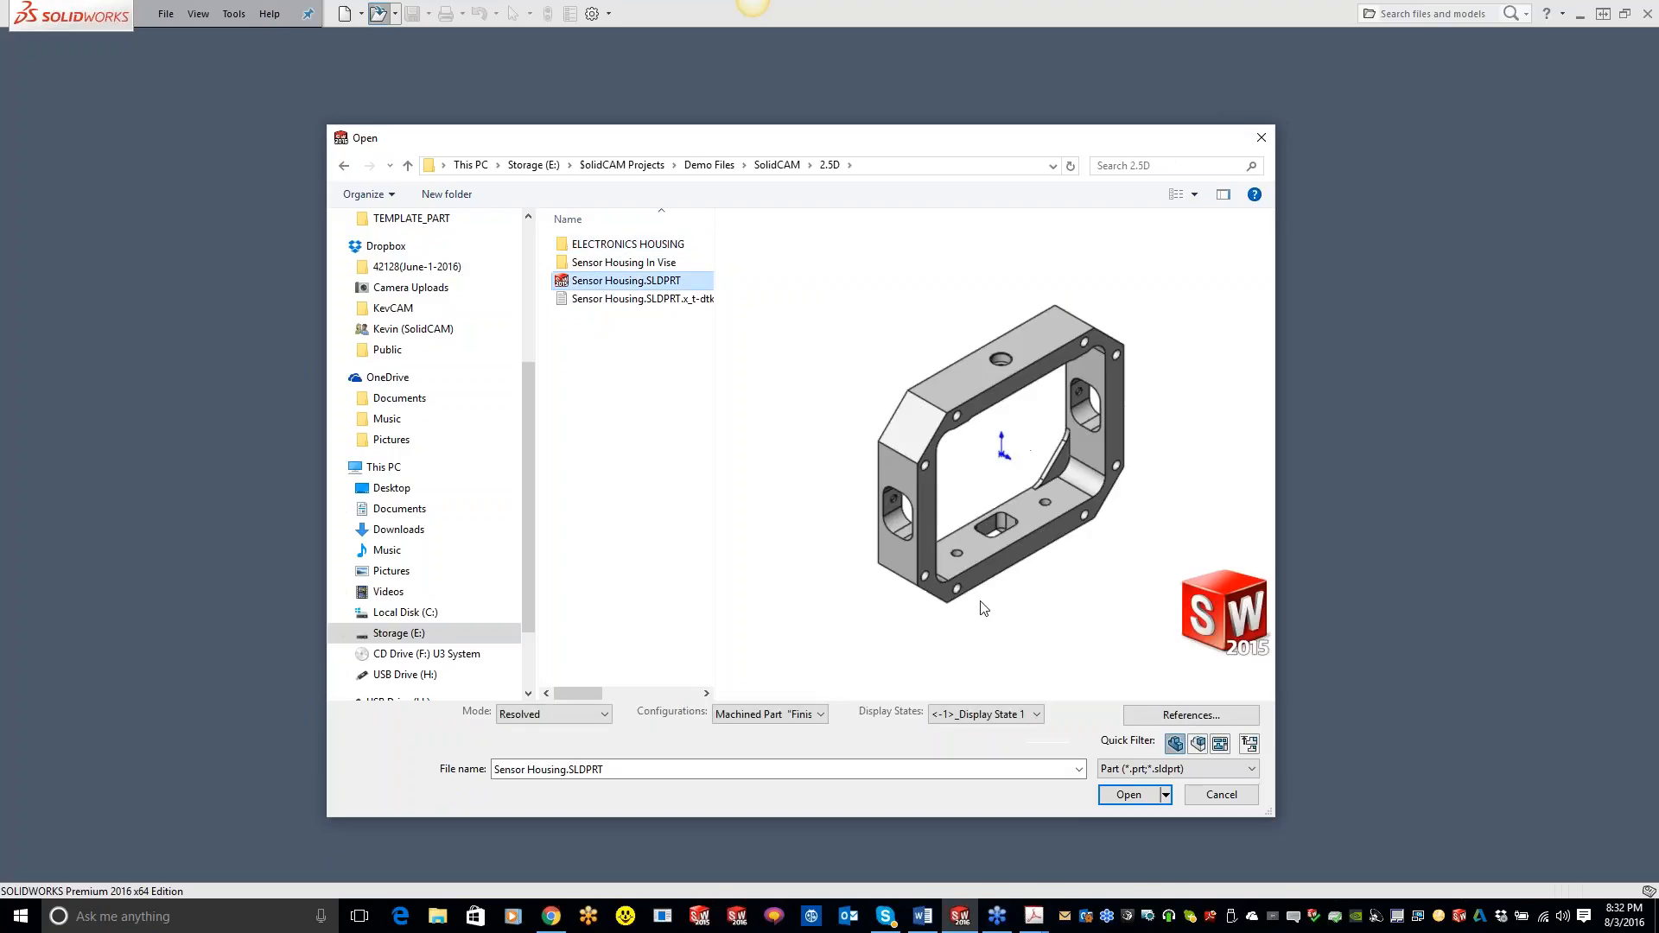
click(1127, 795)
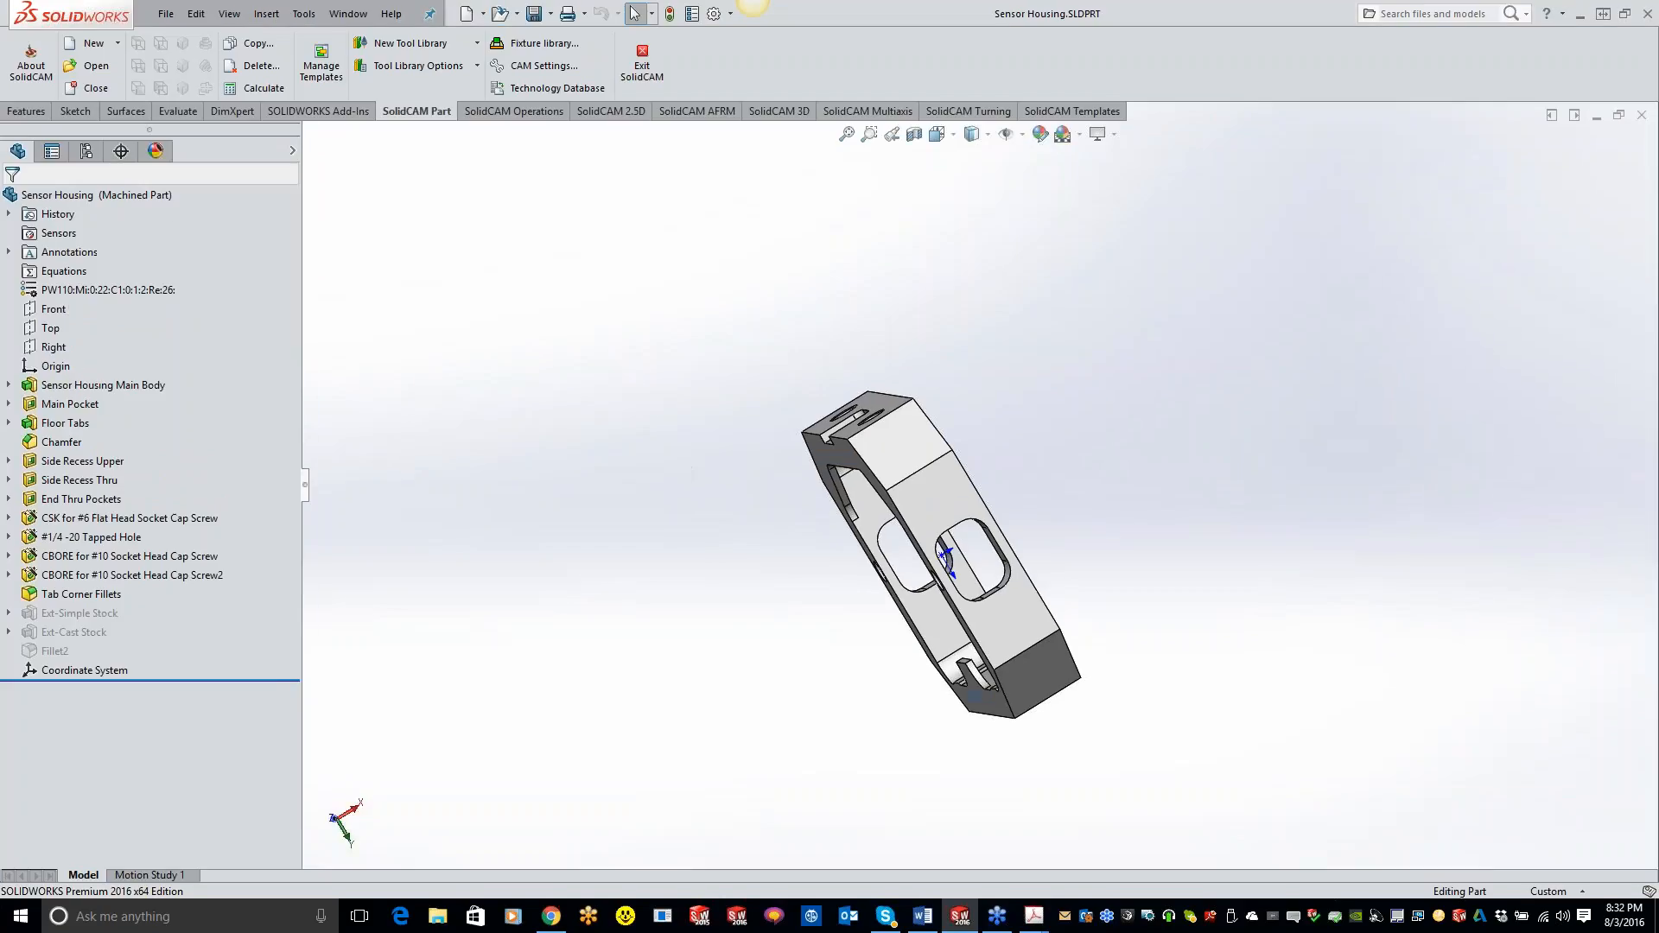
middle_drag(696, 378, 467, 259)
middle_drag(699, 428, 331, 375)
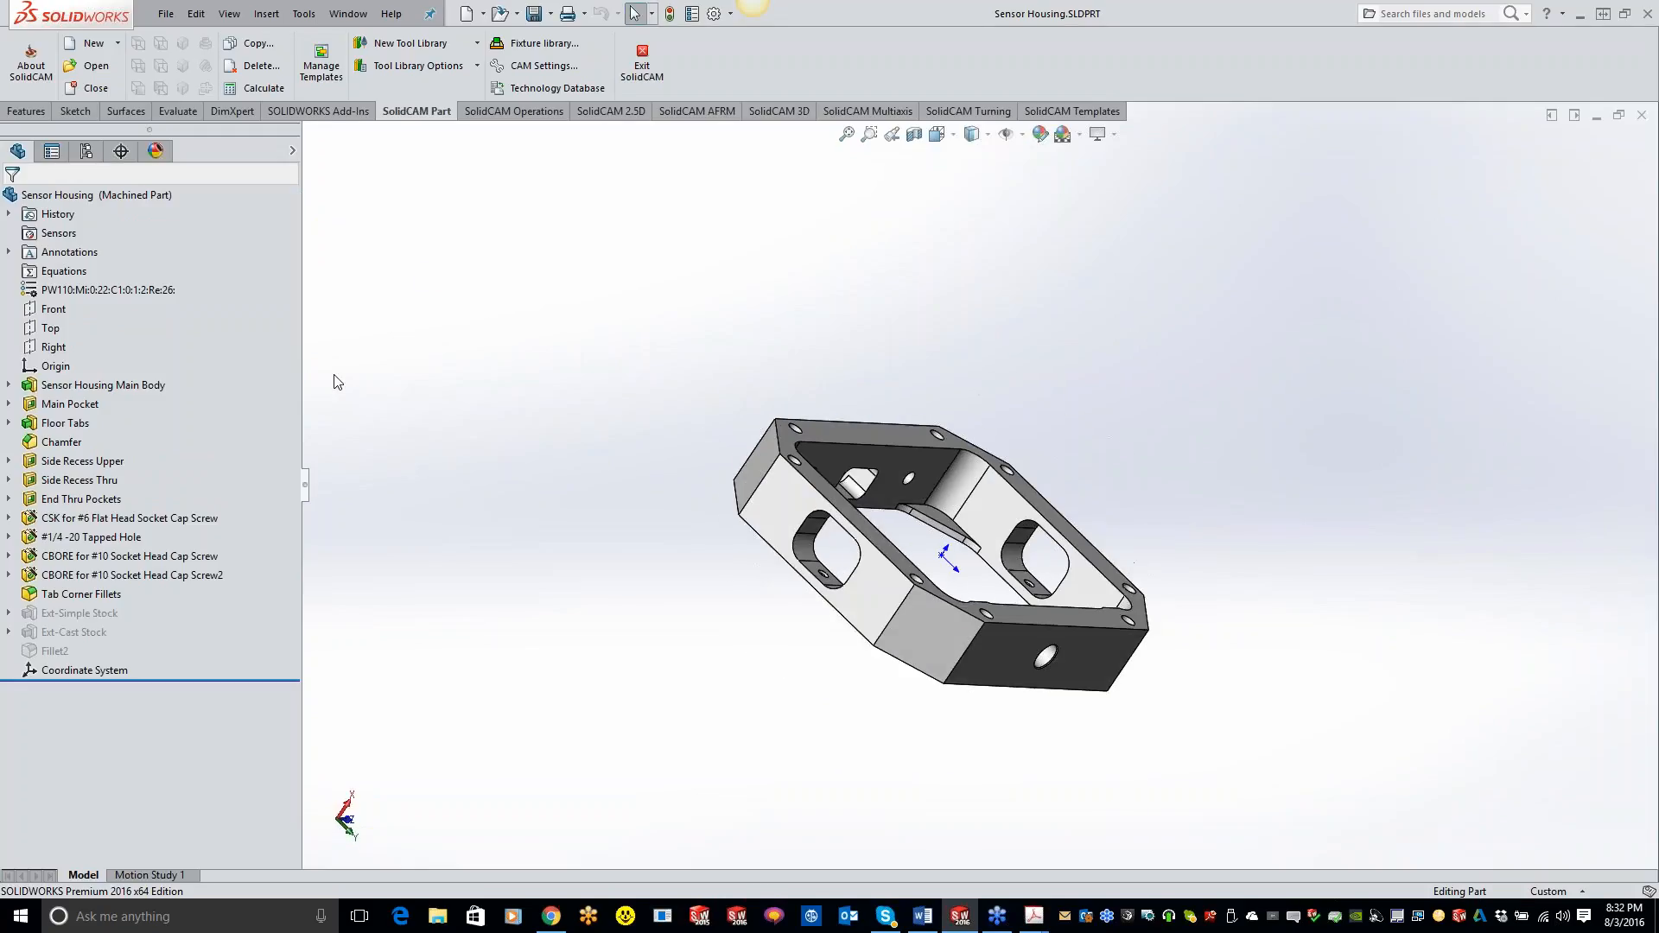
Set the 1.0000 in length dimension of the End Thru Pockets feature to 2 in and rebuild the part.
click(61, 484)
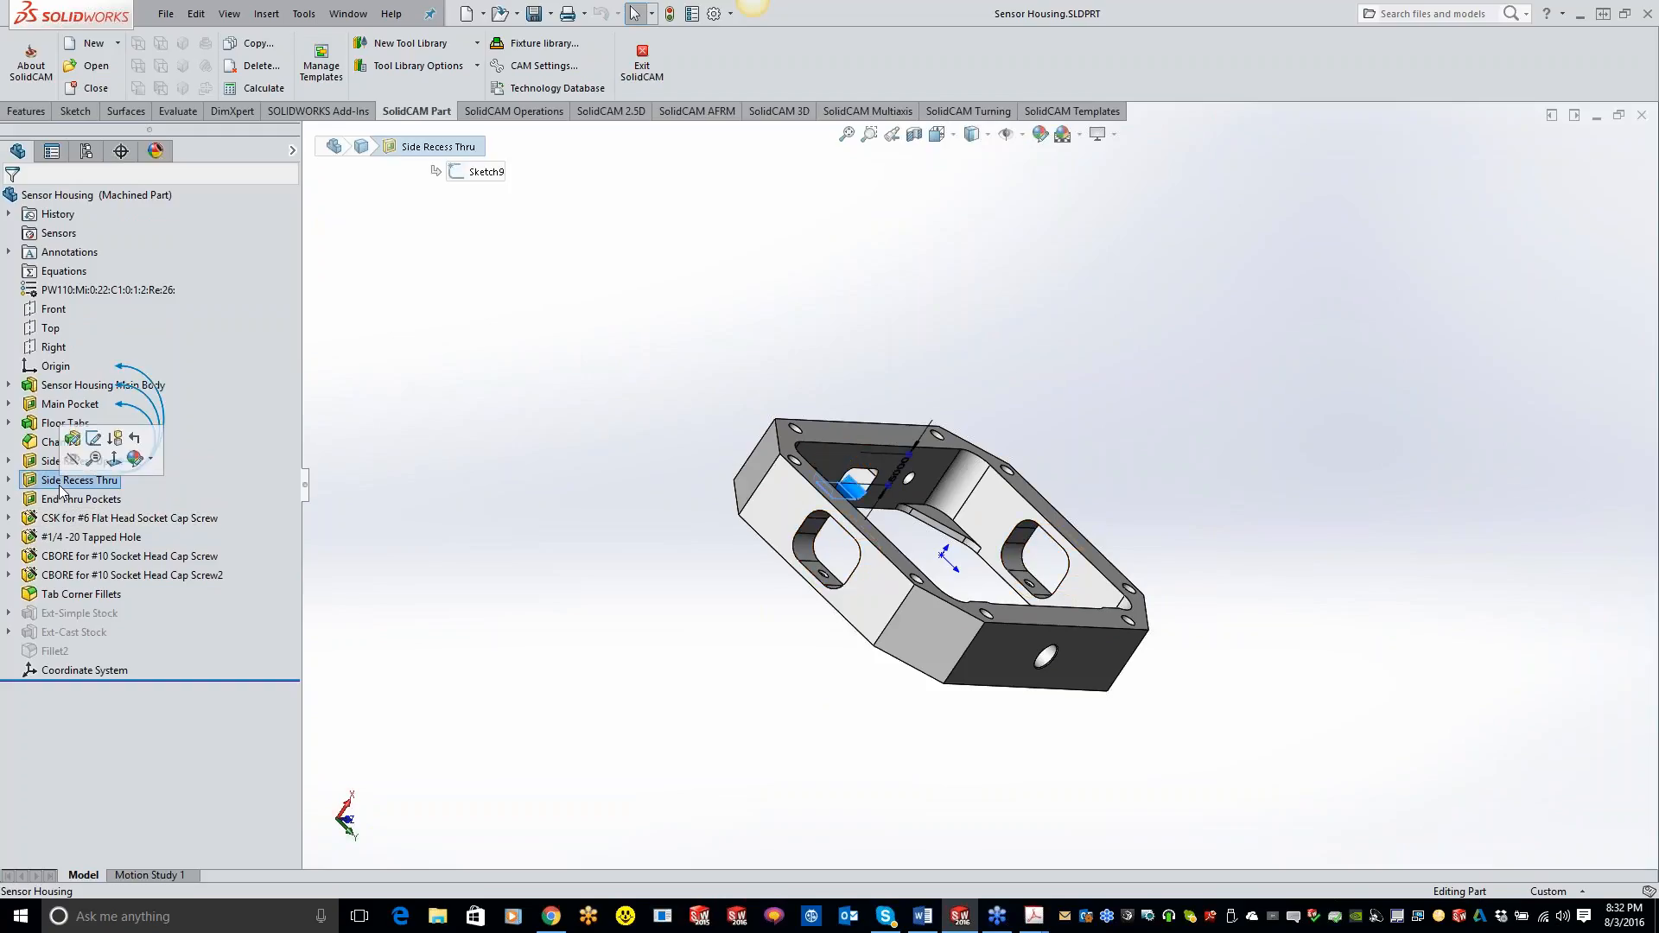
double_click(64, 500)
middle_drag(686, 509, 1141, 473)
double_click(1120, 466)
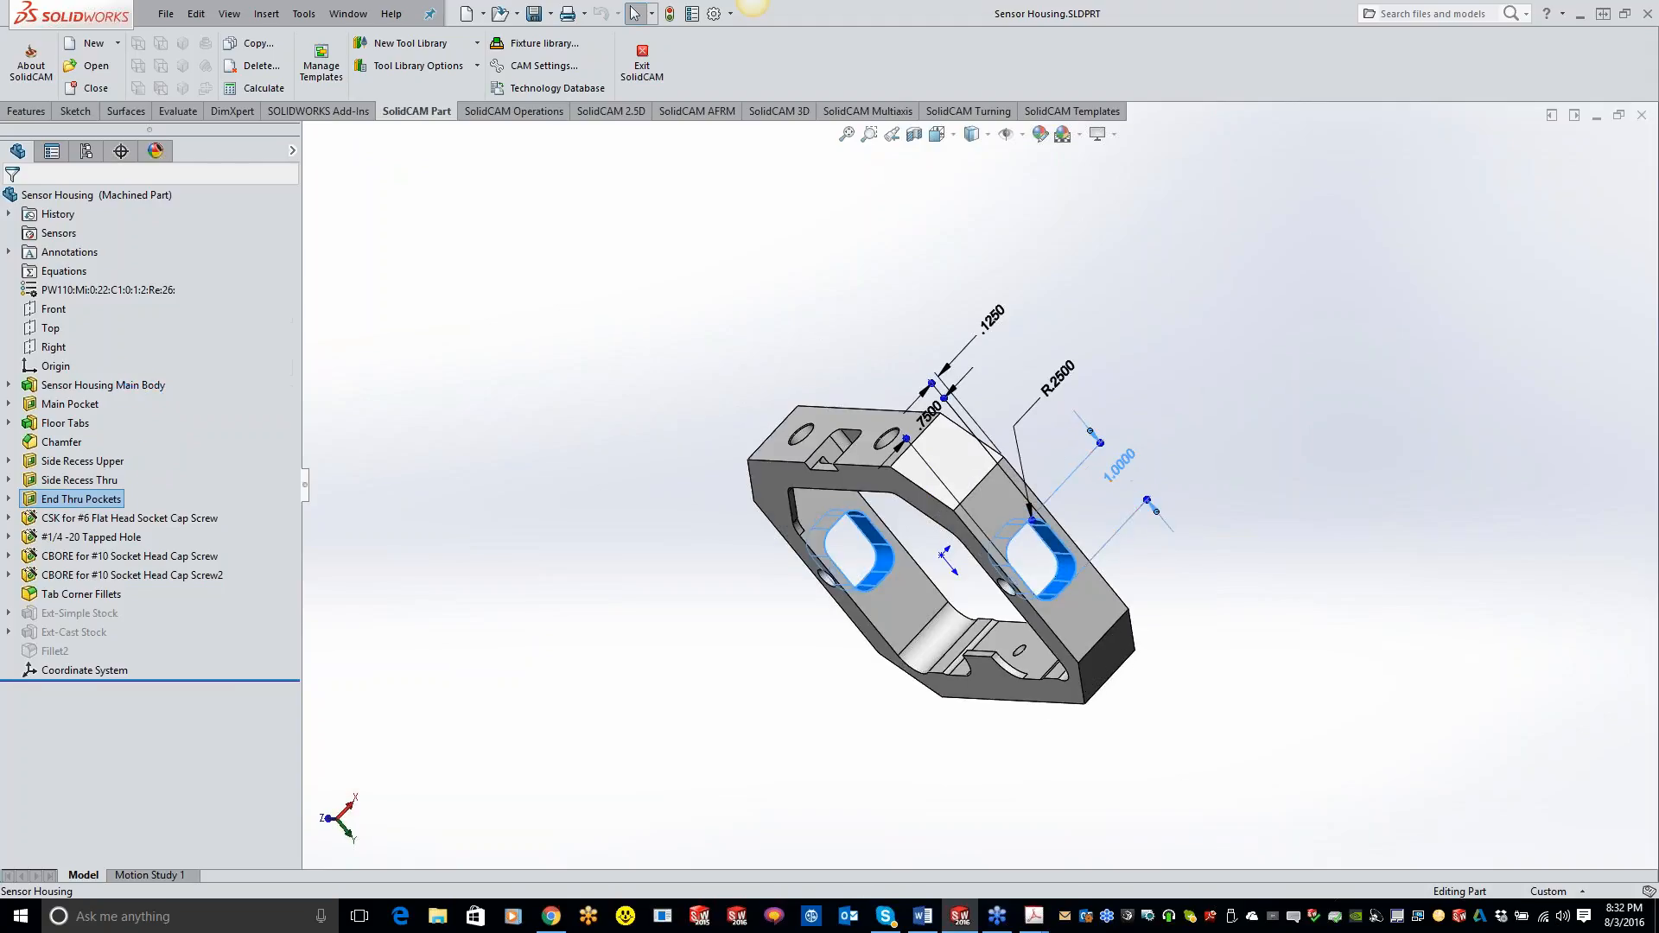
text(2.)
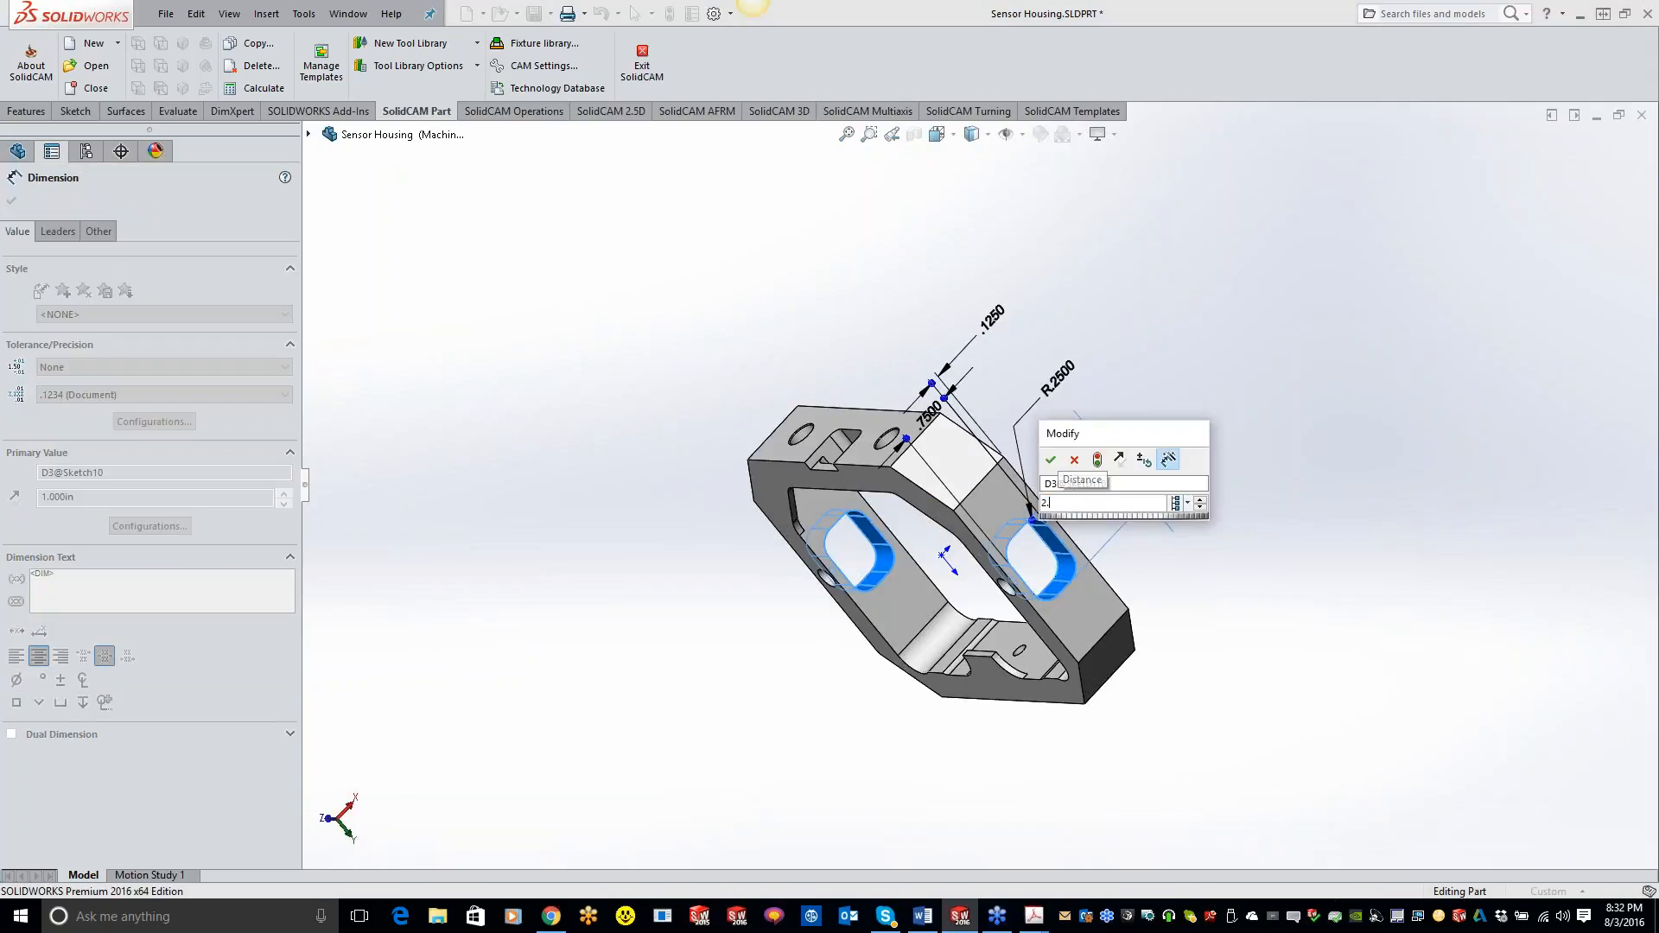
click(1050, 463)
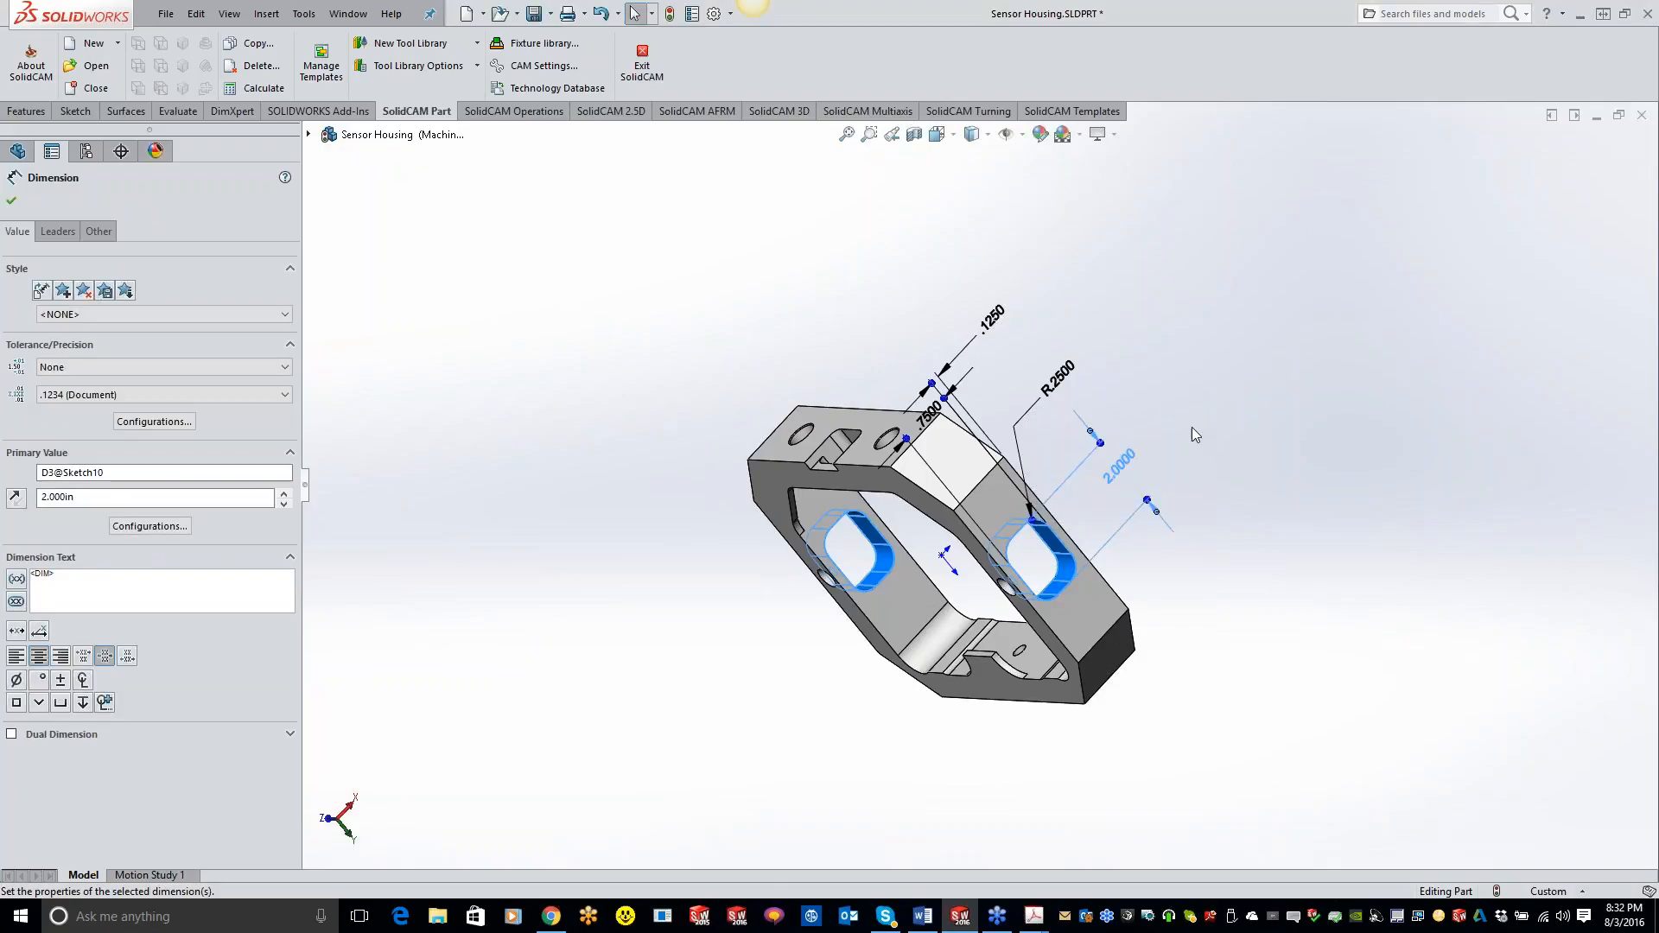
middle_drag(1190, 463, 1130, 428)
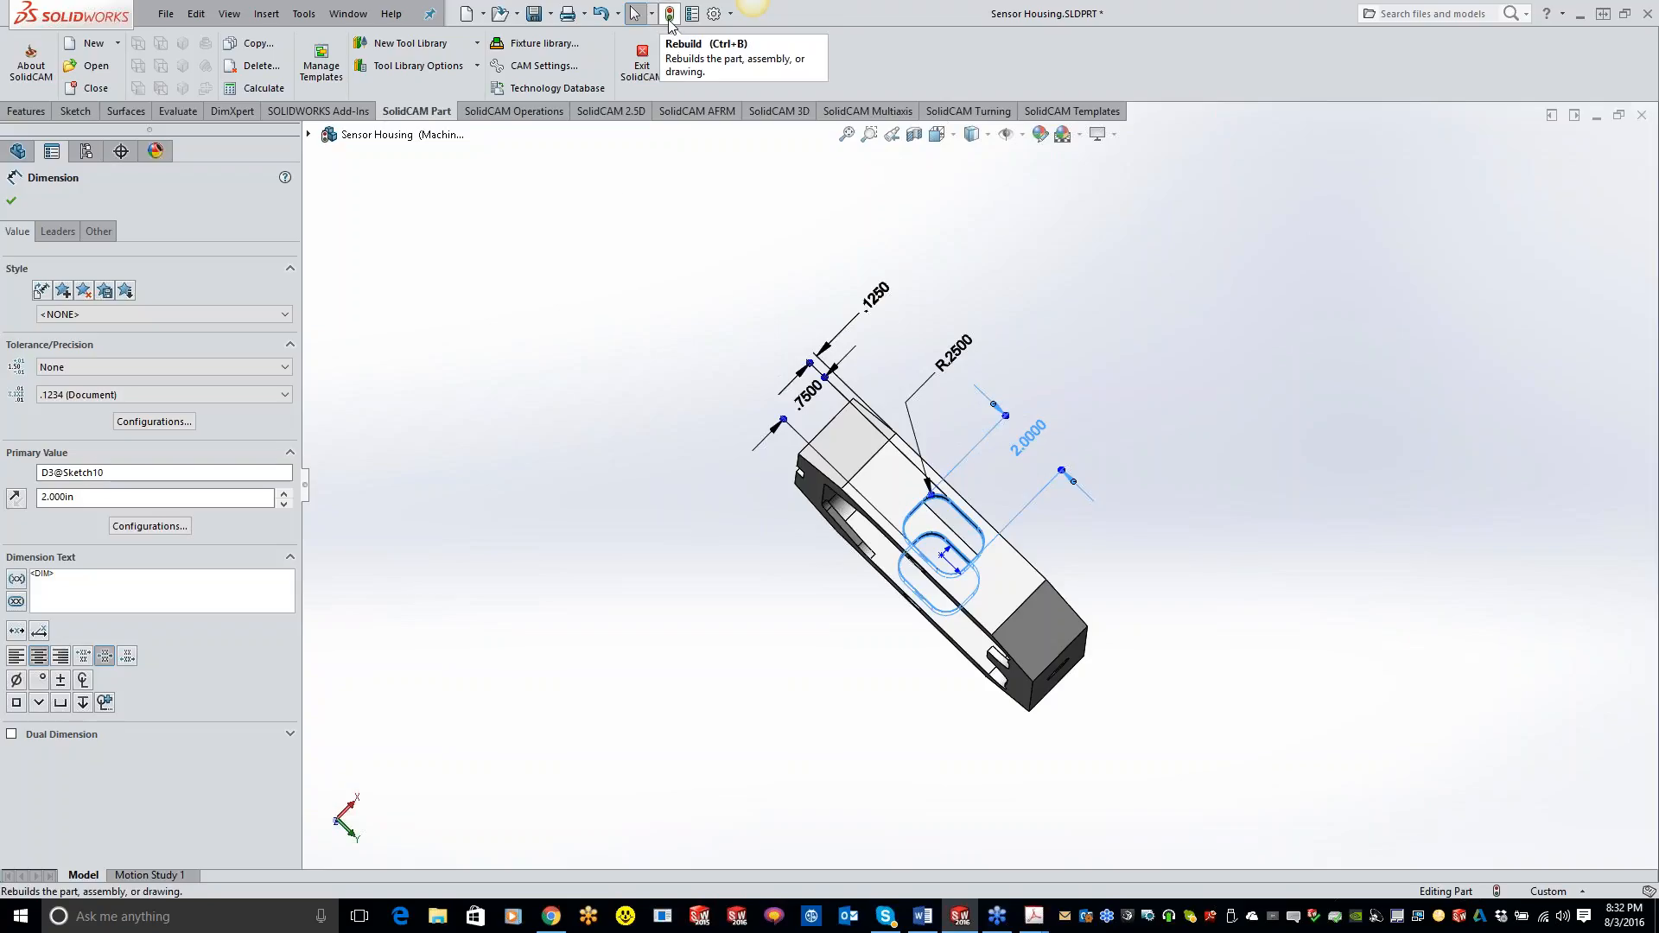
click(635, 298)
key(ctrl+b)
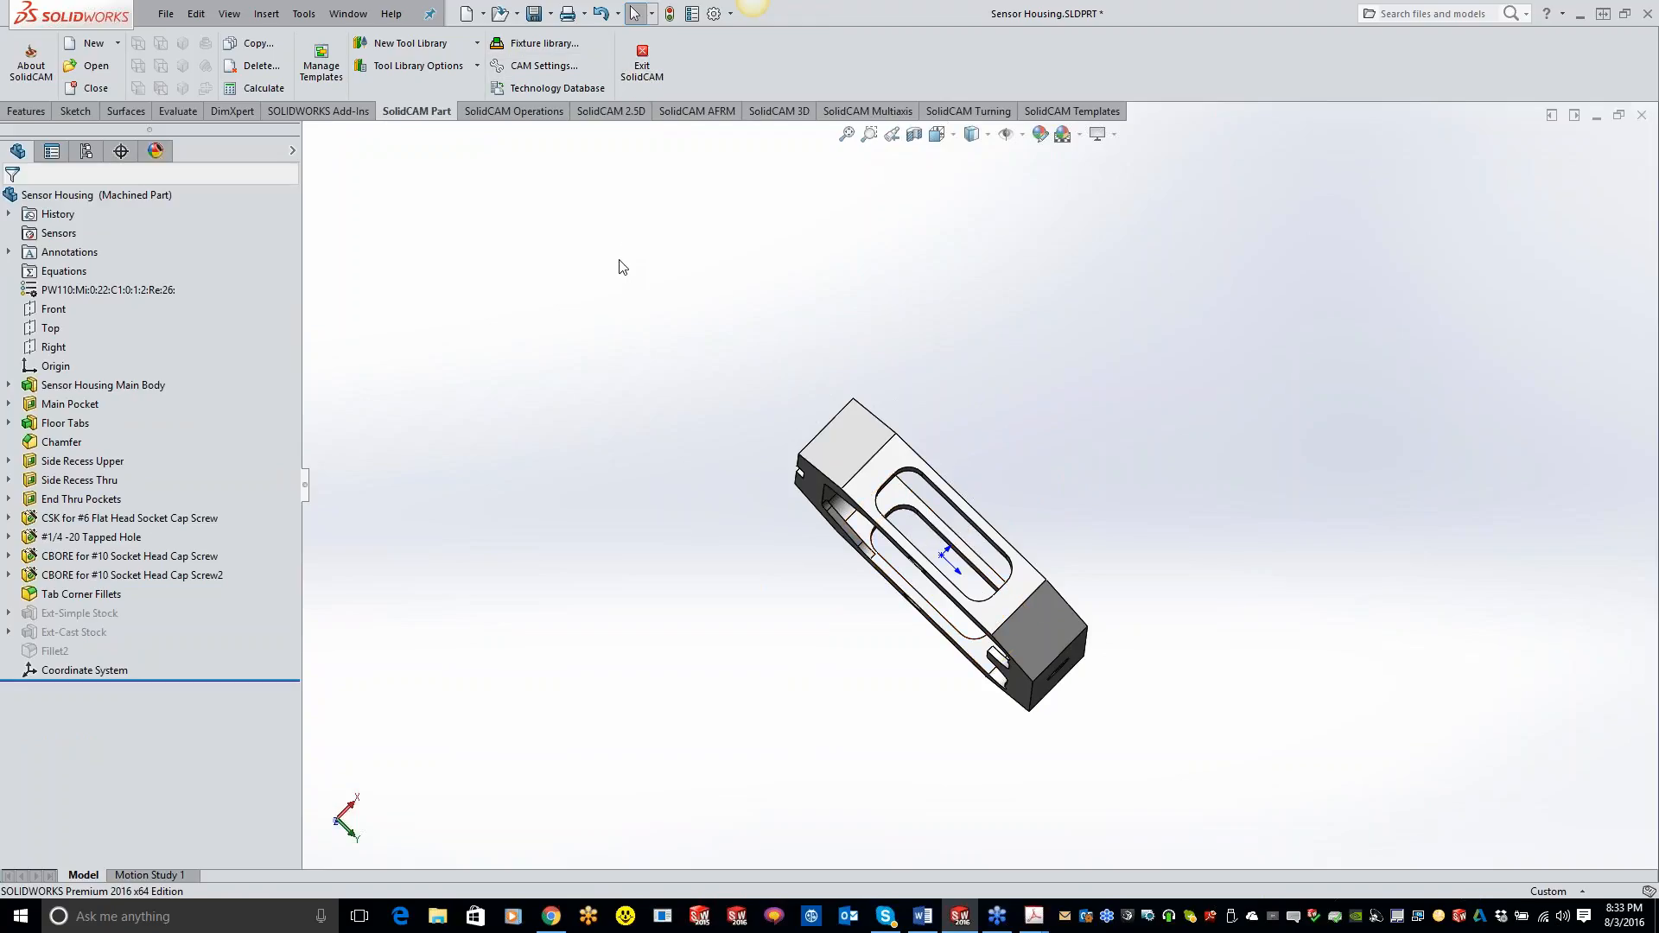
Save the modified Sensor Housing part and close it.
key(ctrl+s)
click(1641, 115)
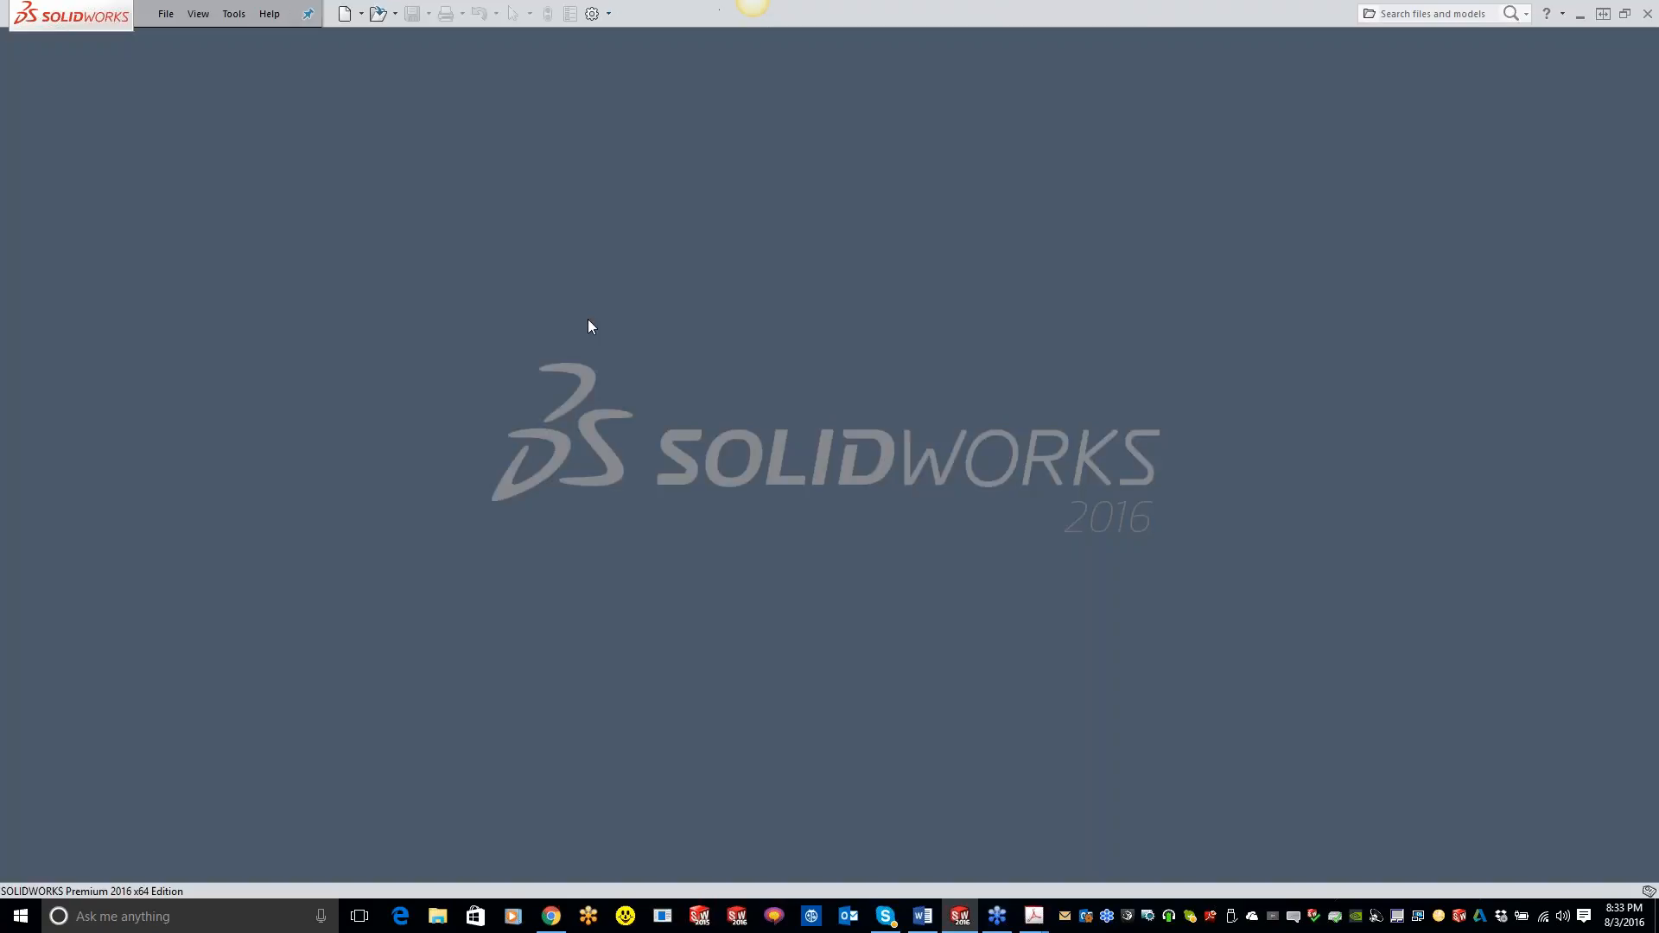
Open the recent CAM-Part SENSOR HOUSING-10.prz without replacing its changed design model.
click(234, 14)
mouse_move(345, 81)
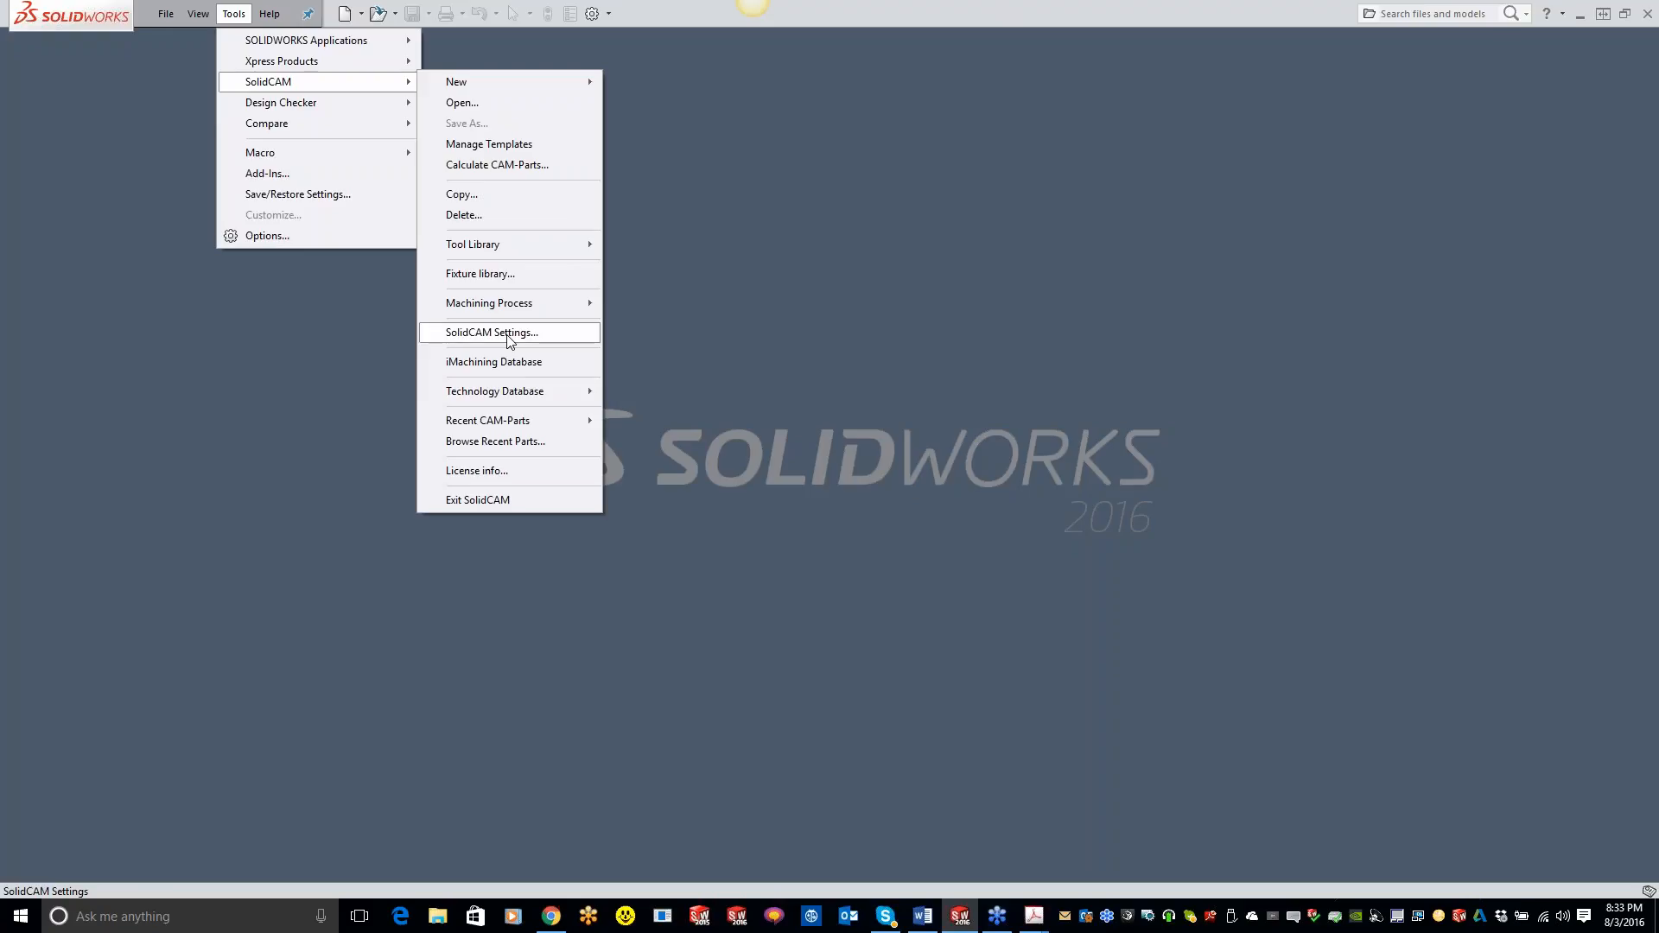
mouse_move(522, 423)
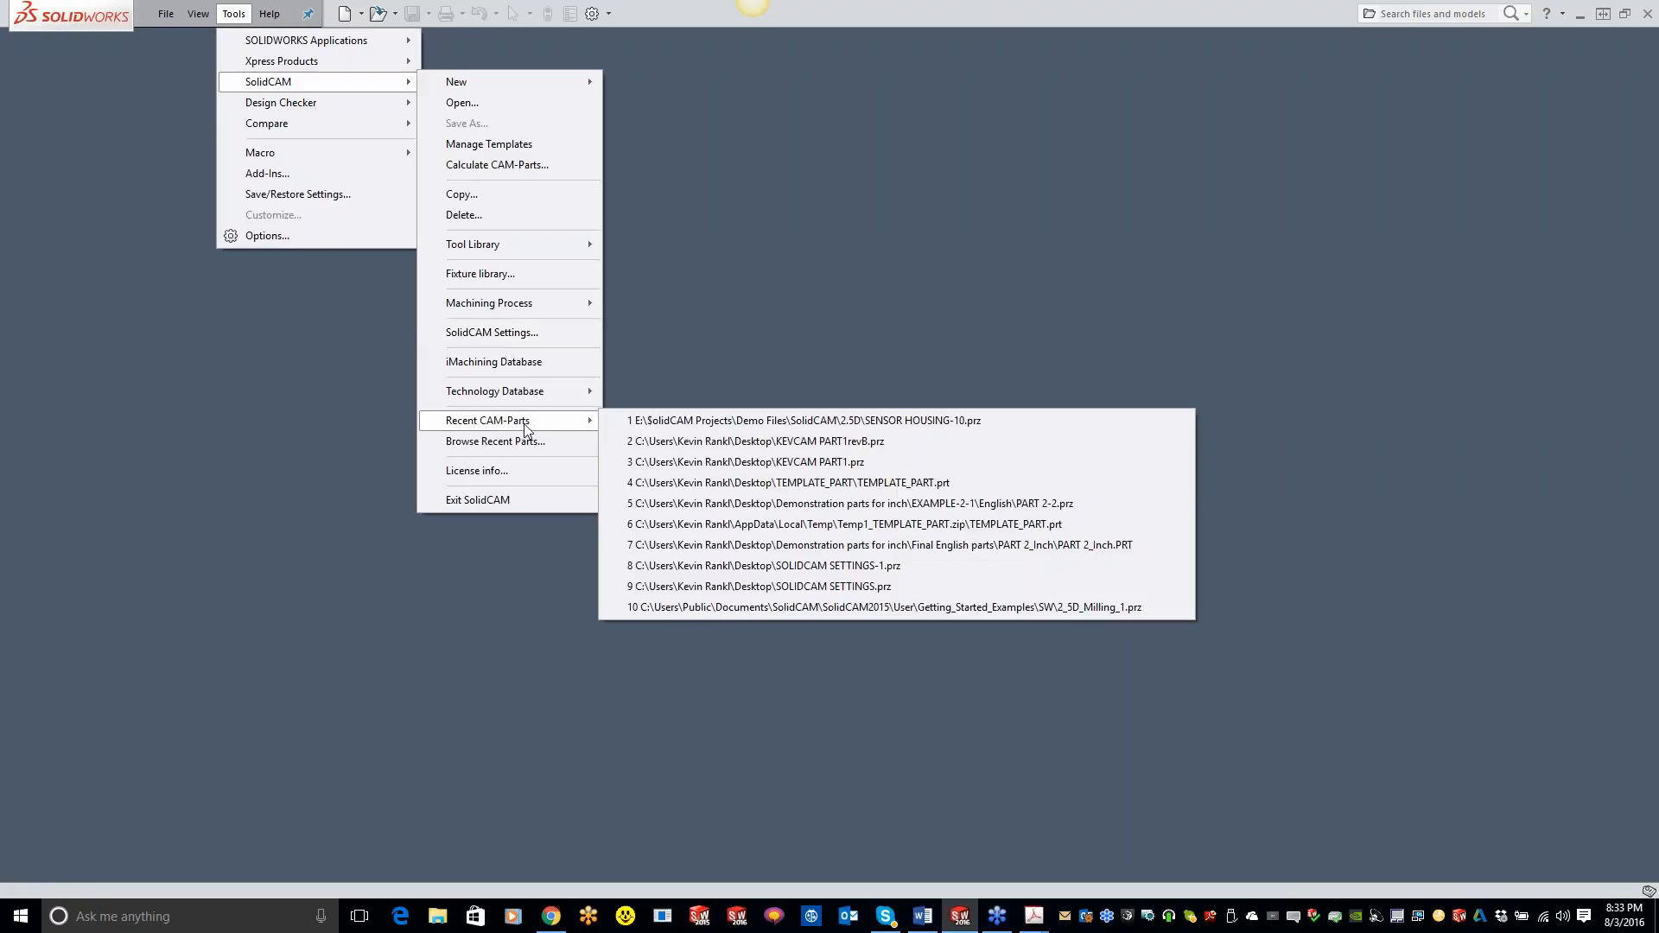
click(662, 421)
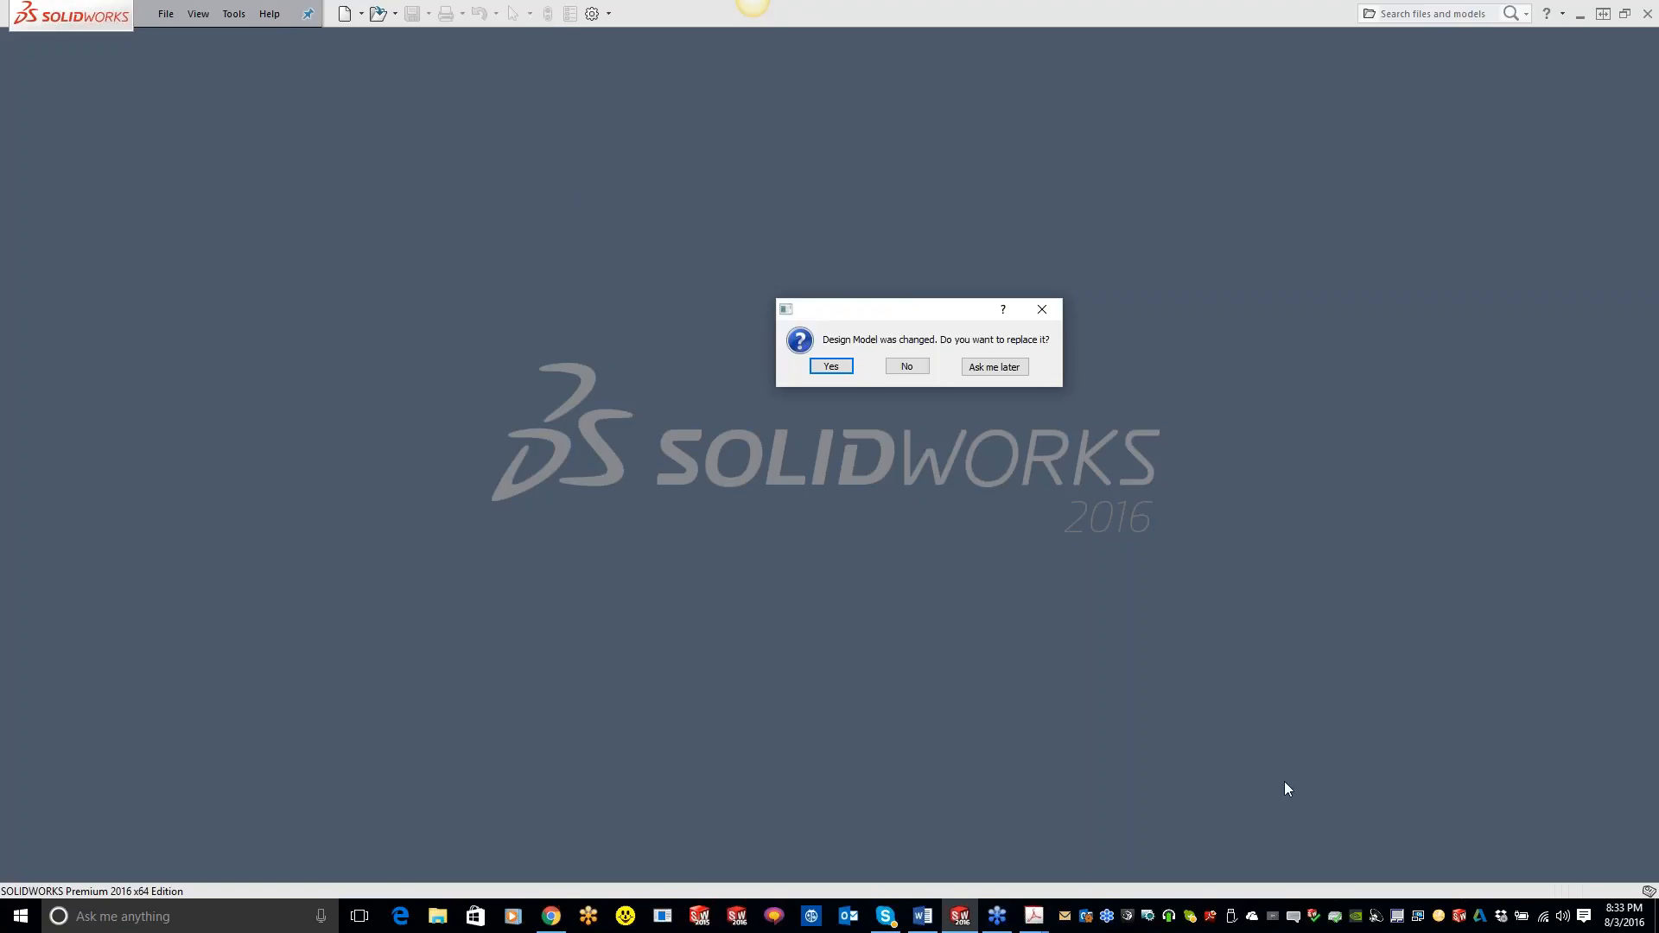
click(906, 368)
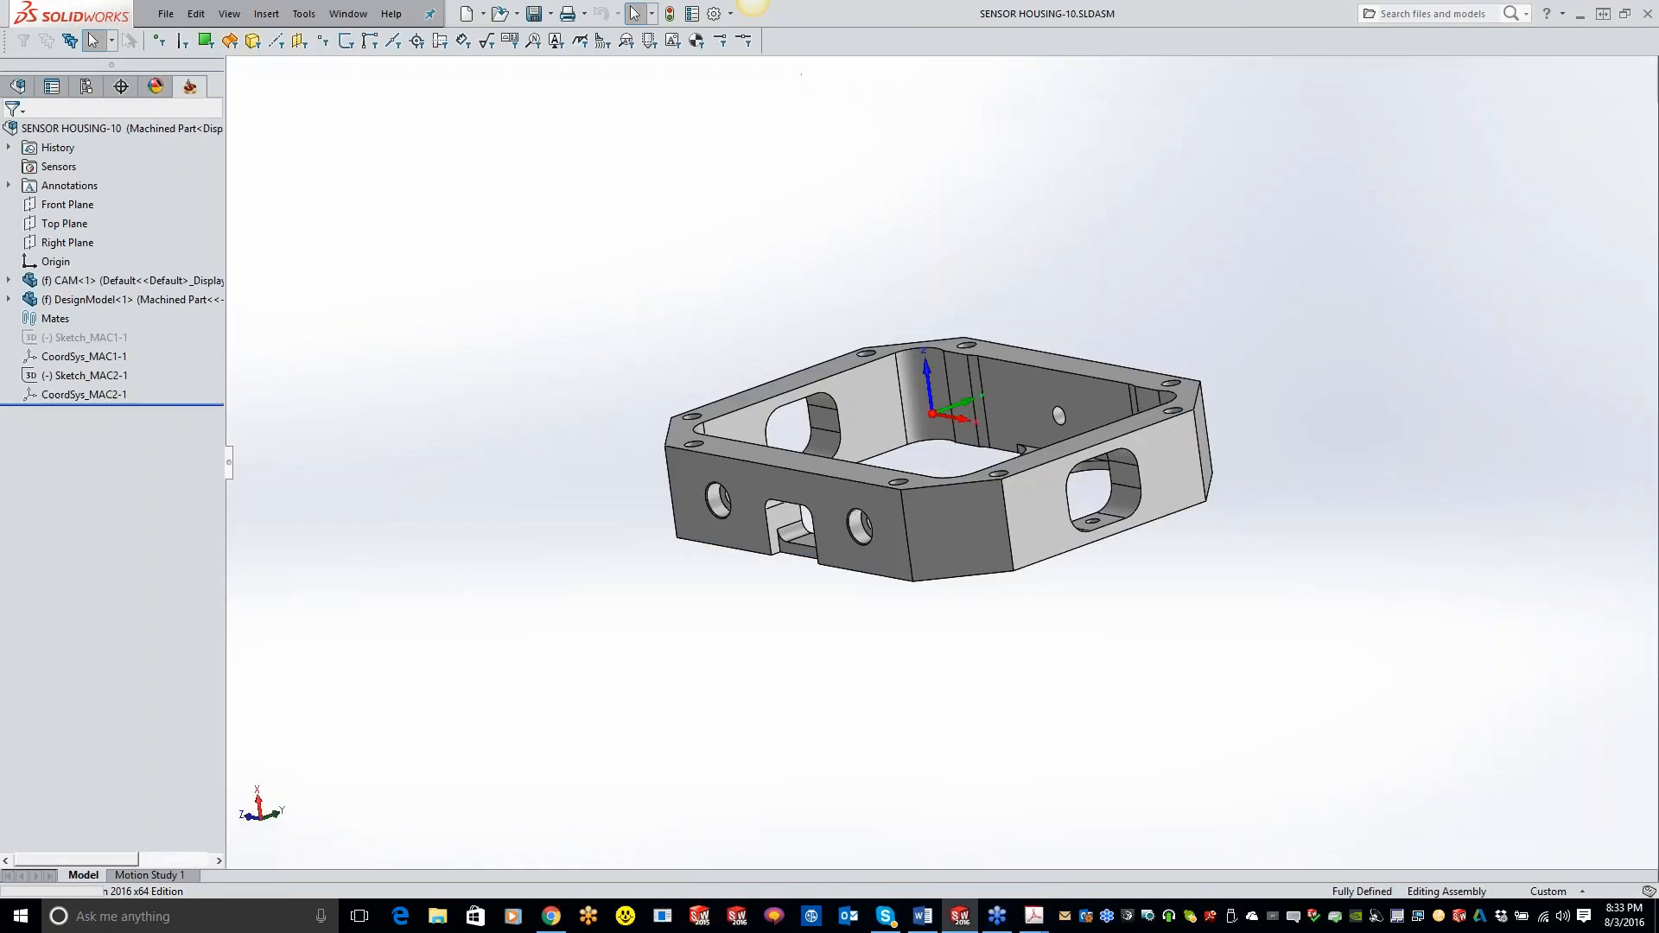
middle_drag(541, 359, 778, 360)
Synchronize the SENSOR HOUSING-10 CAM-Part and display the F_contour operation's toolpath.
right_click(134, 199)
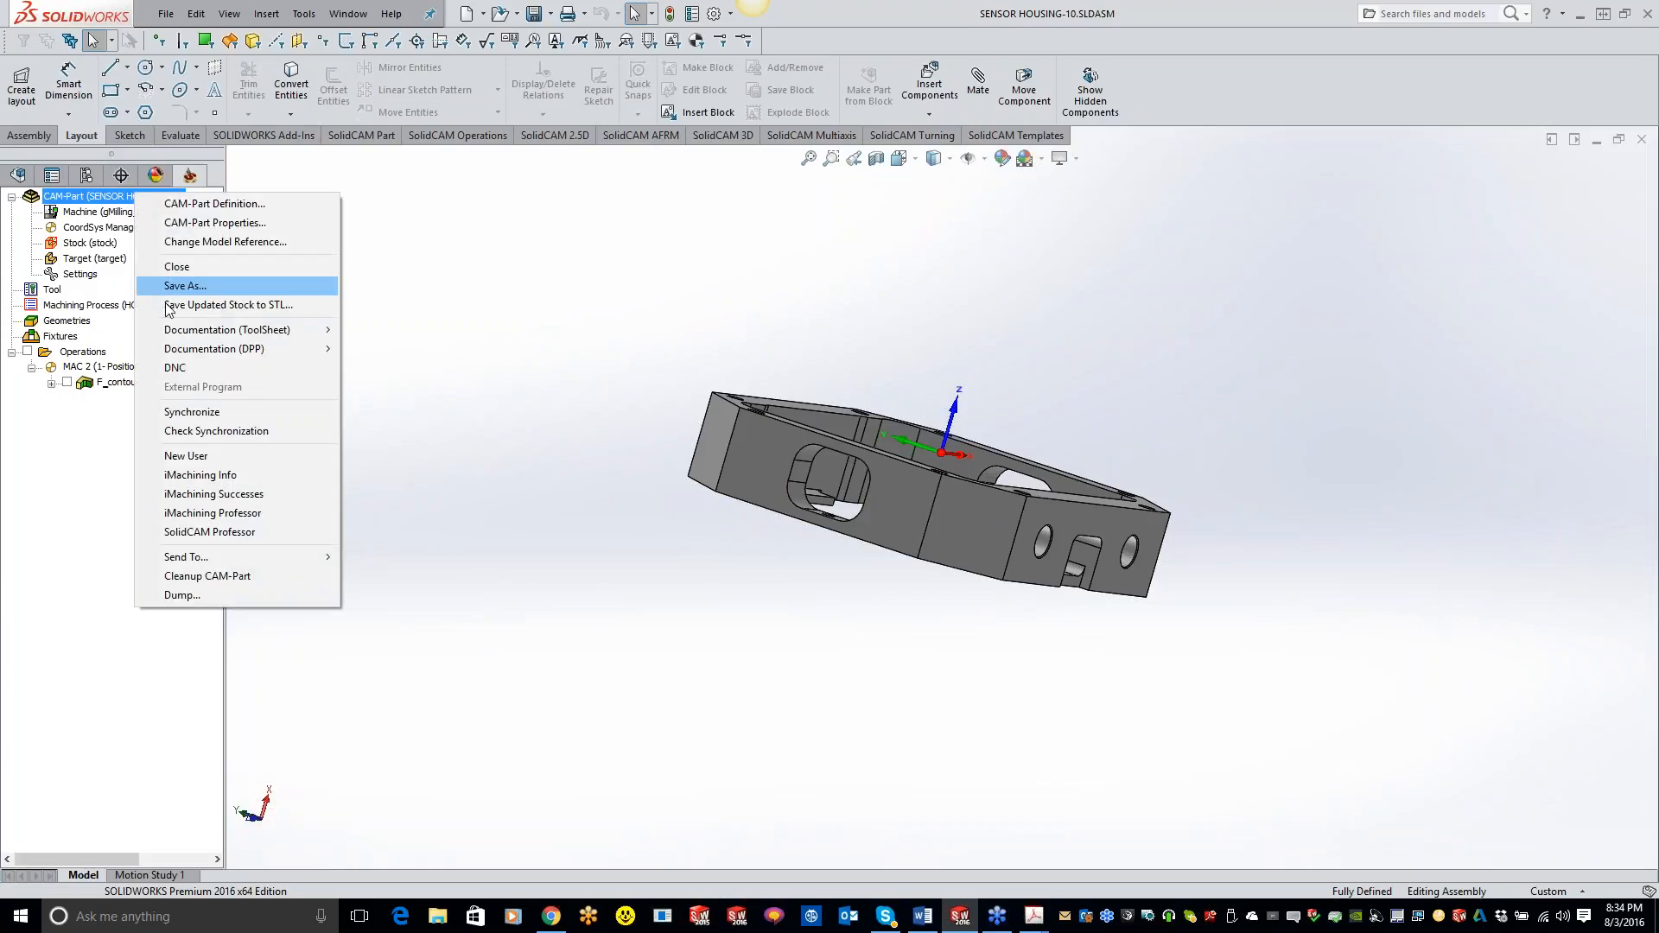
click(188, 412)
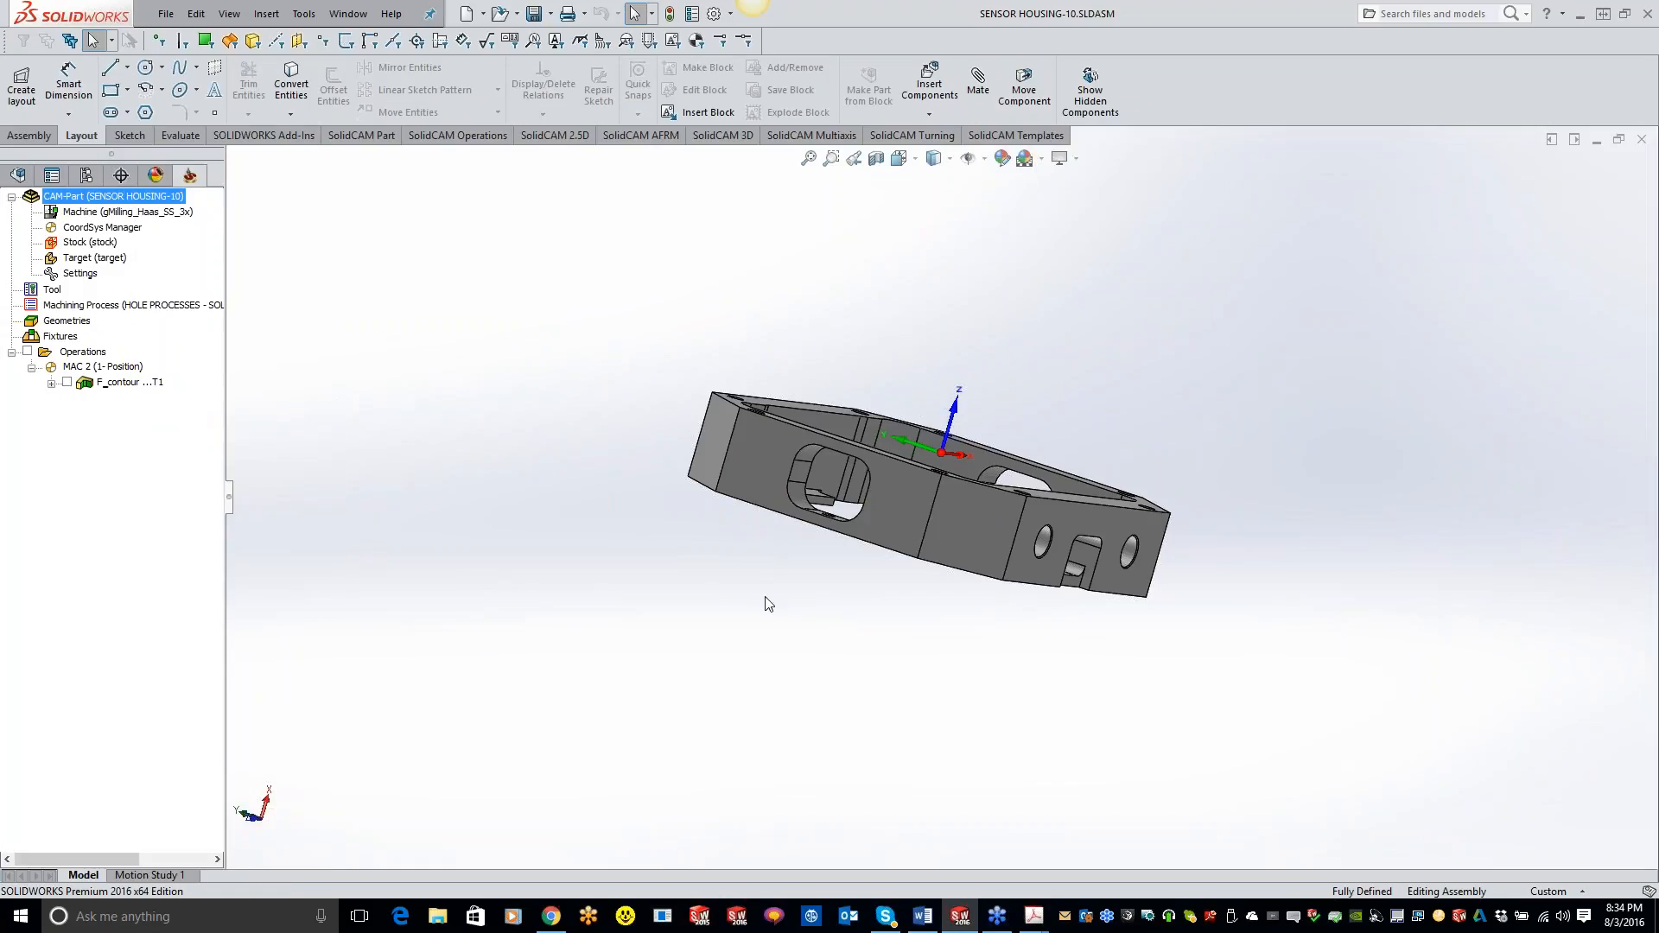
click(67, 383)
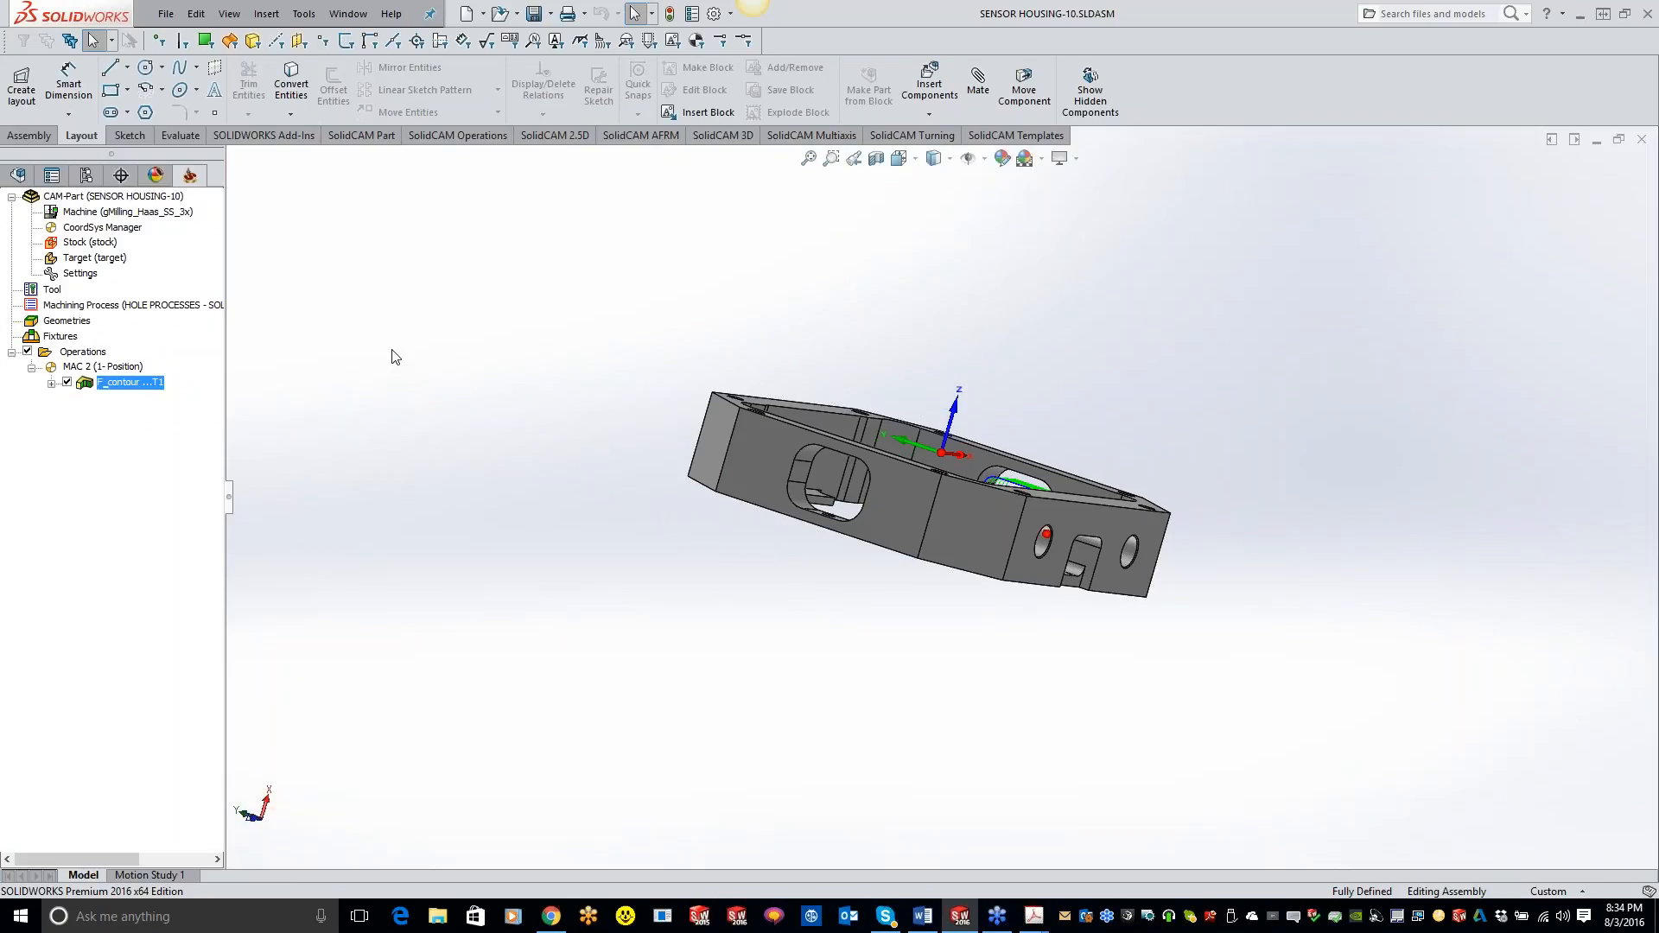
Close the SENSOR HOUSING-10 CAM-Part and reopen it from the recent CAM-Parts.
right_click(86, 205)
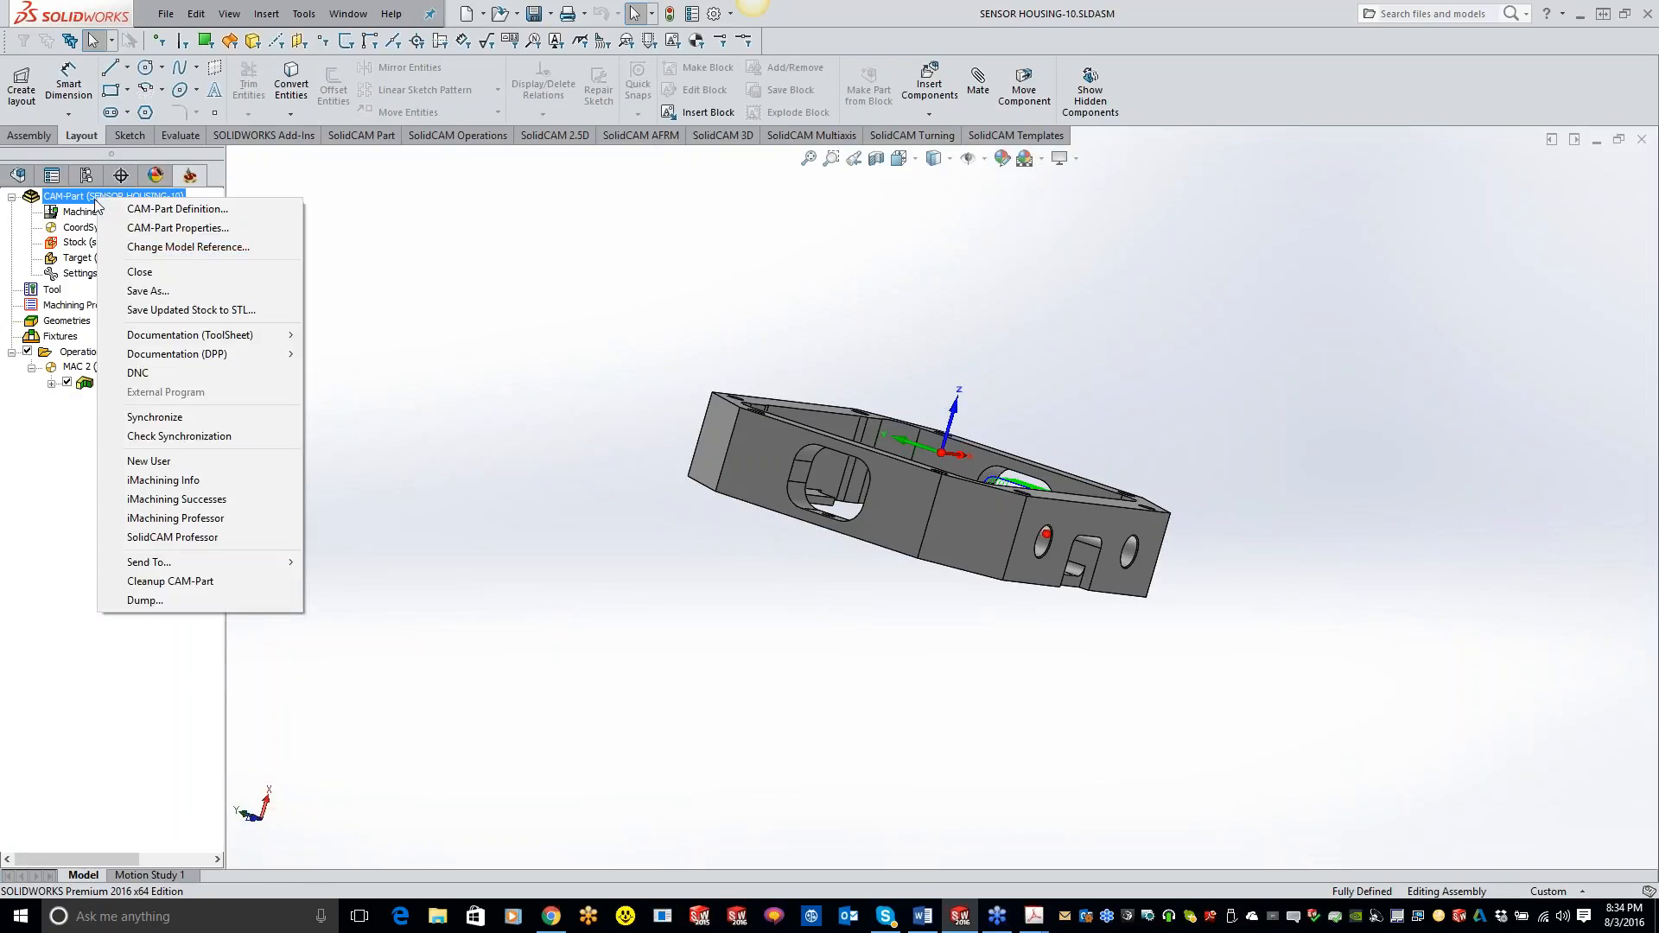
click(129, 272)
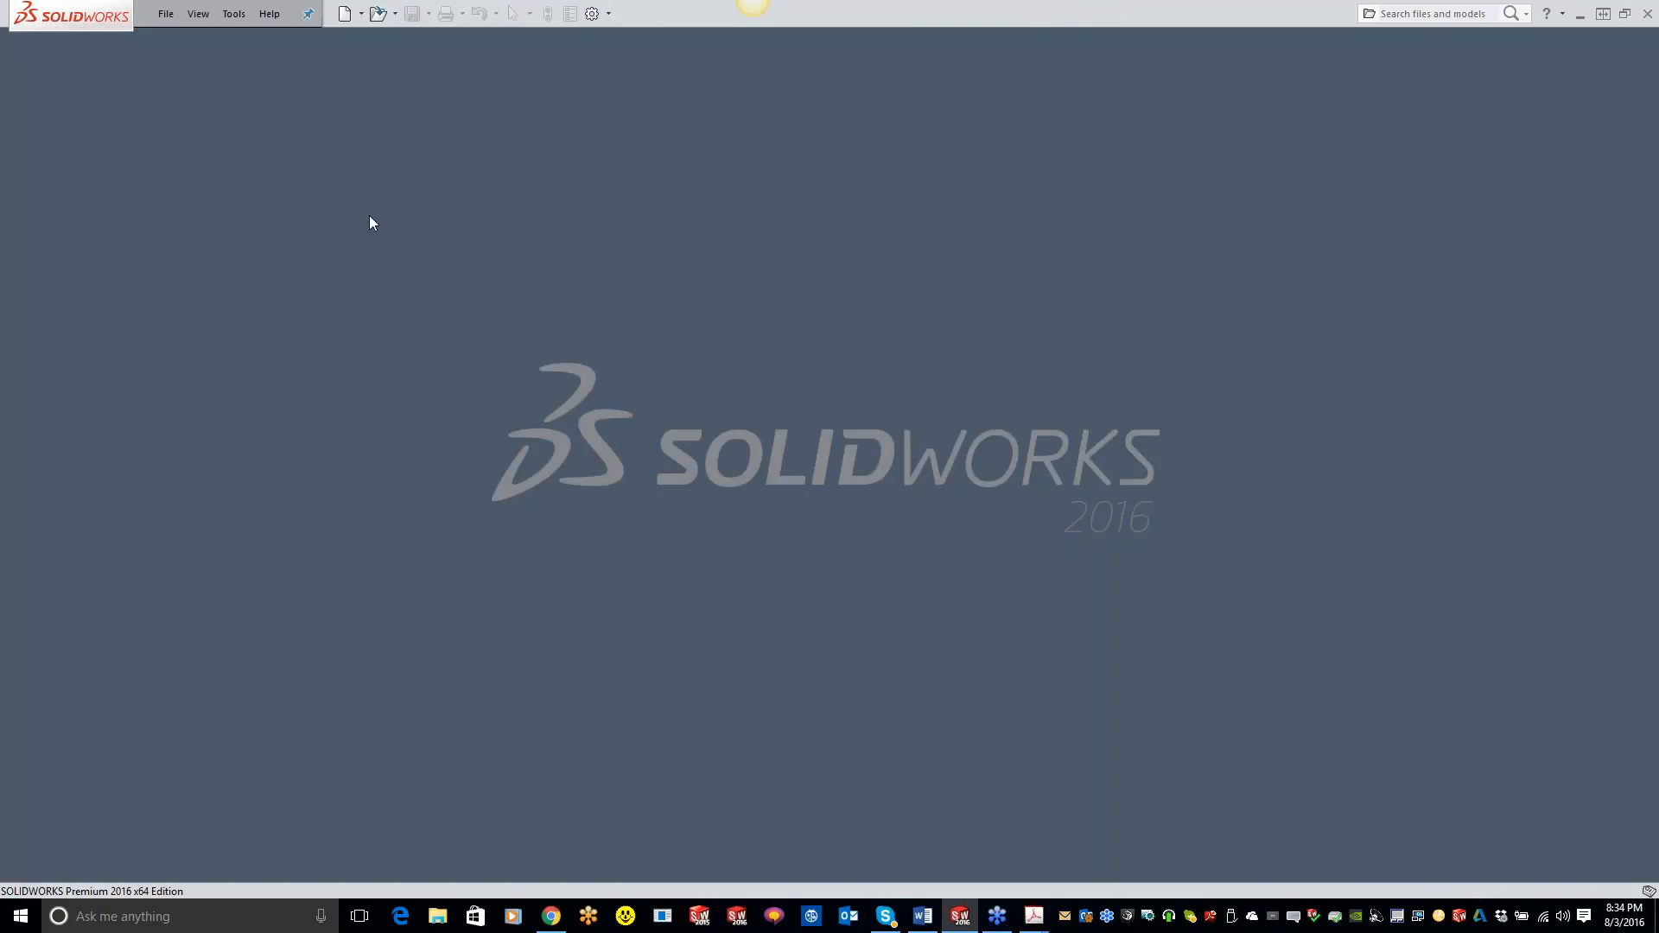
click(233, 14)
mouse_move(277, 82)
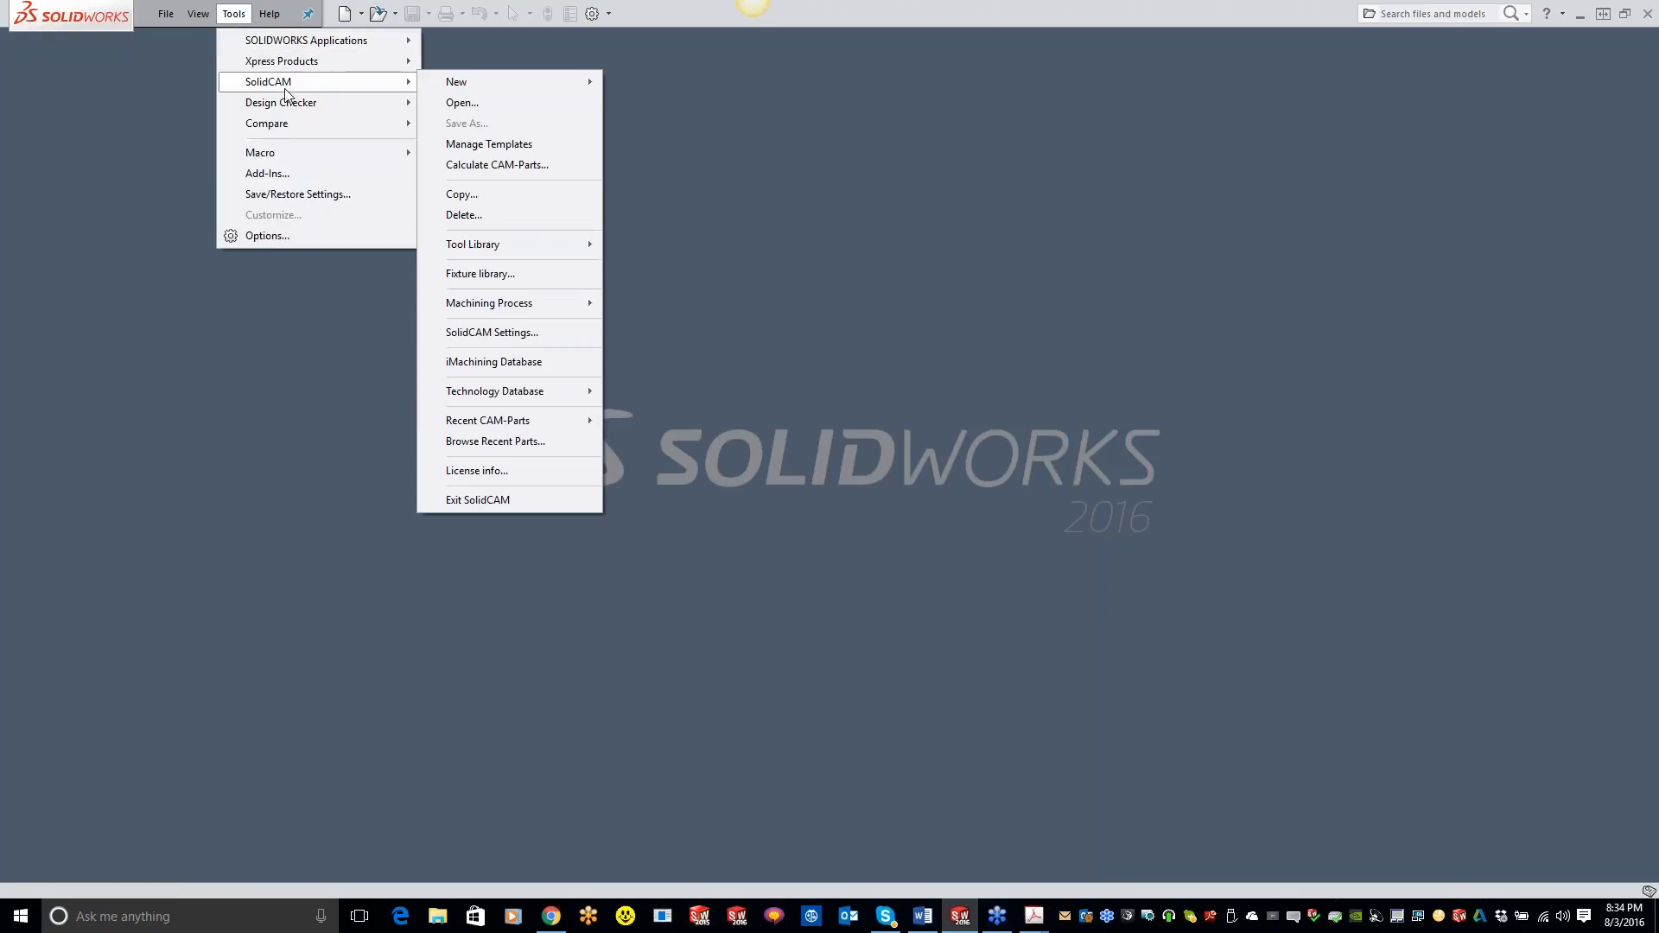
mouse_move(553, 421)
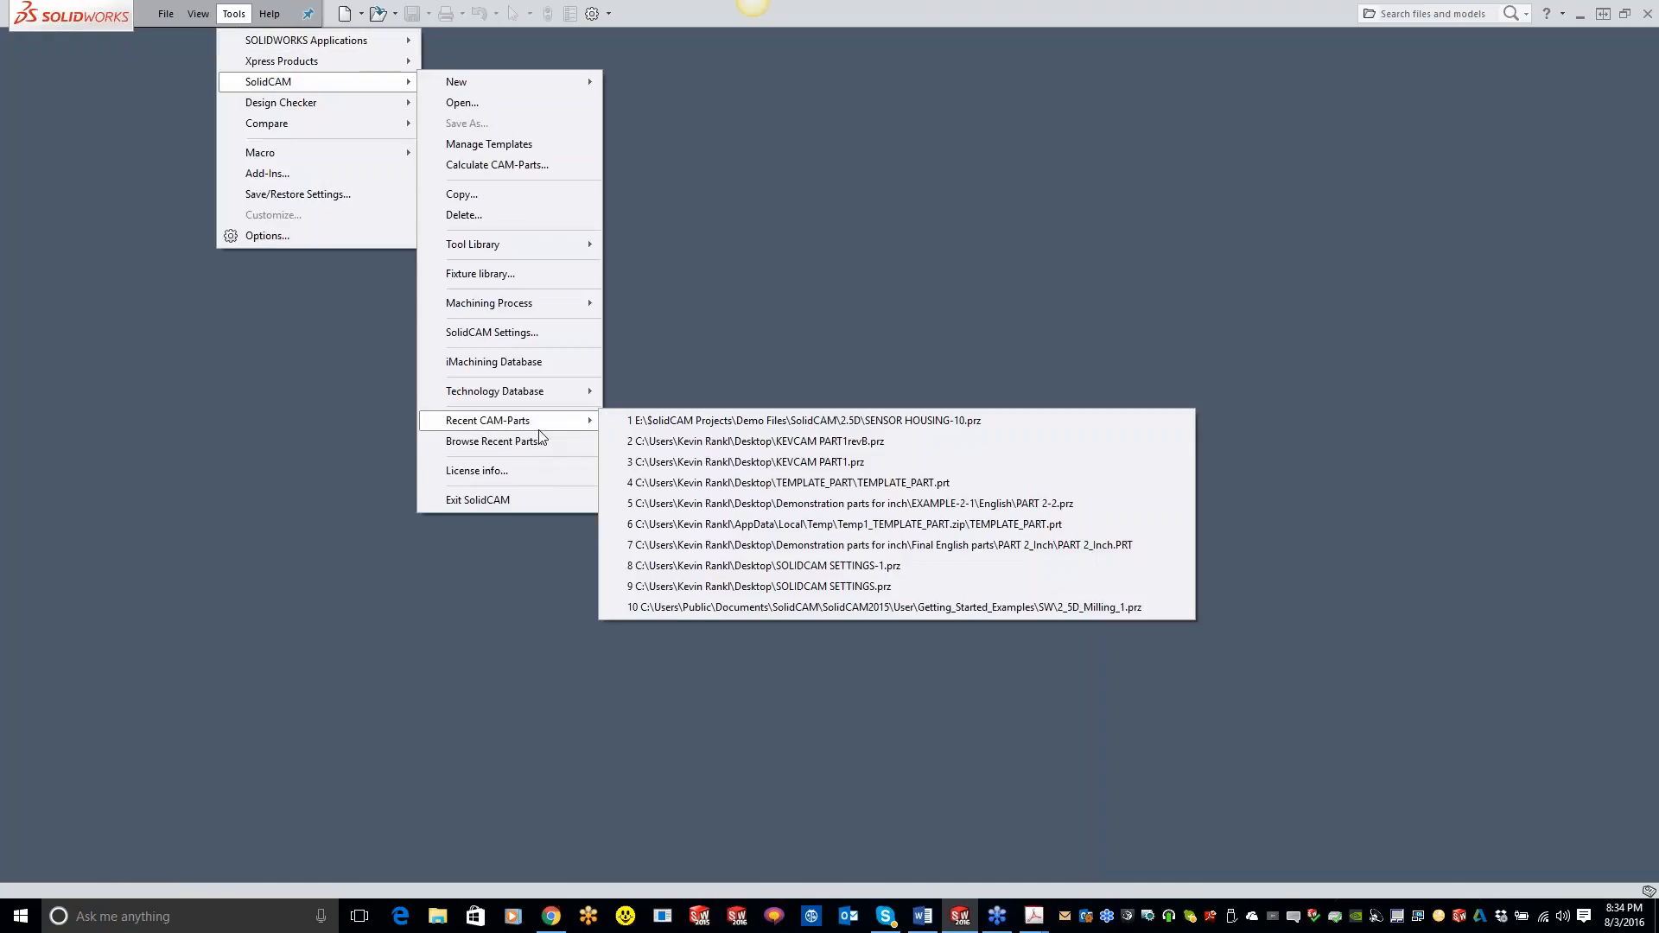
click(670, 423)
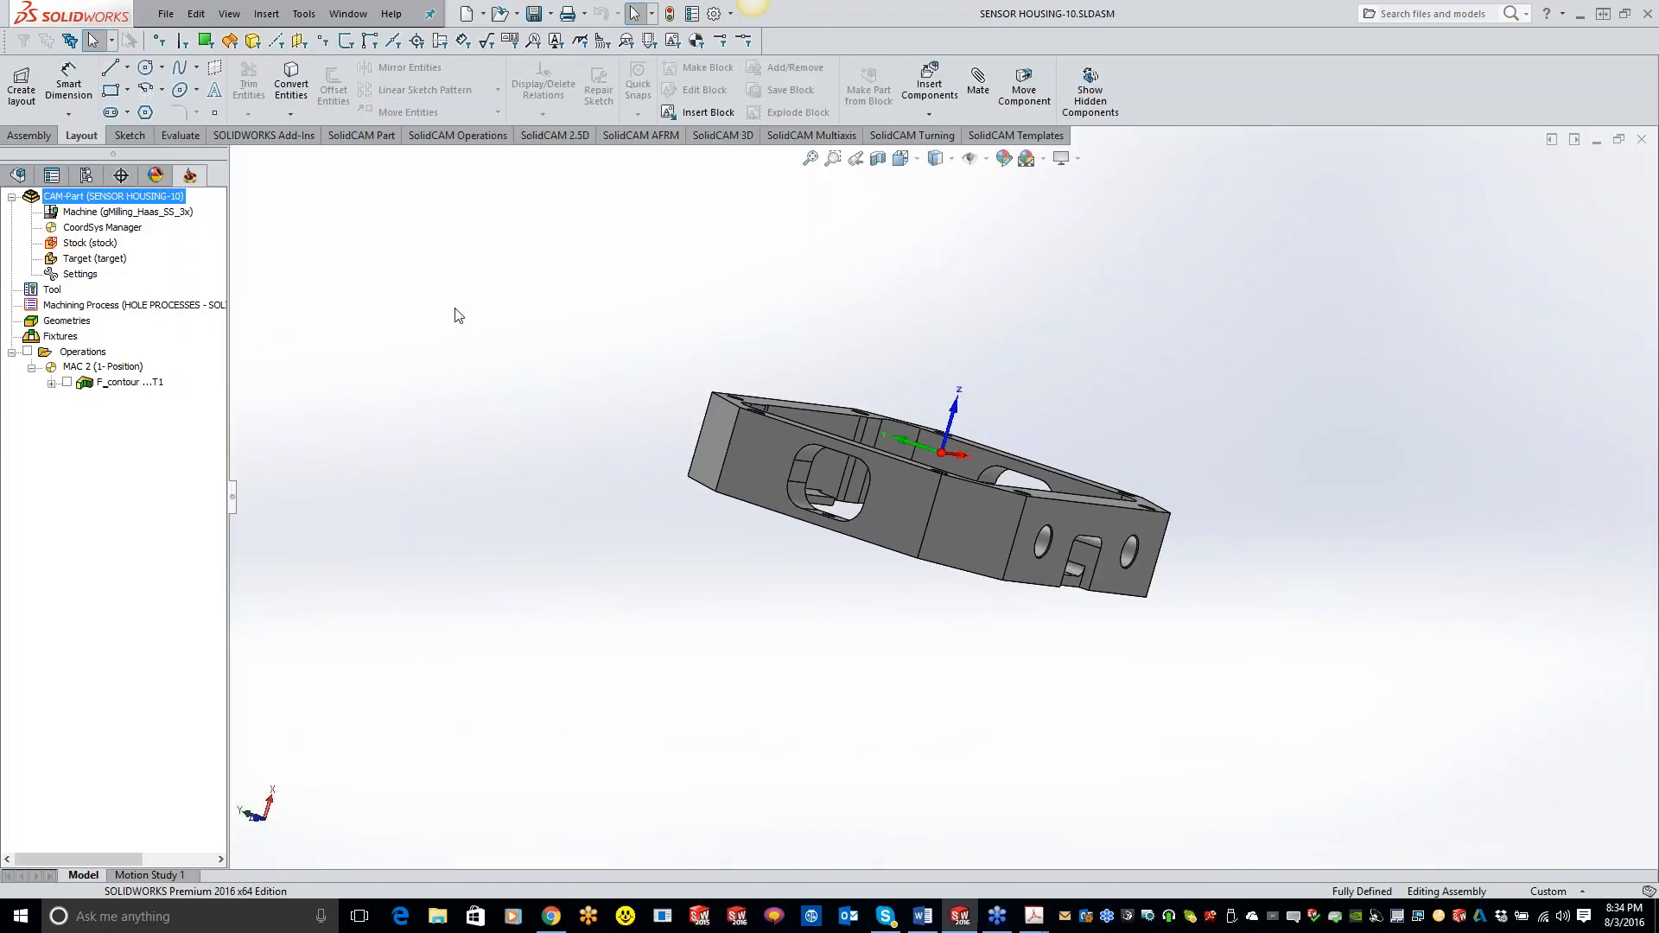
middle_drag(450, 305, 799, 583)
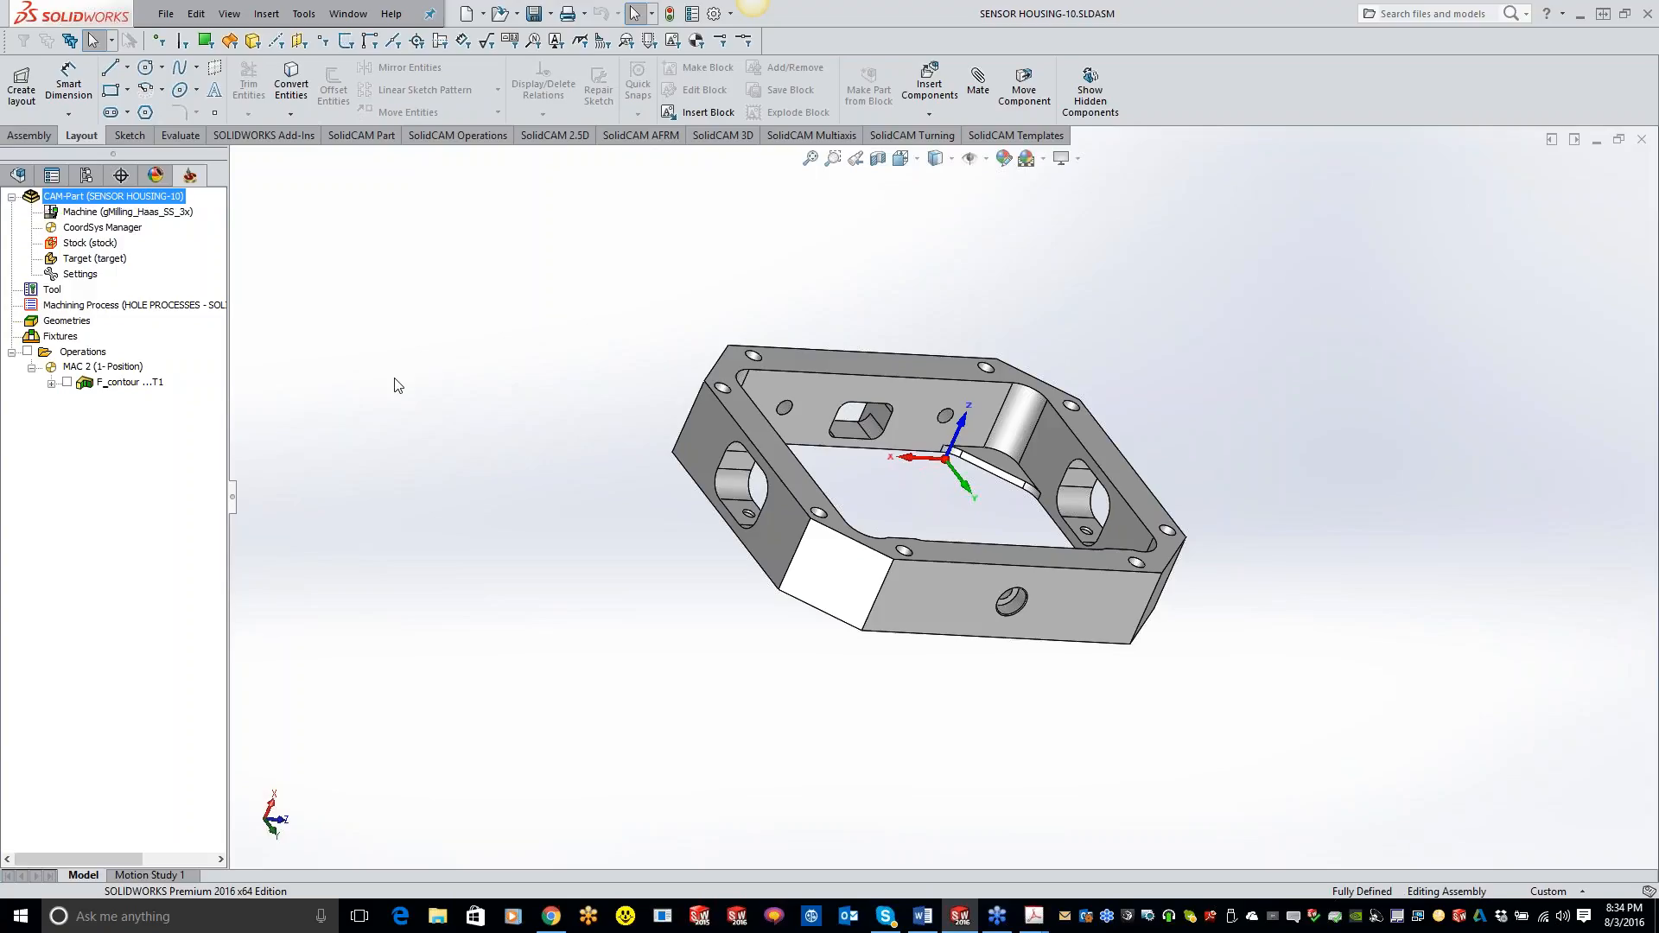
Start changing the CAM-Part's model reference and open the file browser for choosing the model.
right_click(150, 201)
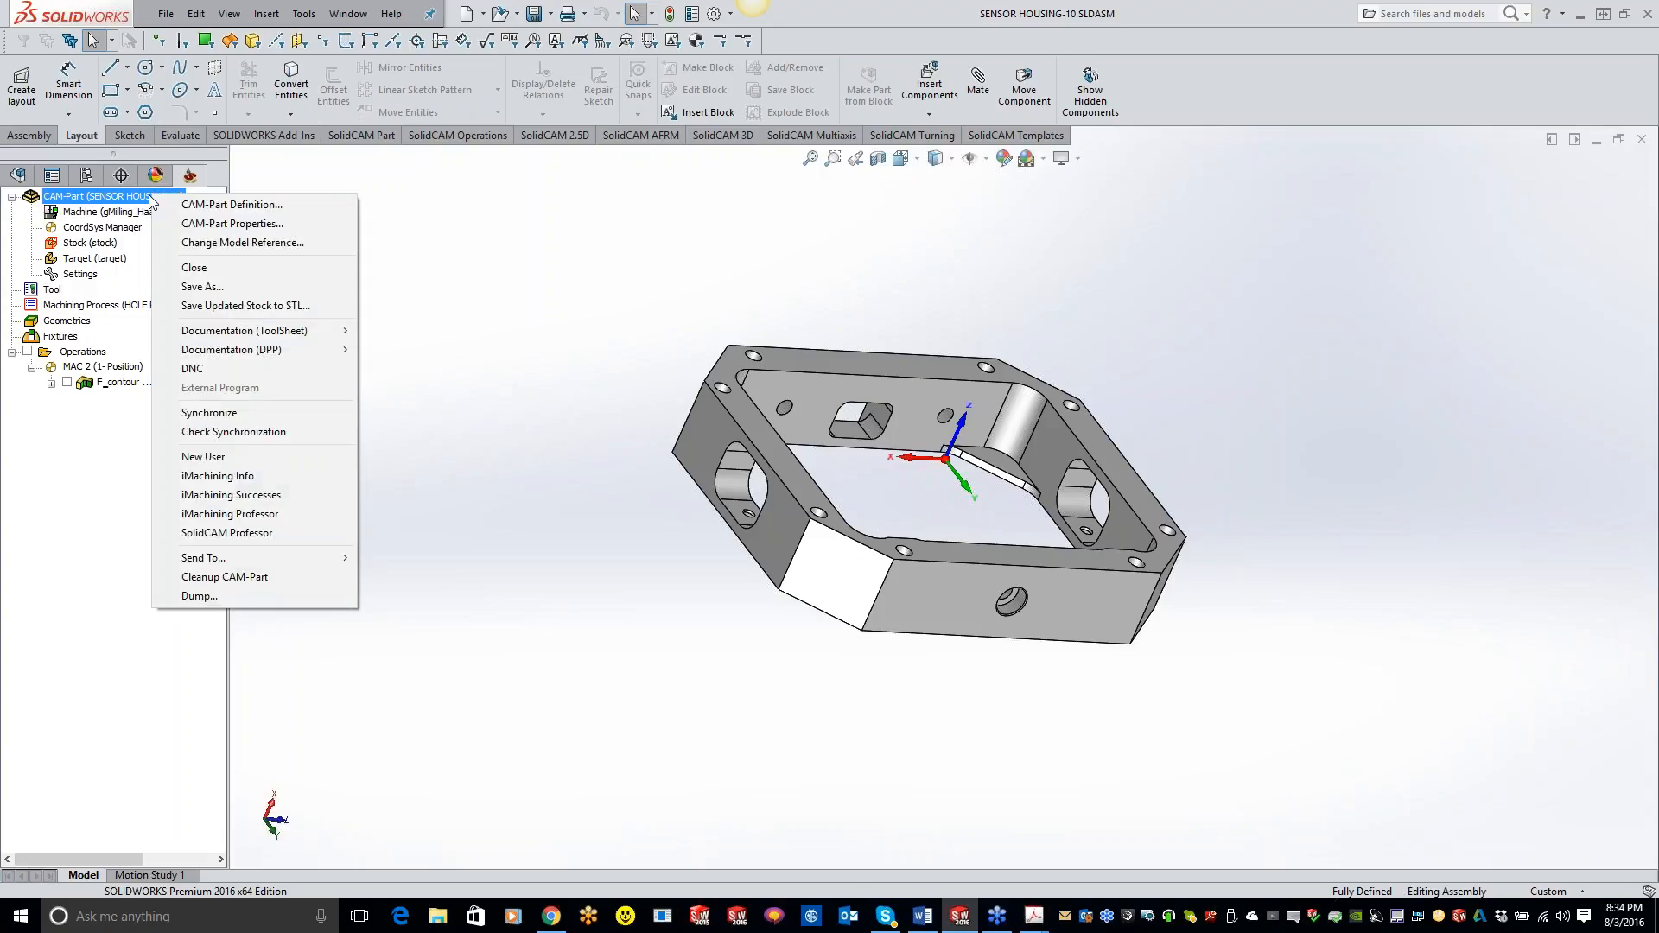
click(242, 242)
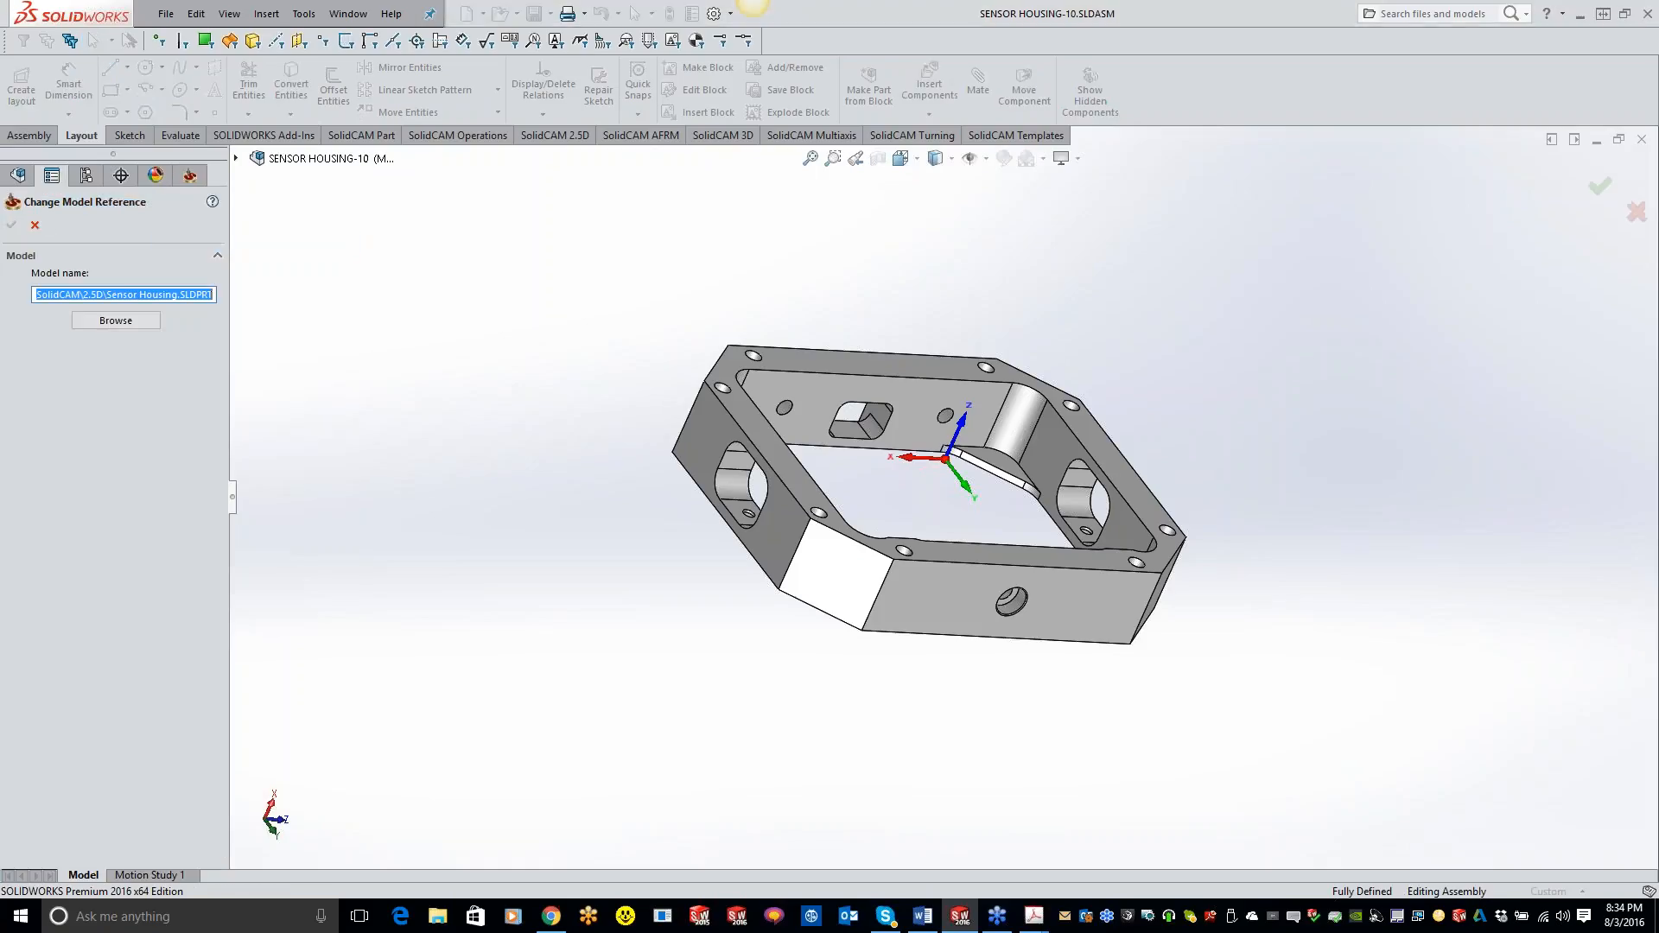
click(148, 326)
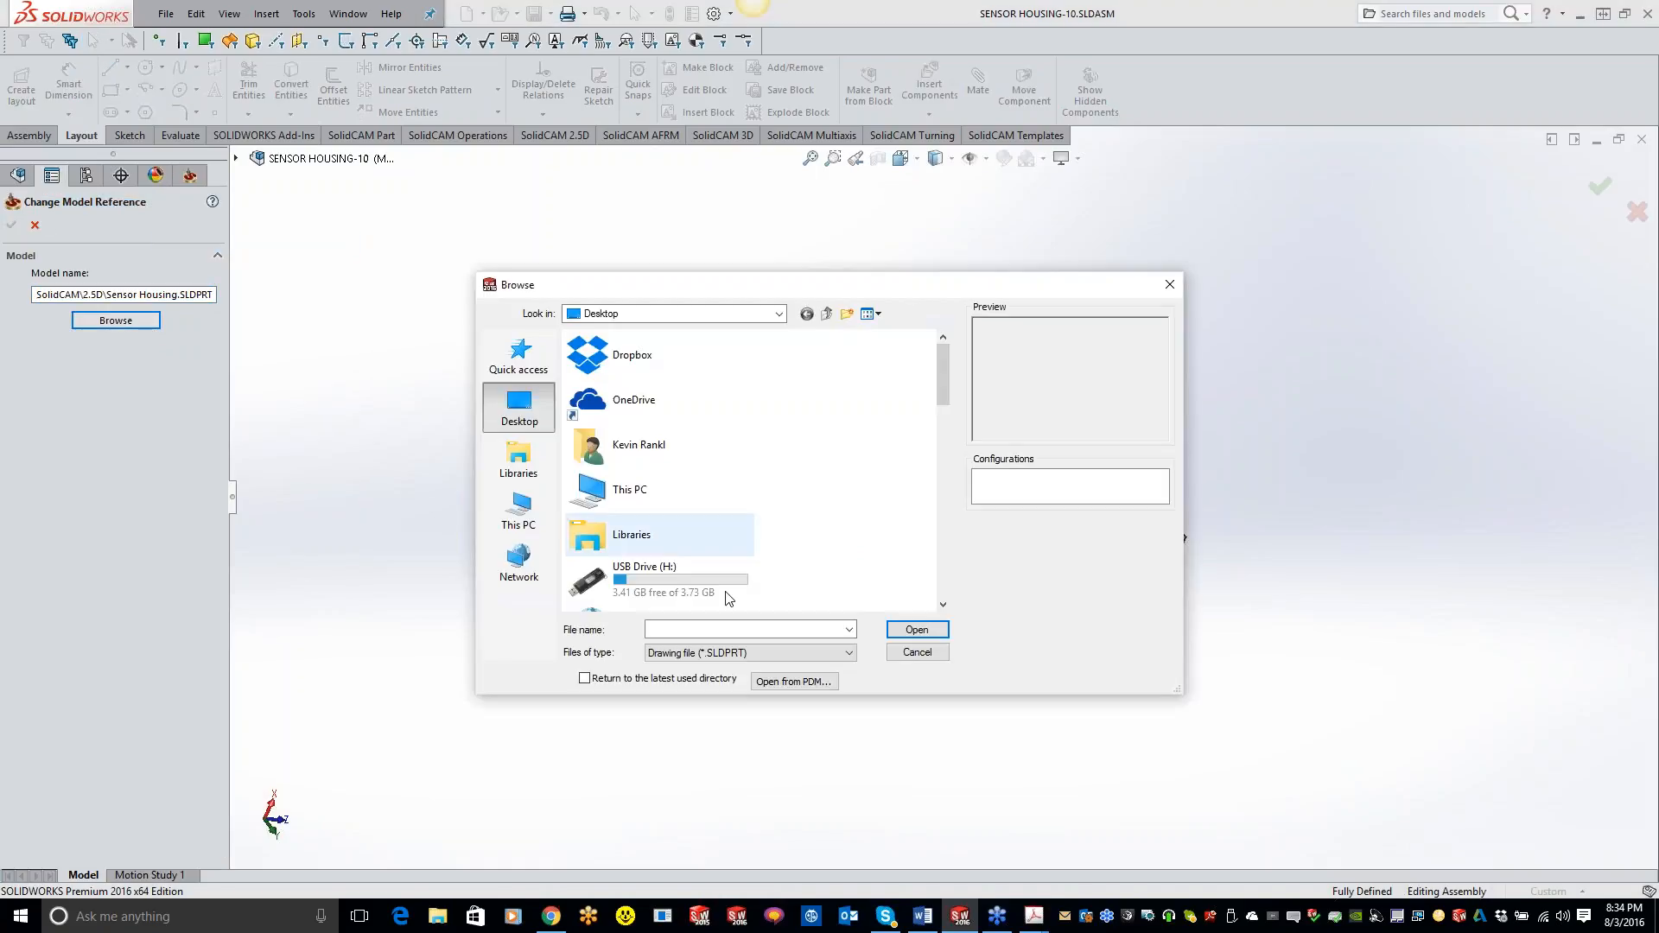
Browse through Storage (E:) to the Demo Files\SolidCAM\2.5D folder that holds the reference model.
drag(942, 391, 935, 610)
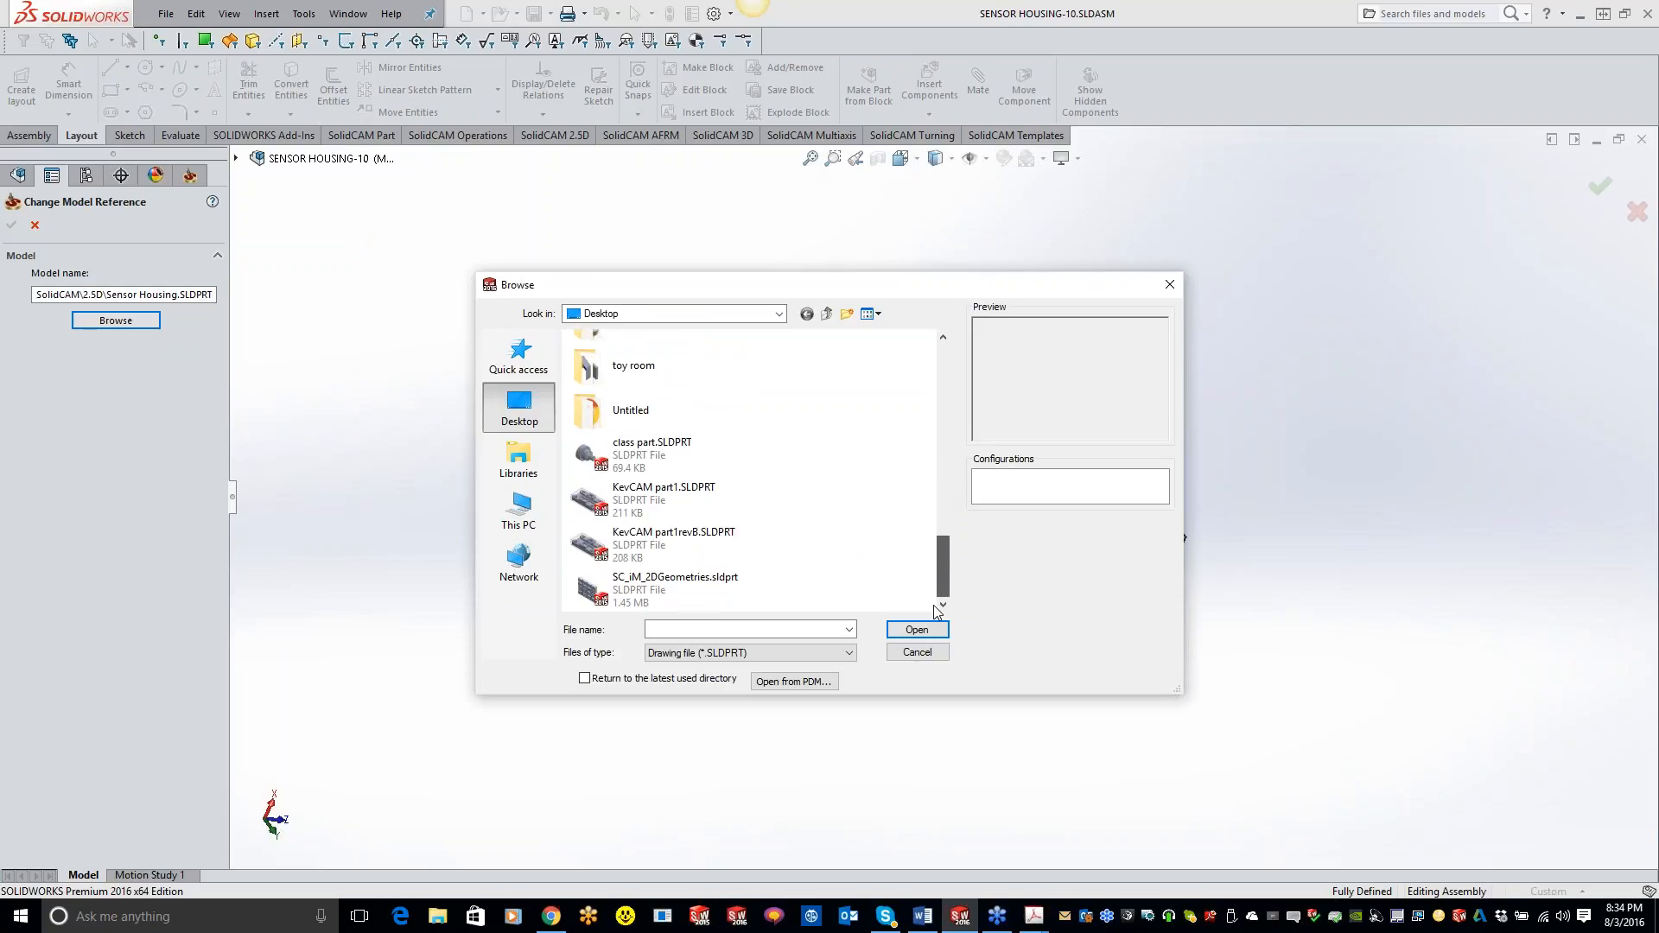
click(518, 509)
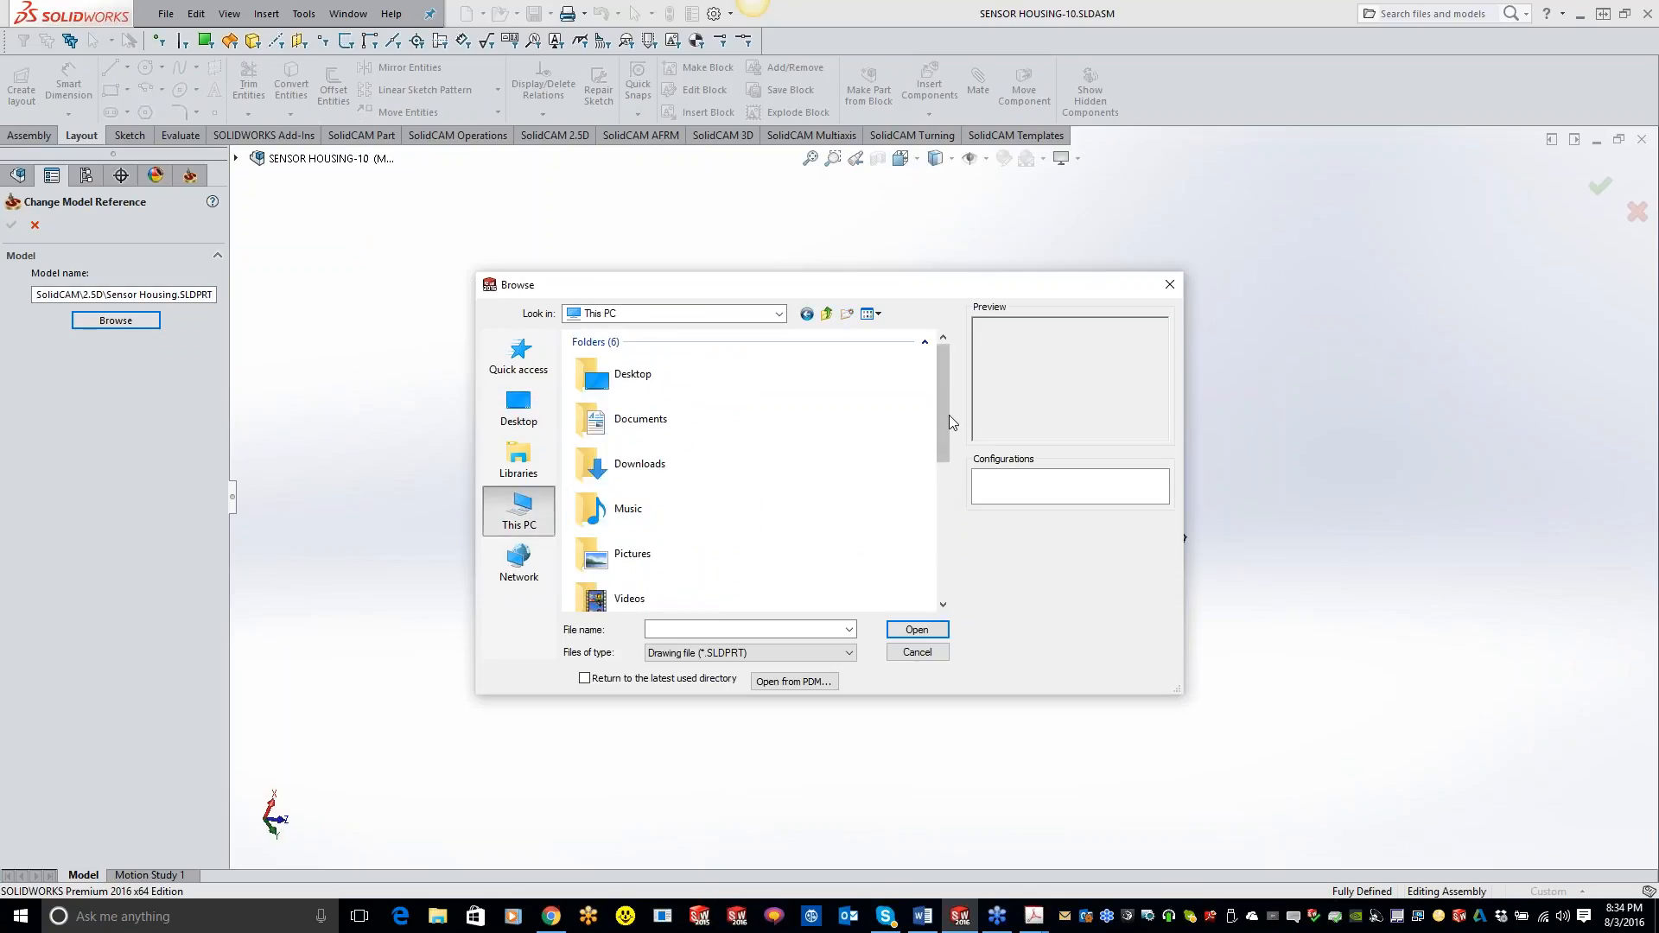
drag(945, 430, 946, 570)
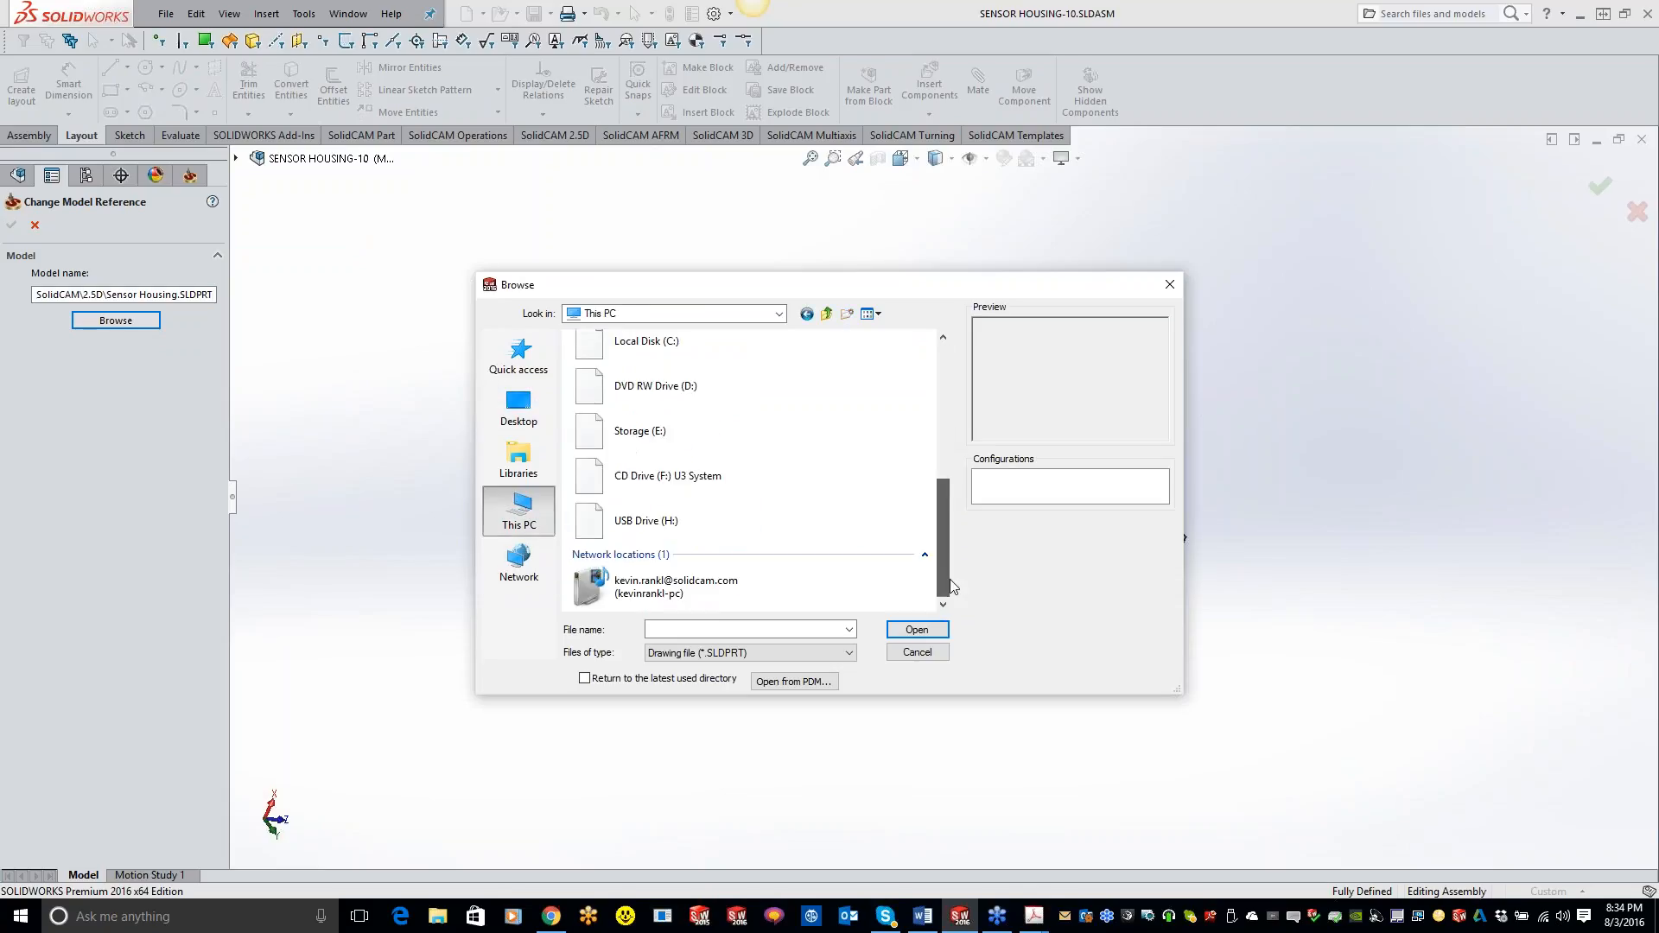
double_click(679, 436)
double_click(624, 359)
double_click(622, 358)
key(BackSpace)
double_click(622, 376)
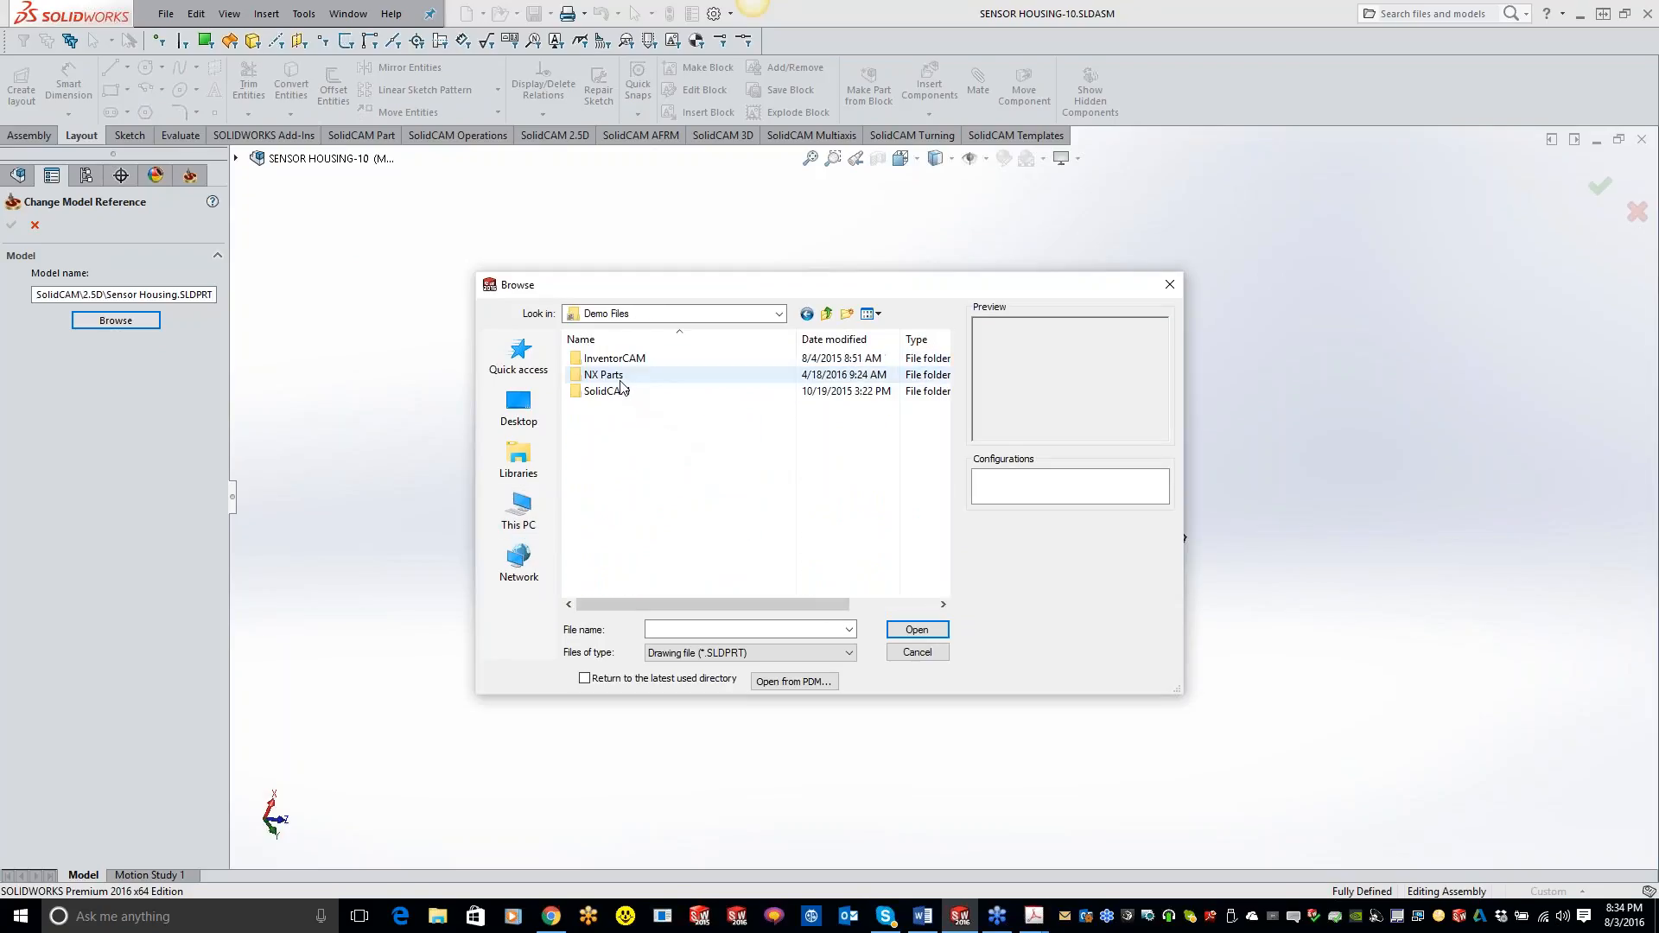
double_click(596, 392)
double_click(600, 359)
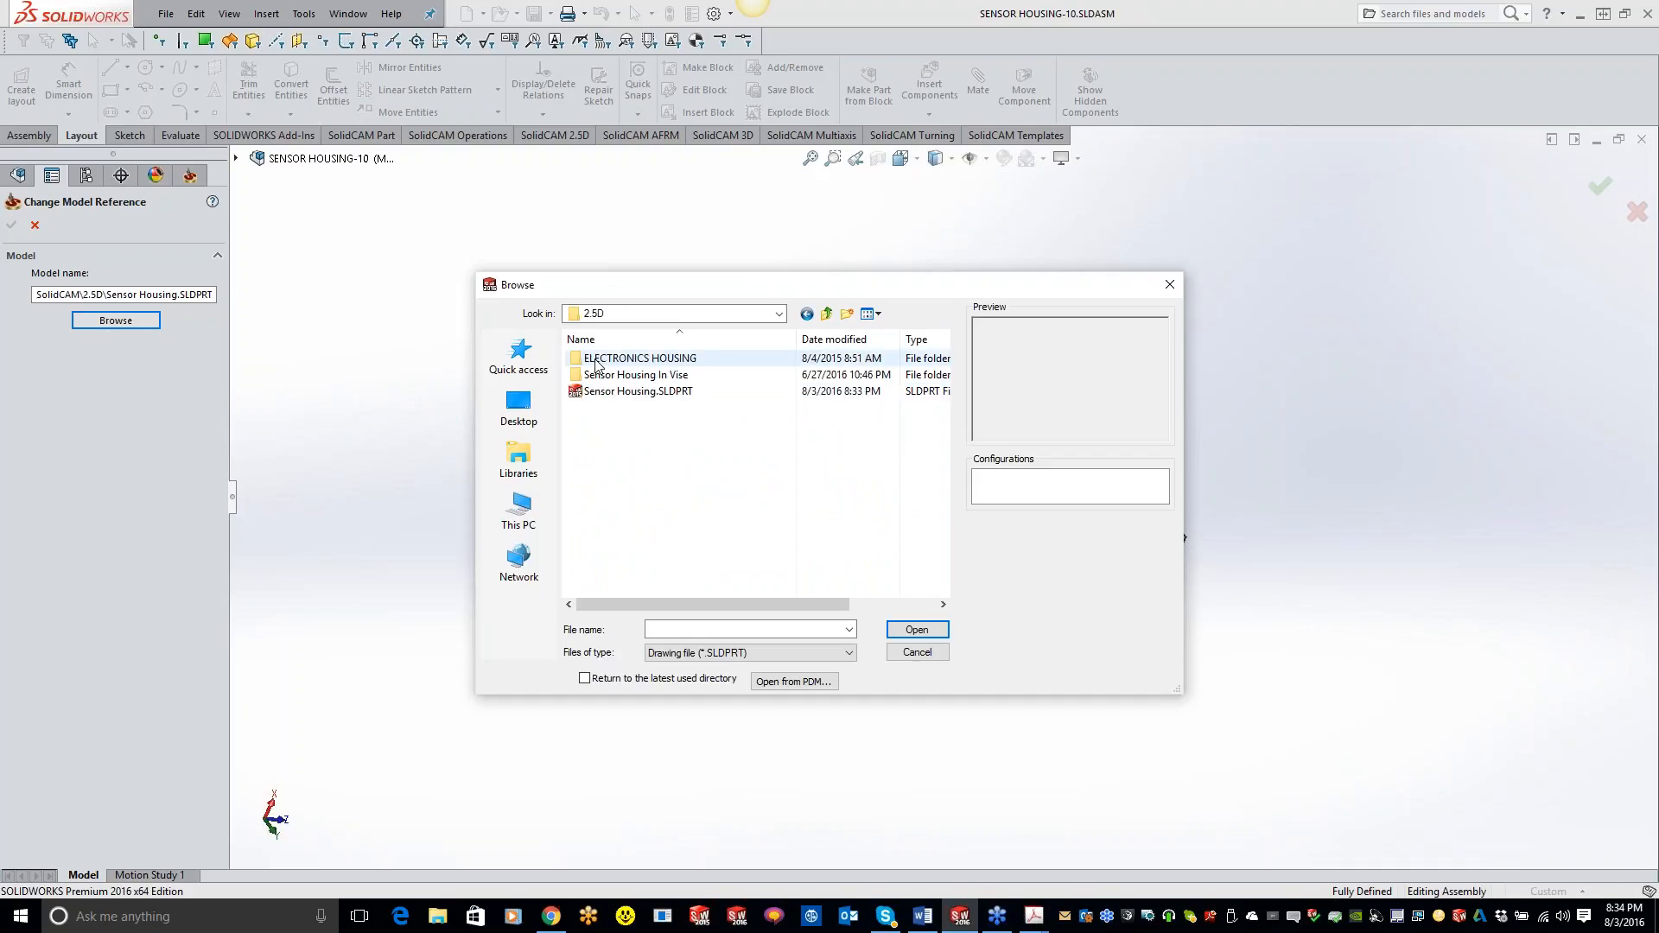
Choose Sensor Housing.SLDPRT as the model reference and confirm replacing the design model.
click(603, 389)
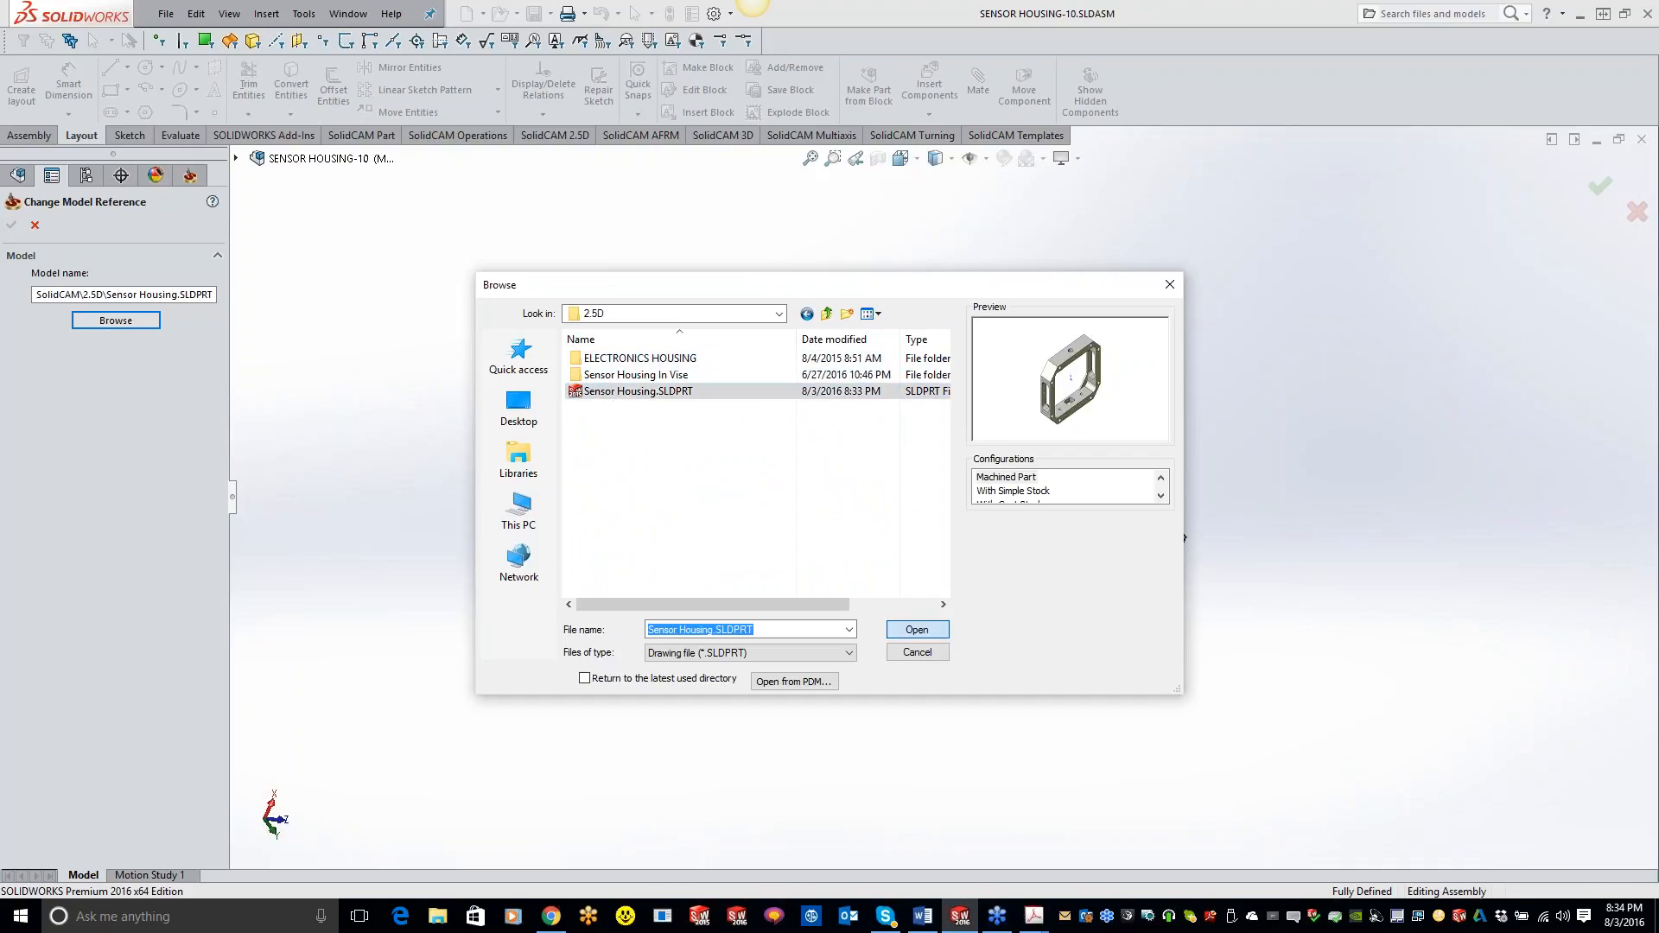
click(938, 631)
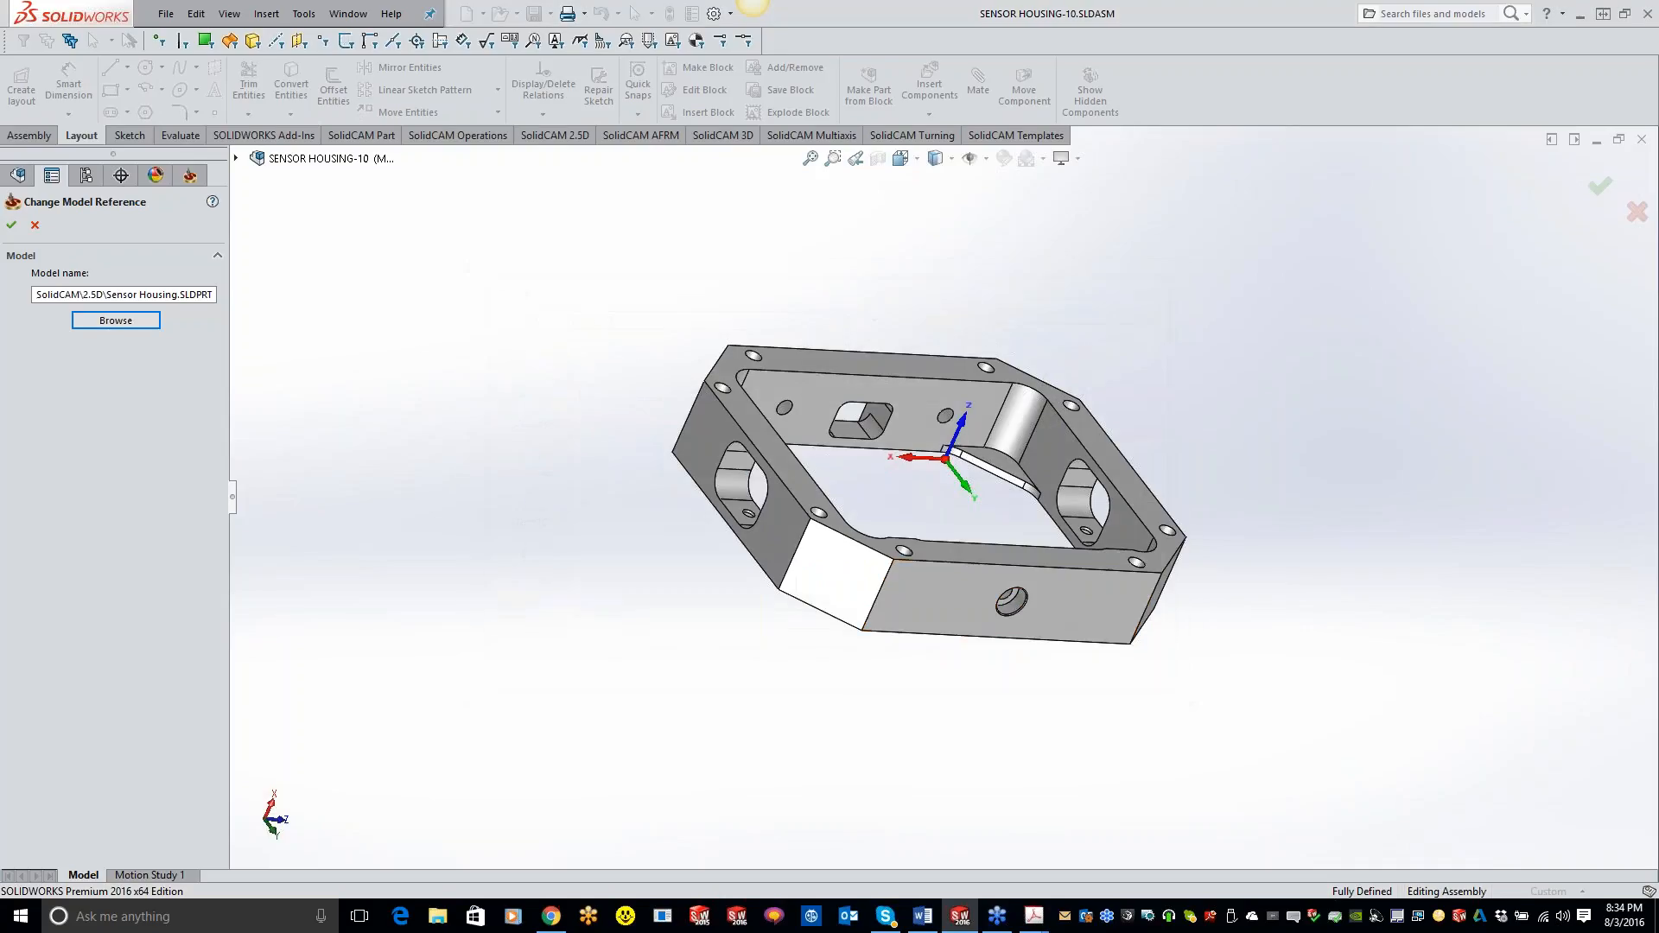
click(12, 225)
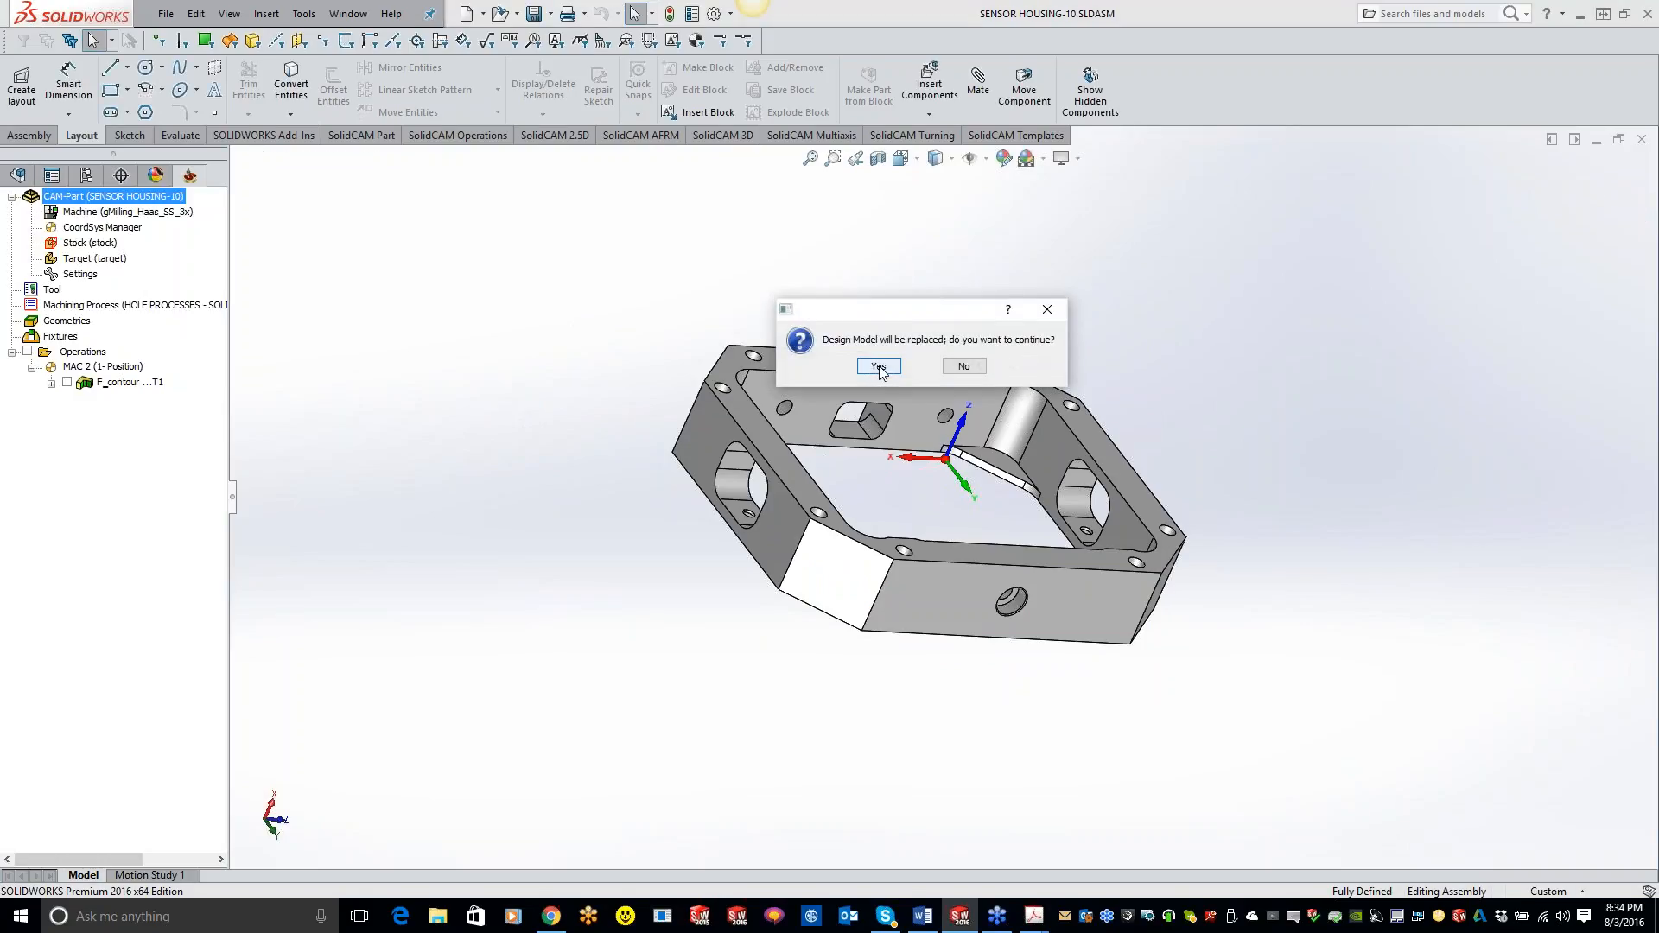
drag(892, 311, 448, 275)
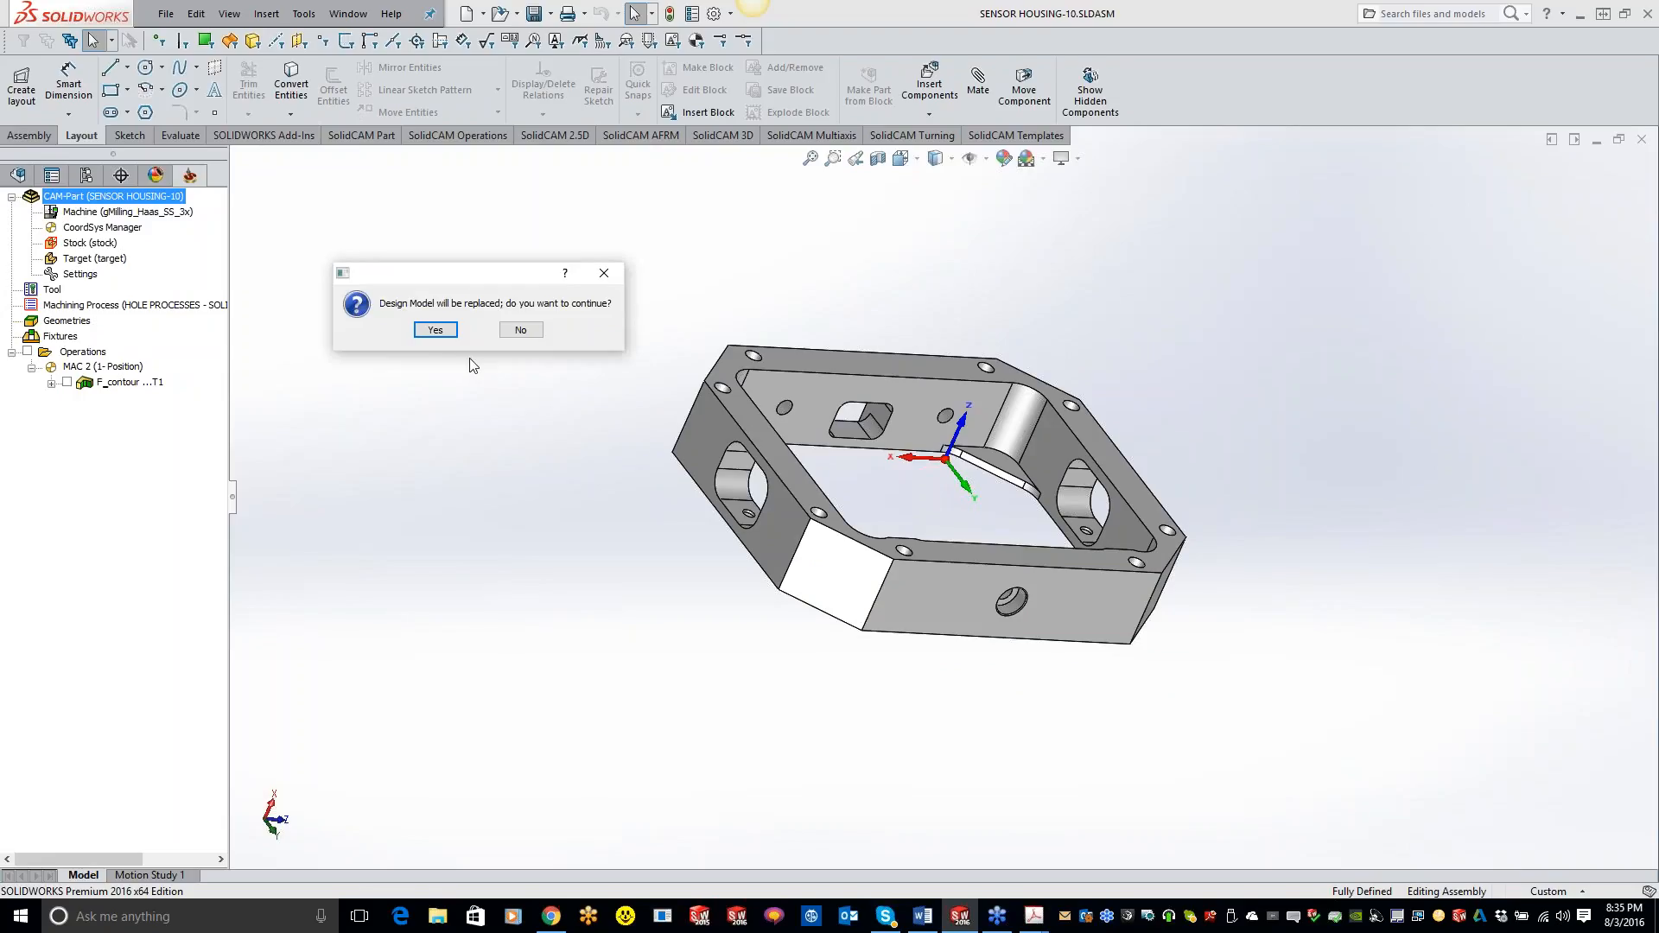
click(436, 331)
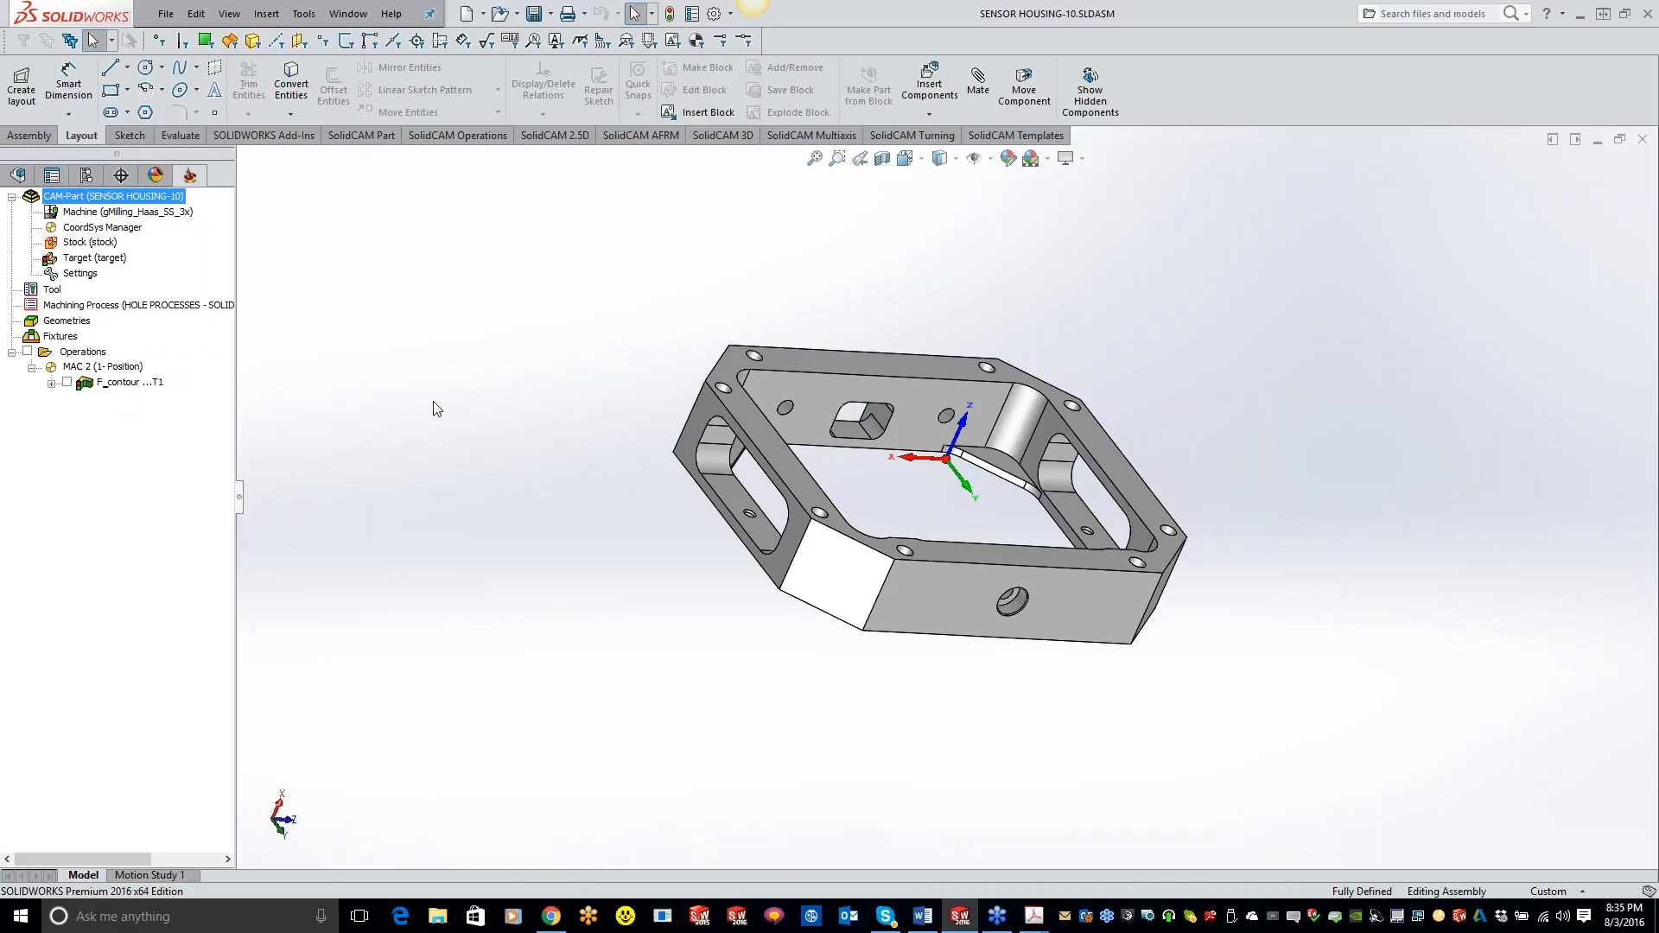
Synchronize the CAM-Part with the replaced model and update the F_contour operation's toolpath.
middle_drag(418, 438, 588, 442)
right_click(127, 200)
click(184, 416)
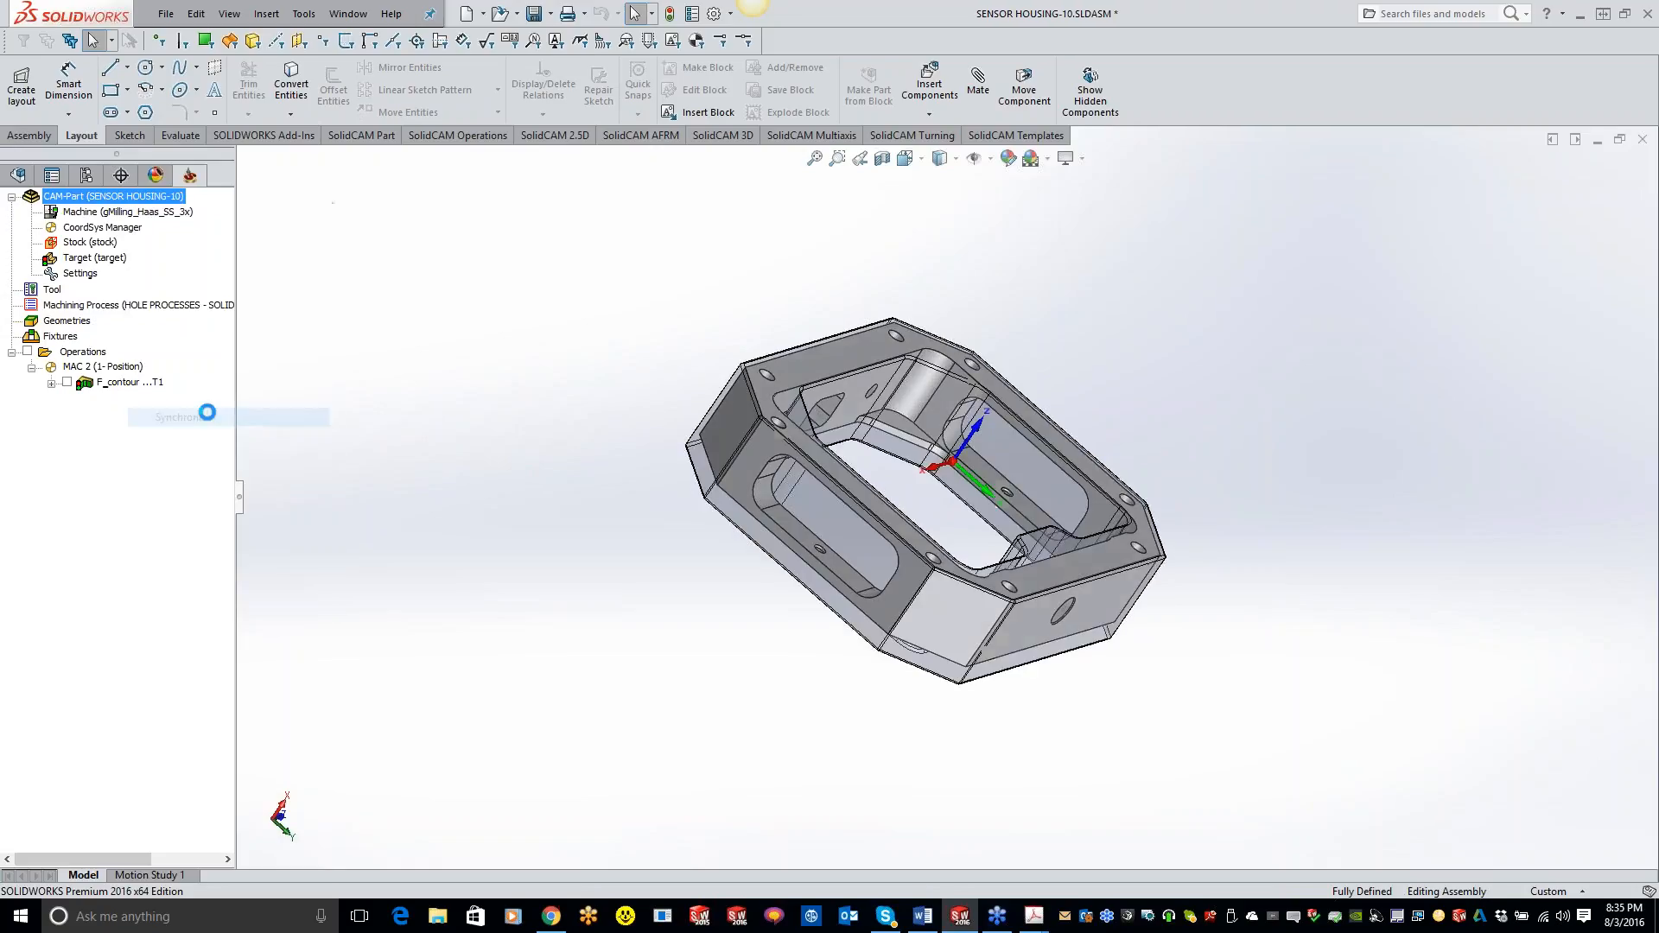
right_click(102, 383)
click(151, 294)
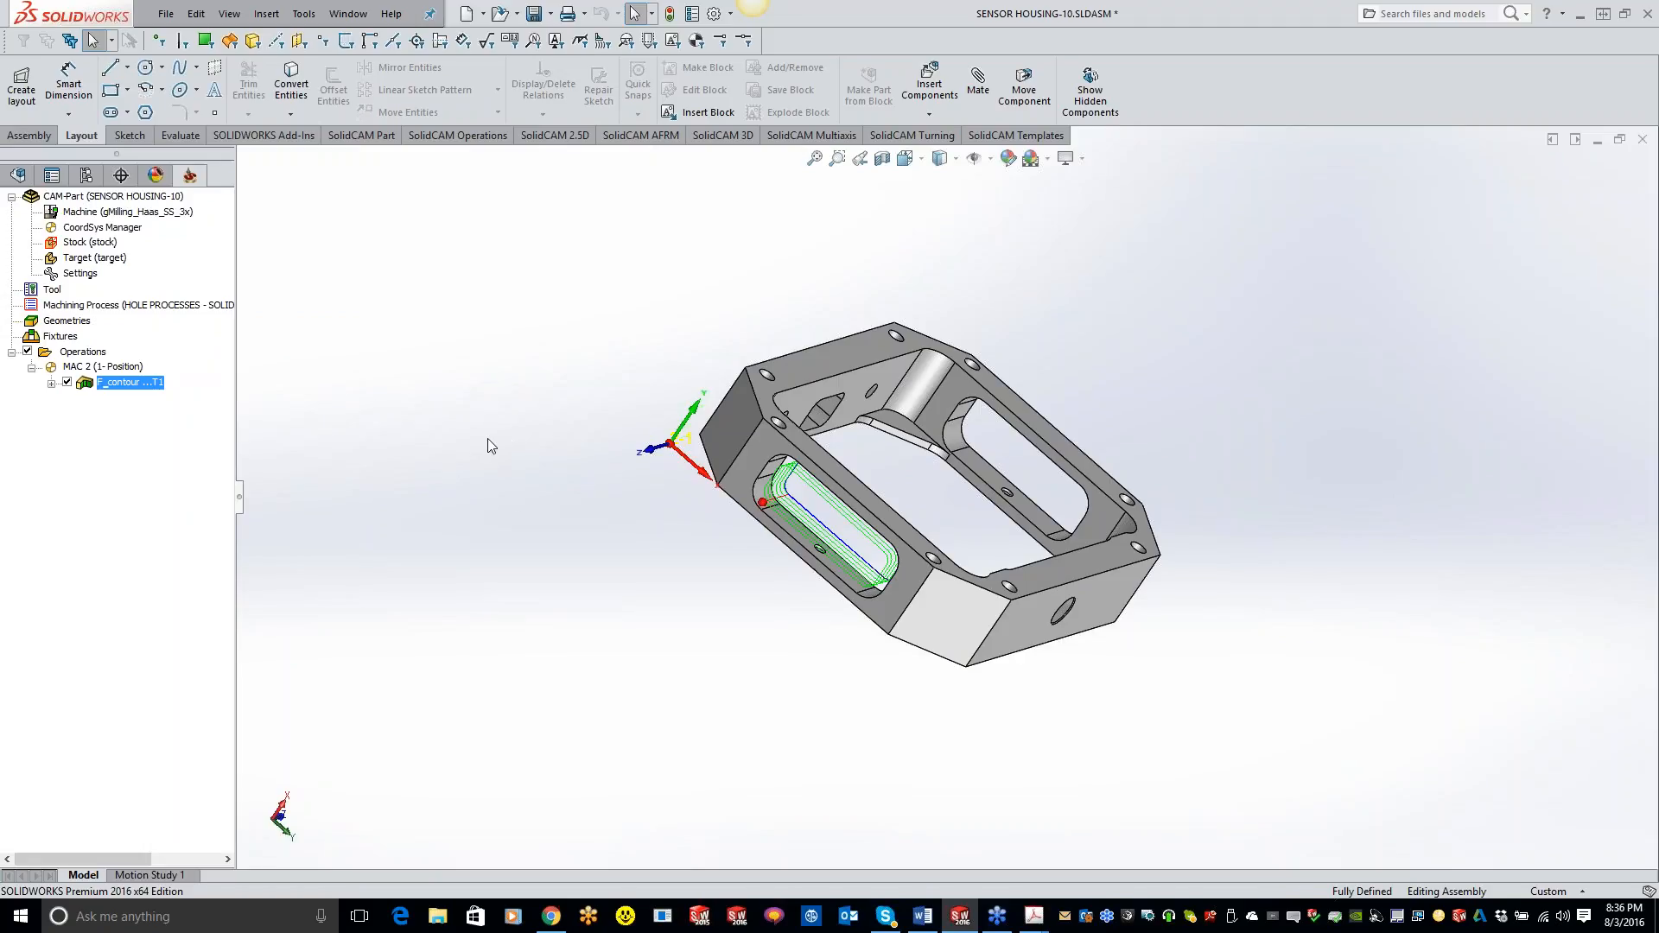
Open the DesignModel component of the CAM assembly as a separate part document.
click(16, 178)
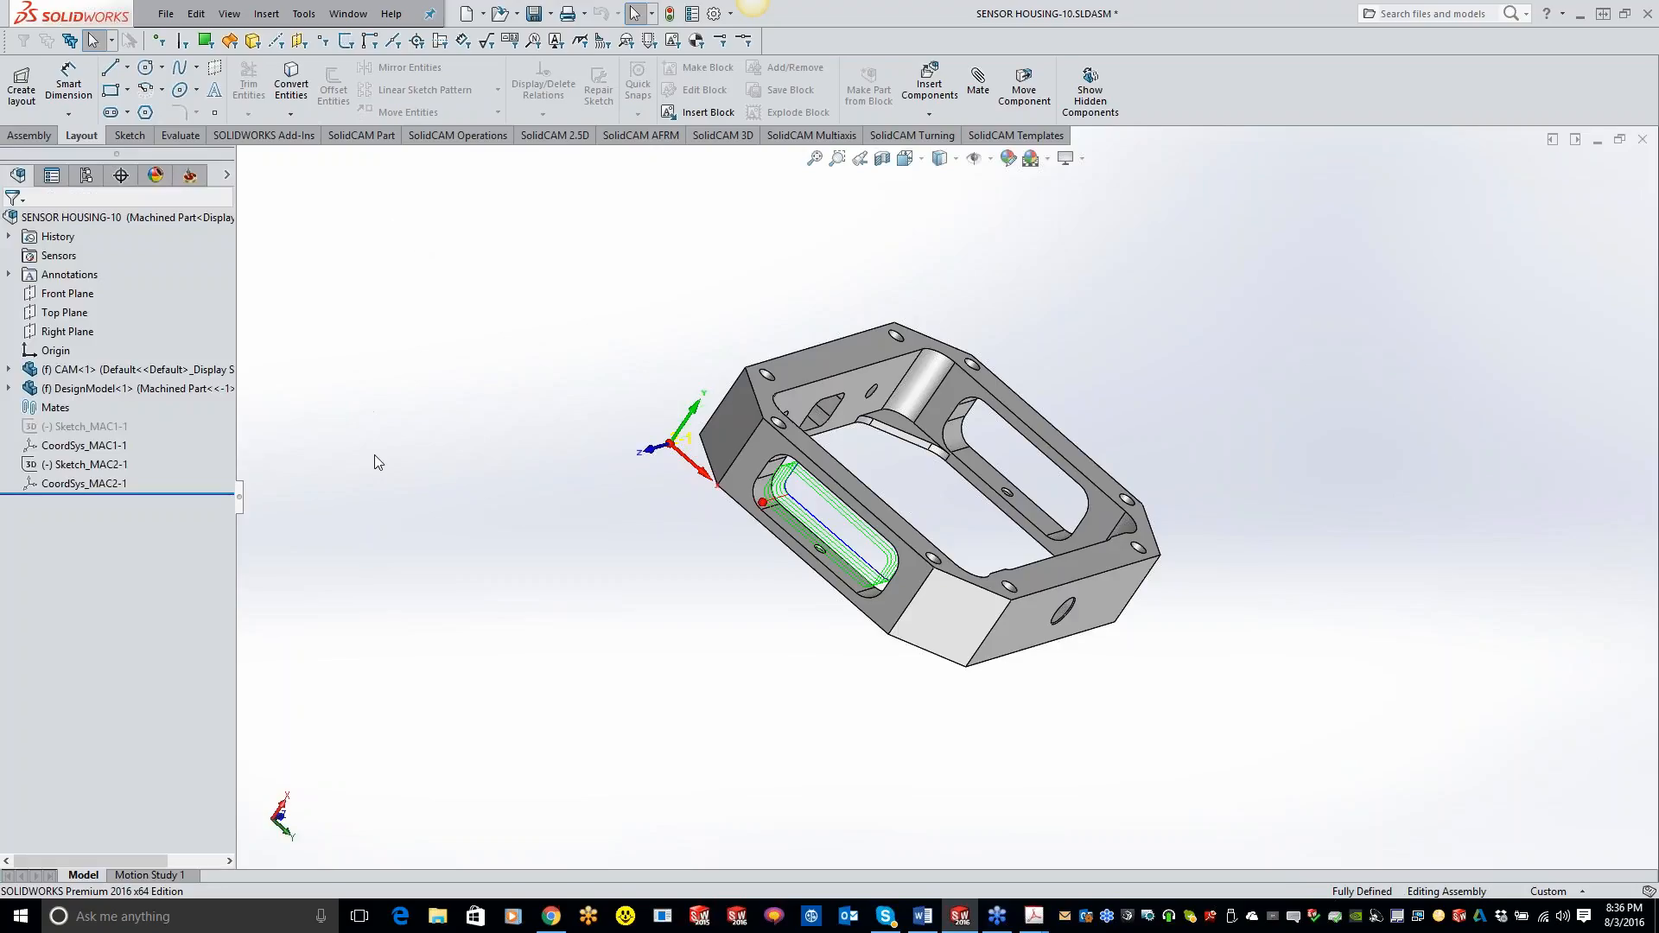
right_click(99, 388)
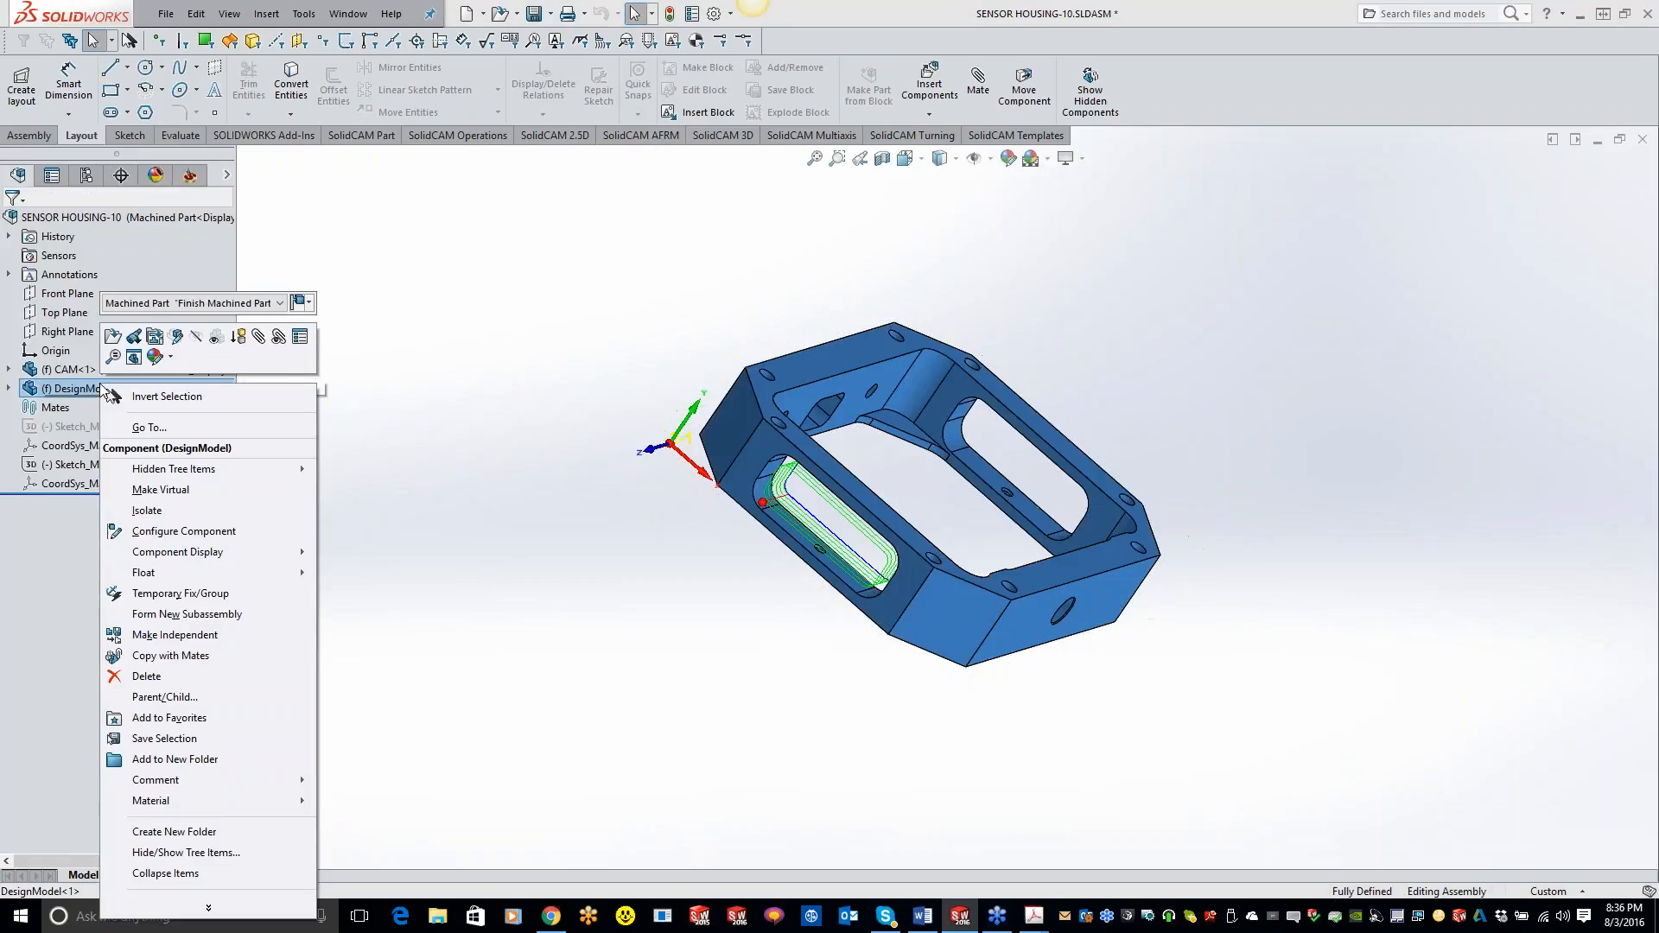
click(109, 336)
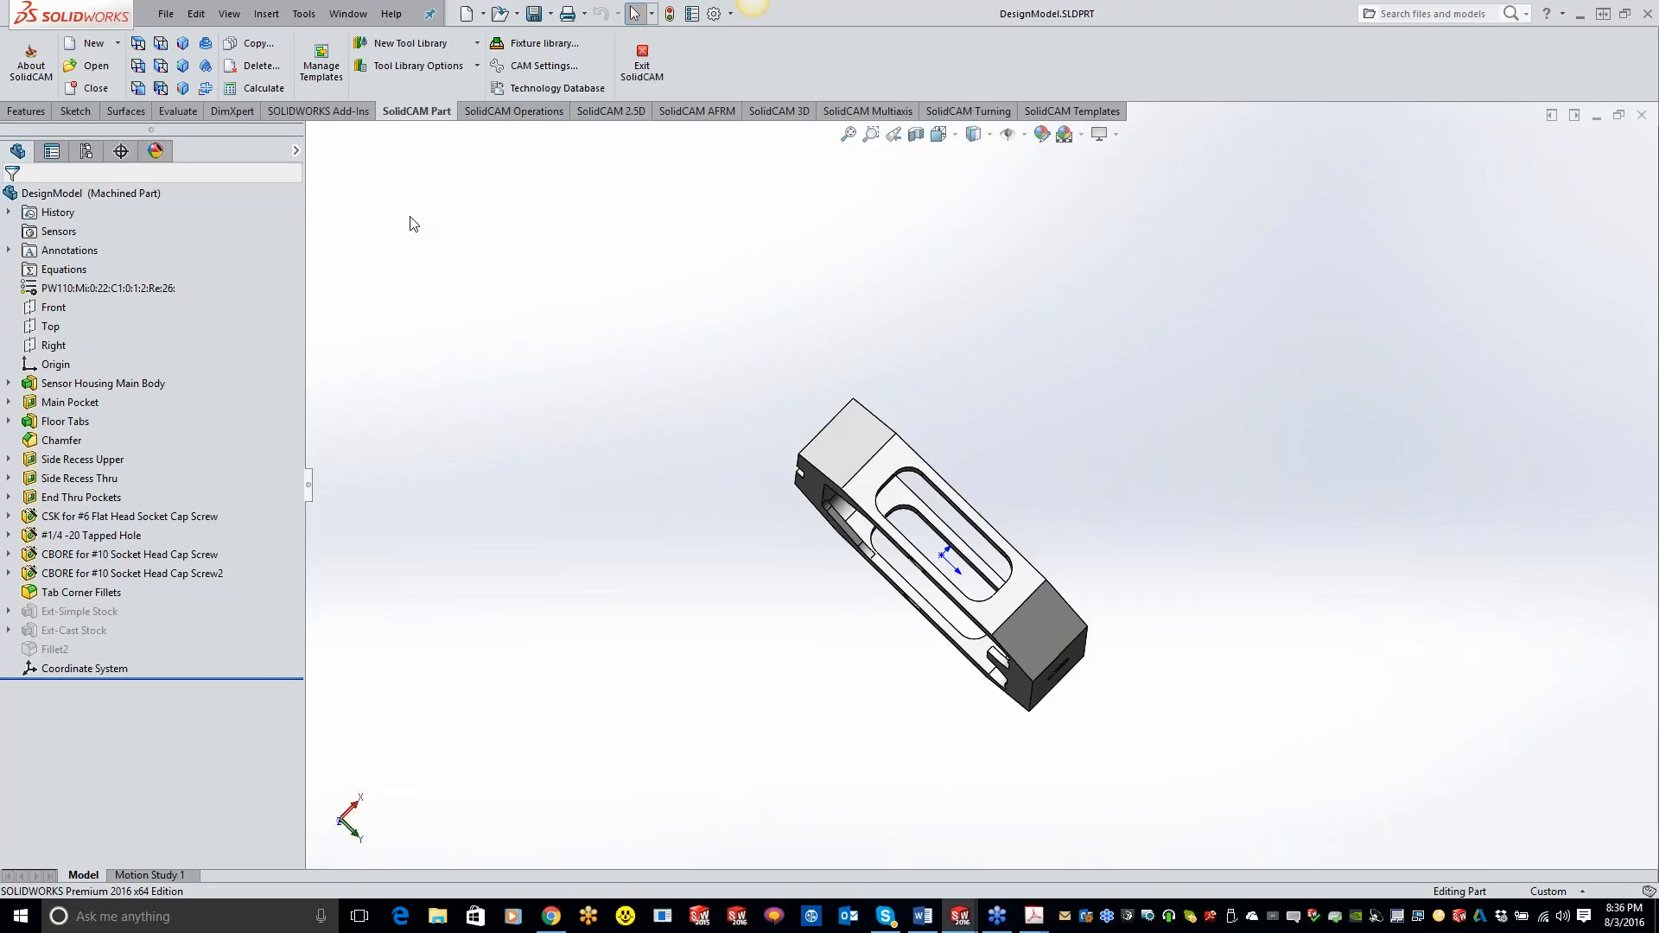
Try to create a new external milling CAM-Part in inches from the DesignModel part.
click(298, 15)
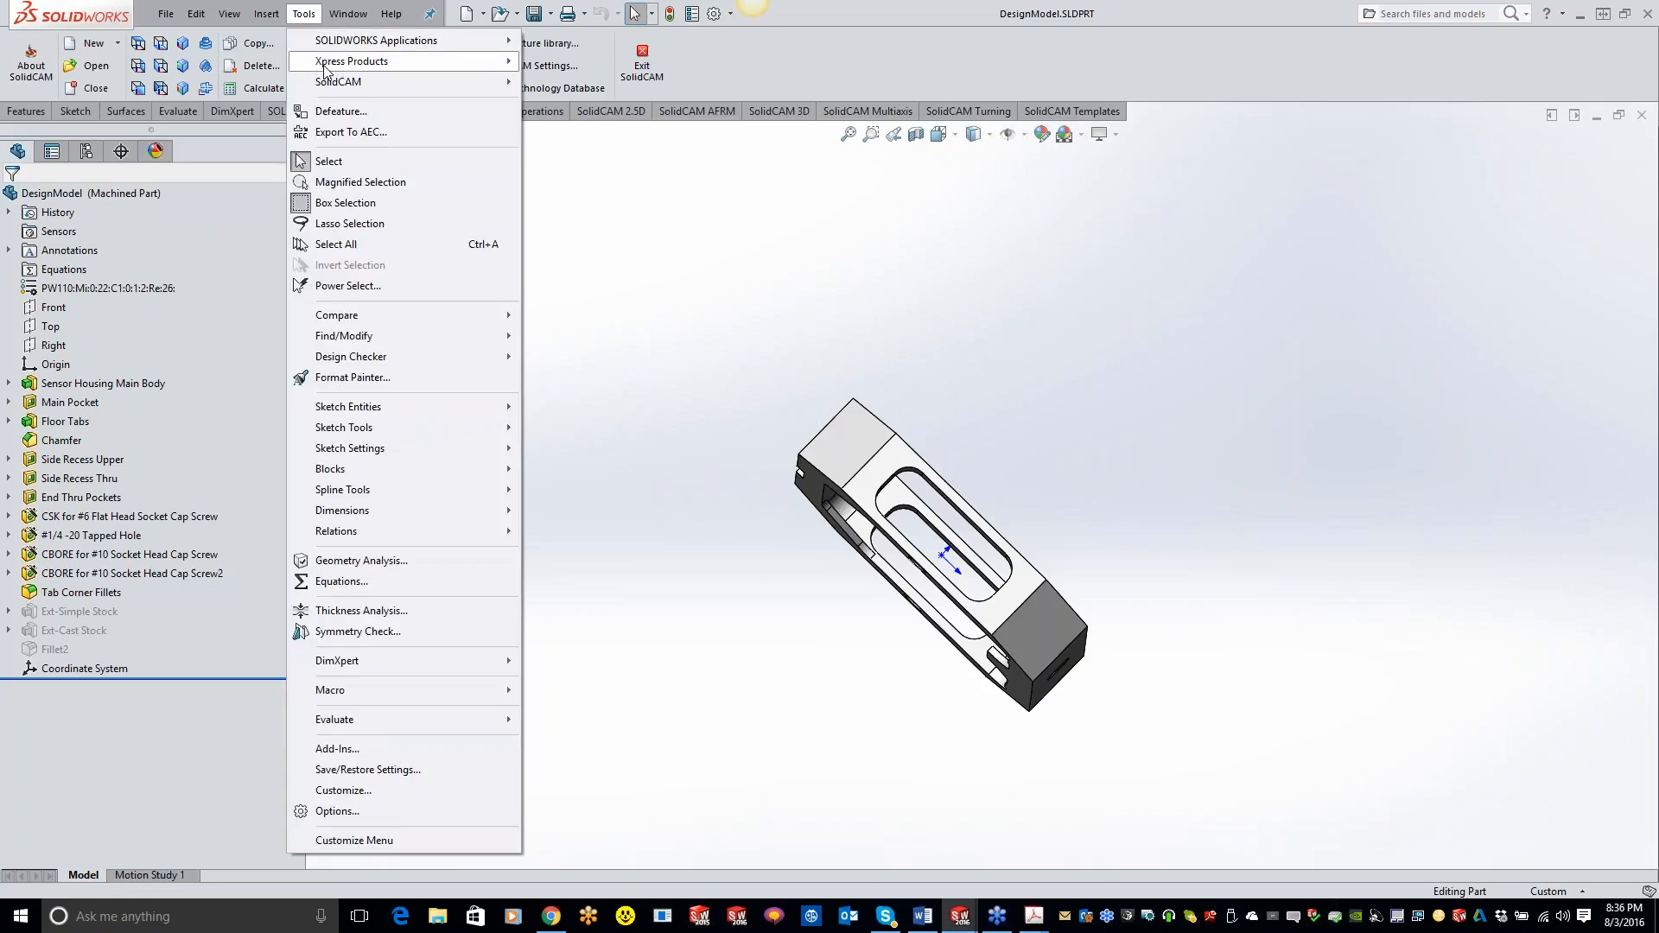
mouse_move(484, 81)
mouse_move(541, 86)
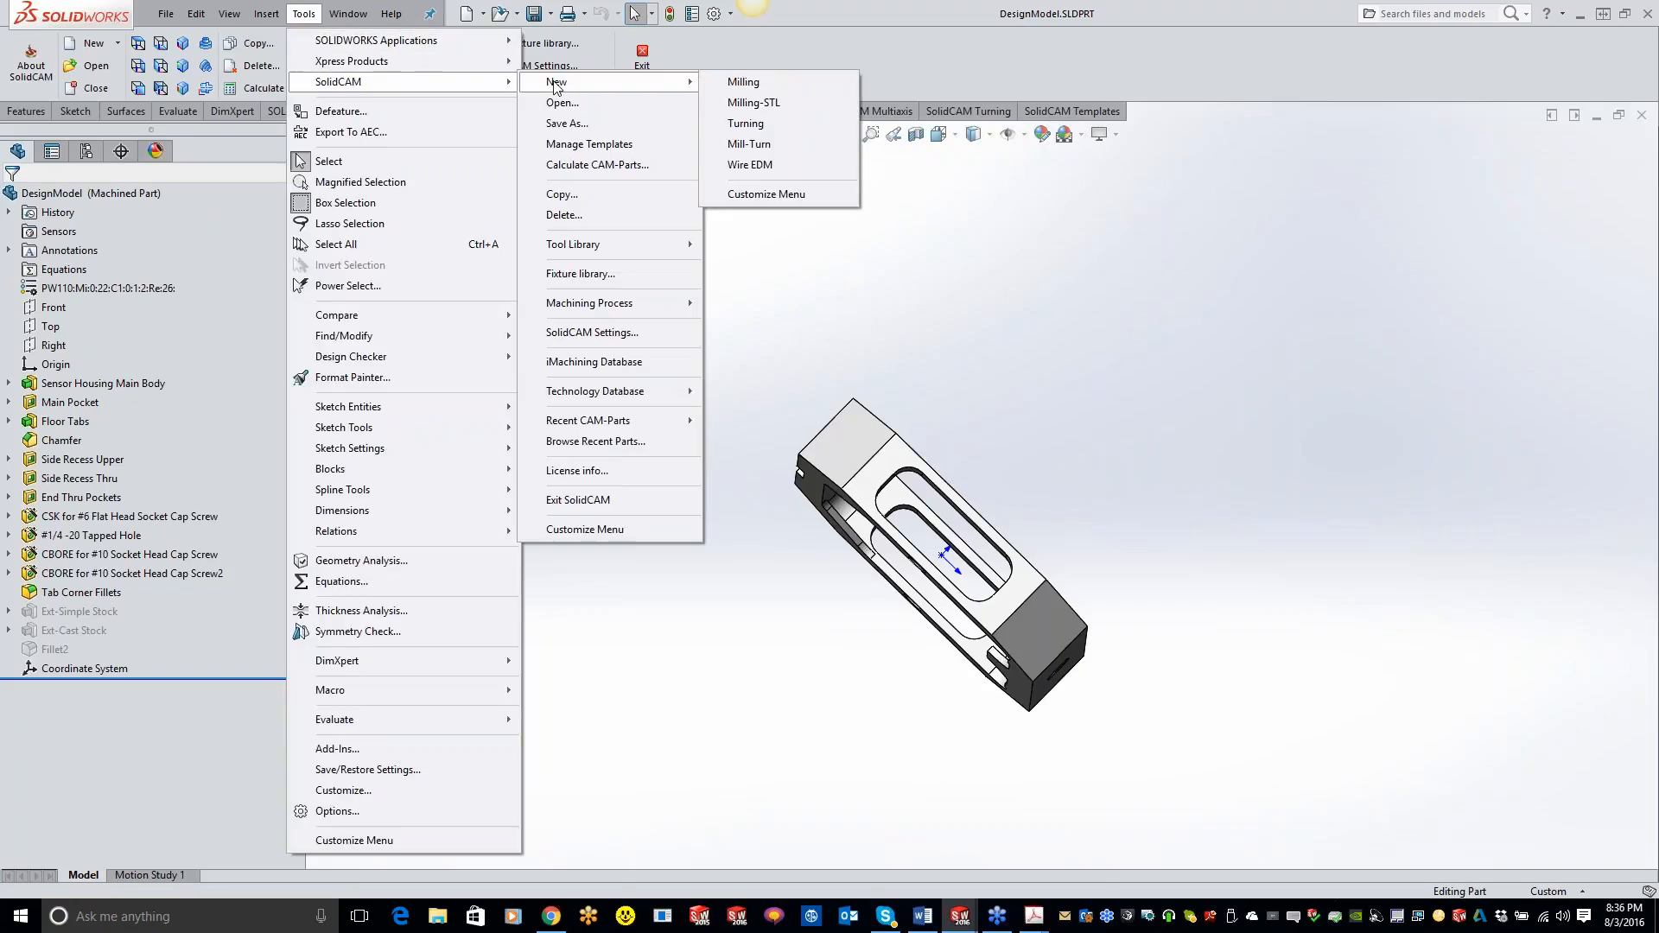
click(721, 81)
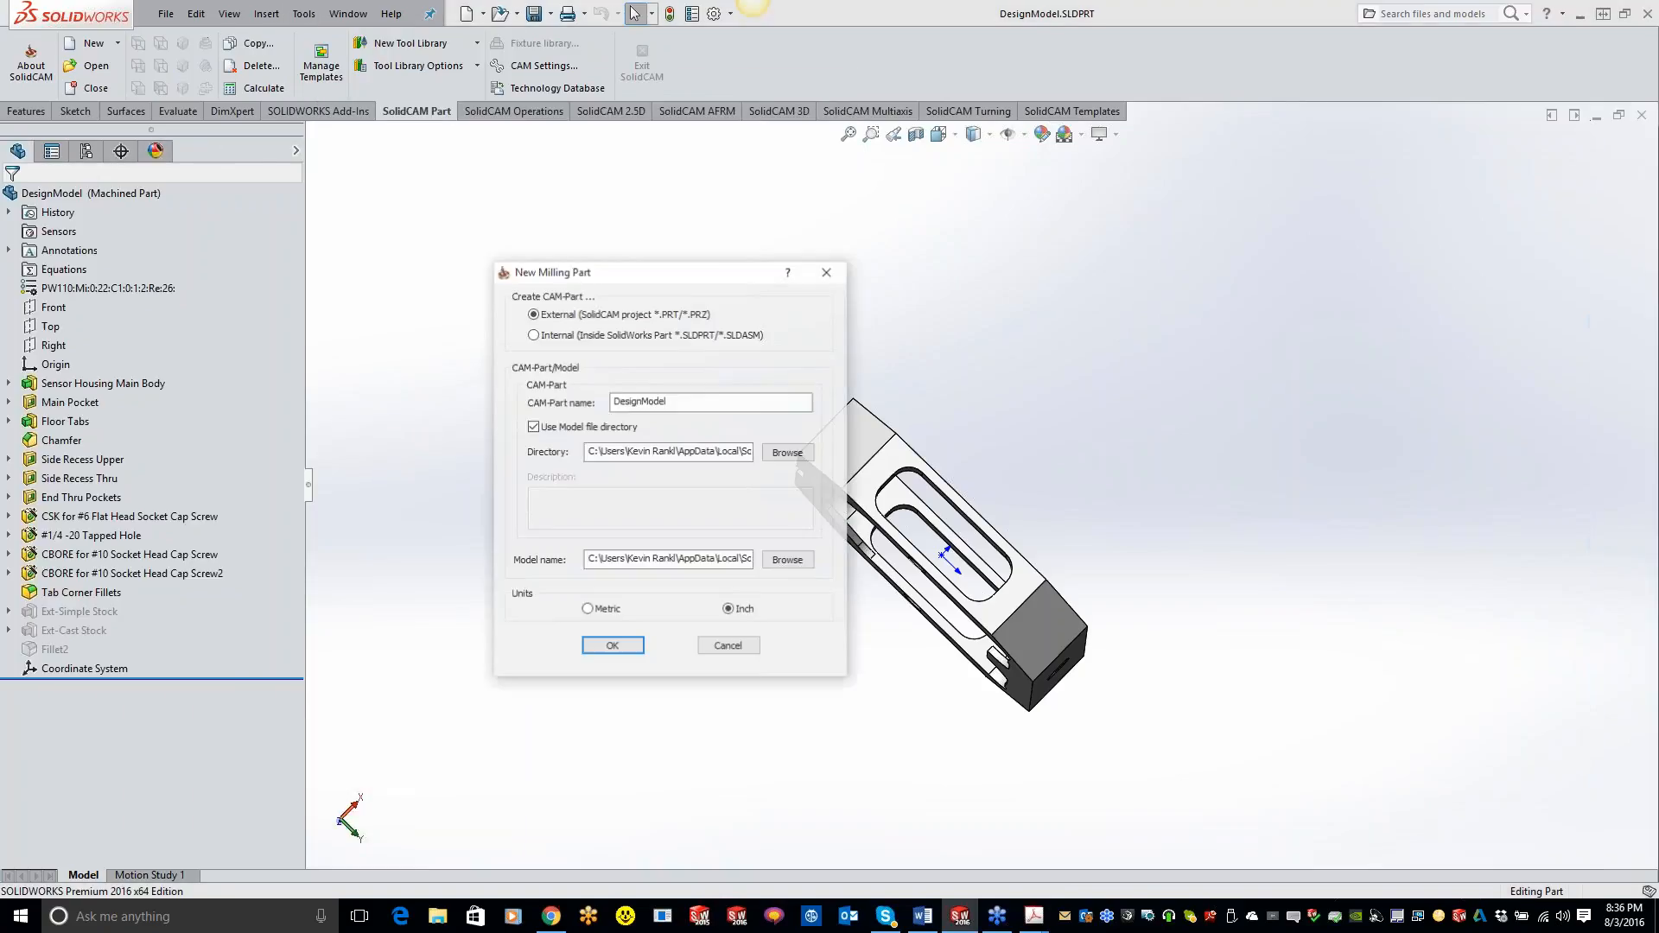
click(610, 647)
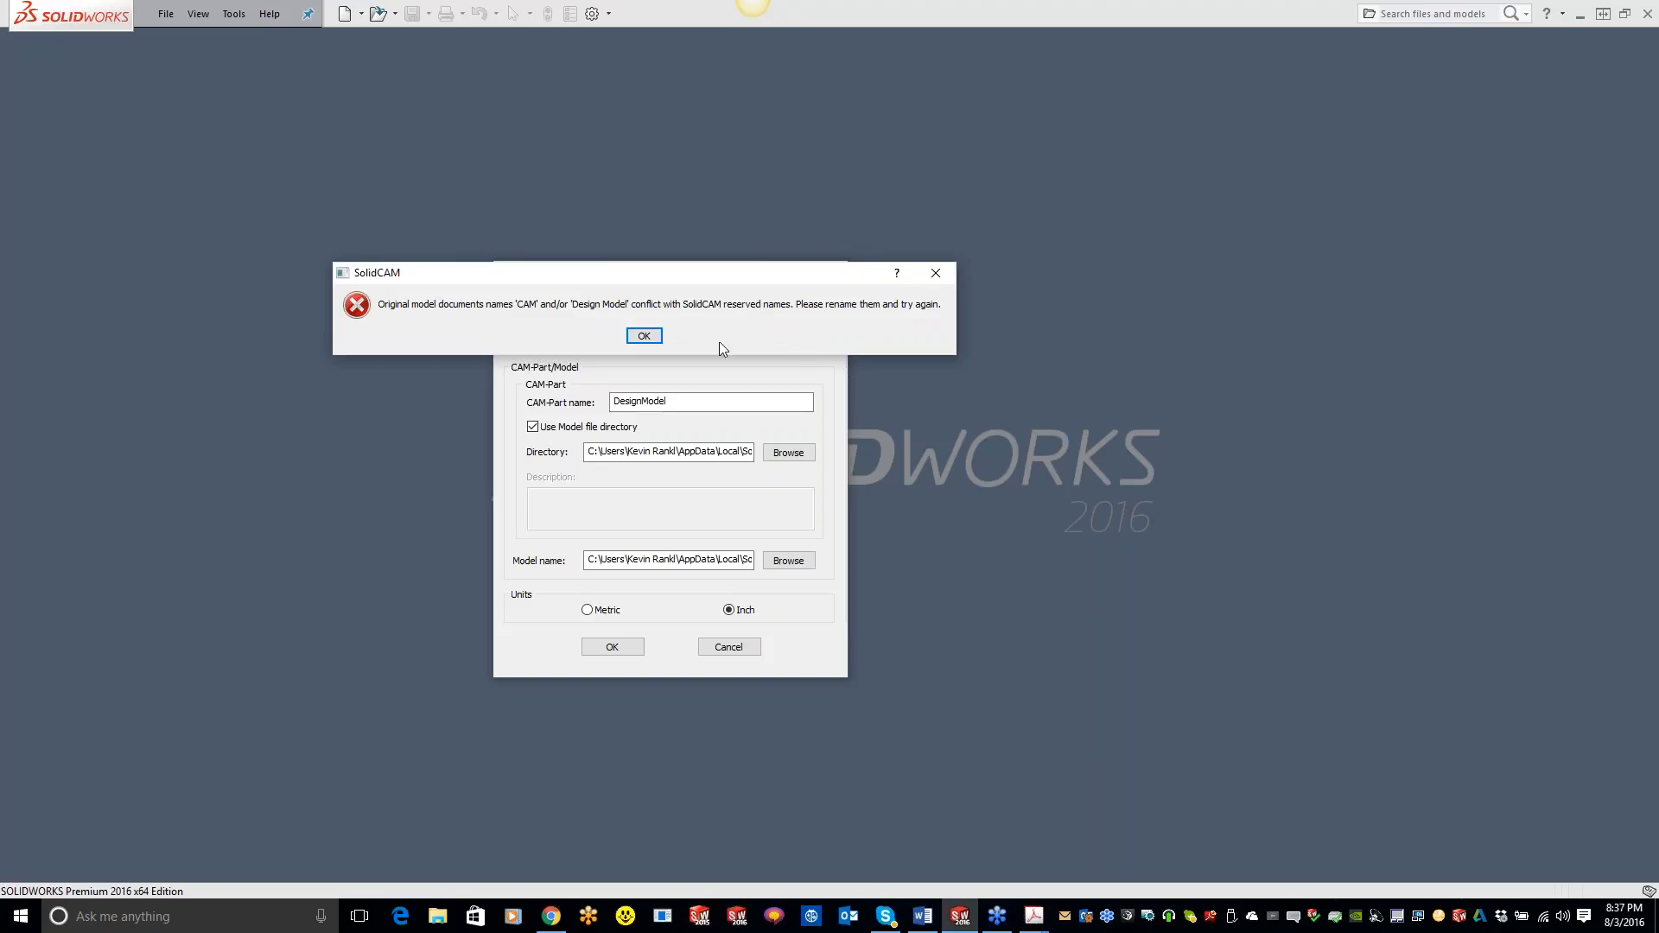
click(644, 335)
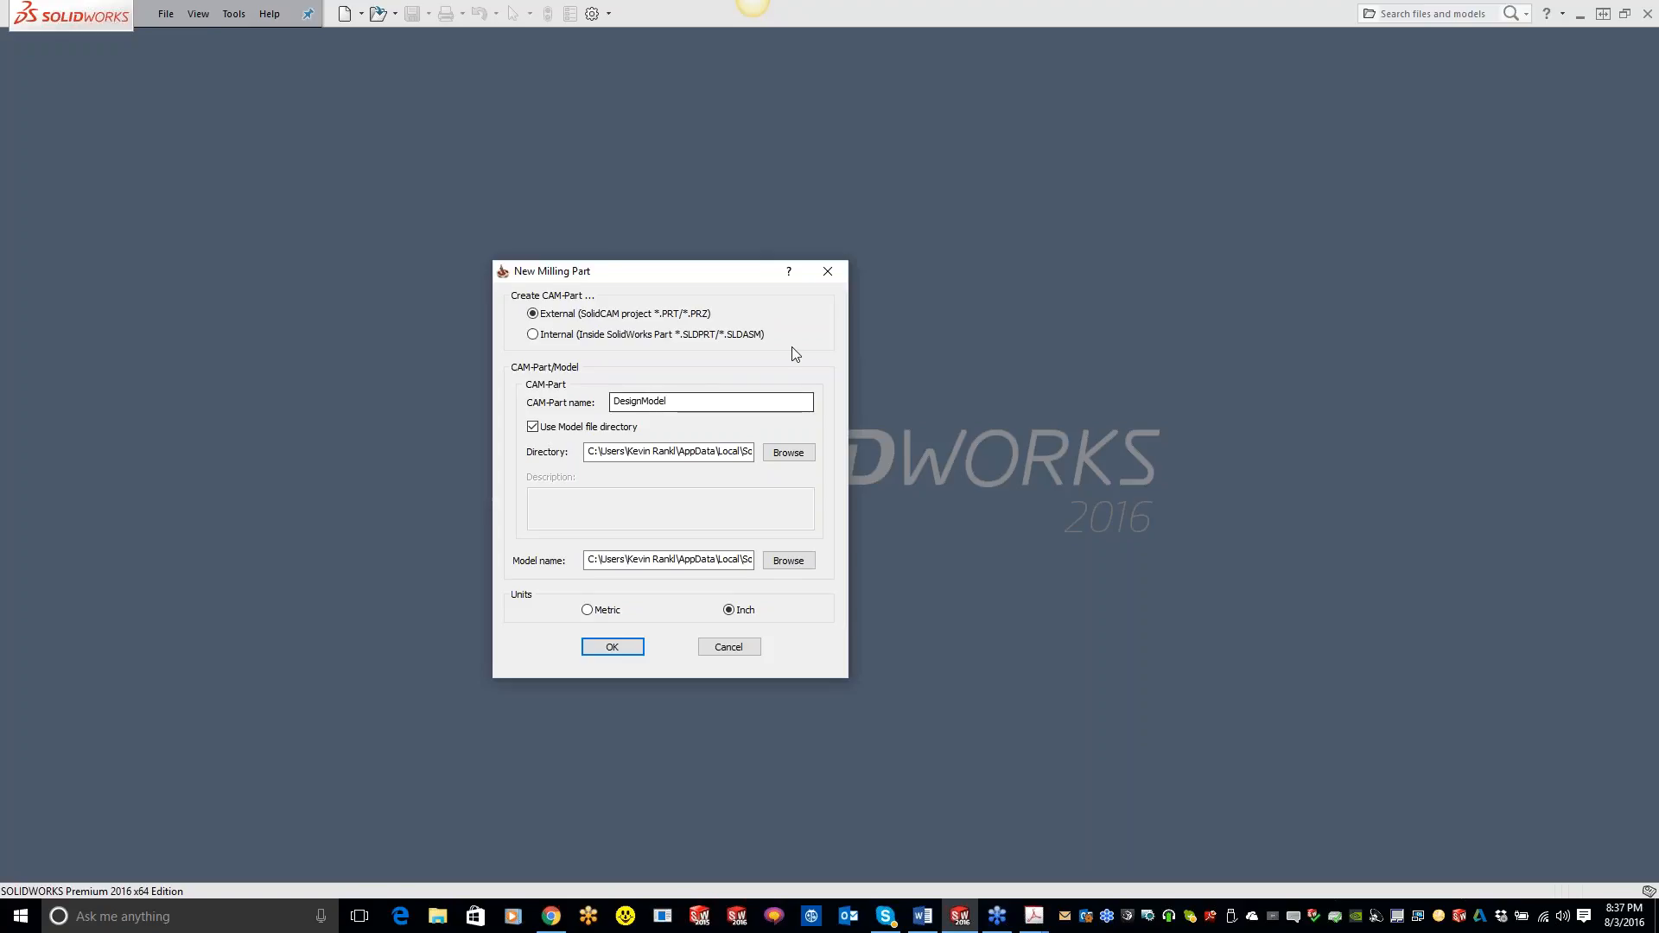
click(827, 271)
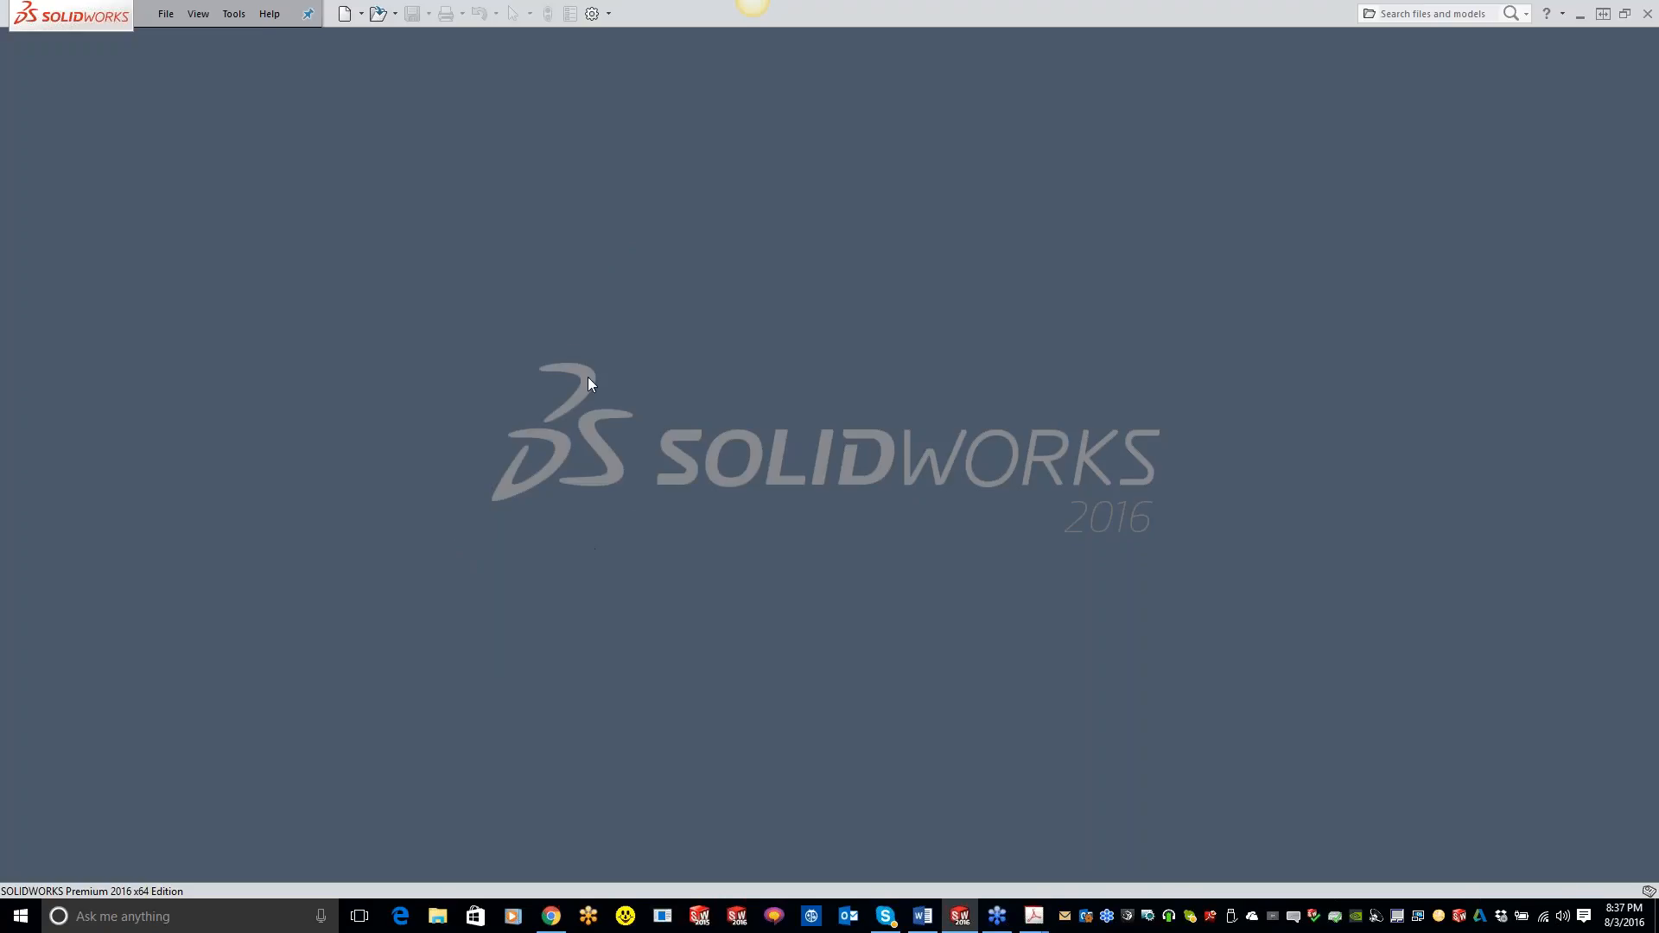
Reopen the SENSOR HOUSING-10 CAM-Part from the recent CAM-Parts.
click(233, 26)
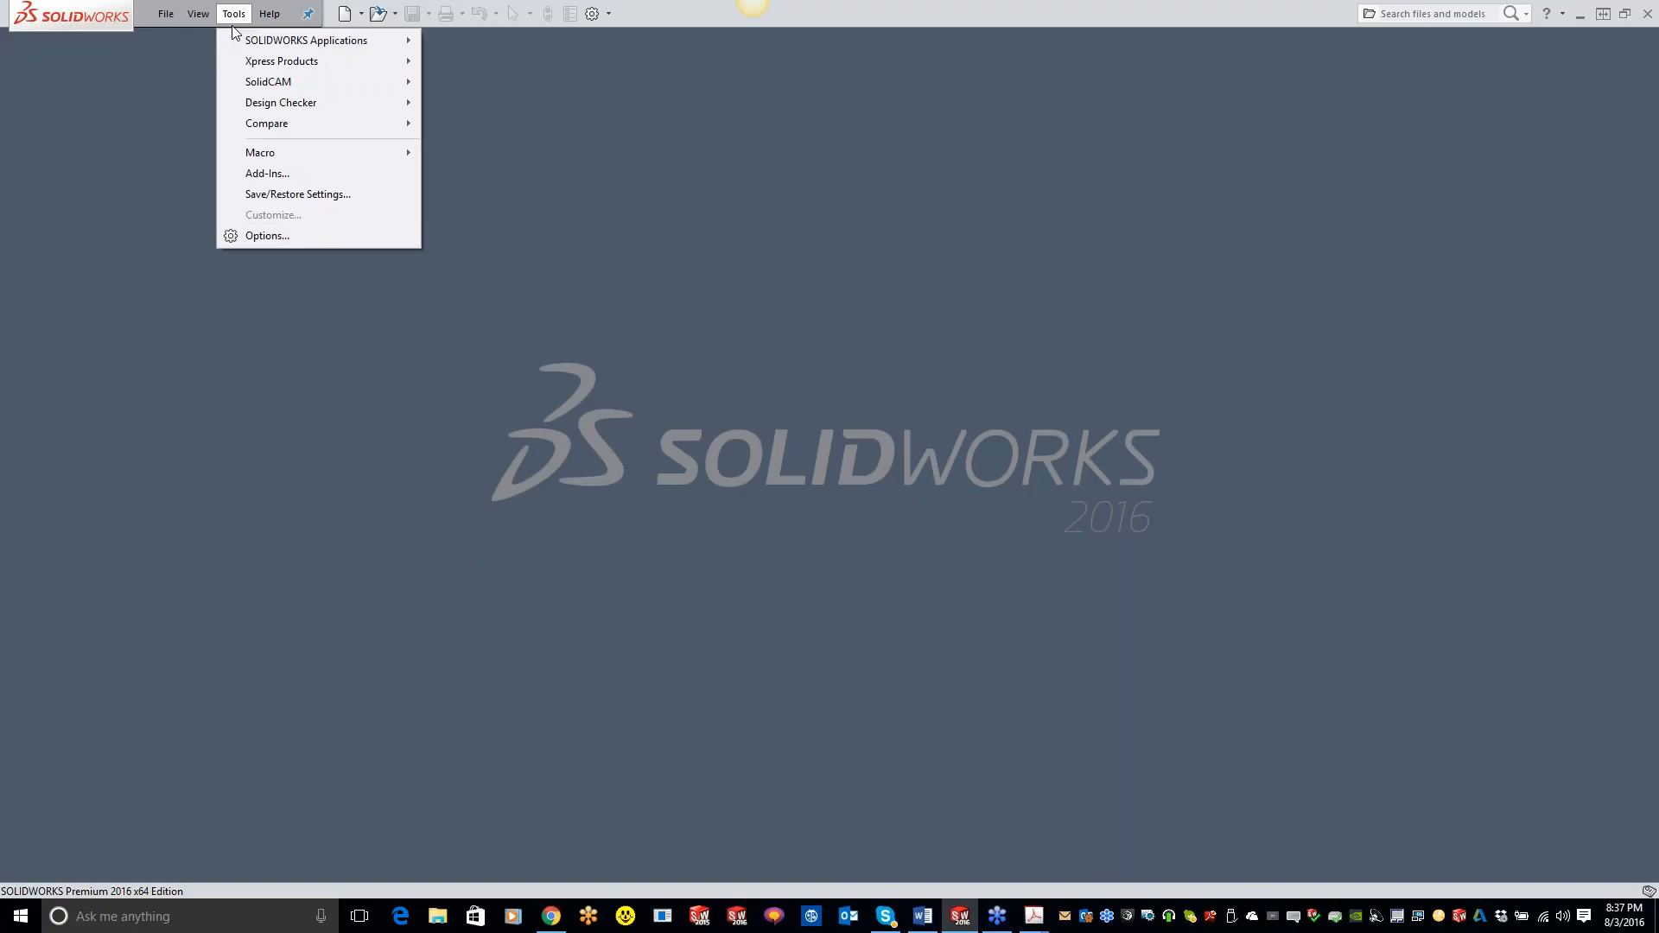
click(748, 361)
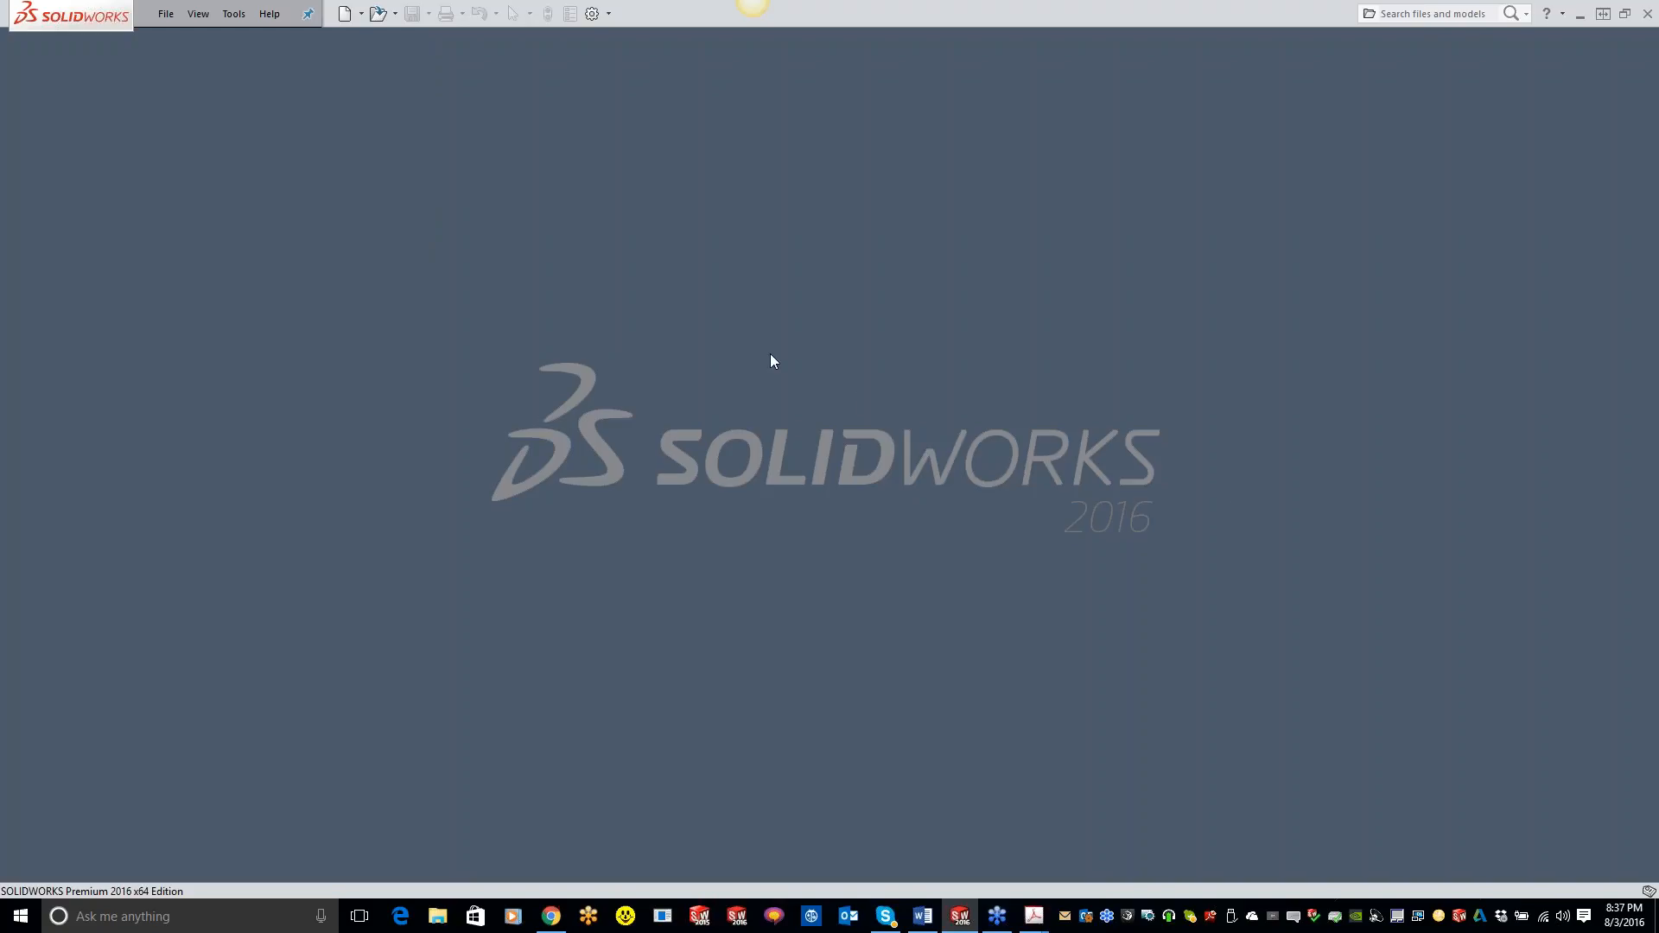
click(234, 14)
mouse_move(281, 86)
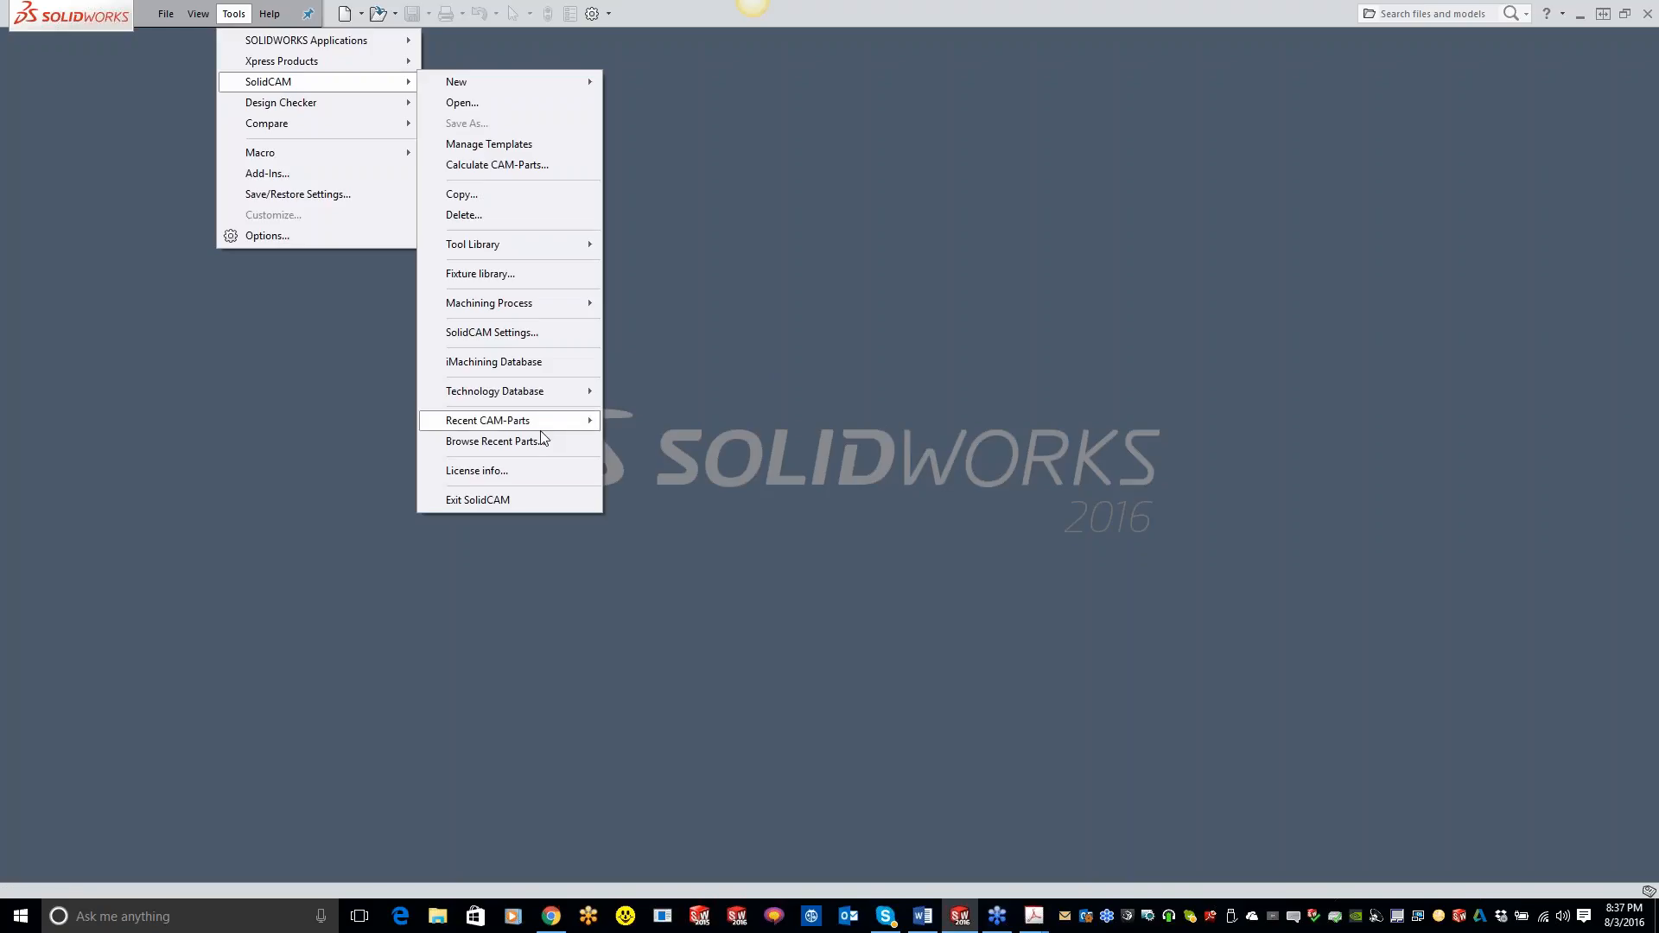
mouse_move(557, 422)
click(657, 421)
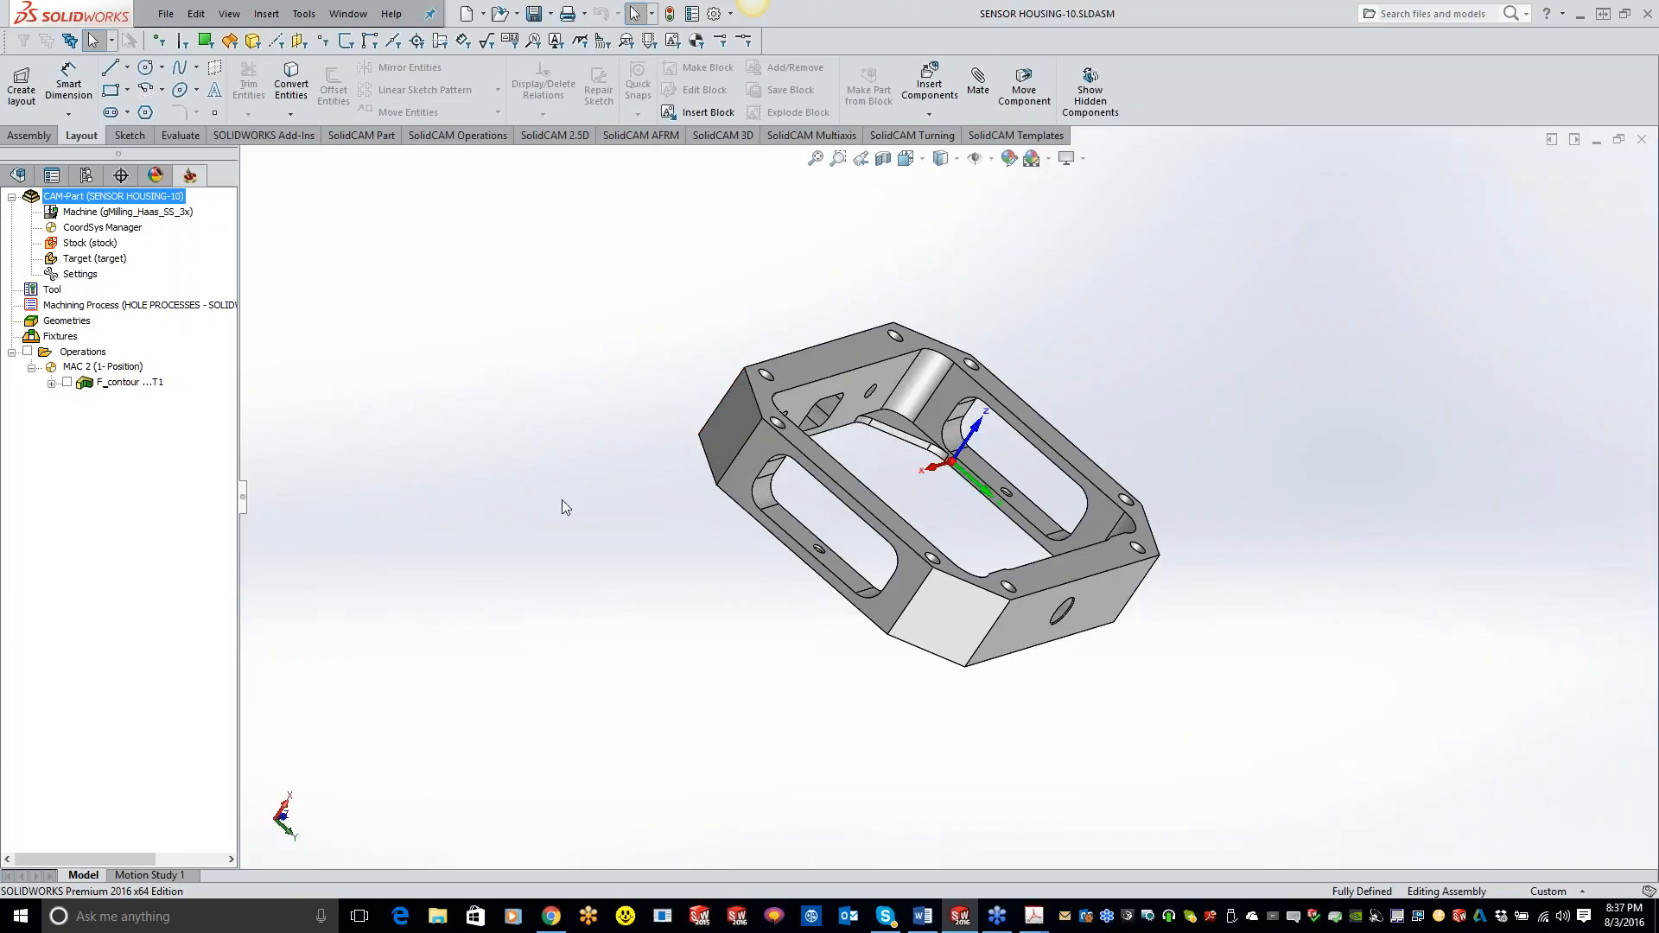
Examine the DesignModel component's feature history and the parent relation of its last #10 socket head cap screw counterbore.
middle_drag(574, 389, 453, 473)
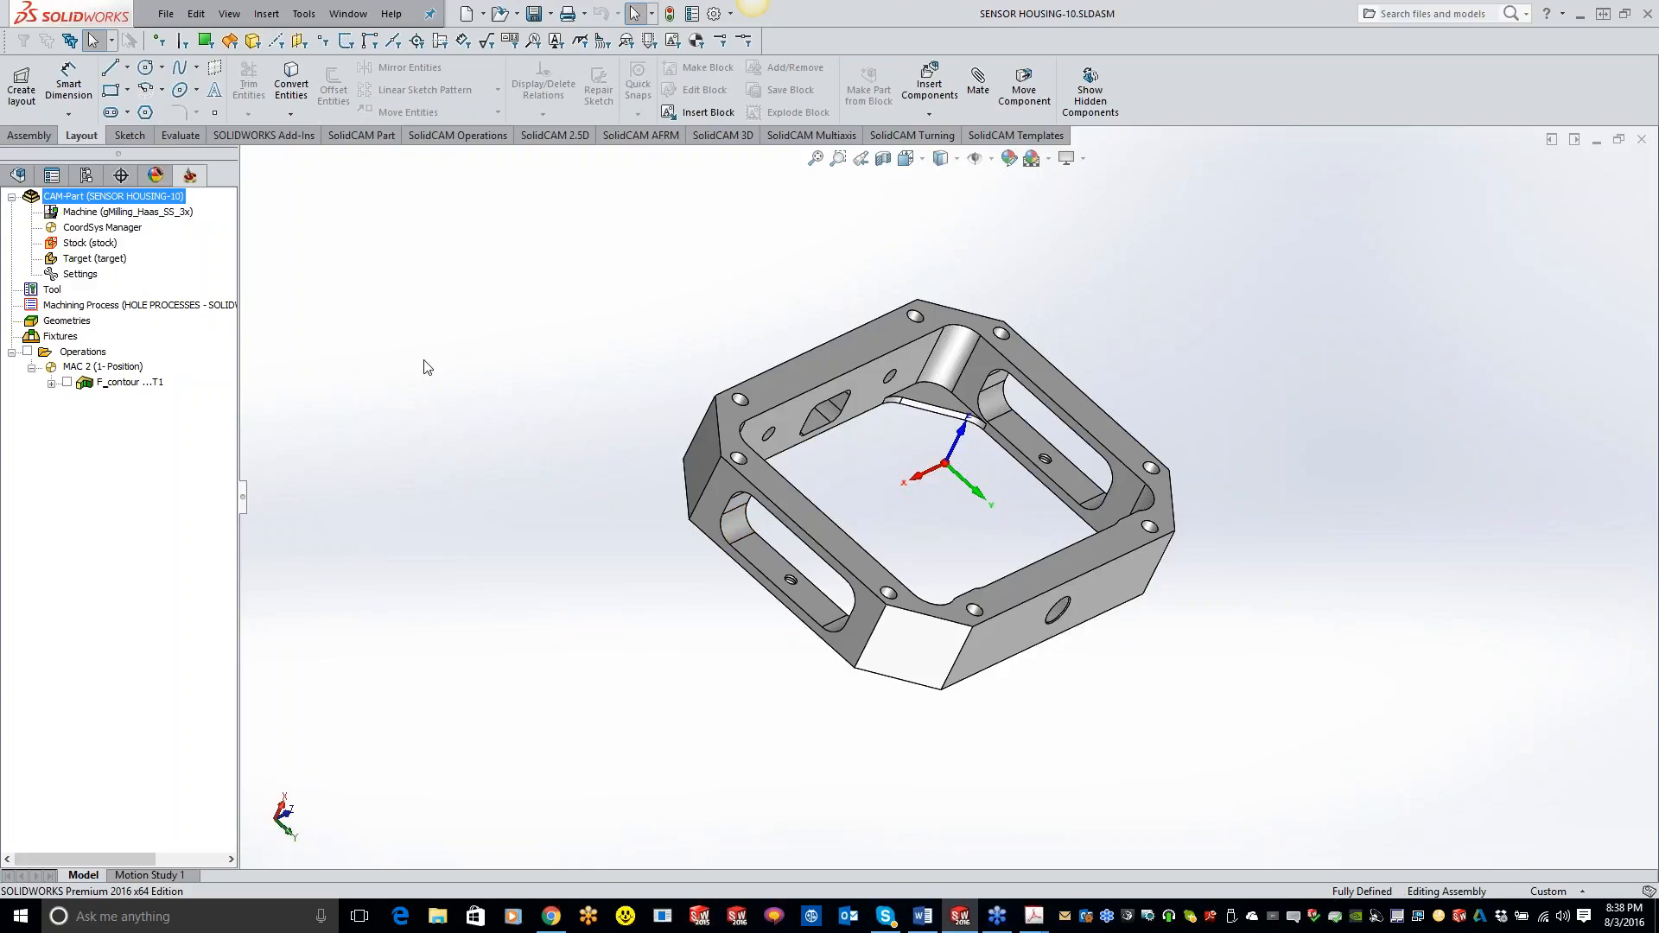
click(27, 180)
click(9, 389)
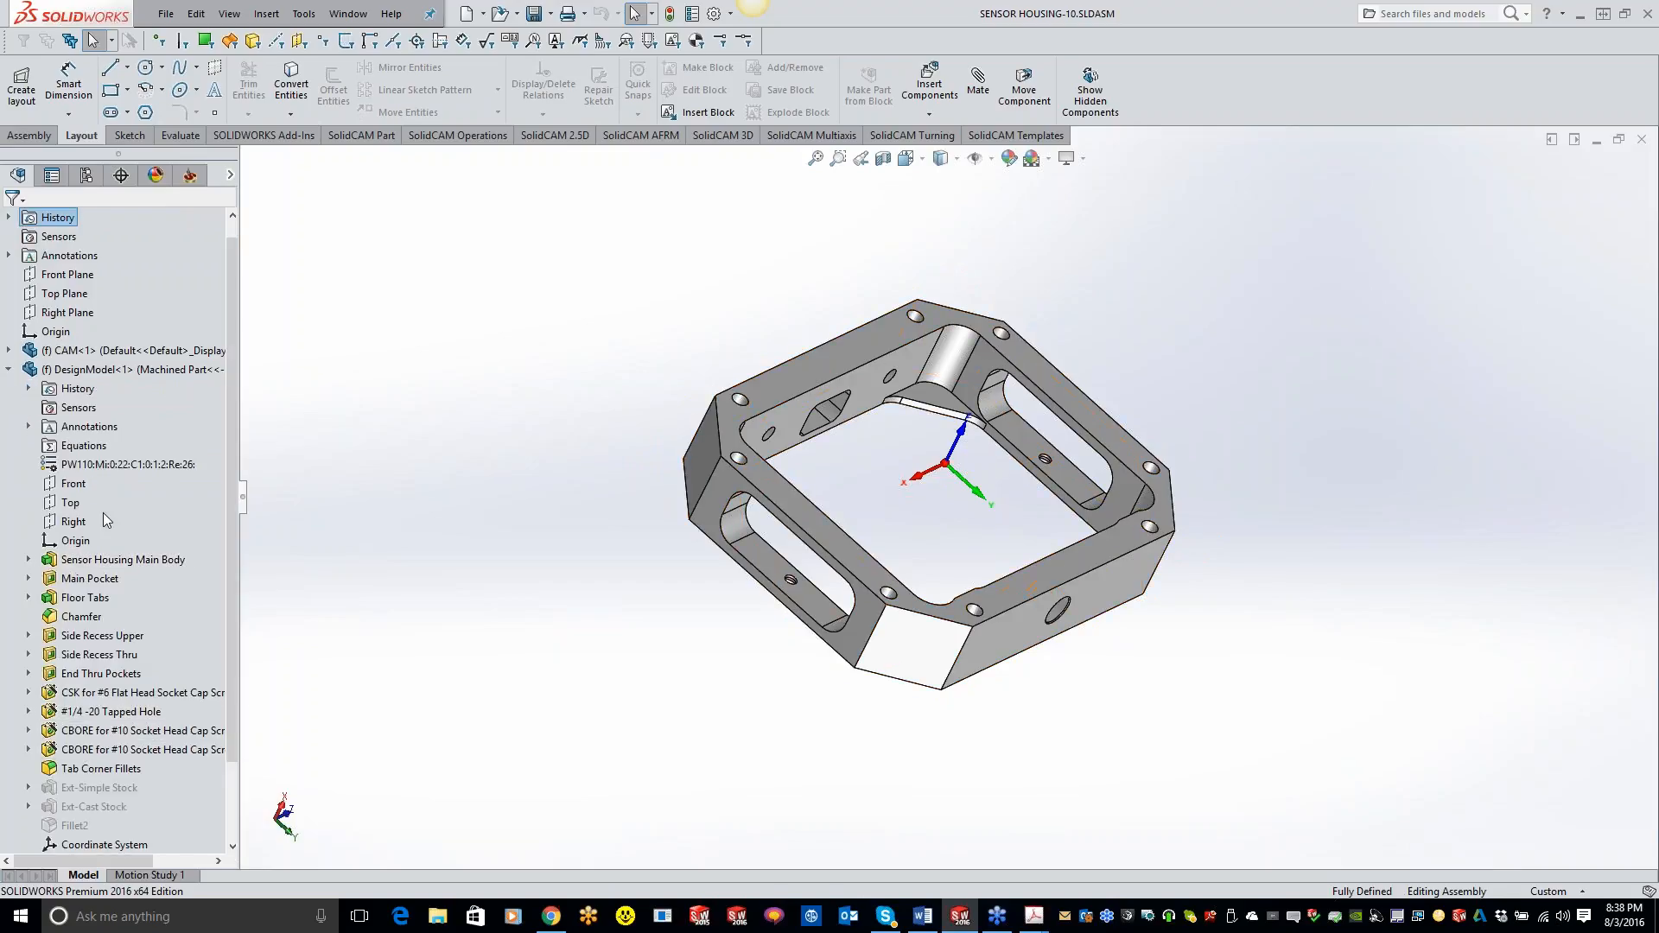
click(103, 748)
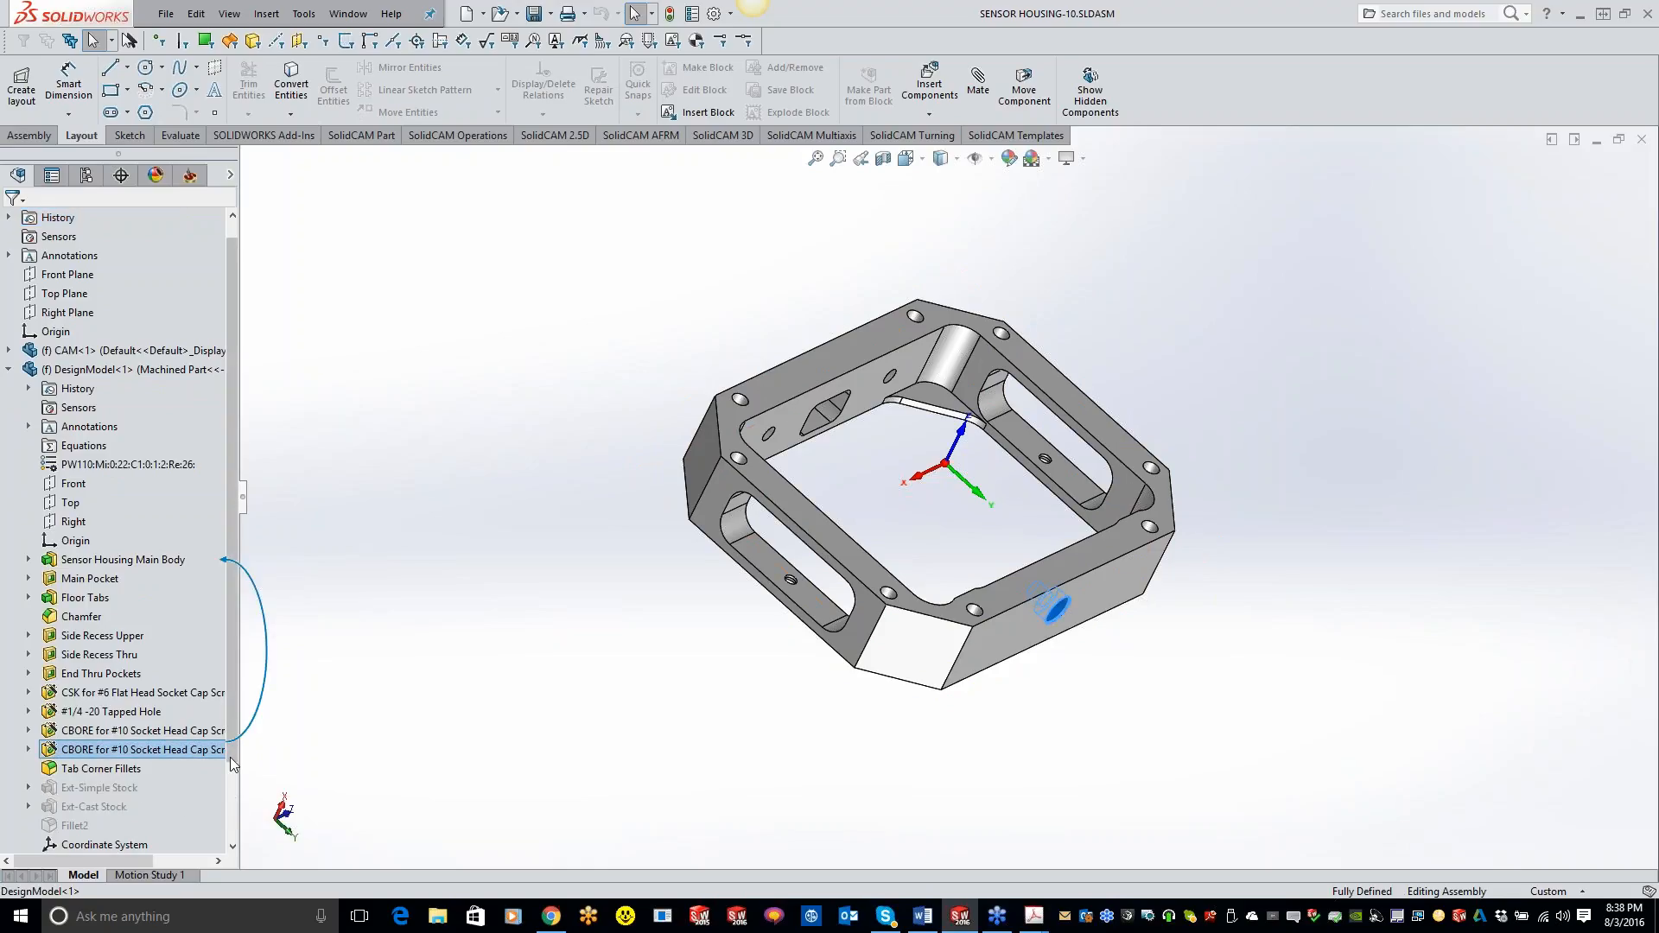
scroll(234, 792, down, 2)
scroll(233, 791, down, 2)
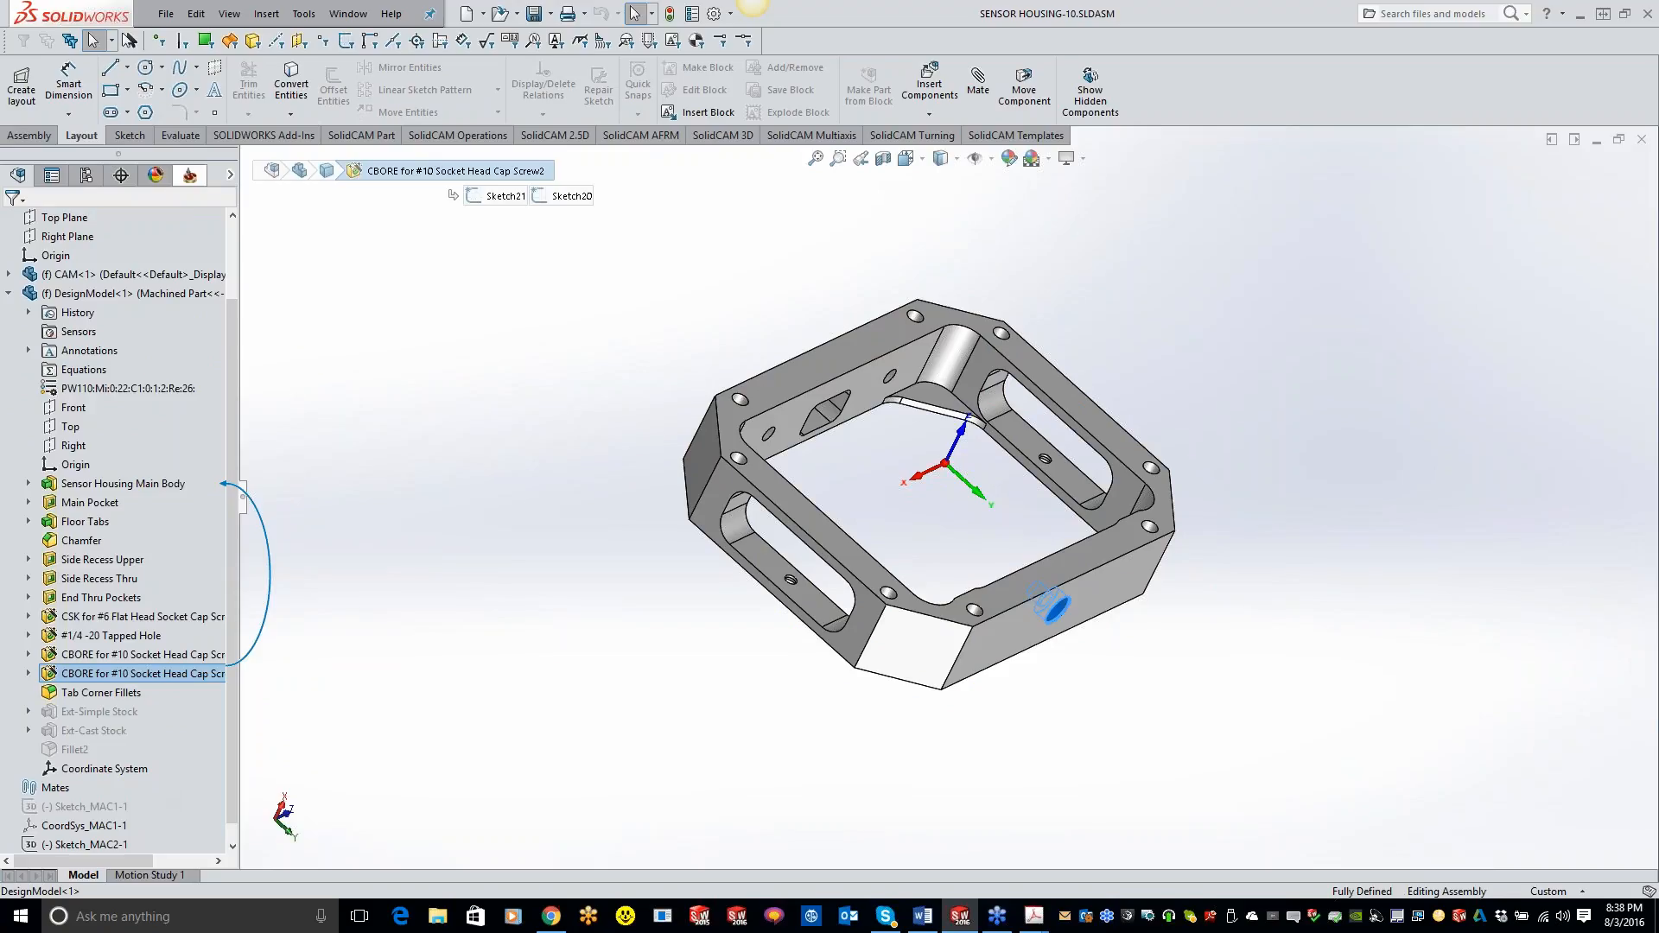
Duplicate the F_contour operation sixteen times under MAC 2 and calculate all operations.
click(189, 174)
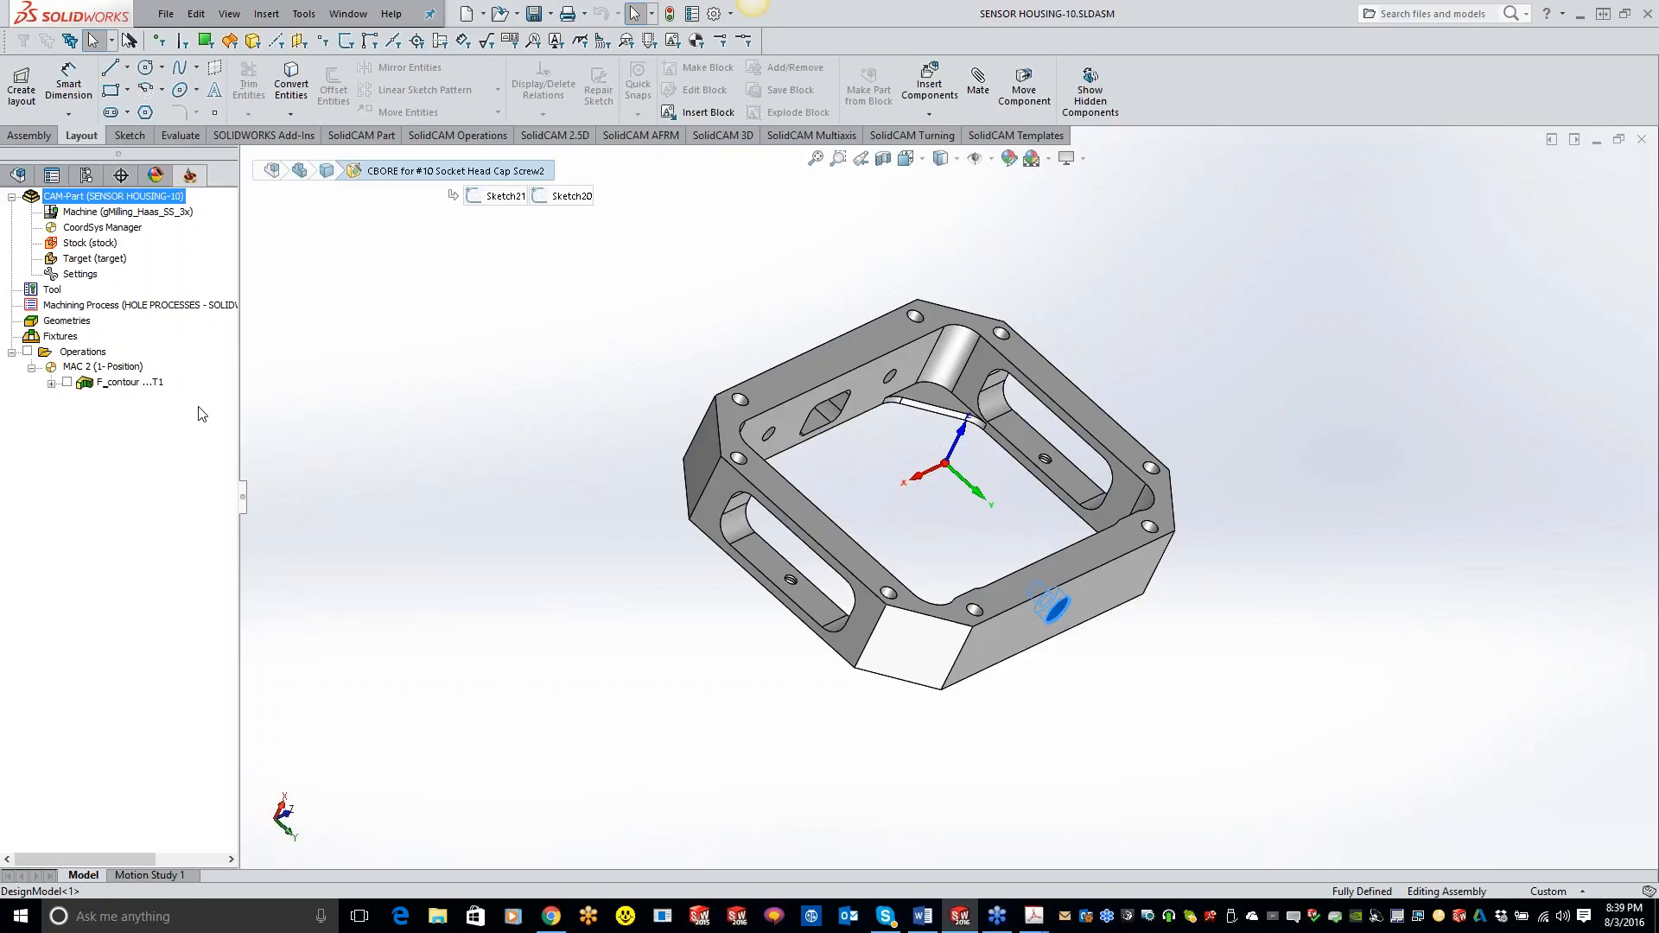
click(127, 384)
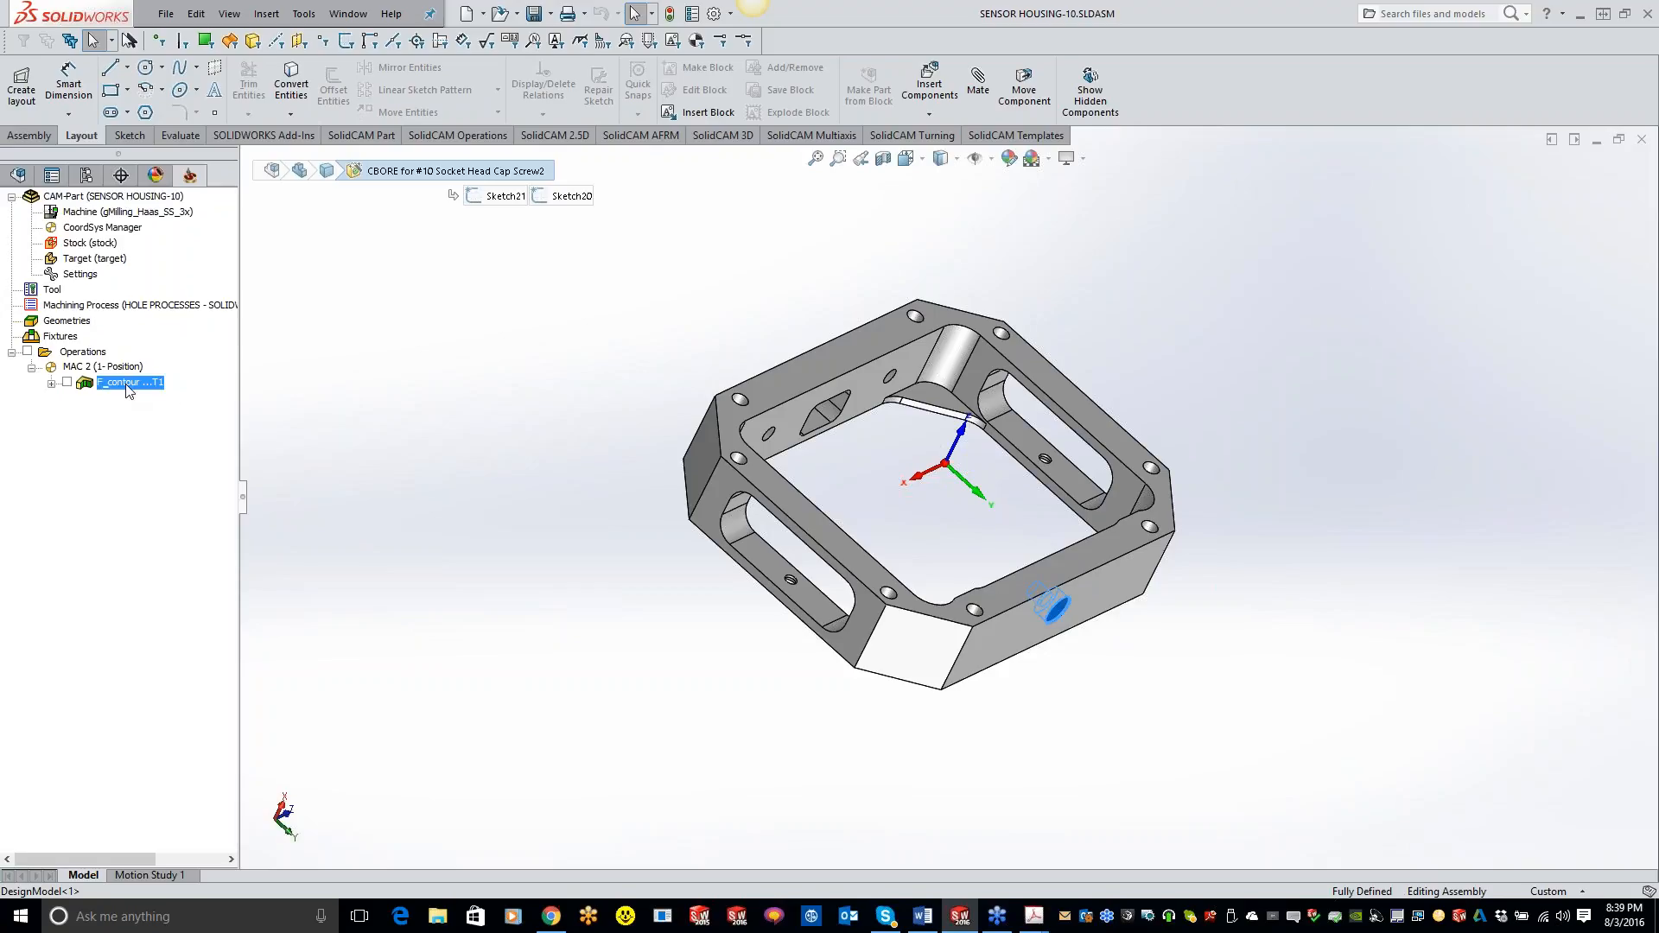
key(ctrl+v)
key(ctrl+v)
key(ctrl+v)
key(ctrl+v)
key(ctrl+v)
key(ctrl+v)
key(ctrl+v)
key(ctrl+v)
key(ctrl+v)
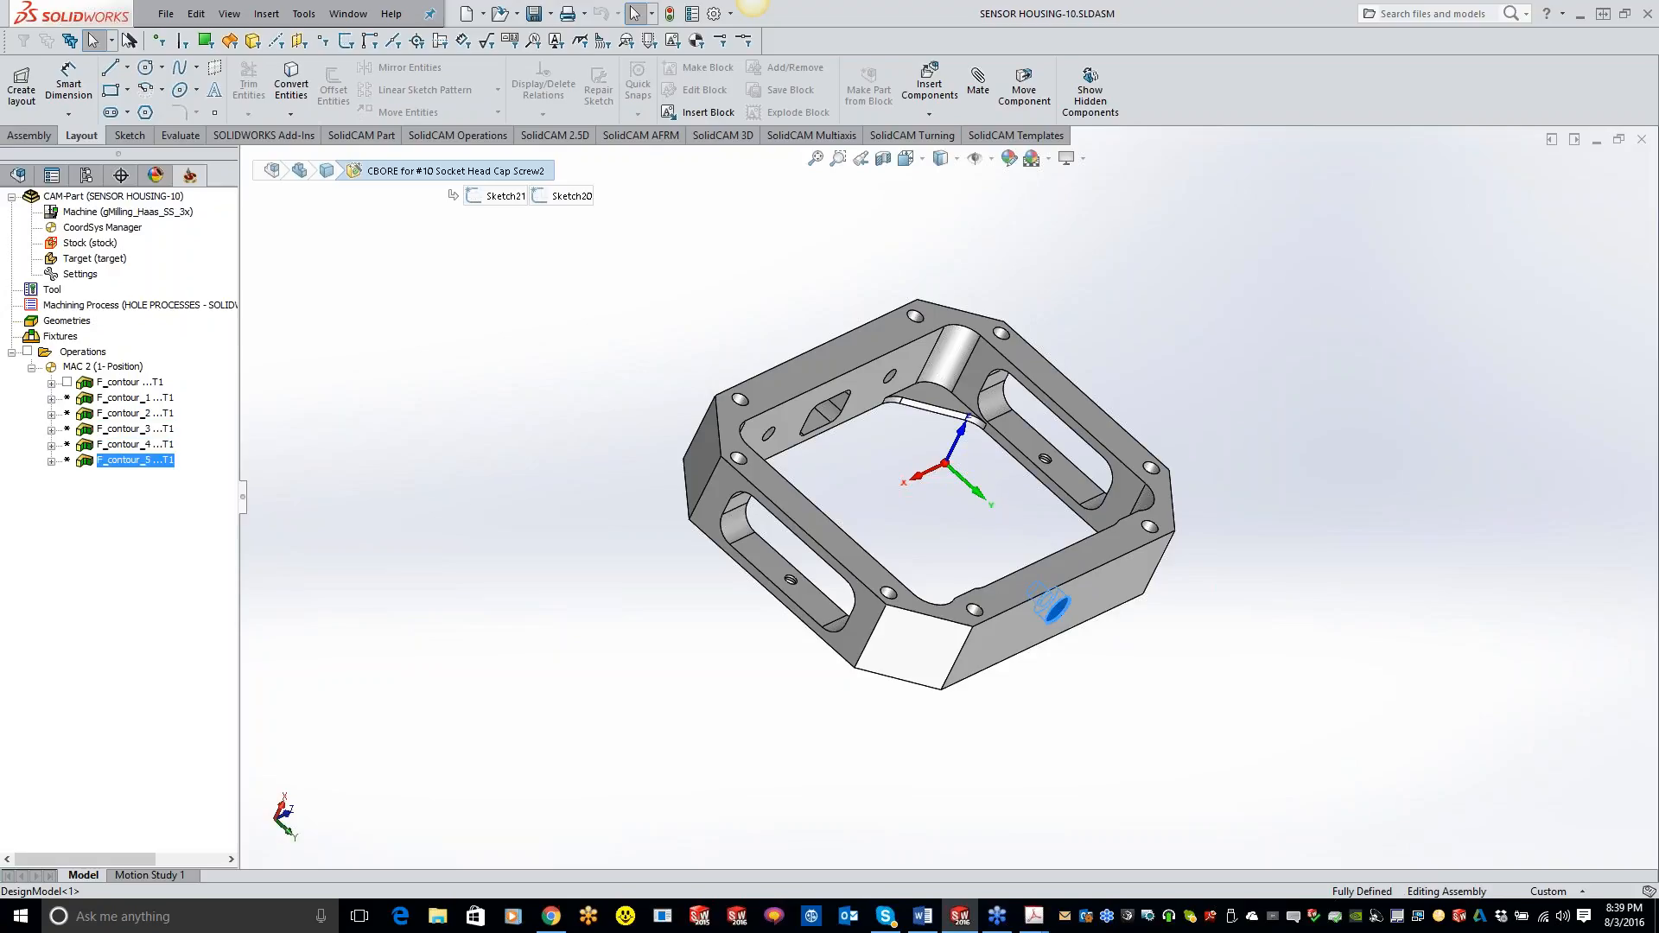
key(ctrl+v)
key(ctrl+v)
key(ctrl+v)
key(ctrl+v)
key(ctrl+v)
key(ctrl+v)
key(ctrl+v)
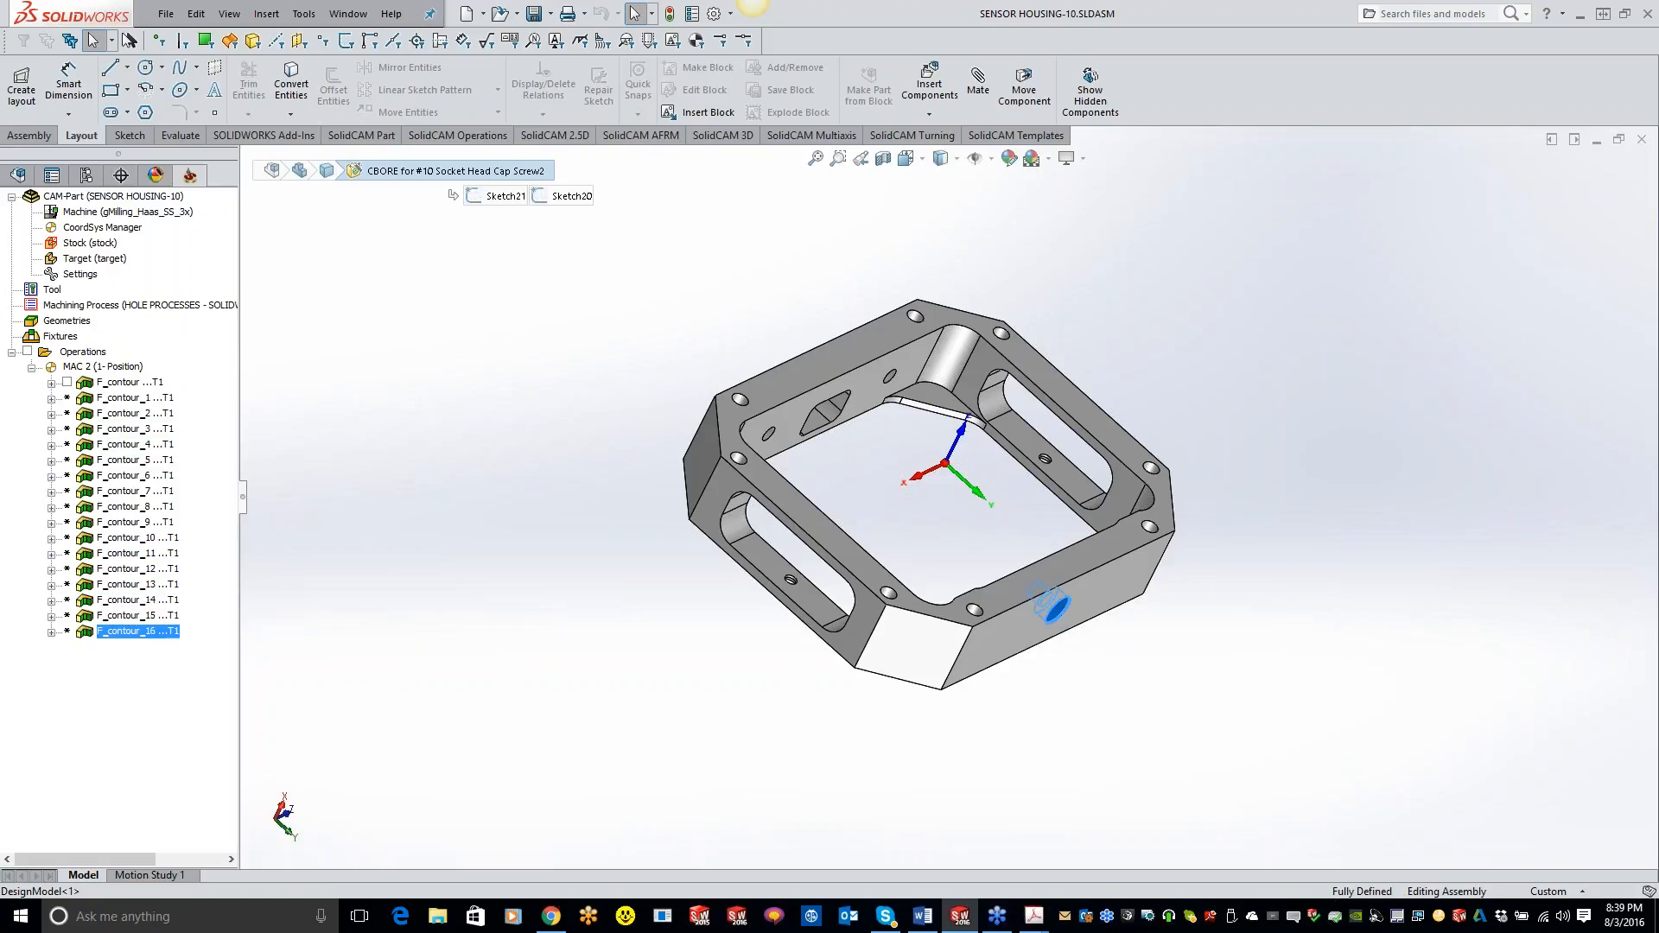
right_click(90, 353)
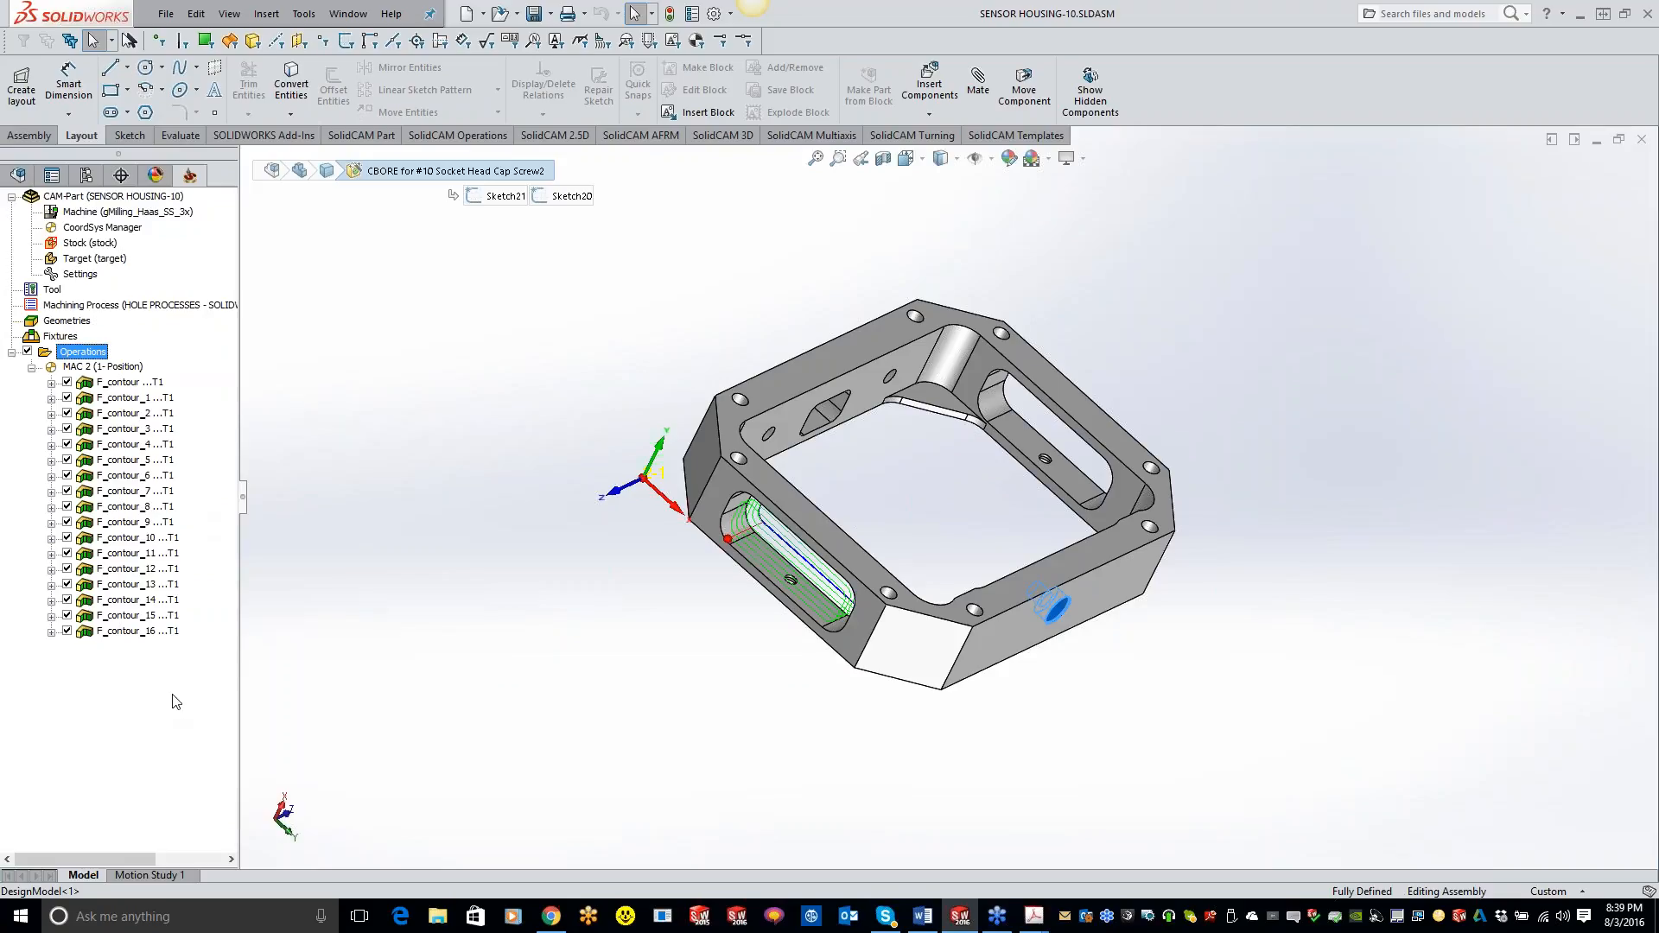
Suppress all contour operations from F_contour through F_contour_16.
click(127, 387)
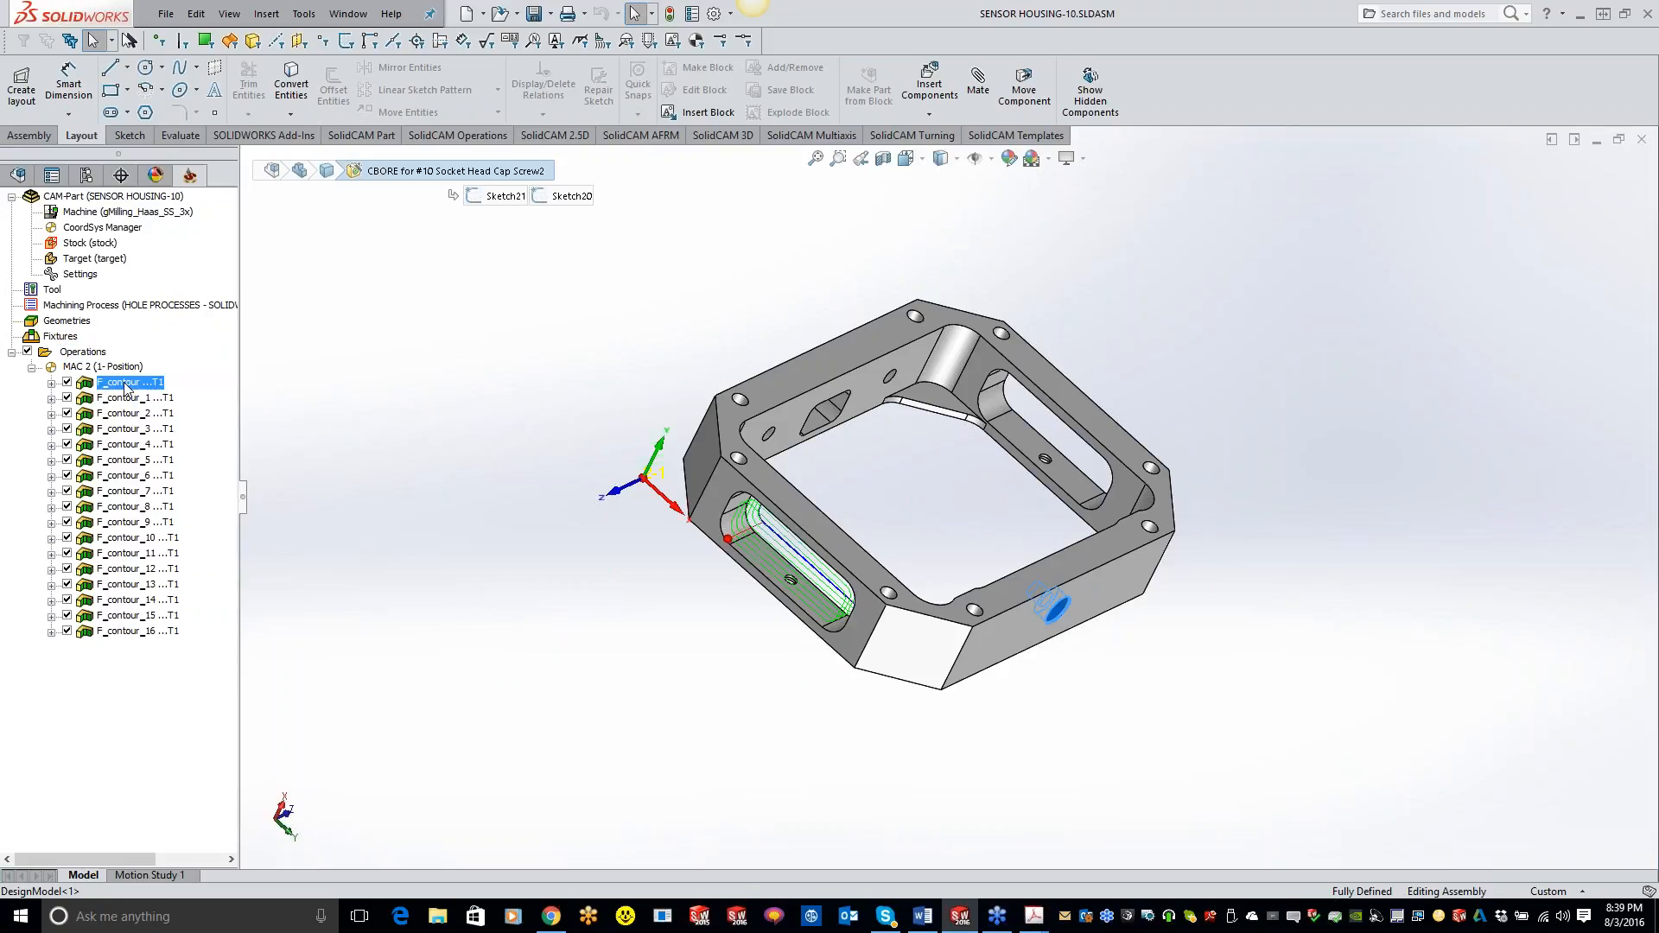
shift+click(132, 634)
right_click(129, 608)
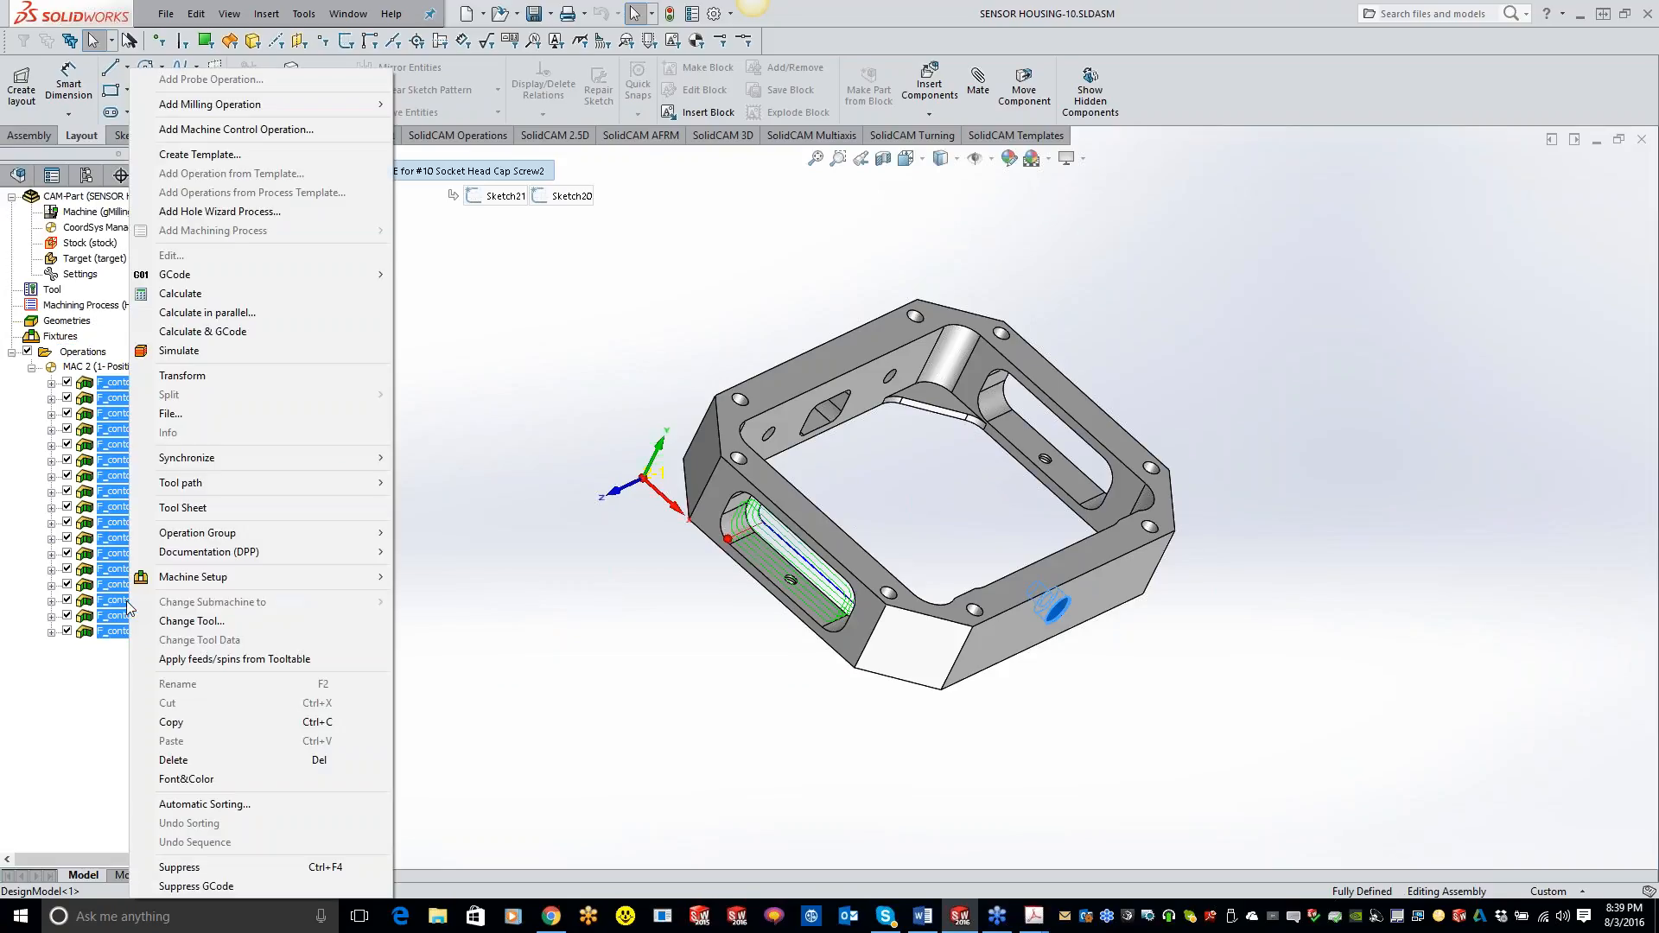
click(270, 864)
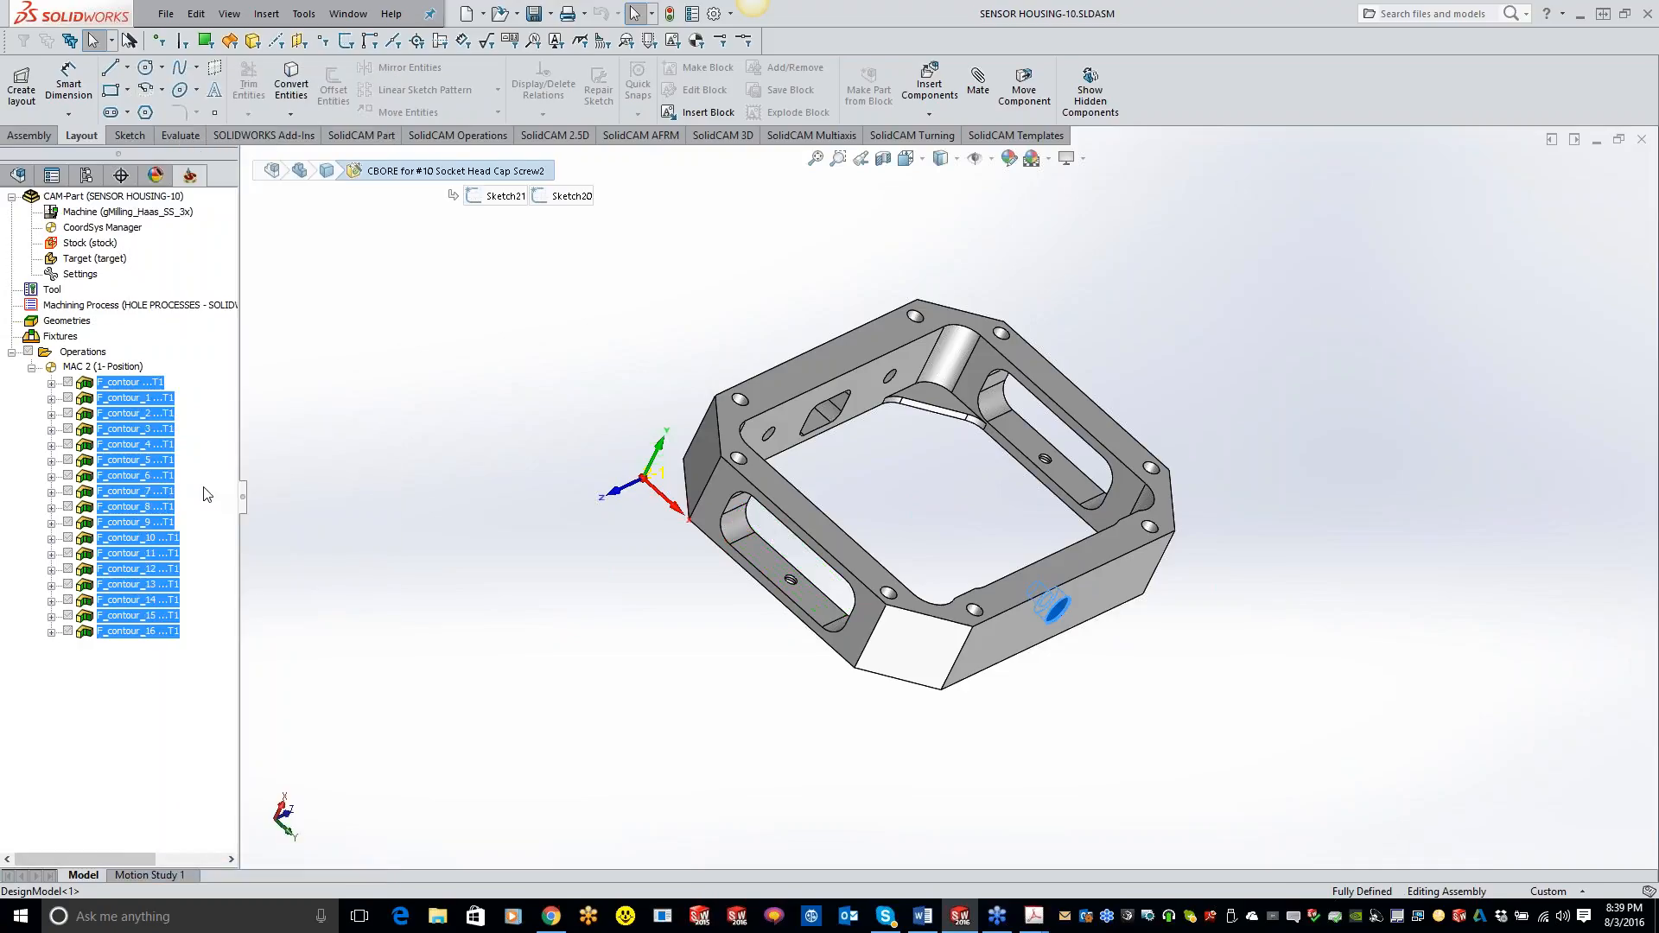
Unsuppress the F_contour and F_contour_1 operations, leaving the other copies suppressed.
click(151, 384)
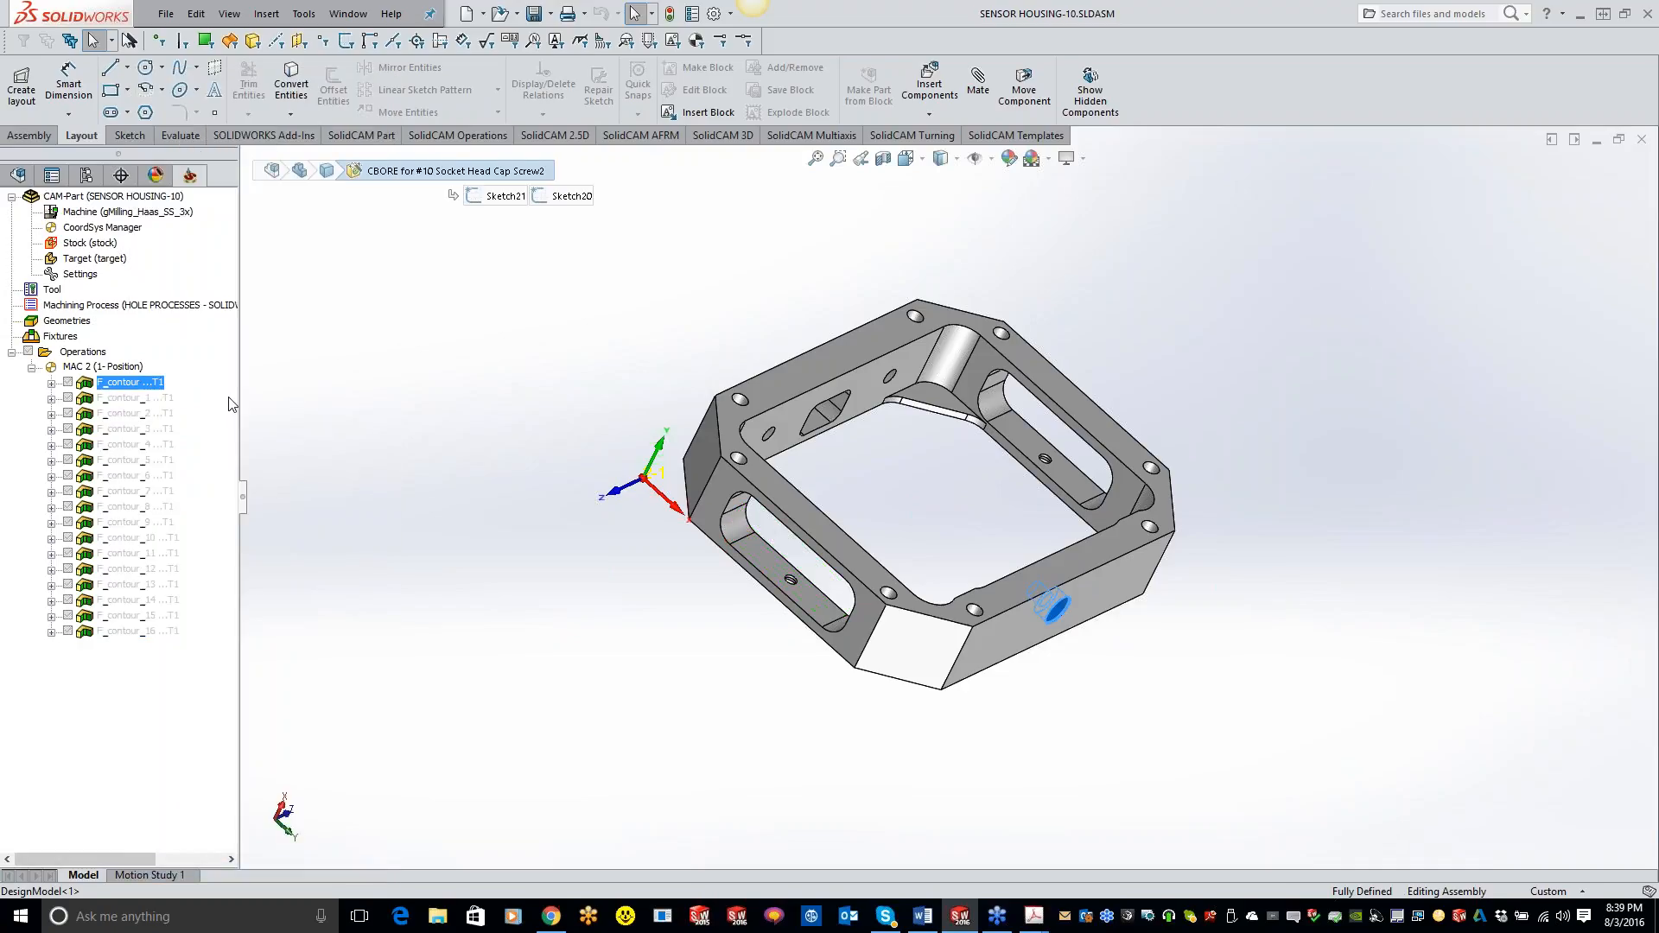
right_click(135, 389)
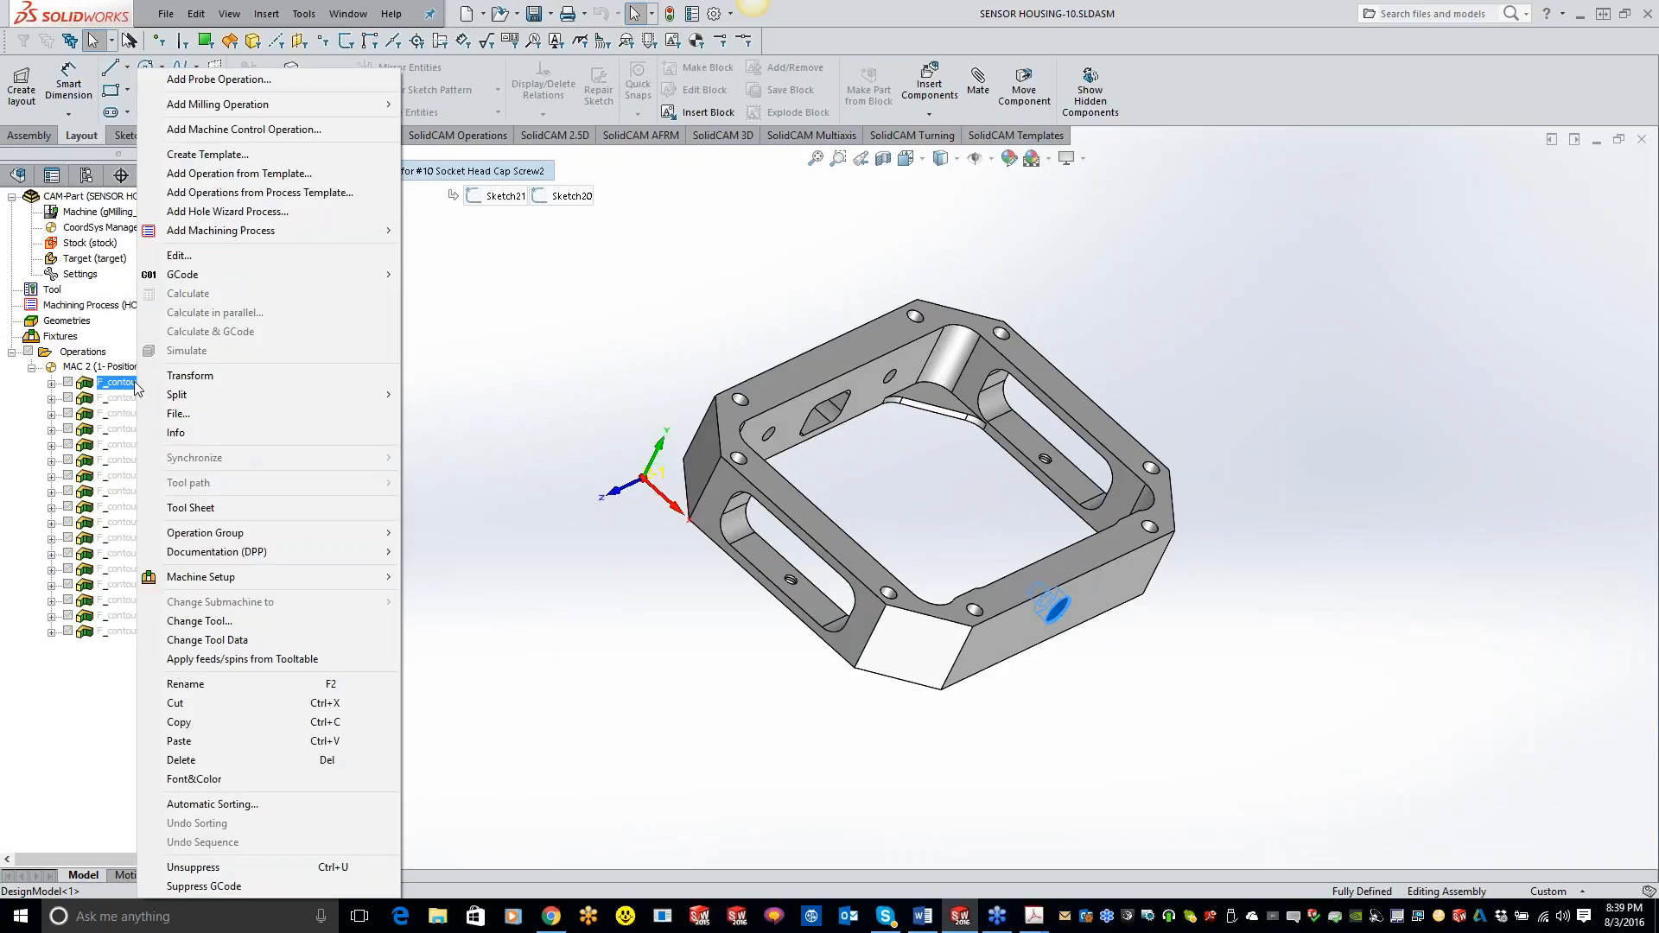
click(195, 867)
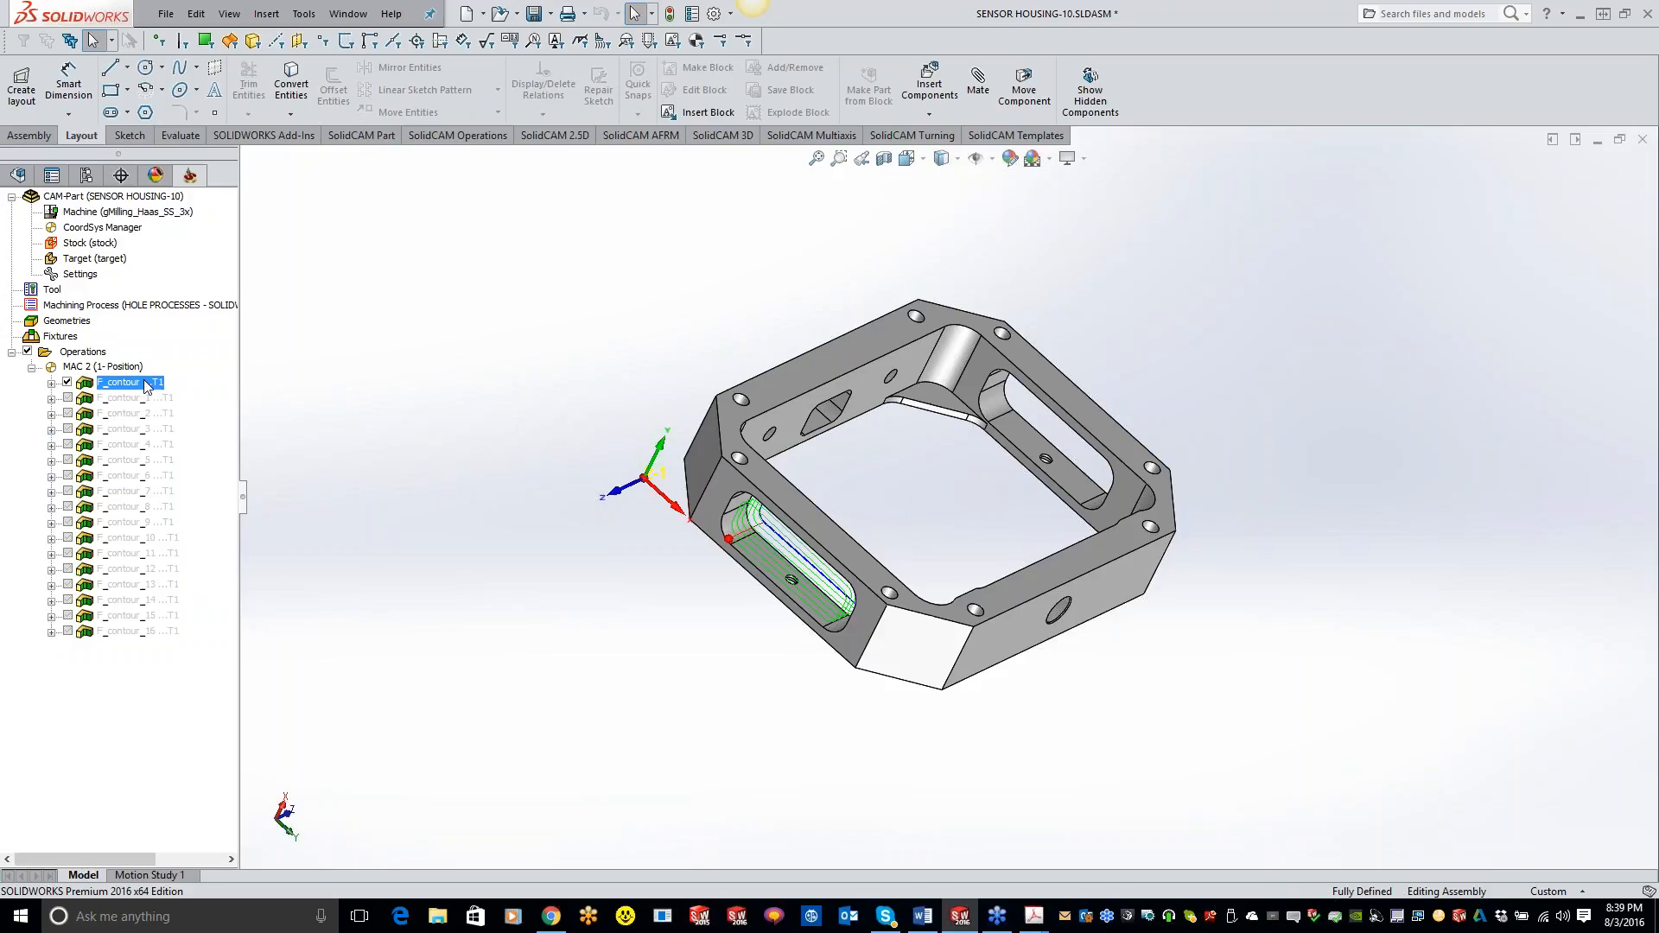
click(140, 403)
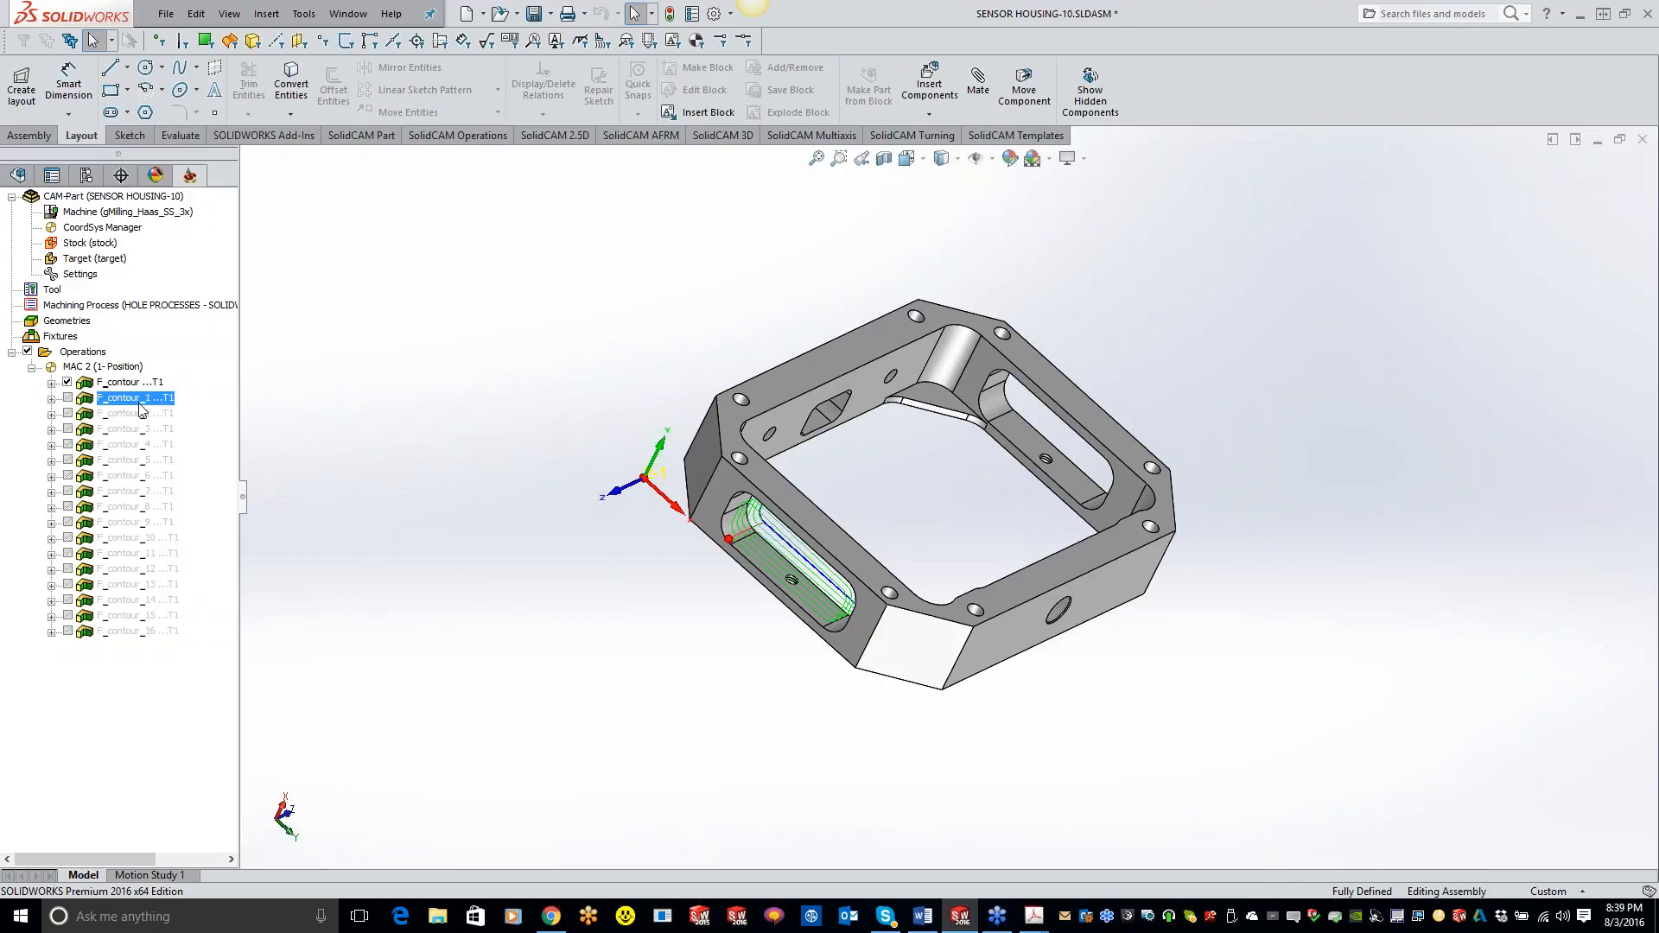
right_click(141, 408)
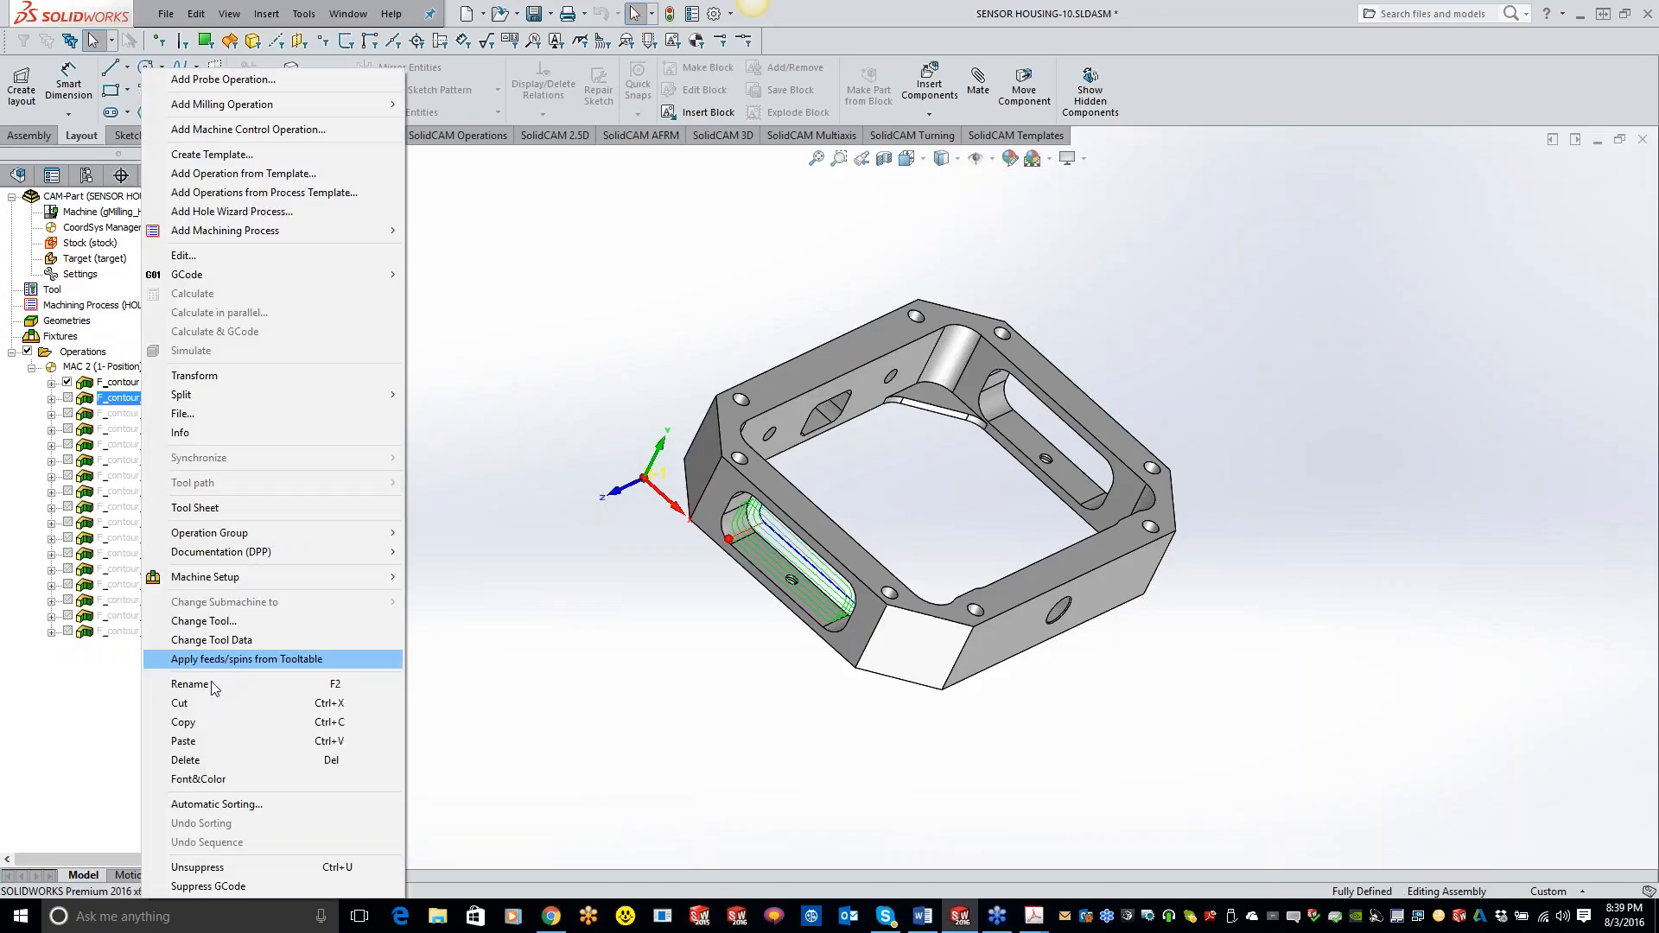
click(222, 869)
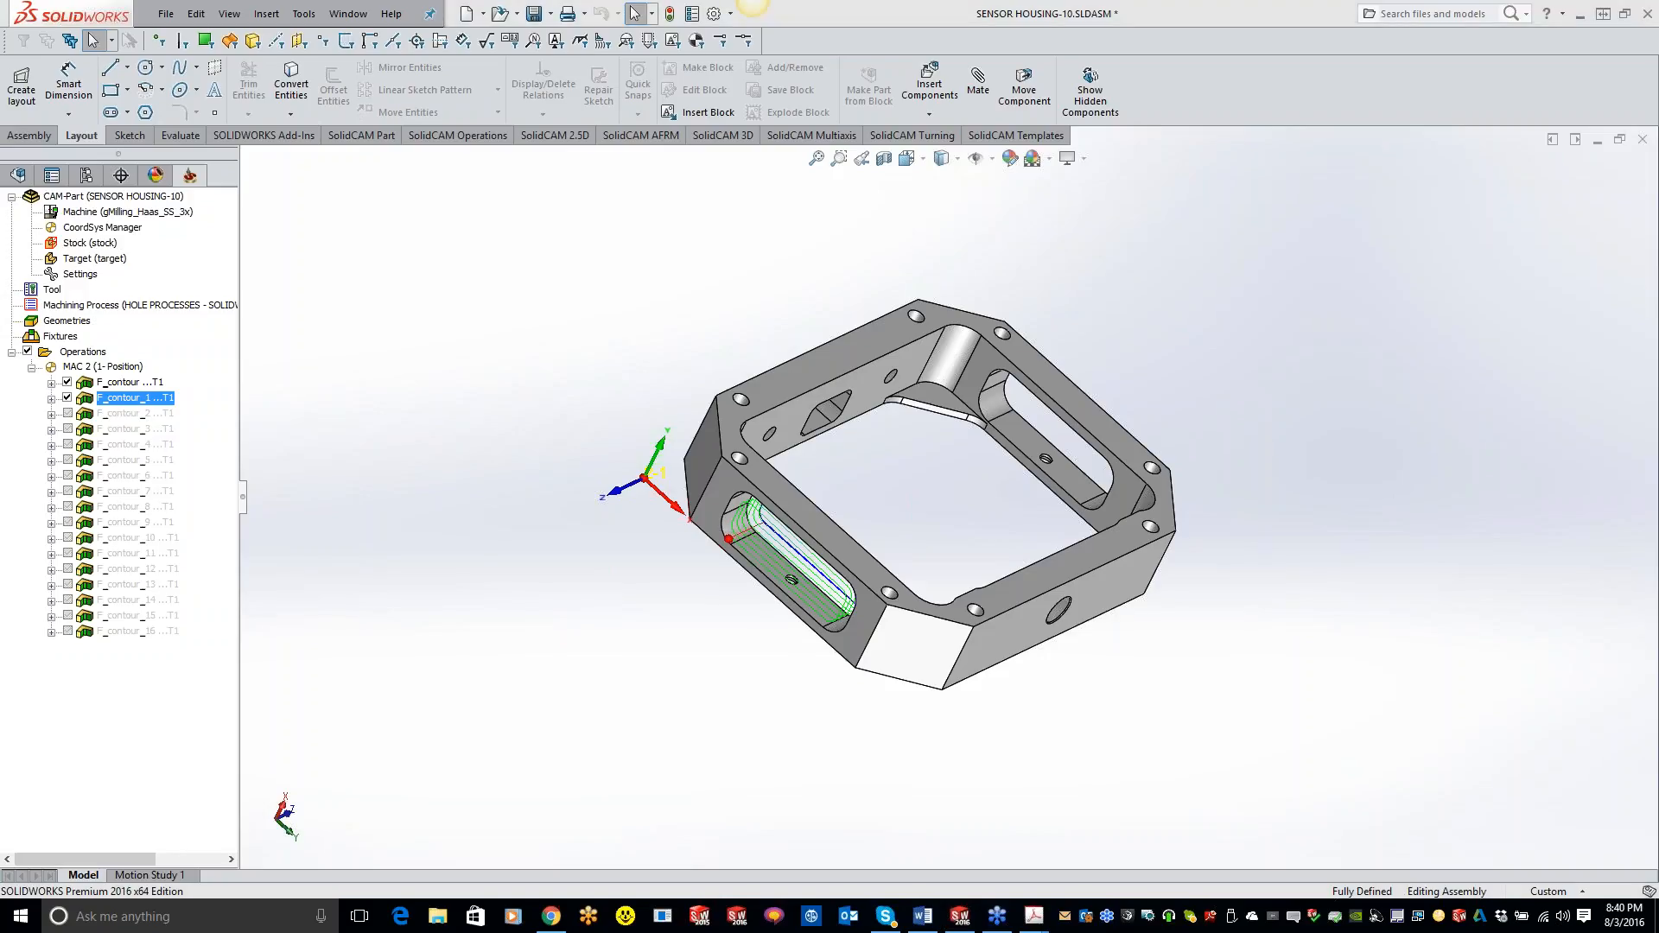
click(1581, 14)
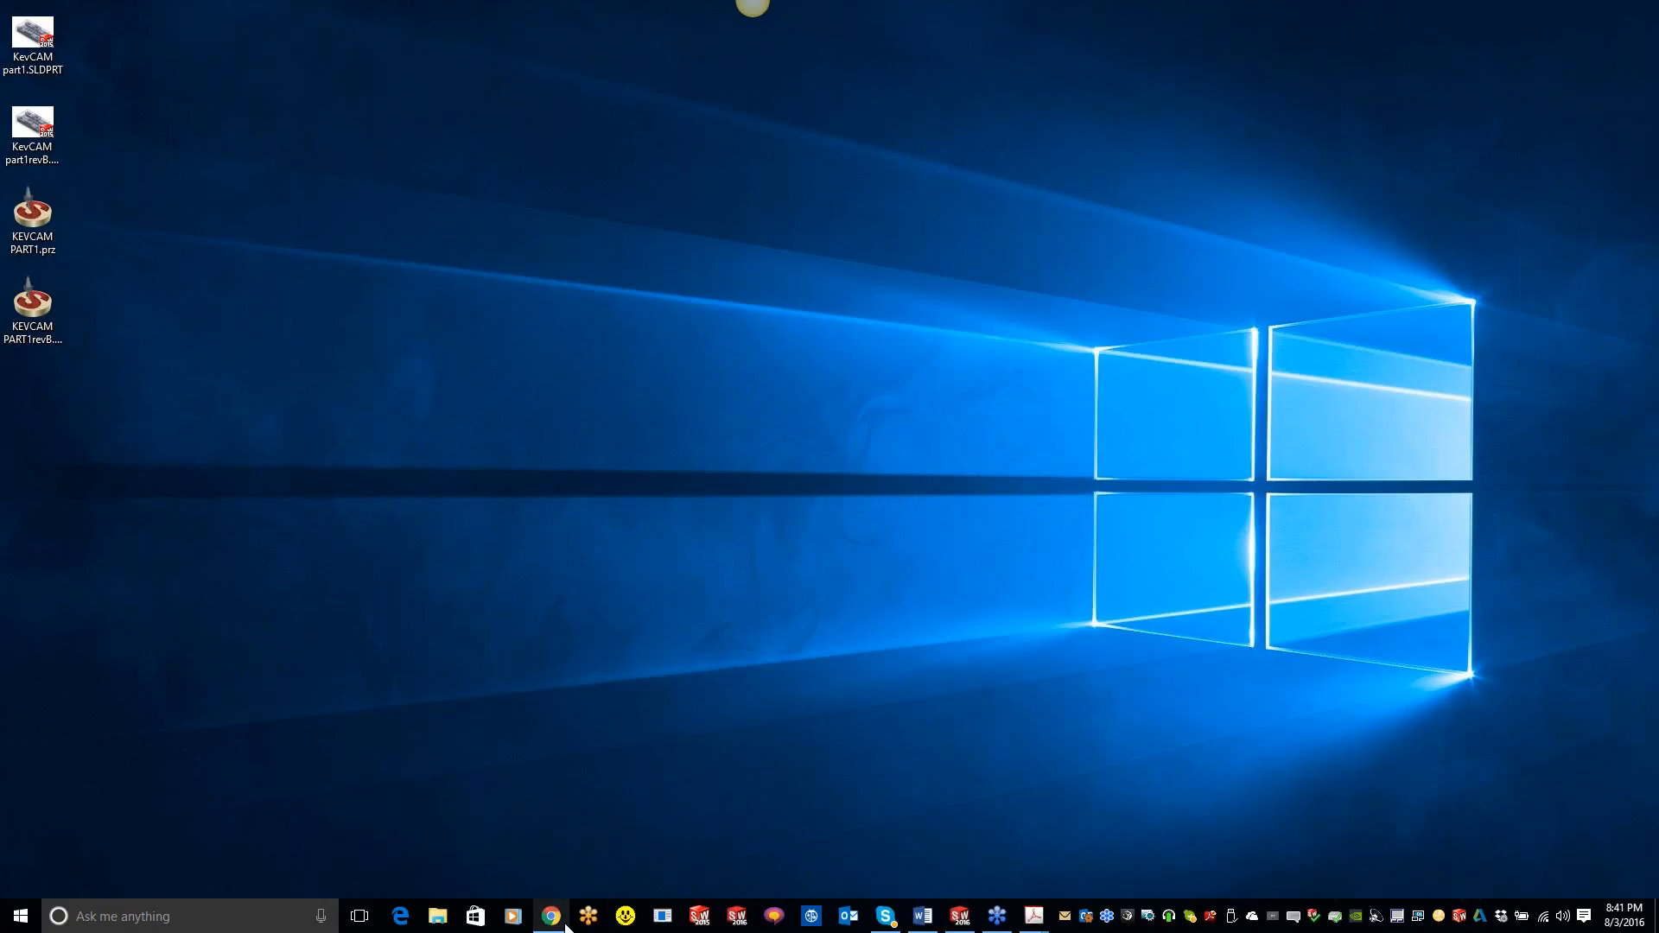
click(957, 918)
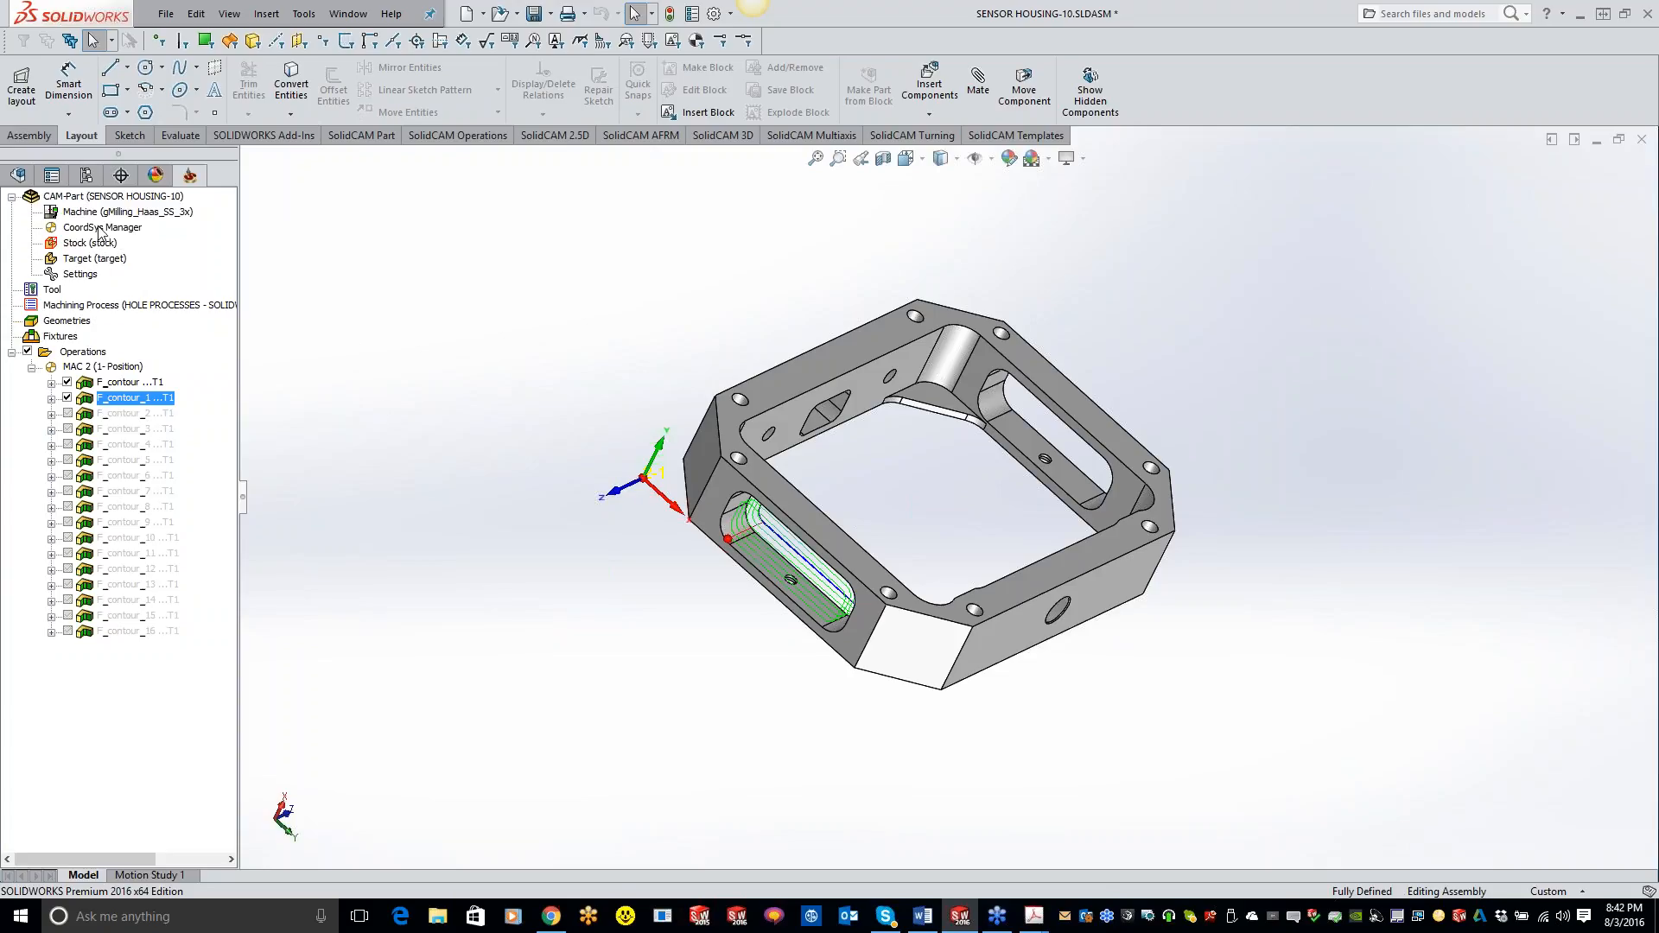
Try the Check synchronization always option in the part settings, then restore Check synchronization on user demand.
double_click(80, 274)
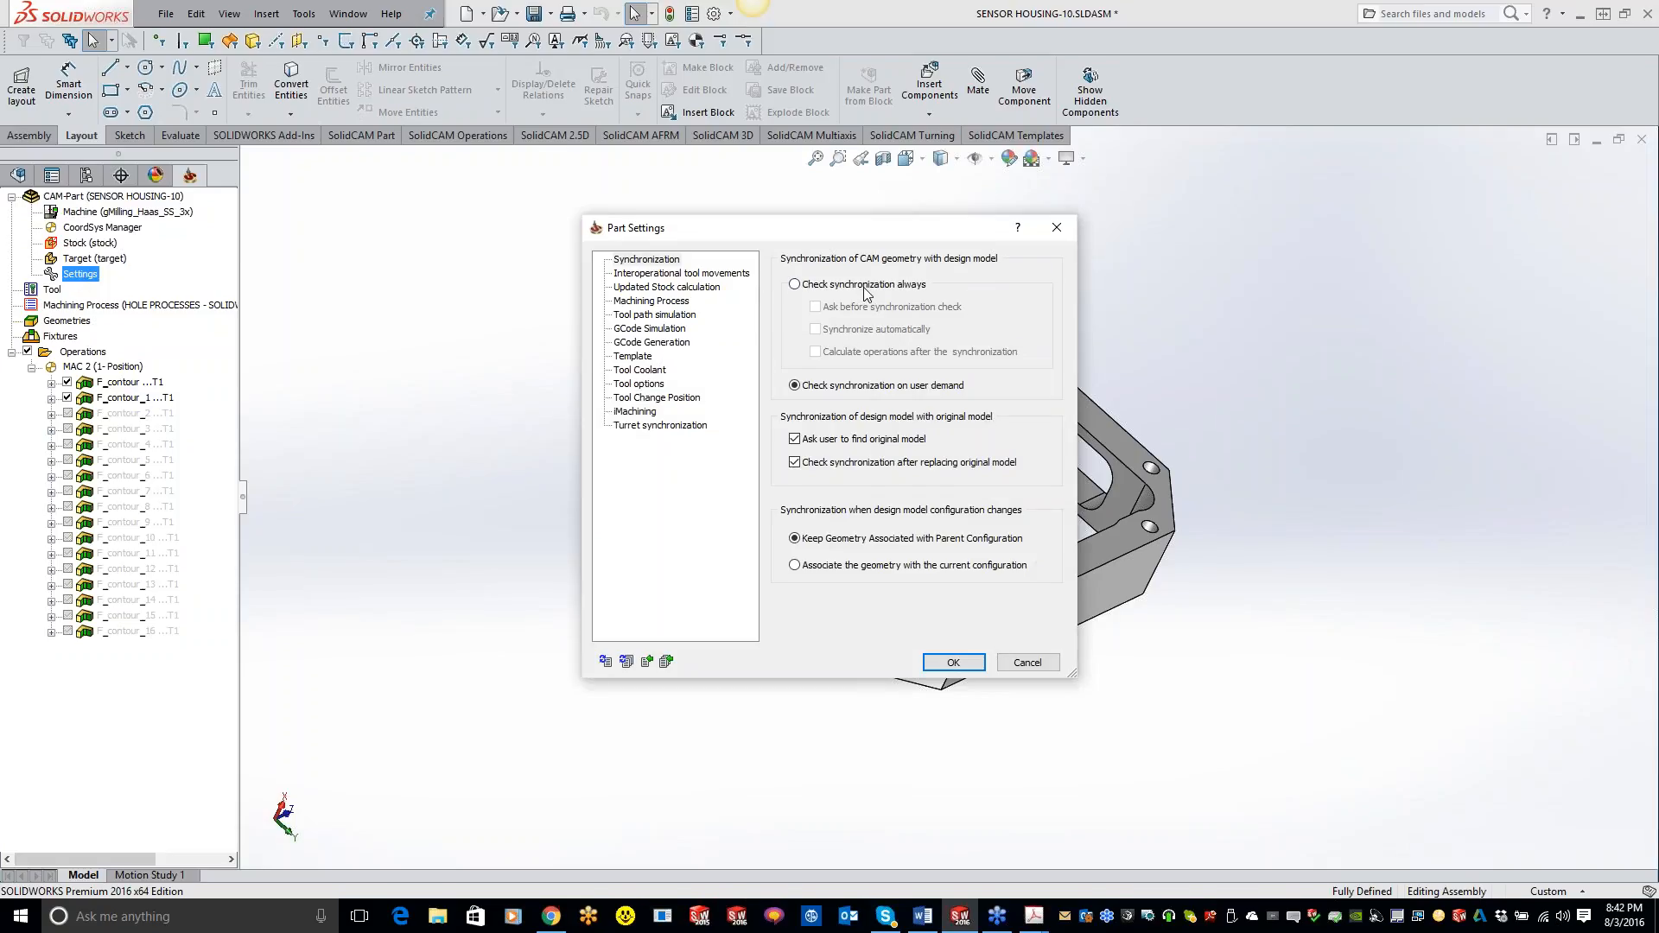
click(795, 285)
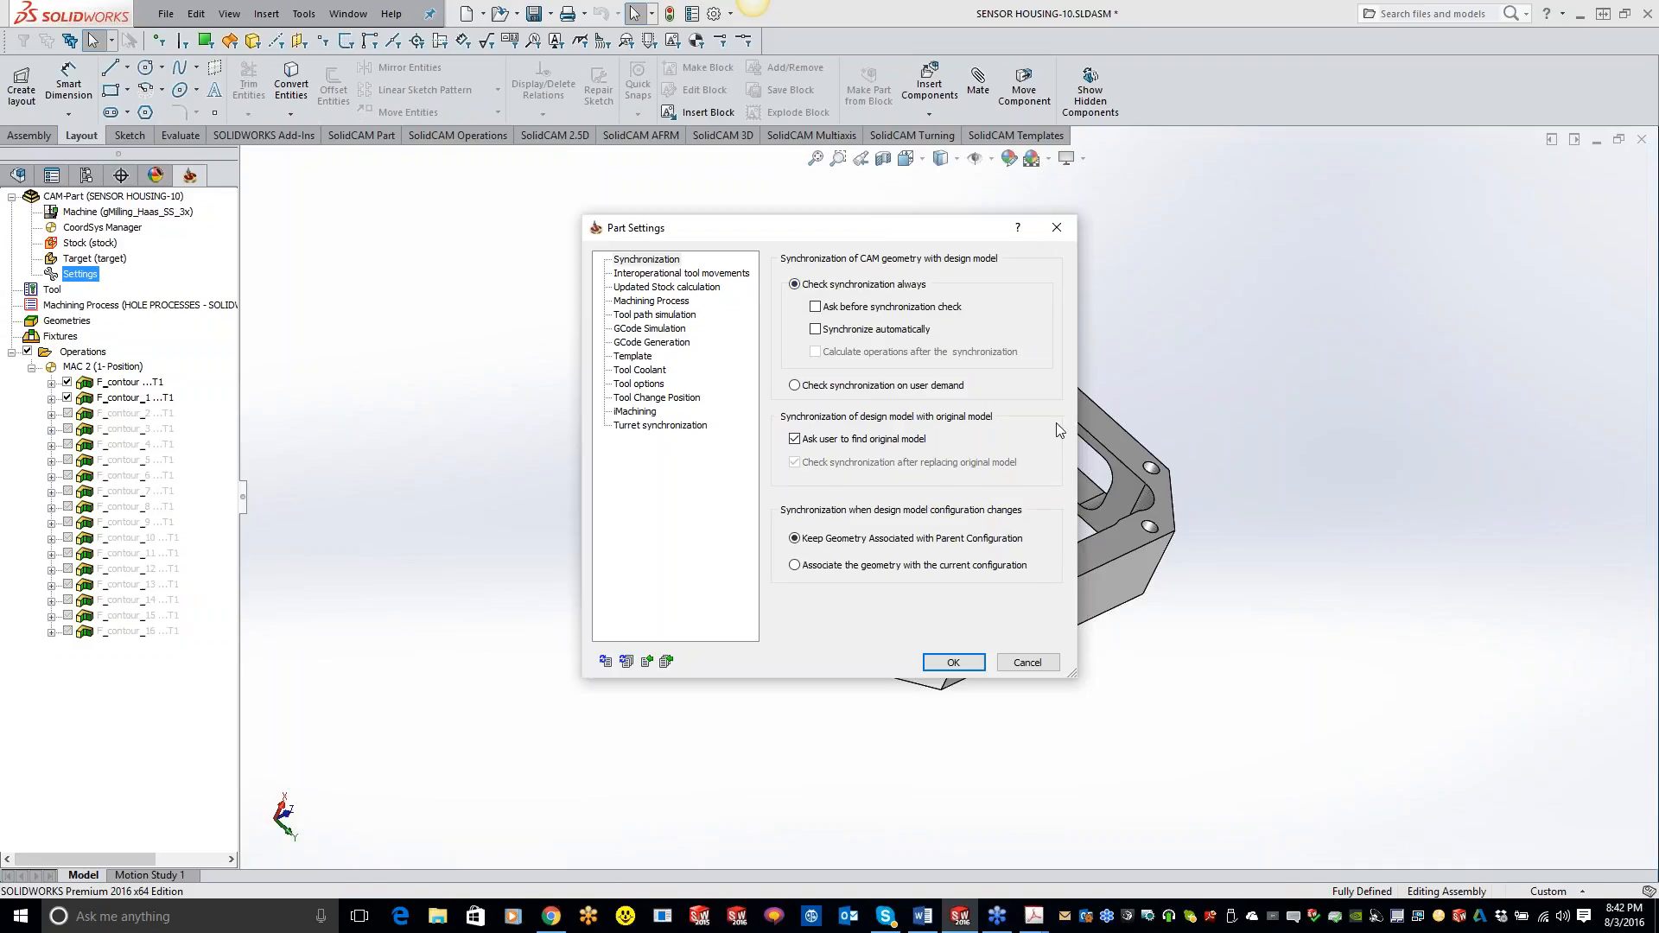
click(822, 386)
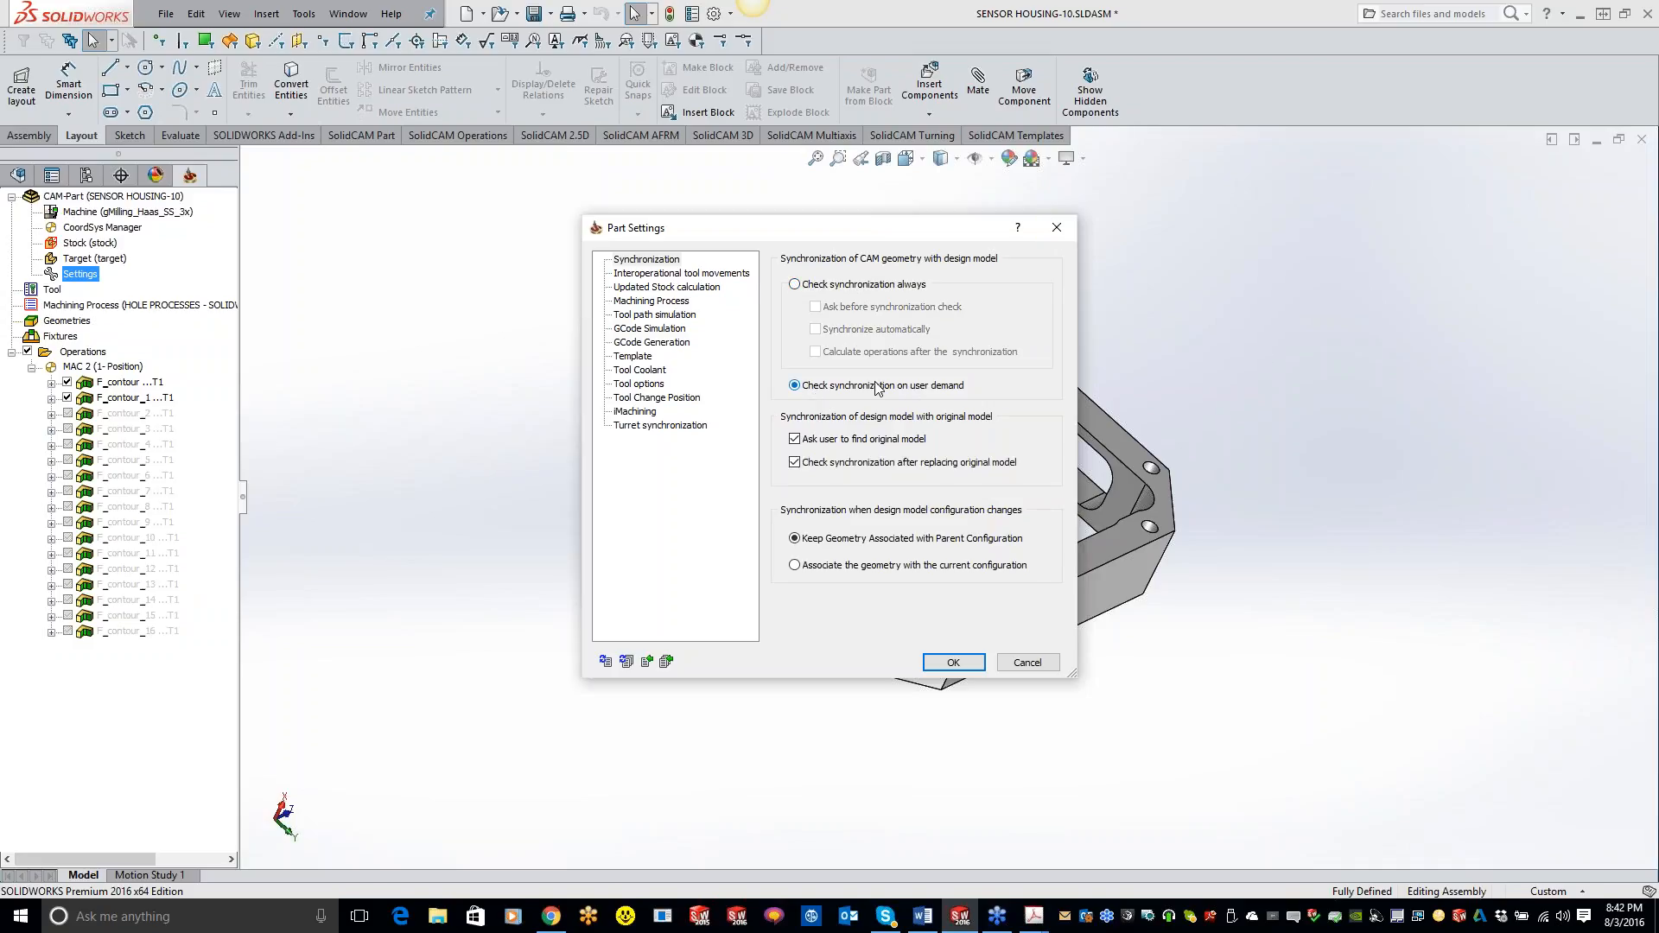
key(Return)
Delete the copied operations F_contour_1 through F_contour_16, keeping the original F_contour.
click(125, 382)
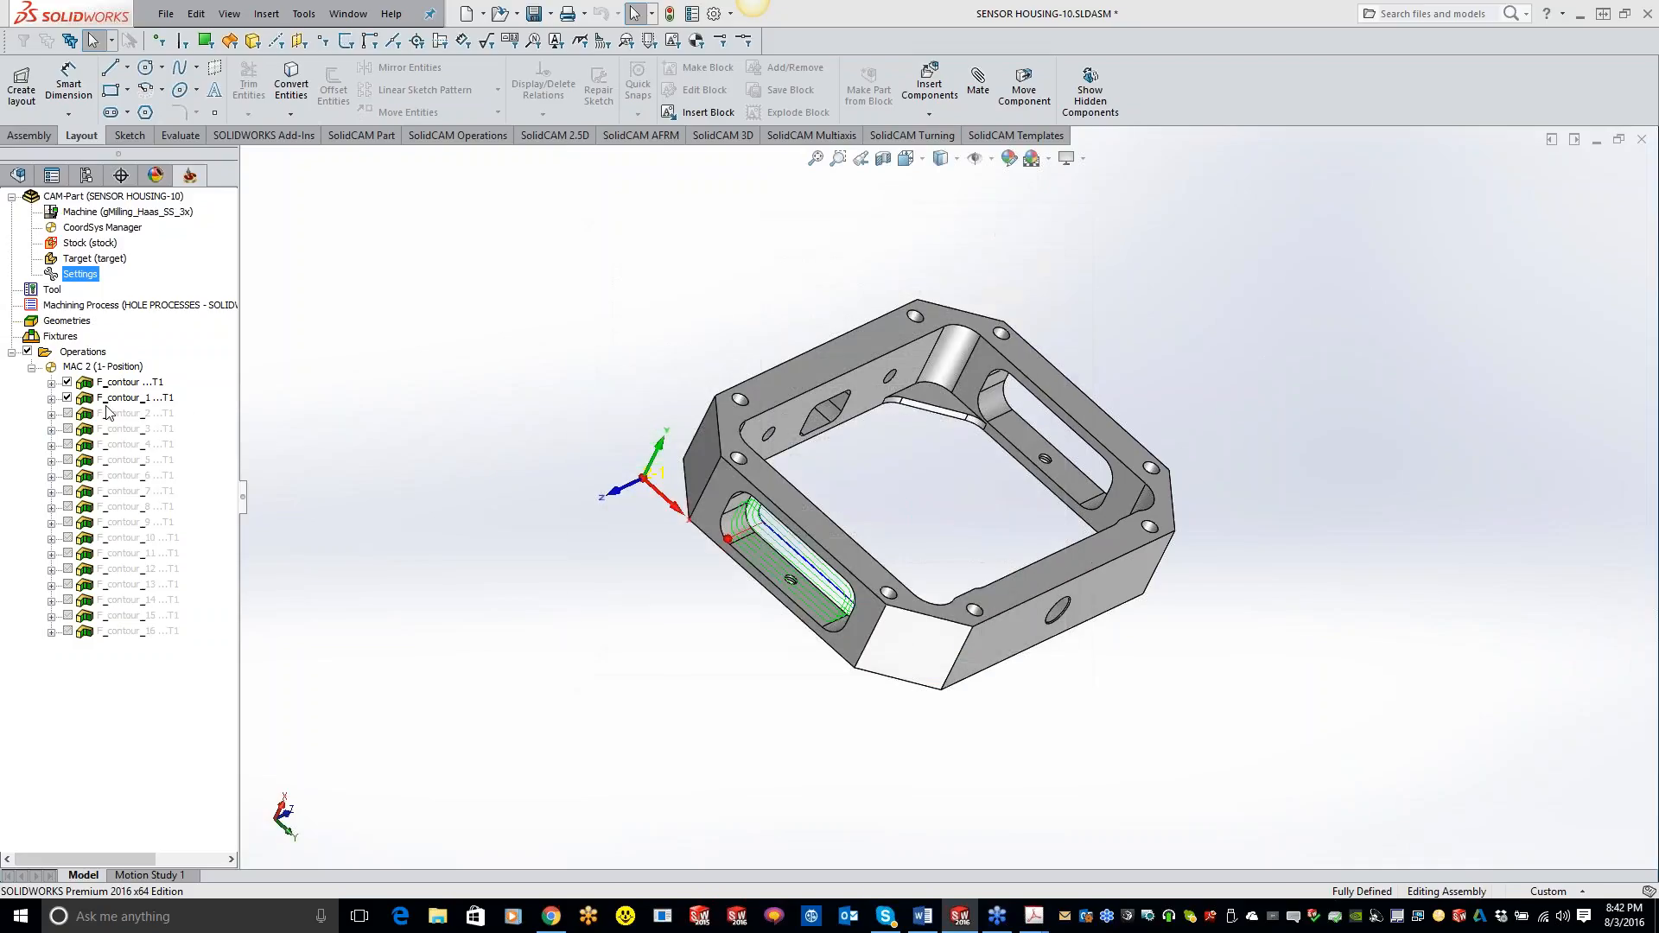
click(121, 397)
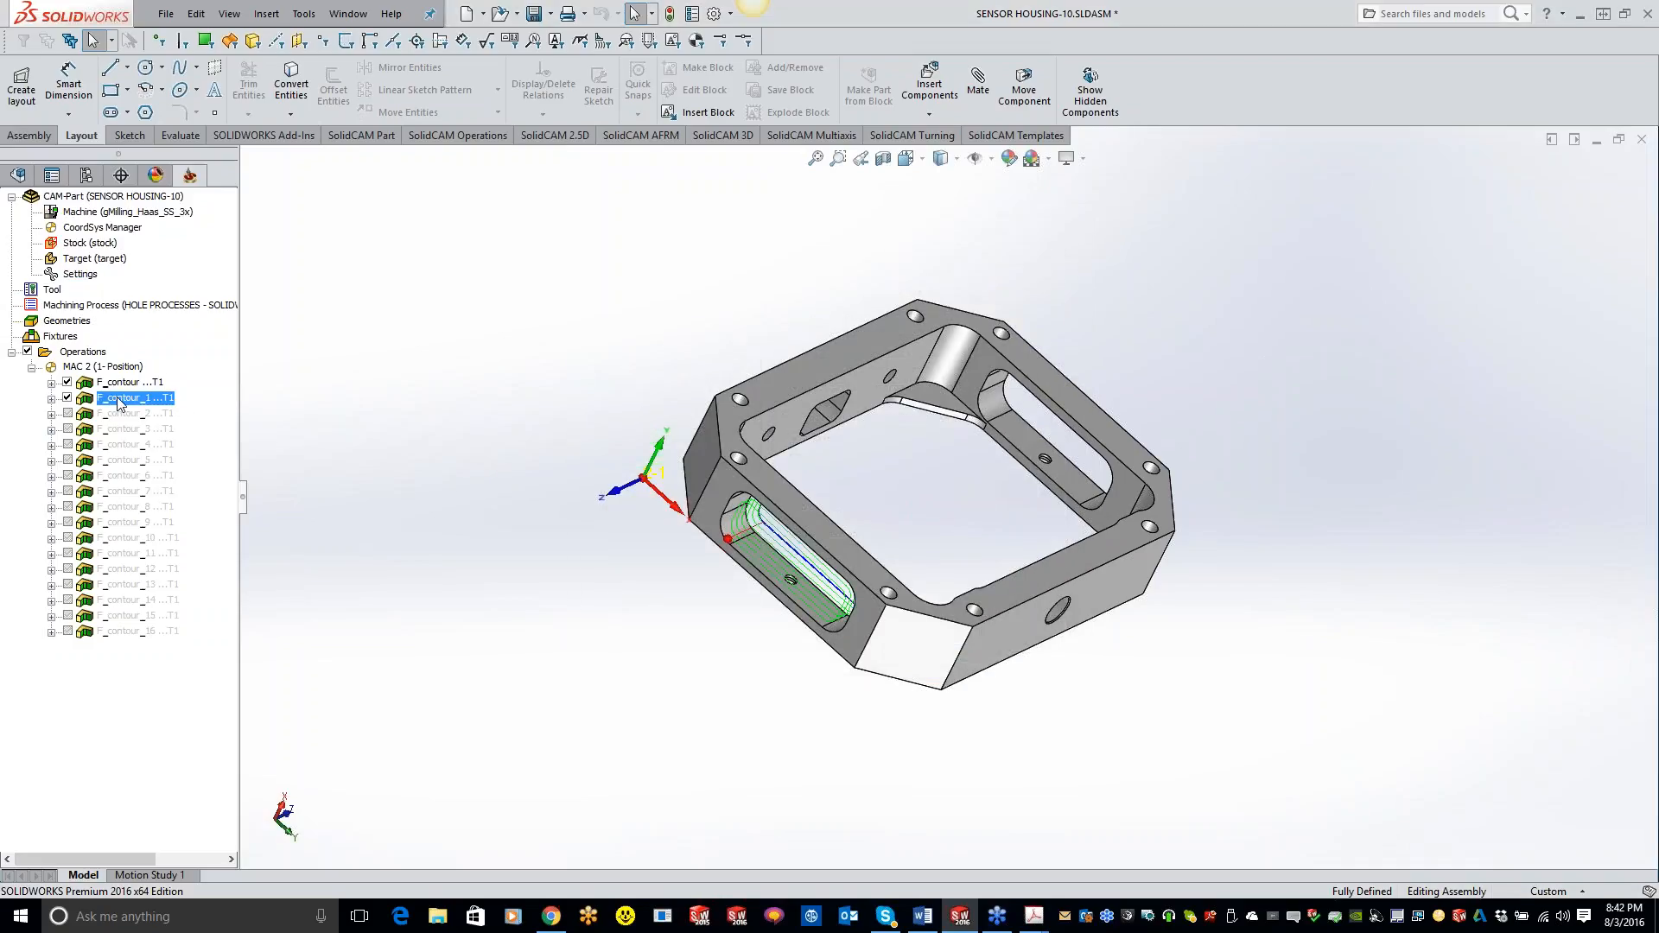
shift+click(119, 630)
key(Delete)
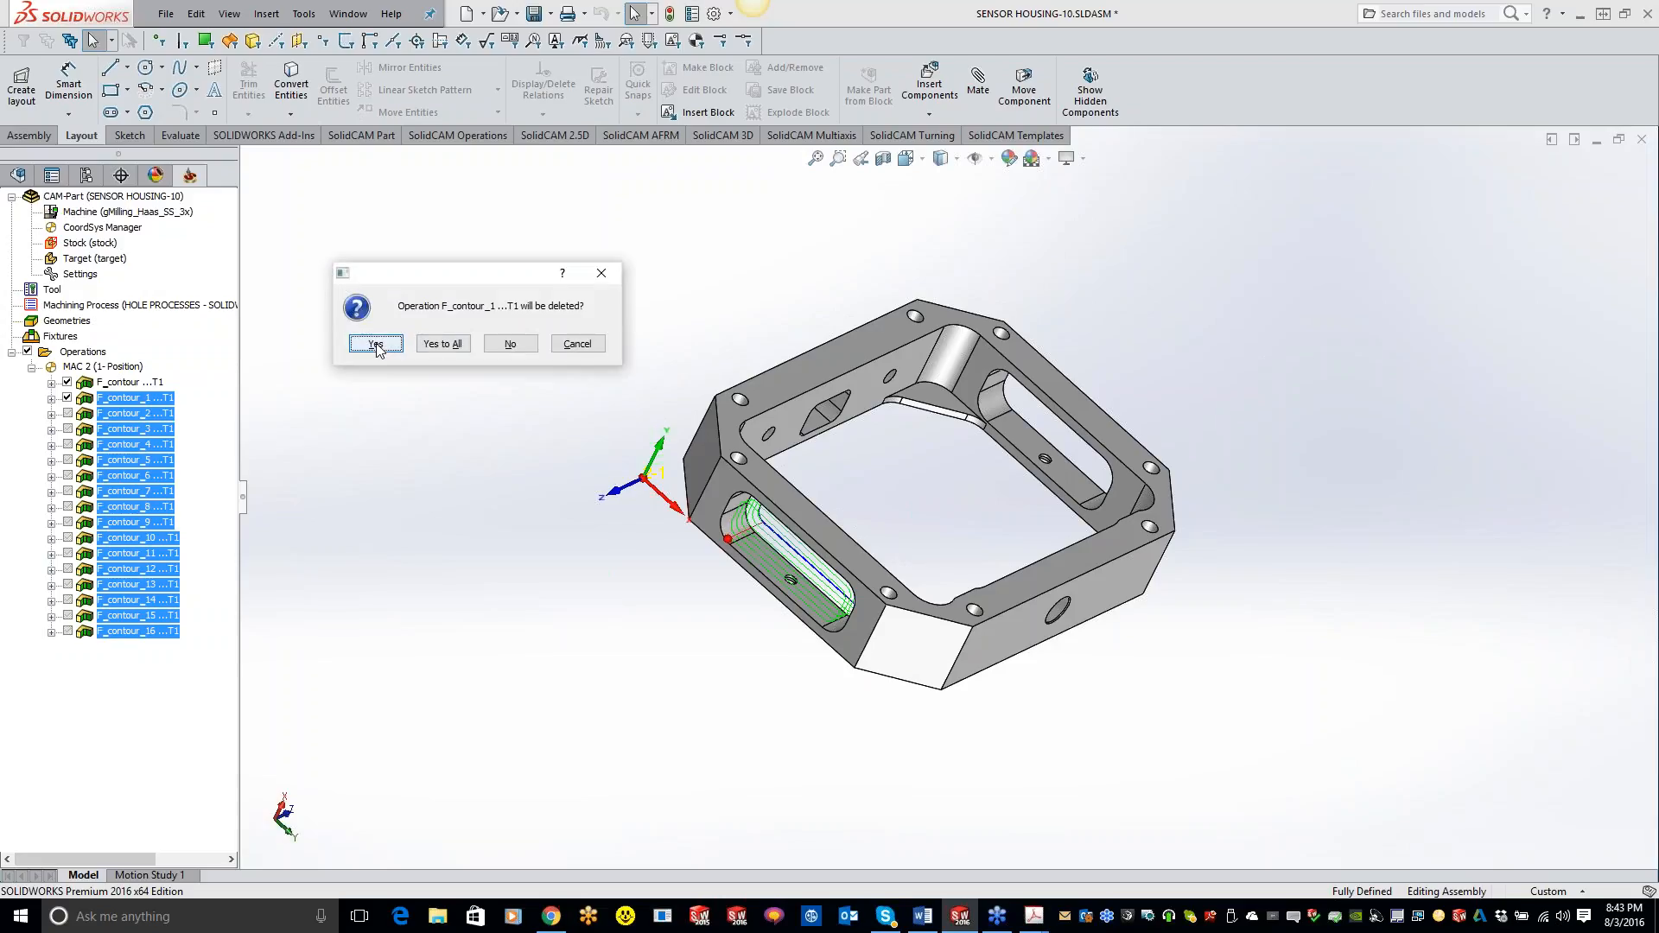
click(437, 344)
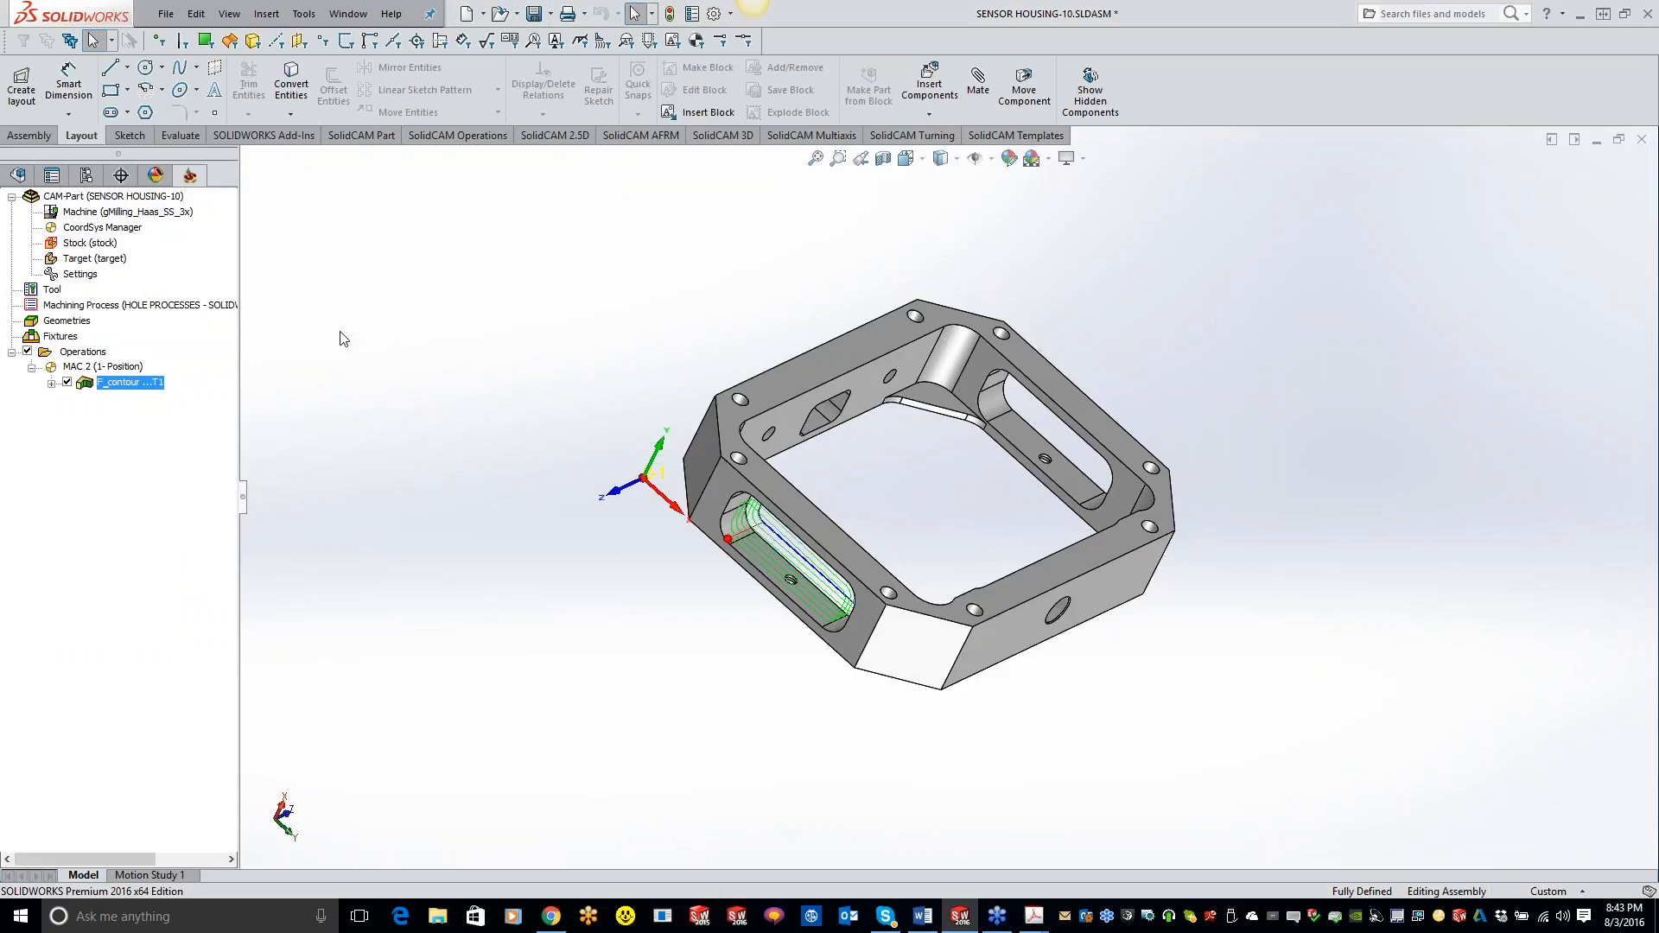
Set the CAM-Part to always check synchronization, synchronize automatically and calculate operations after the synchronization.
right_click(102, 196)
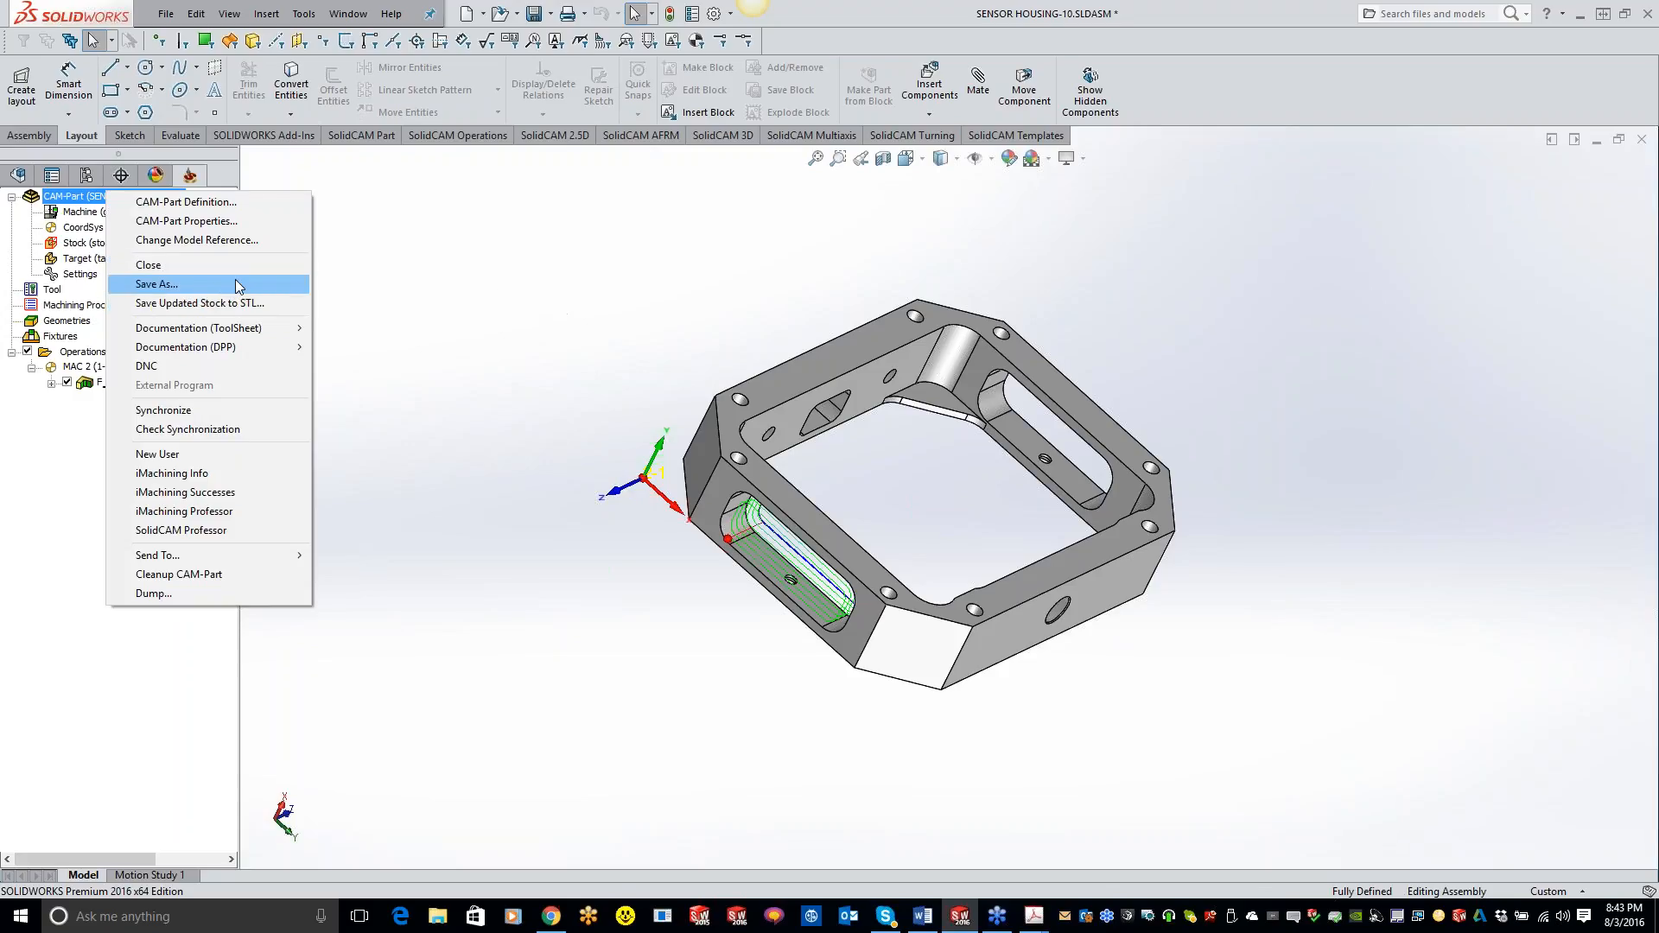
click(500, 430)
click(84, 276)
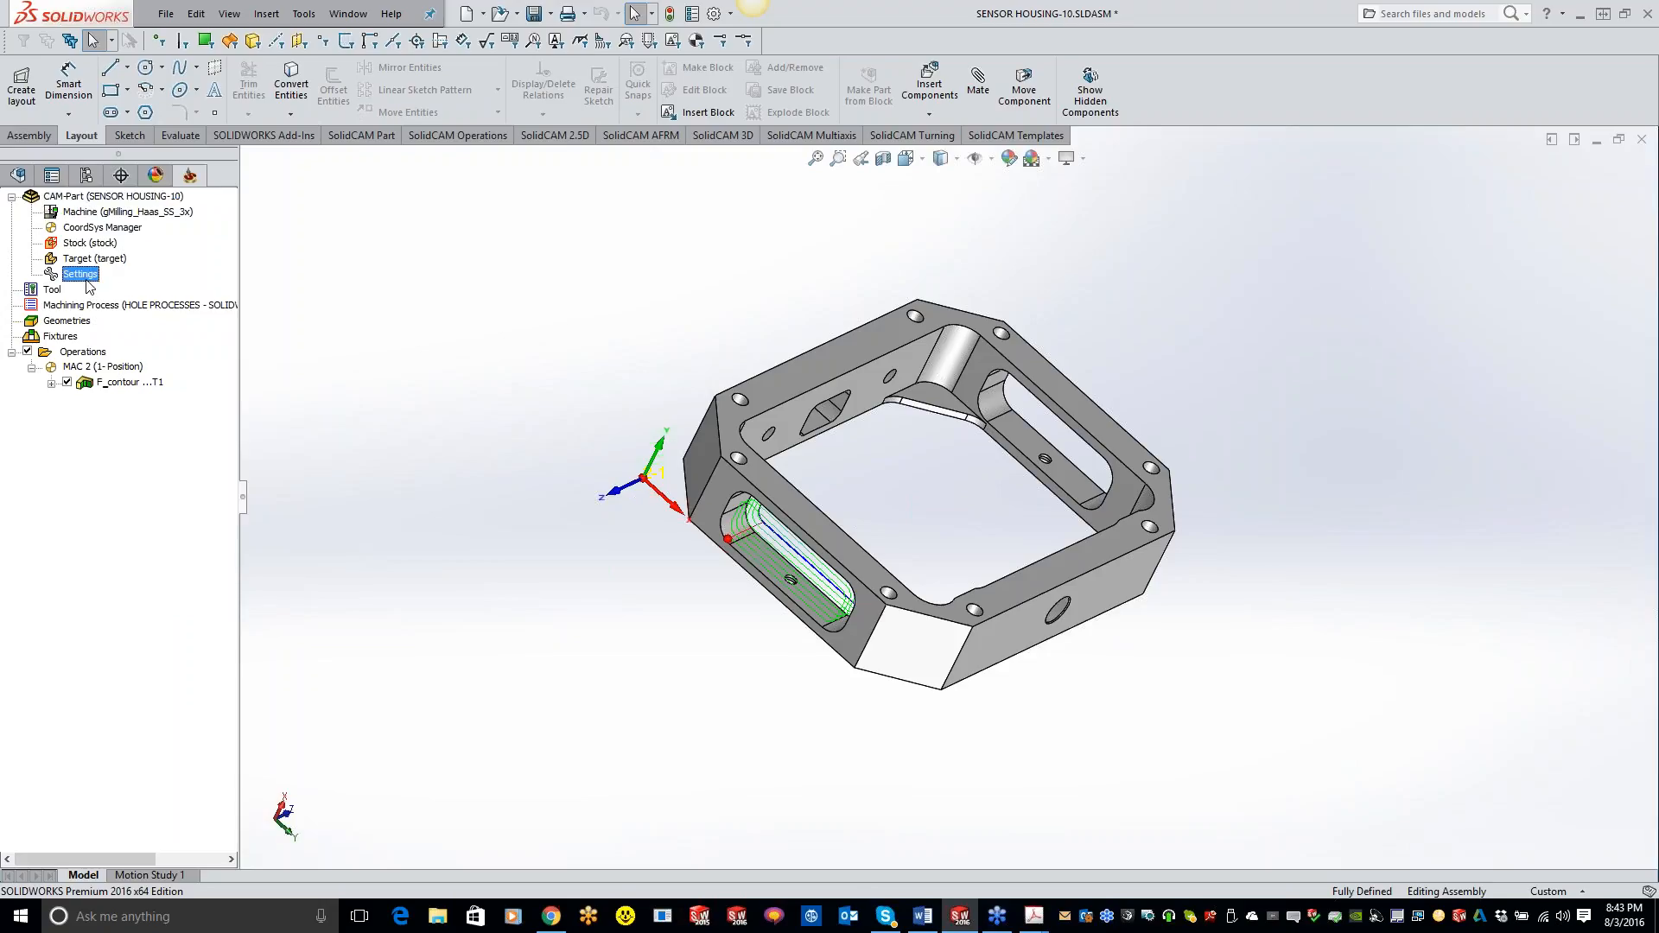
double_click(86, 278)
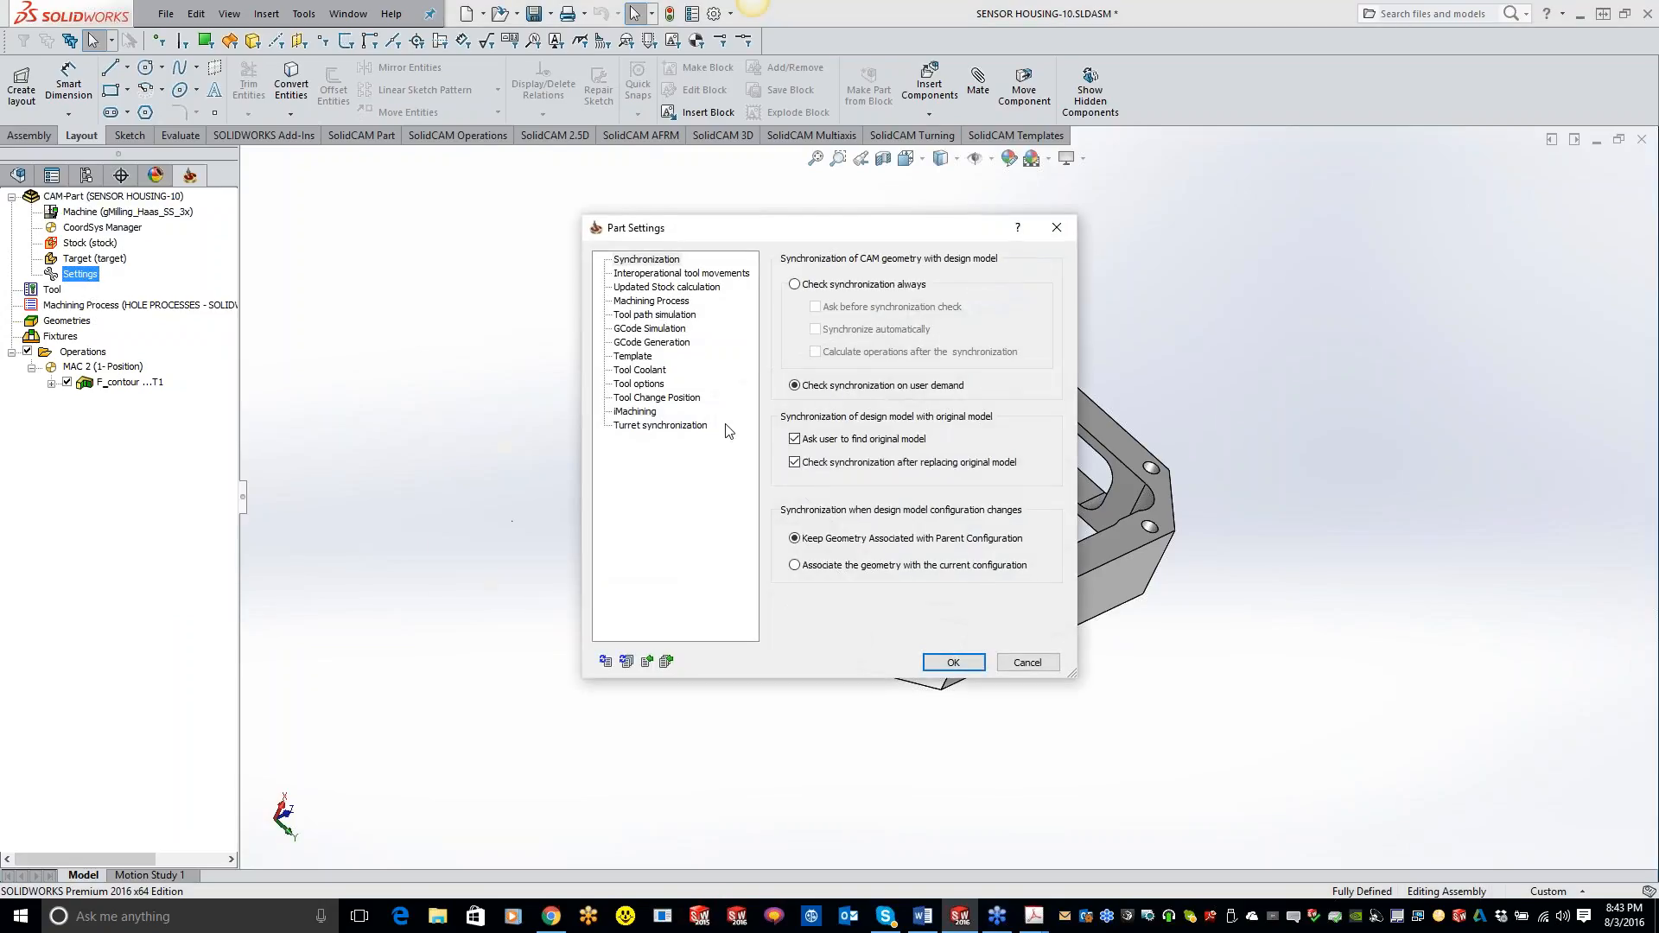
click(794, 284)
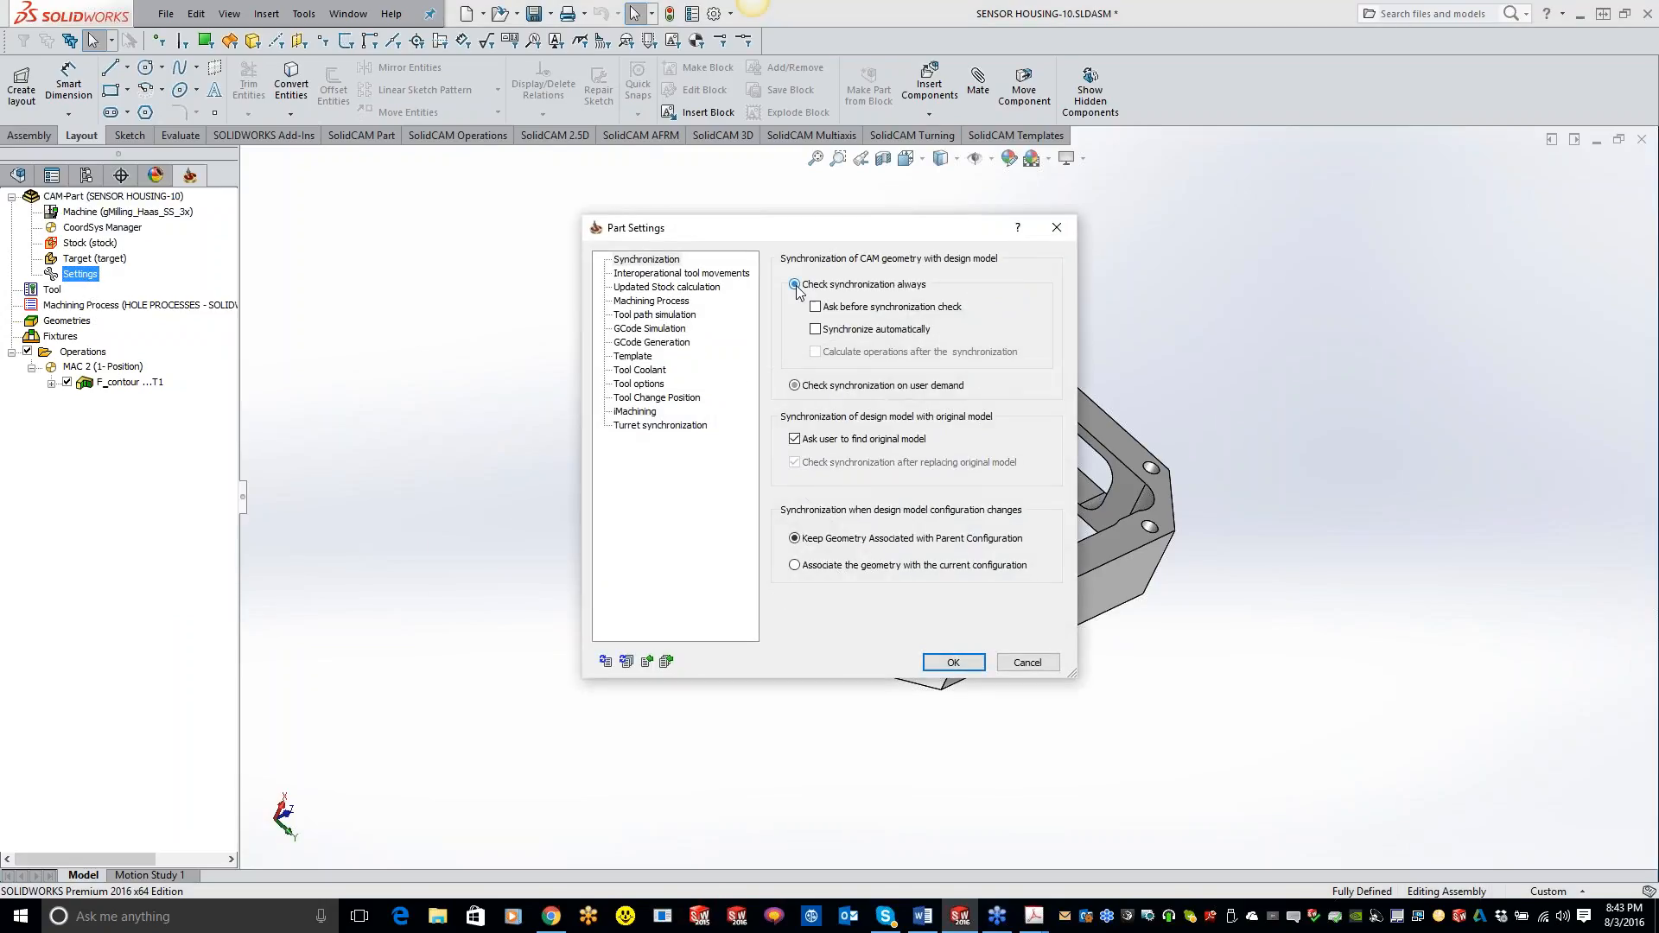
click(815, 329)
click(816, 352)
click(954, 664)
Close the SENSOR HOUSING-10 CAM-Part and open the recent Sensor Housing part.
right_click(147, 196)
click(193, 264)
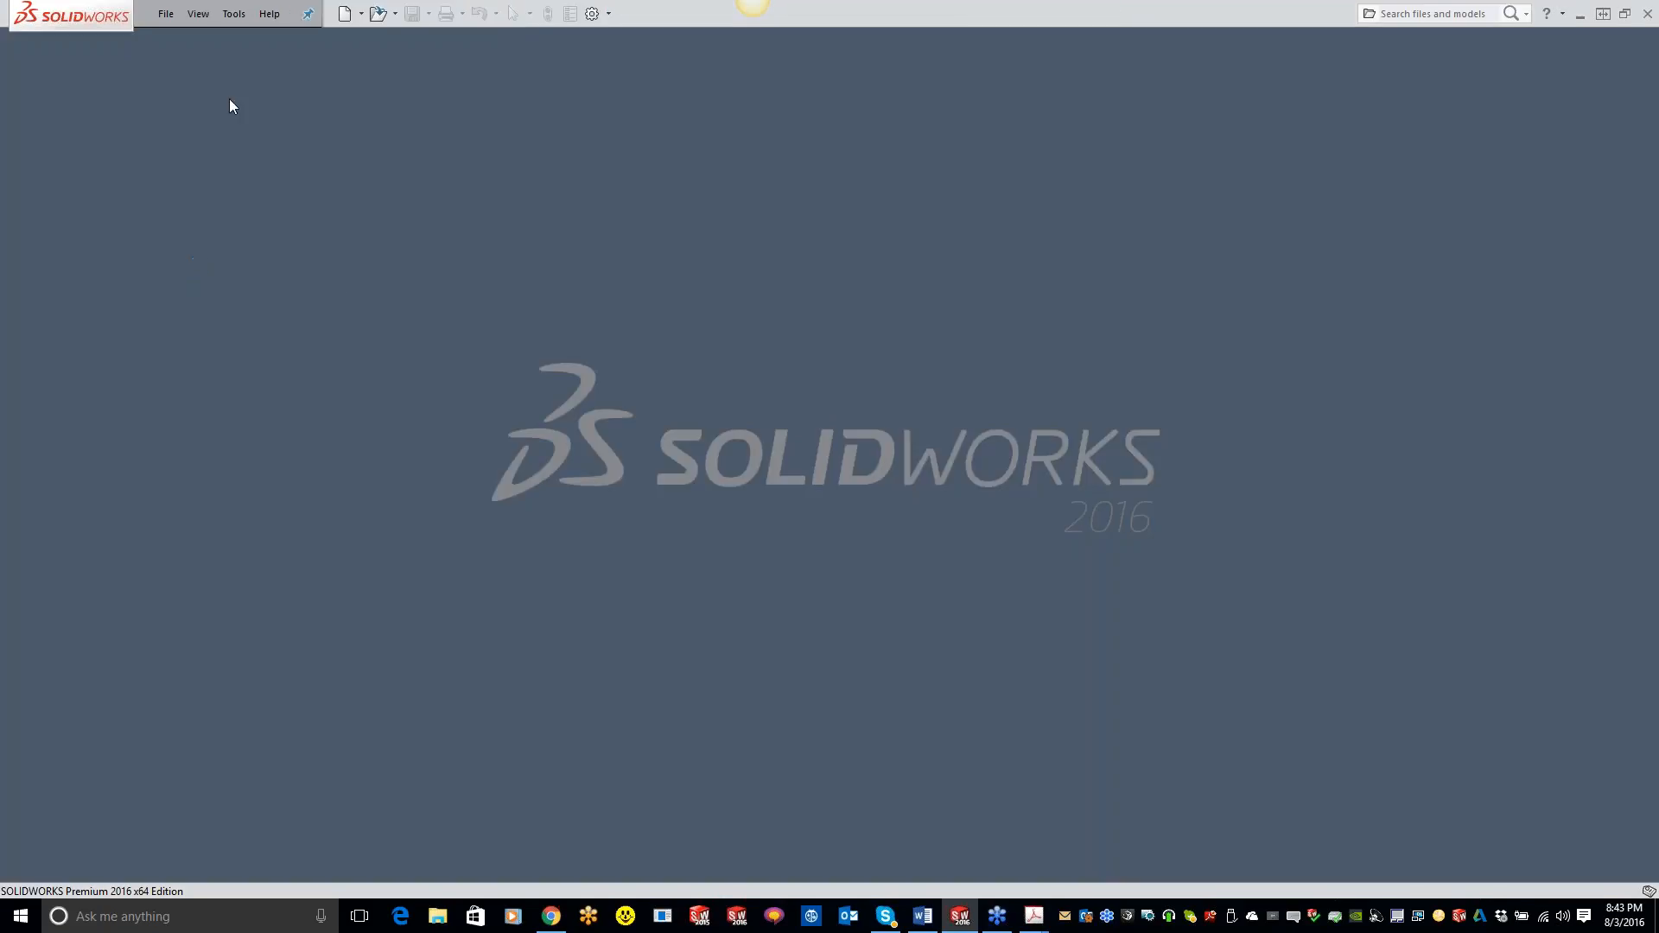
key(r)
click(398, 268)
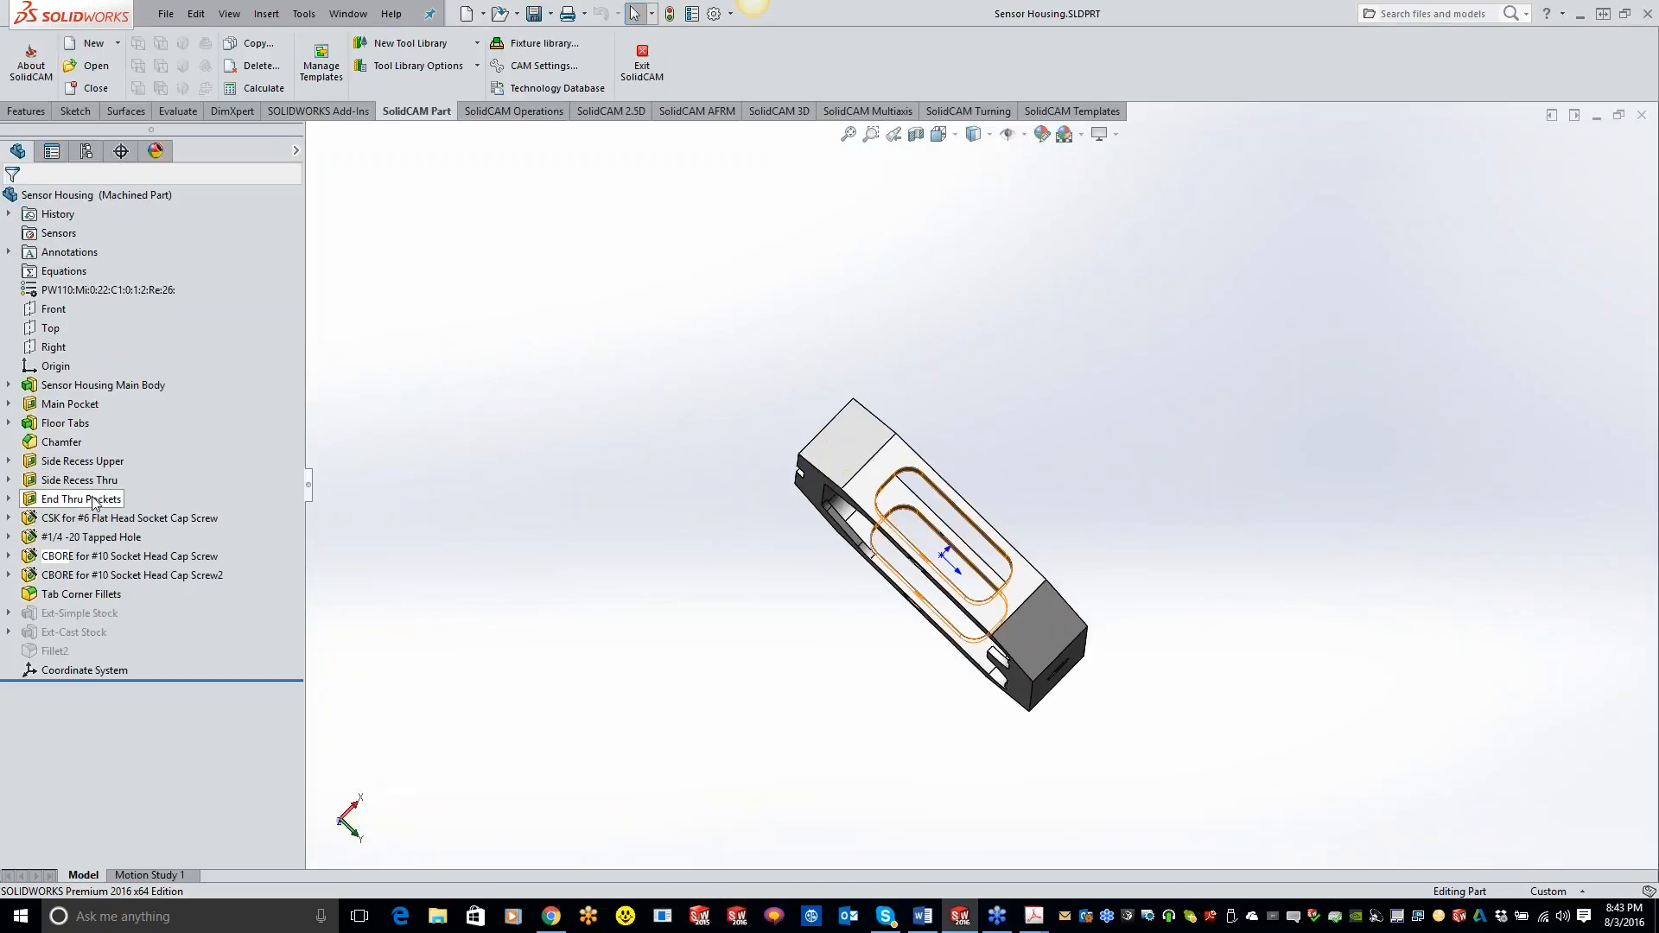
Set the length of the End Thru Pockets to 1 in, rebuild the part, then save and close it.
click(93, 501)
click(989, 443)
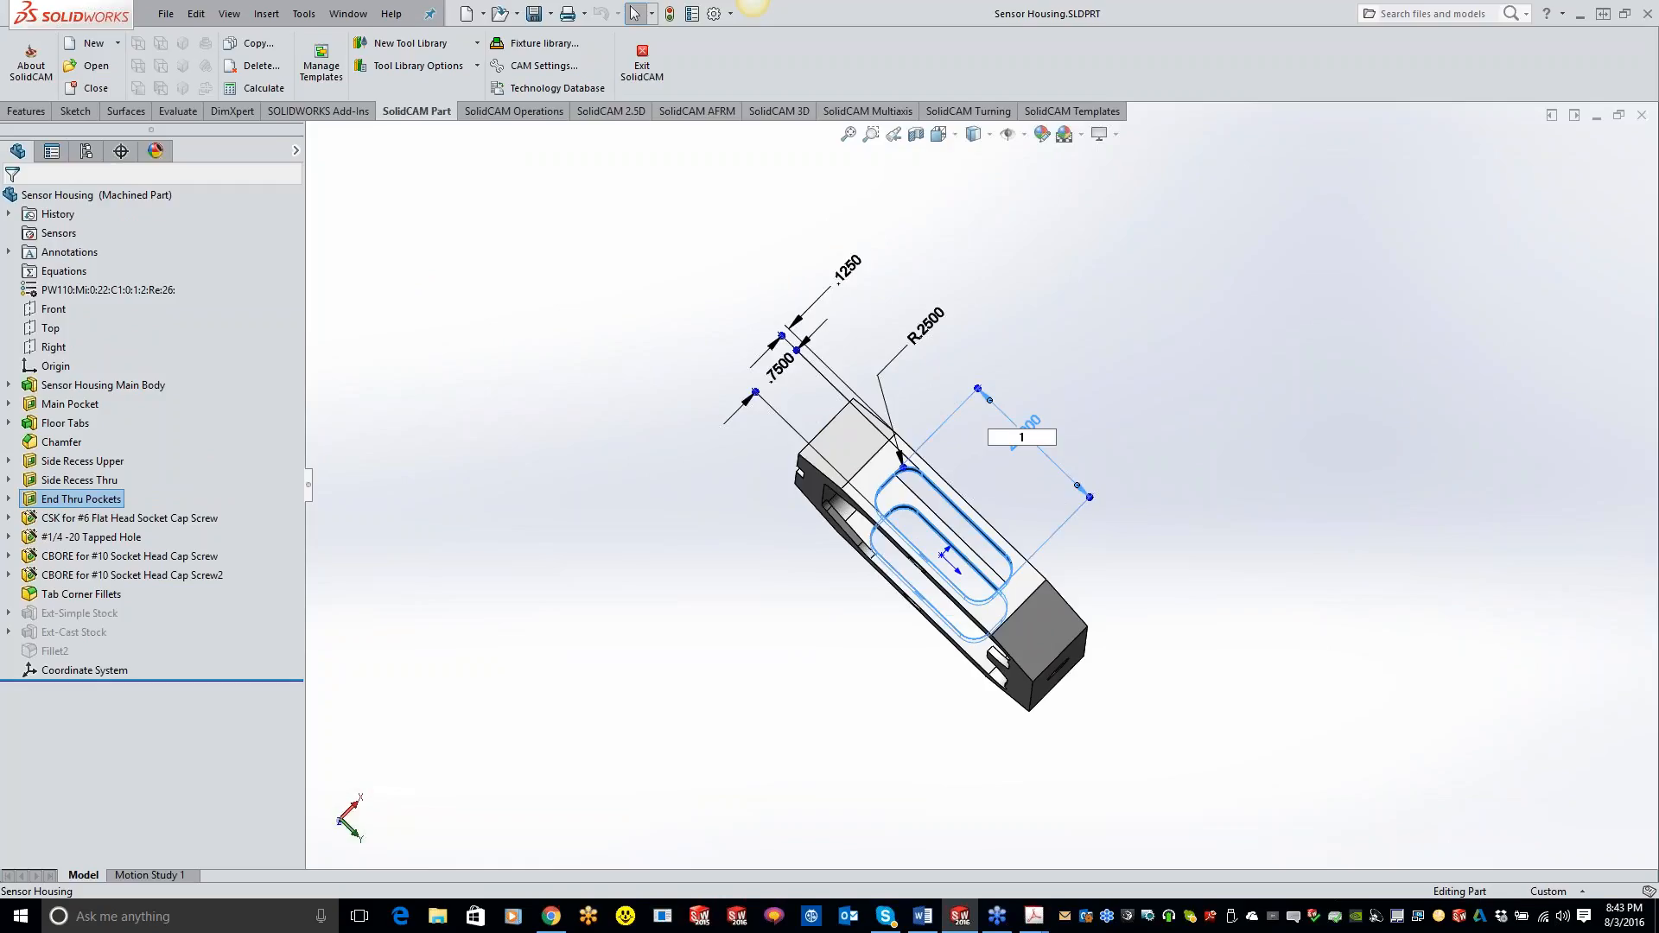
key(Return)
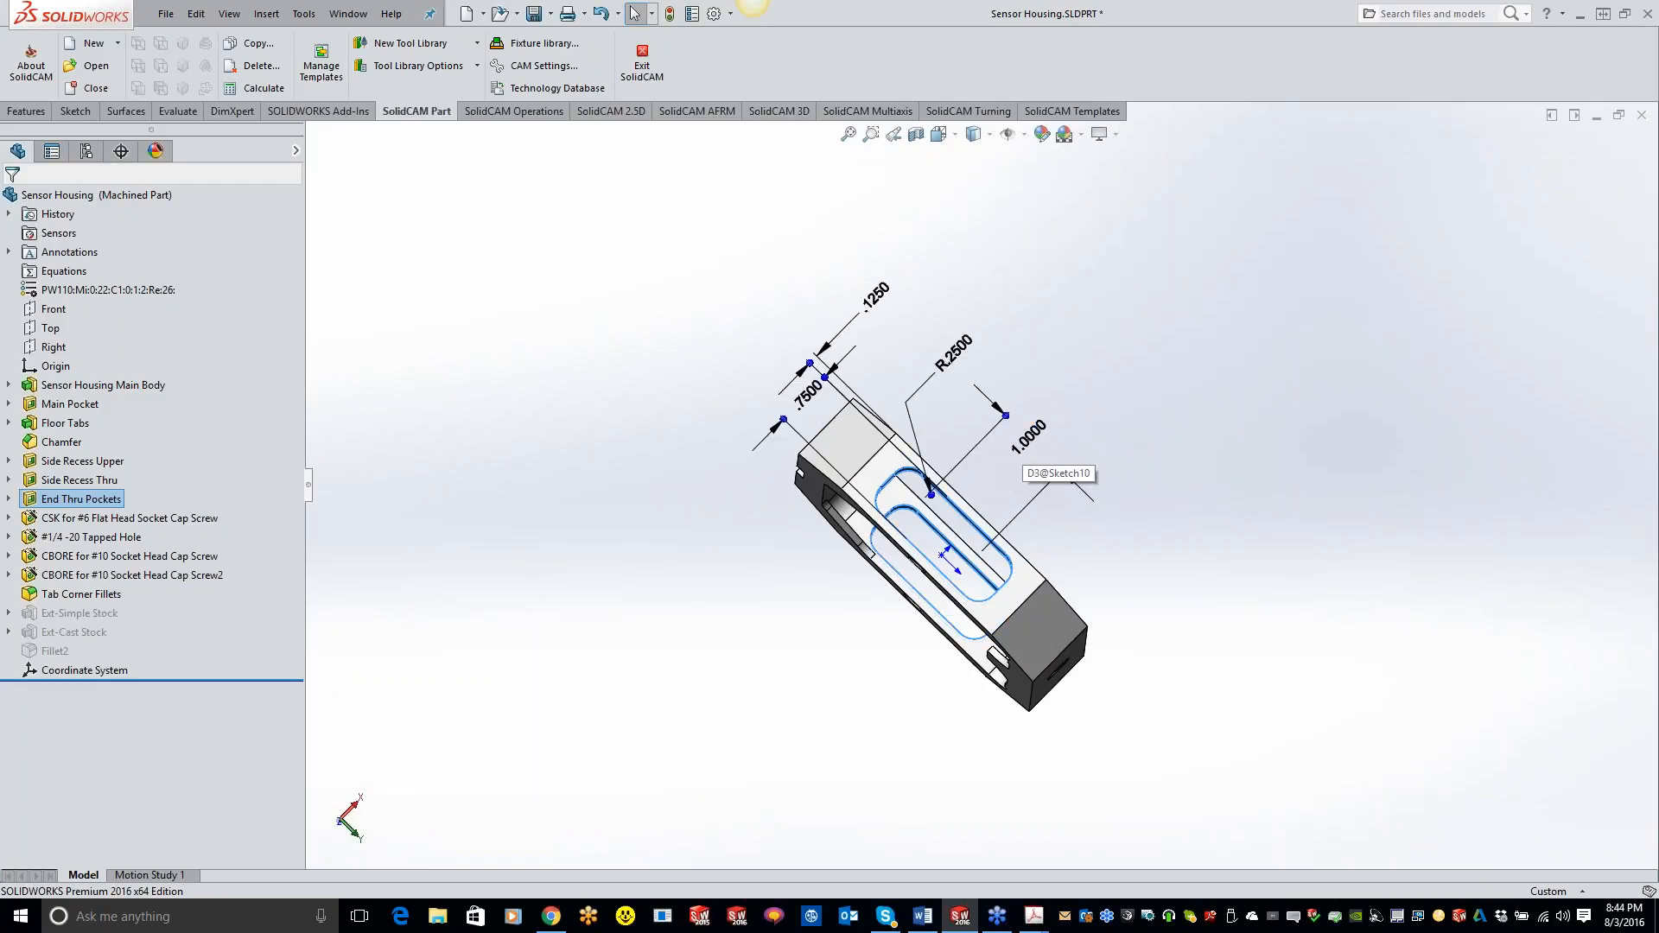
key(ctrl+b)
key(ctrl+s)
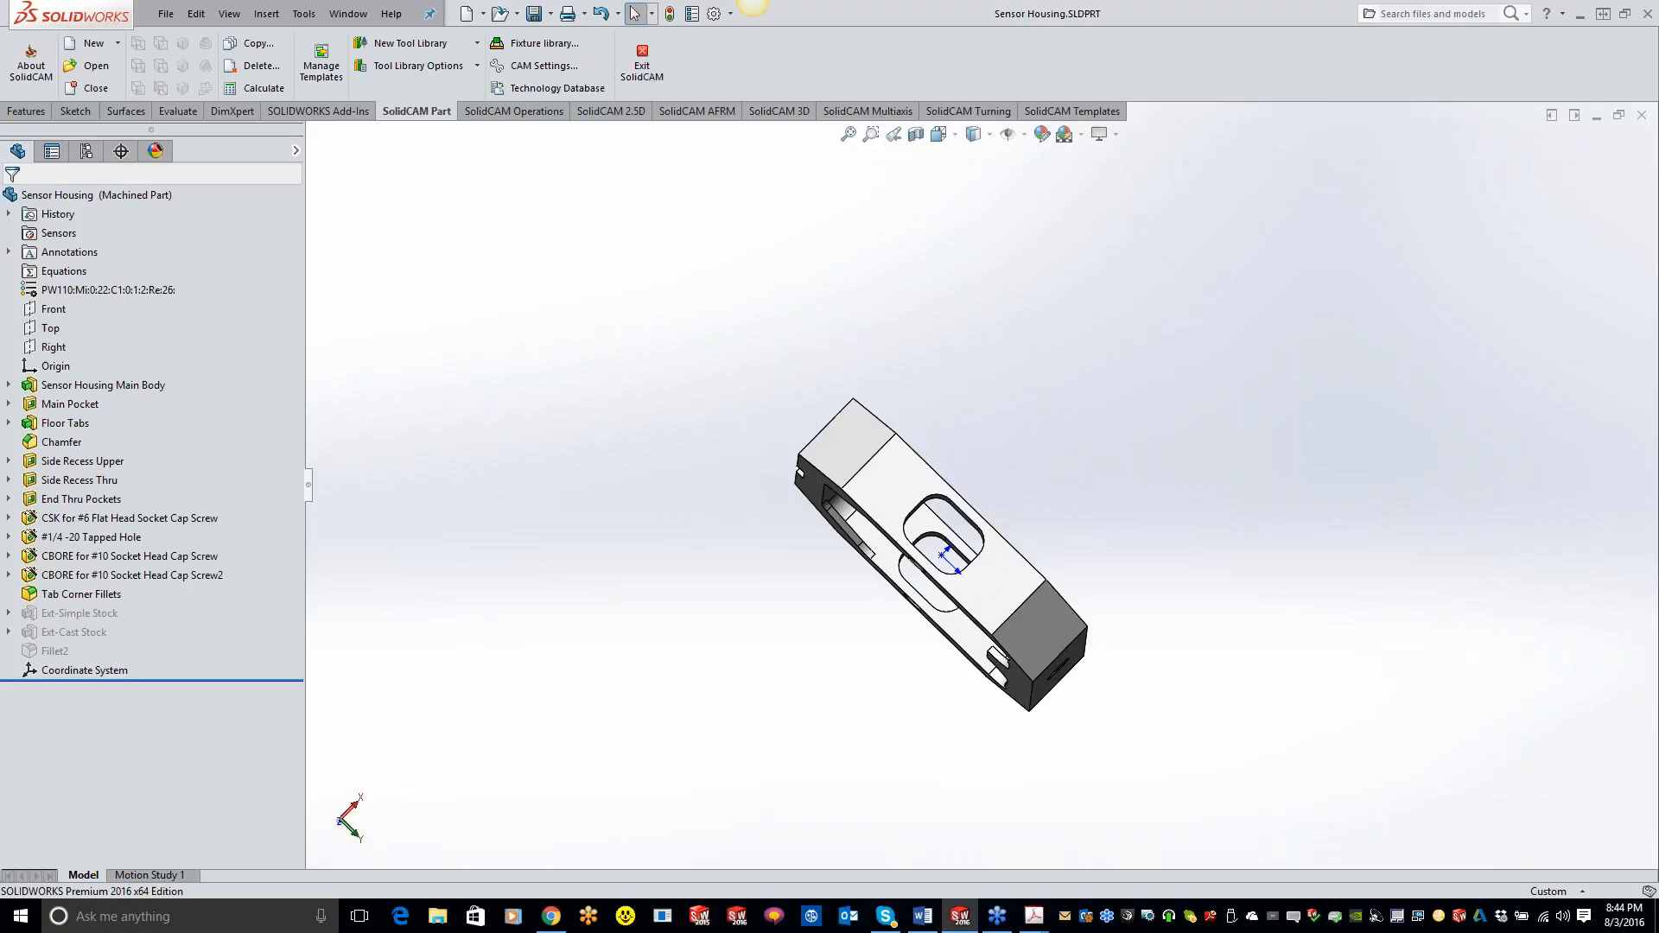
click(1641, 115)
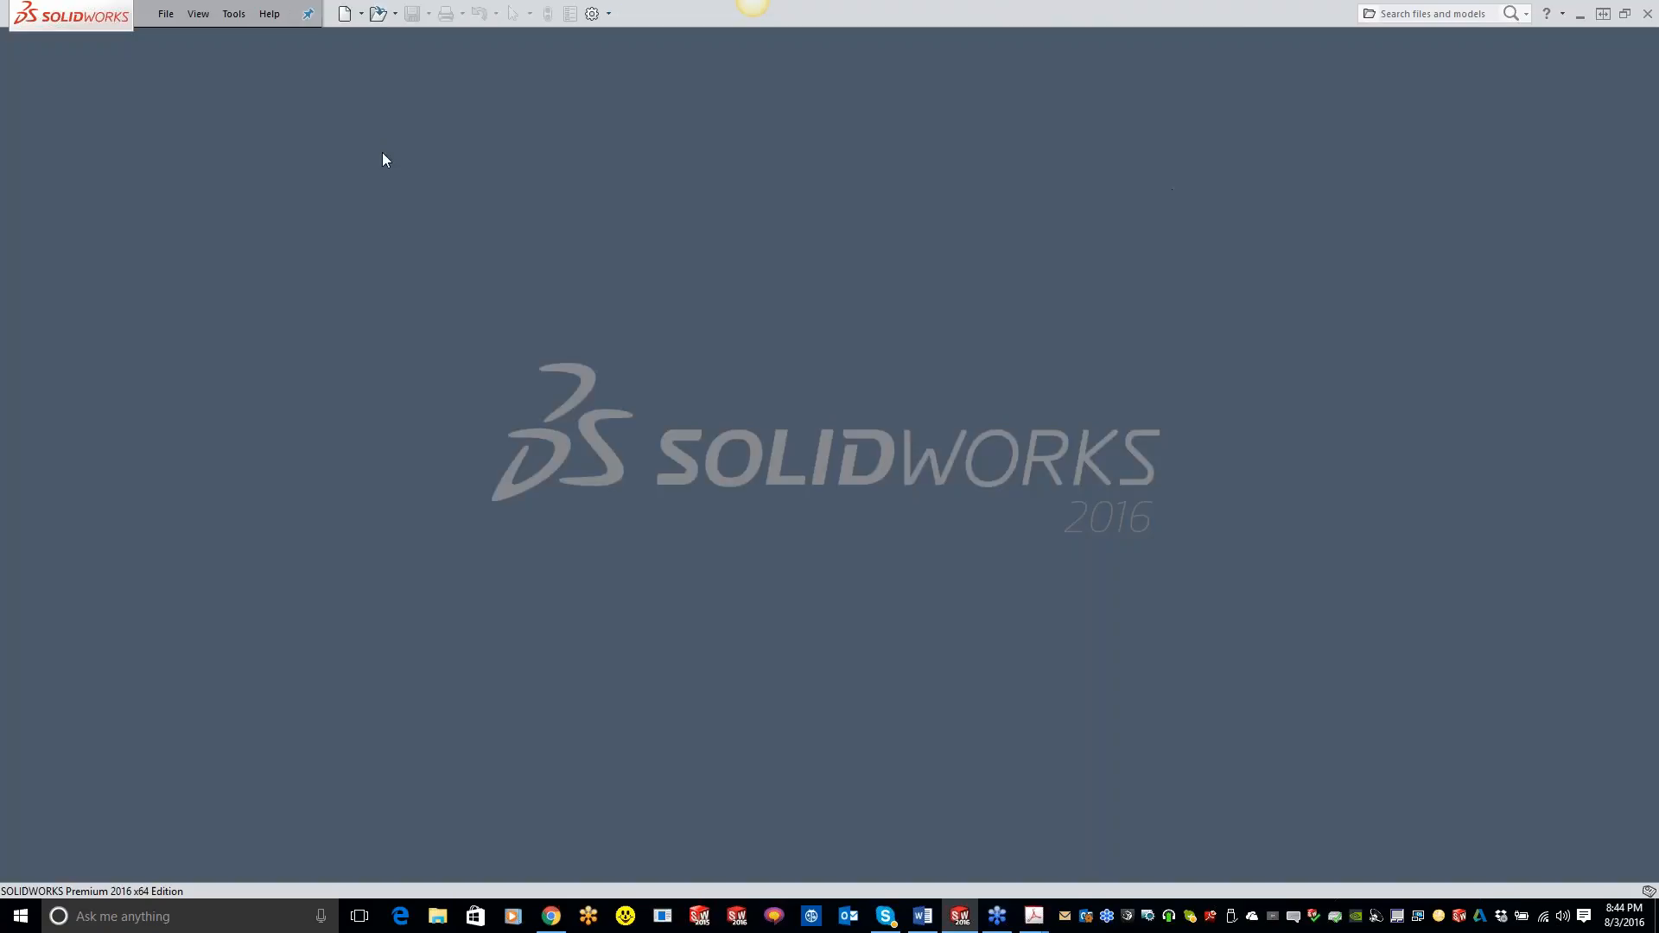
Reopen the recent SENSOR HOUSING-10 CAM-Part and inspect the F_contour toolpath in the end pocket.
click(245, 15)
mouse_move(244, 83)
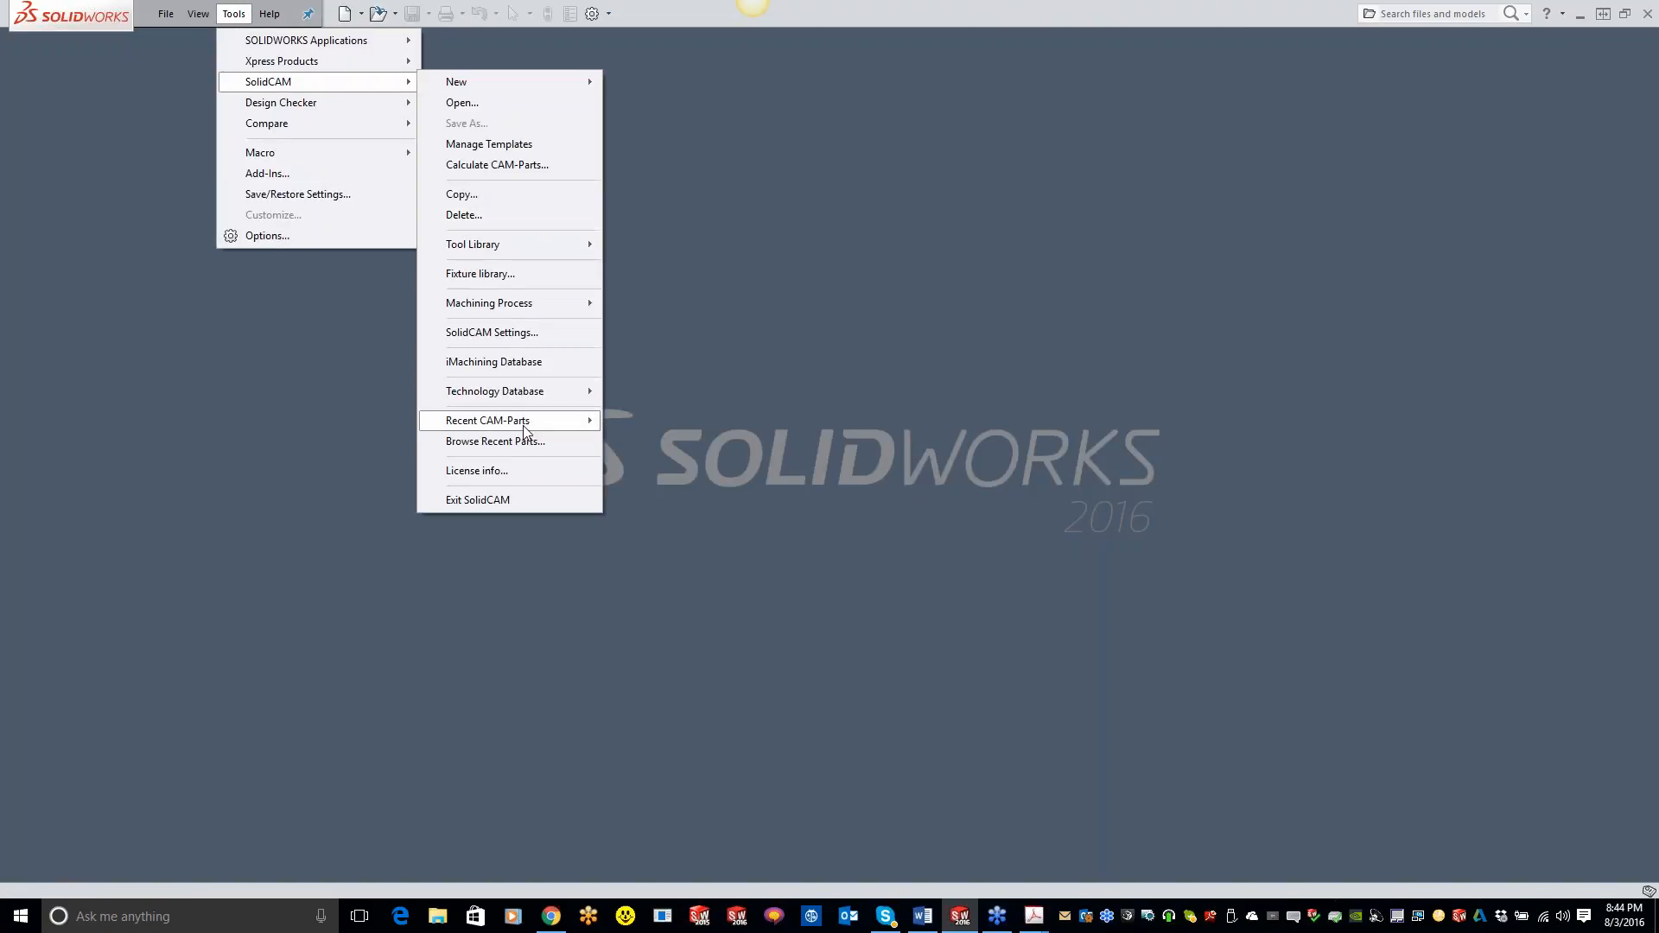
mouse_move(526, 422)
click(656, 421)
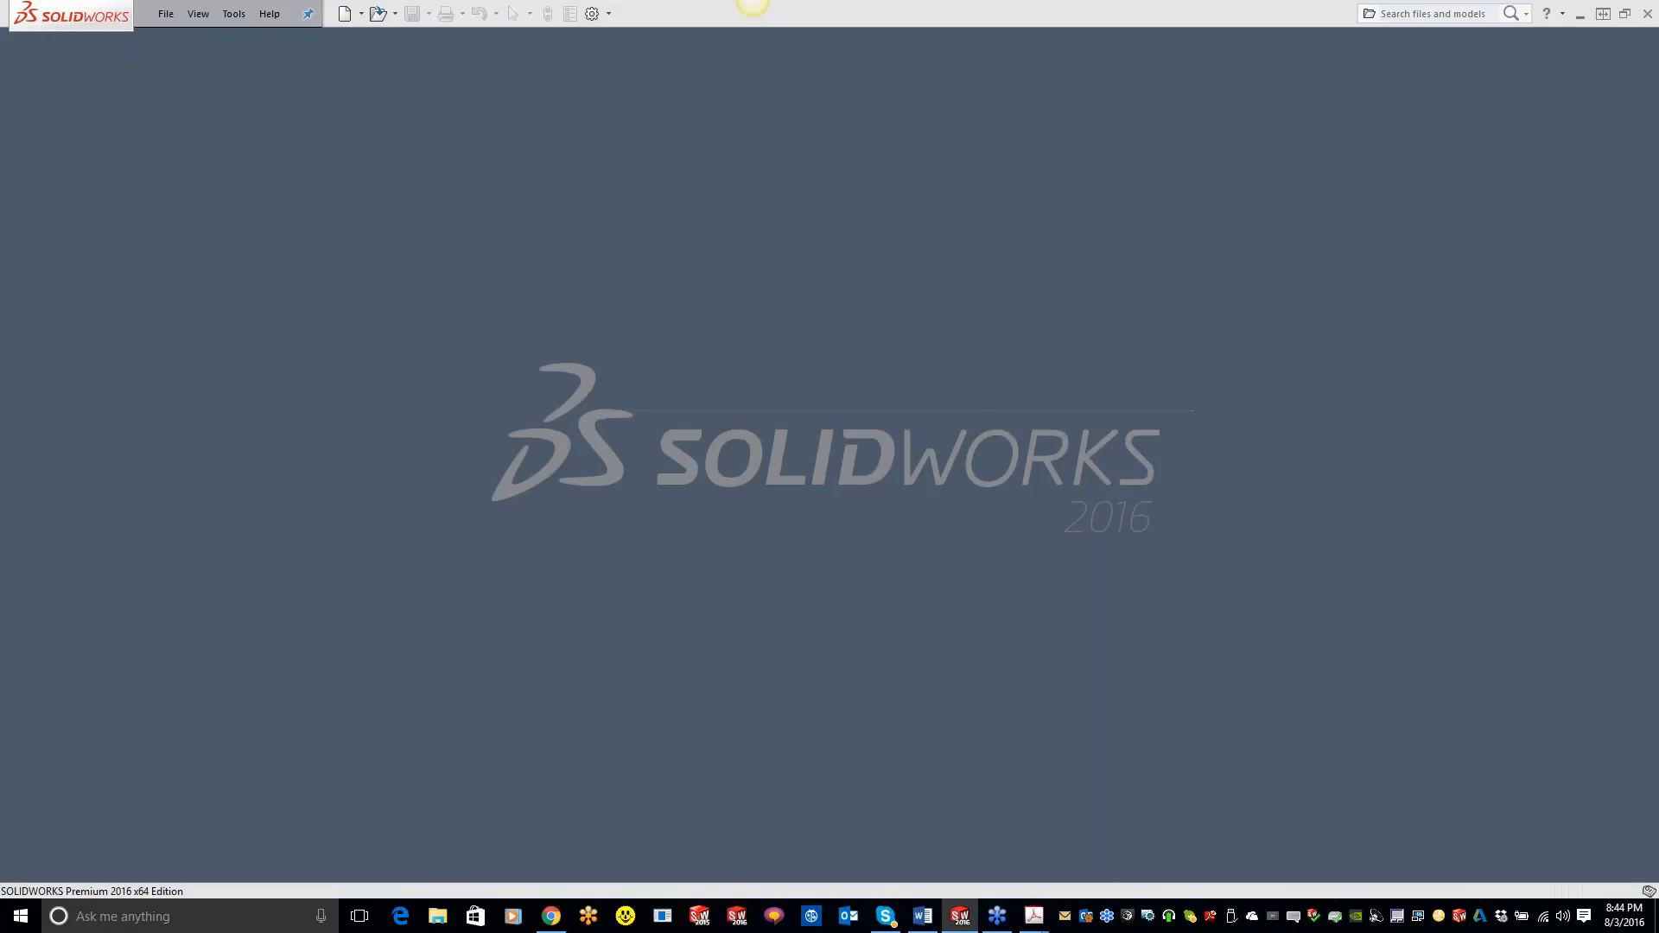
click(377, 331)
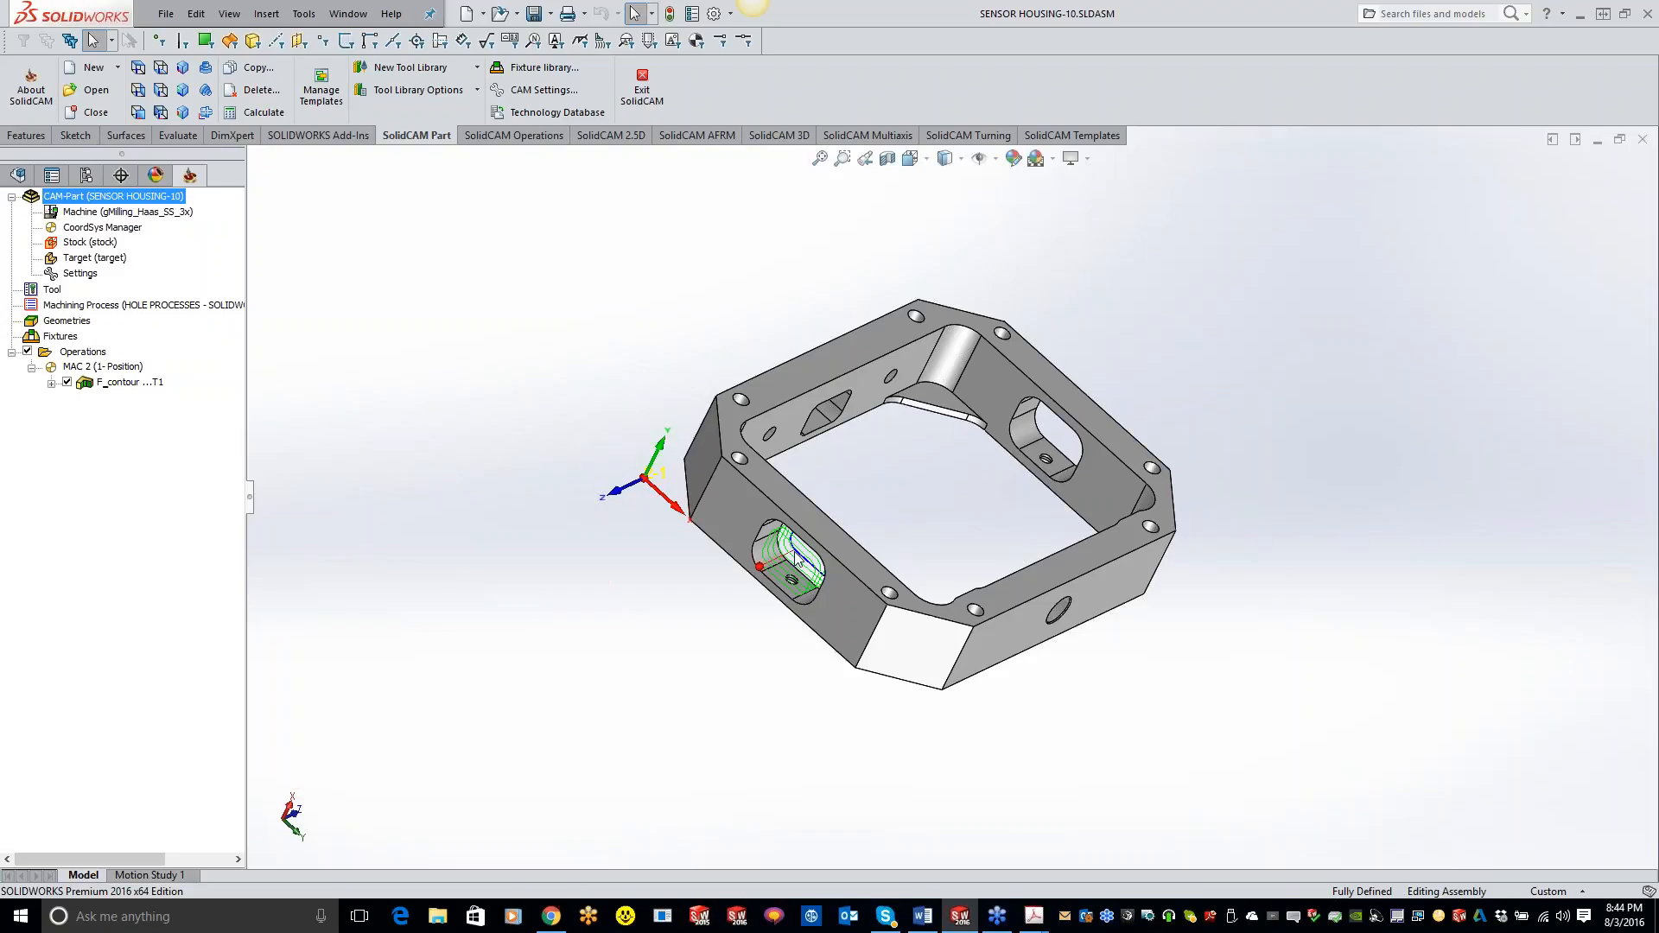
middle_drag(796, 551, 860, 358)
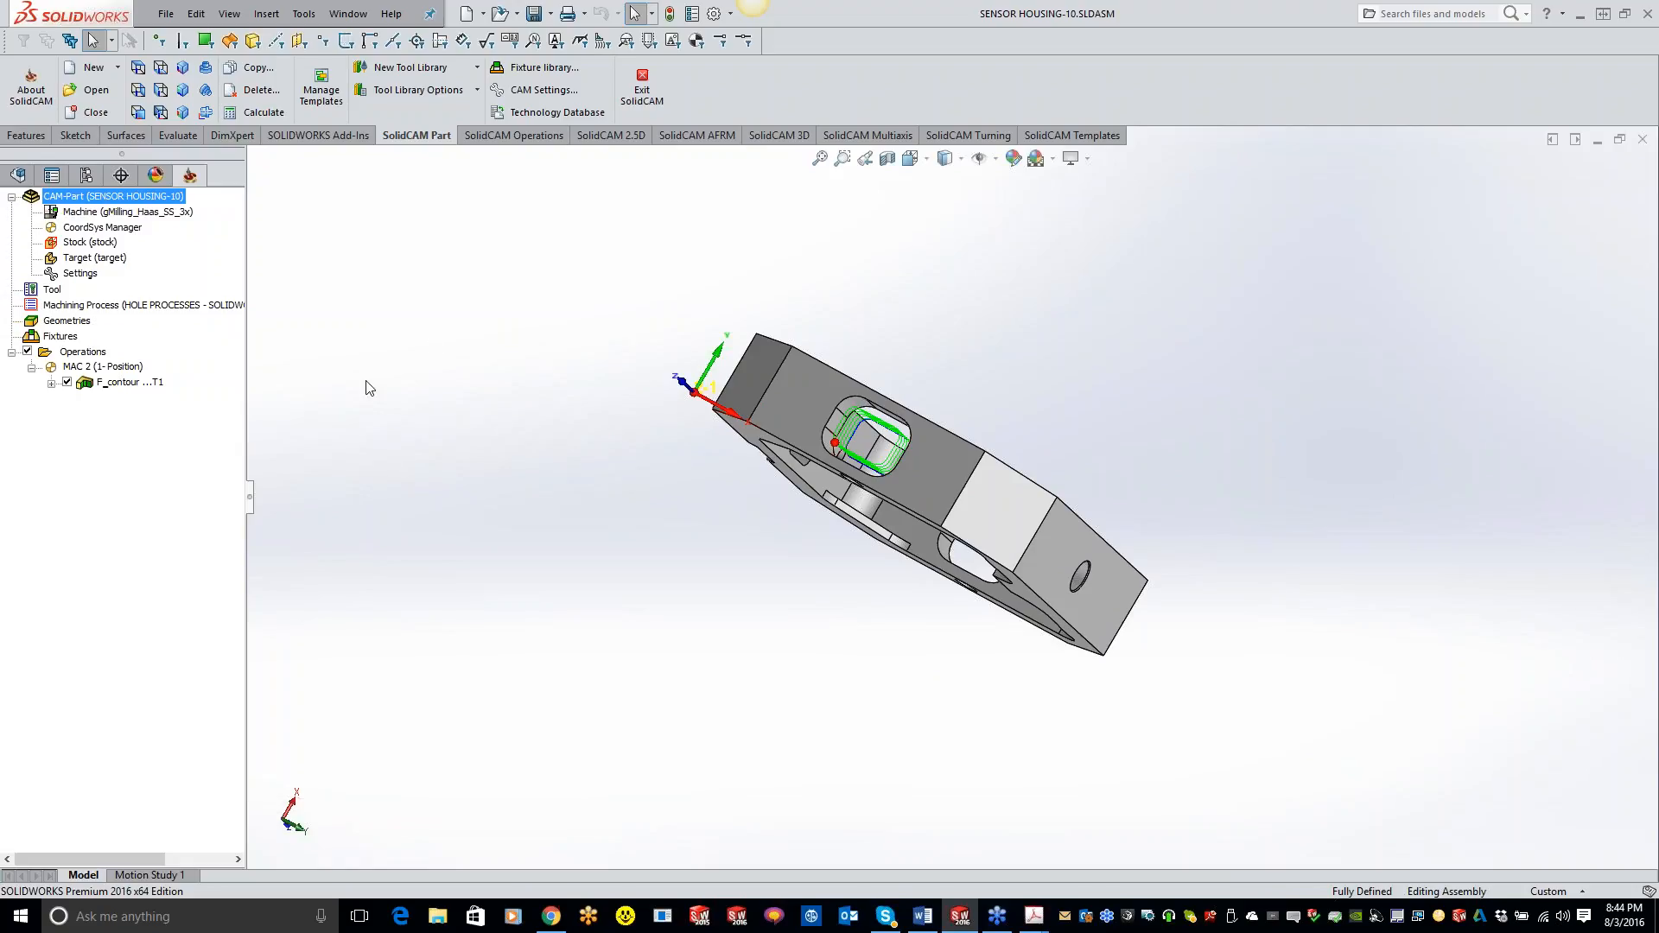
middle_drag(1050, 377, 835, 521)
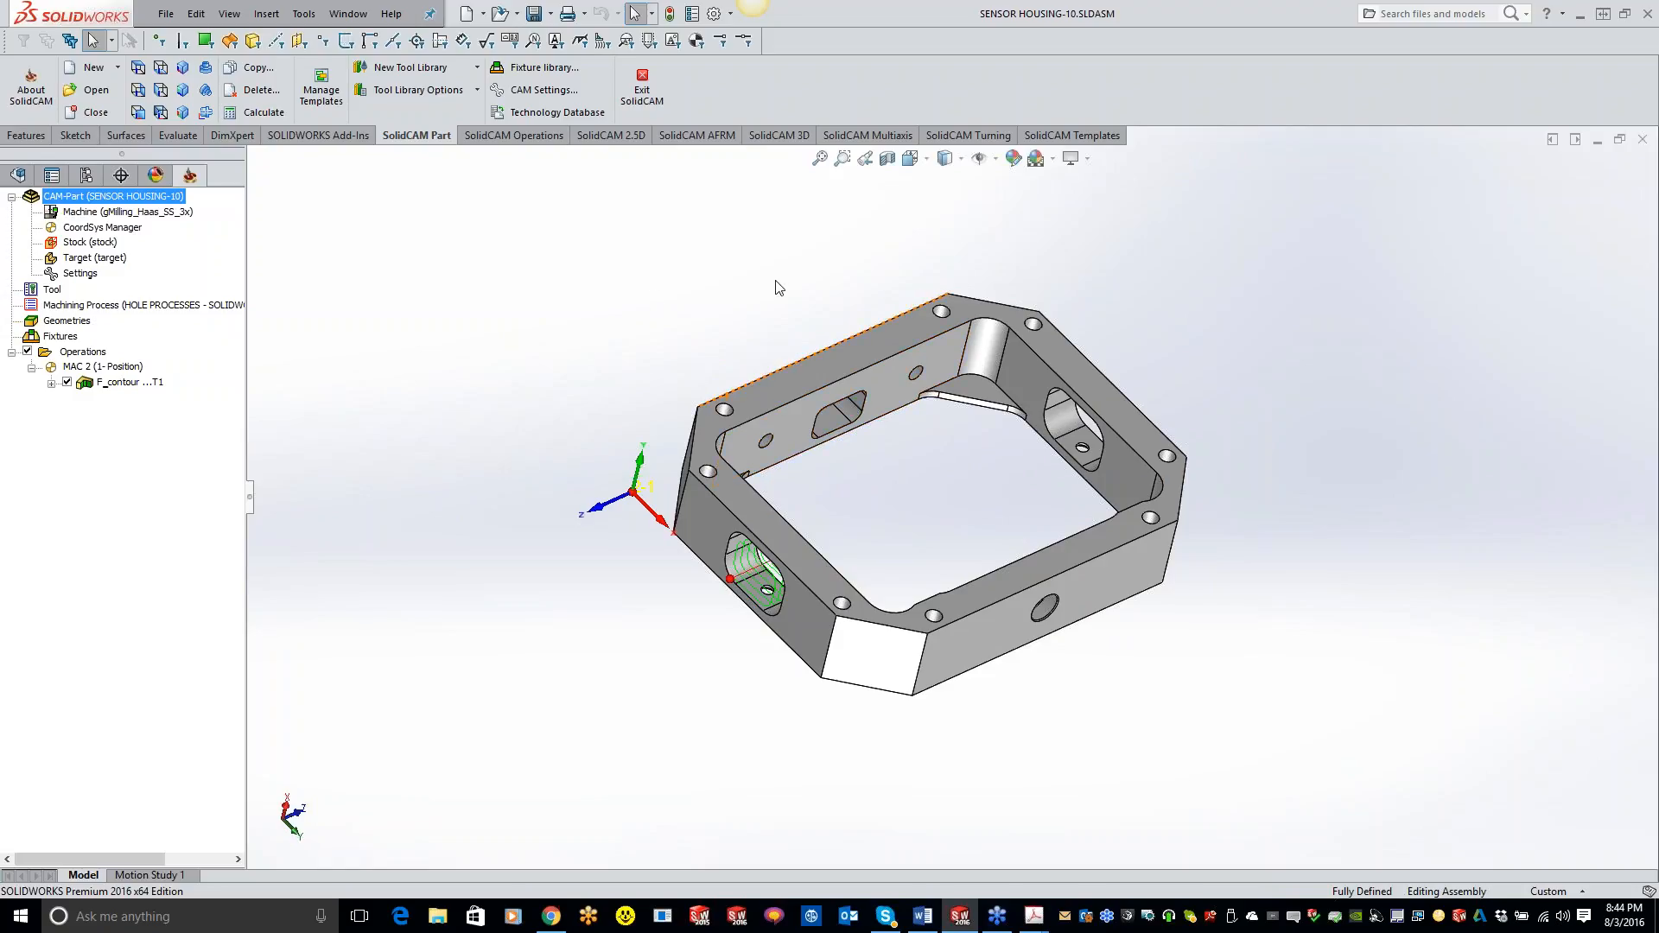
Open Sensor Housing.SLDPRT from Demo Files > SolidCAM > 2.5D on the E: drive and compare it with the open CAM-Part.
click(500, 14)
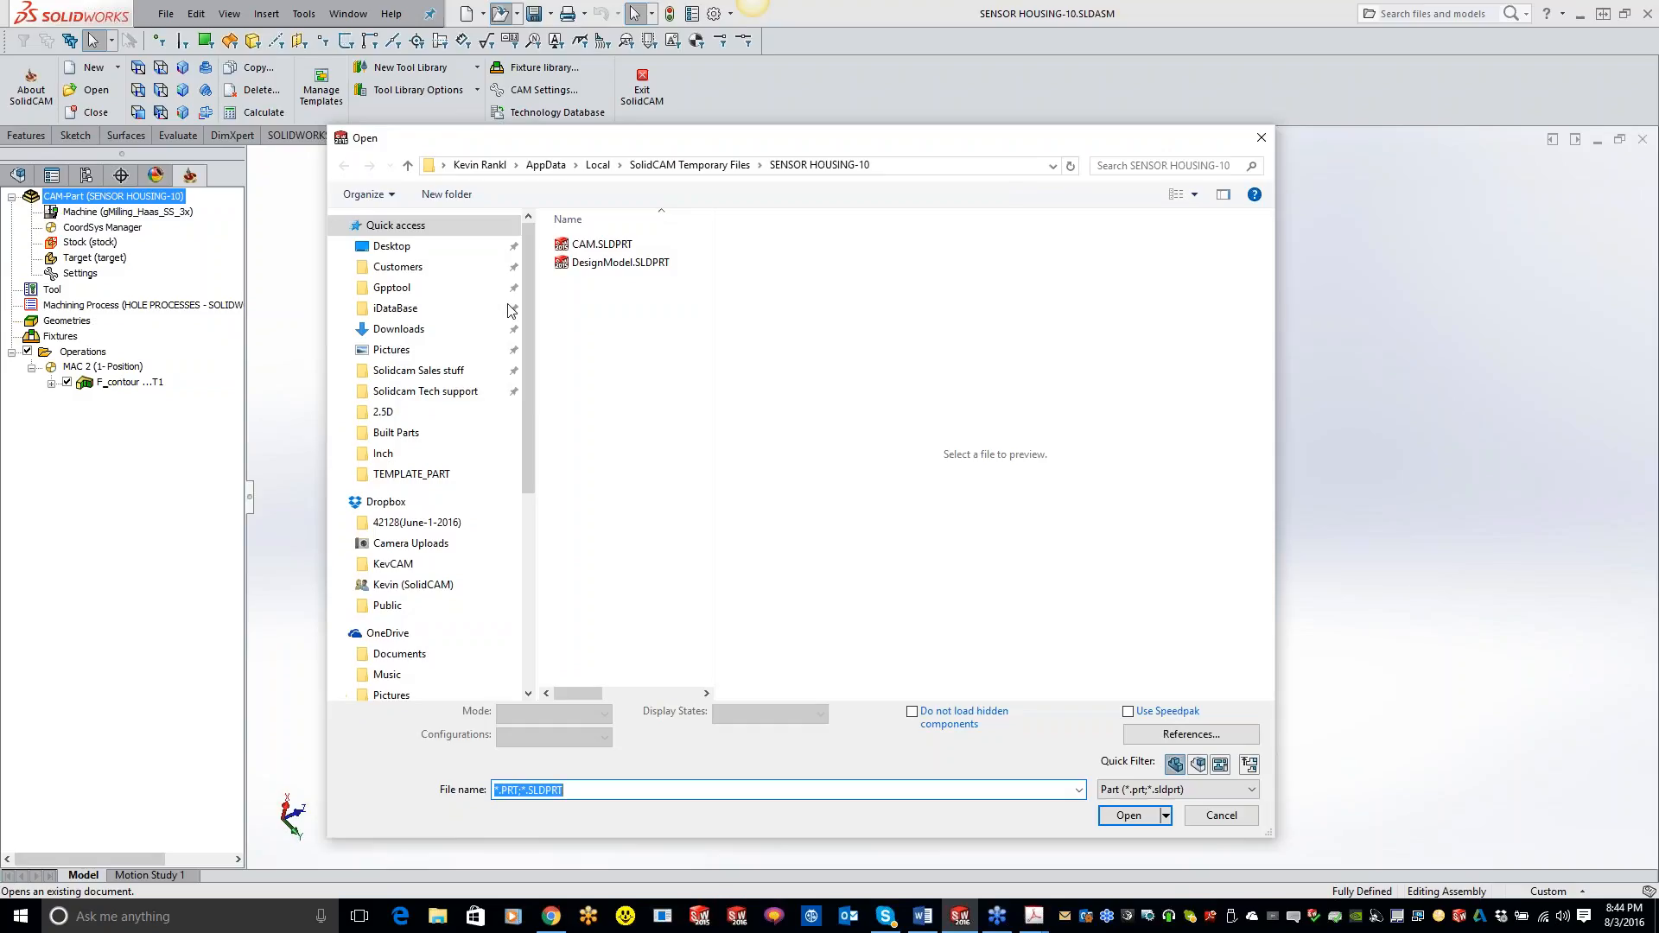
scroll(531, 474, down, 5)
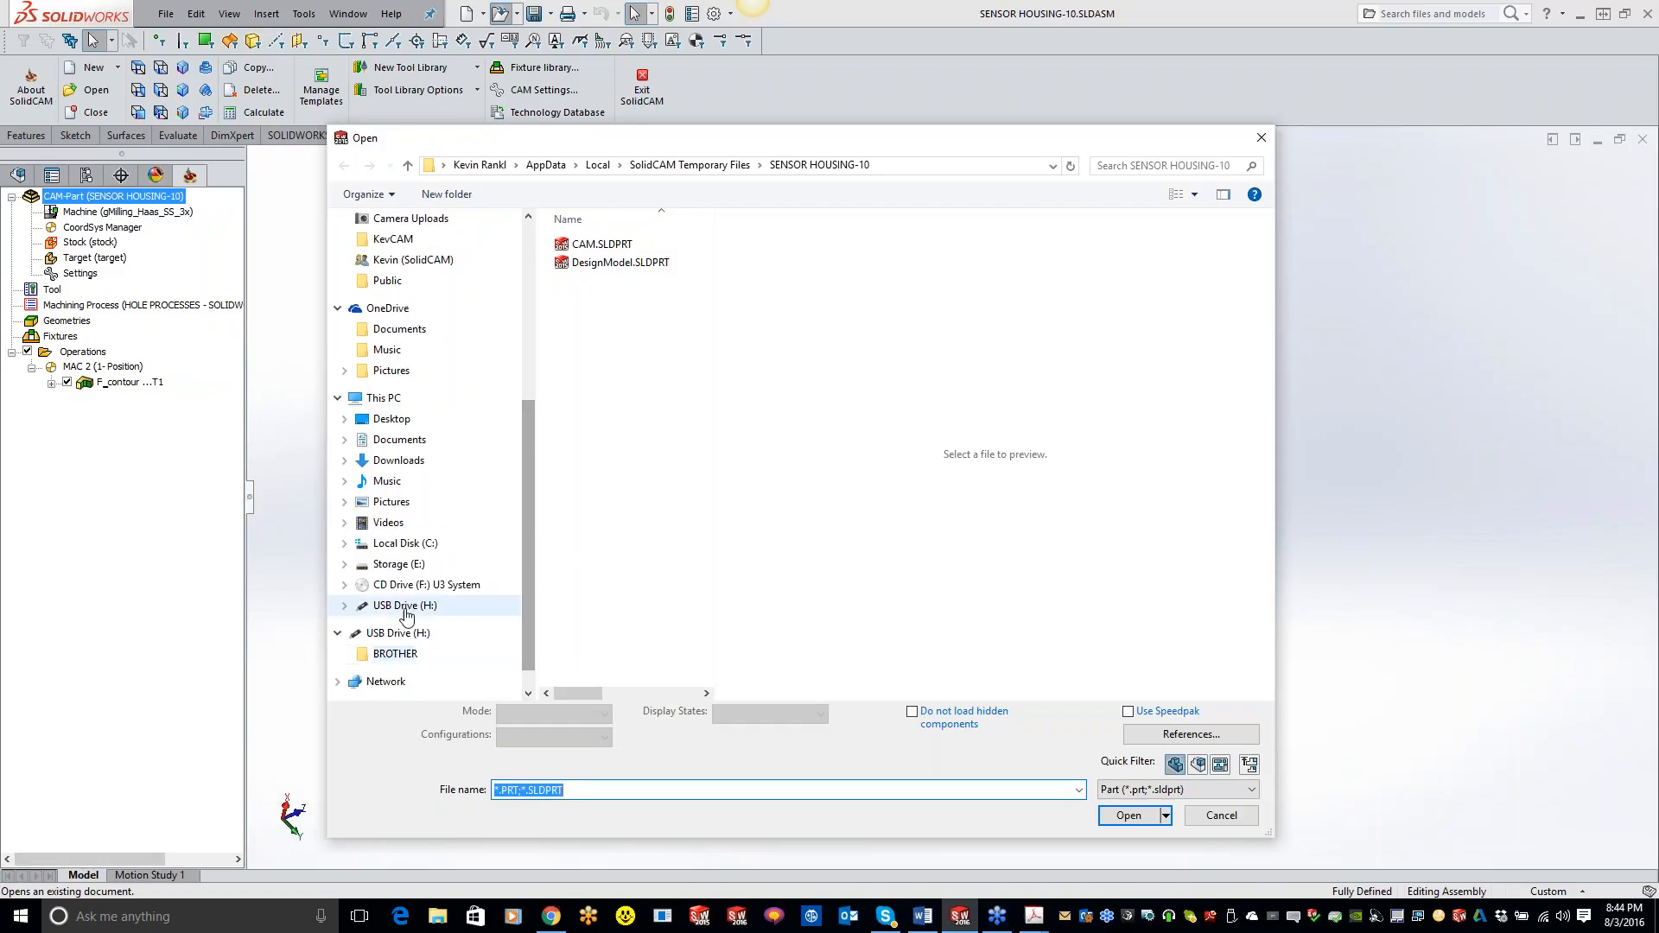
click(406, 564)
double_click(596, 245)
double_click(592, 263)
click(588, 281)
double_click(588, 282)
double_click(587, 244)
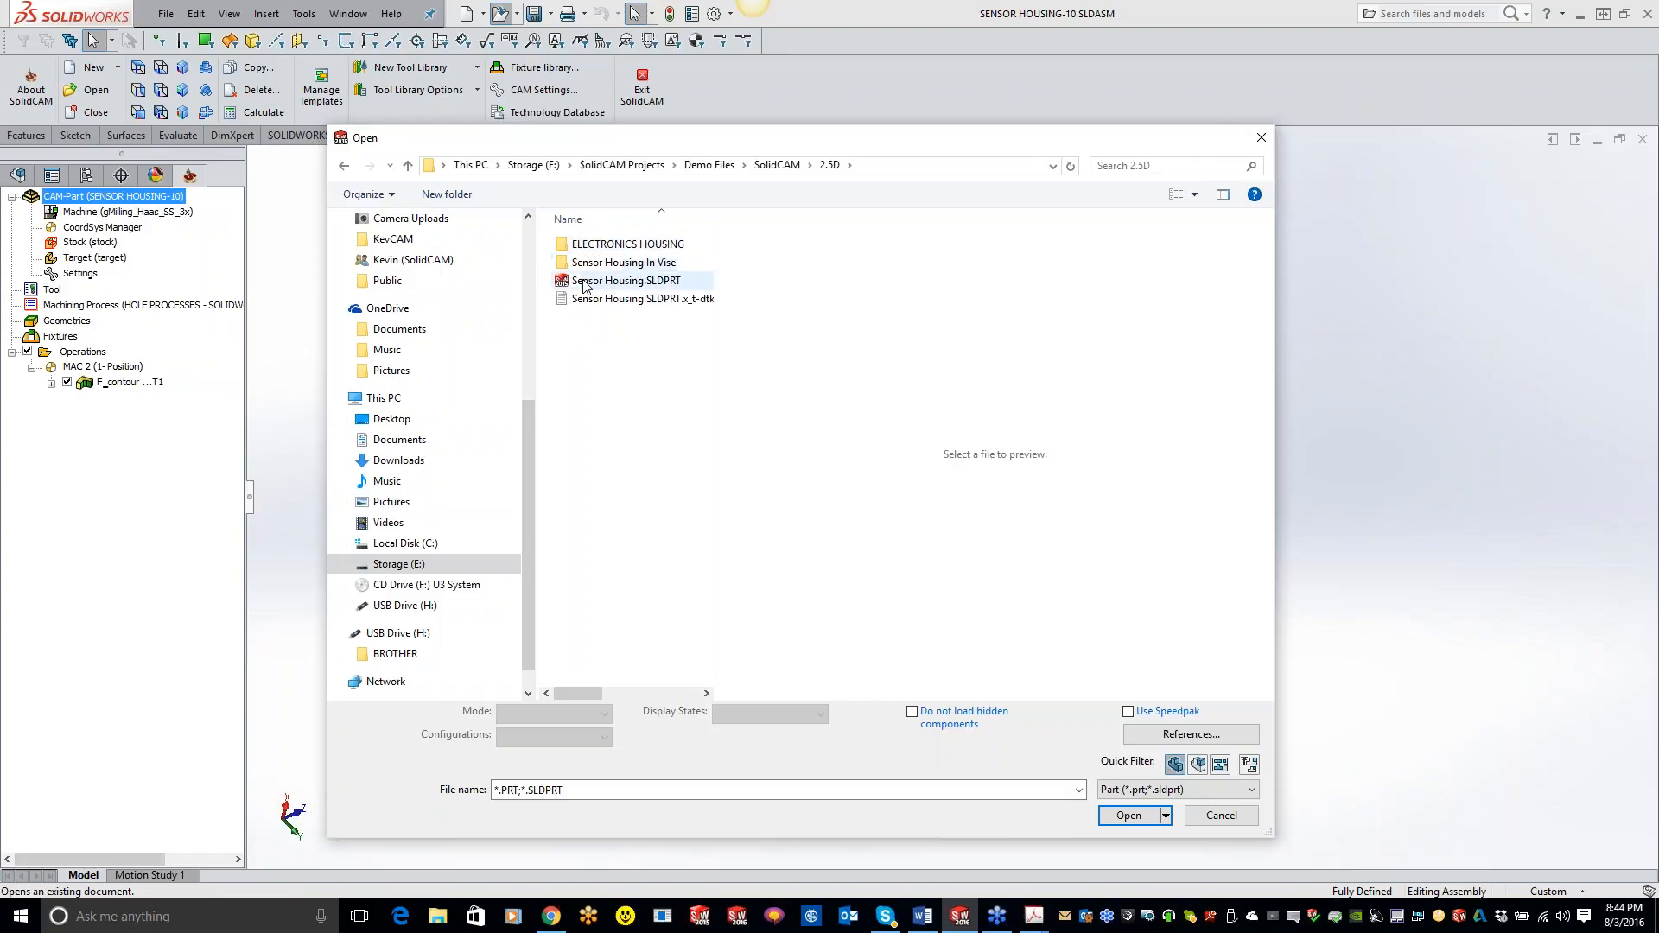
click(605, 281)
click(1128, 794)
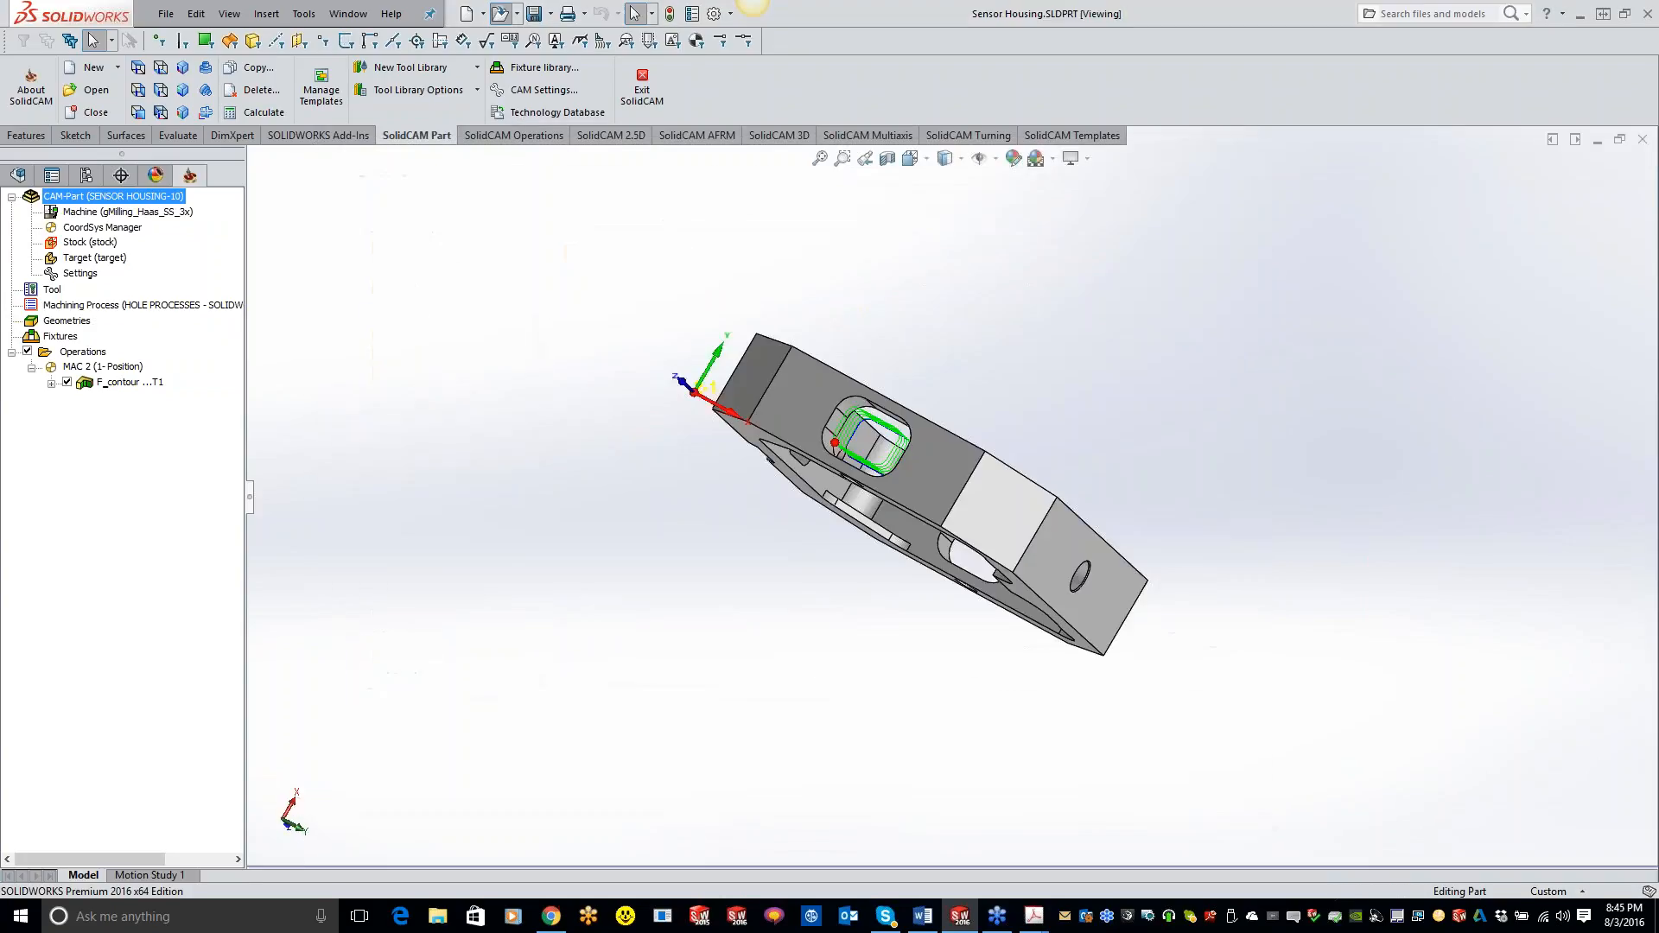
middle_drag(903, 435, 857, 470)
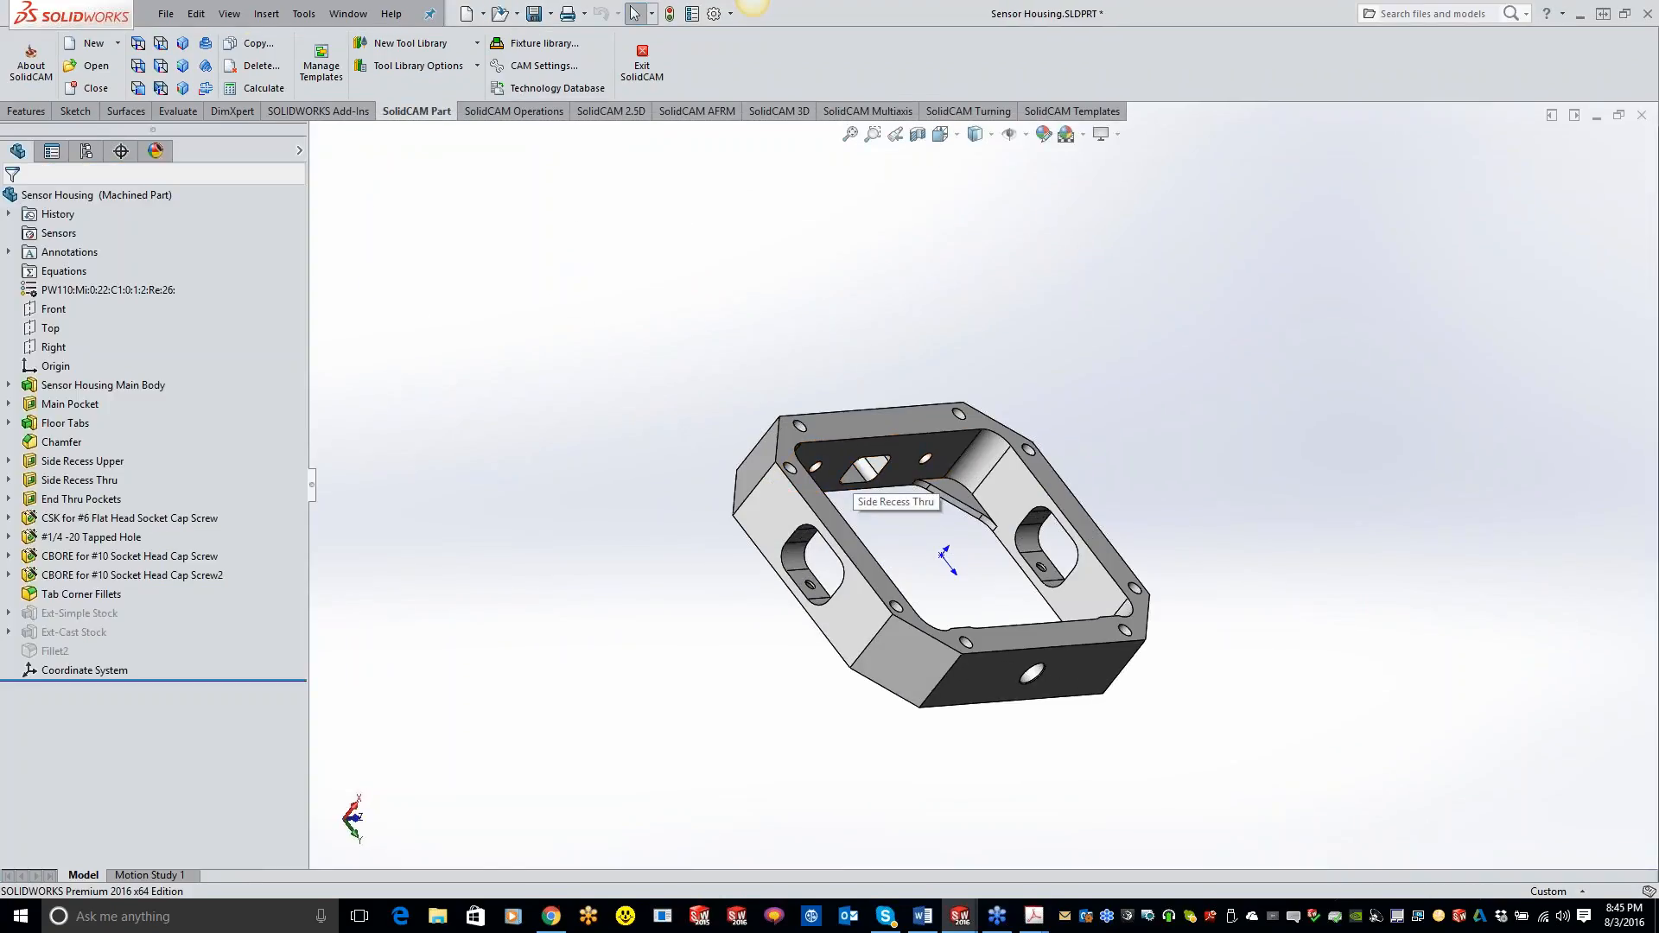
key(ctrl+Tab)
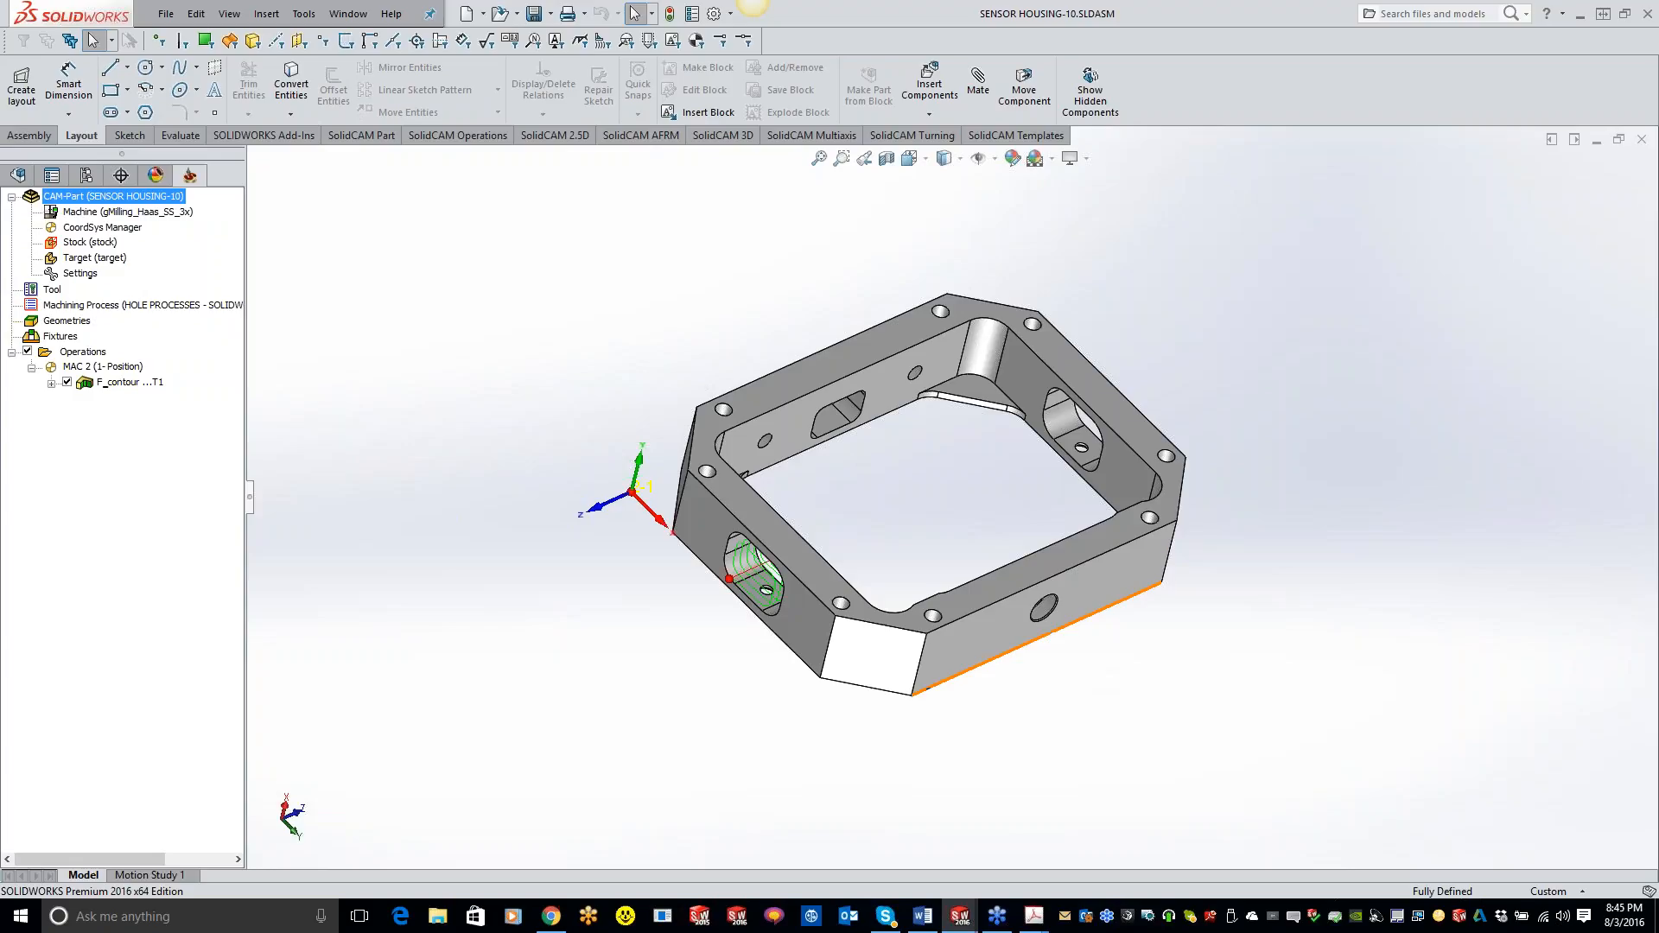
key(ctrl+Tab)
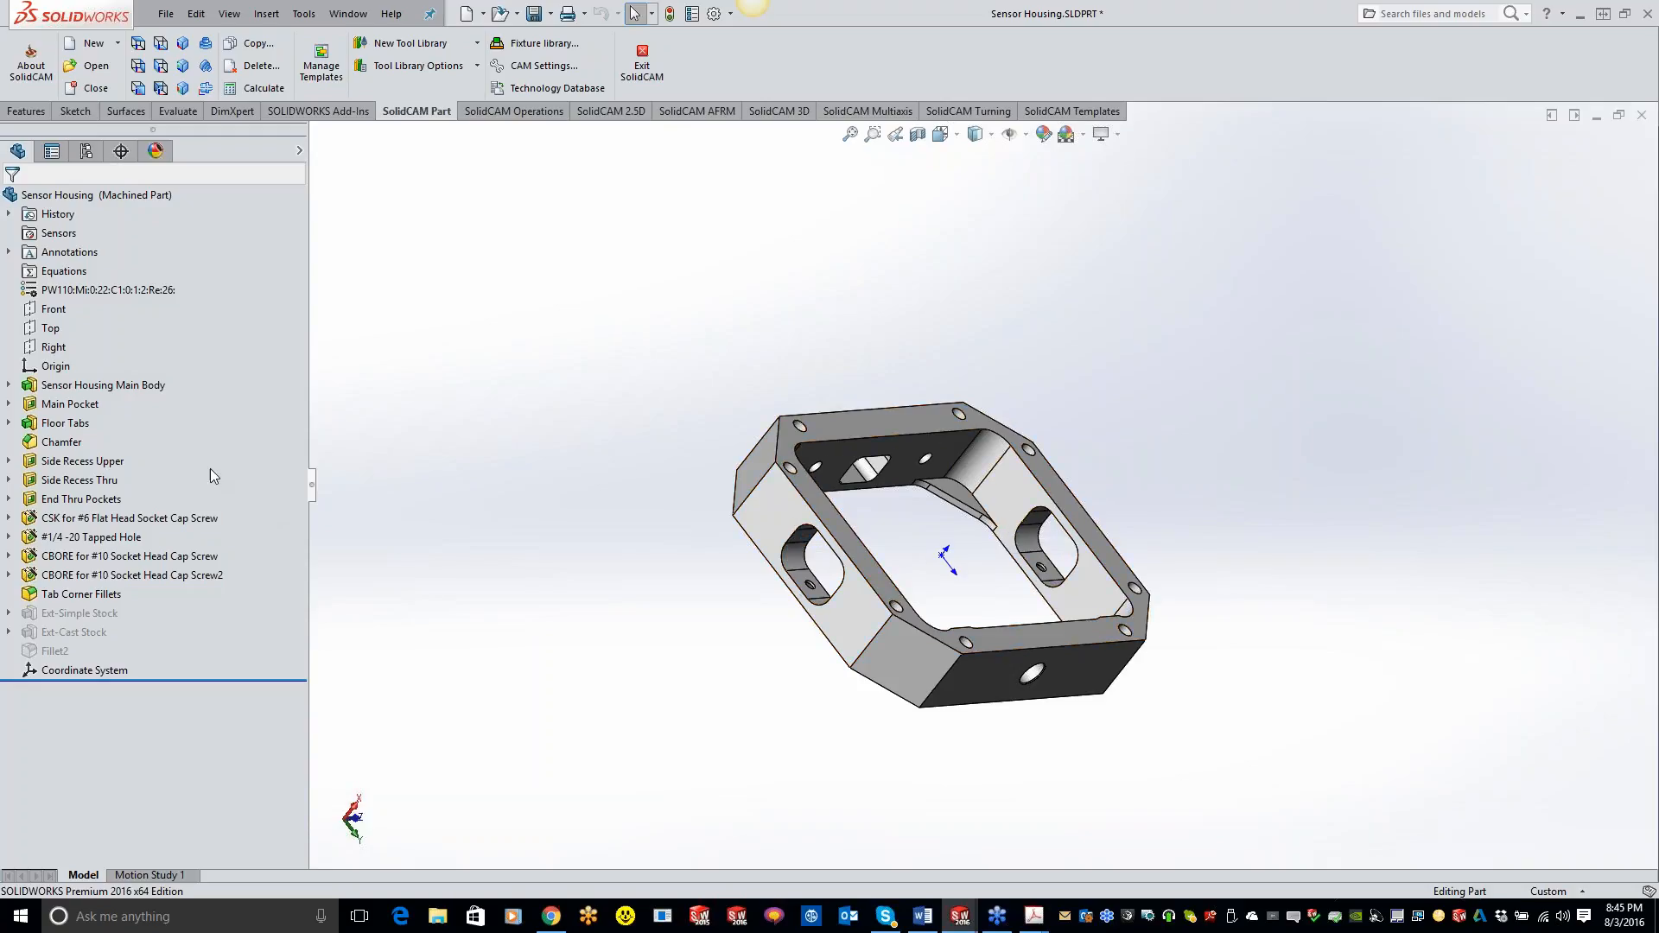
Set the length of the End Thru Pockets to 2 in, save the Sensor Housing part and return to the CAM-Part.
click(69, 499)
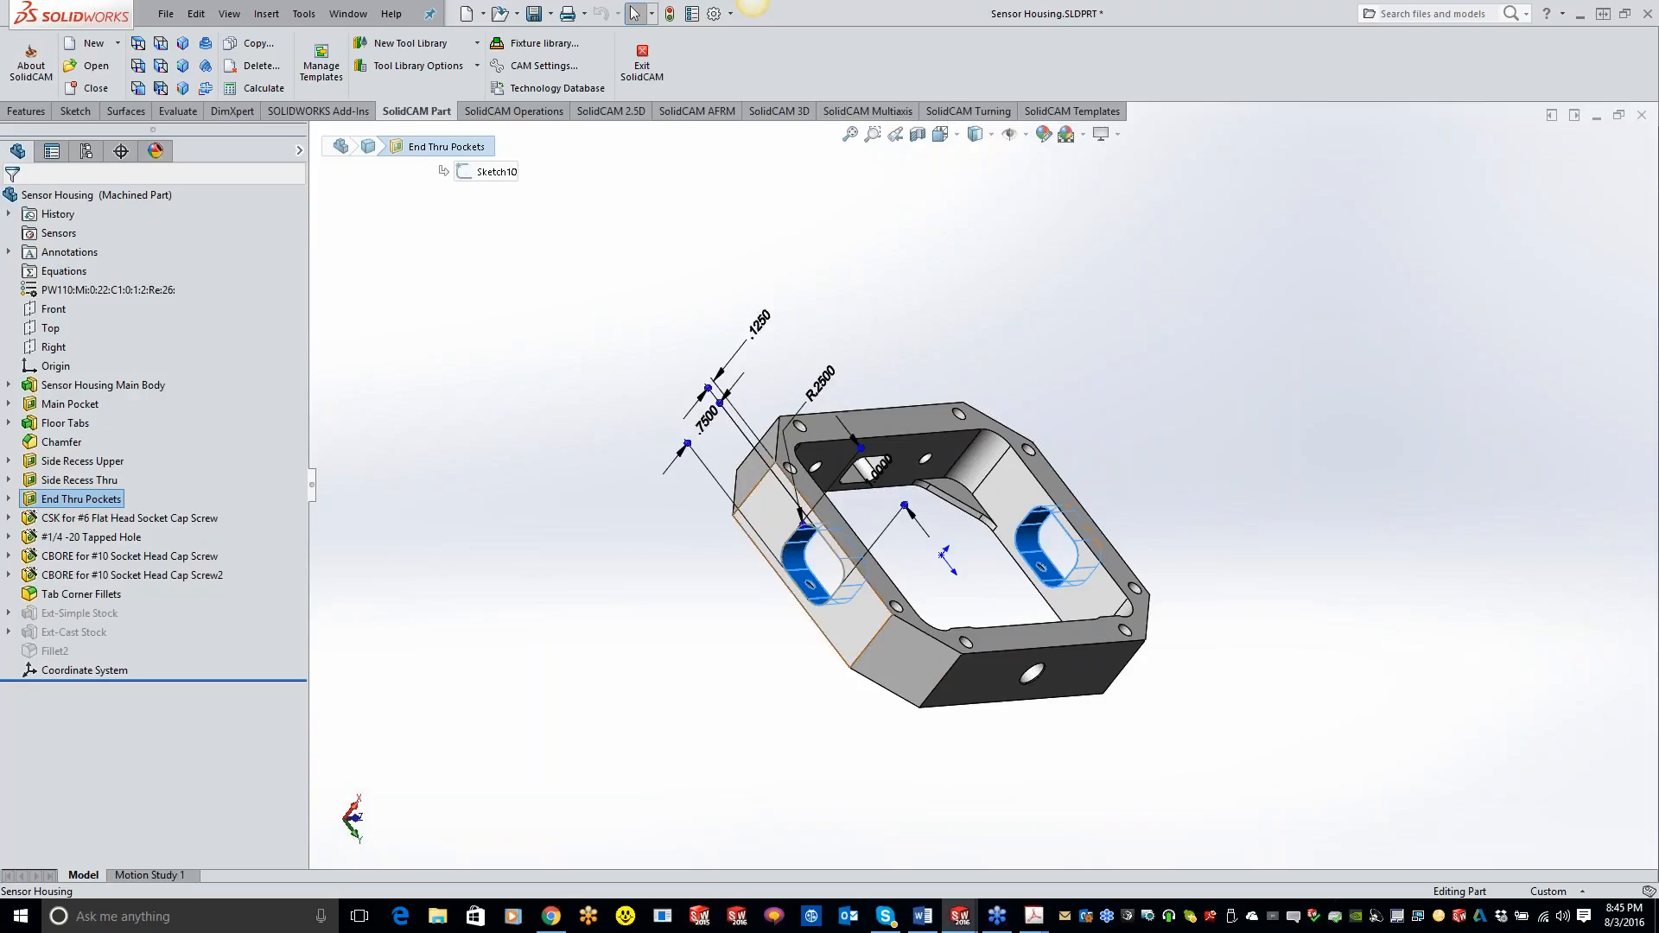
middle_drag(1125, 403, 1210, 411)
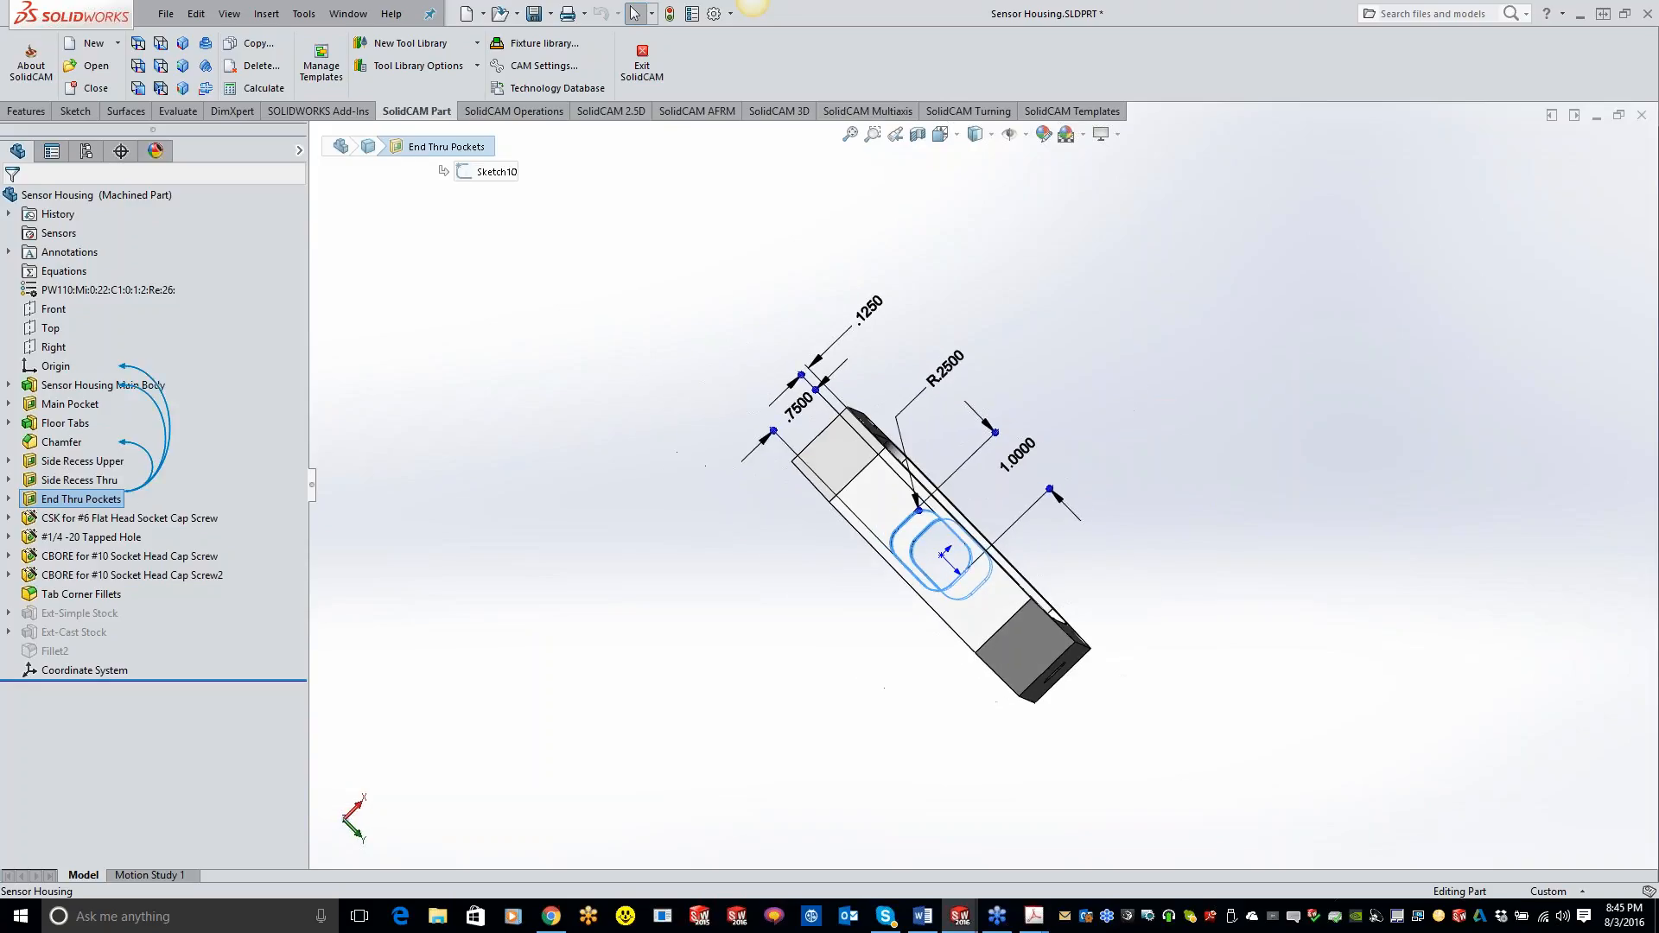
double_click(1023, 454)
text(2)
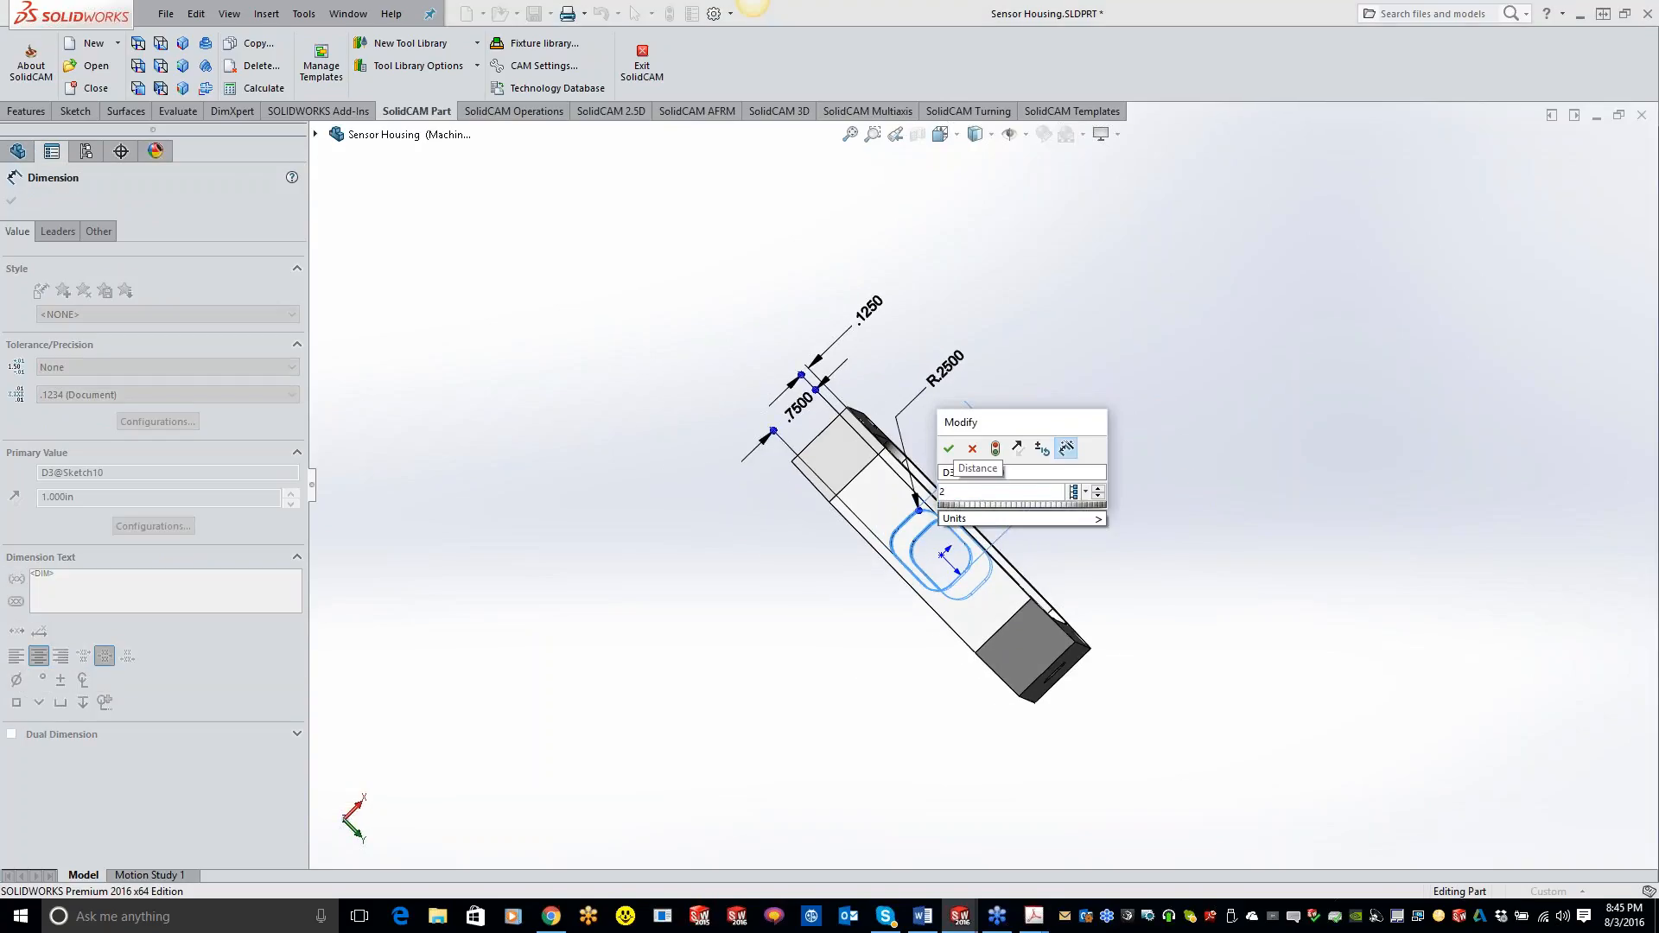
key(Return)
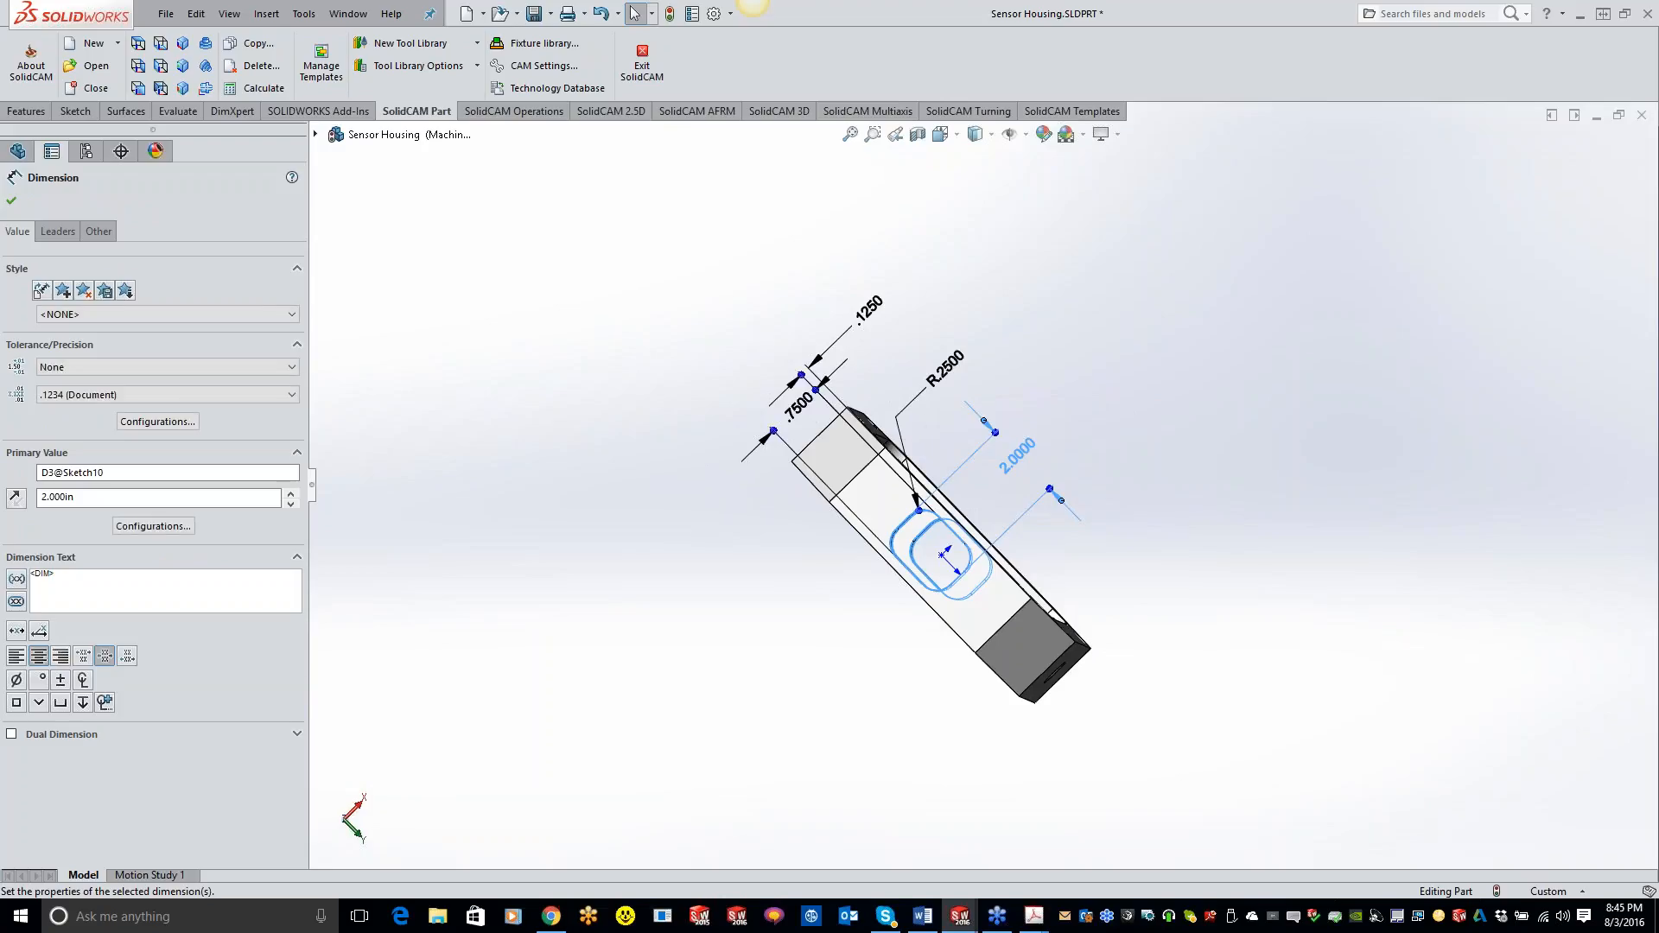
key(ctrl+s)
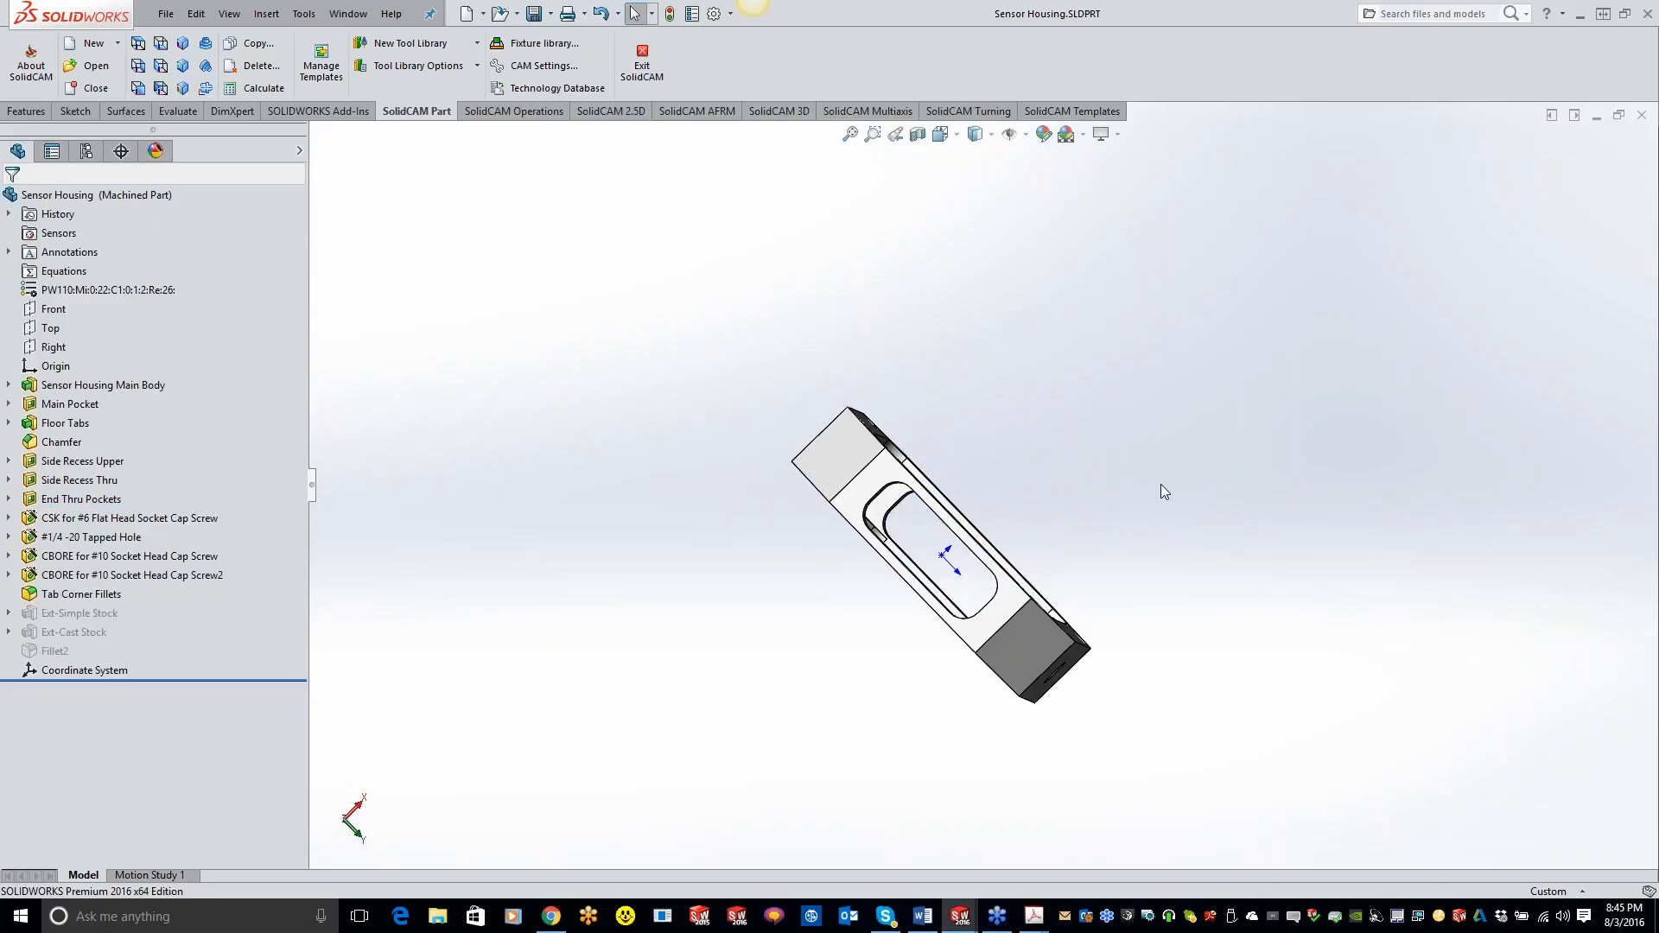
key(ctrl+Tab)
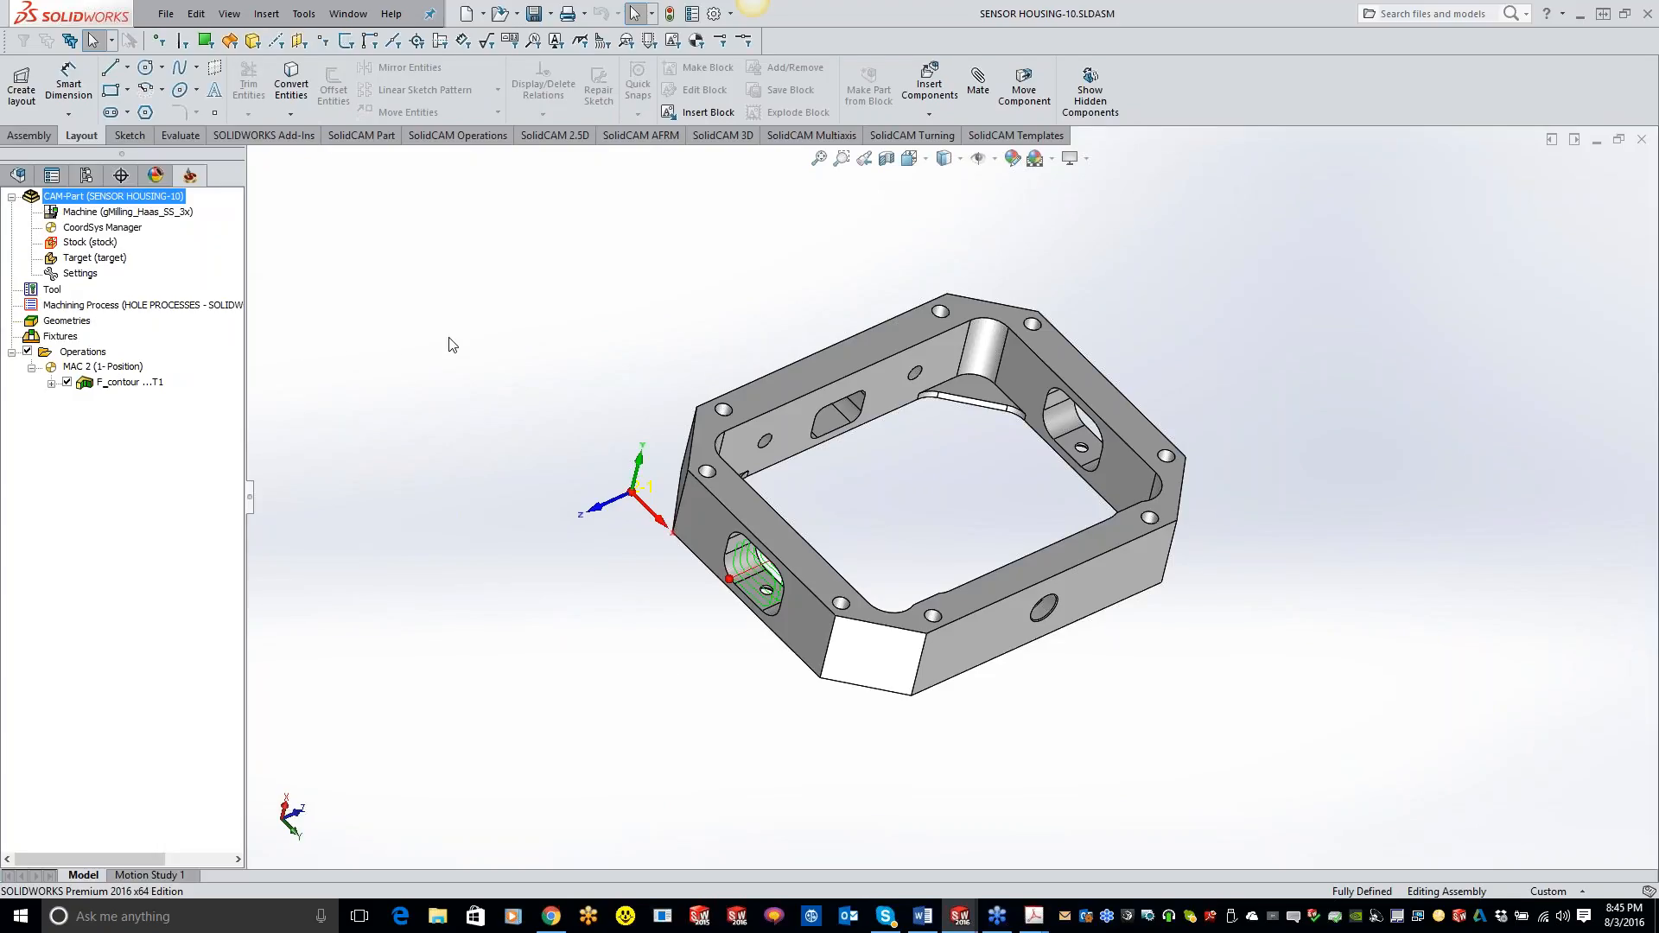
Close the CAM-Part and the Sensor Housing part, then reopen the recent SENSOR HOUSING-10 CAM-Part.
right_click(156, 199)
click(200, 264)
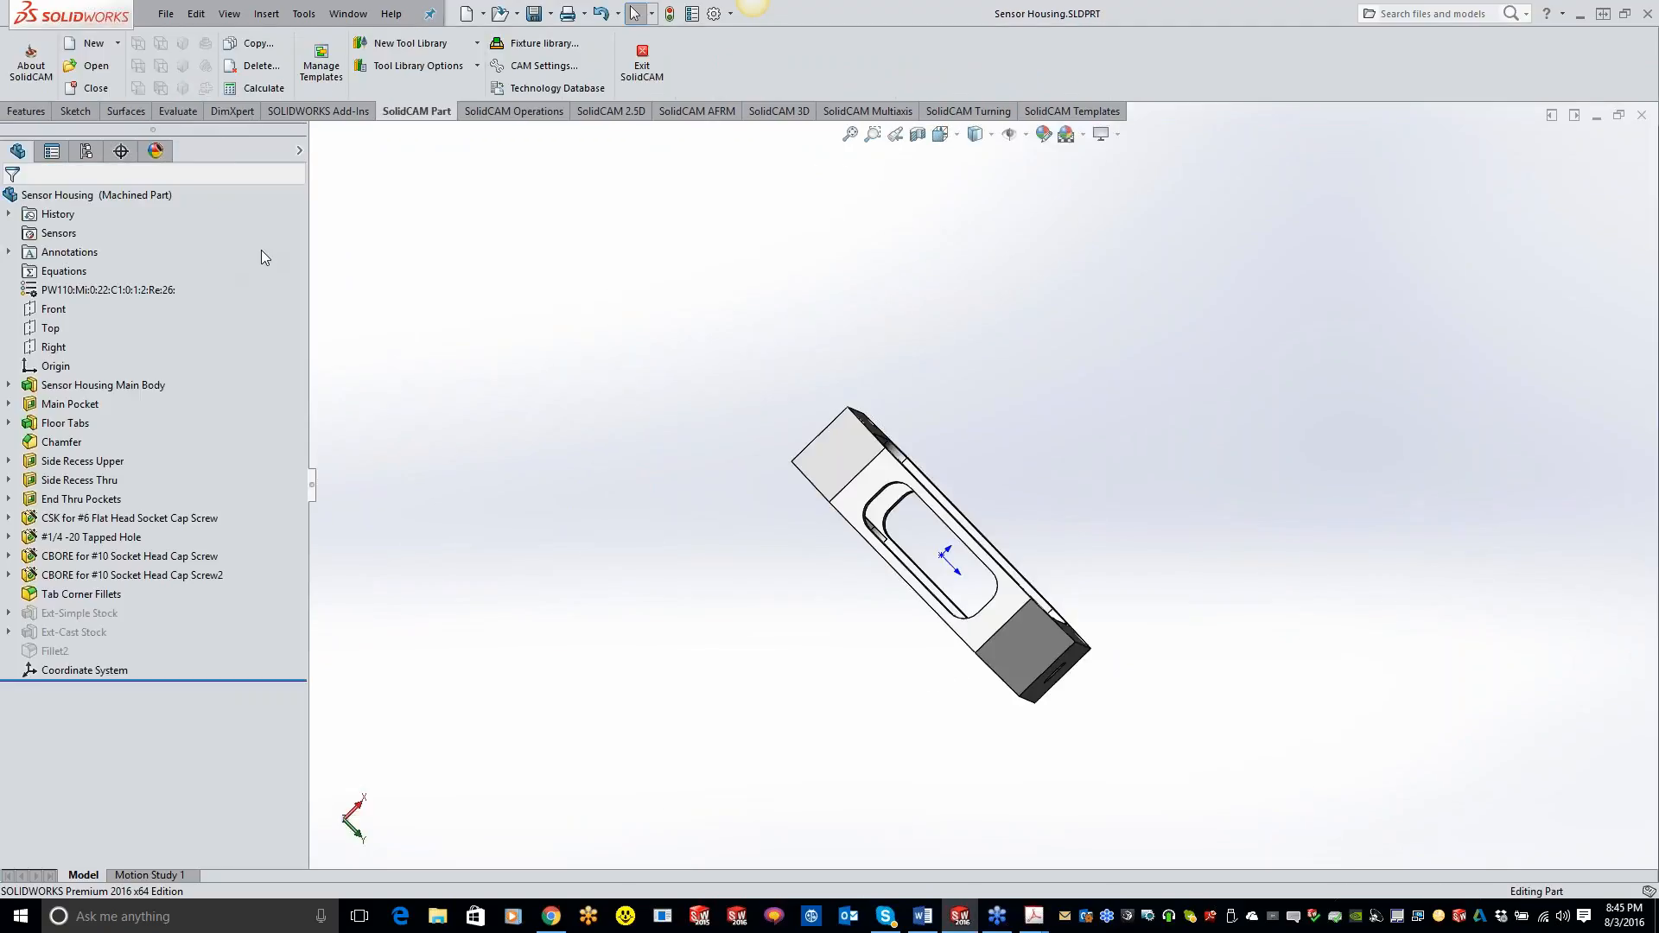
click(1642, 116)
click(233, 13)
mouse_move(255, 82)
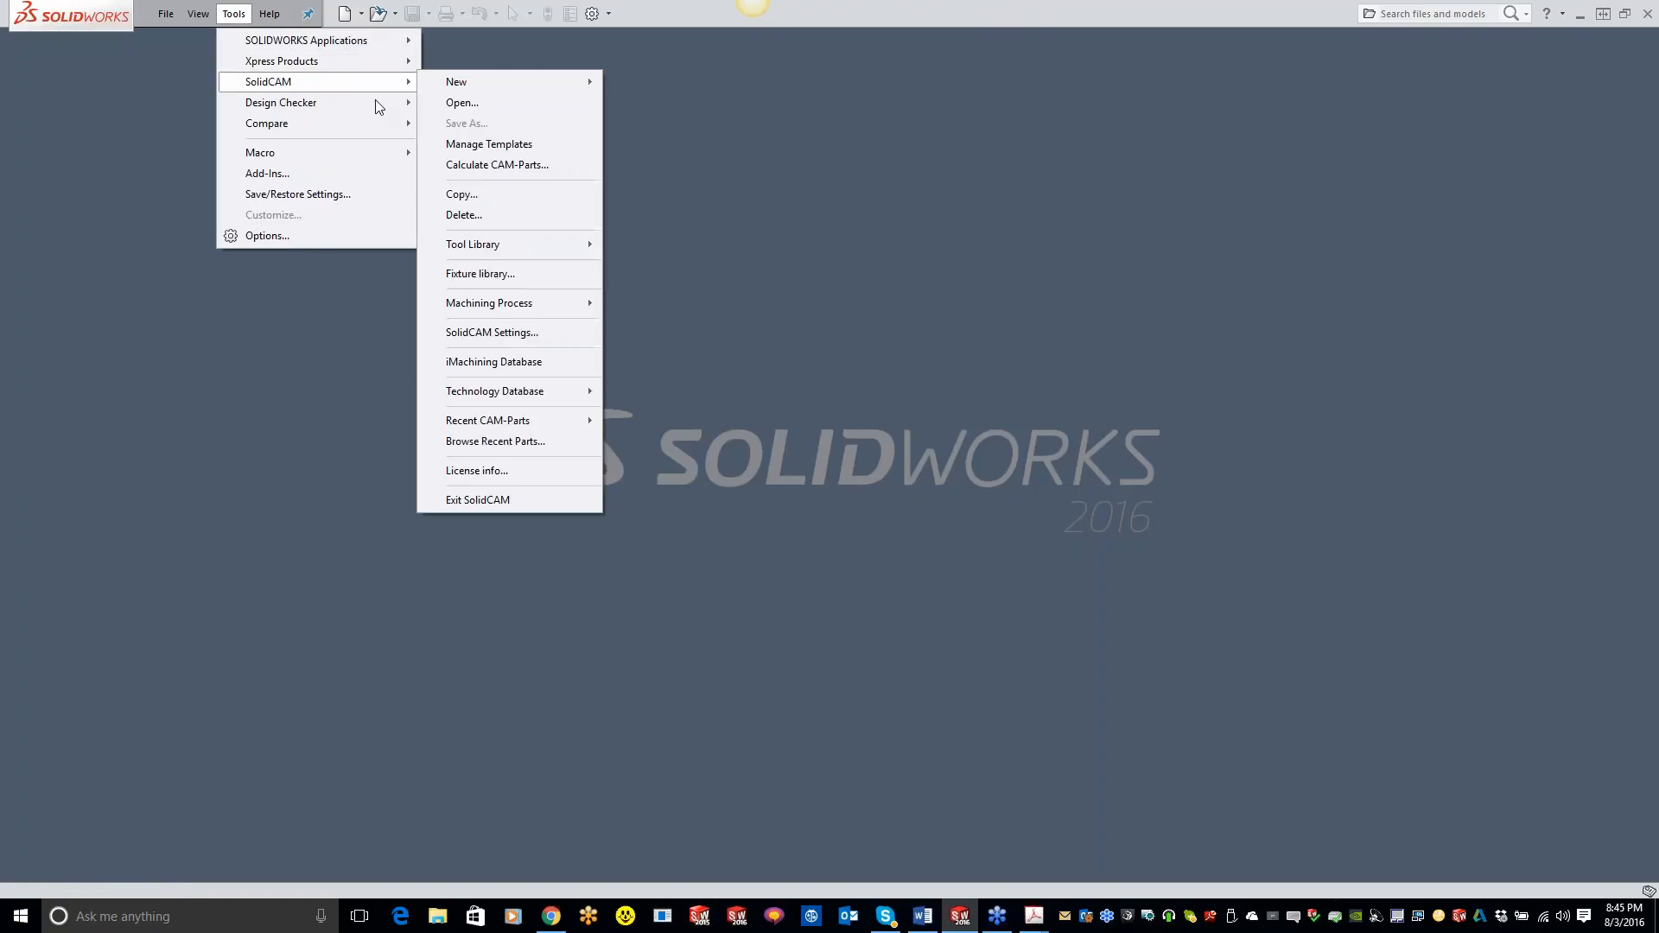
mouse_move(499, 424)
click(726, 420)
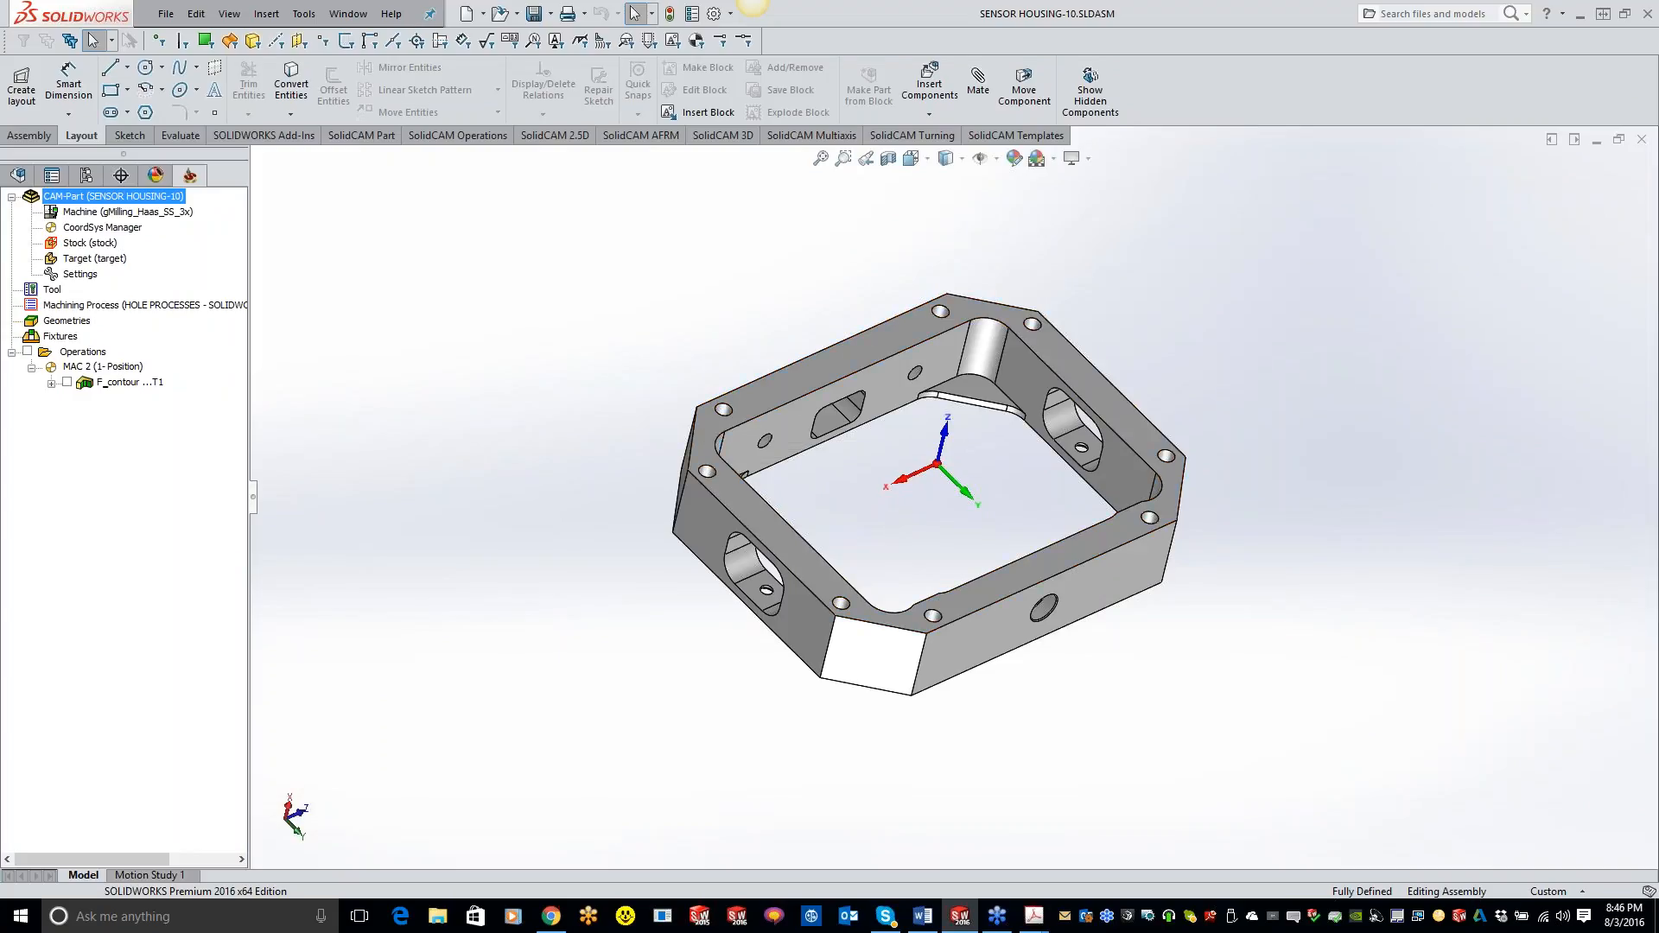
Change the CAM-Part's model reference to Sensor Housing.SLDPRT in the 2.5D folder and accept replacing the design model.
right_click(175, 197)
click(201, 245)
click(126, 321)
click(639, 392)
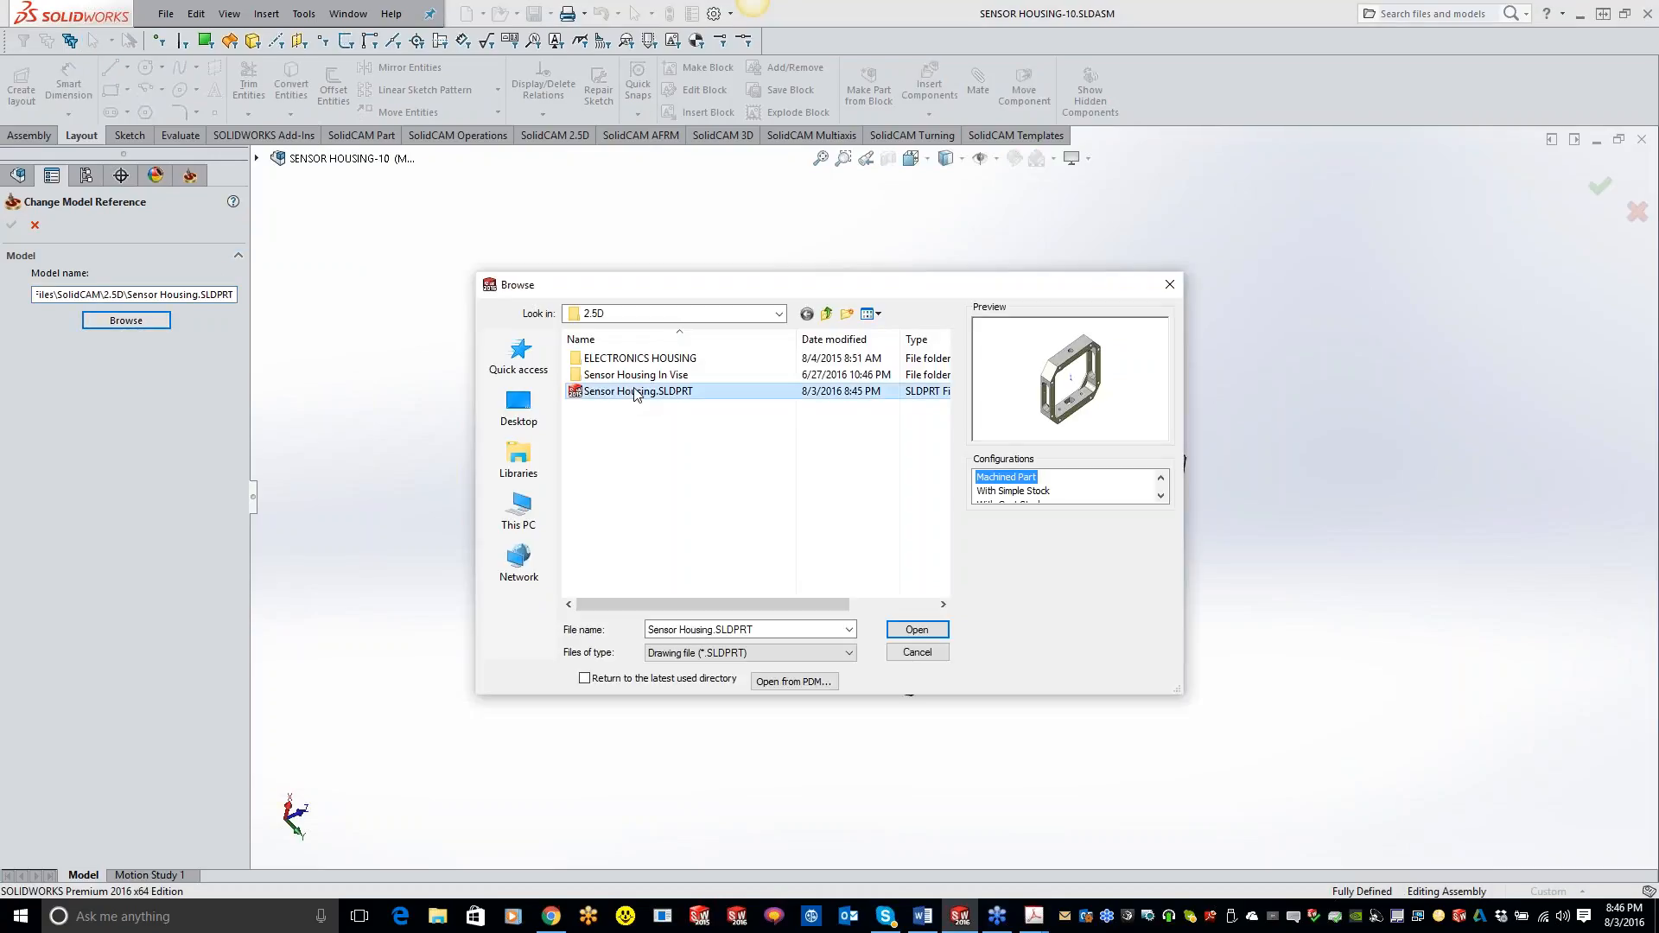
click(917, 630)
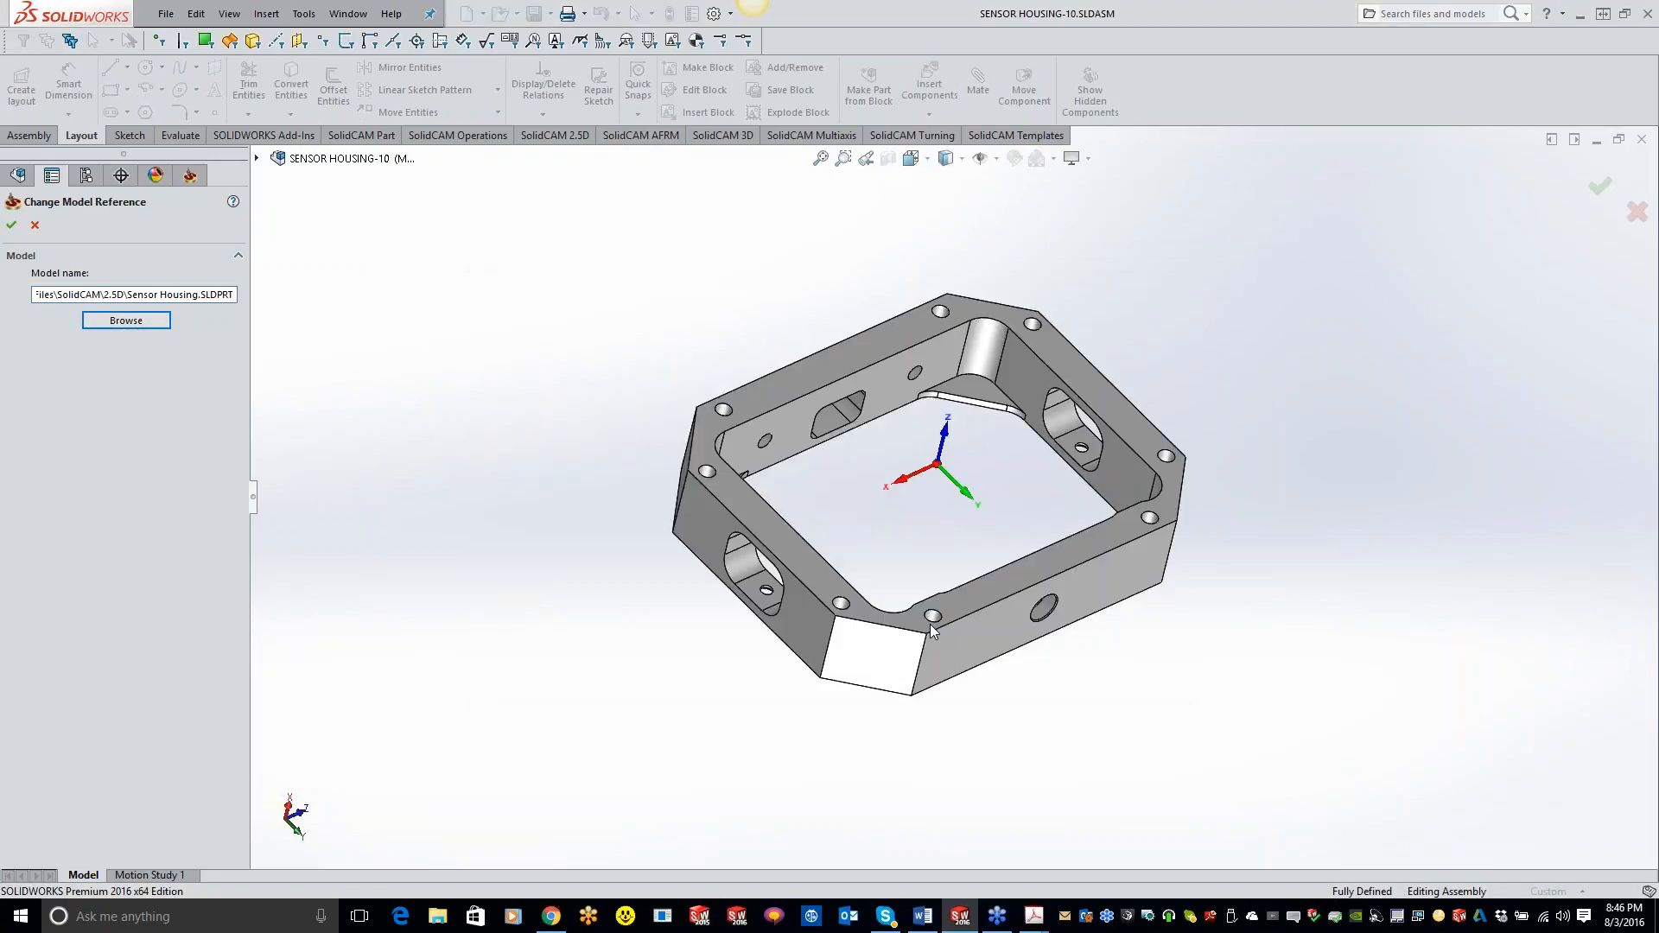
click(11, 224)
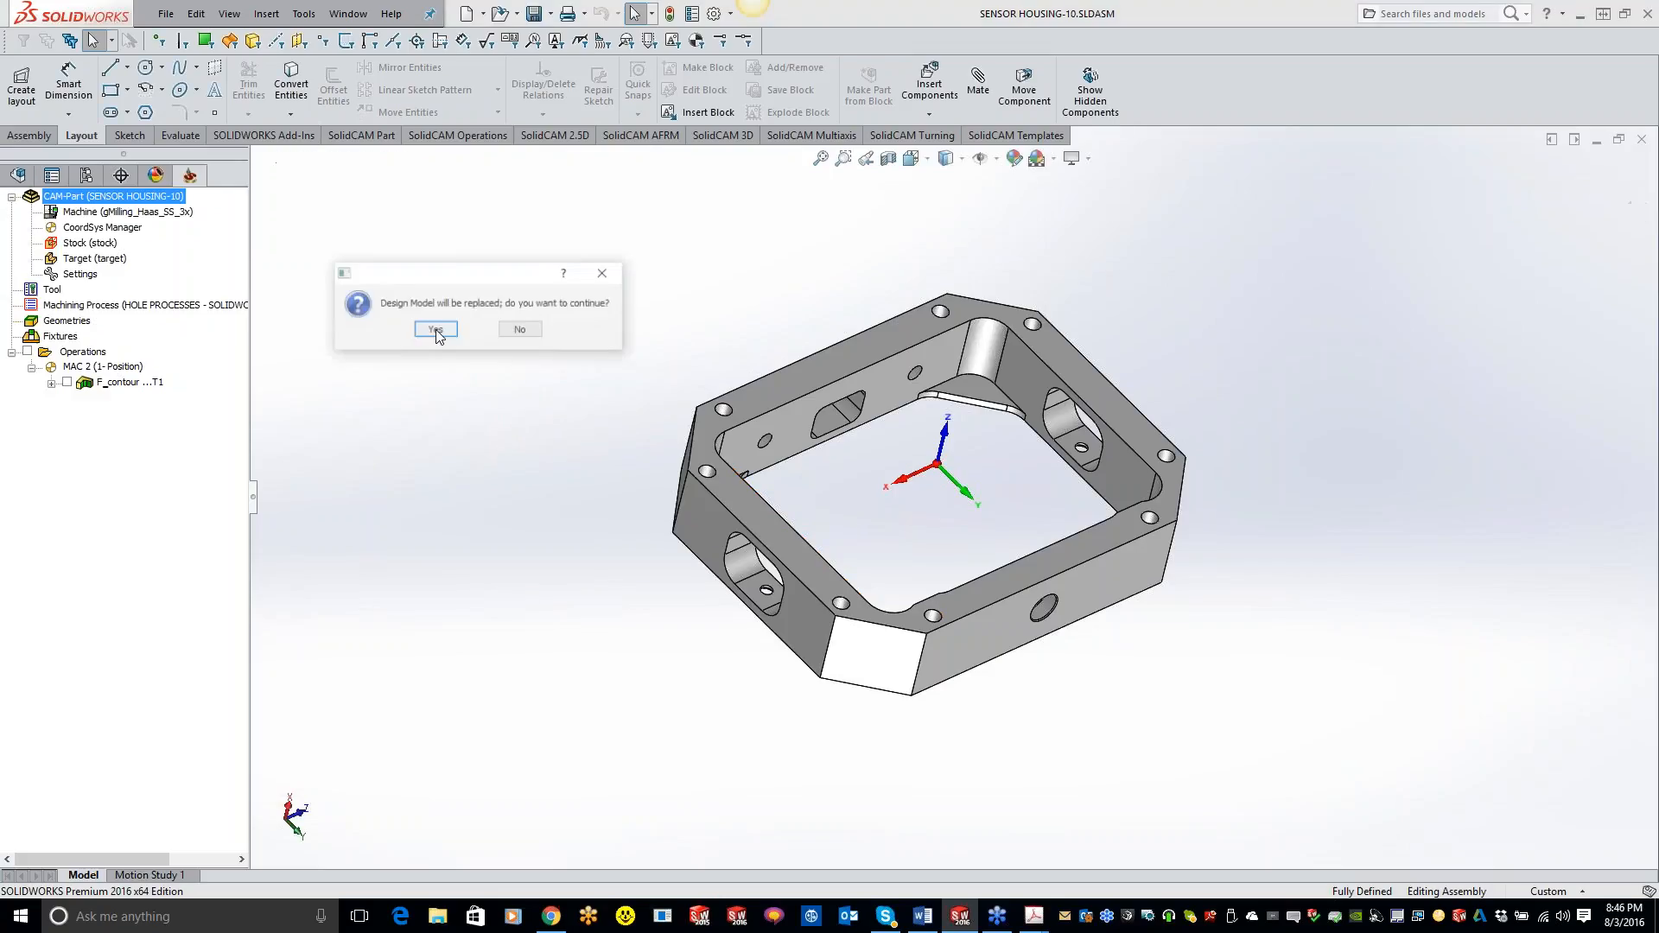
click(447, 336)
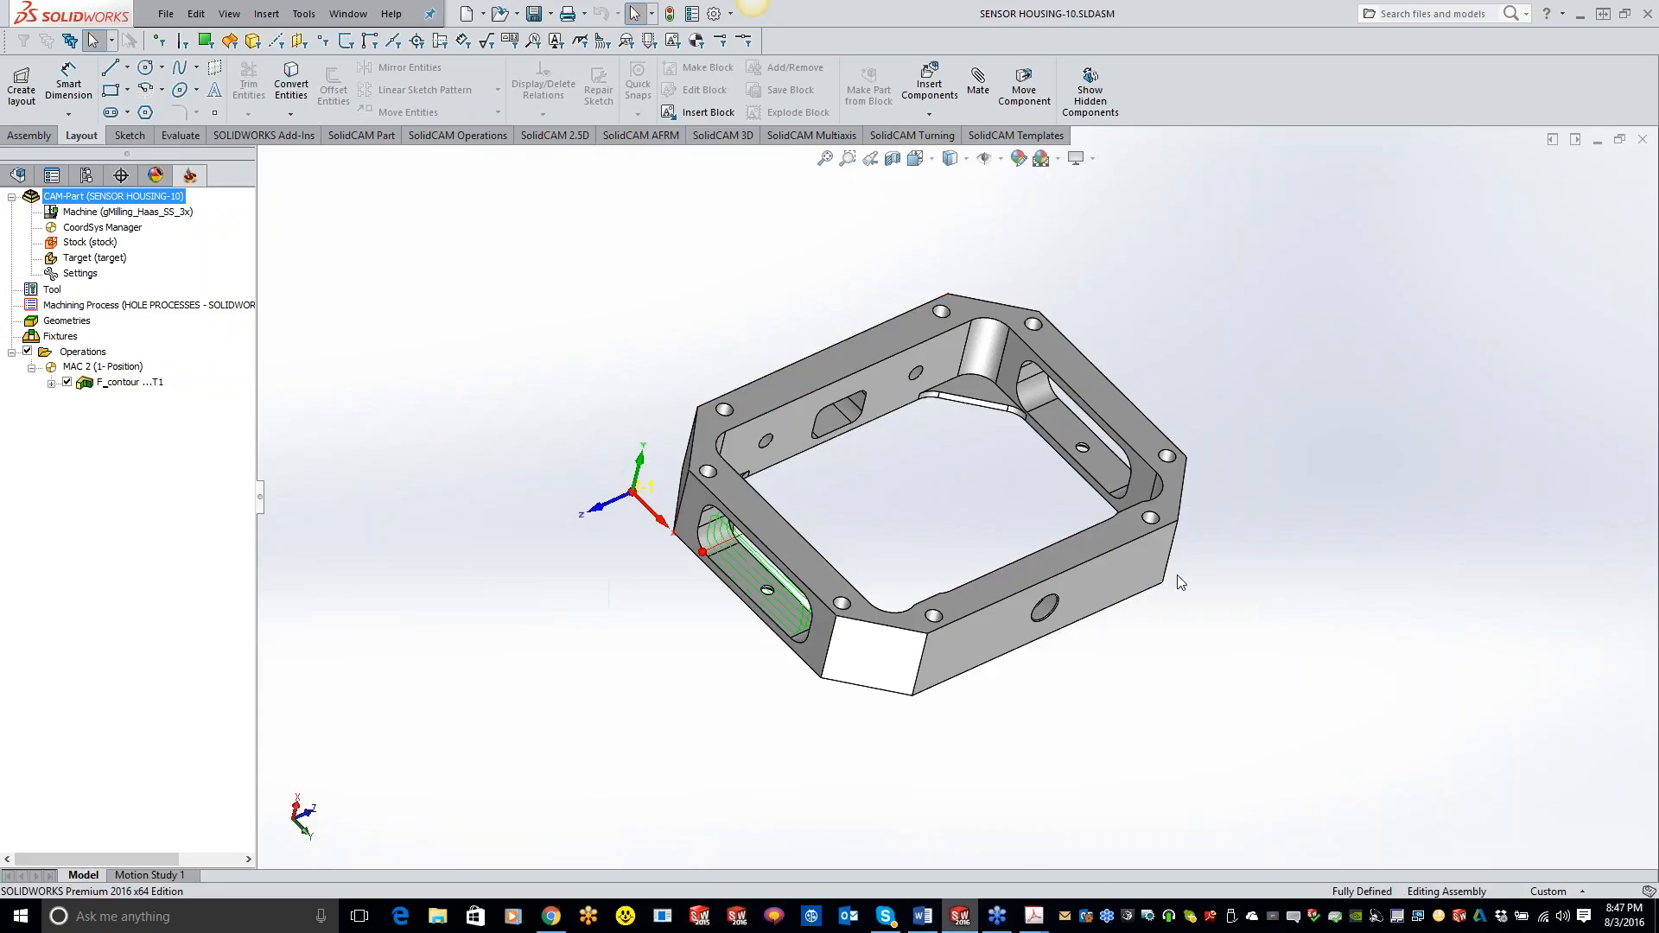
Show the desktop and move the KEVCAM PART1.prz file aside and back to its place.
click(1578, 14)
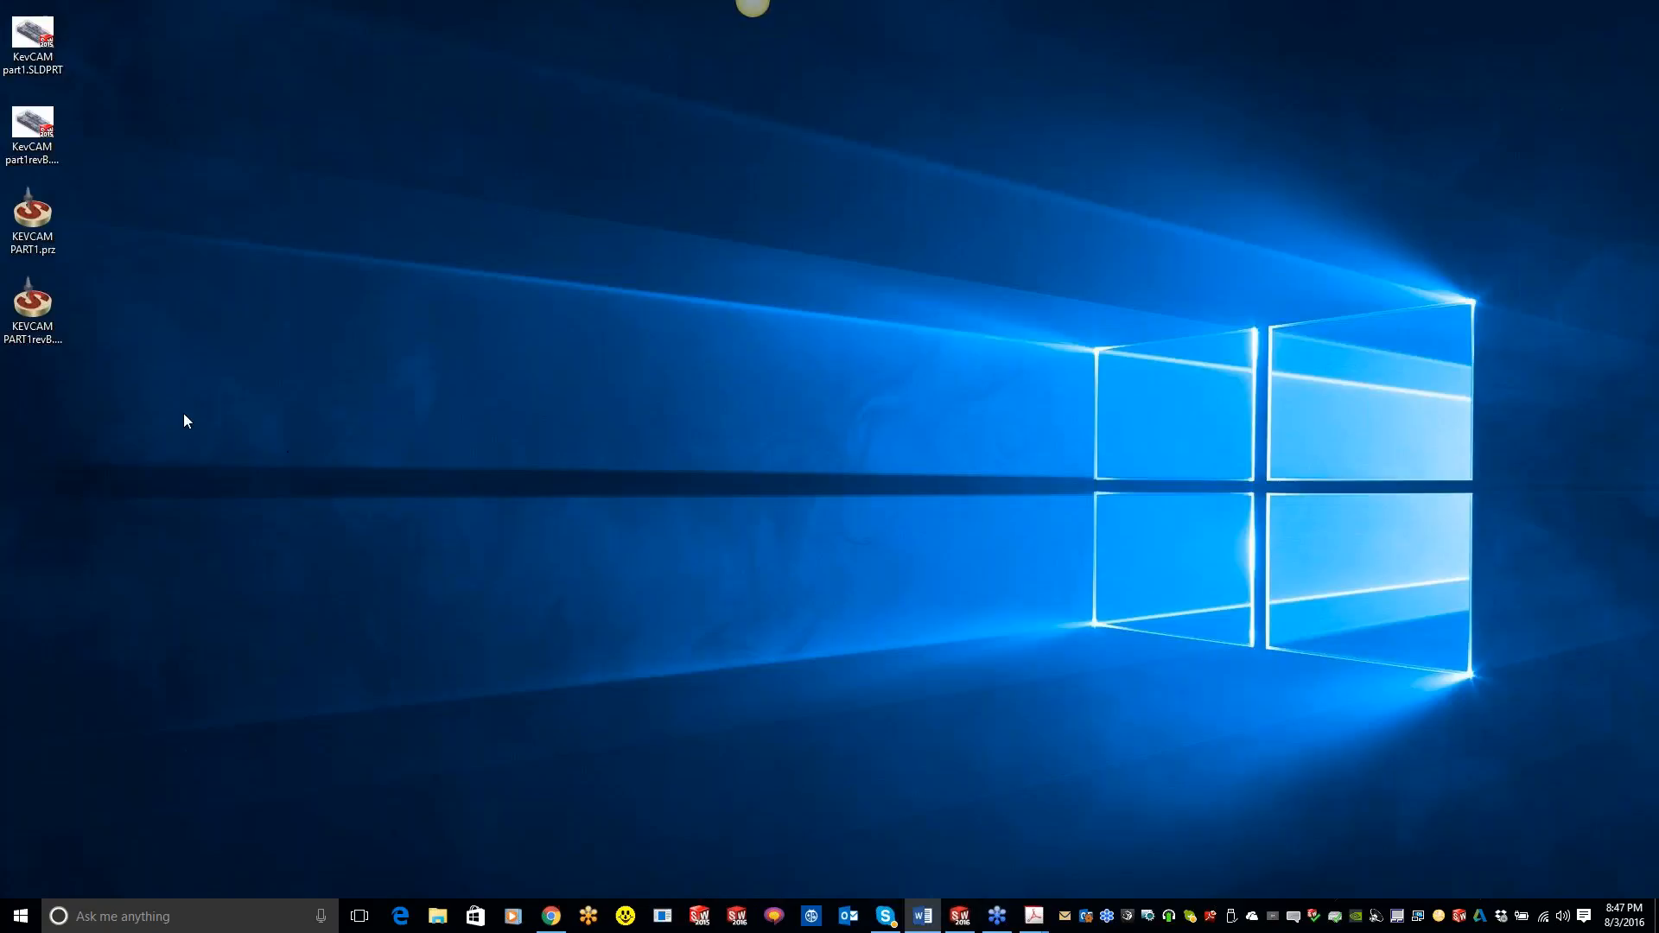
drag(35, 220, 635, 232)
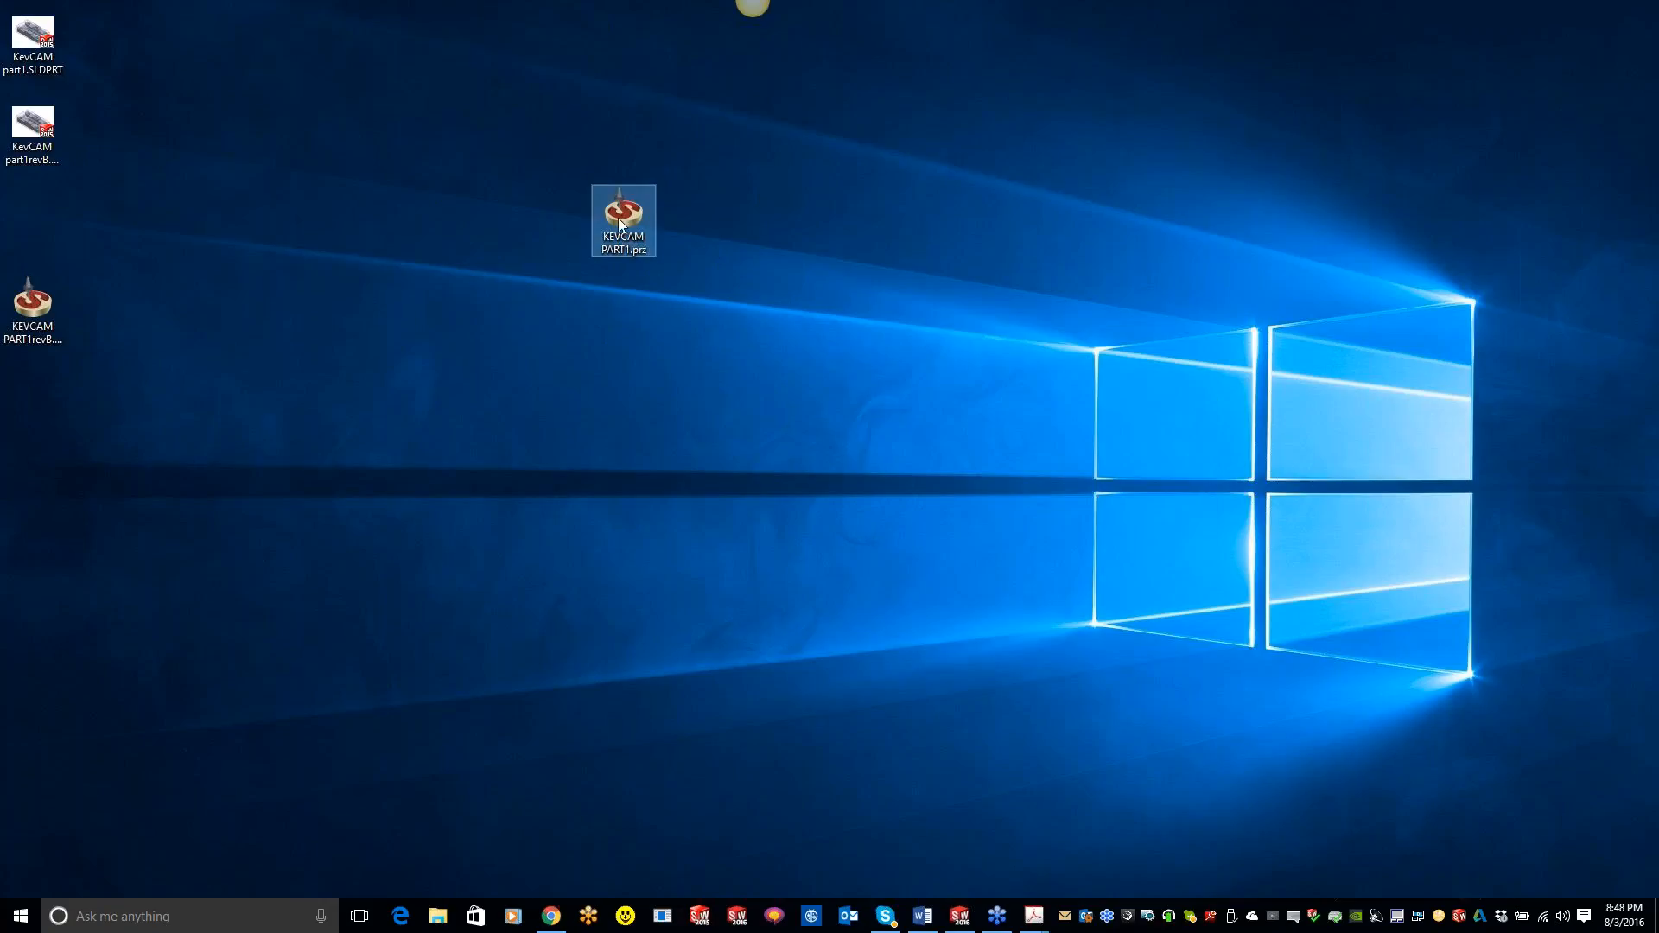
drag(61, 204, 39, 206)
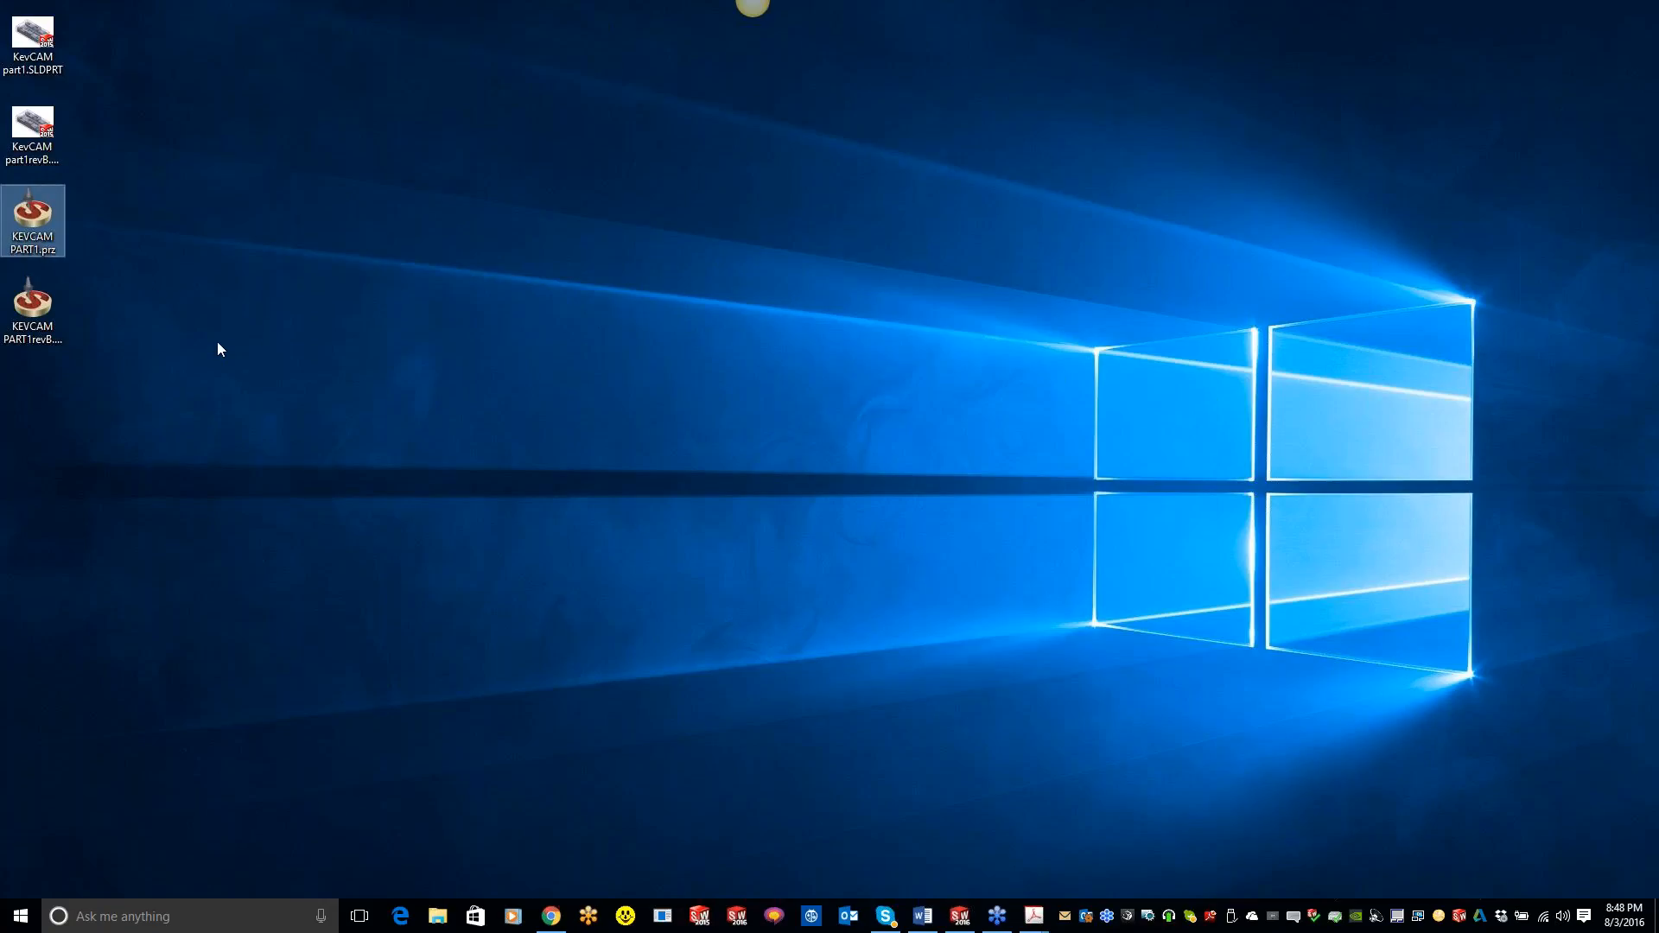
Switch back to SOLIDWORKS 2016, close the SENSOR HOUSING-10 CAM-Part and return to the desktop.
click(960, 916)
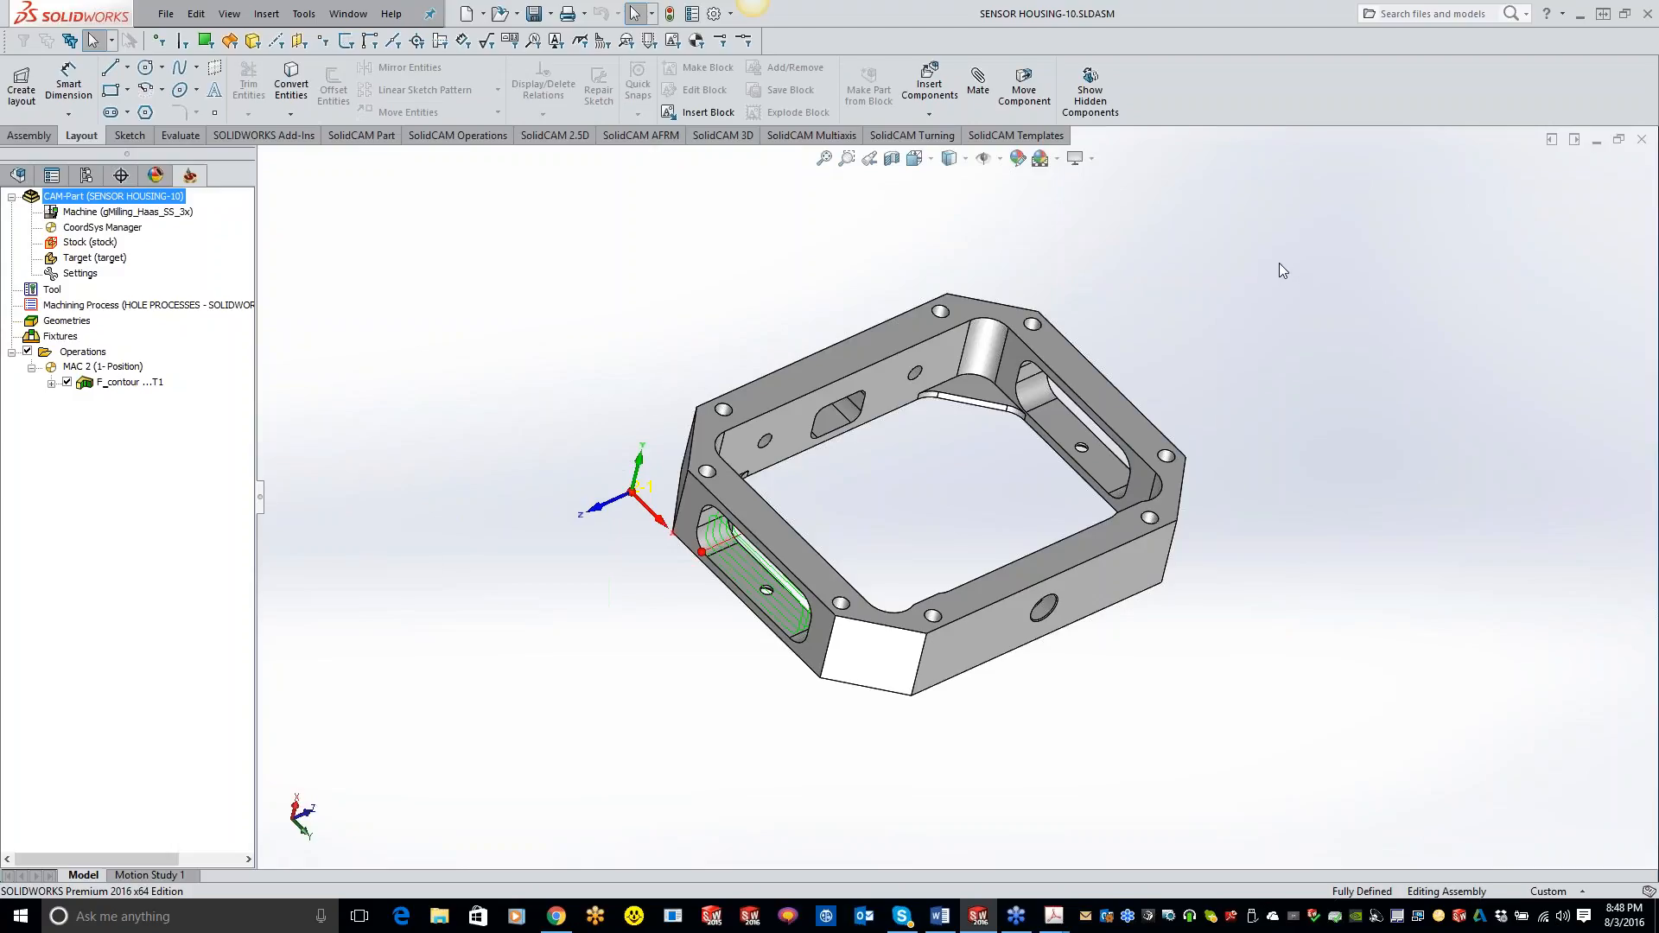
click(1640, 140)
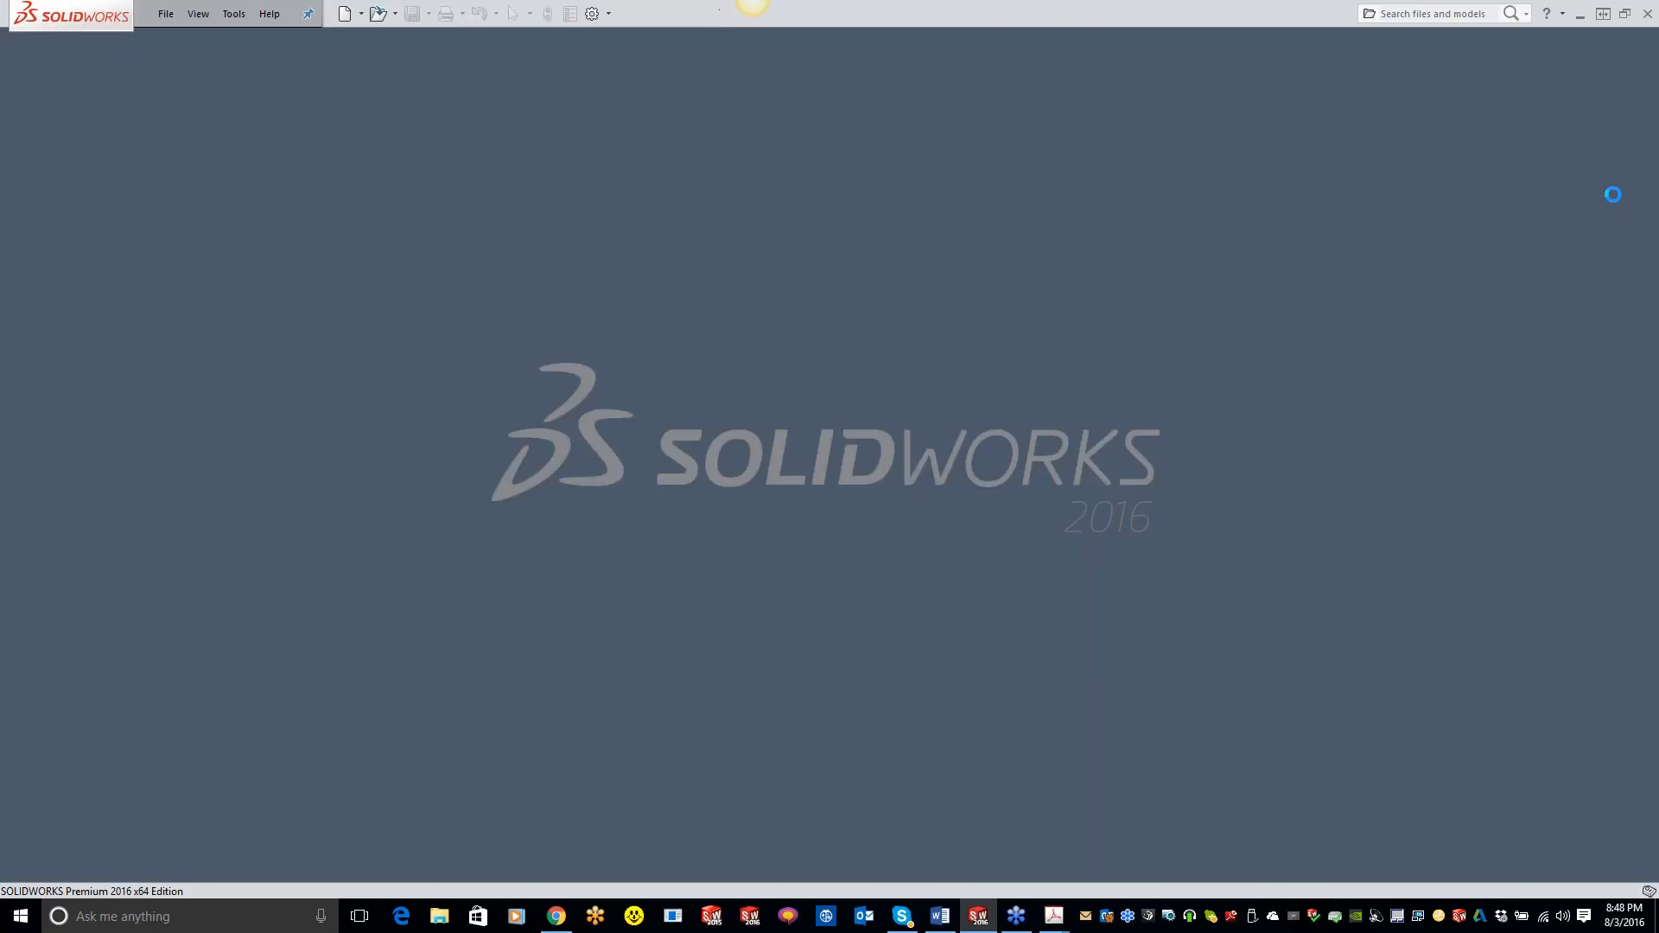
click(1581, 13)
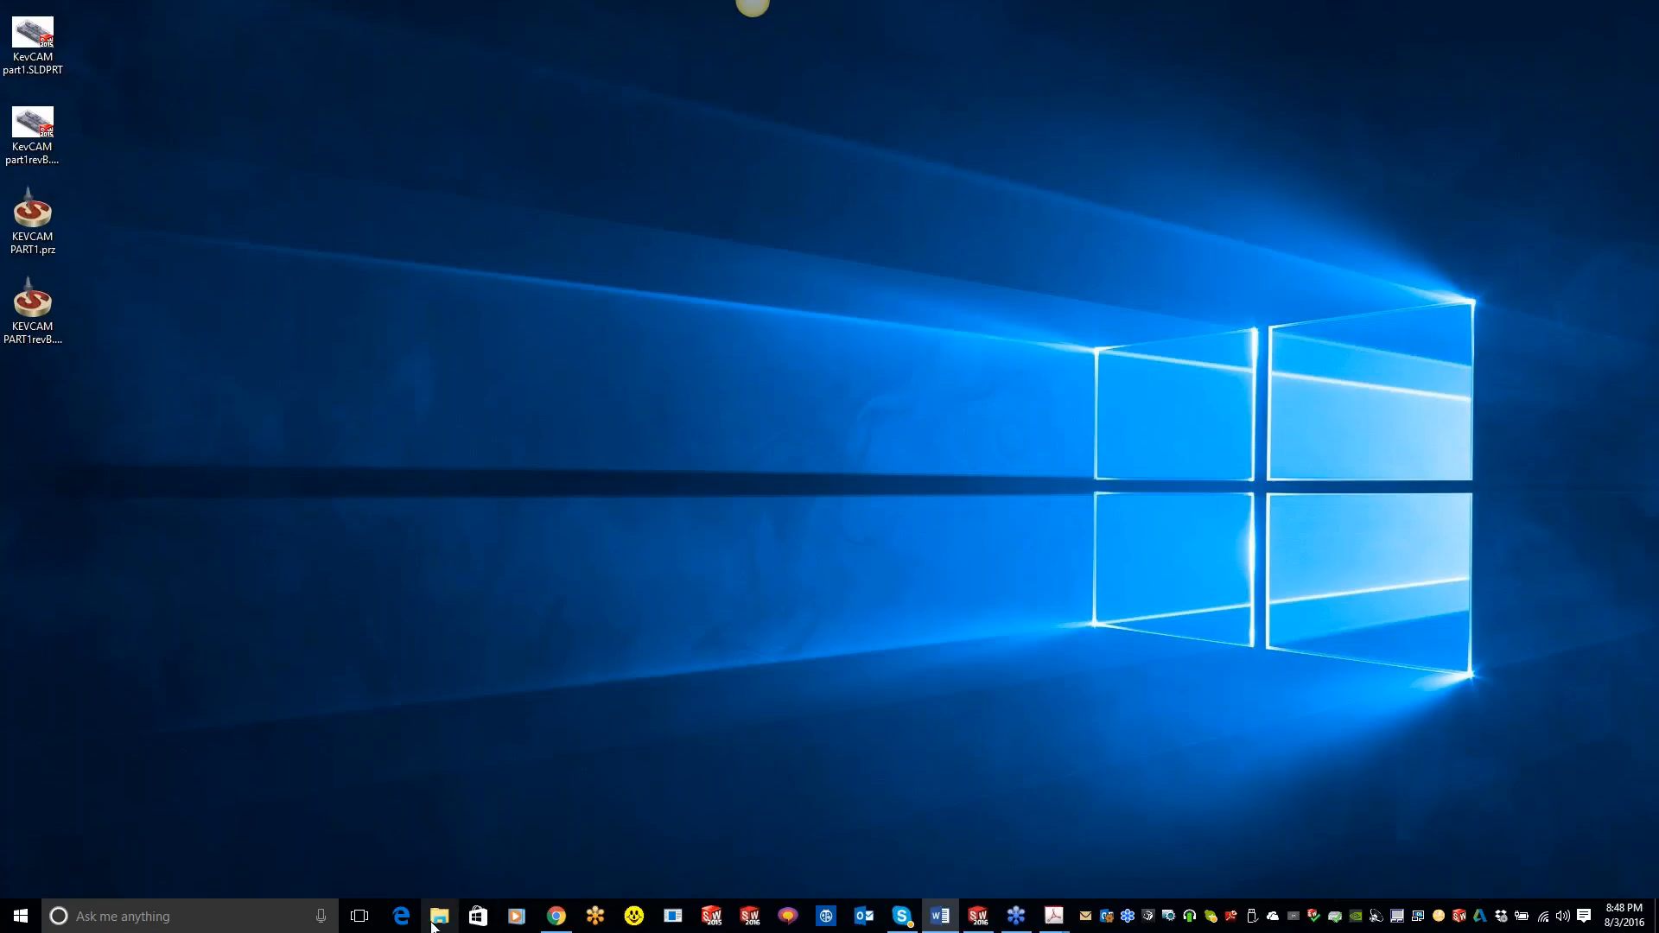
Open KevCAM part1.SLDPRT from the desktop, then close it and exit SOLIDWORKS 2015.
double_click(32, 54)
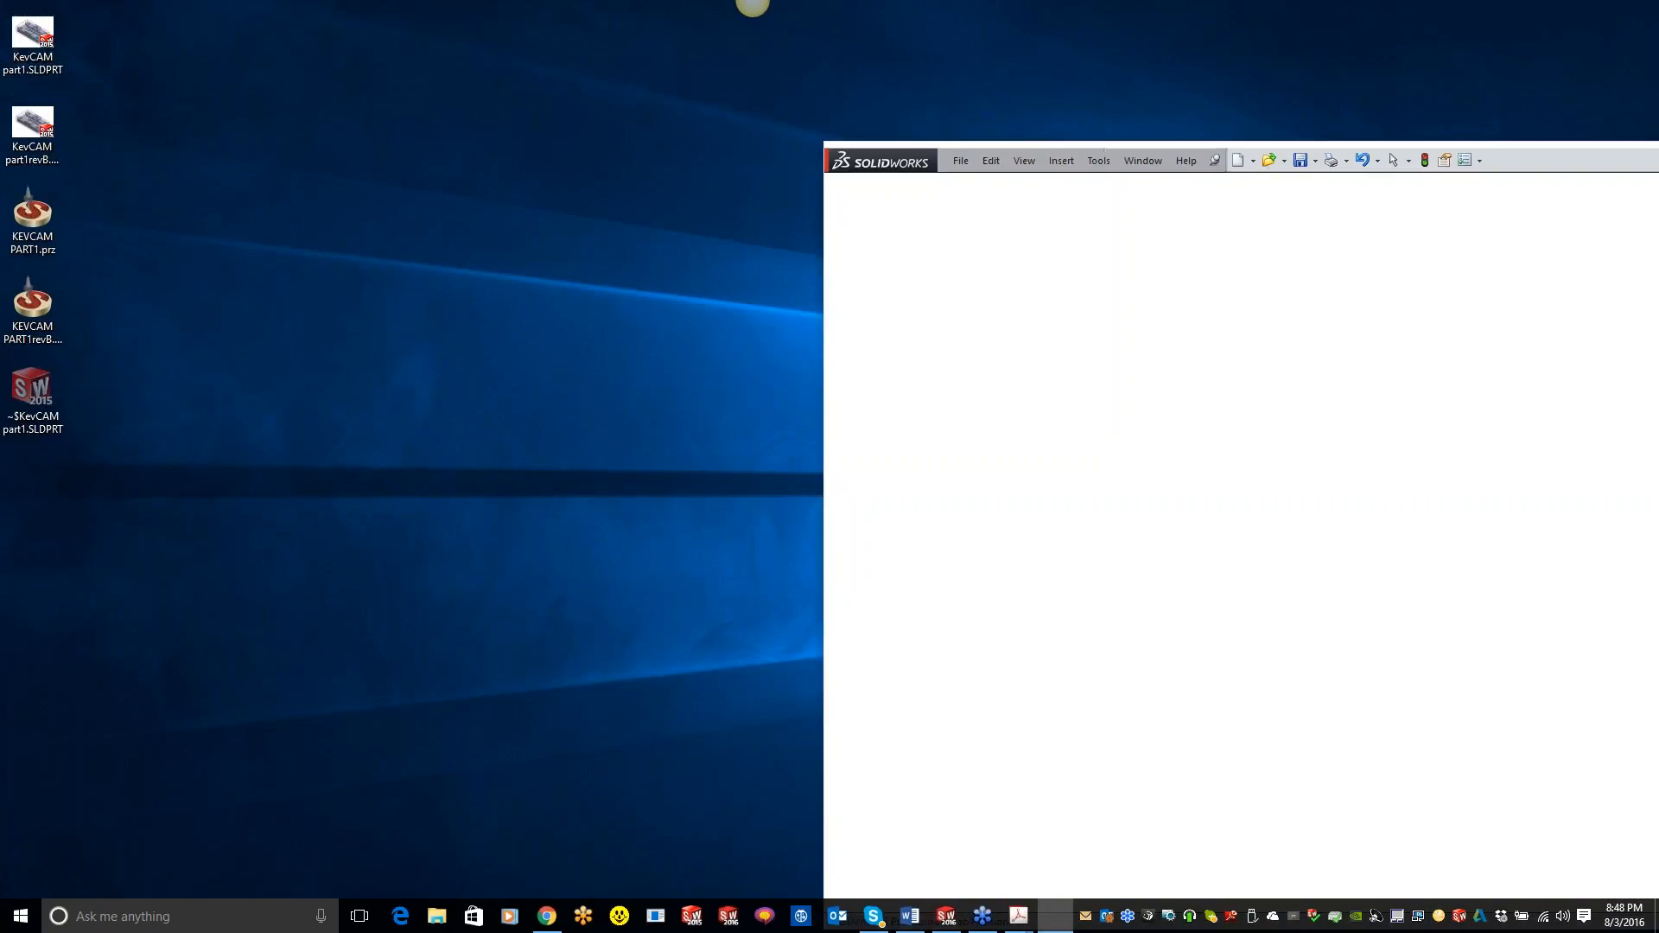
drag(1520, 163, 681, 121)
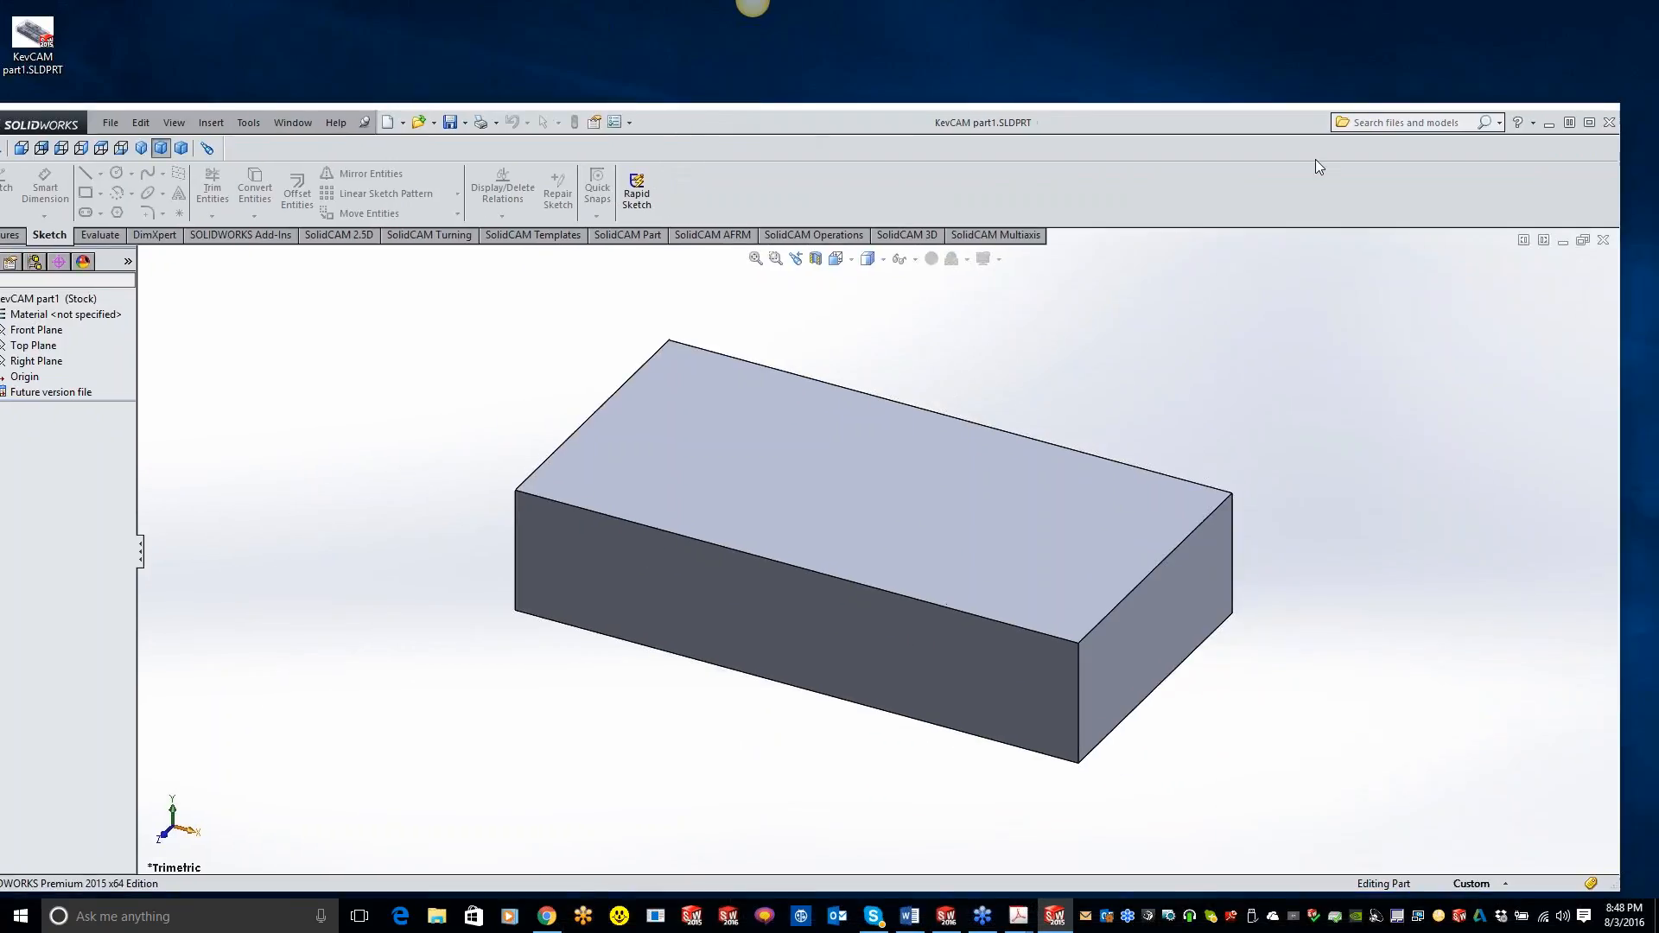
click(1602, 240)
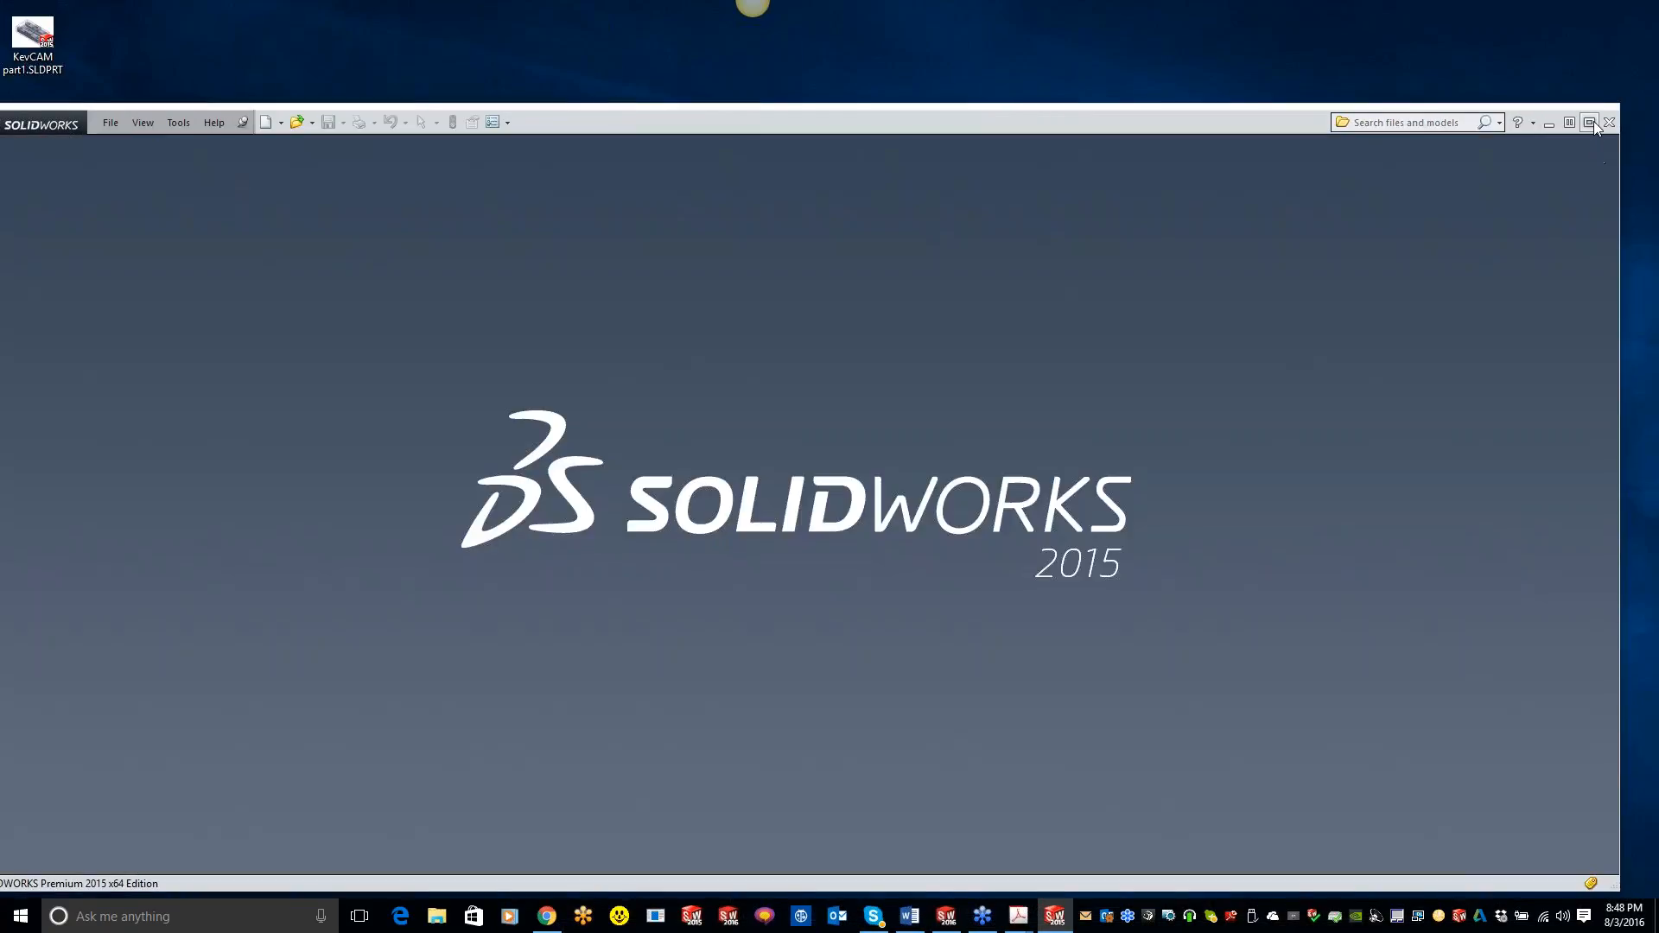
click(1607, 121)
Switch to SOLIDWORKS 2016, open the recent KevCAM part1revB and create a new internal milling CAM-Part inside it.
click(977, 916)
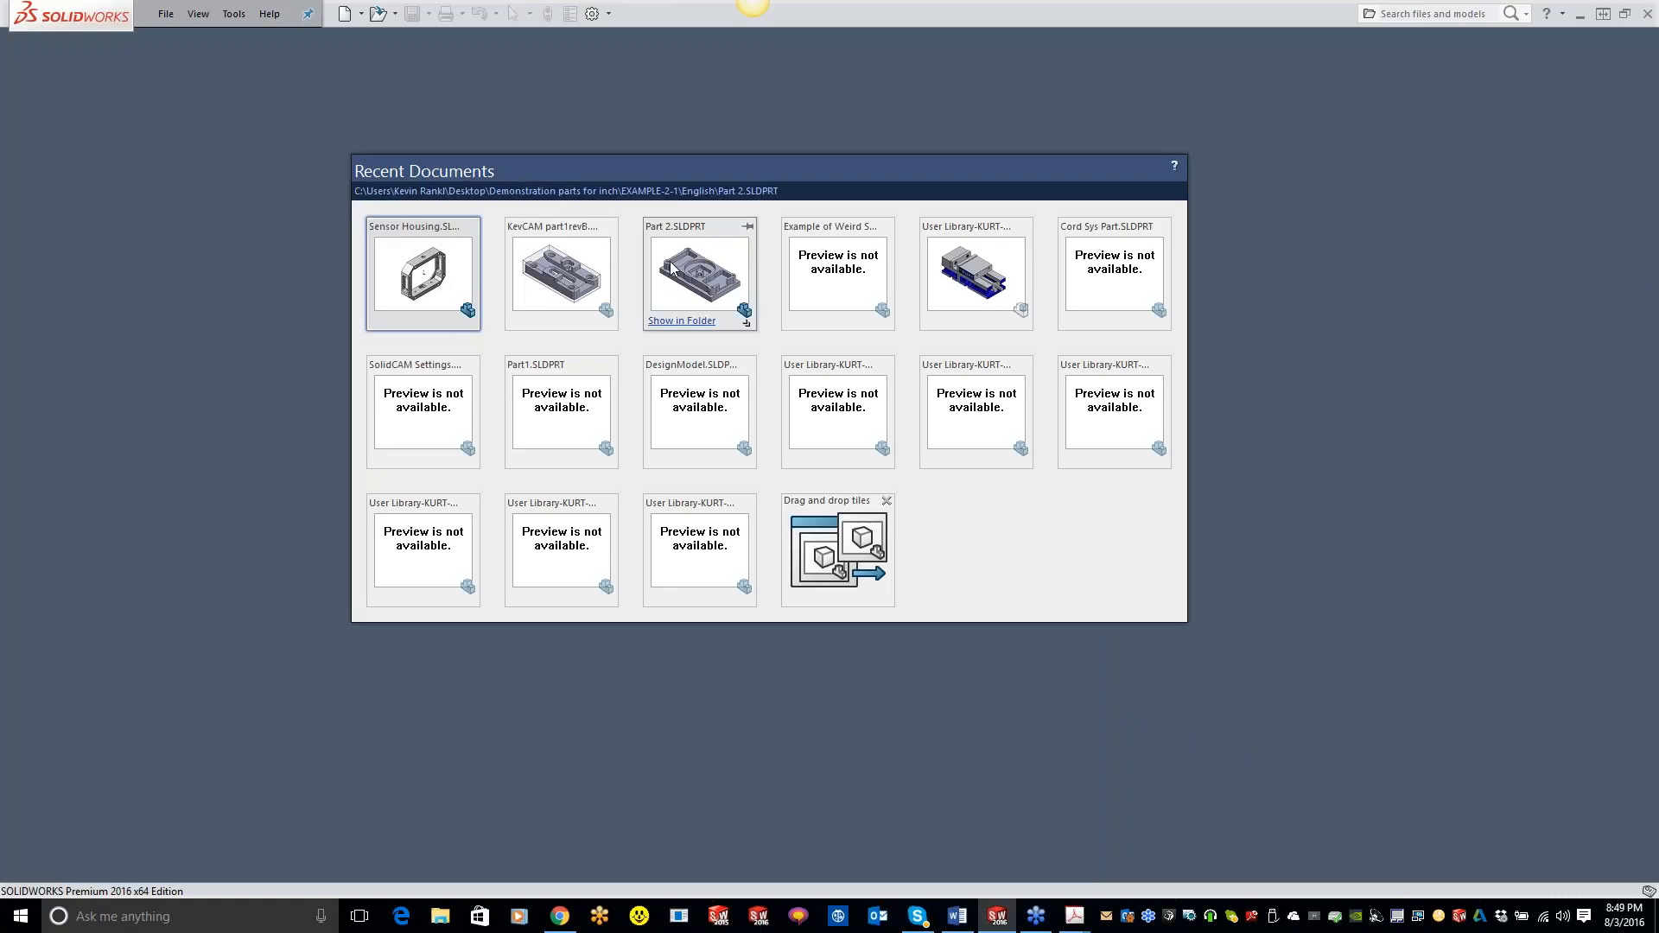
click(604, 273)
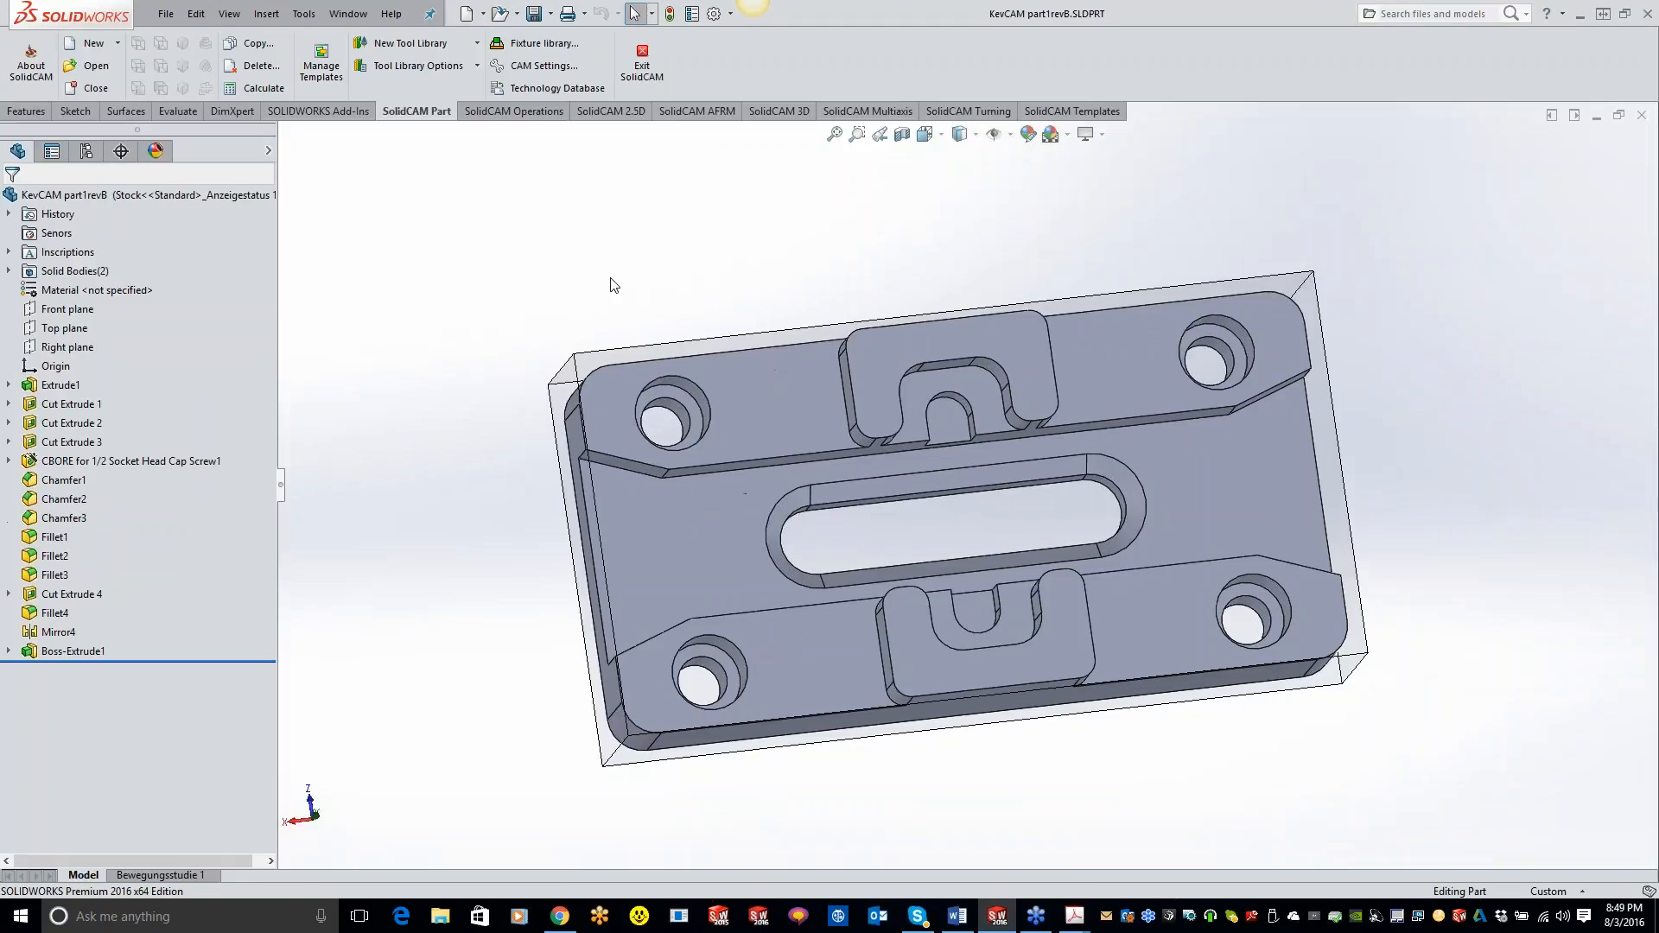
click(305, 15)
mouse_move(371, 81)
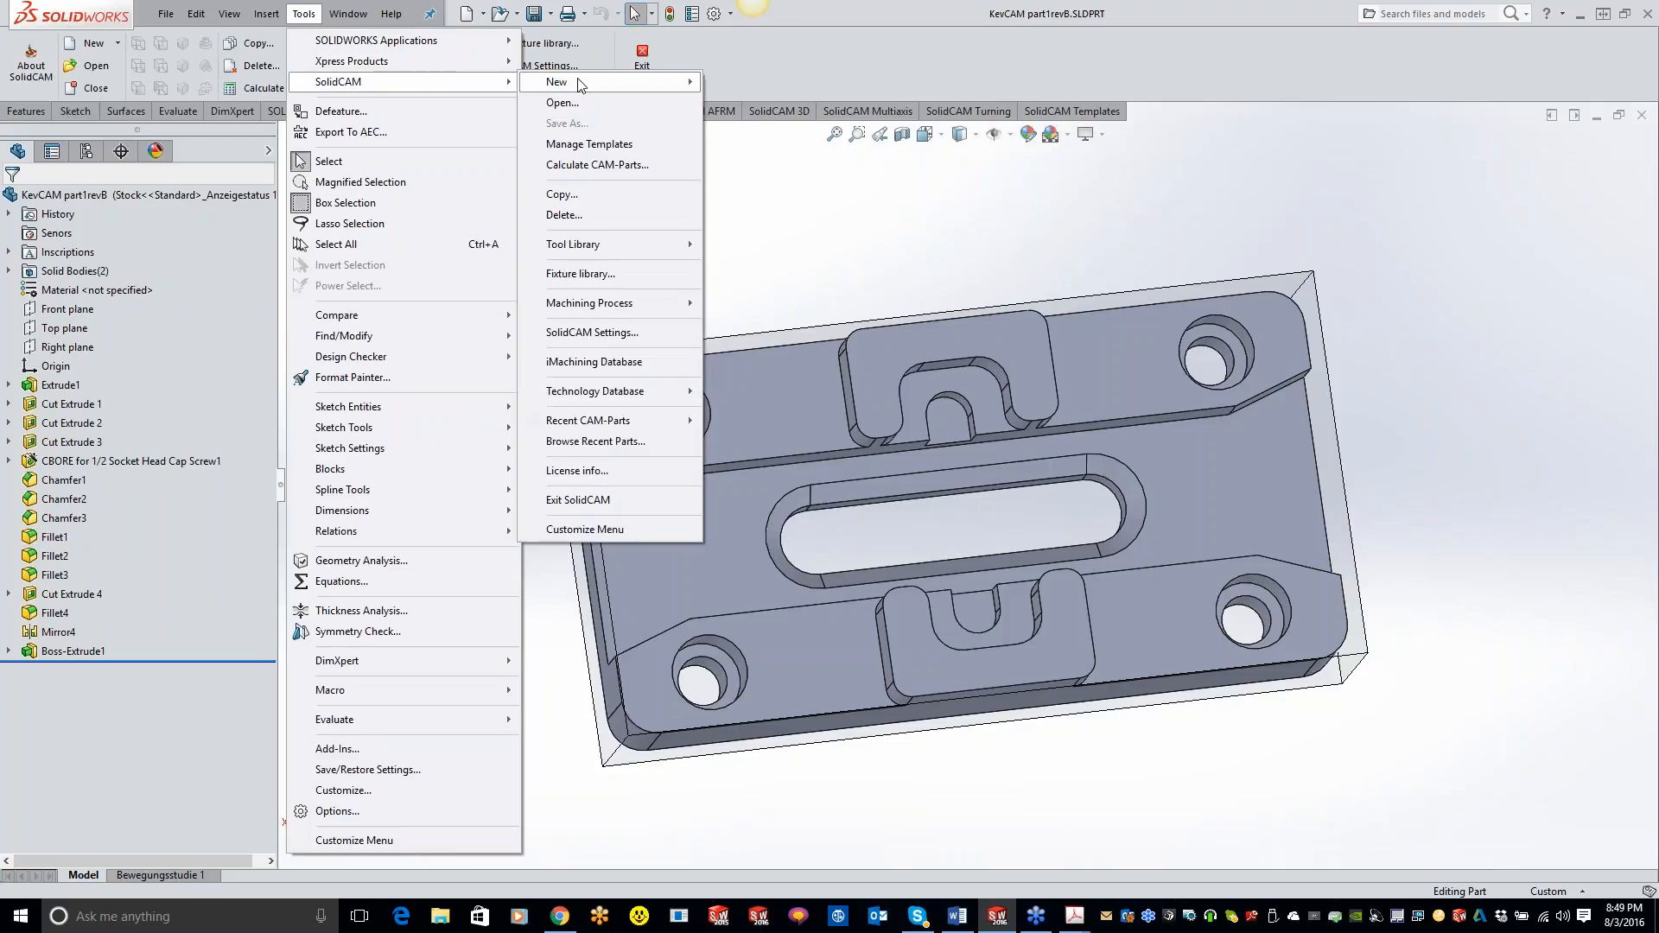
mouse_move(579, 82)
click(750, 81)
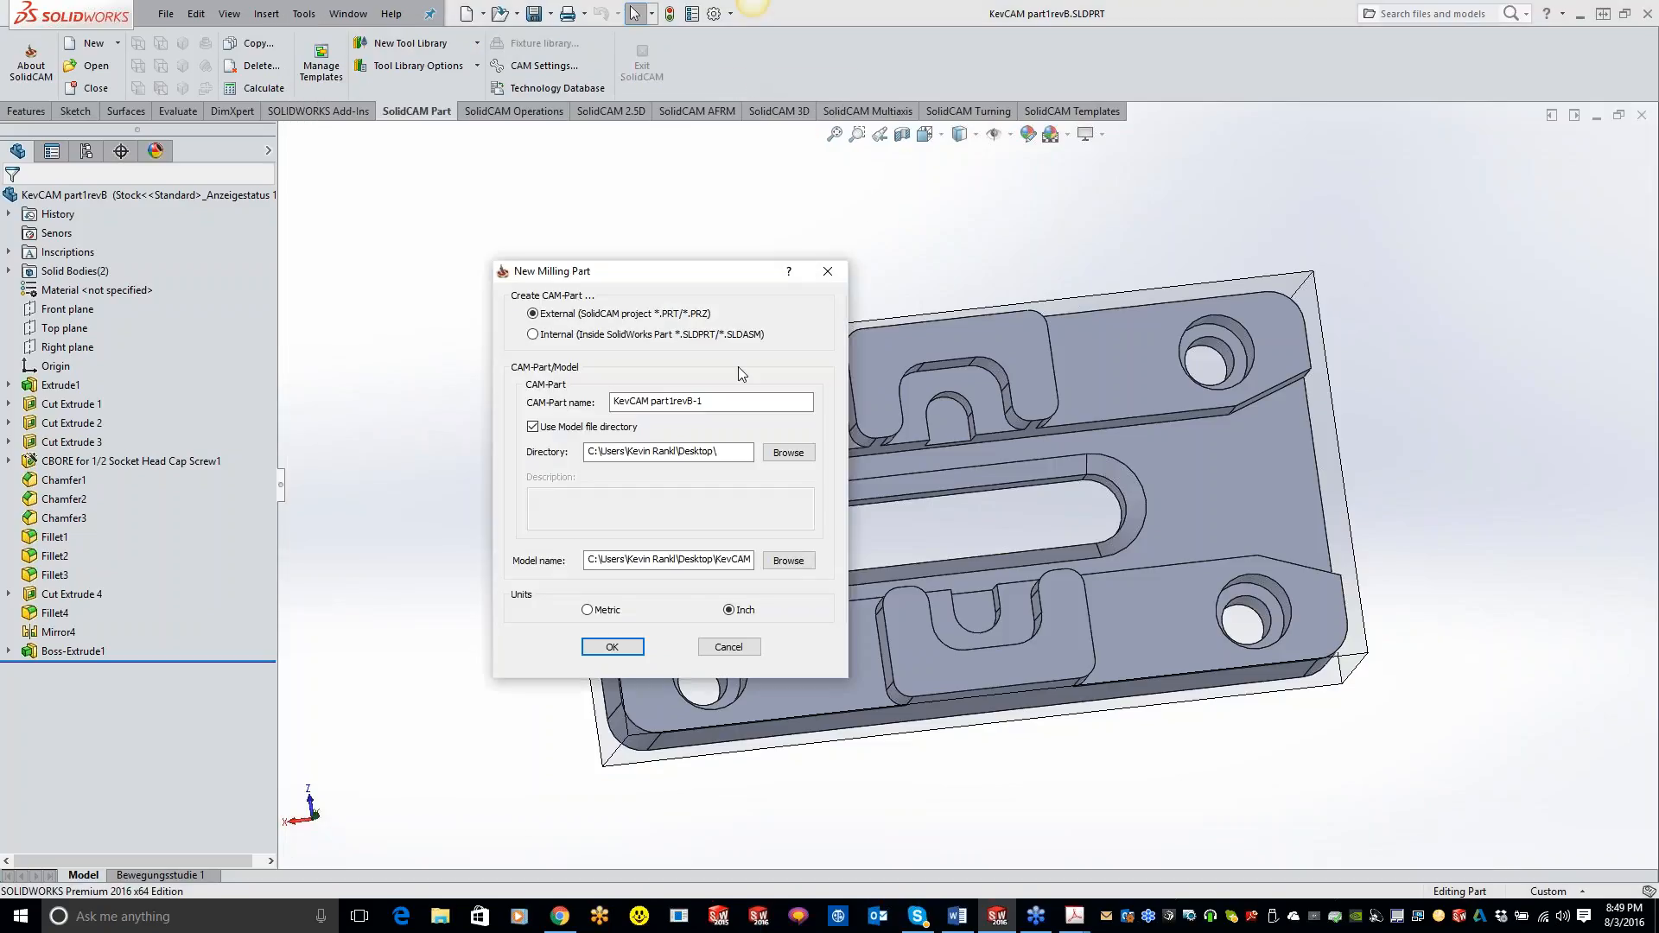
click(534, 335)
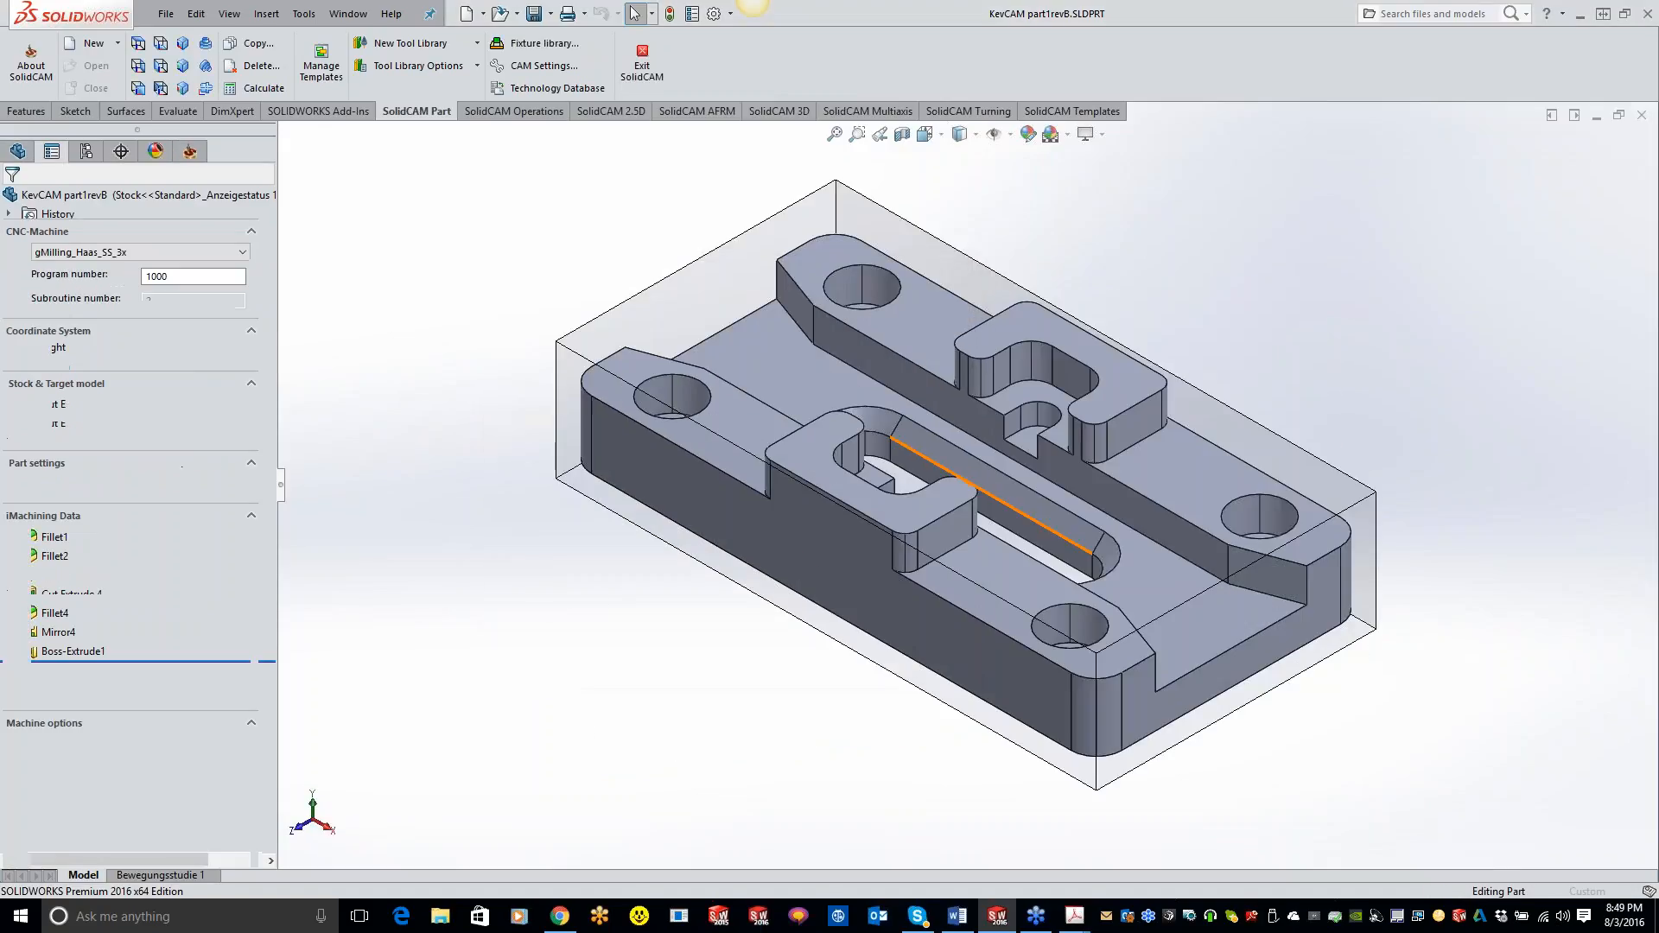
Define the MAC 1 coordinate system by face on the upper face of the stock block and accept the default machining levels.
click(145, 346)
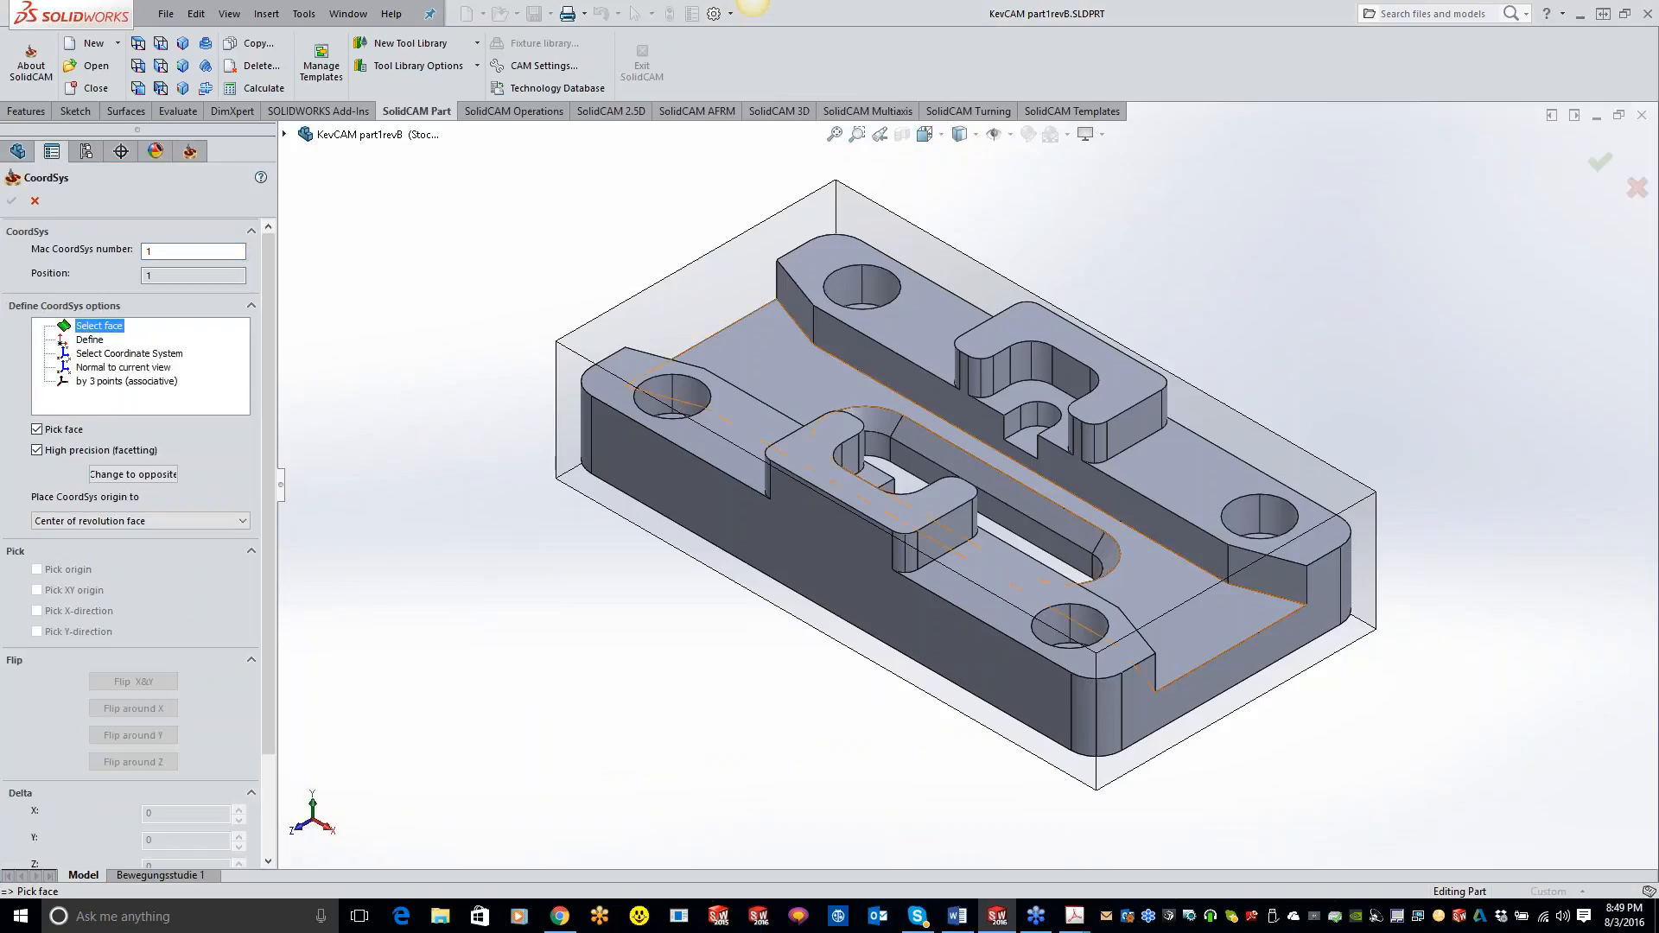
click(1016, 339)
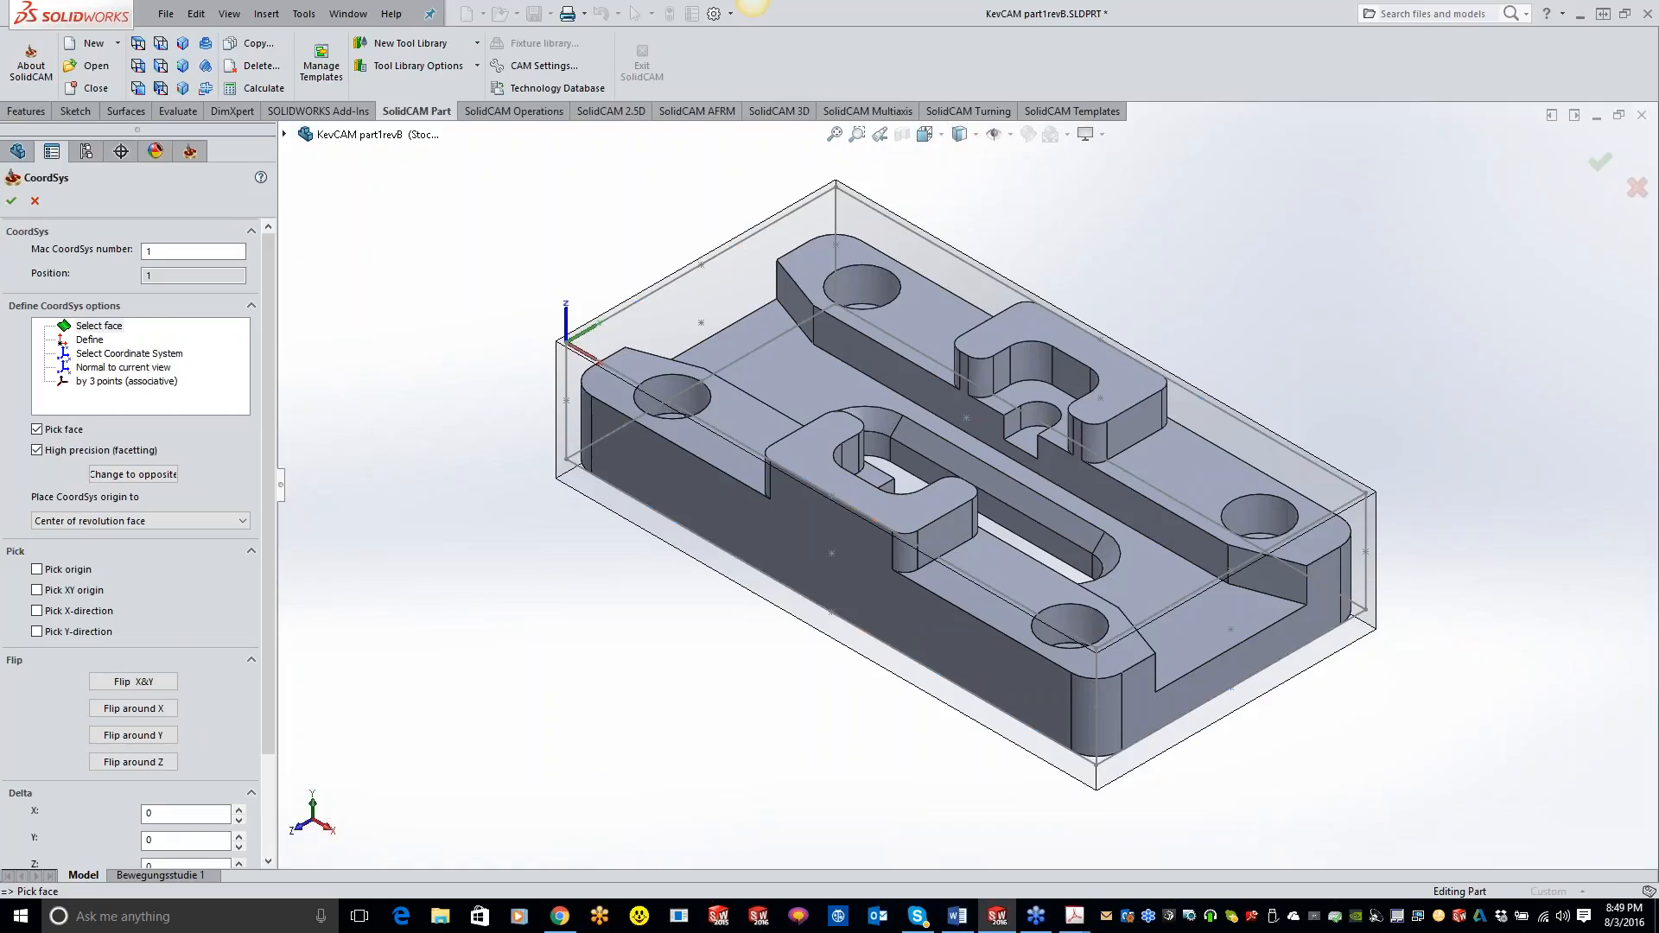
click(11, 202)
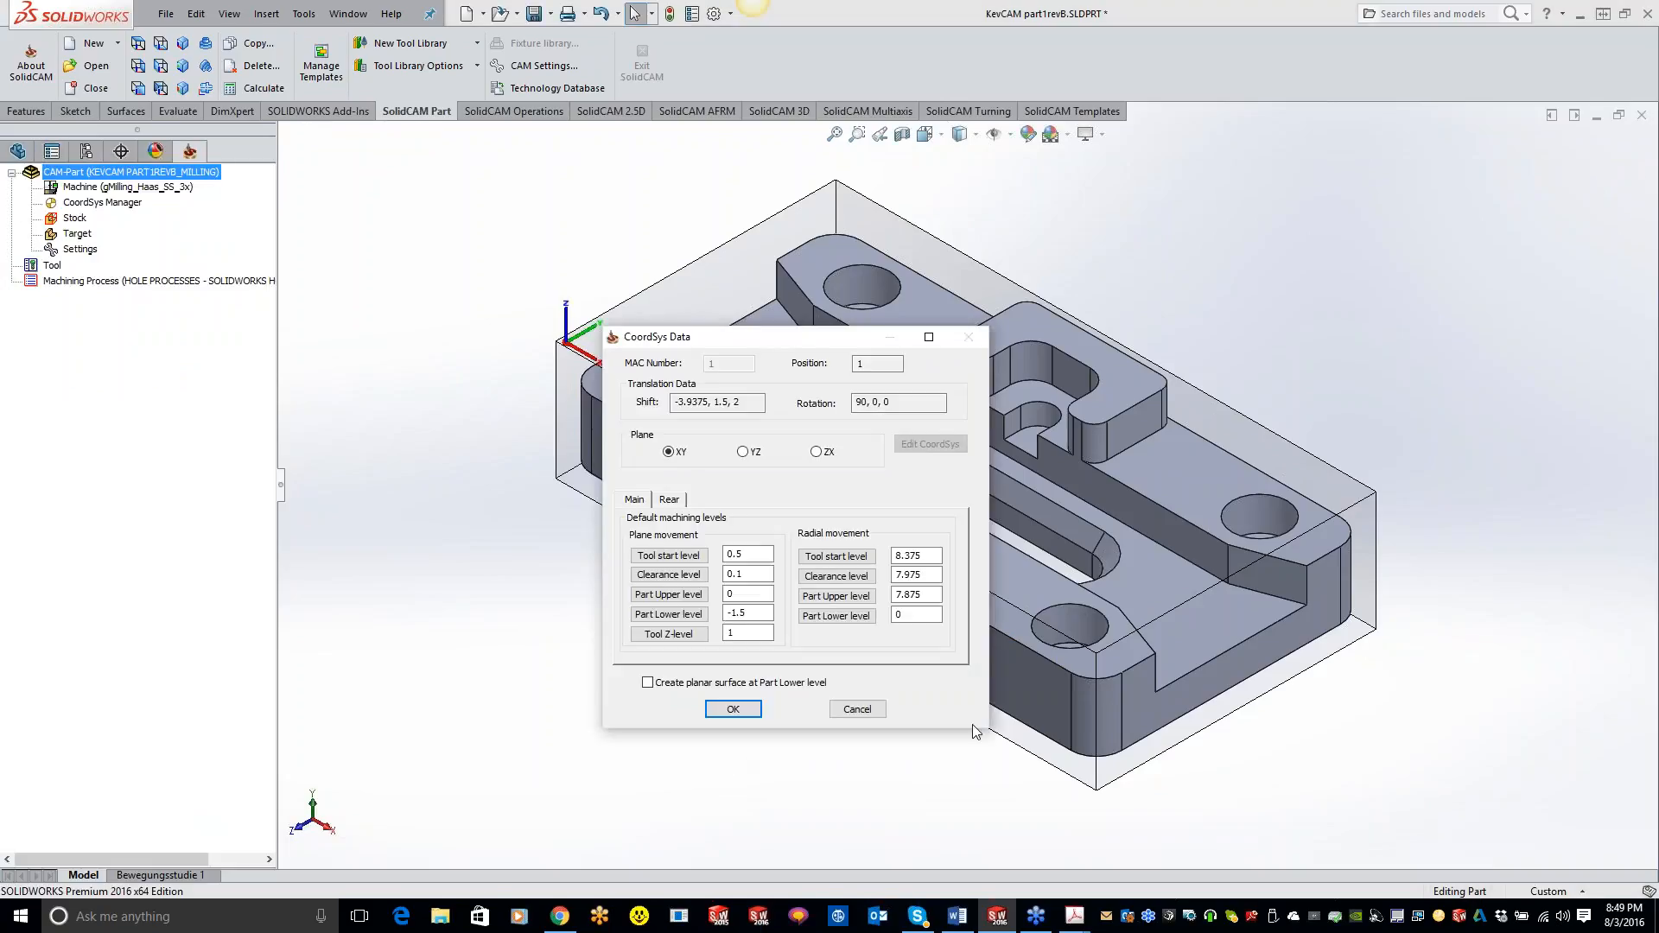
click(735, 708)
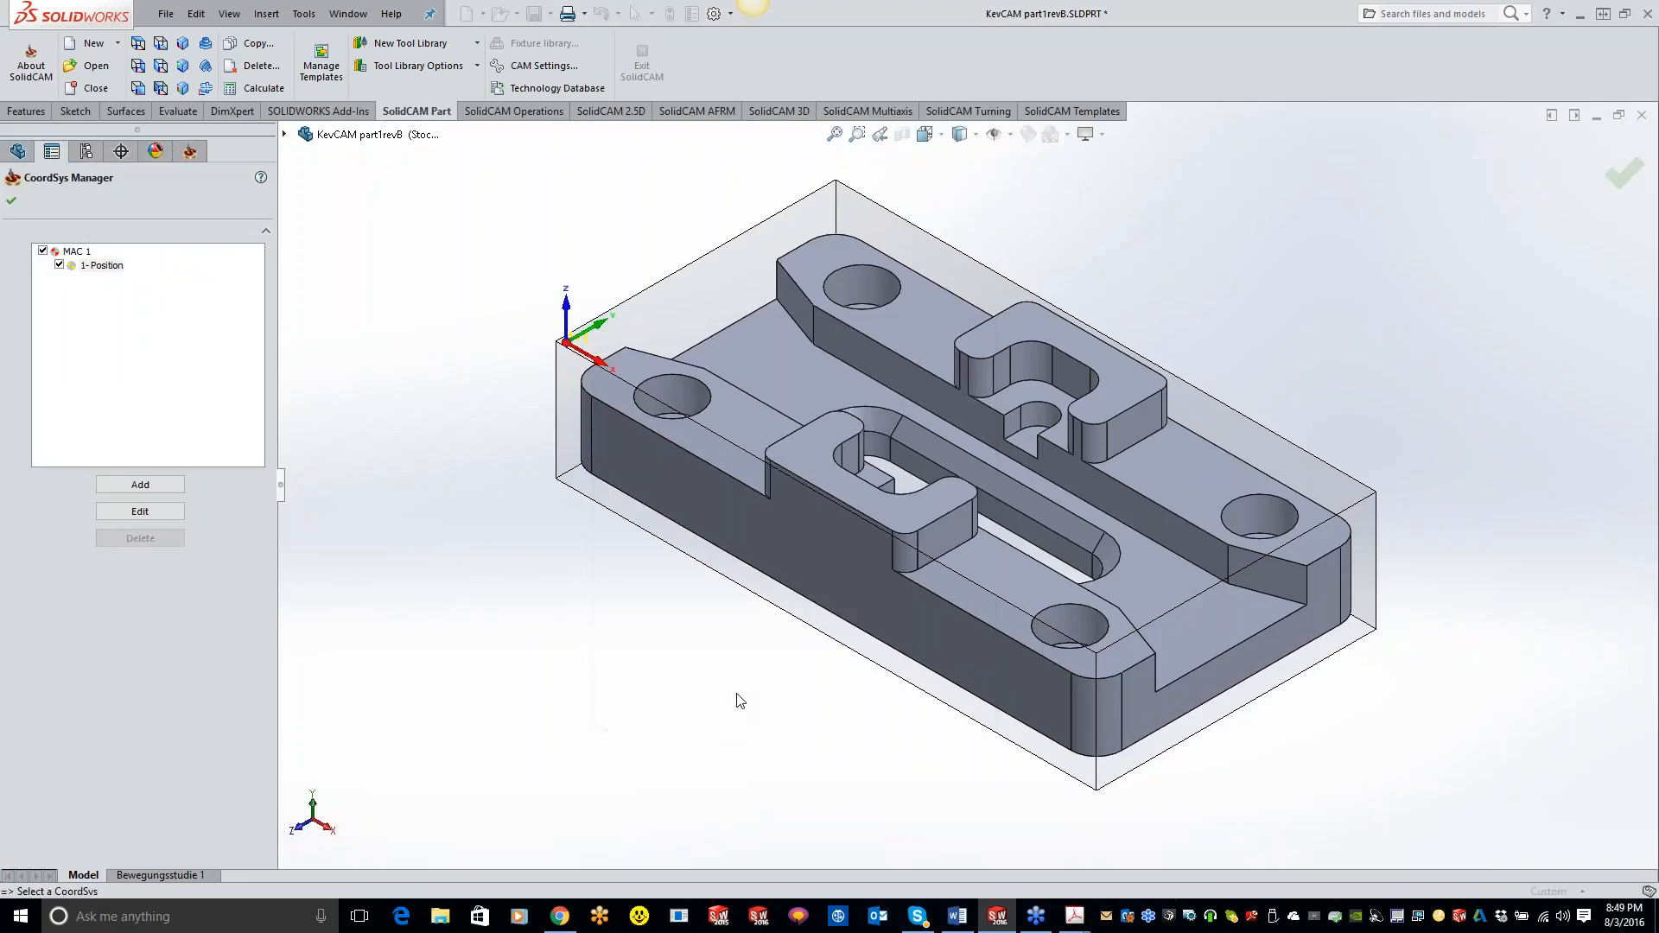
click(12, 201)
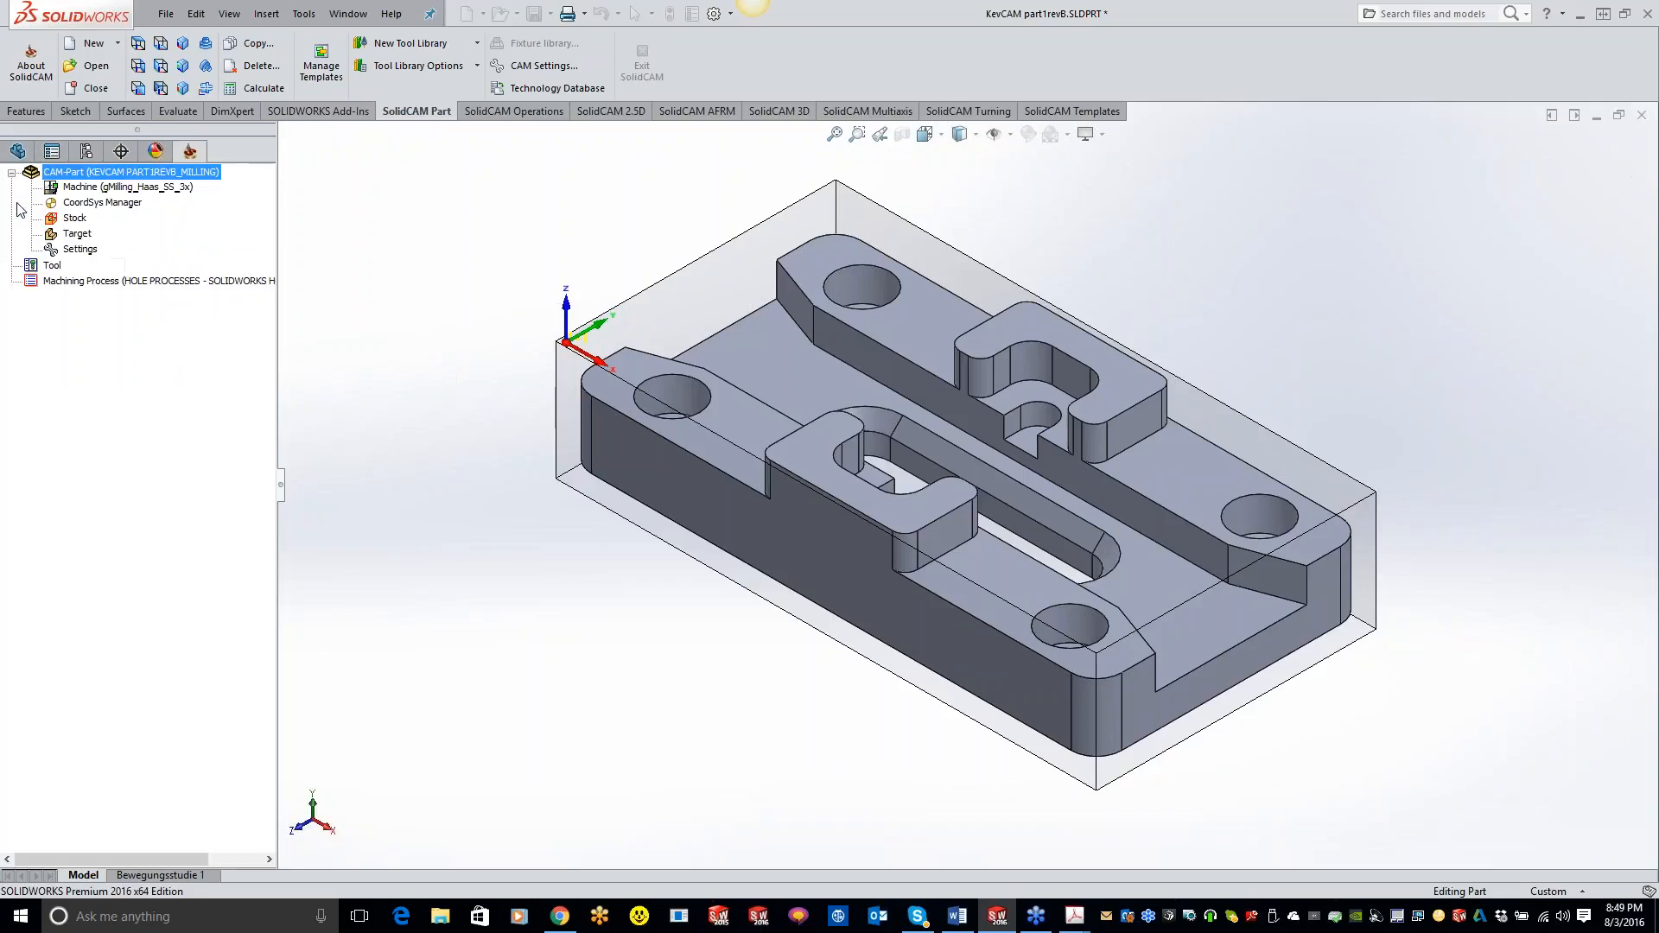
Define the stock as a box relative to the stock solid and save the milling part data.
click(168, 404)
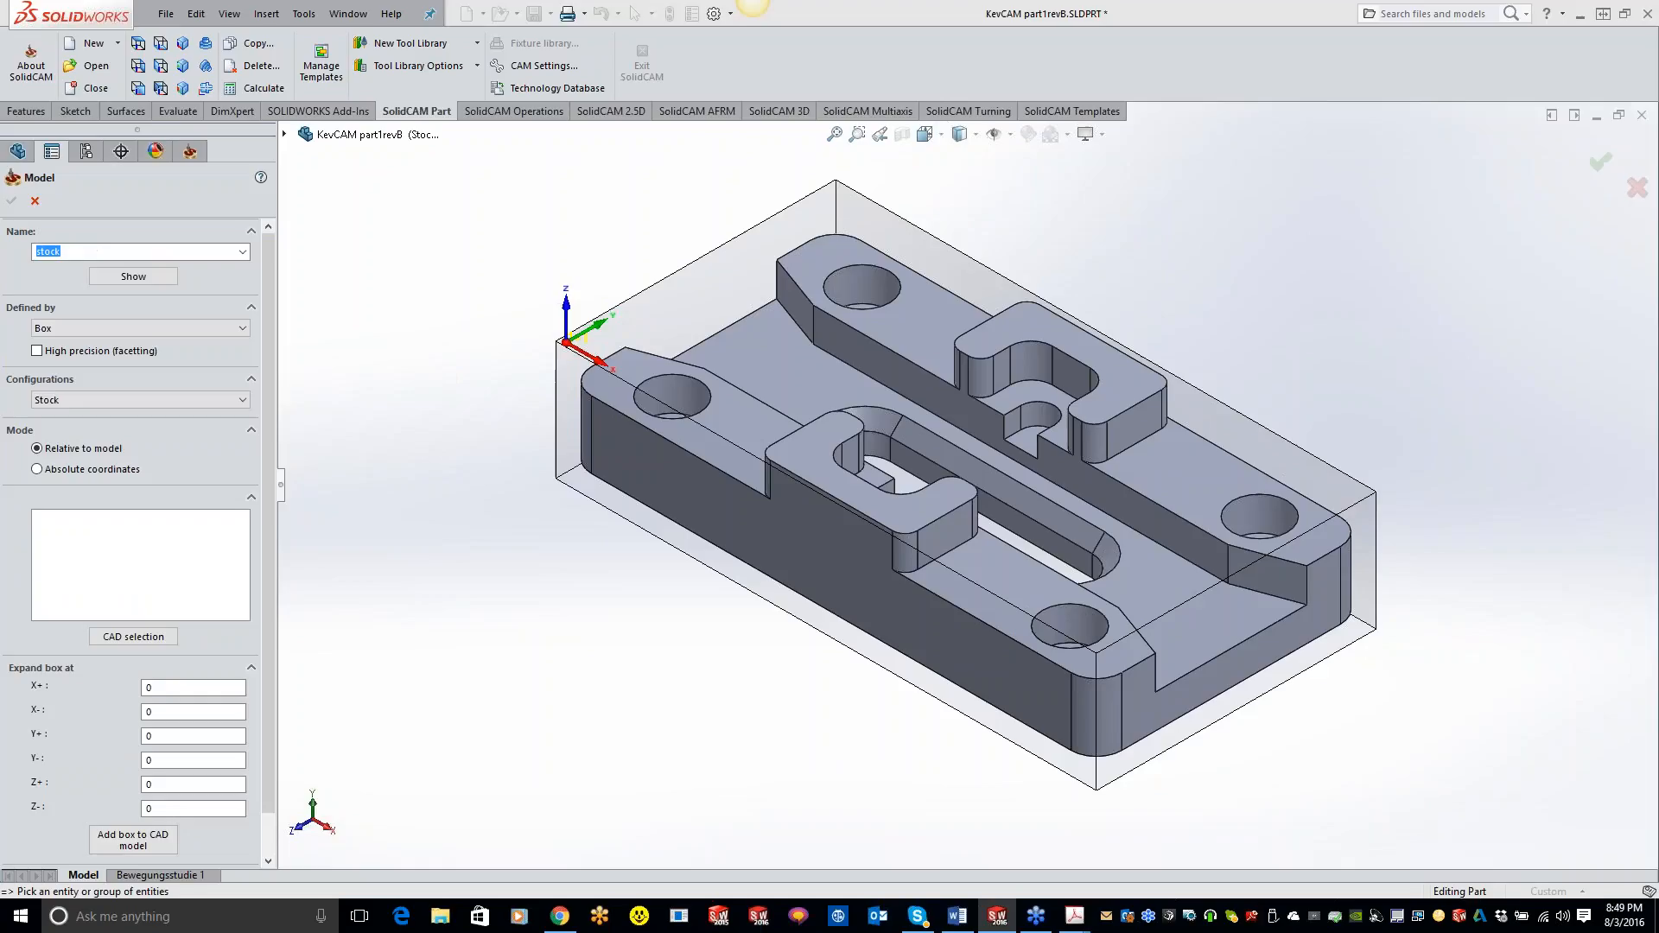
click(605, 458)
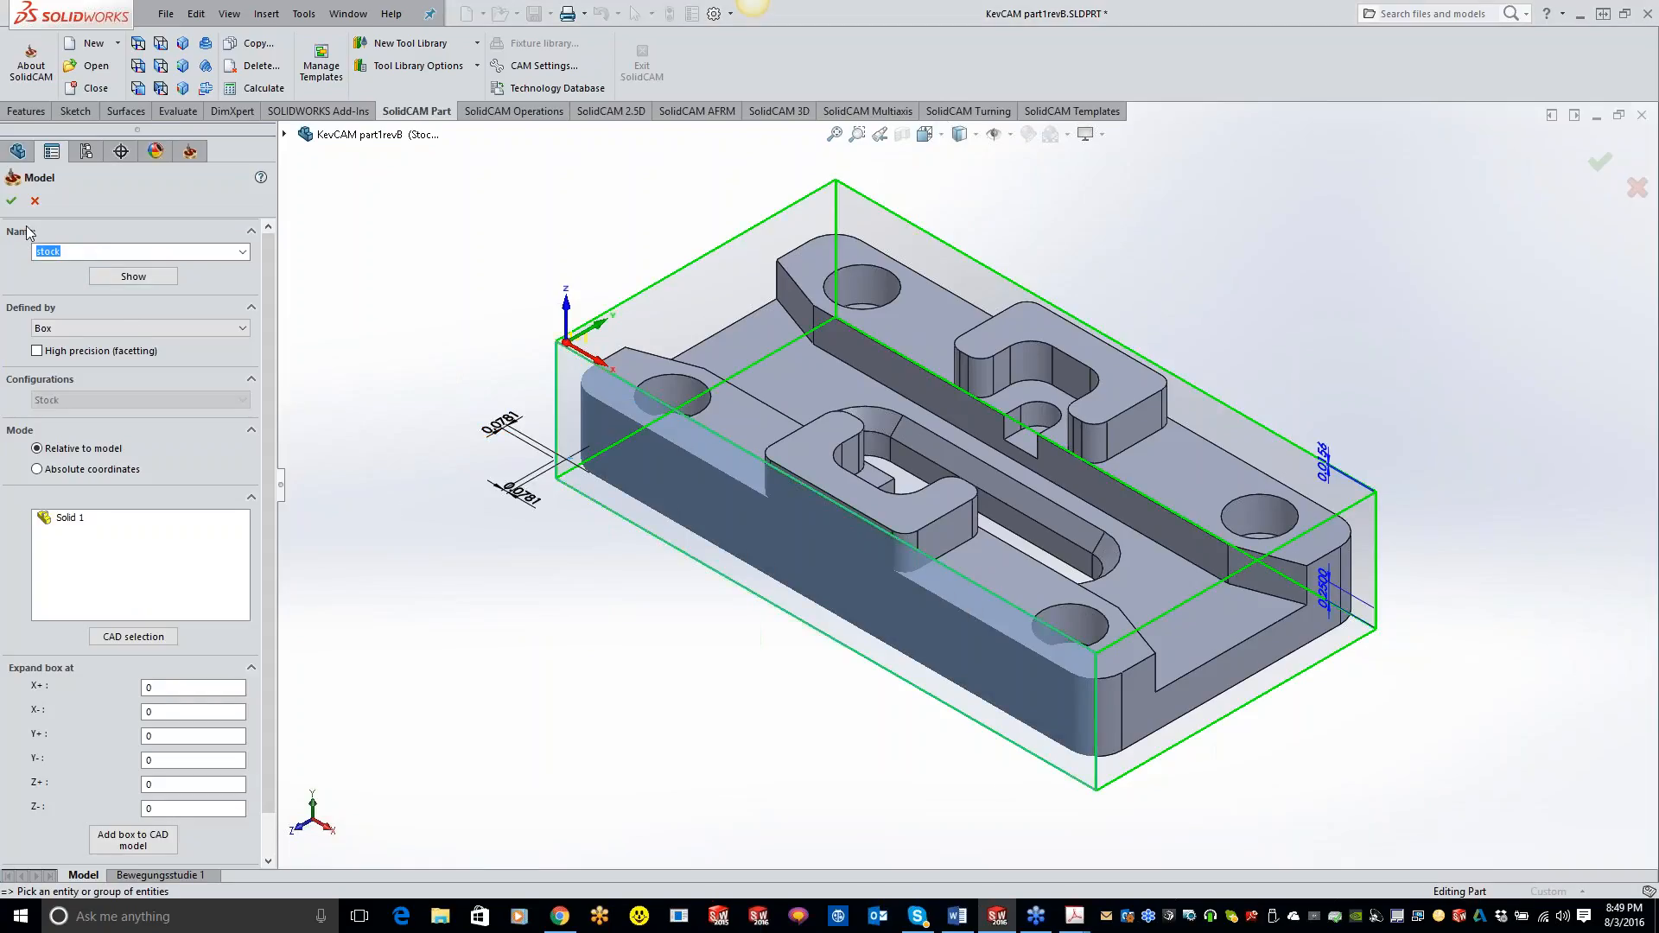
click(11, 201)
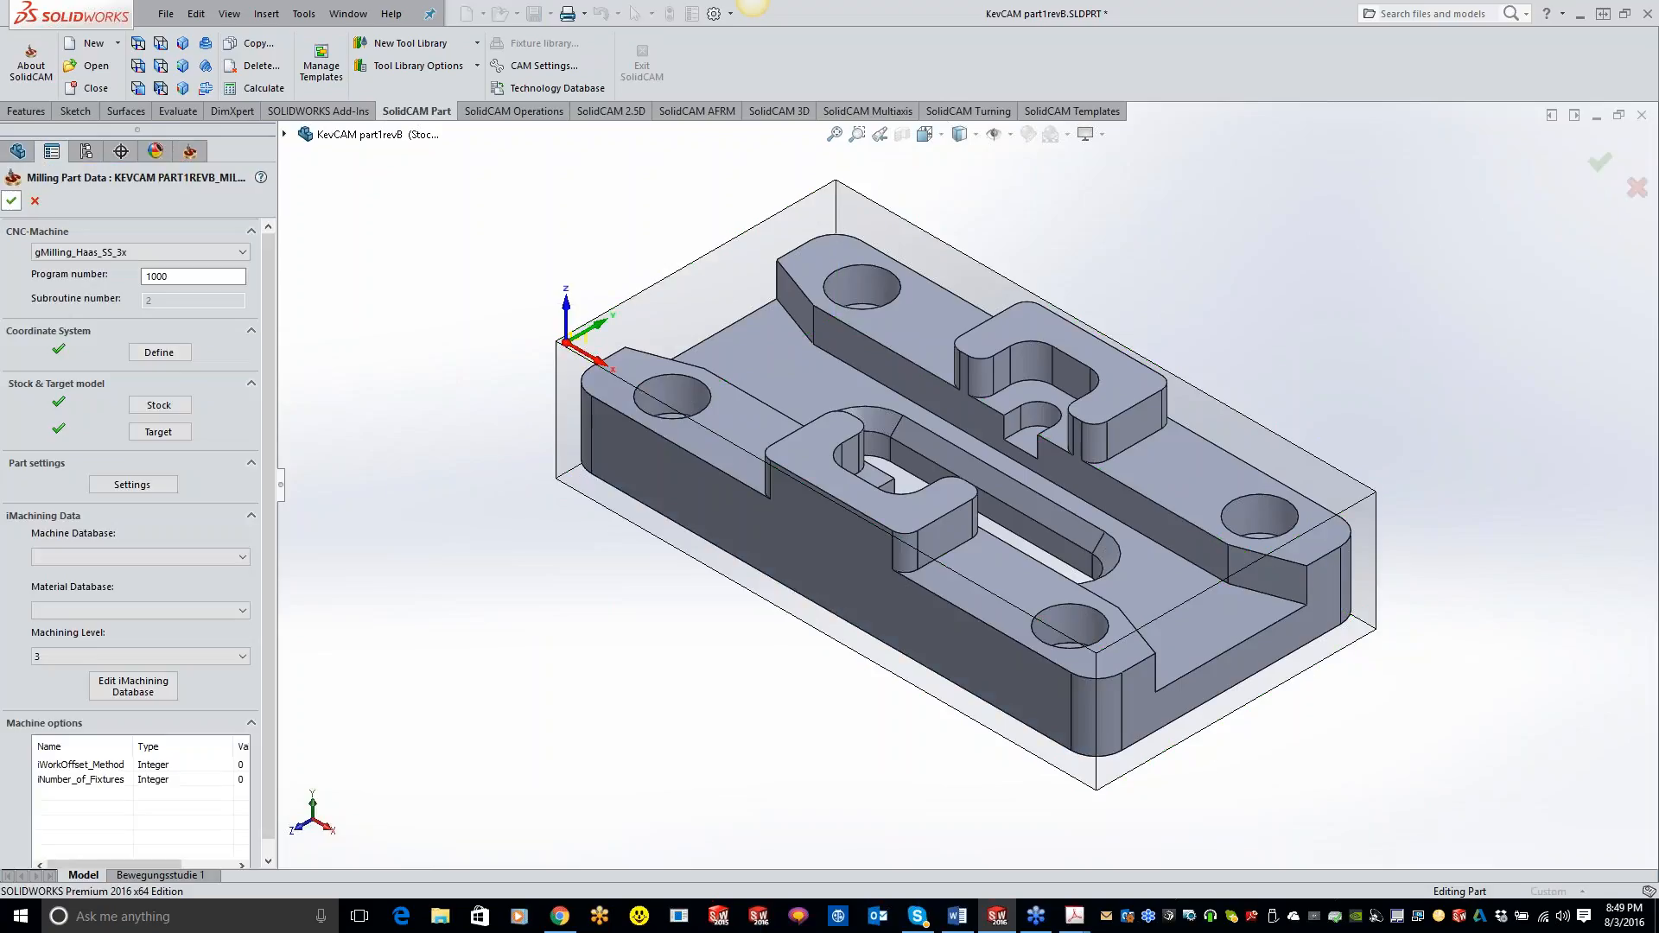
click(11, 200)
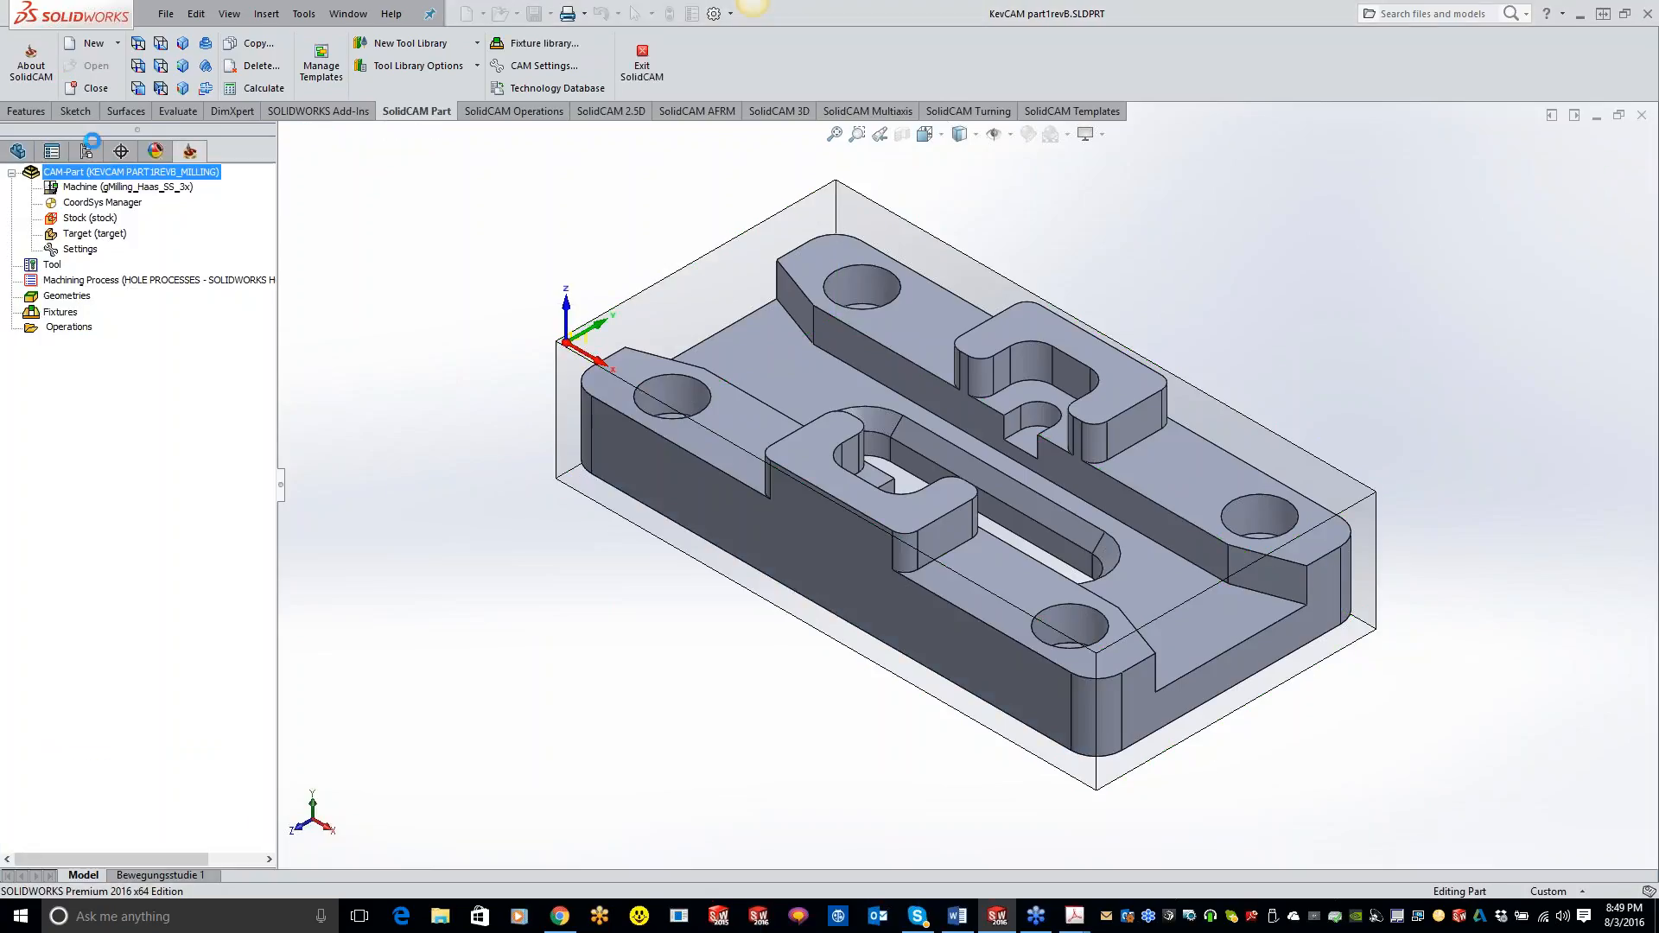
Add a profile milling operation and define its contour geometry by chaining the central slot's edge loop with Auto-constant Z.
click(40, 114)
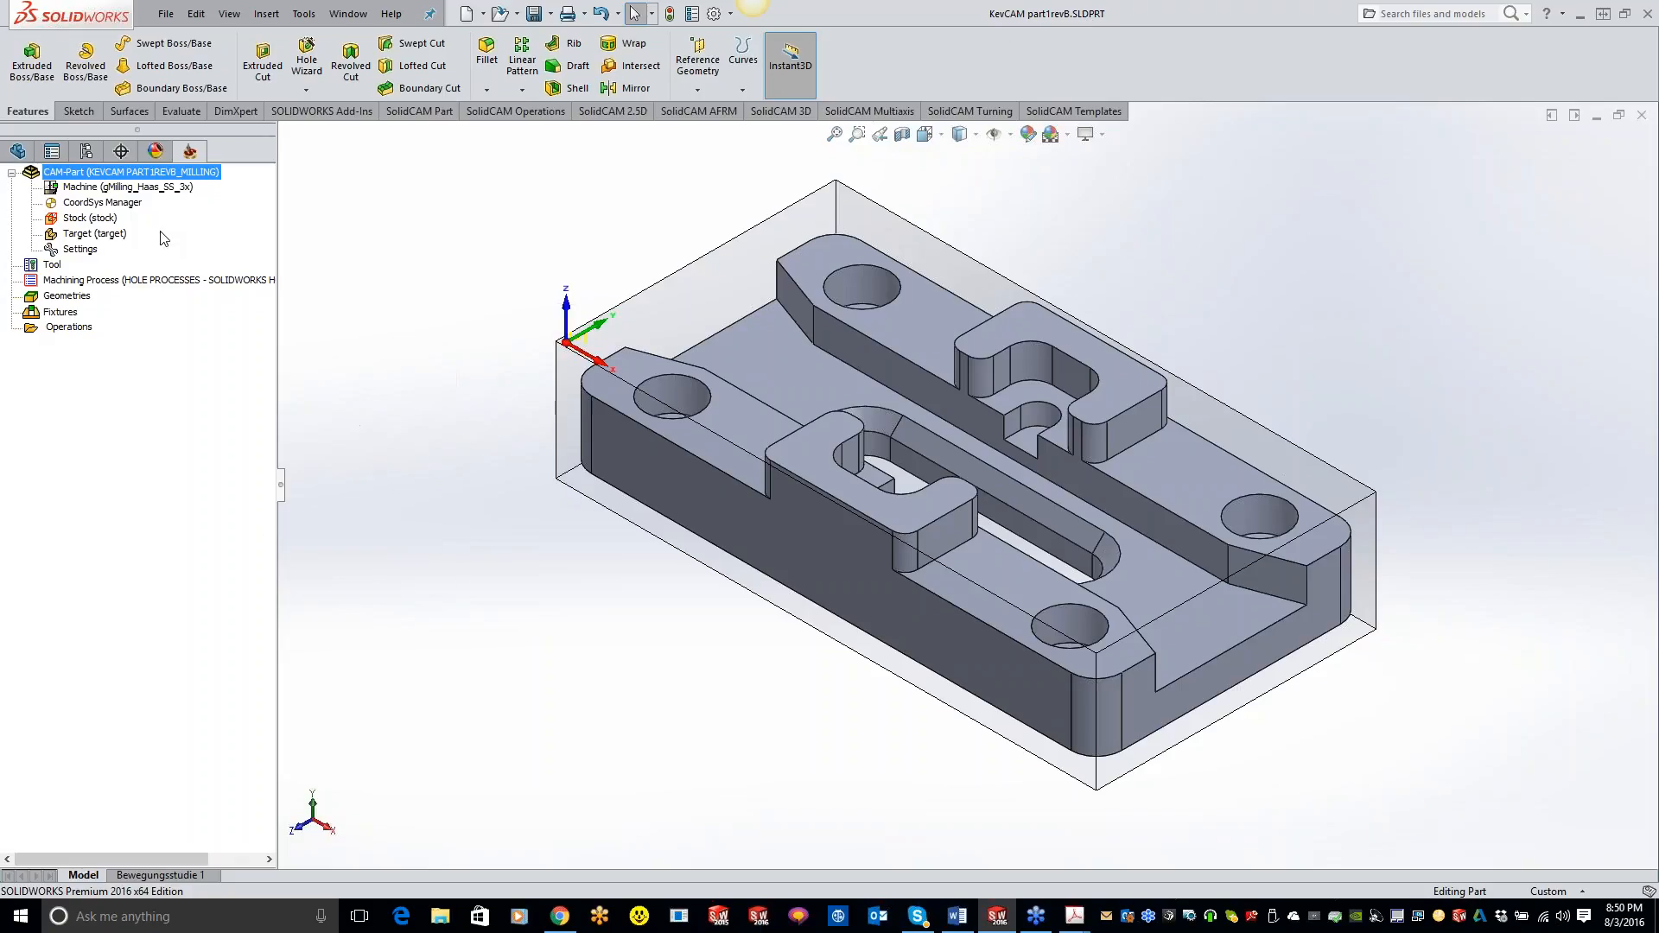
right_click(79, 330)
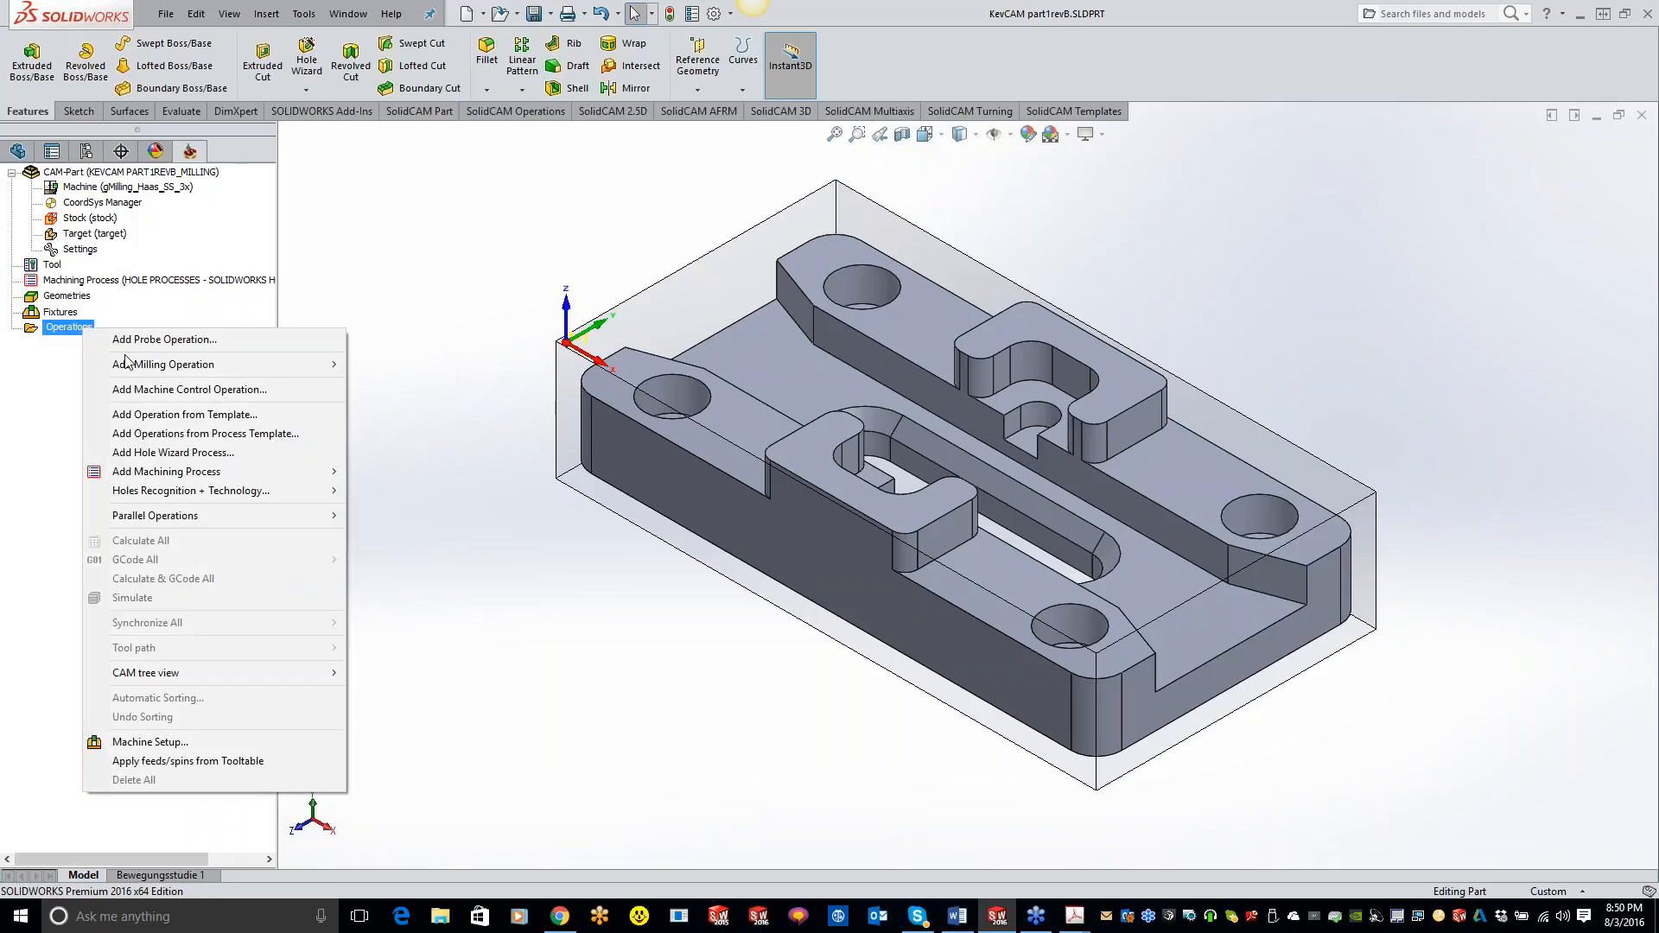
mouse_move(133, 363)
click(380, 403)
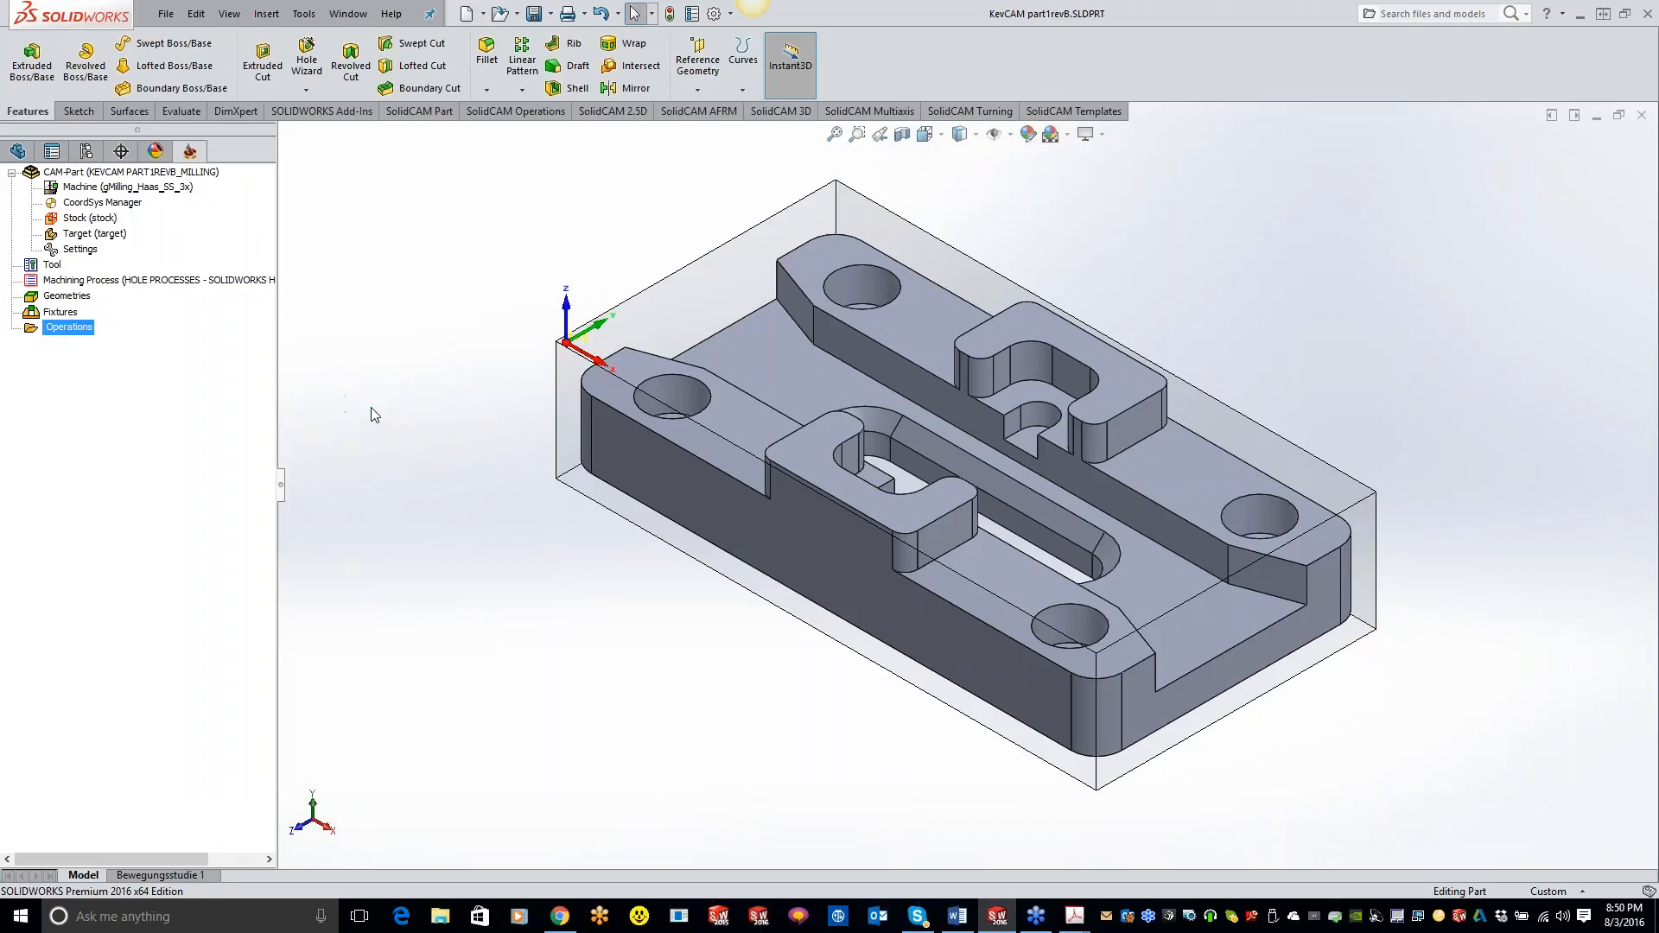
click(403, 339)
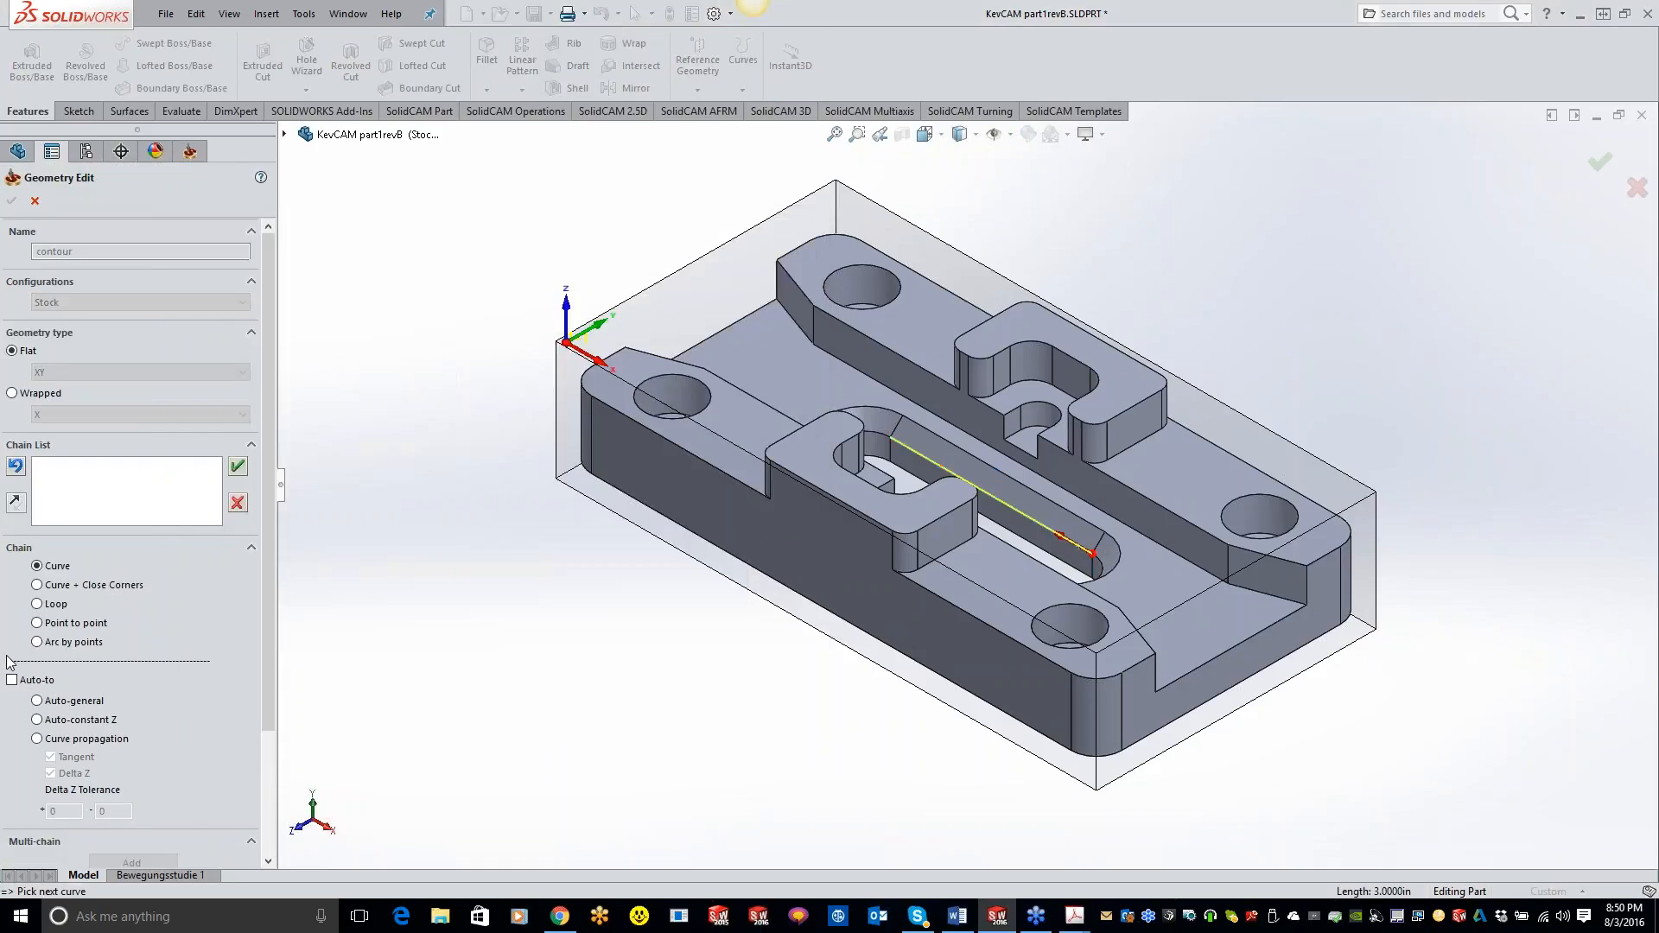
click(37, 719)
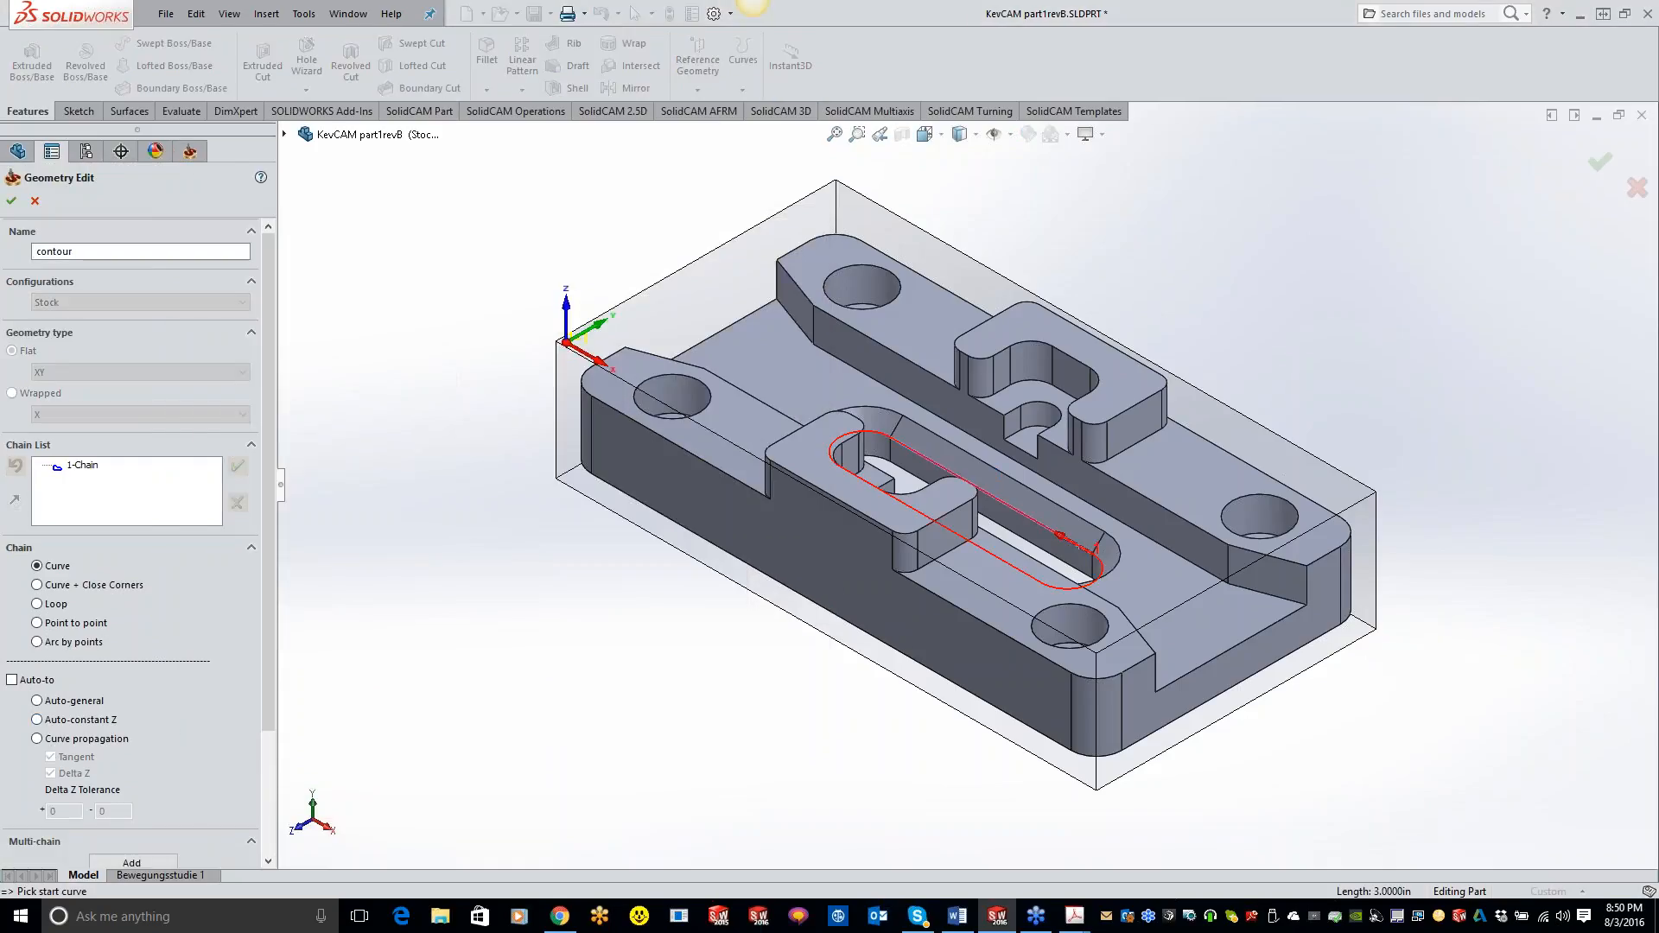
click(12, 201)
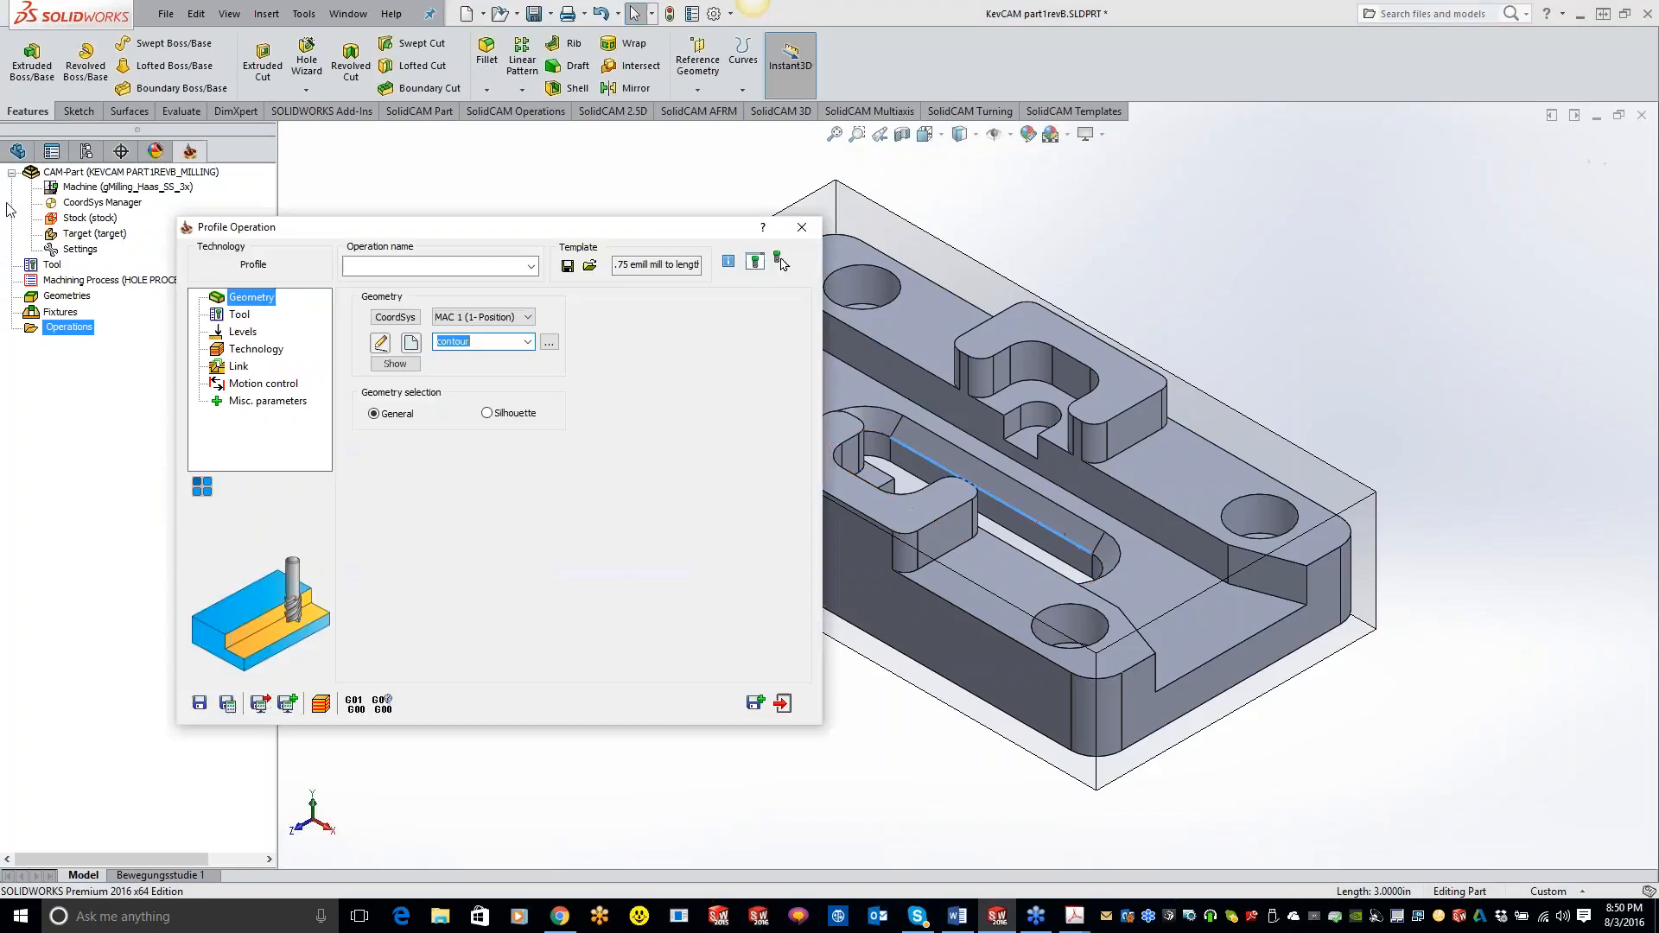
Add a new end mill with a 0.5 inch diameter to the tool table and select it for the profile operation.
click(242, 315)
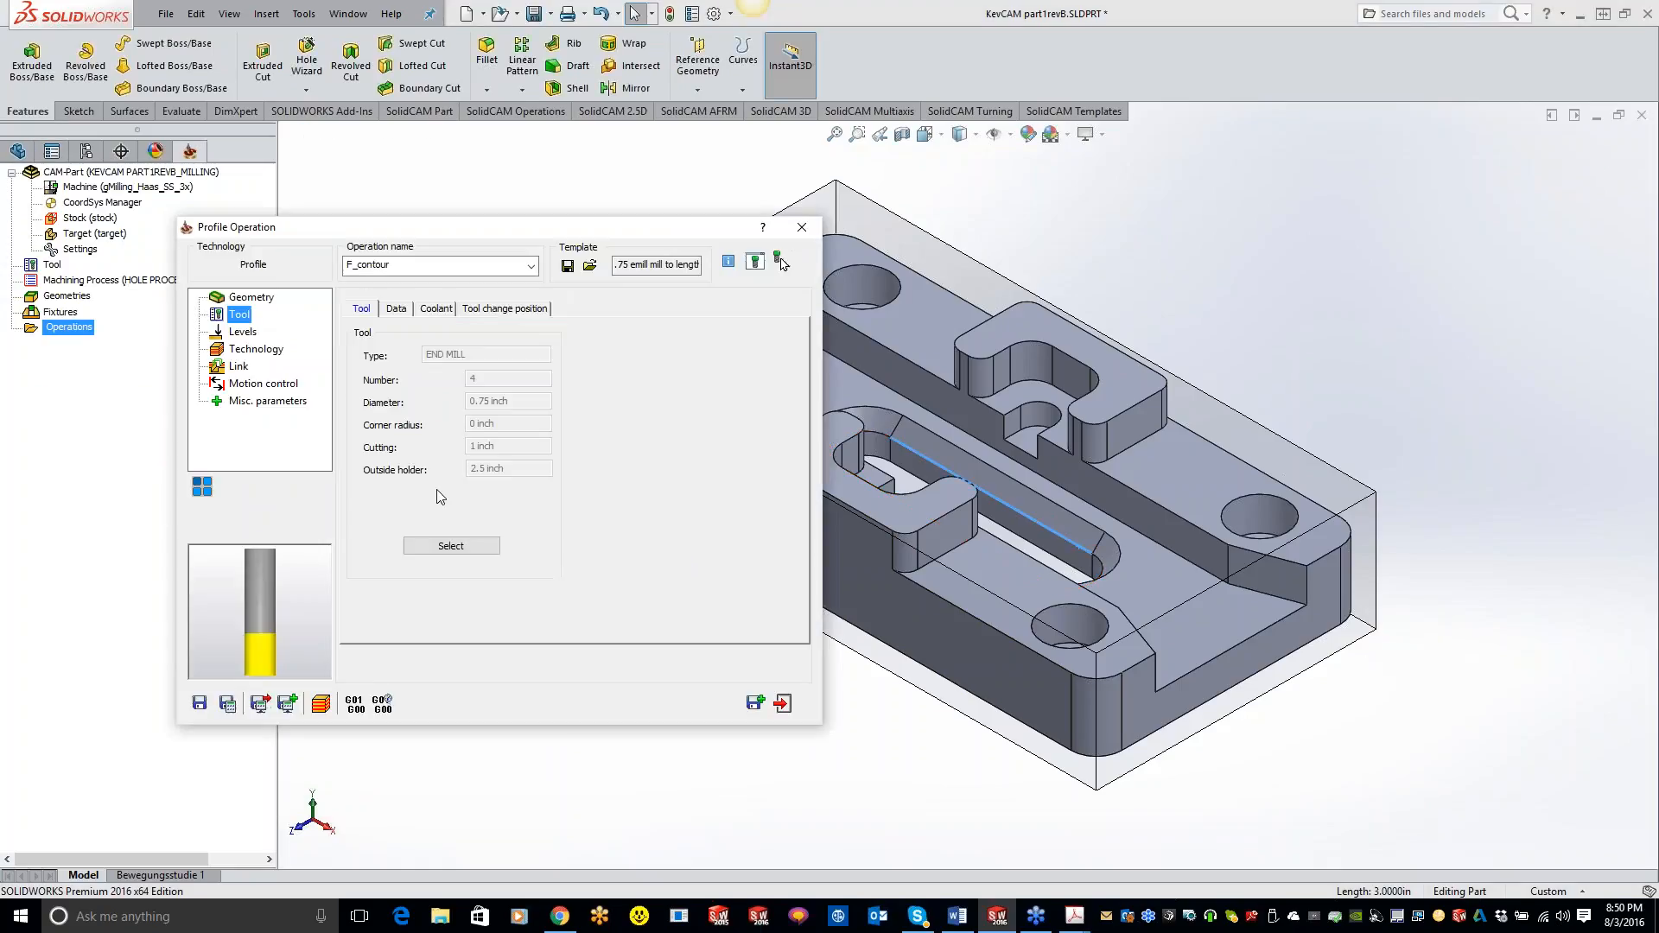
click(450, 545)
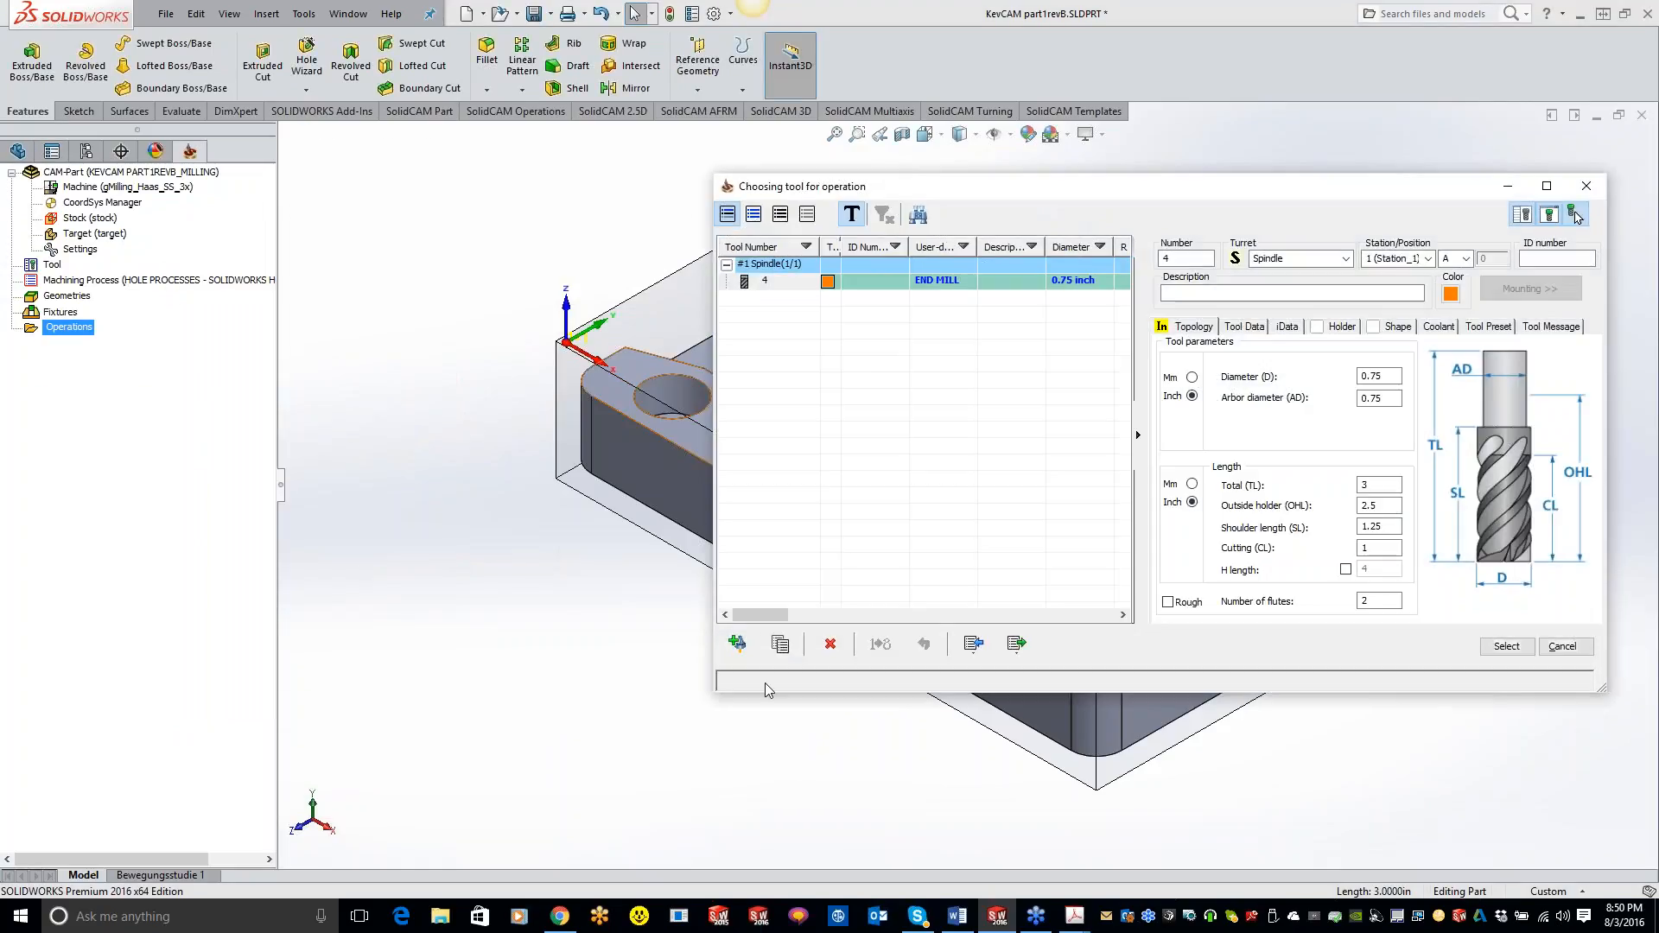
click(737, 643)
double_click(1167, 289)
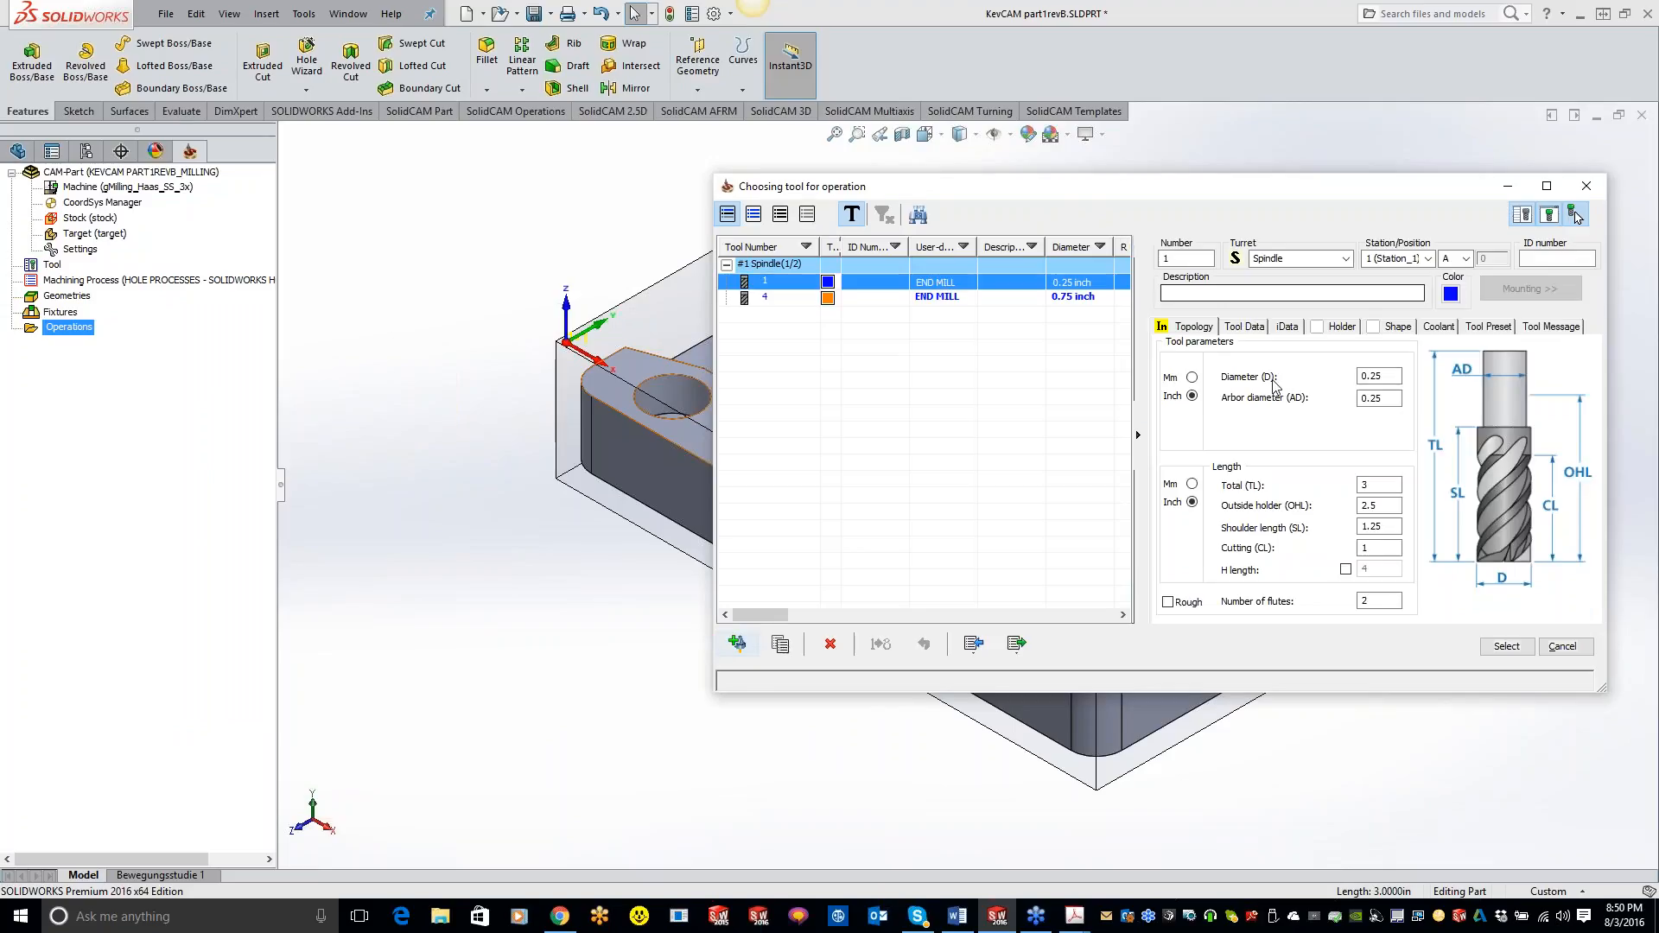
click(1379, 376)
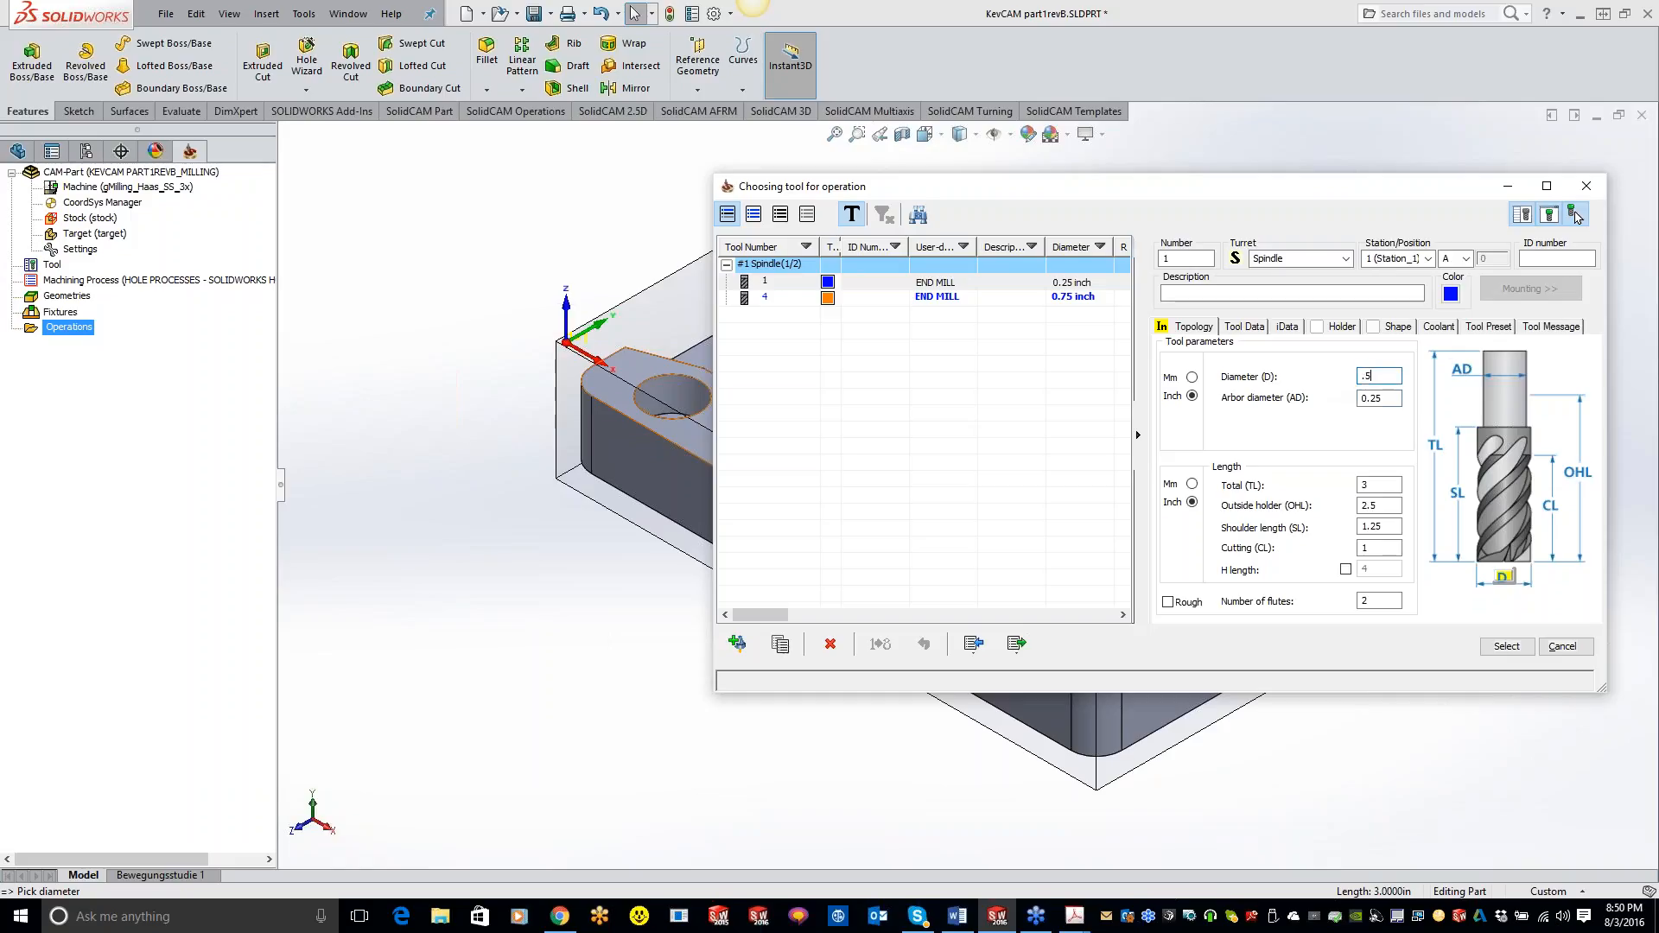
key(Return)
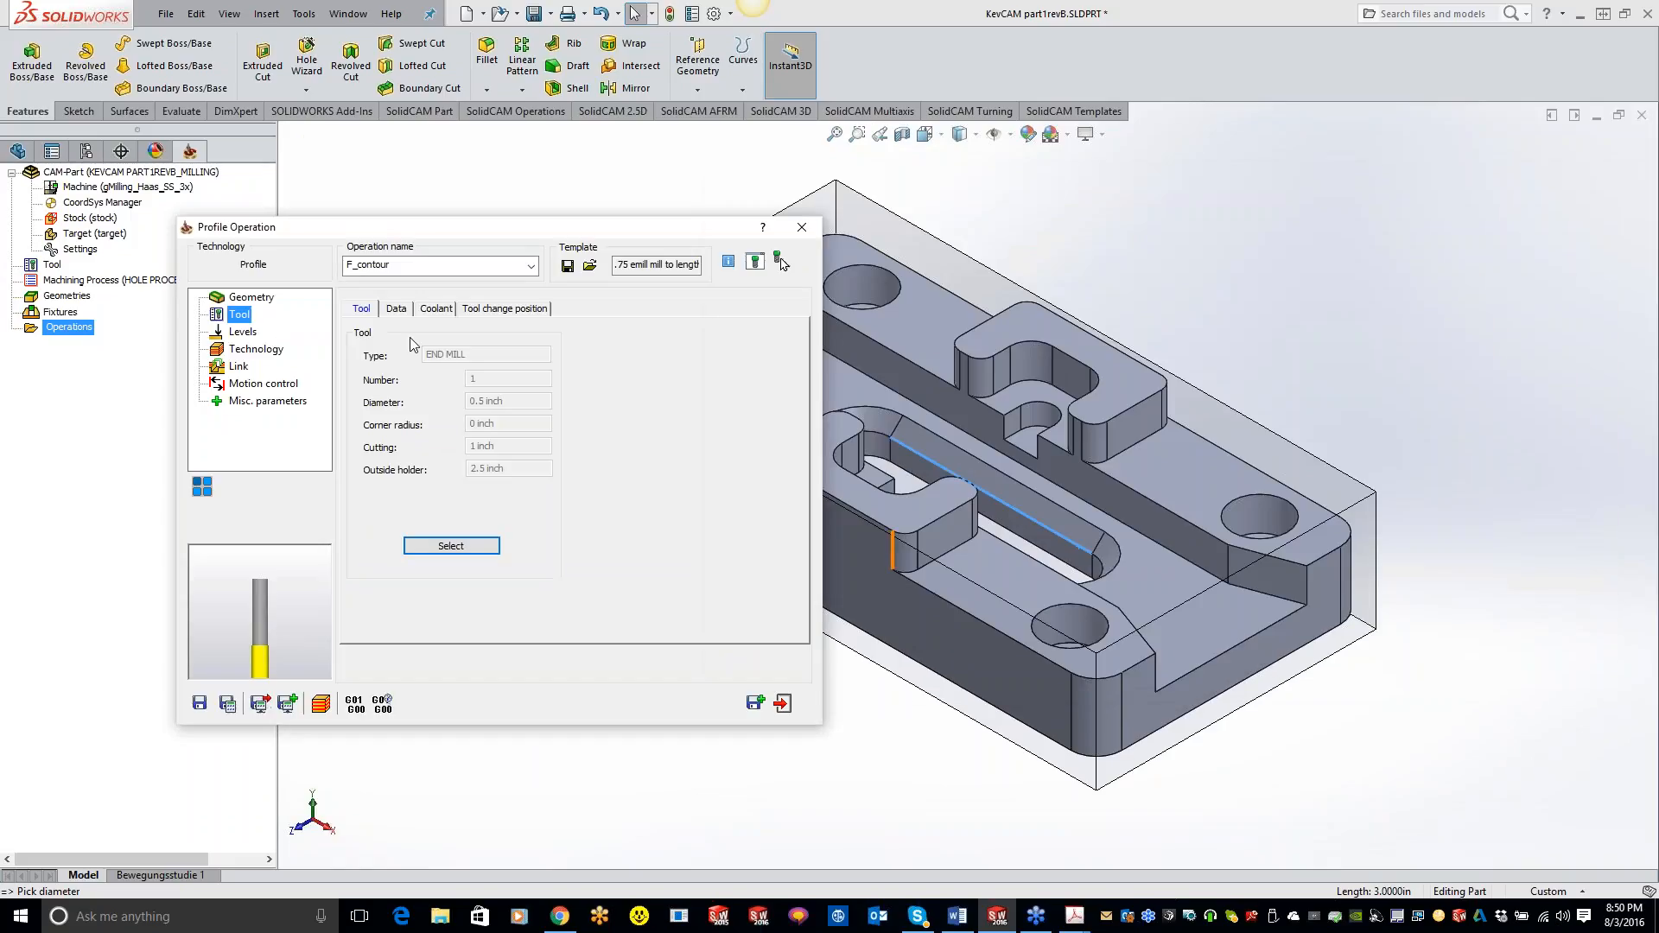
Define the profile's upper level on the stock's upper face and its depth on the part's underside.
click(245, 335)
click(381, 427)
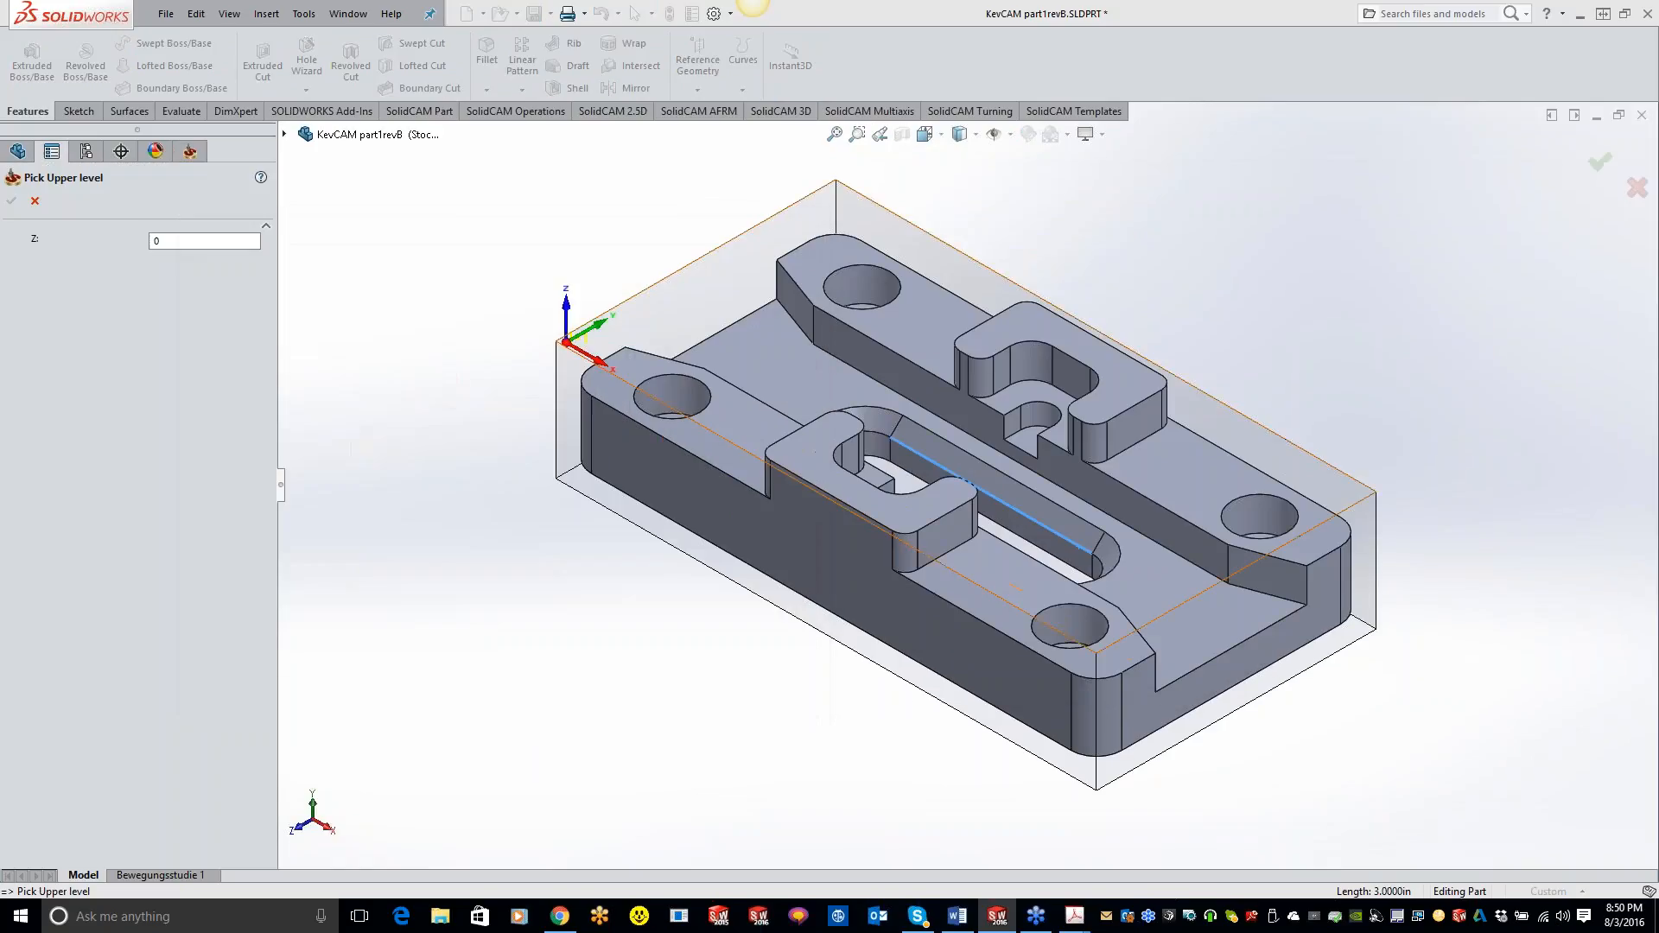
click(824, 206)
click(12, 201)
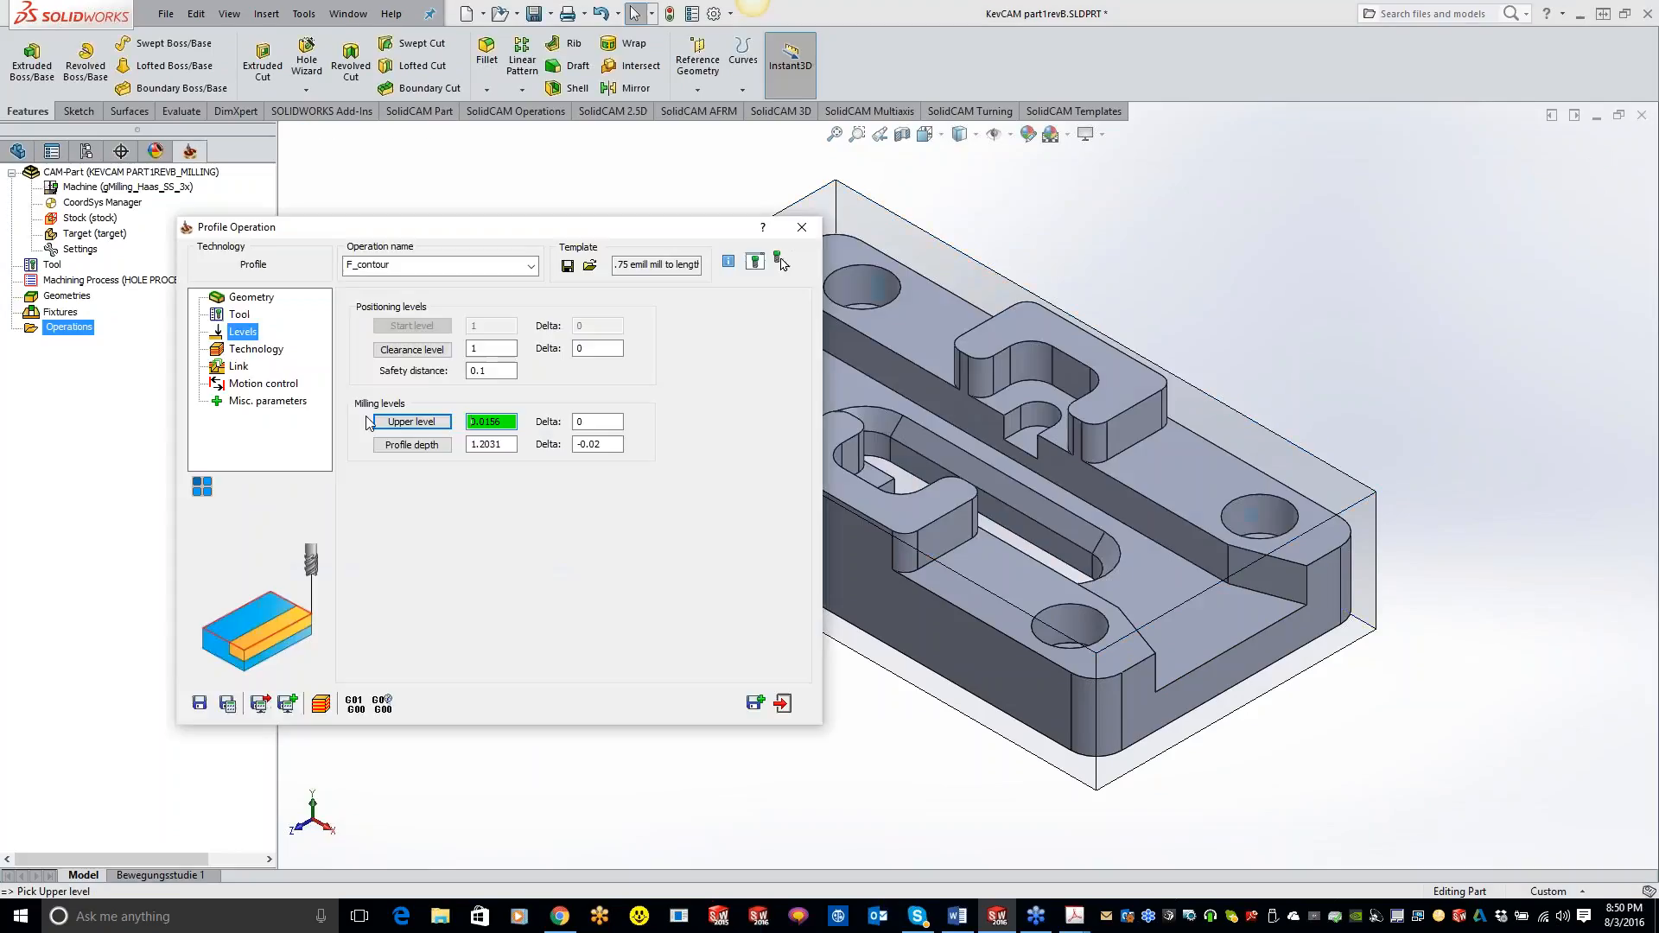
click(412, 444)
middle_drag(894, 730, 1106, 785)
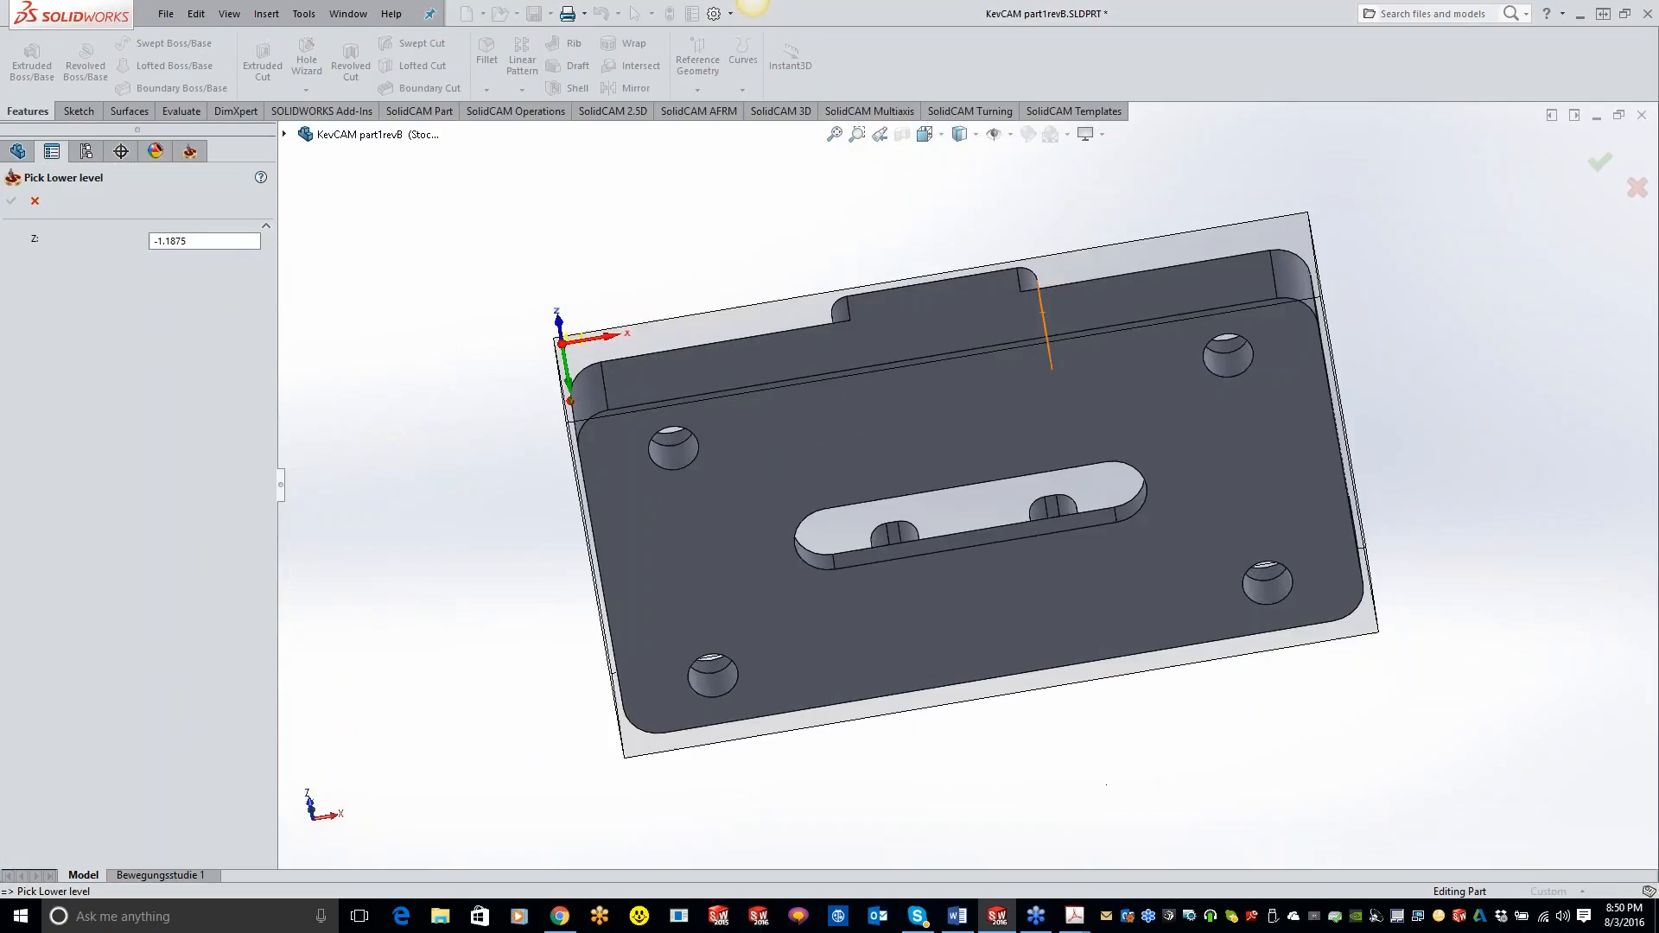
click(837, 427)
click(12, 200)
Set the profile's depth type to Helical, save and calculate the operation, and exit it.
click(256, 348)
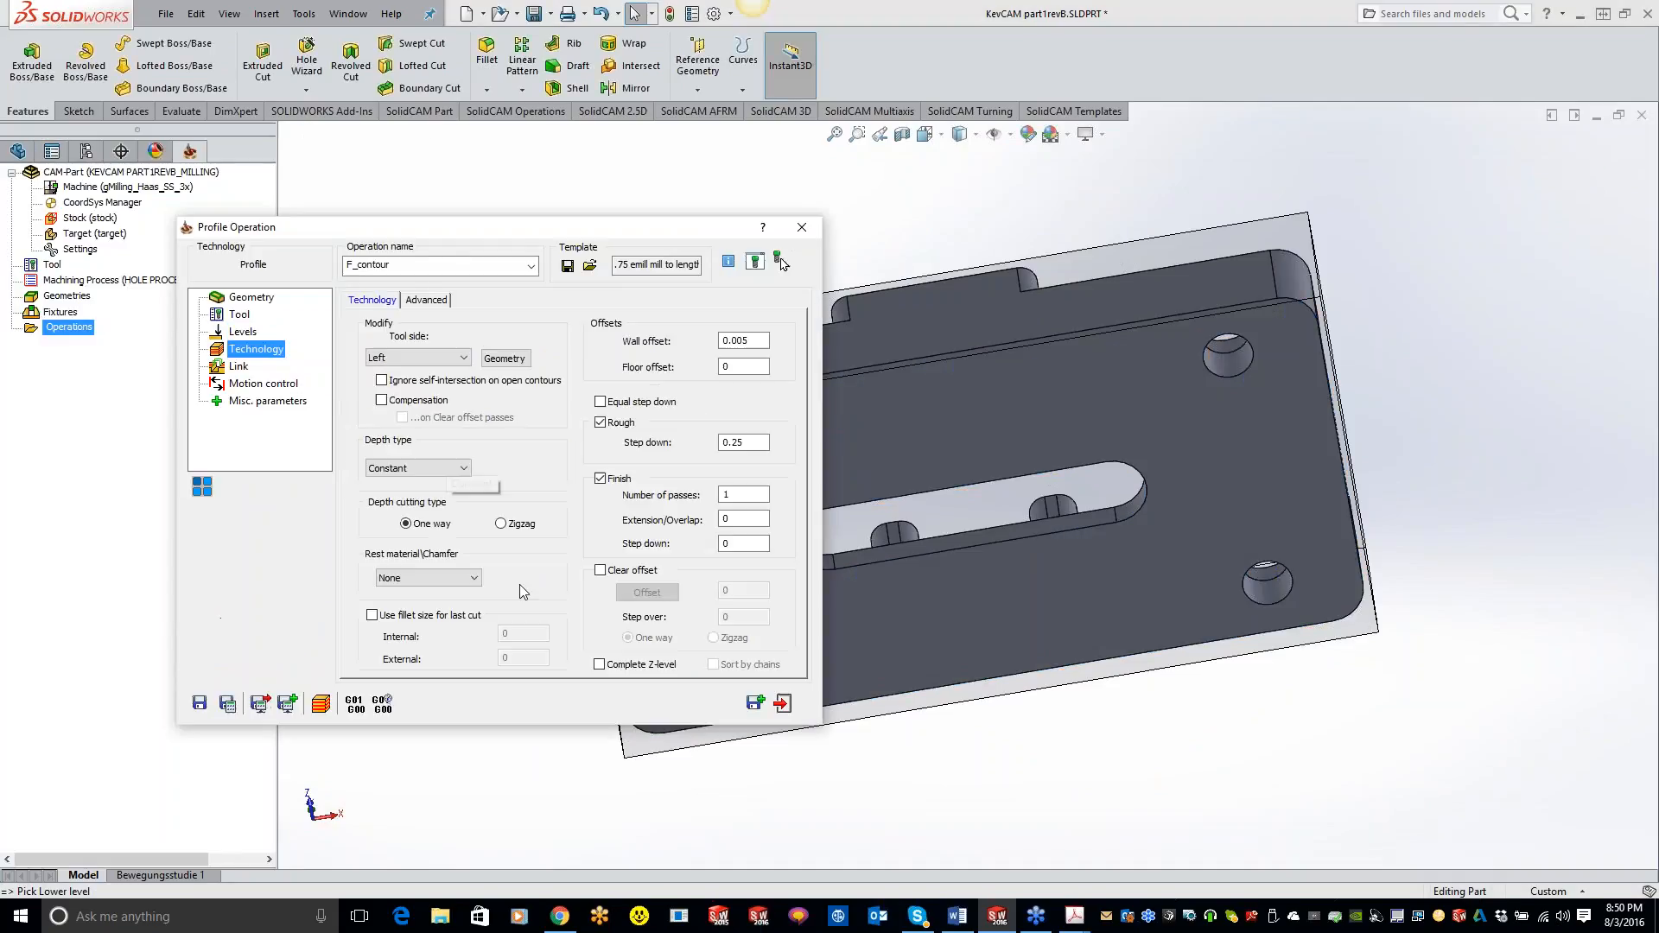
click(396, 469)
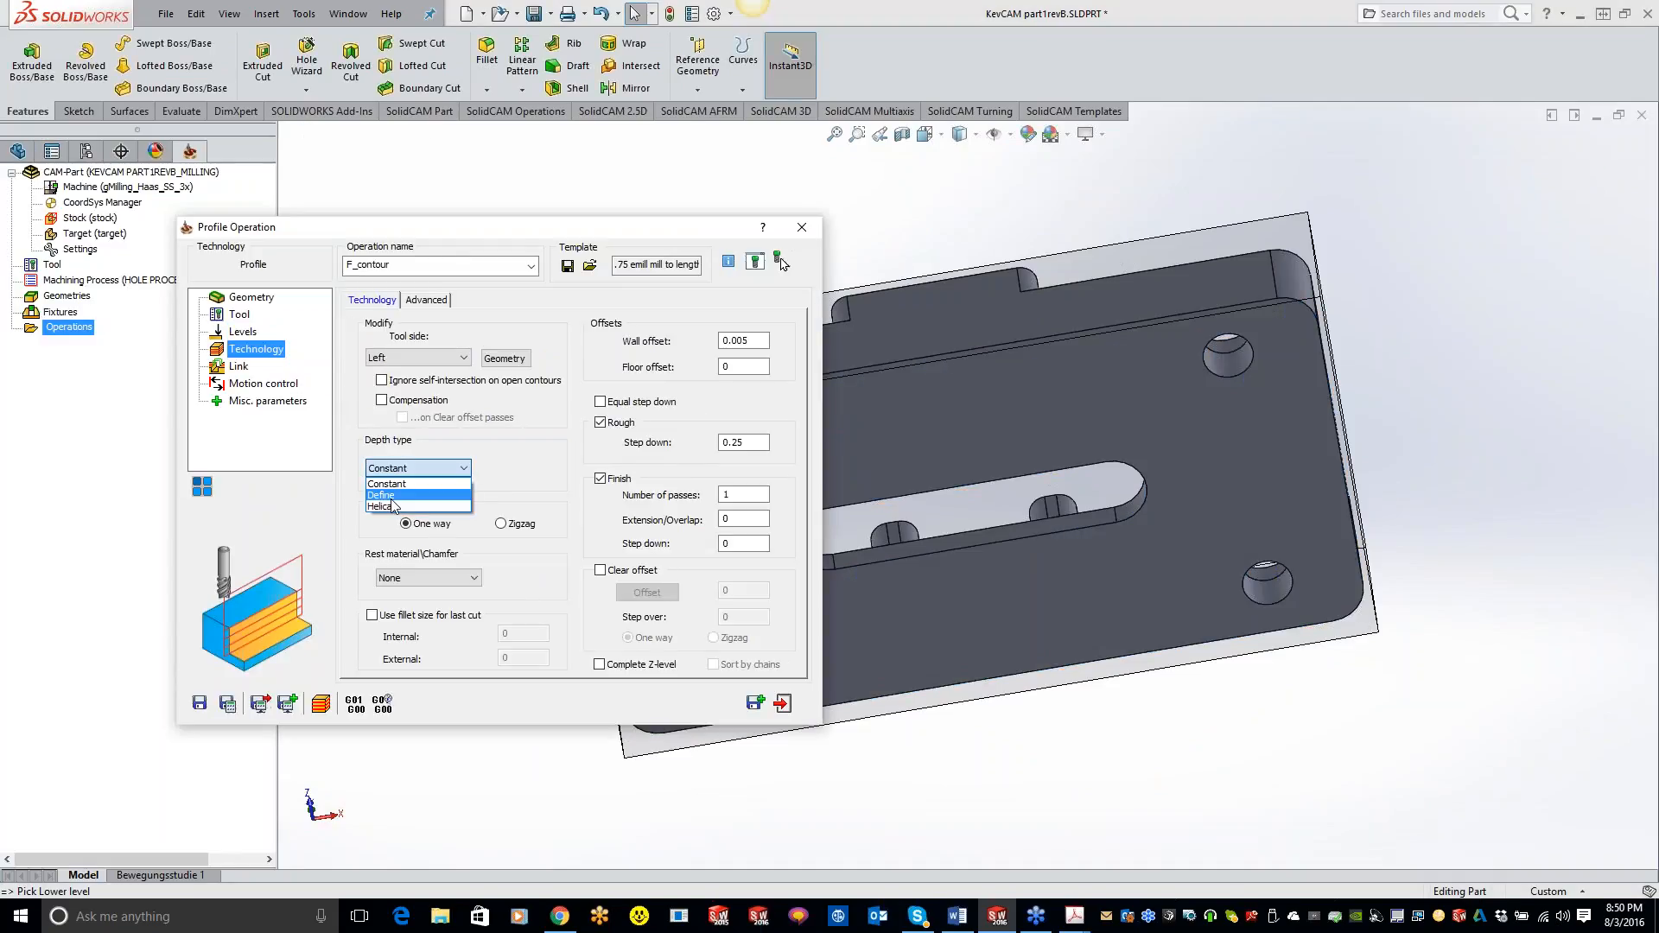
click(385, 506)
click(228, 703)
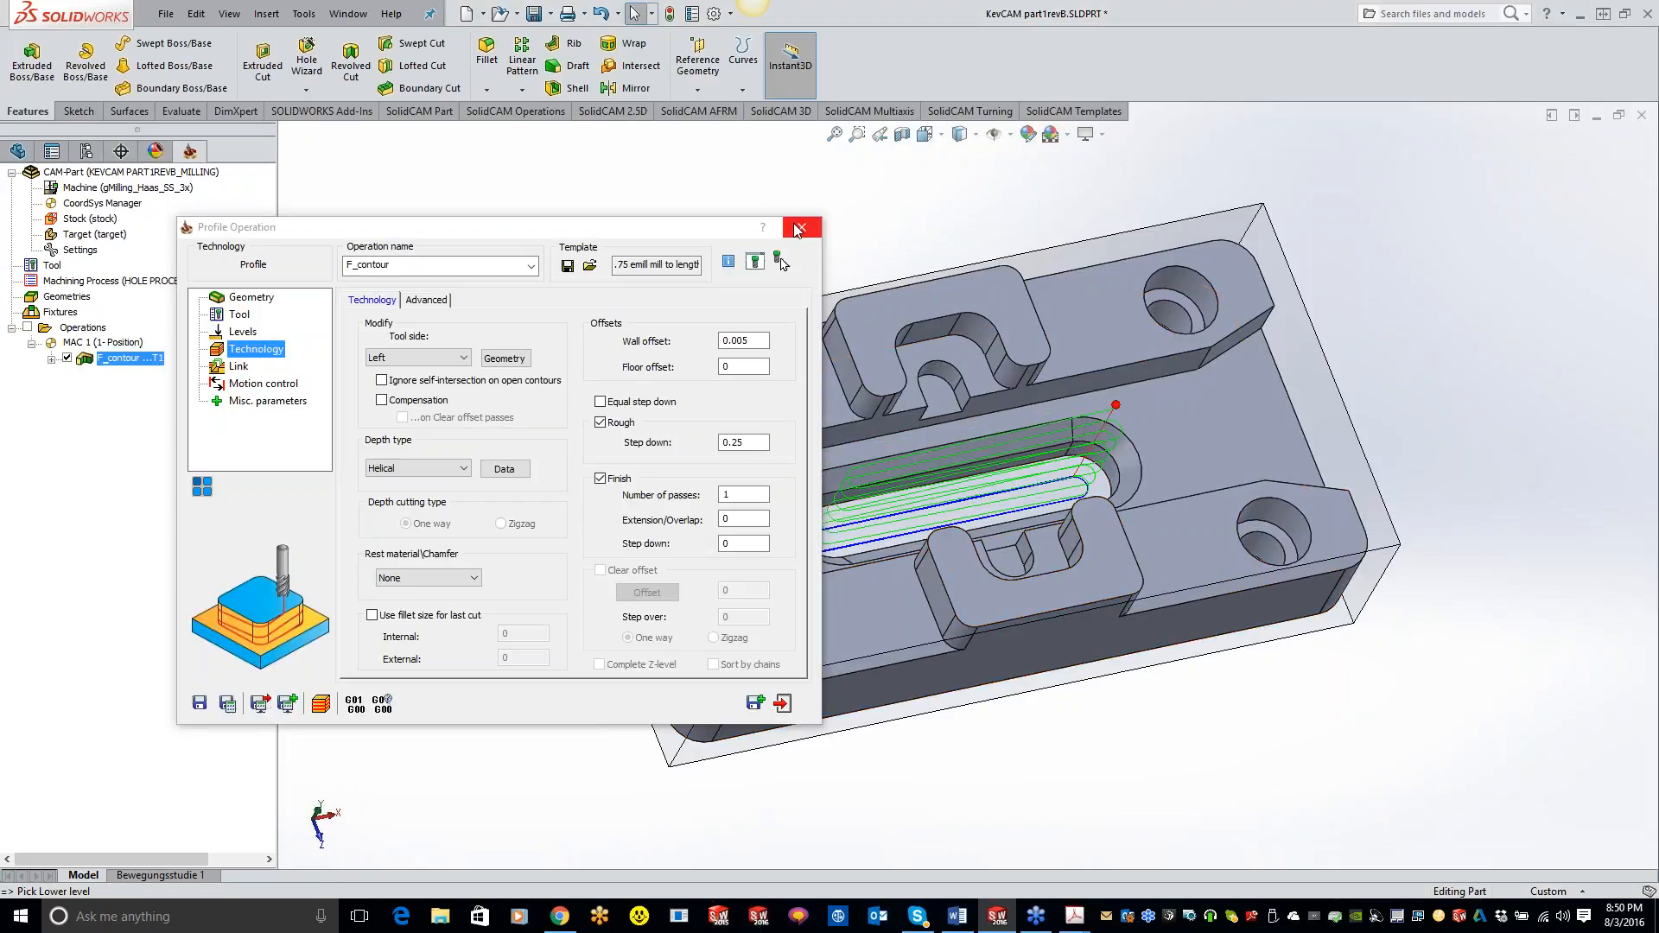
click(797, 229)
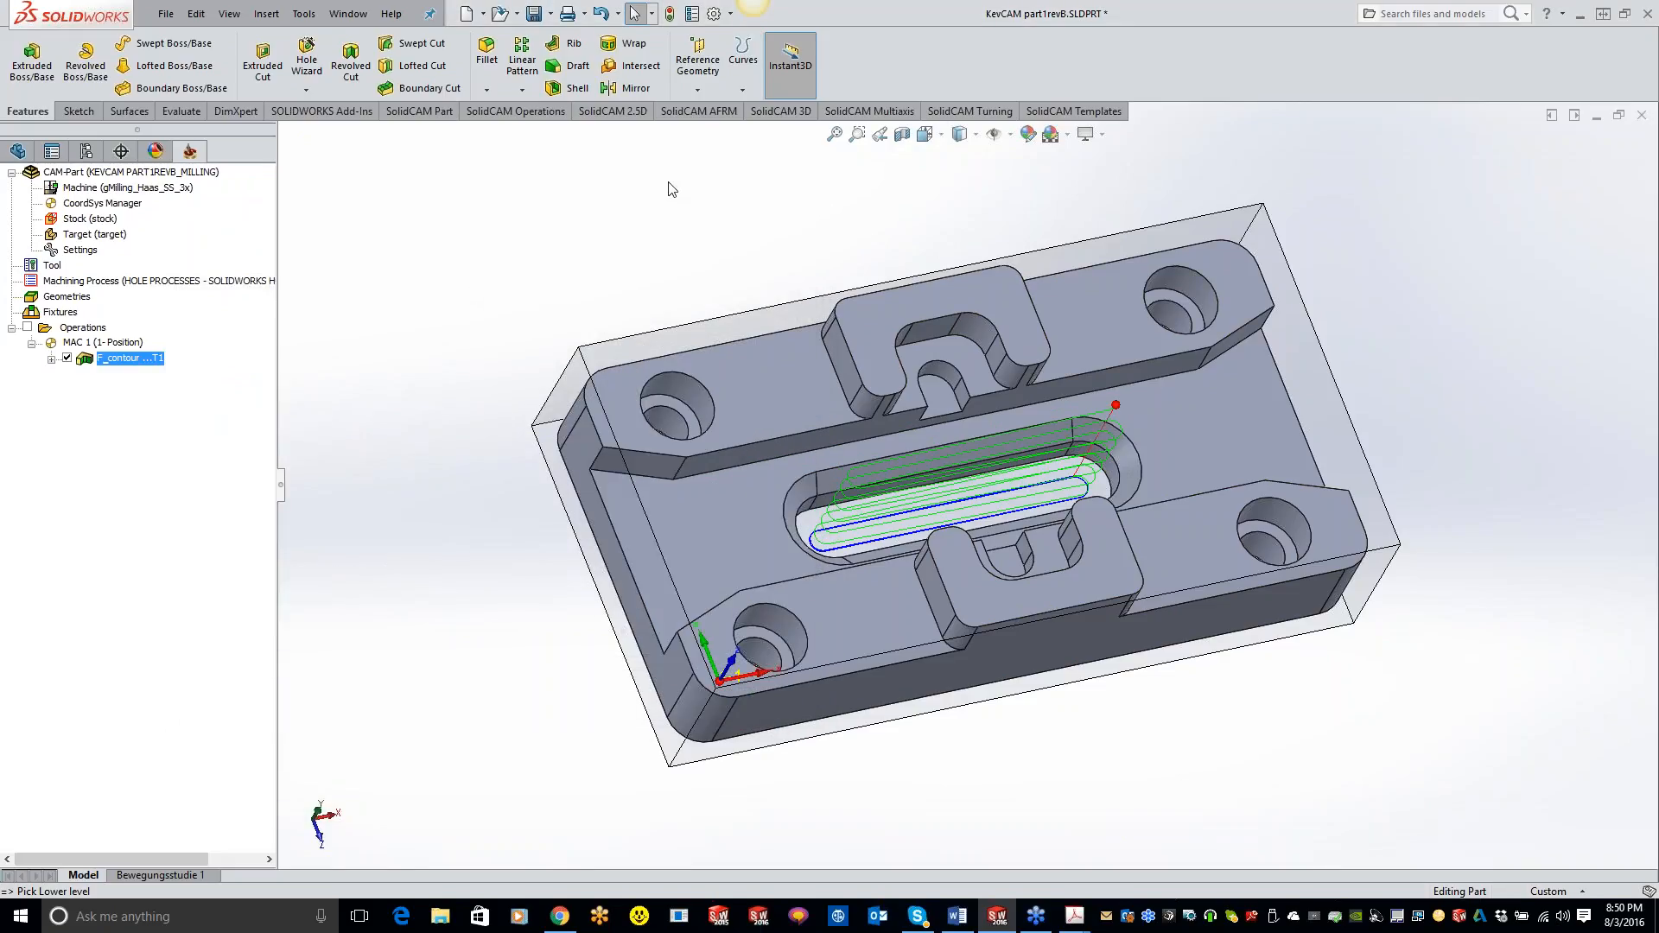
Close the CAM-Part, reopen the recent KevCAM part1revB model and load its KEVCAM PART1REVB_MILLING CAM-Part.
middle_drag(570, 268, 545, 235)
right_click(213, 175)
click(268, 249)
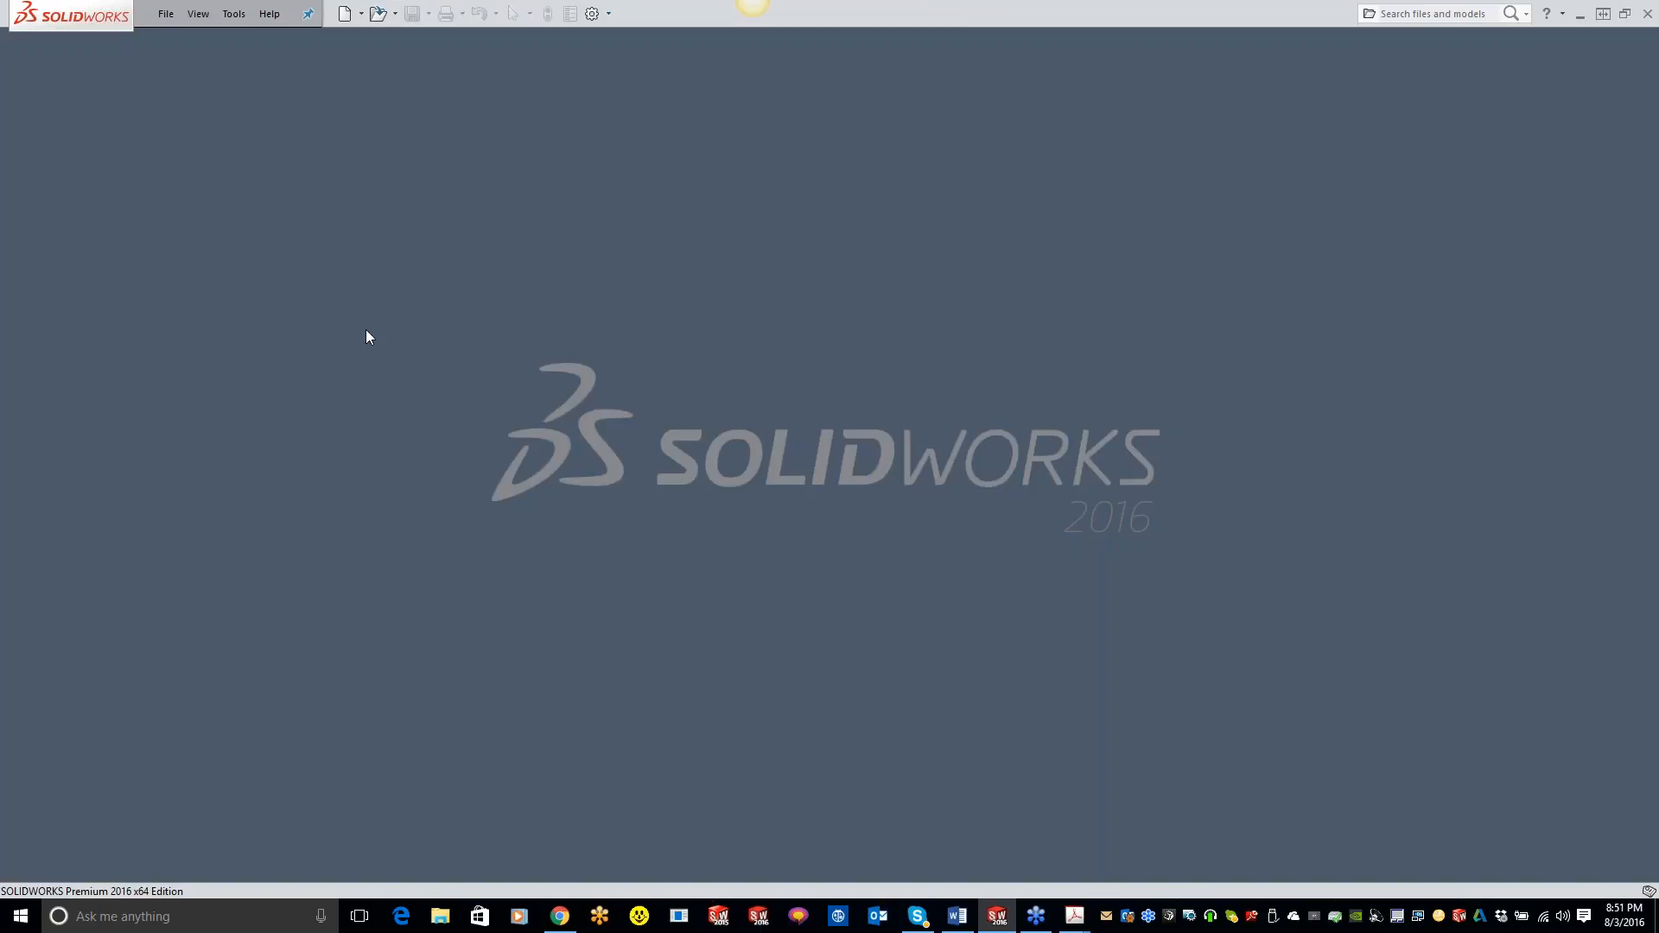
key(r)
click(411, 269)
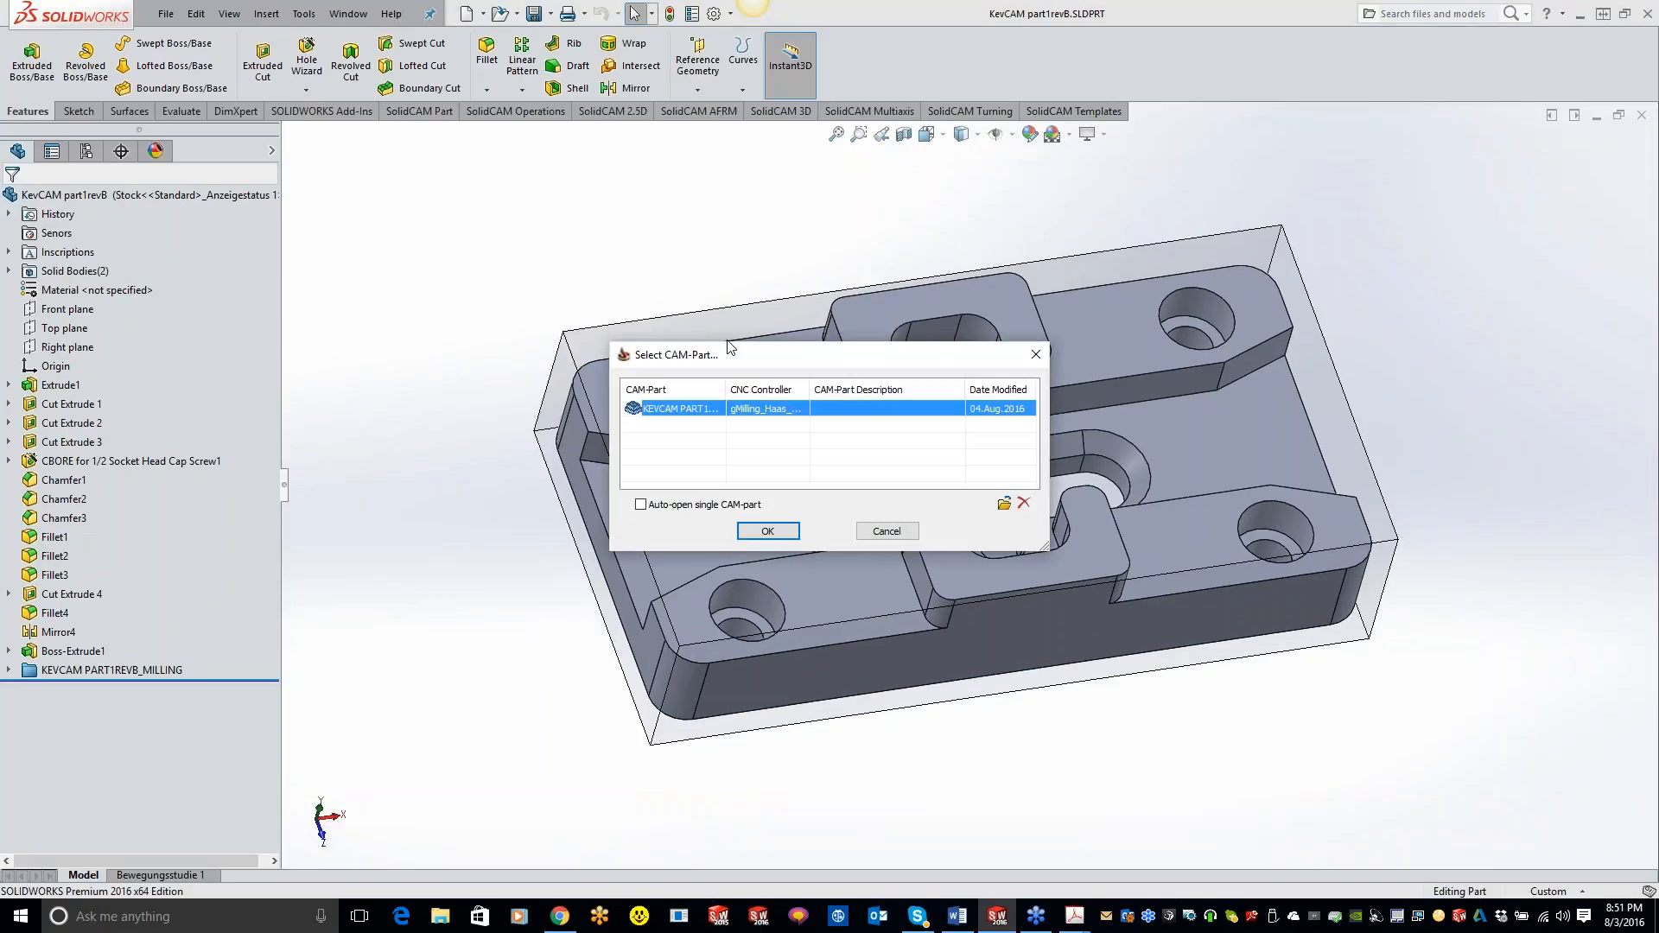
drag(753, 359, 969, 298)
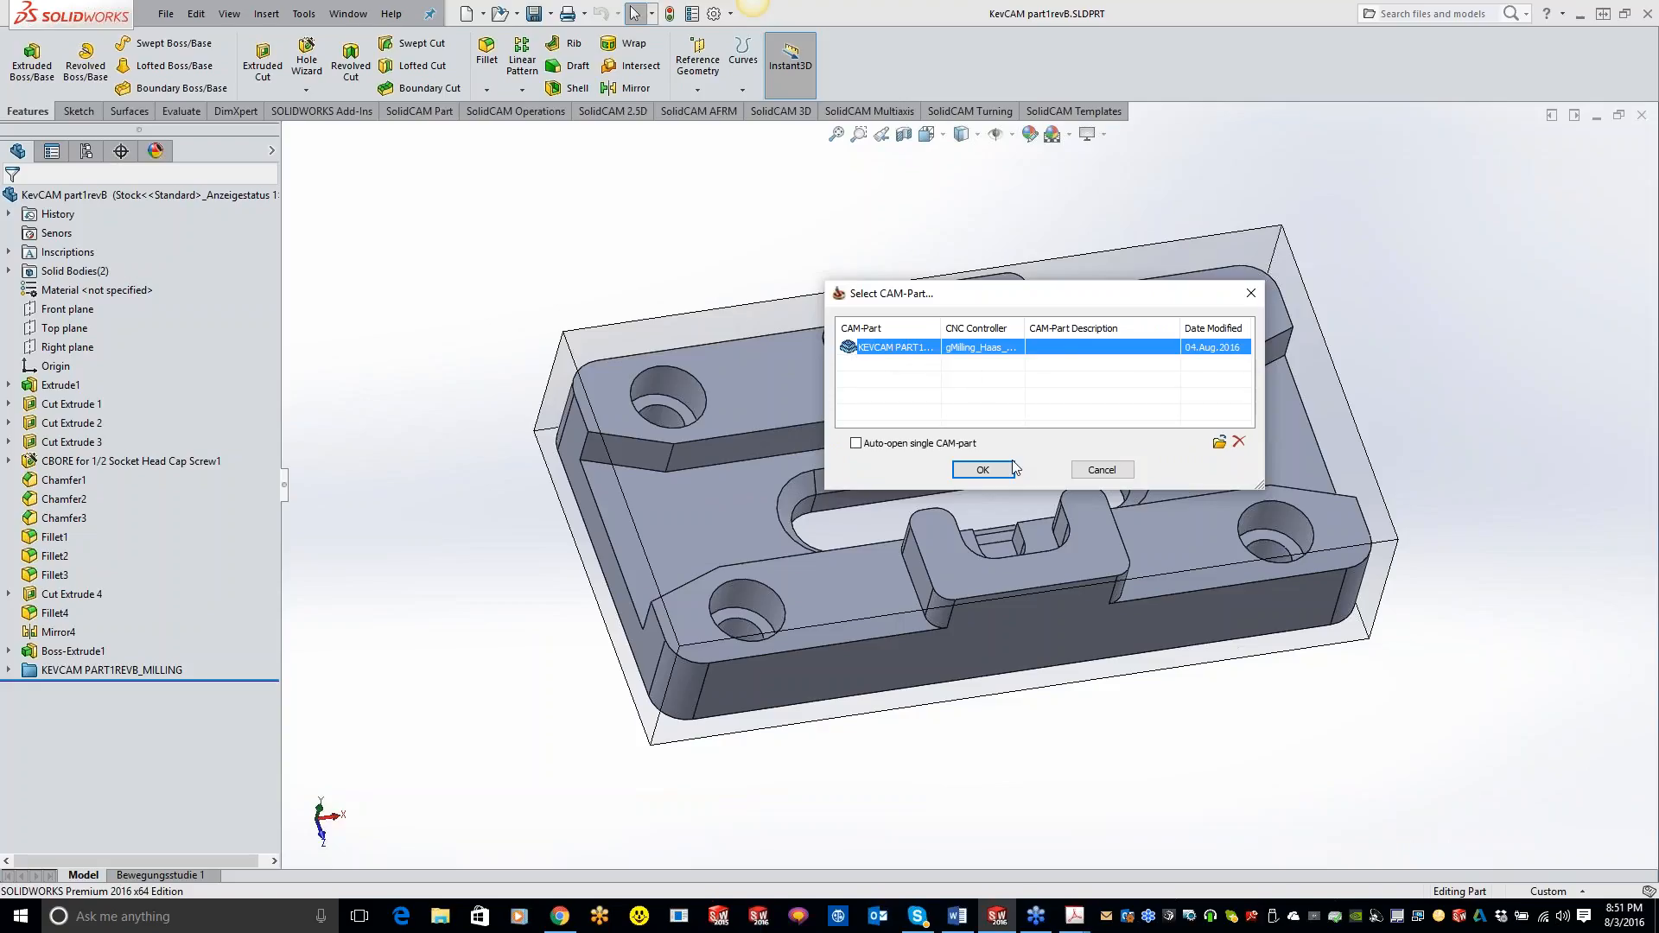
click(982, 469)
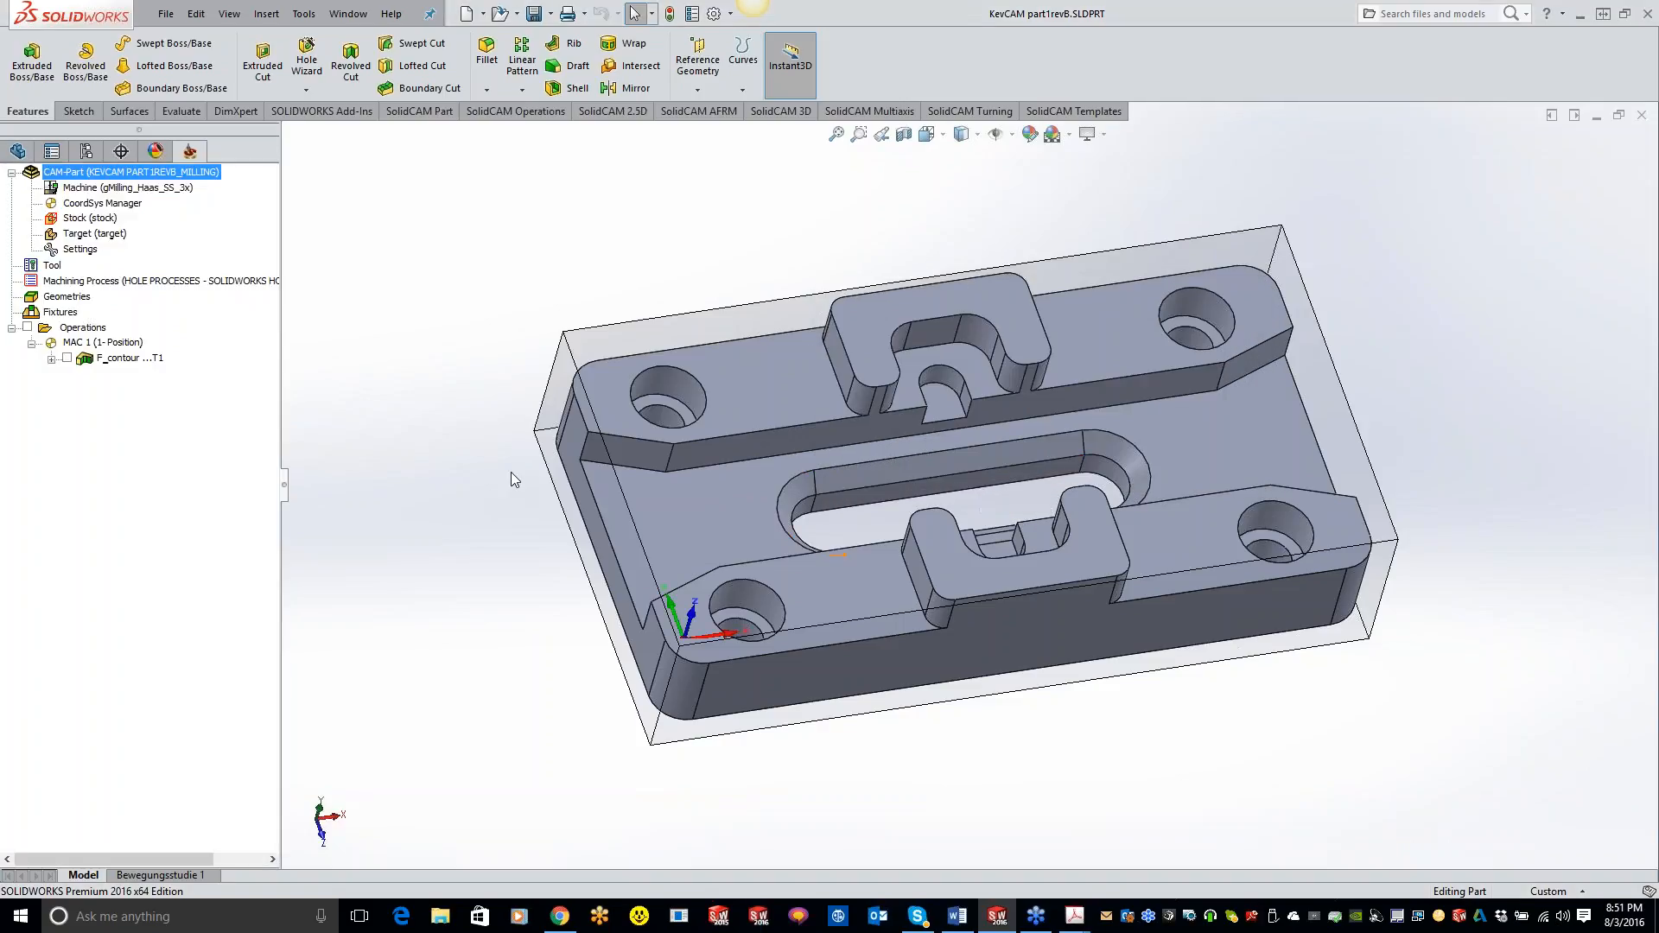
Close the CAM-Part and reopen the recent KevCAM part1revB model without loading its CAM-Part.
right_click(206, 172)
click(251, 241)
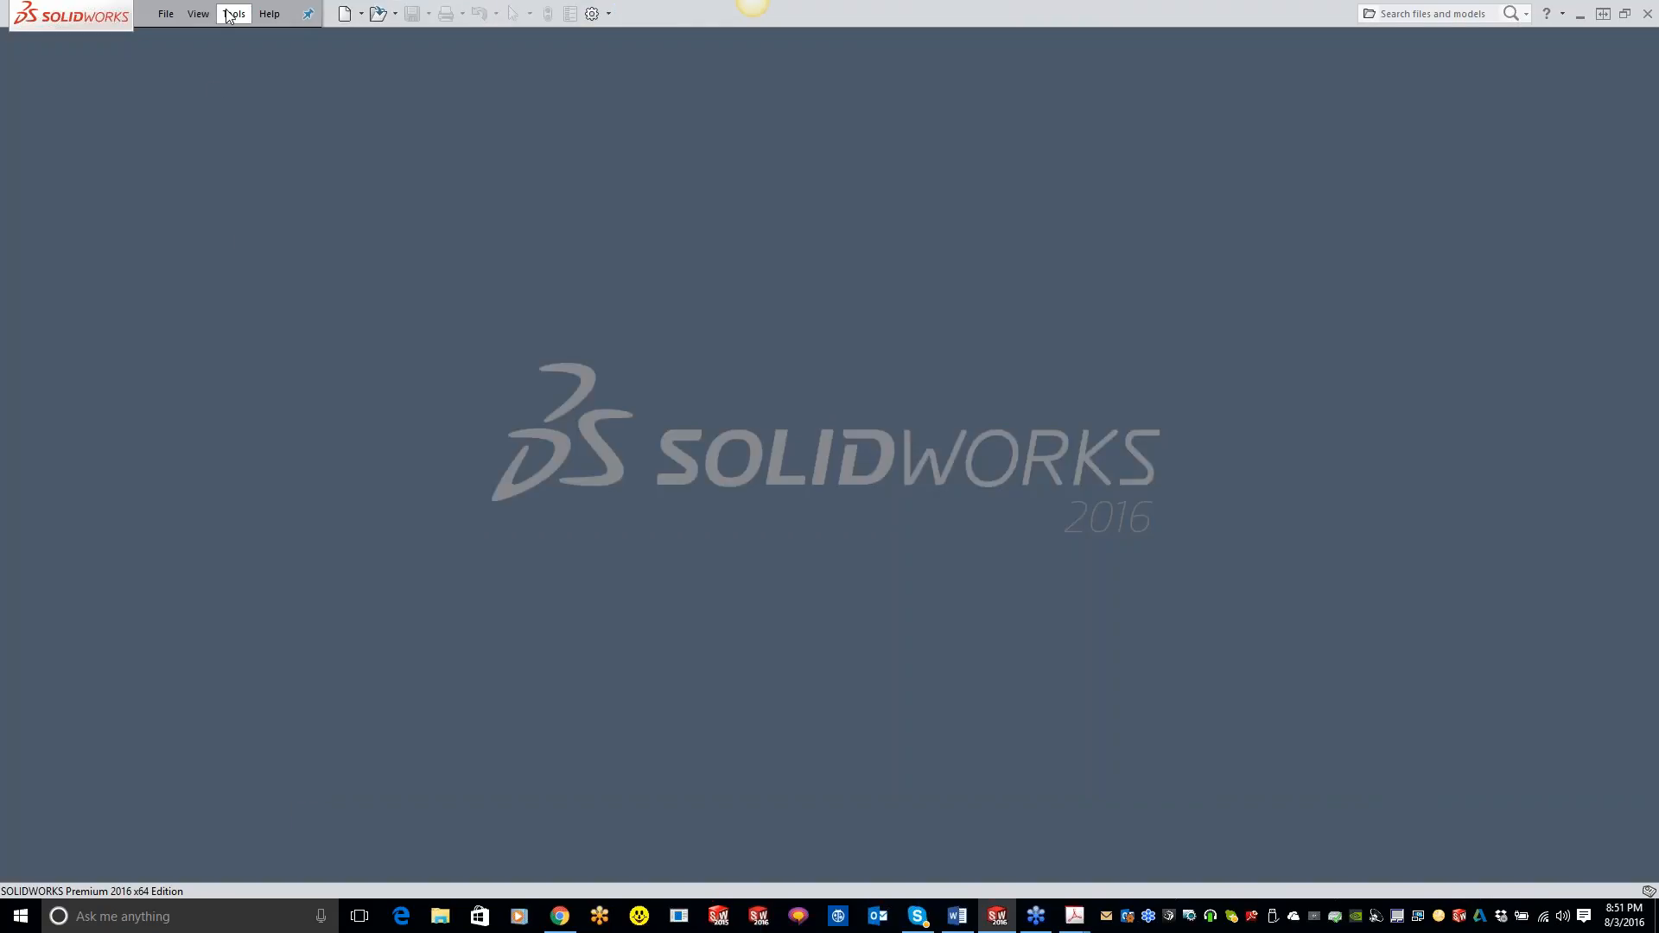
key(r)
click(388, 291)
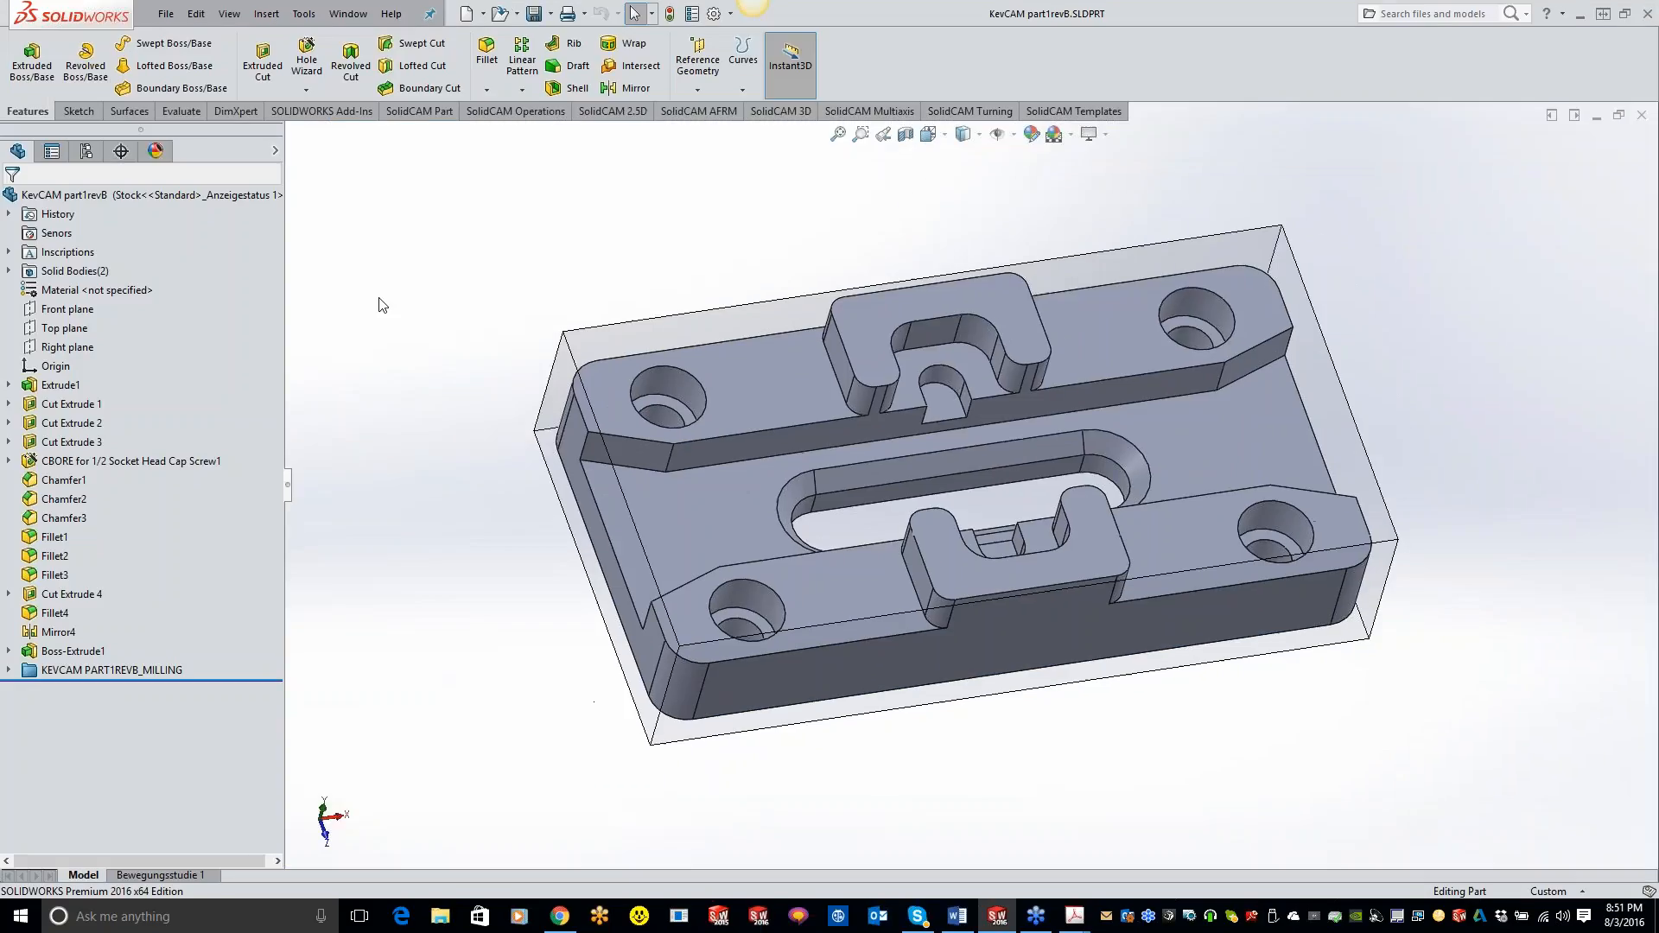
click(1102, 470)
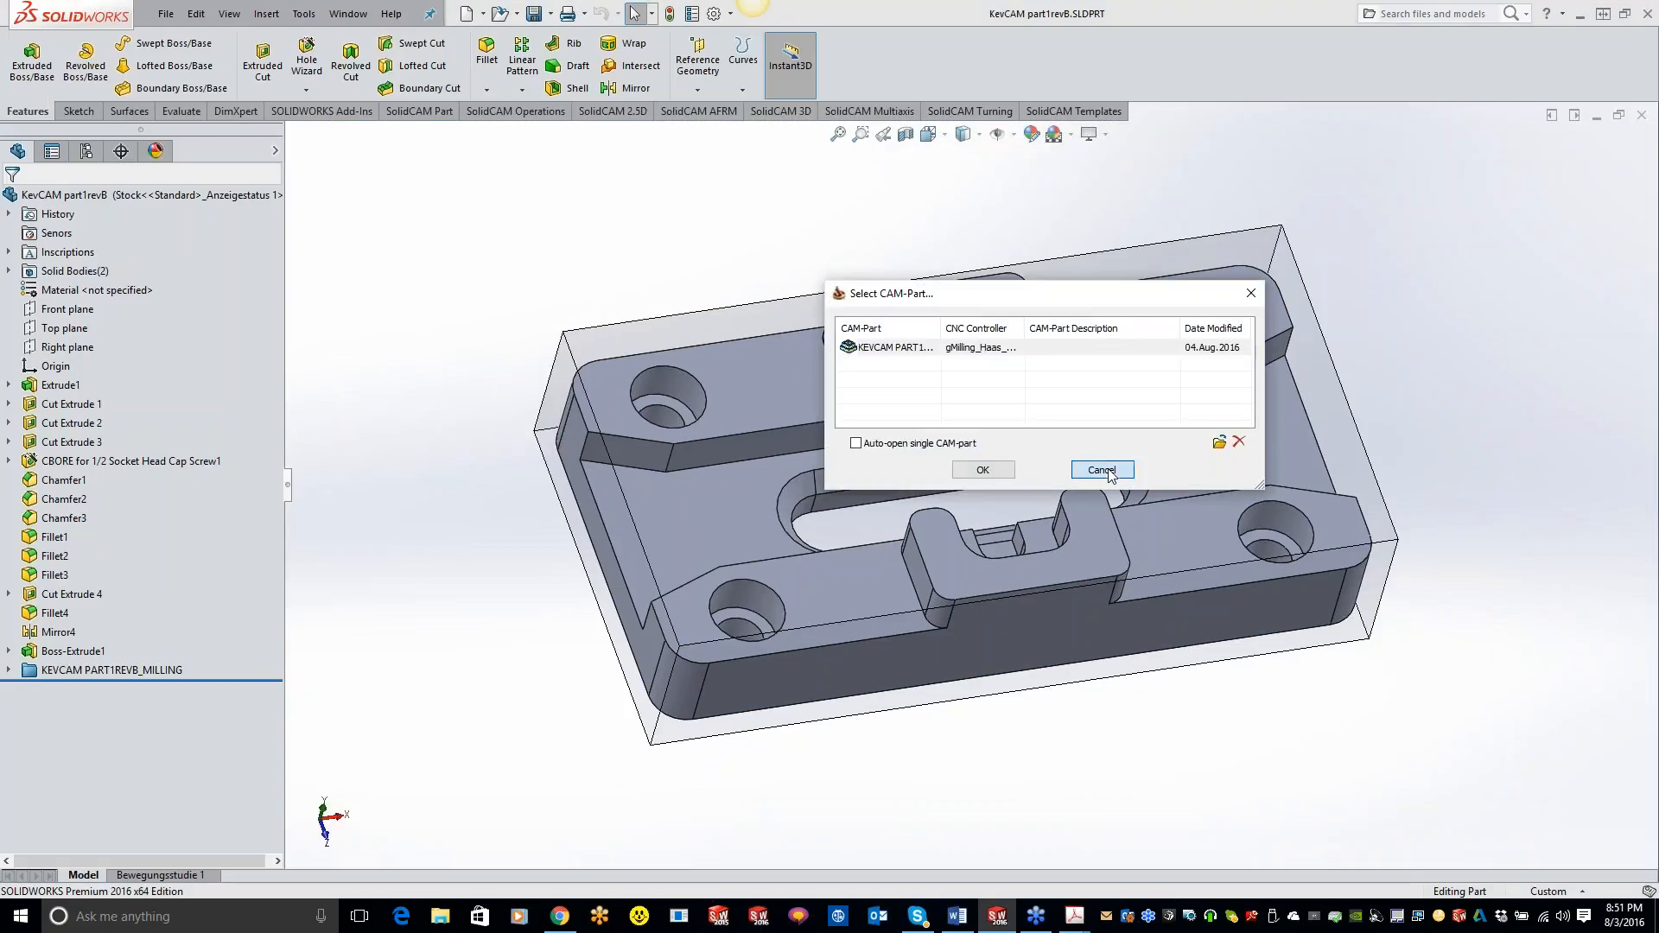
Set the length dimension of the slot cut, Cut Extrude 3, to 5 inches, rebuild the model and save the part.
click(85, 445)
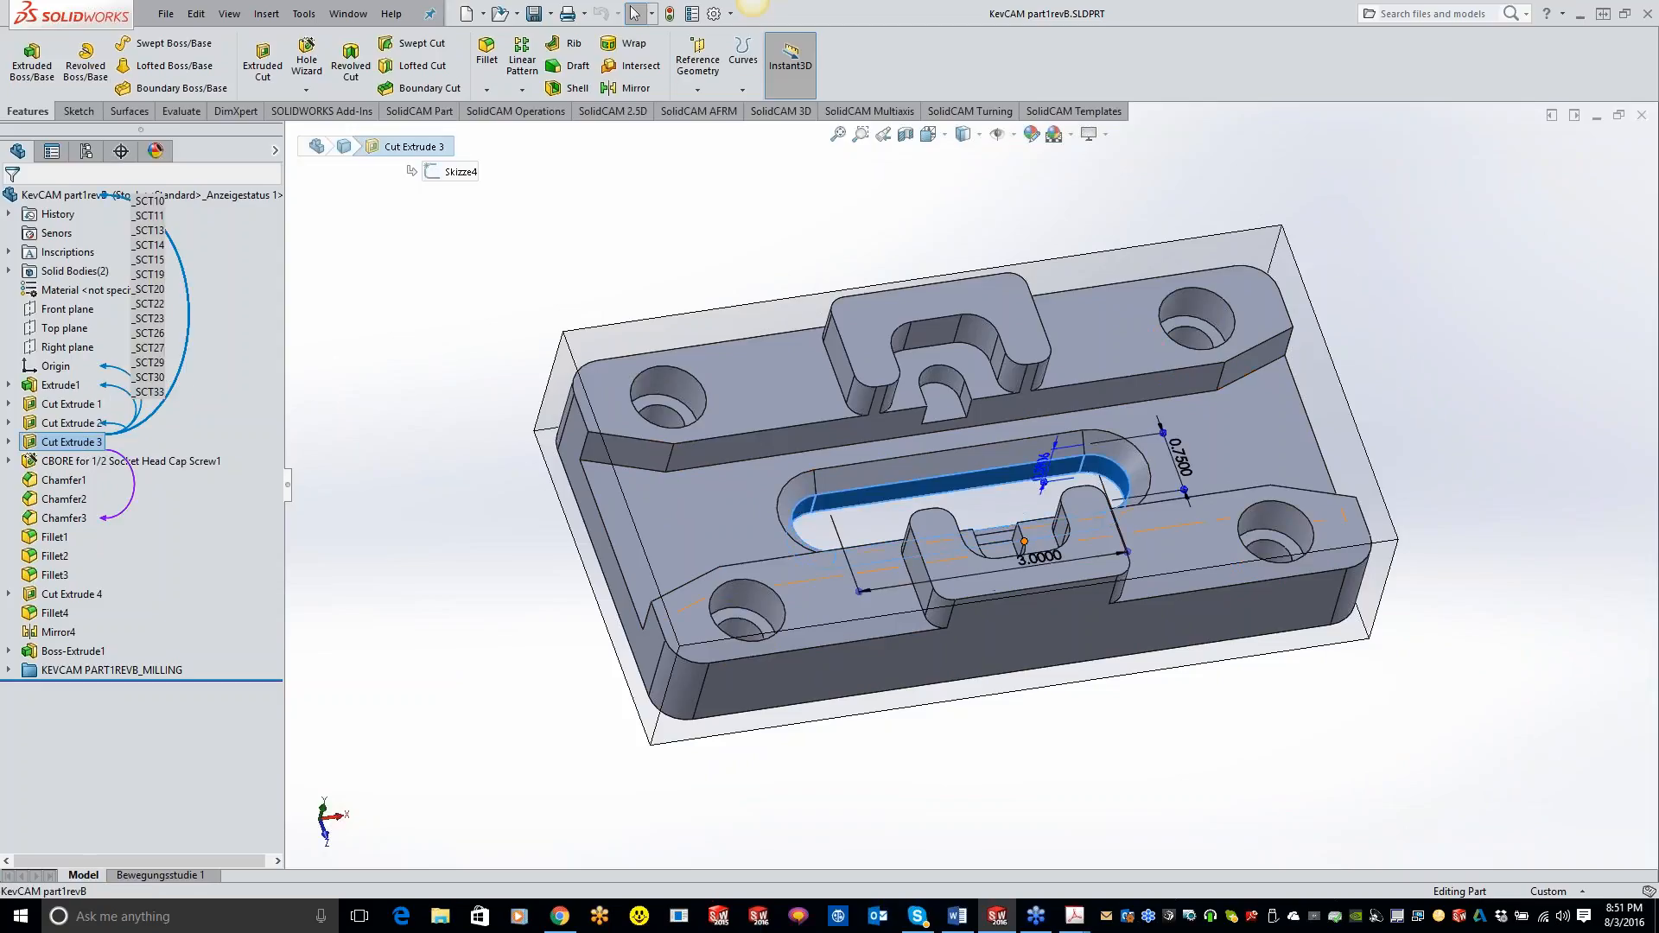
double_click(1041, 557)
text(5)
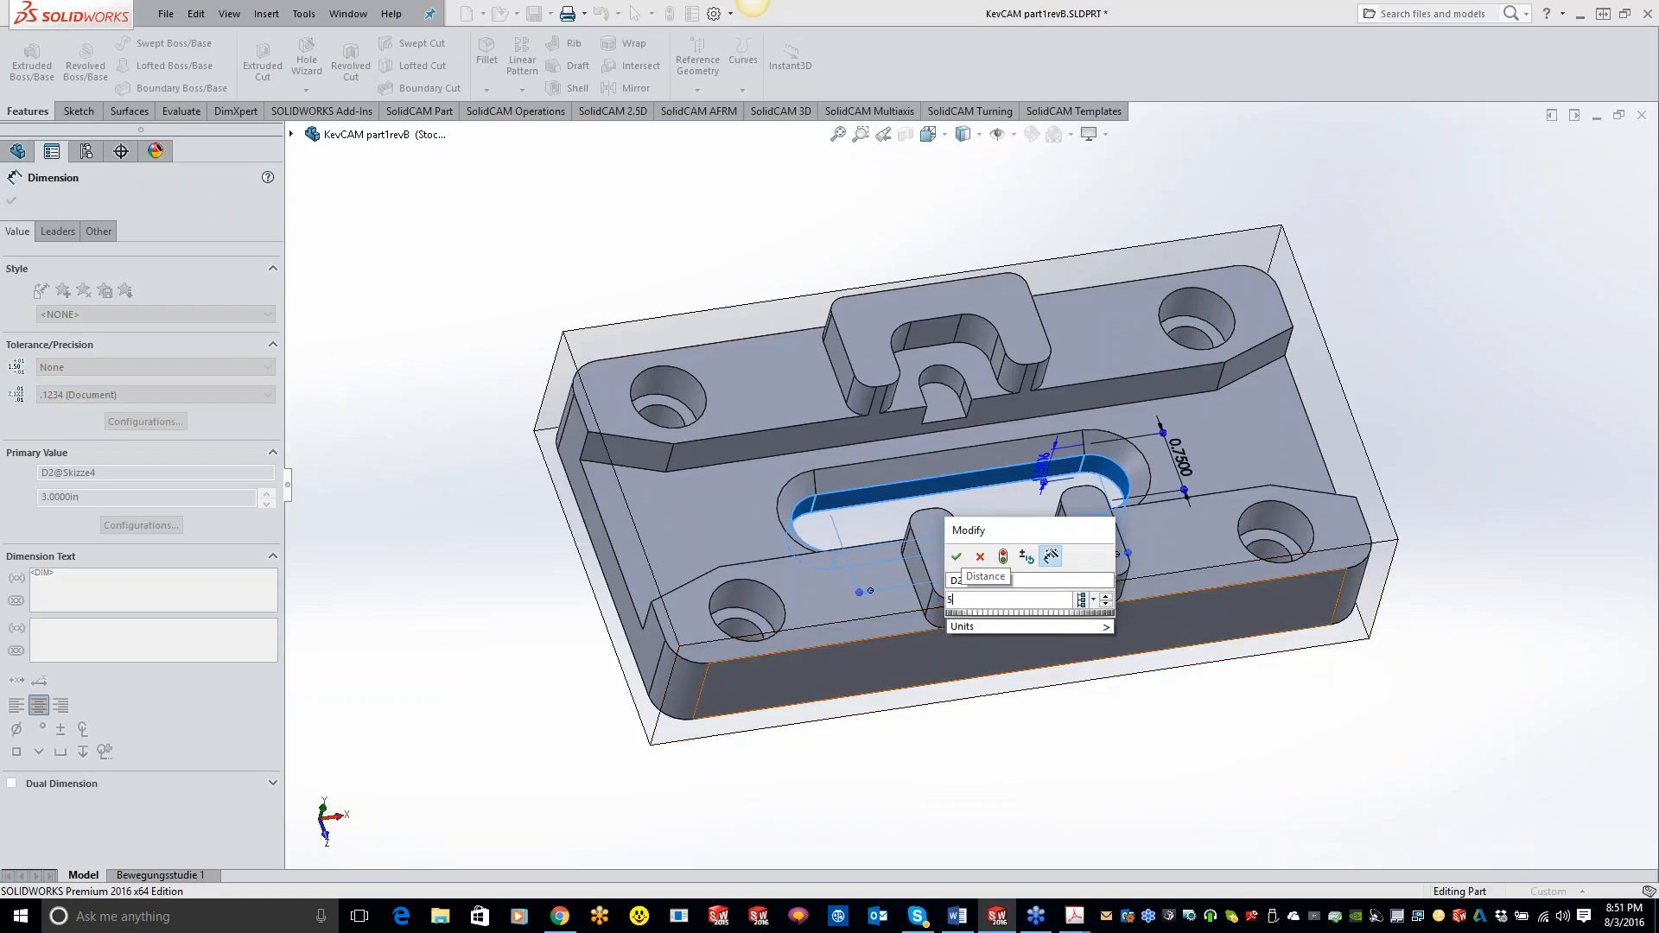
click(957, 557)
click(1193, 691)
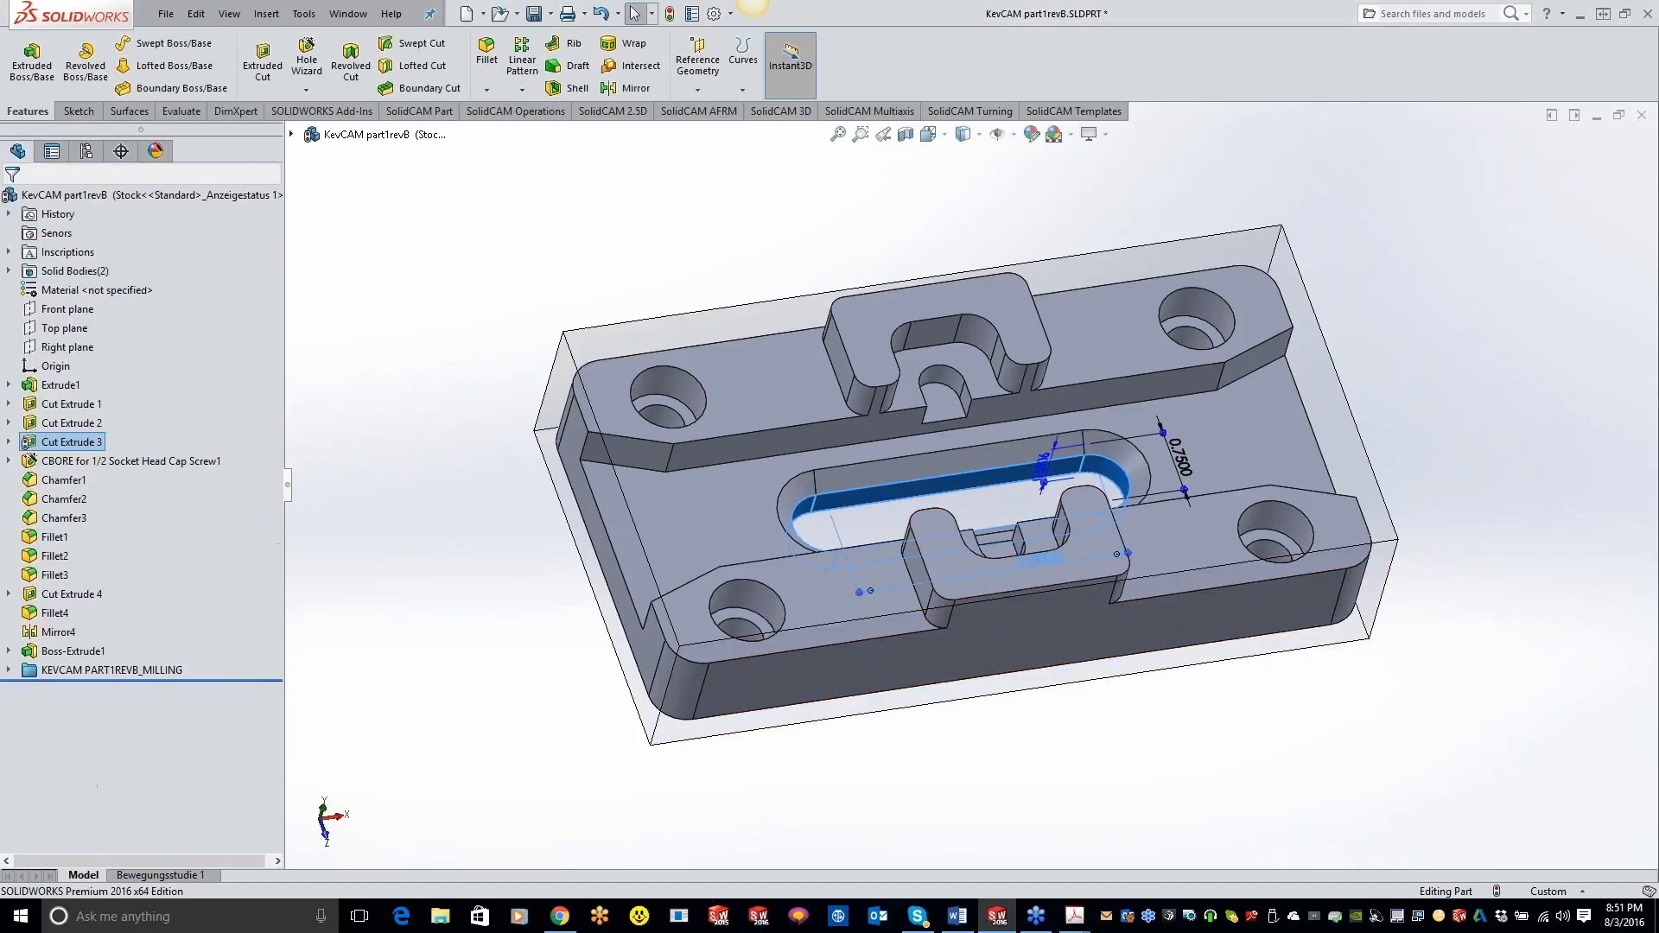
key(ctrl+s)
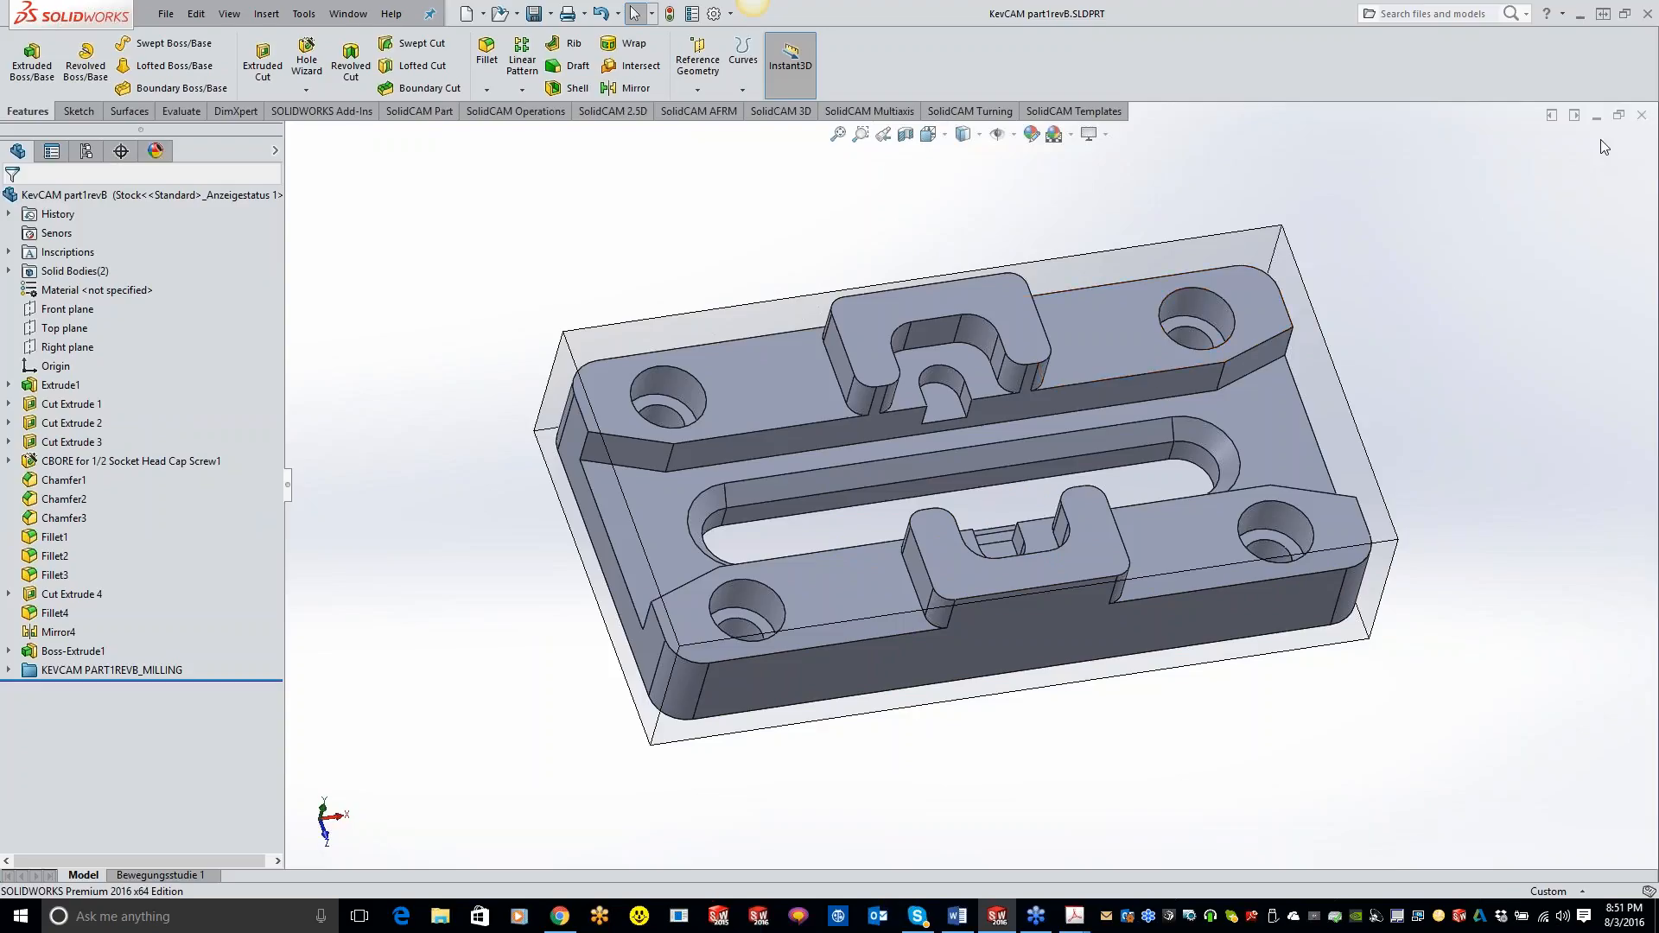
Close the modified part, check the recent CAM-Parts list, then reopen KevCAM part1revB and load its milling CAM-Part.
click(1639, 117)
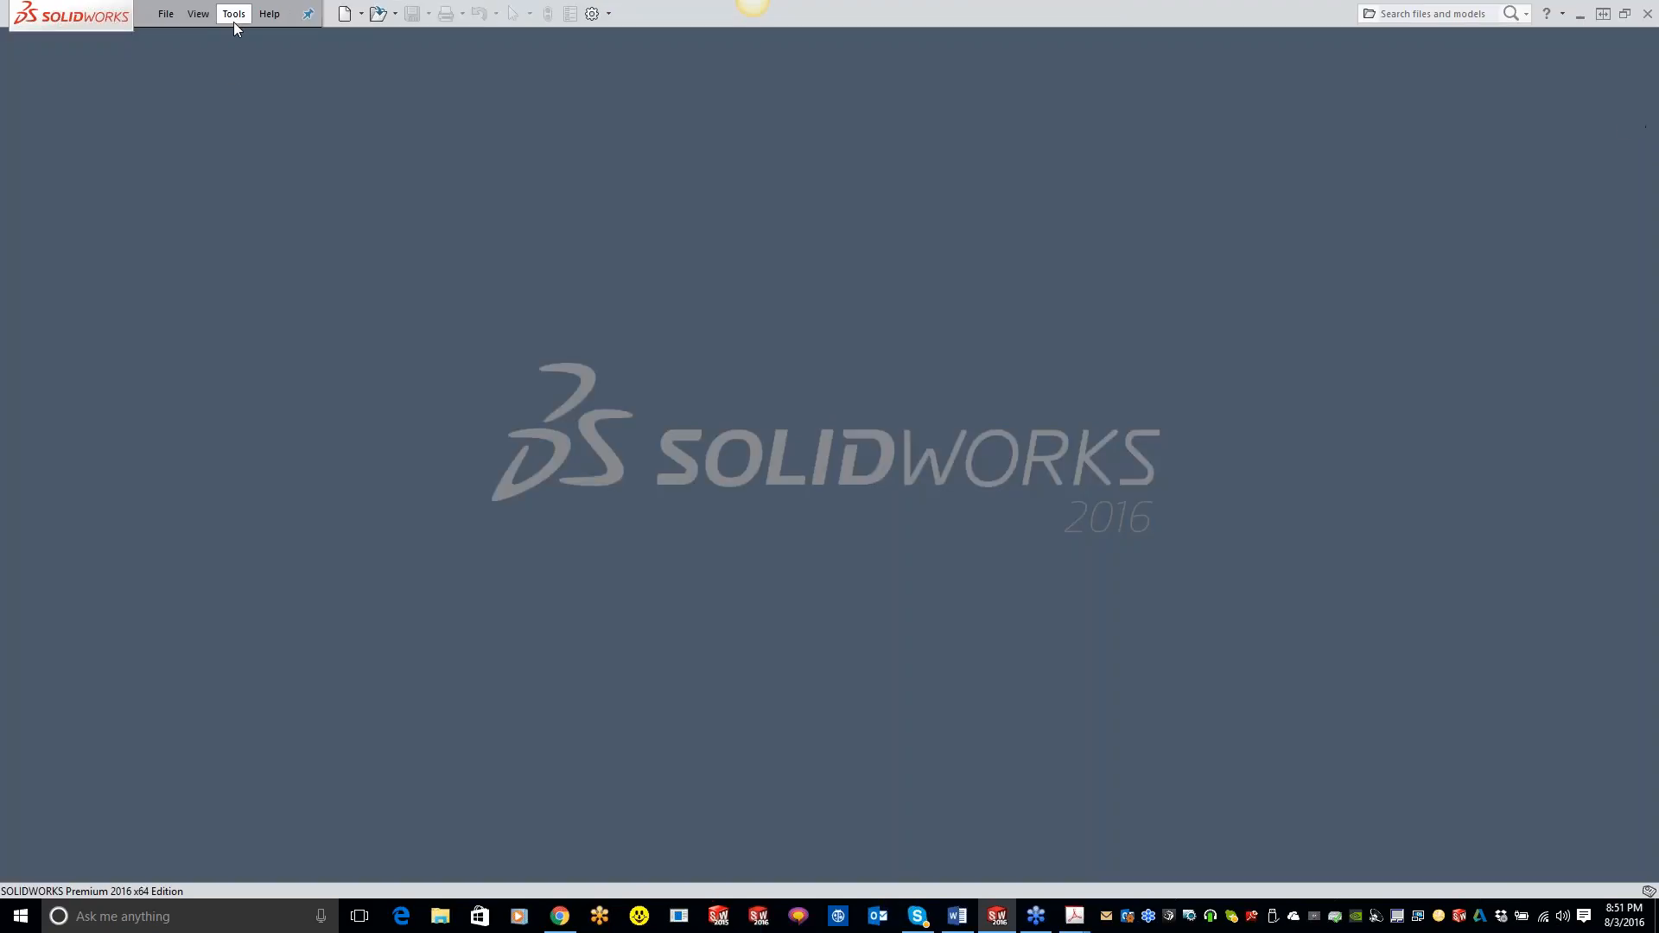
click(235, 23)
mouse_move(268, 83)
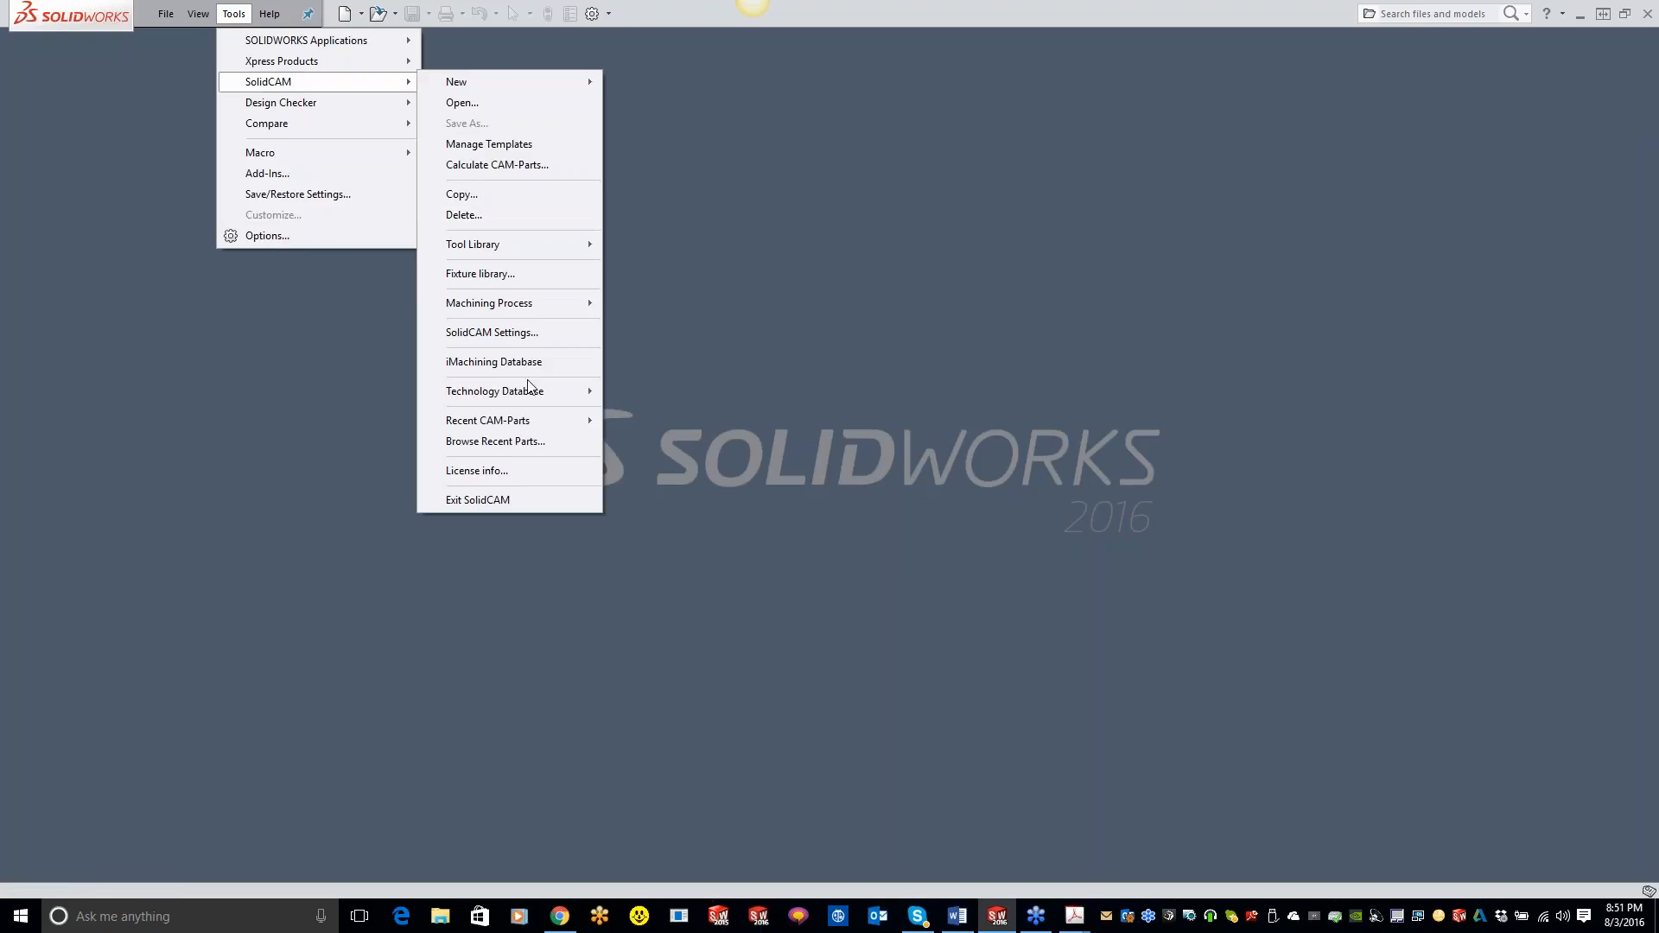
mouse_move(538, 421)
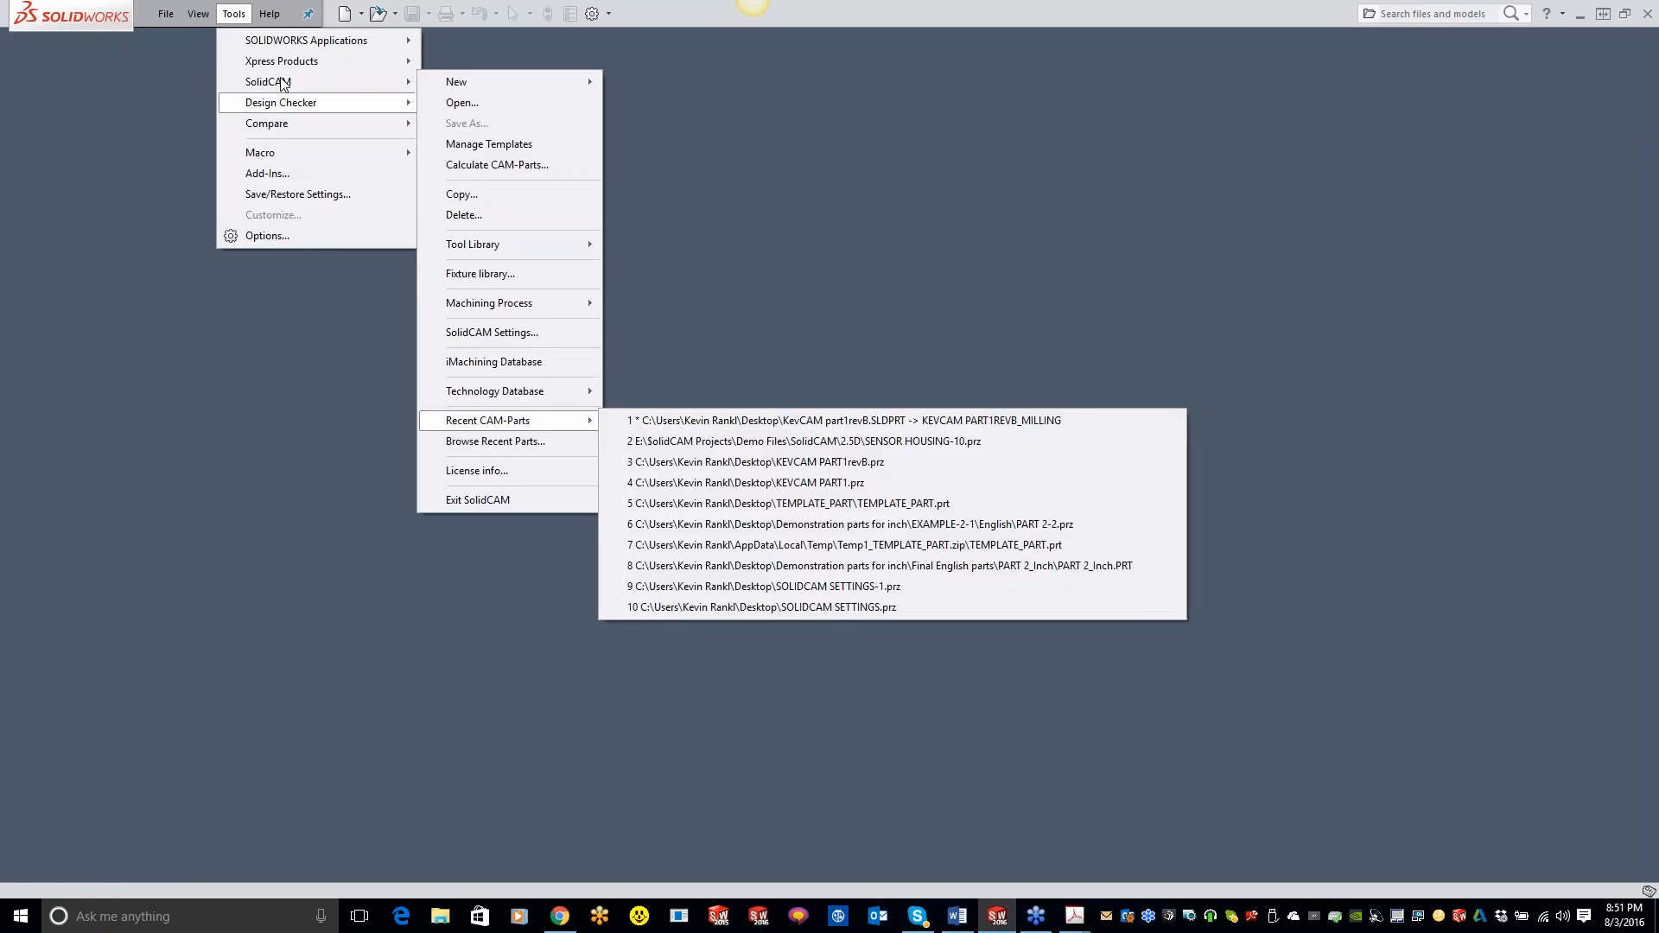
click(883, 255)
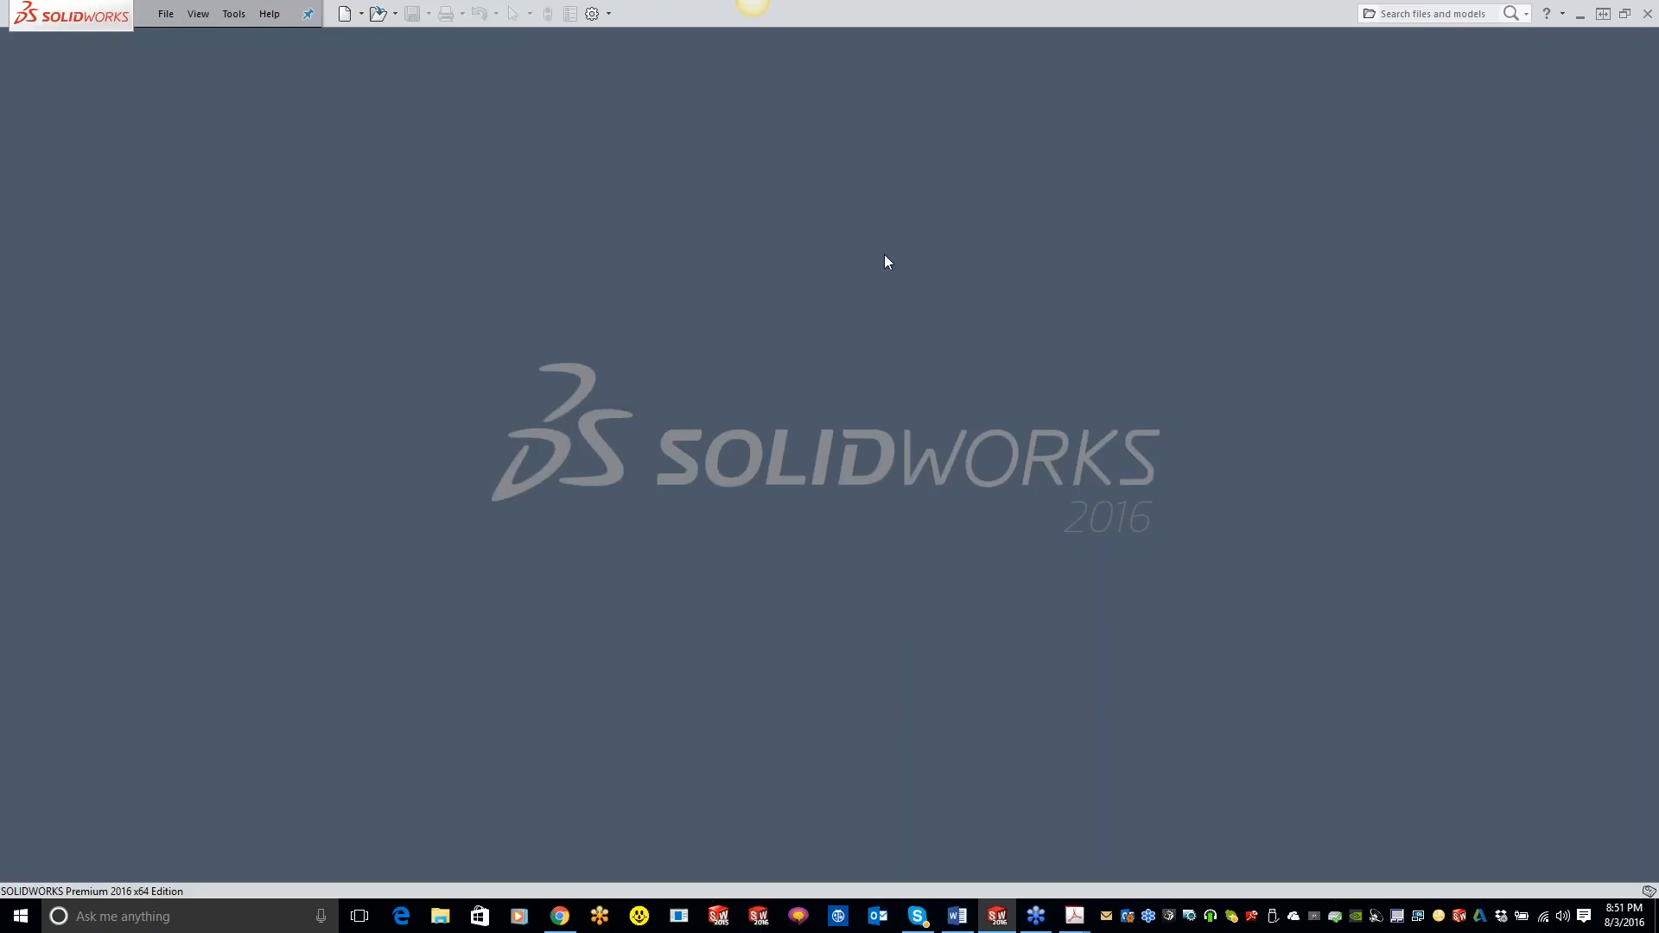
key(r)
click(409, 280)
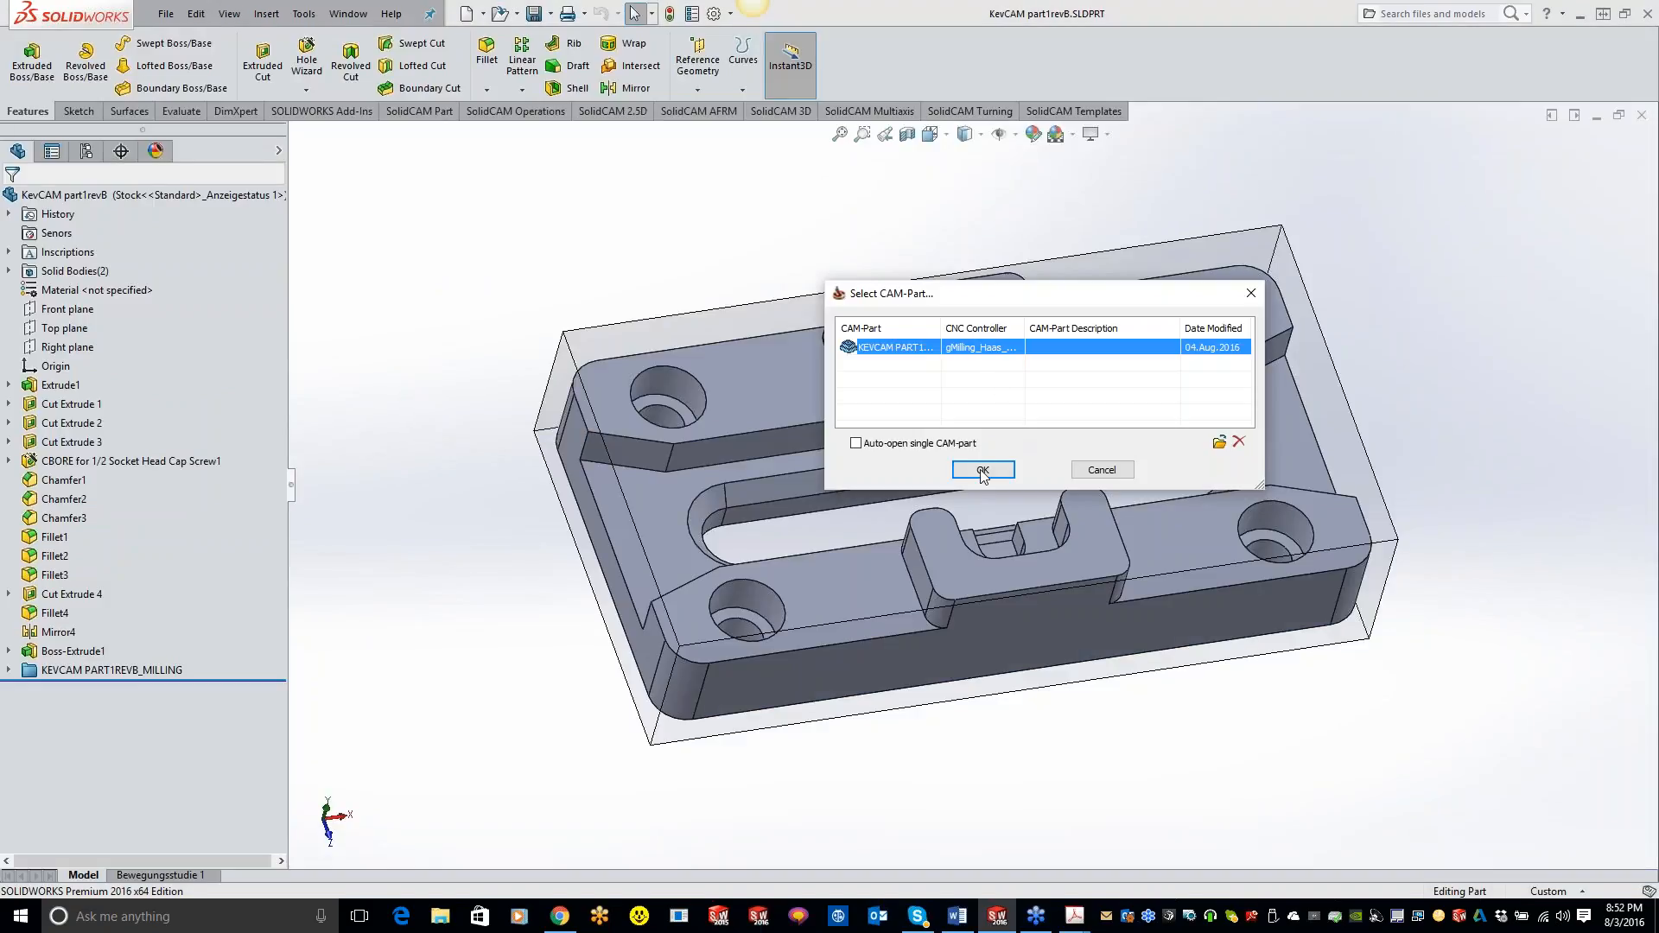
click(982, 471)
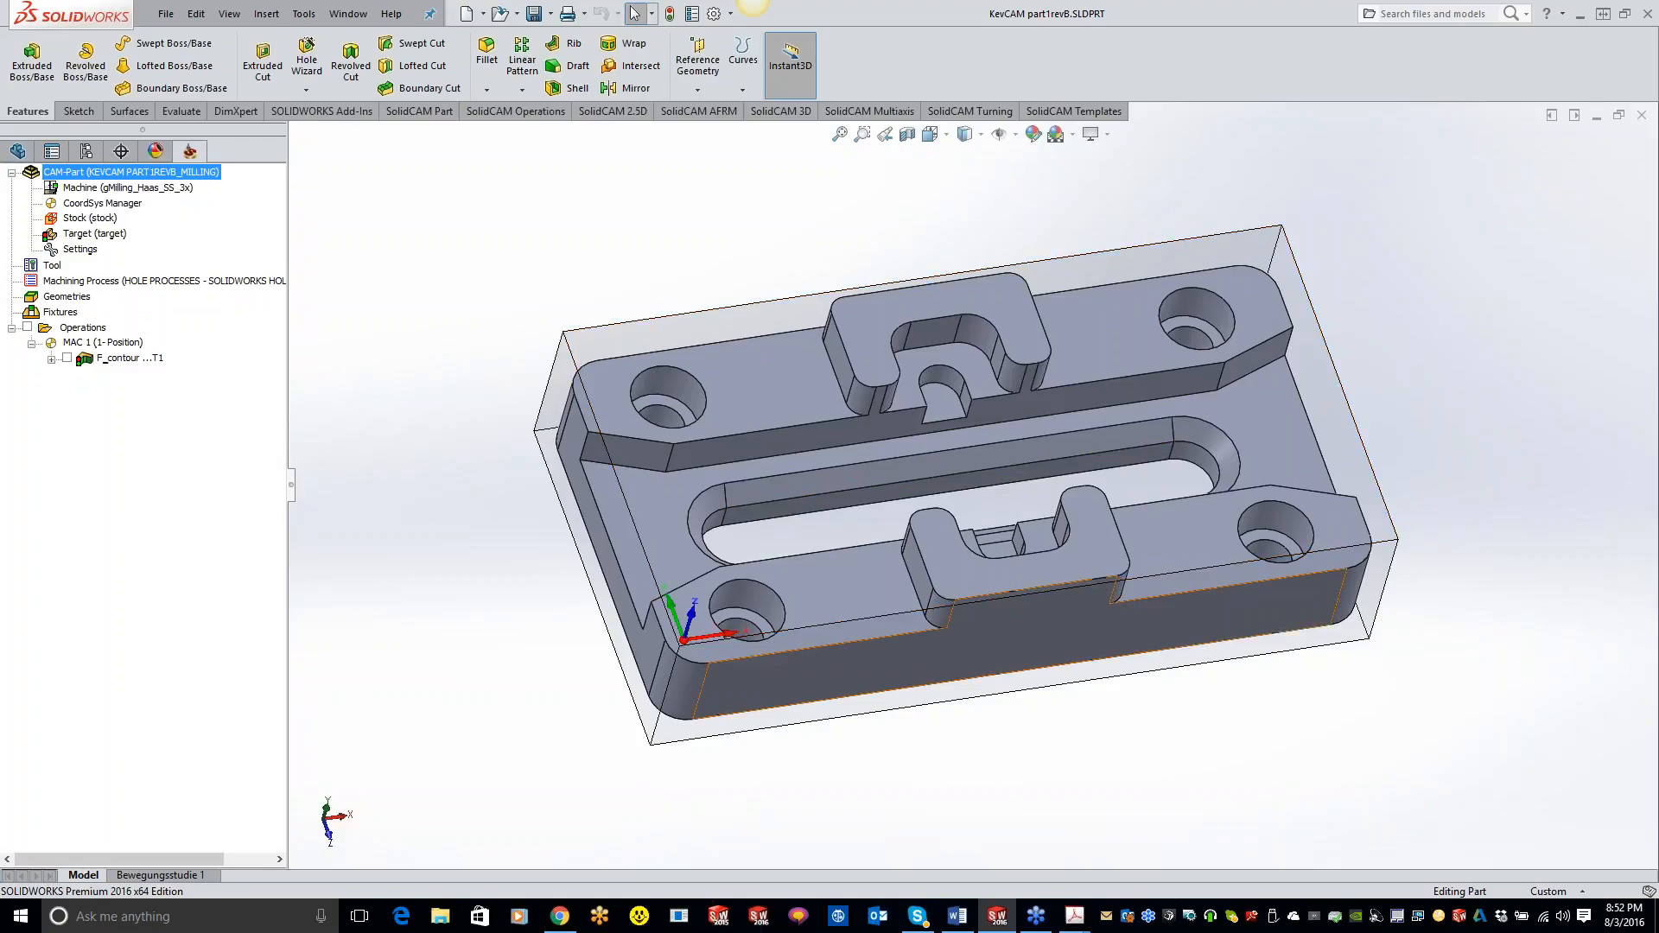
Synchronize the CAM-Part with the model and calculate the F_contour operation to show its tool path on the slot.
right_click(147, 179)
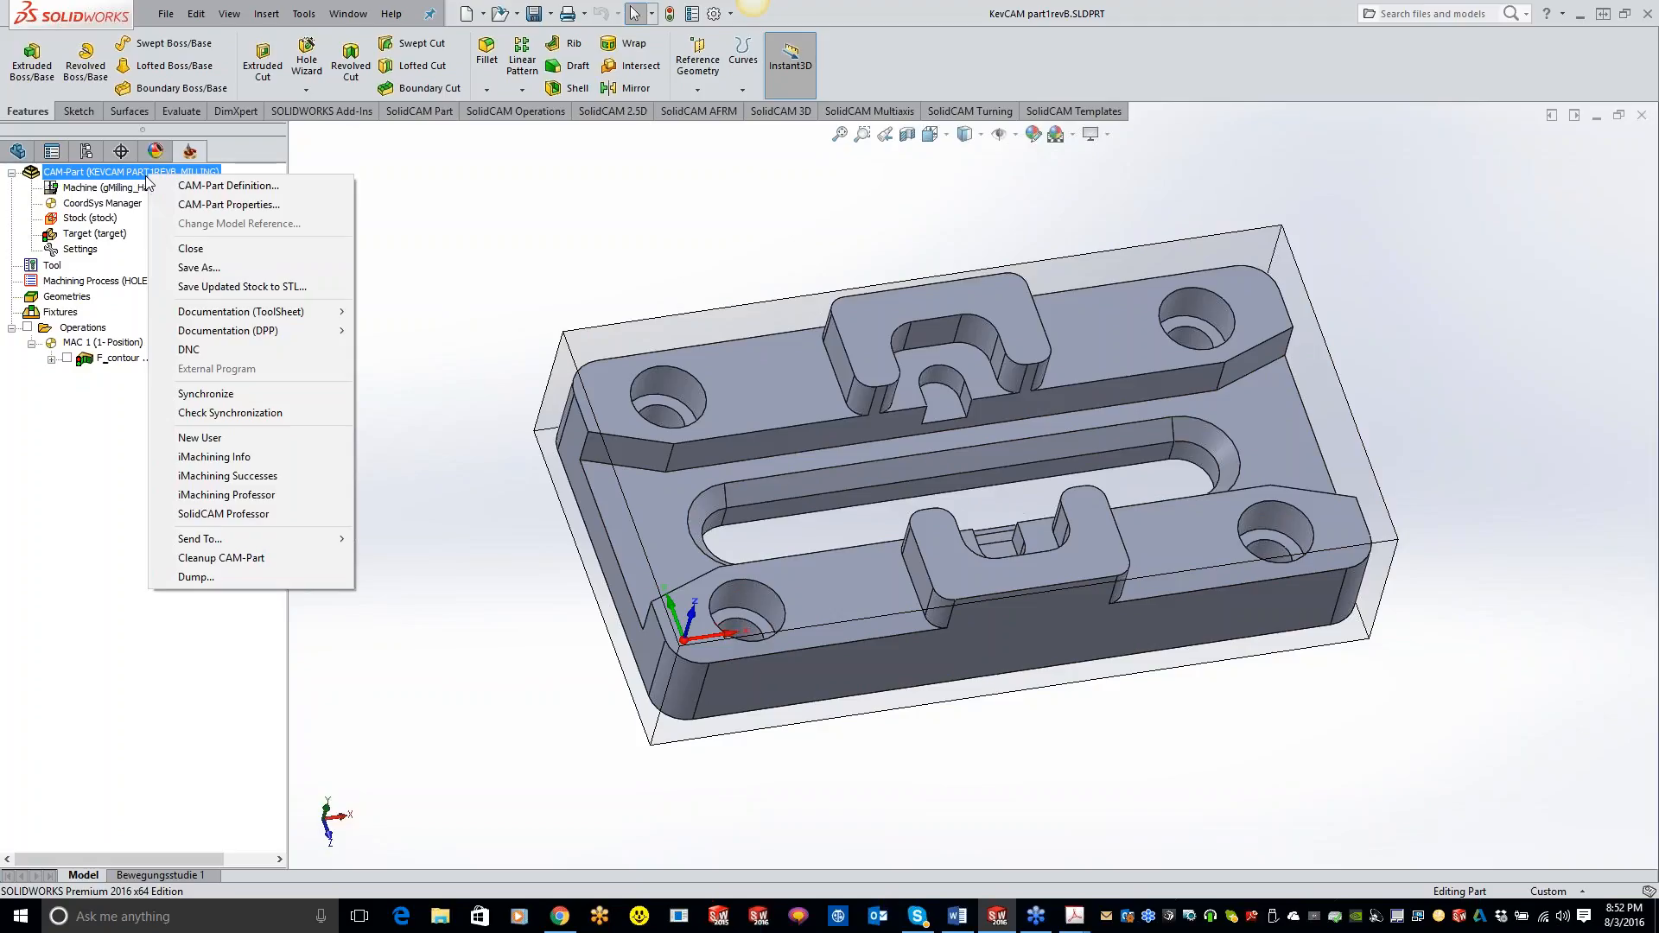
click(233, 394)
right_click(117, 332)
click(172, 301)
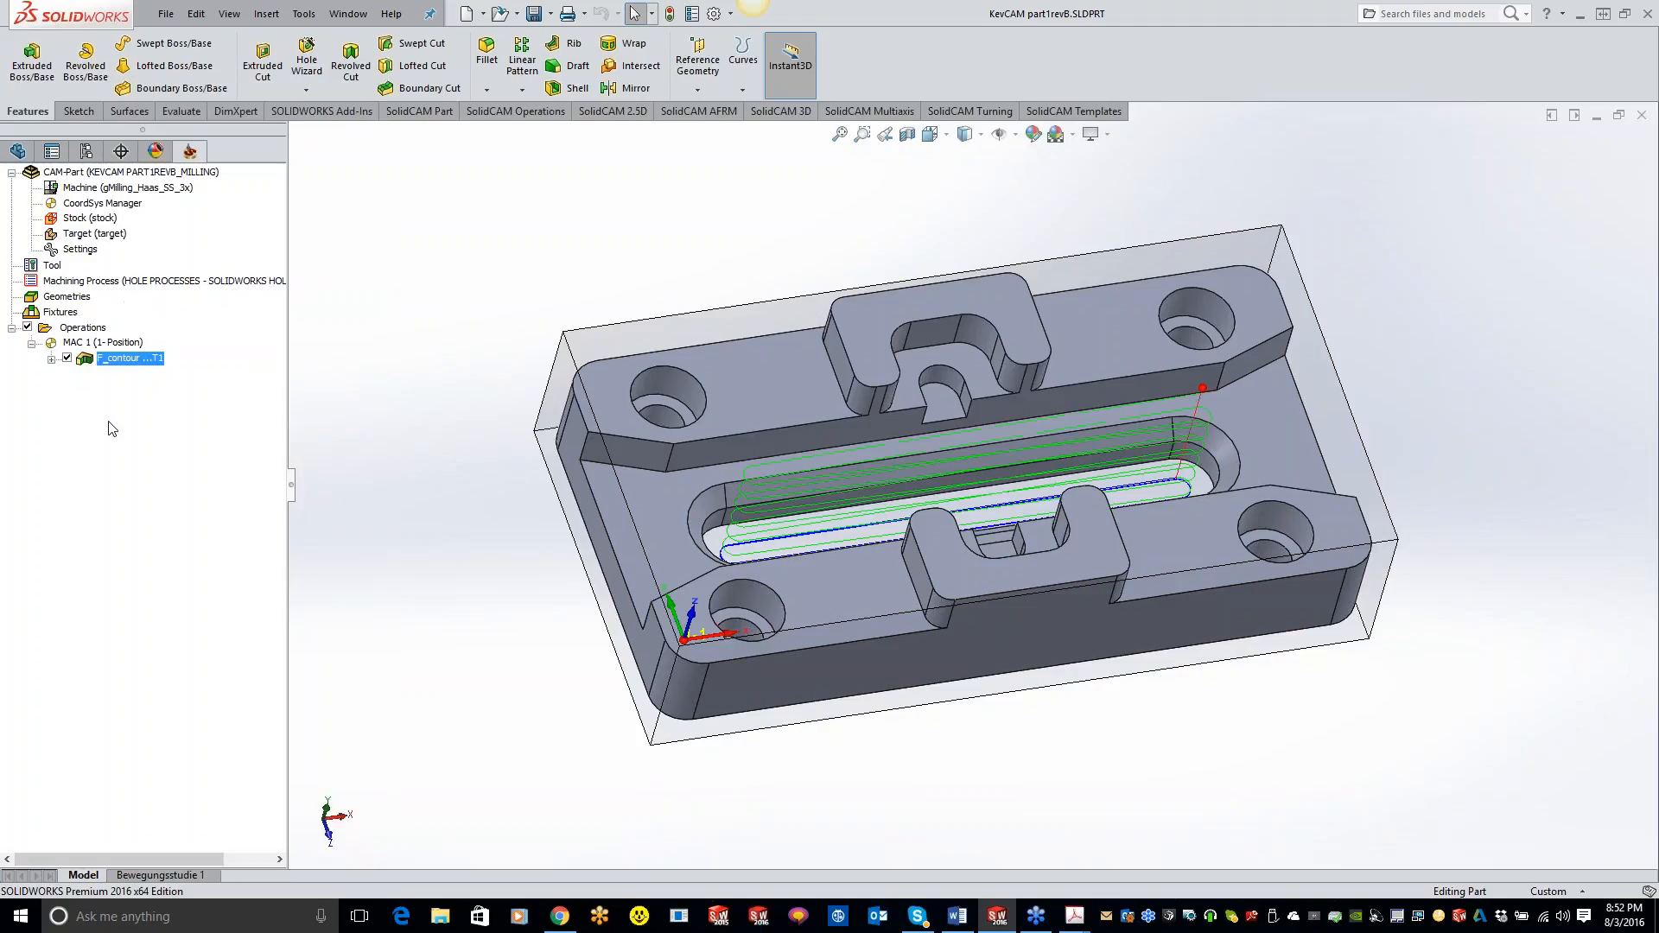
middle_drag(879, 465, 912, 484)
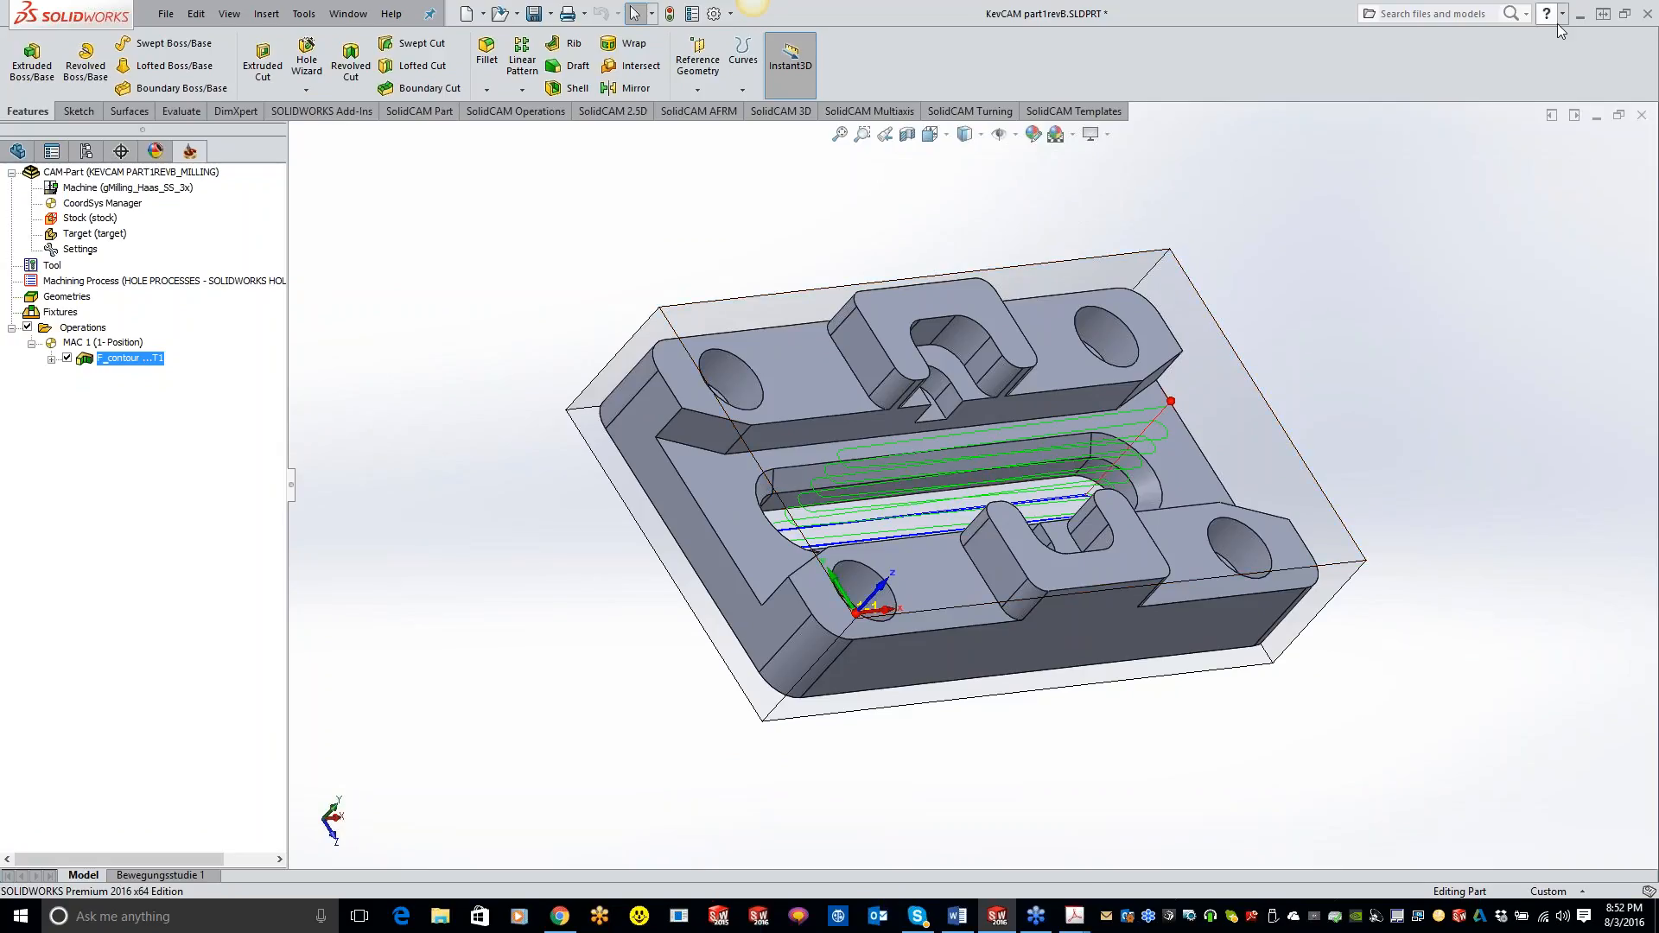
Delete the KEVCAM PART1 and KEVCAM PART1revB .prz files from the desktop and return to SOLIDWORKS.
click(1582, 13)
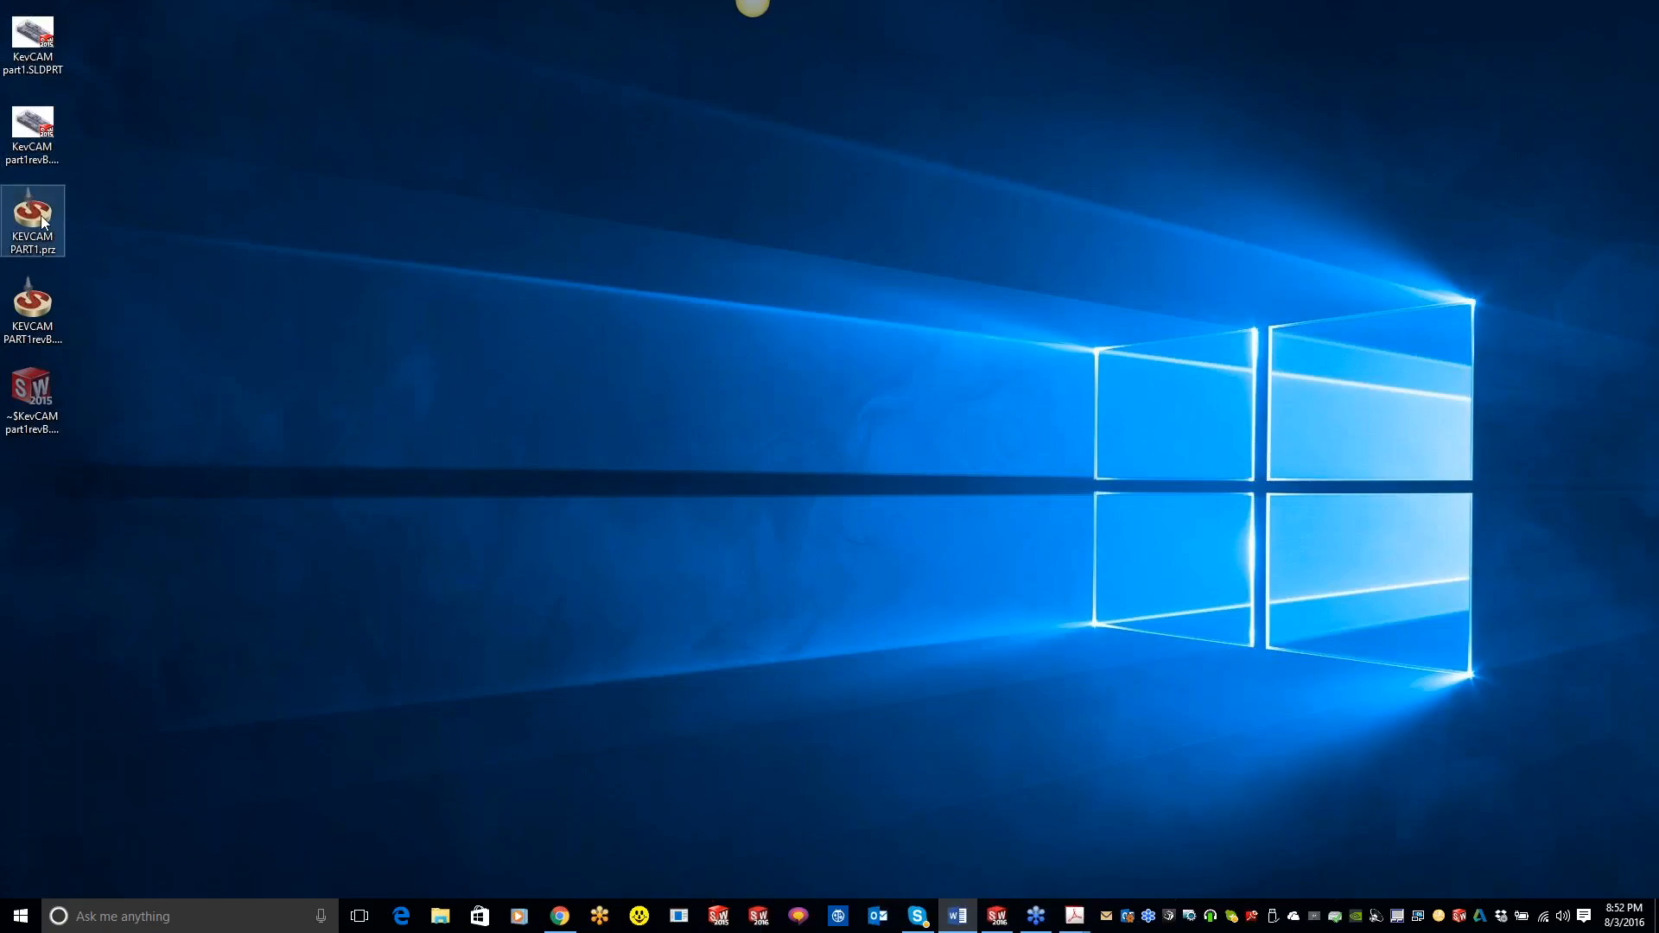
drag(81, 227, 48, 337)
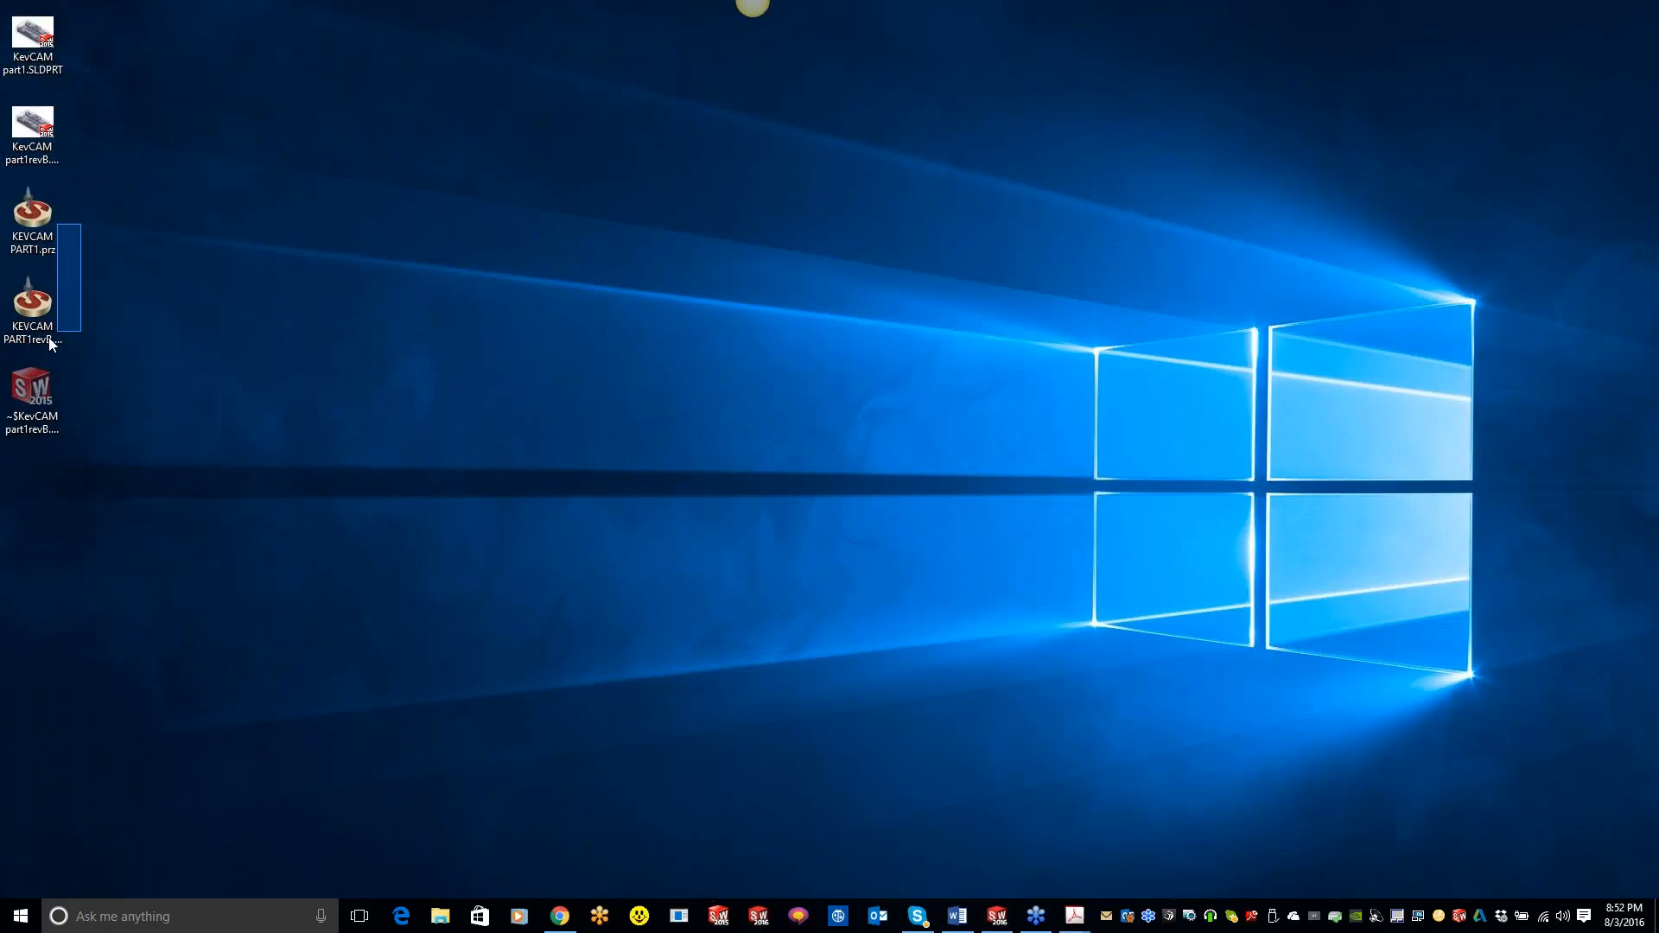
key(Delete)
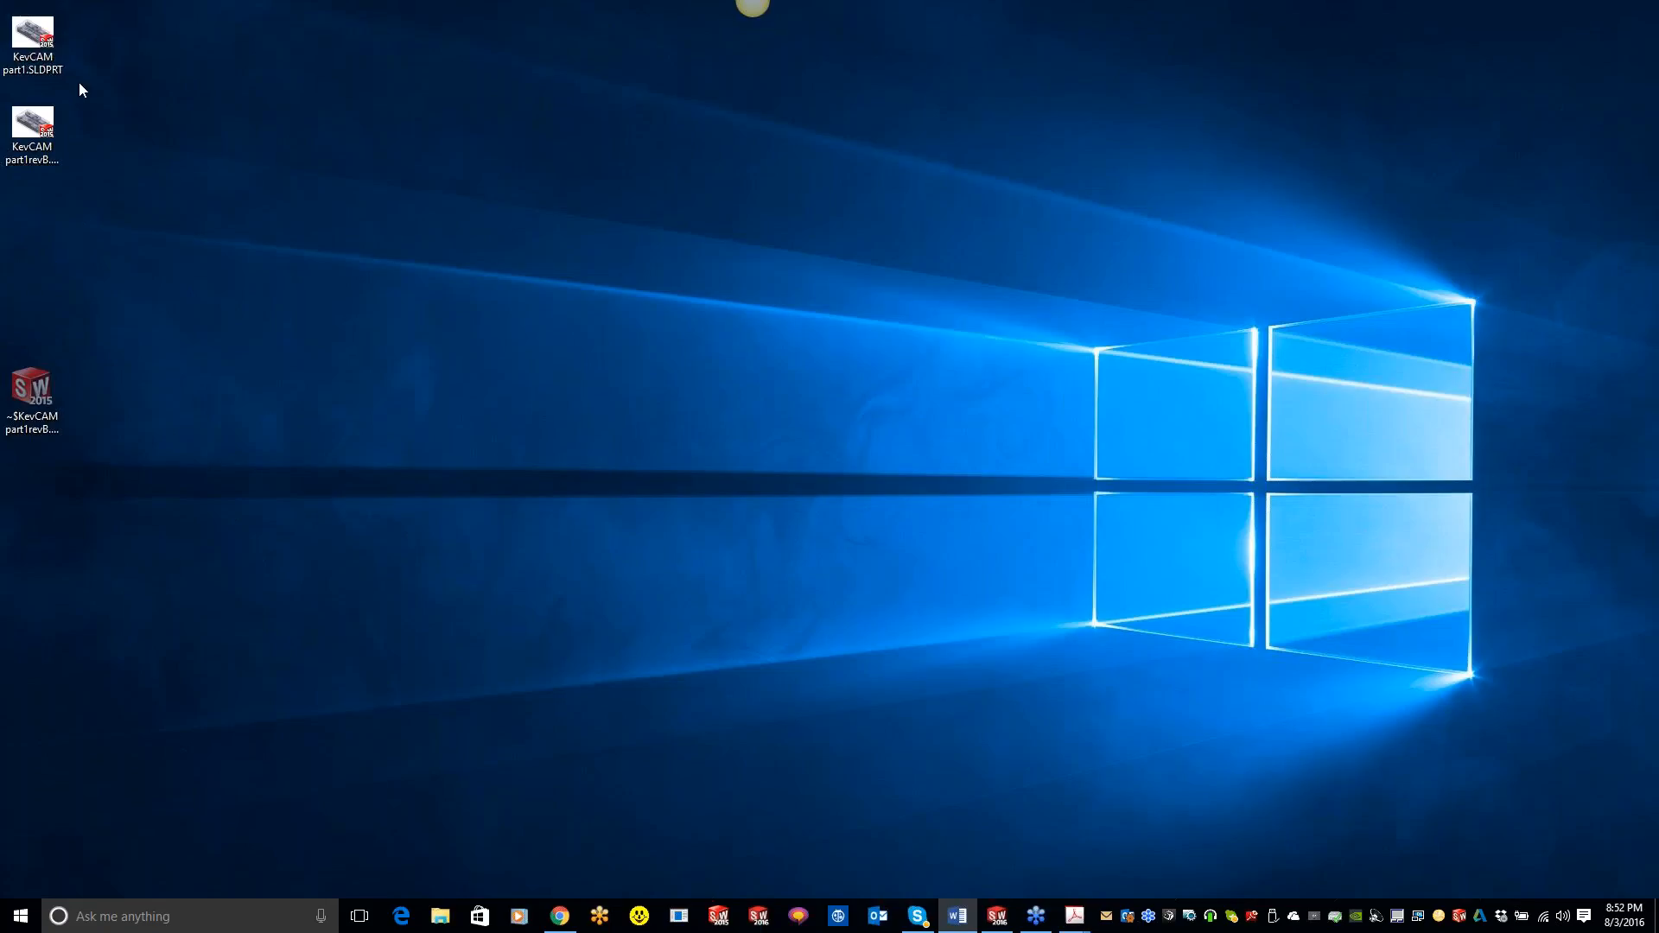
click(12, 48)
click(996, 916)
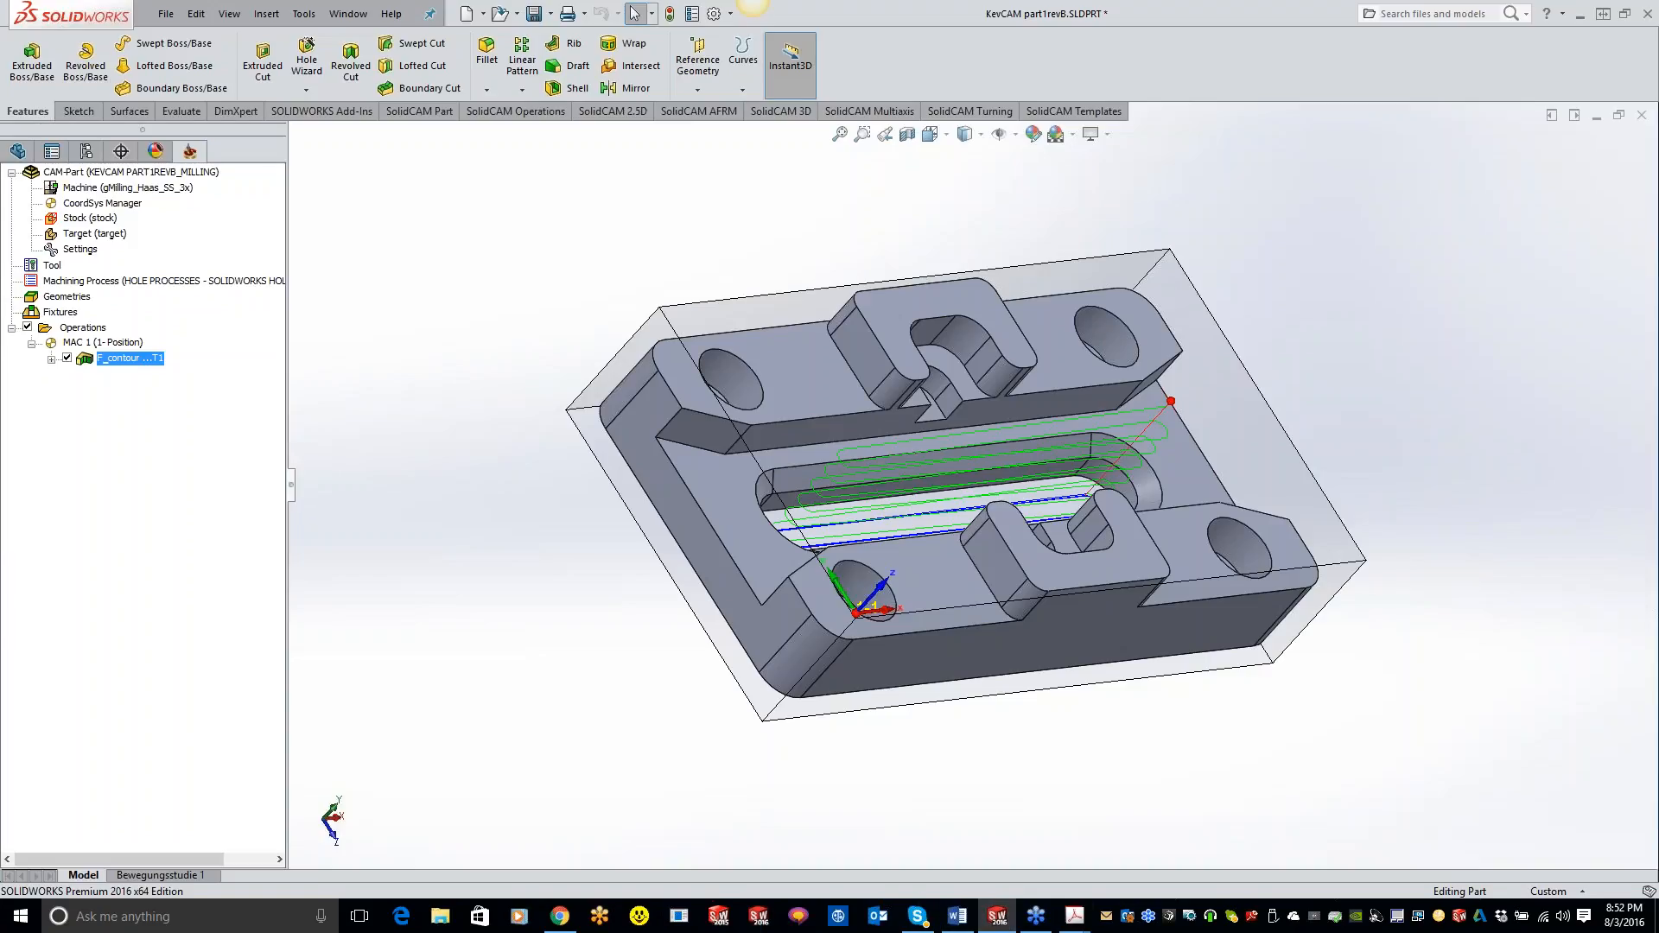
right_click(164, 175)
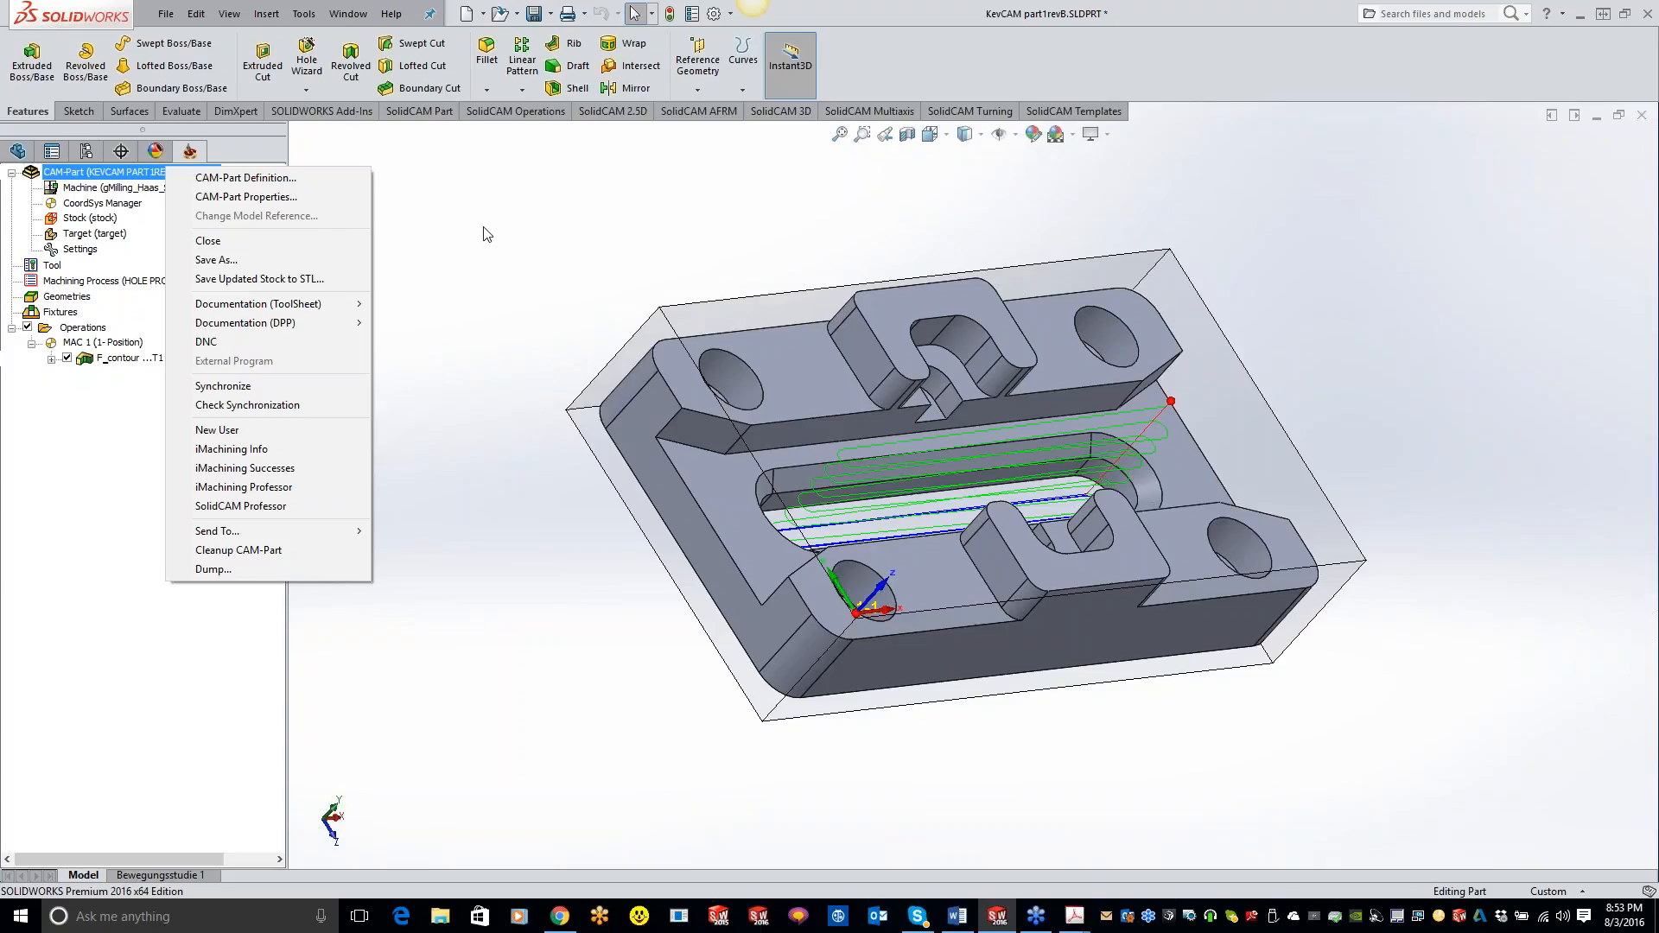
click(676, 253)
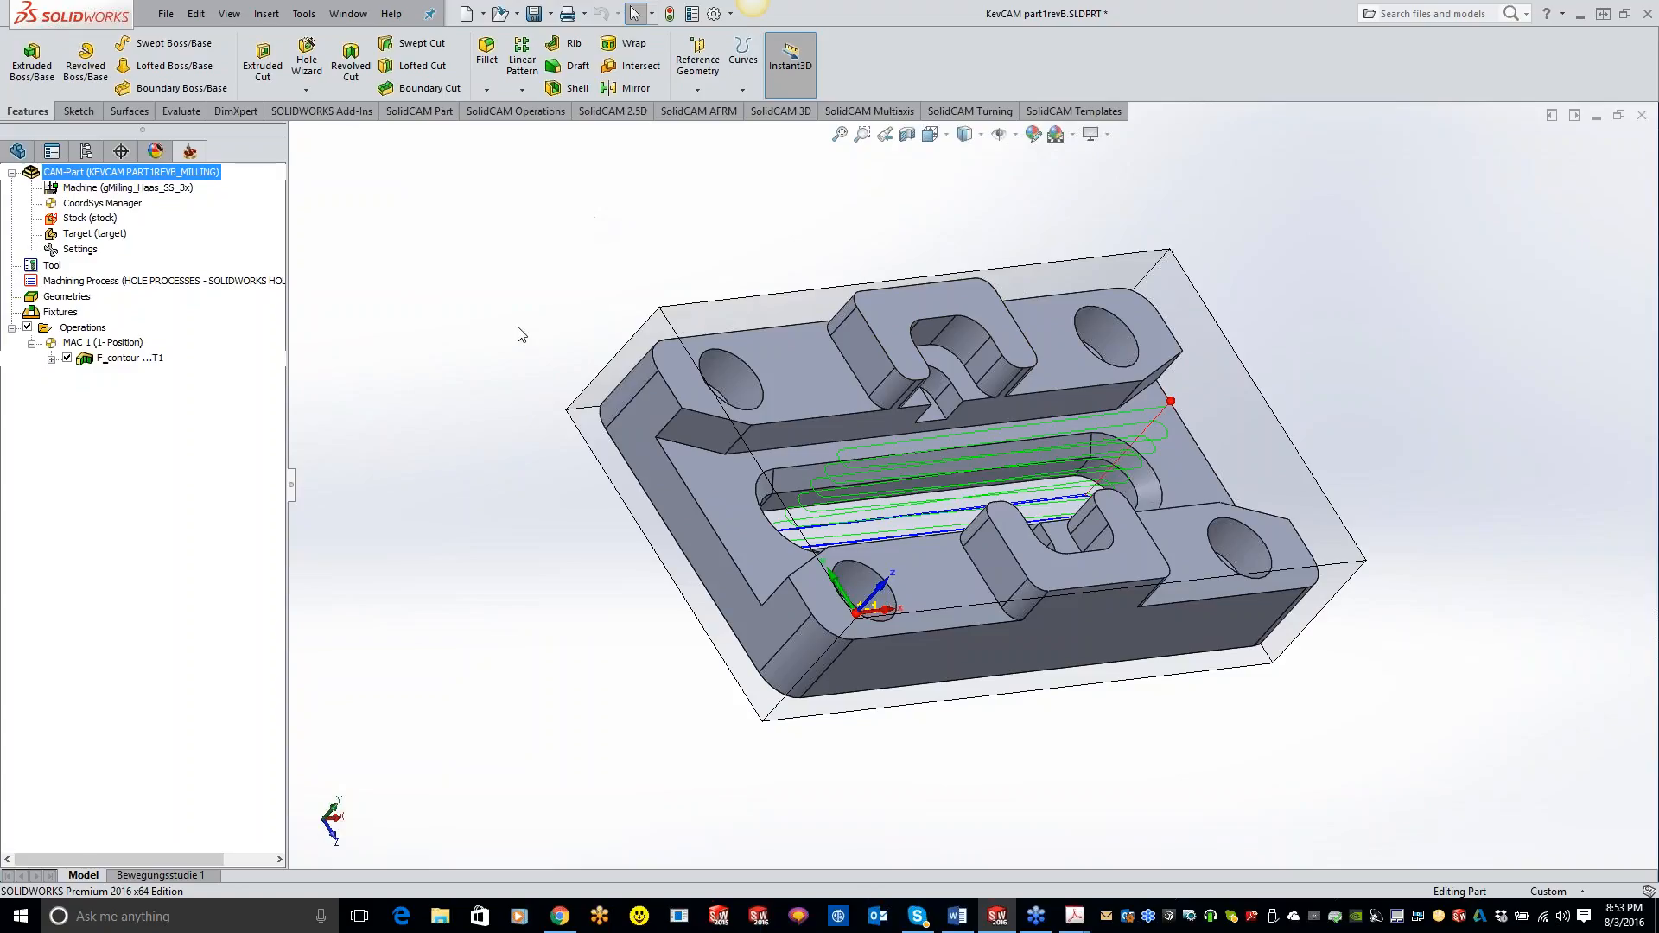
right_click(122, 357)
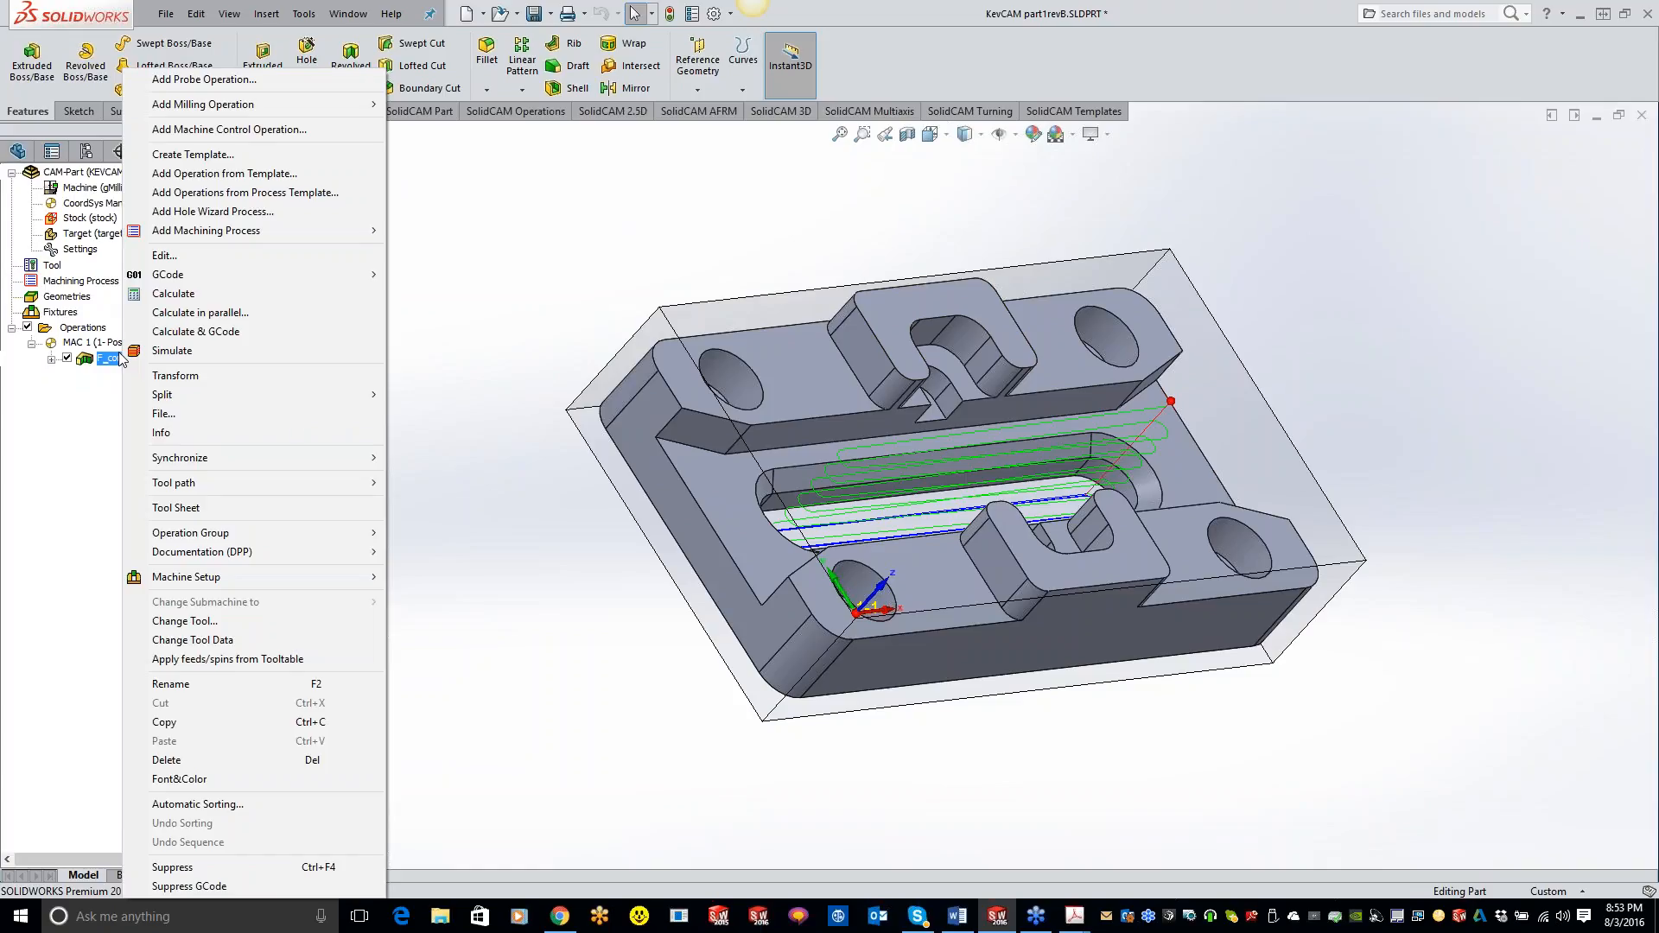
click(494, 307)
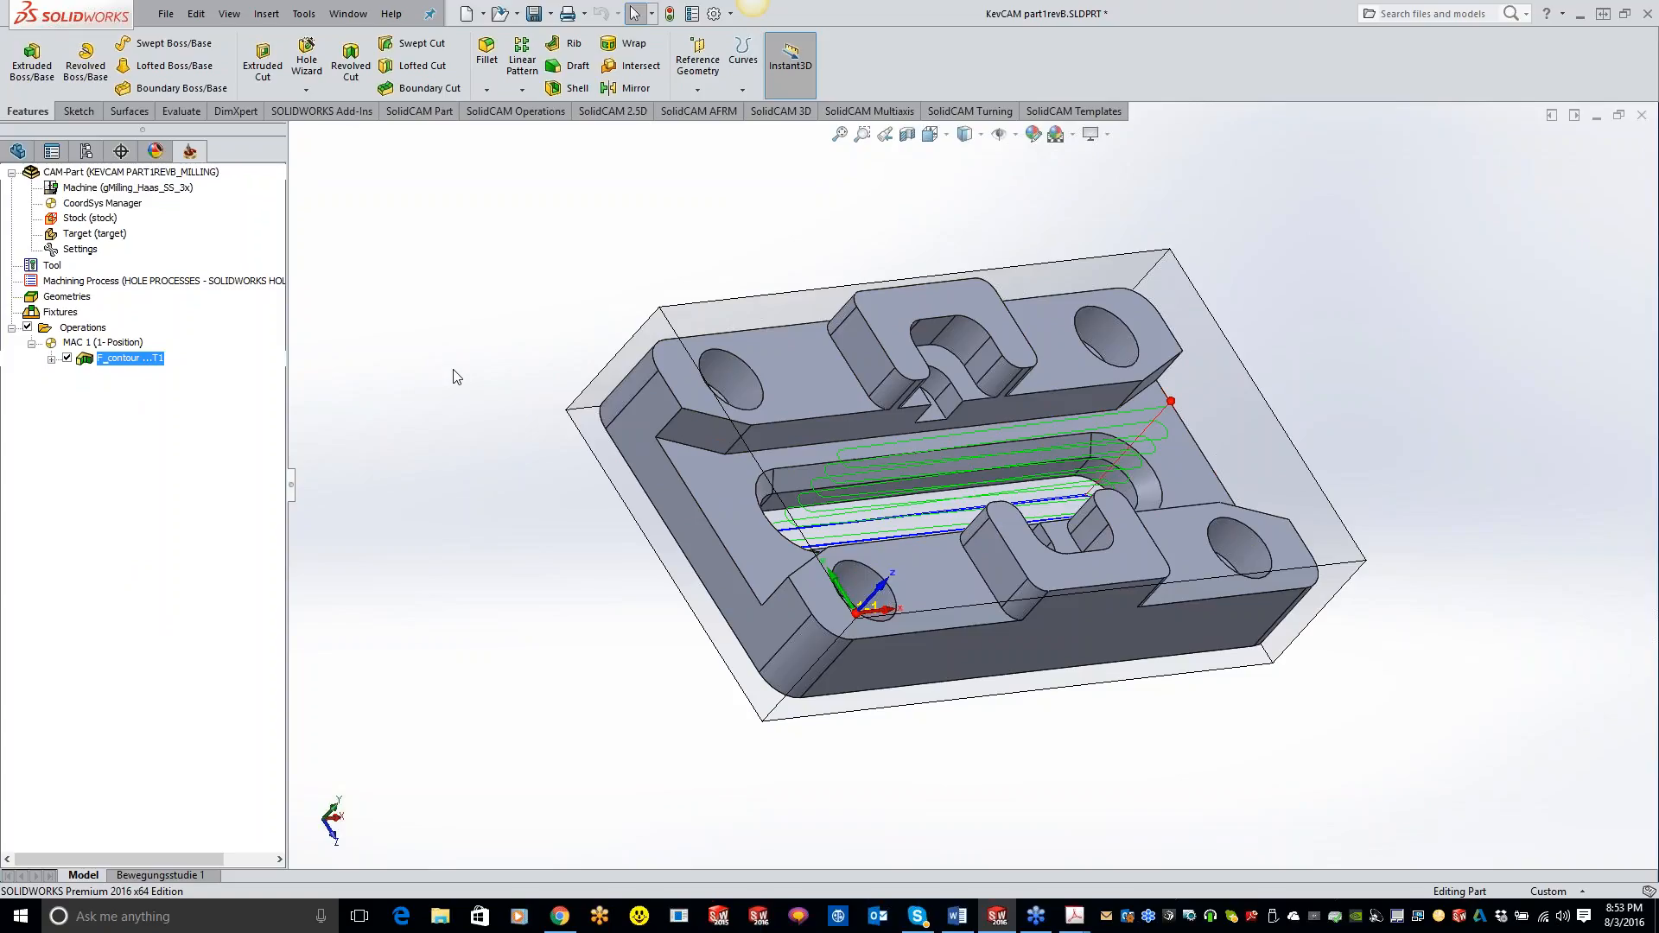
Activate the Standard configuration of the part and show its feature tree.
click(86, 152)
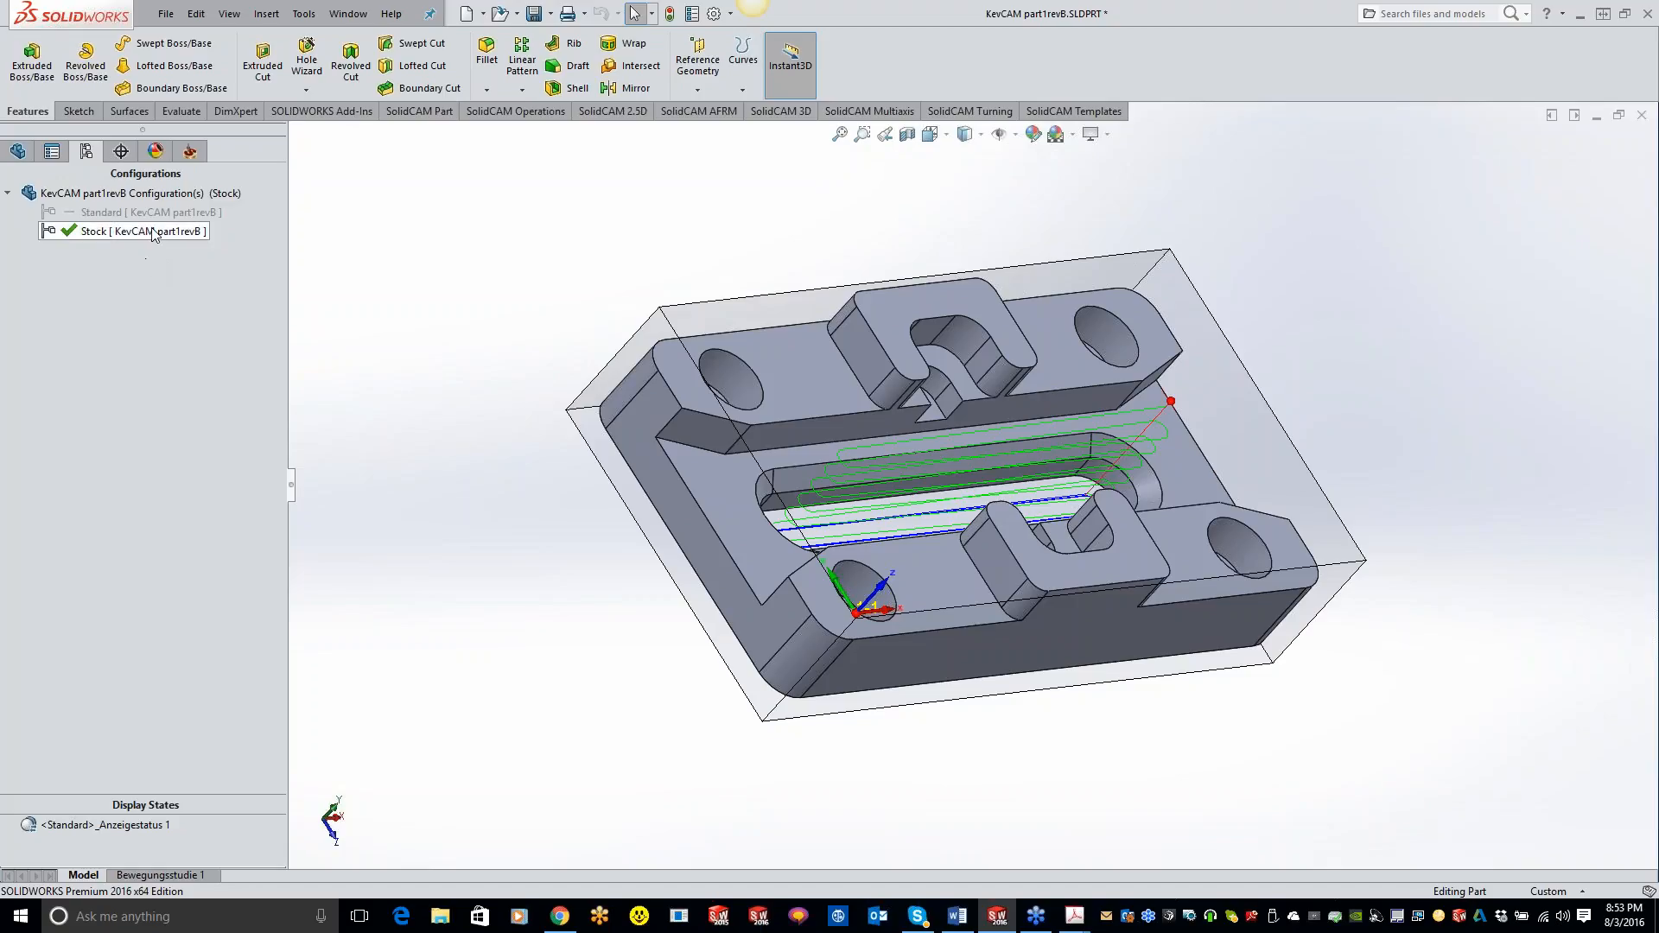
click(129, 213)
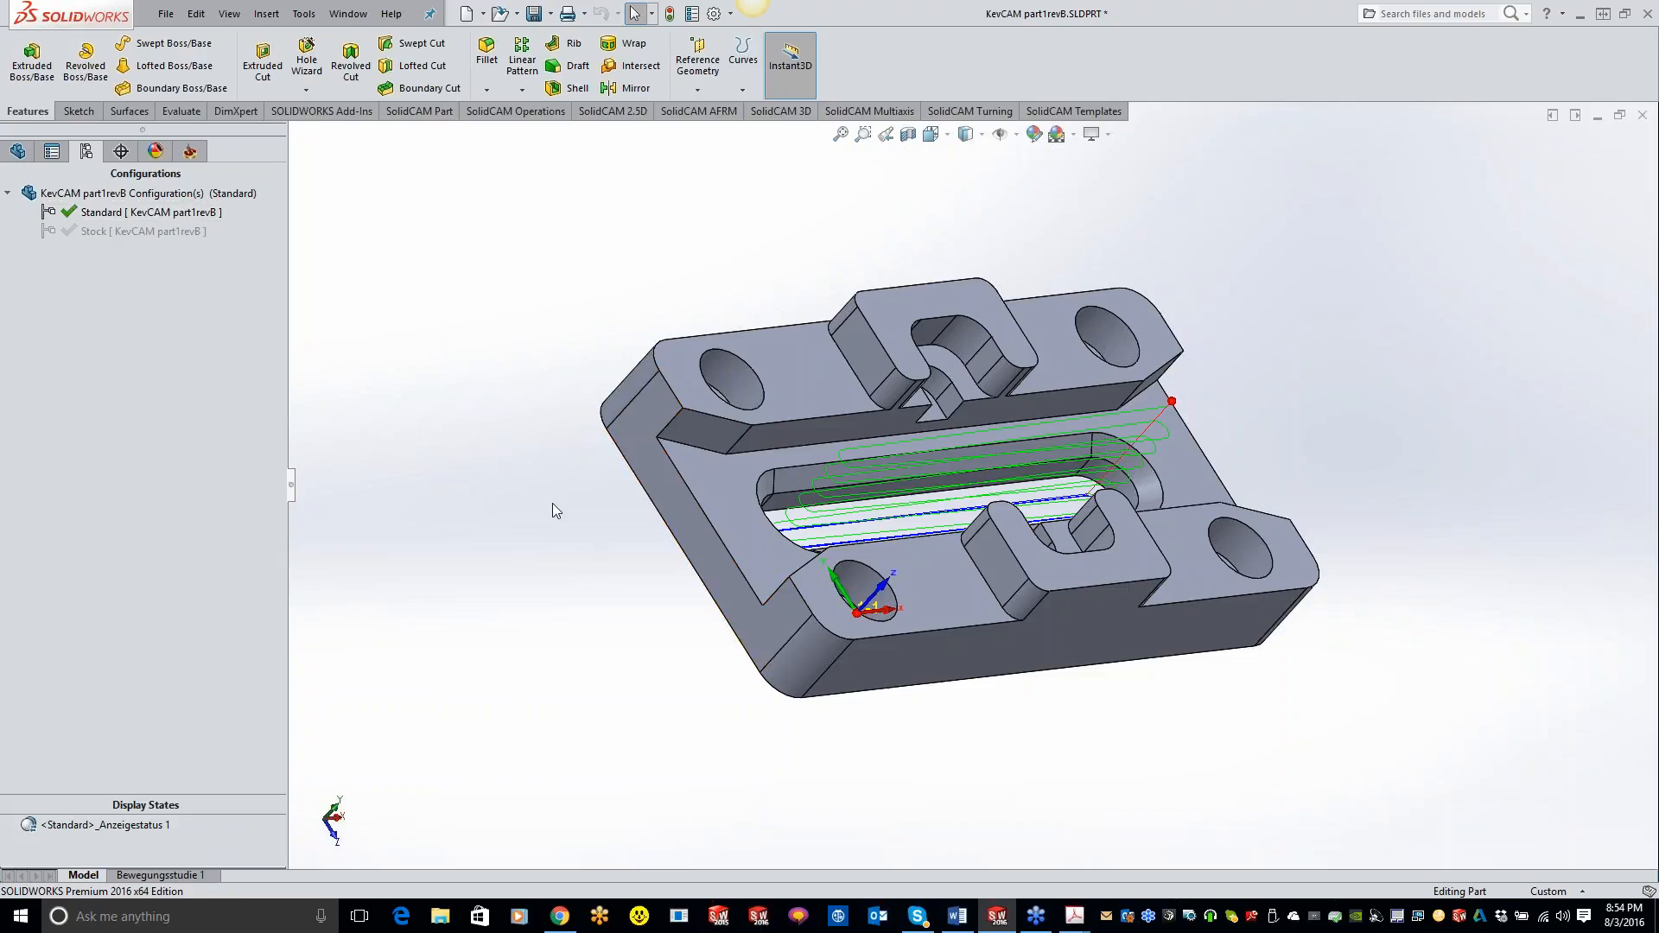
click(18, 152)
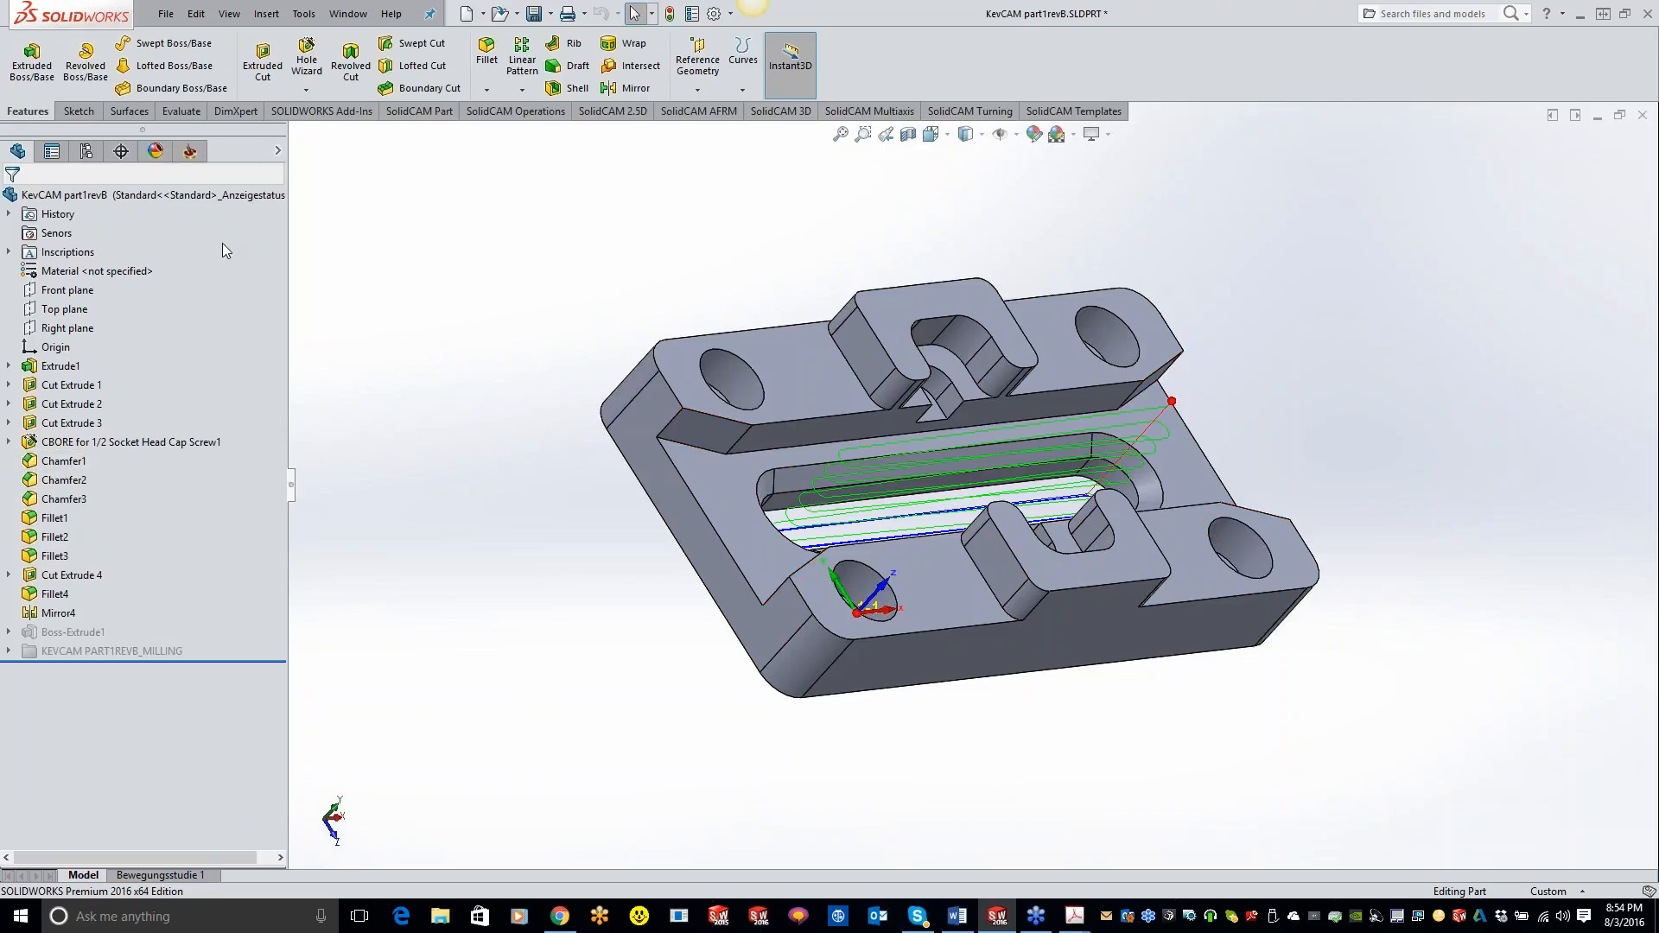
Set the CAM-Part to always check synchronization, synchronize automatically and calculate operations after the synchronization.
click(203, 156)
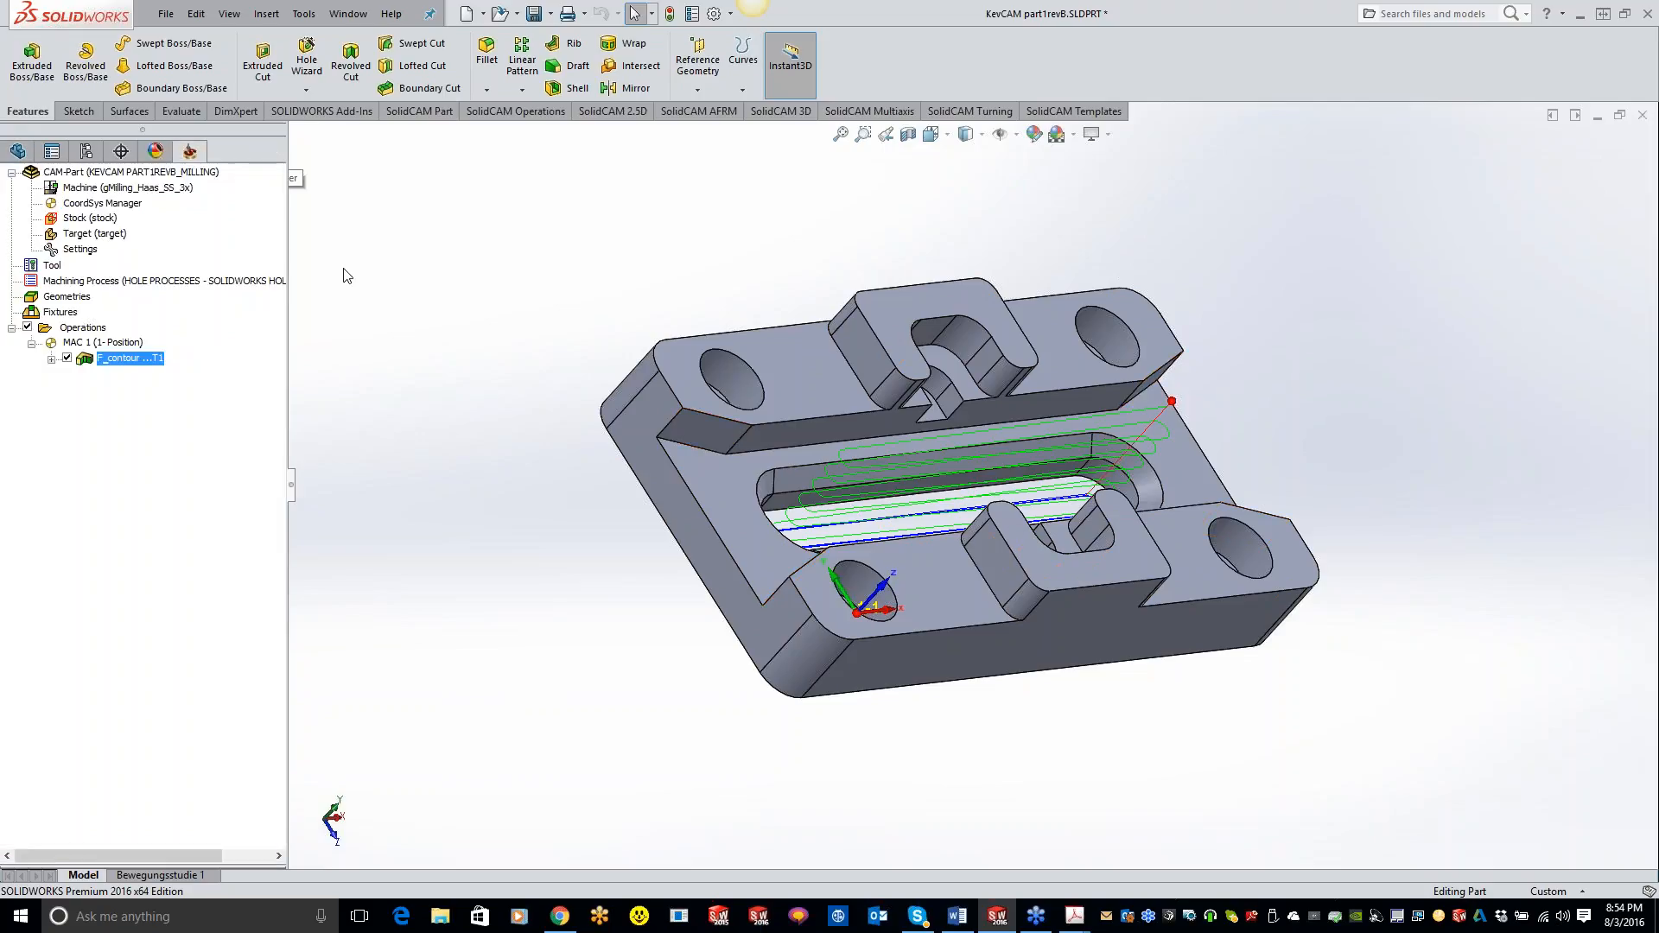
click(69, 249)
double_click(69, 249)
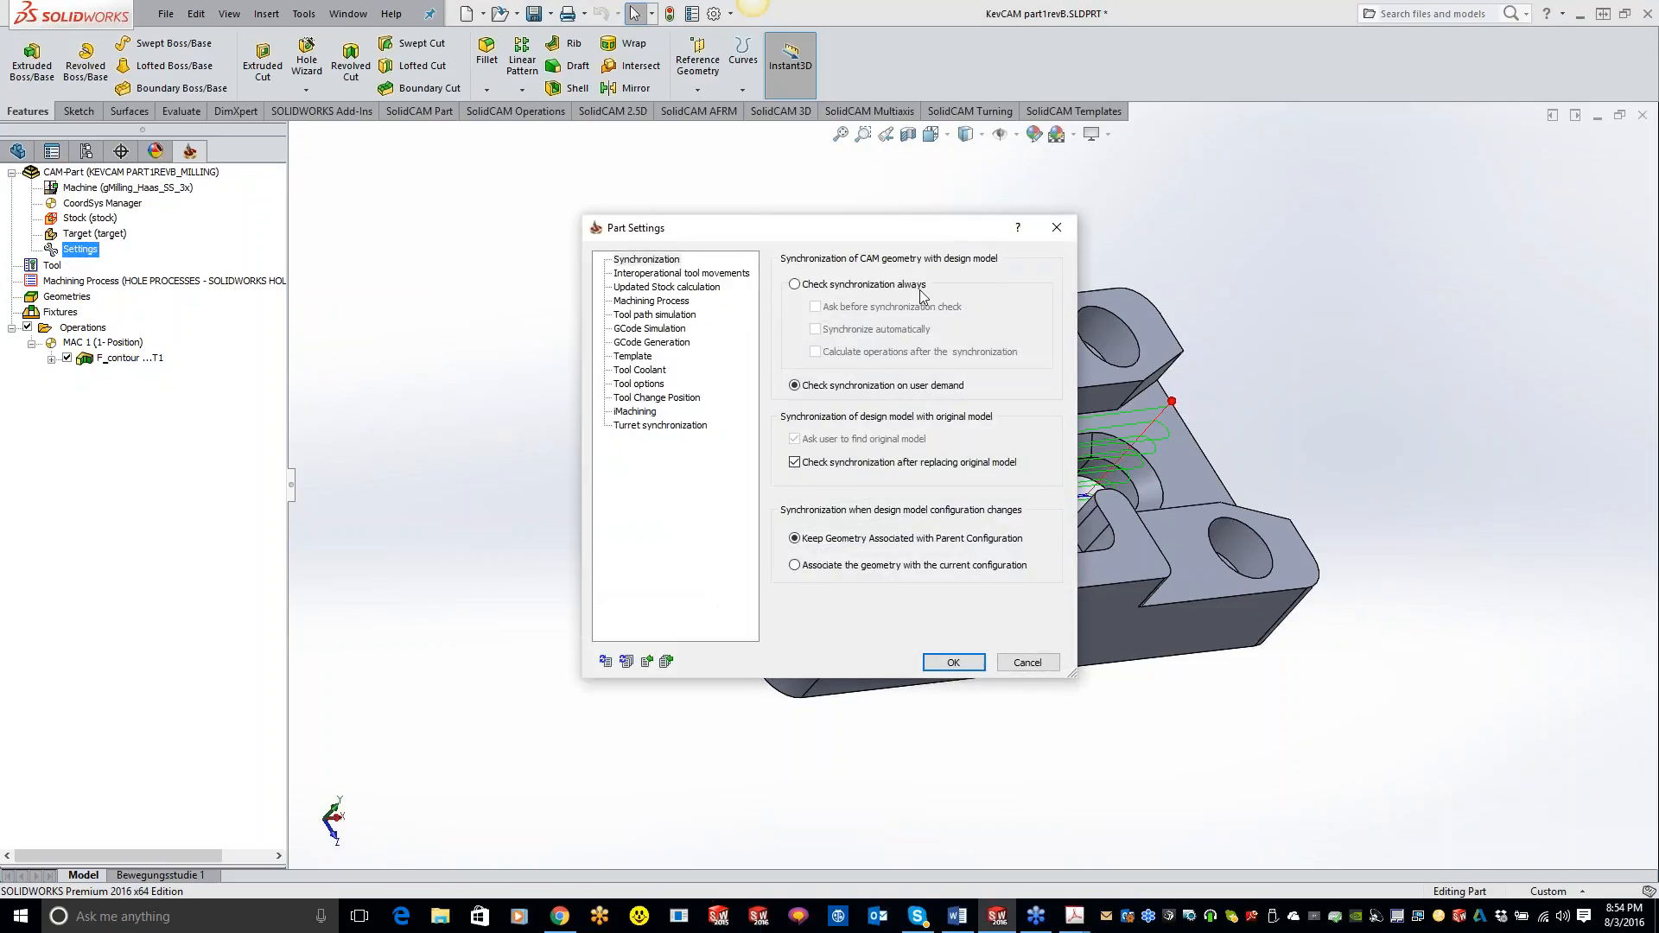
click(797, 285)
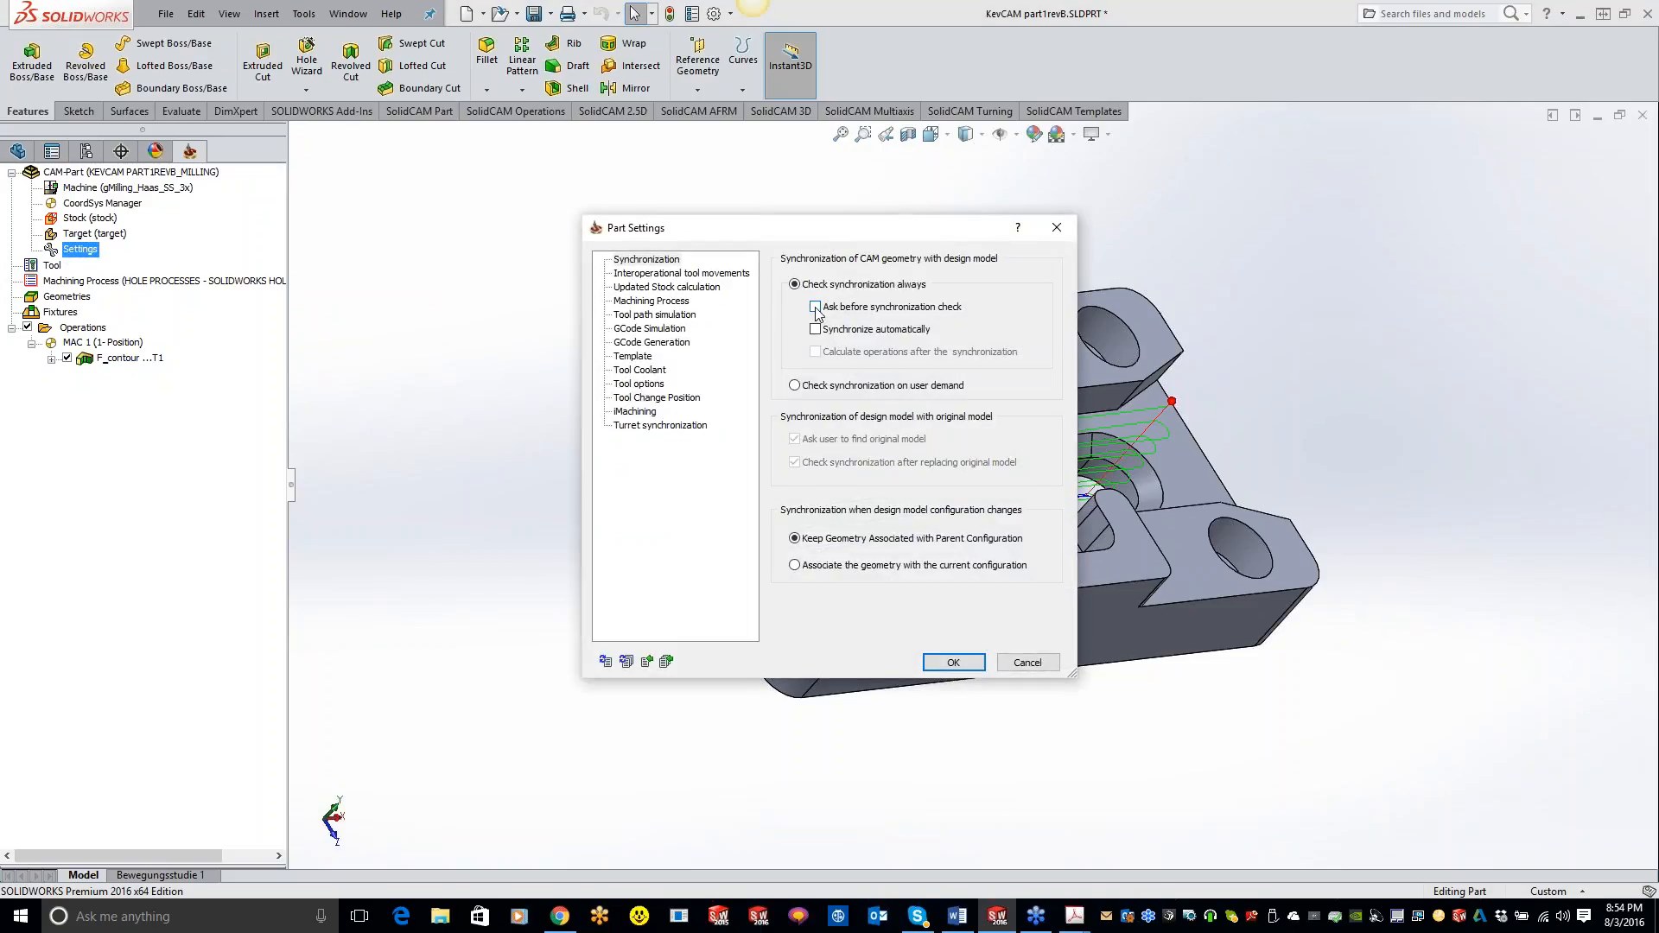
click(816, 329)
click(816, 352)
click(975, 663)
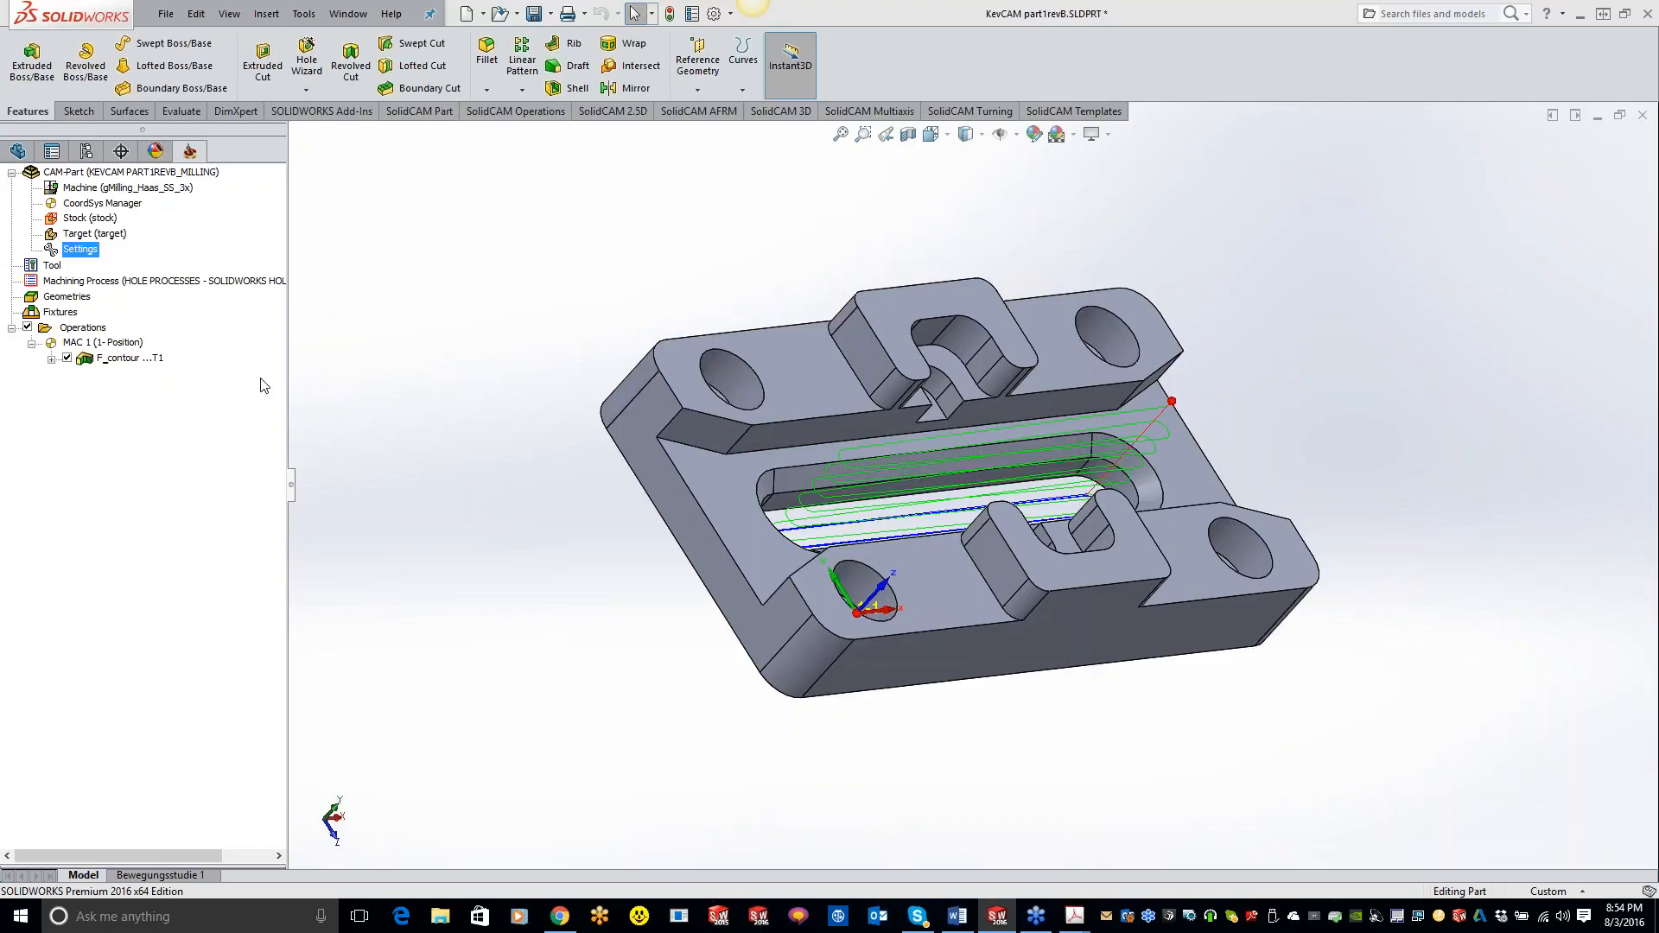
Set the length dimension of the slot cut, Cut Extrude 3, to 3 inches in the Standard configuration and save the part.
click(18, 152)
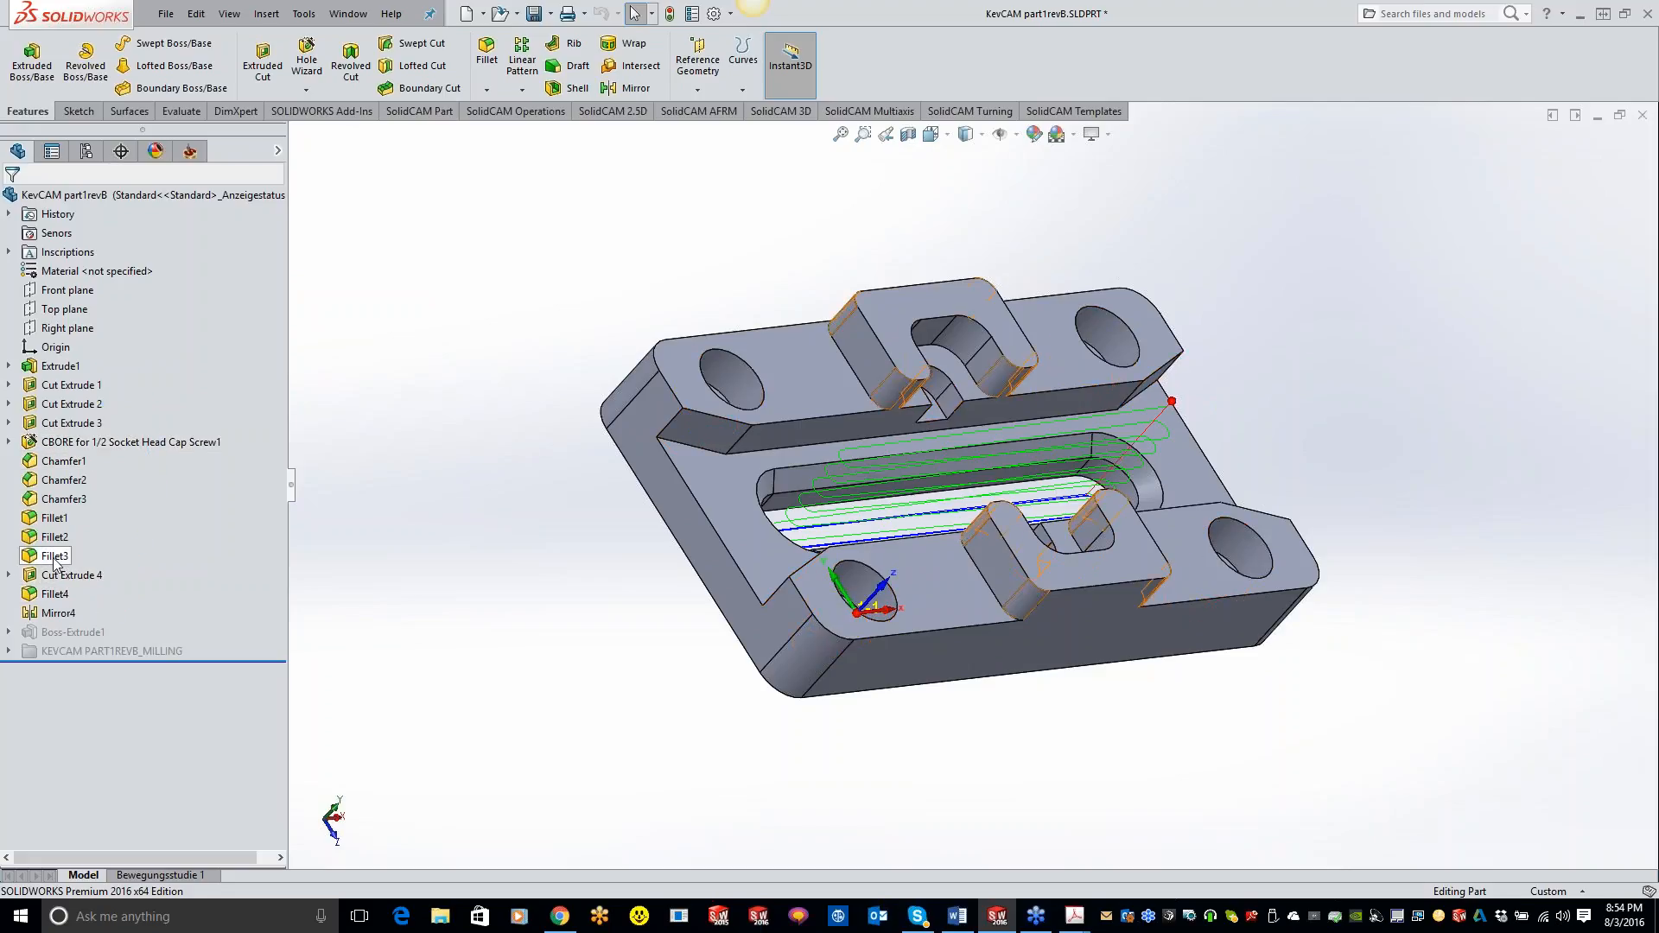
click(62, 423)
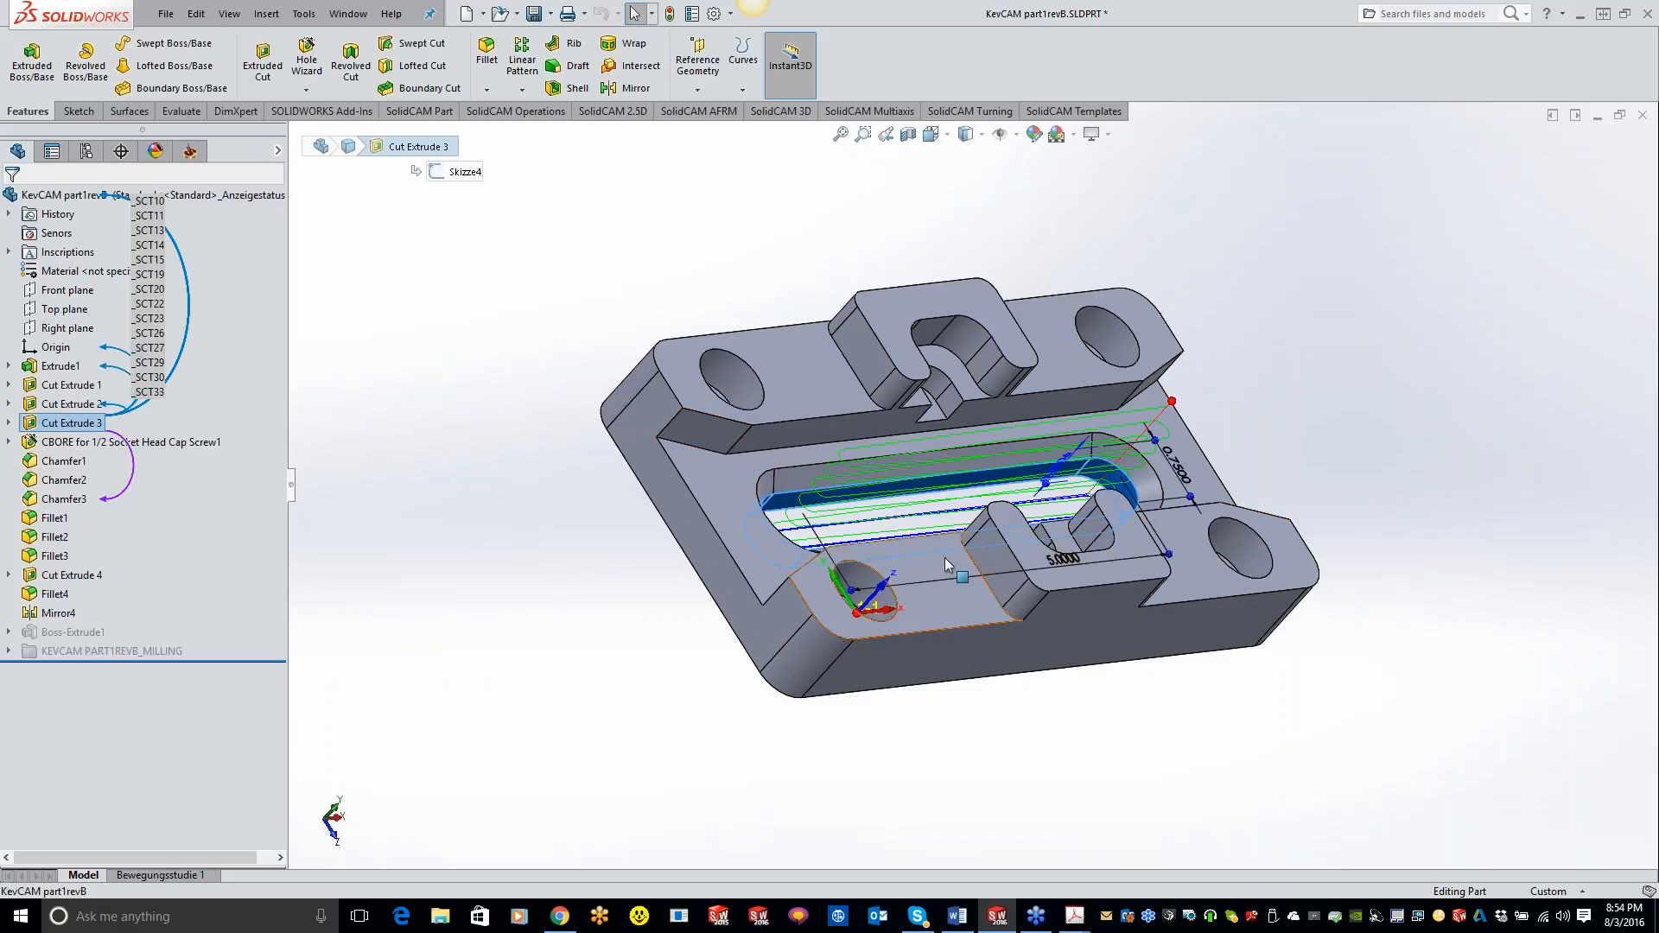
click(1061, 557)
text(5)
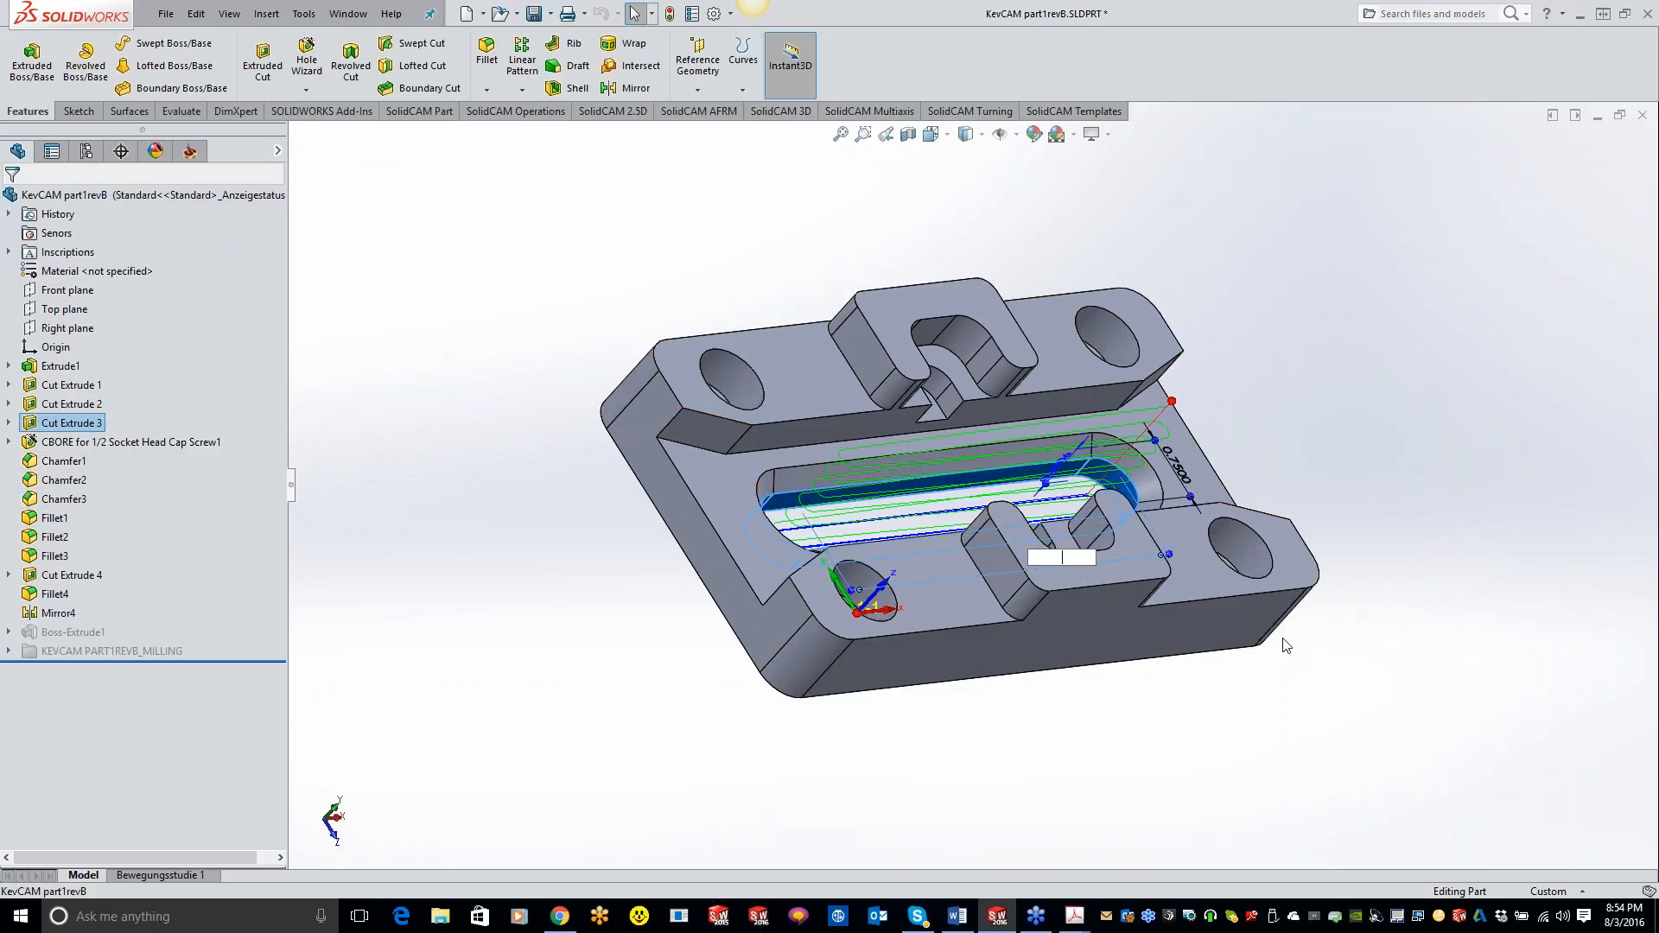
text(3)
key(Return)
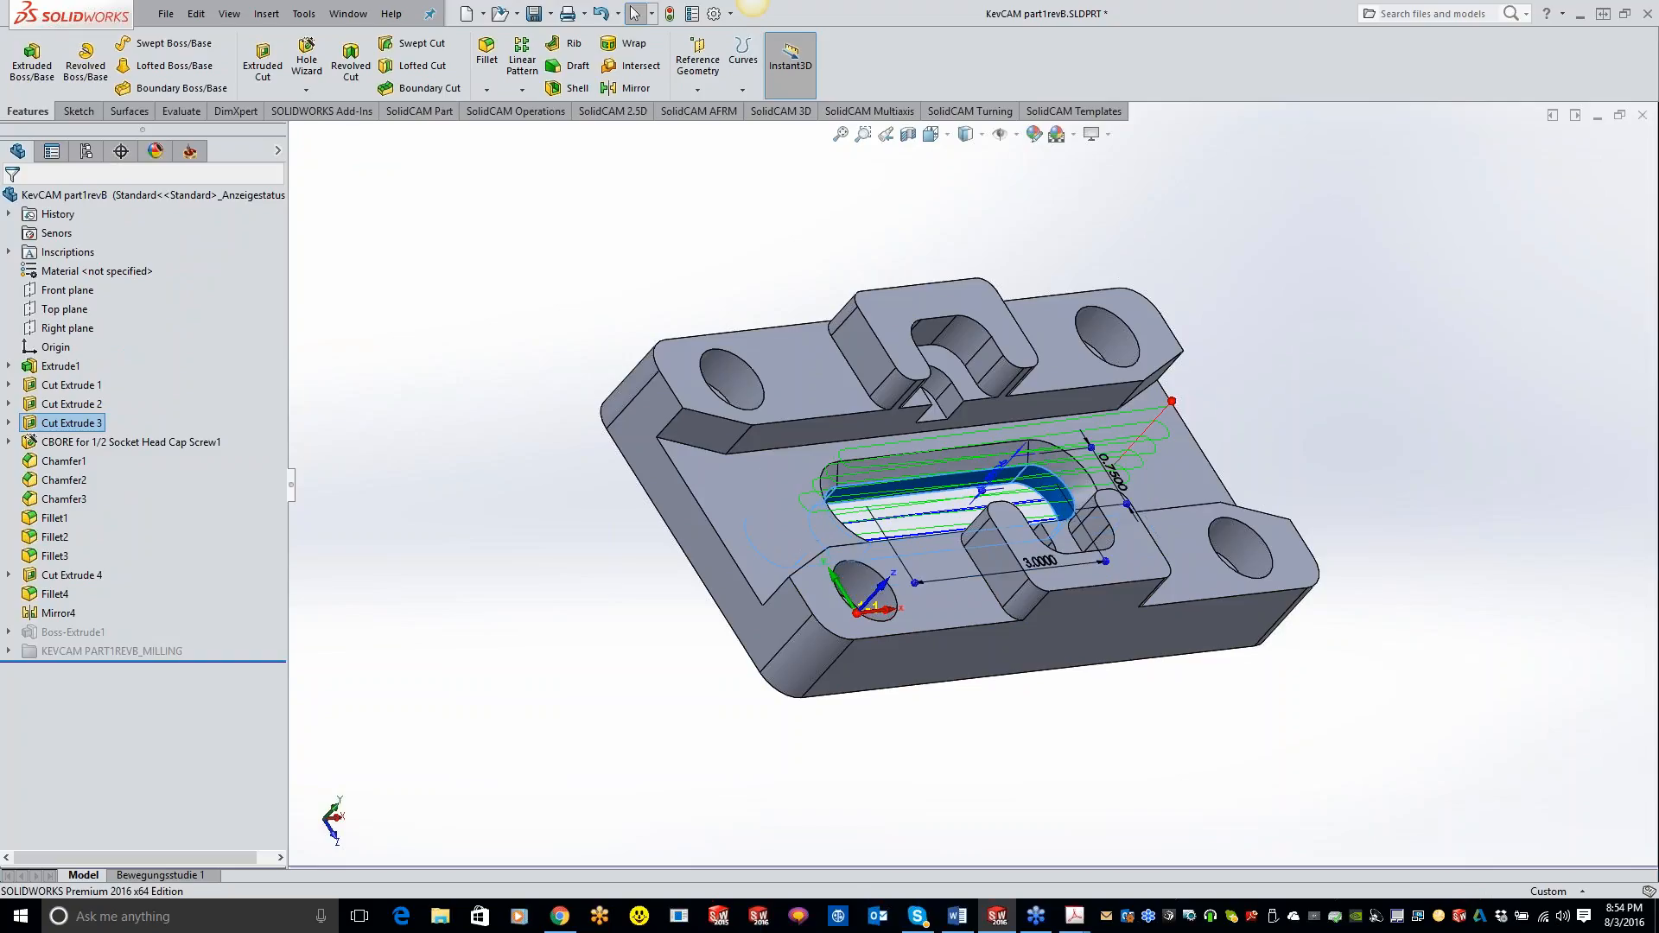
key(Escape)
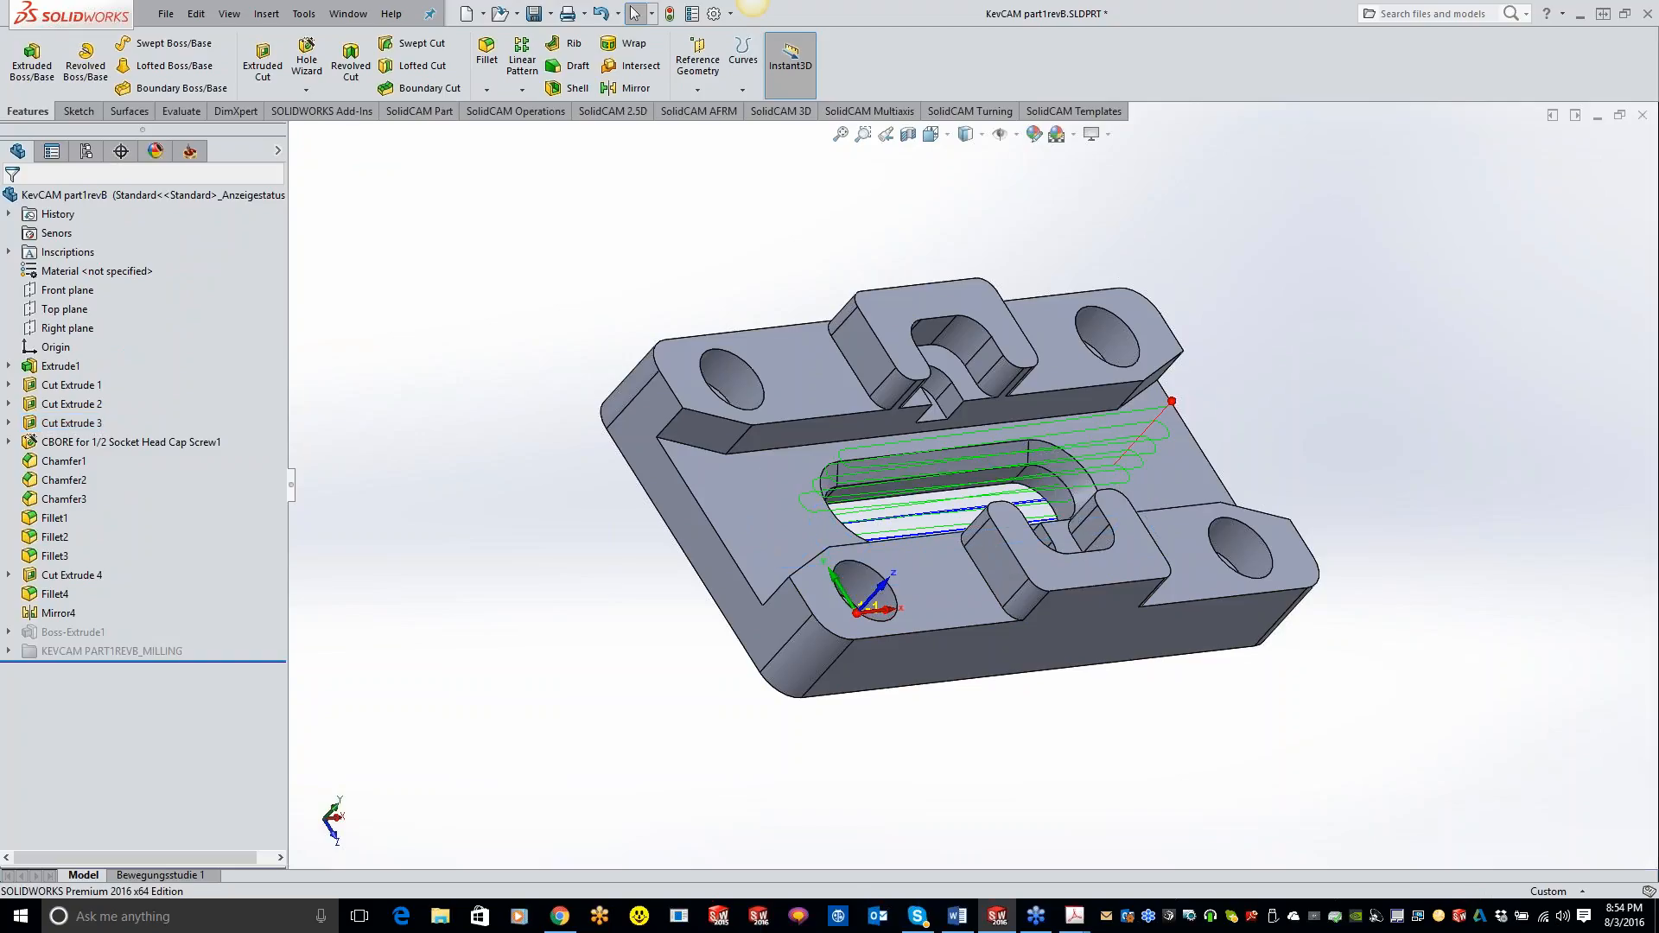
middle_drag(567, 466, 446, 608)
key(ctrl+s)
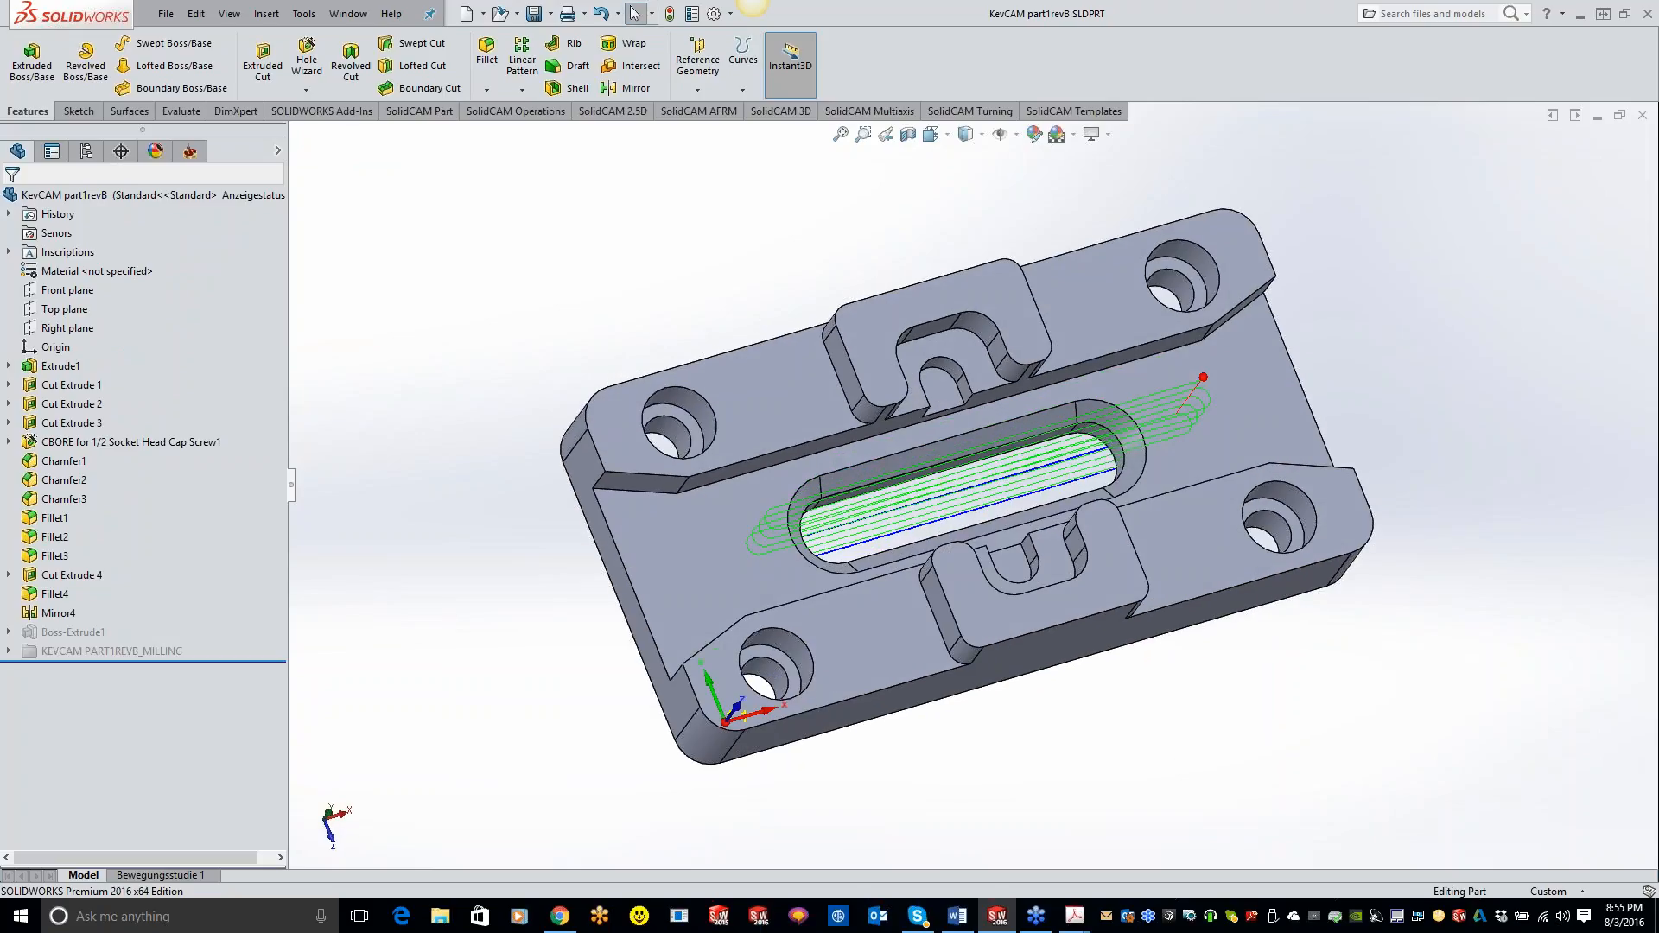
Synchronize the CAM-Part with the changed slot geometry in the Standard configuration.
click(190, 151)
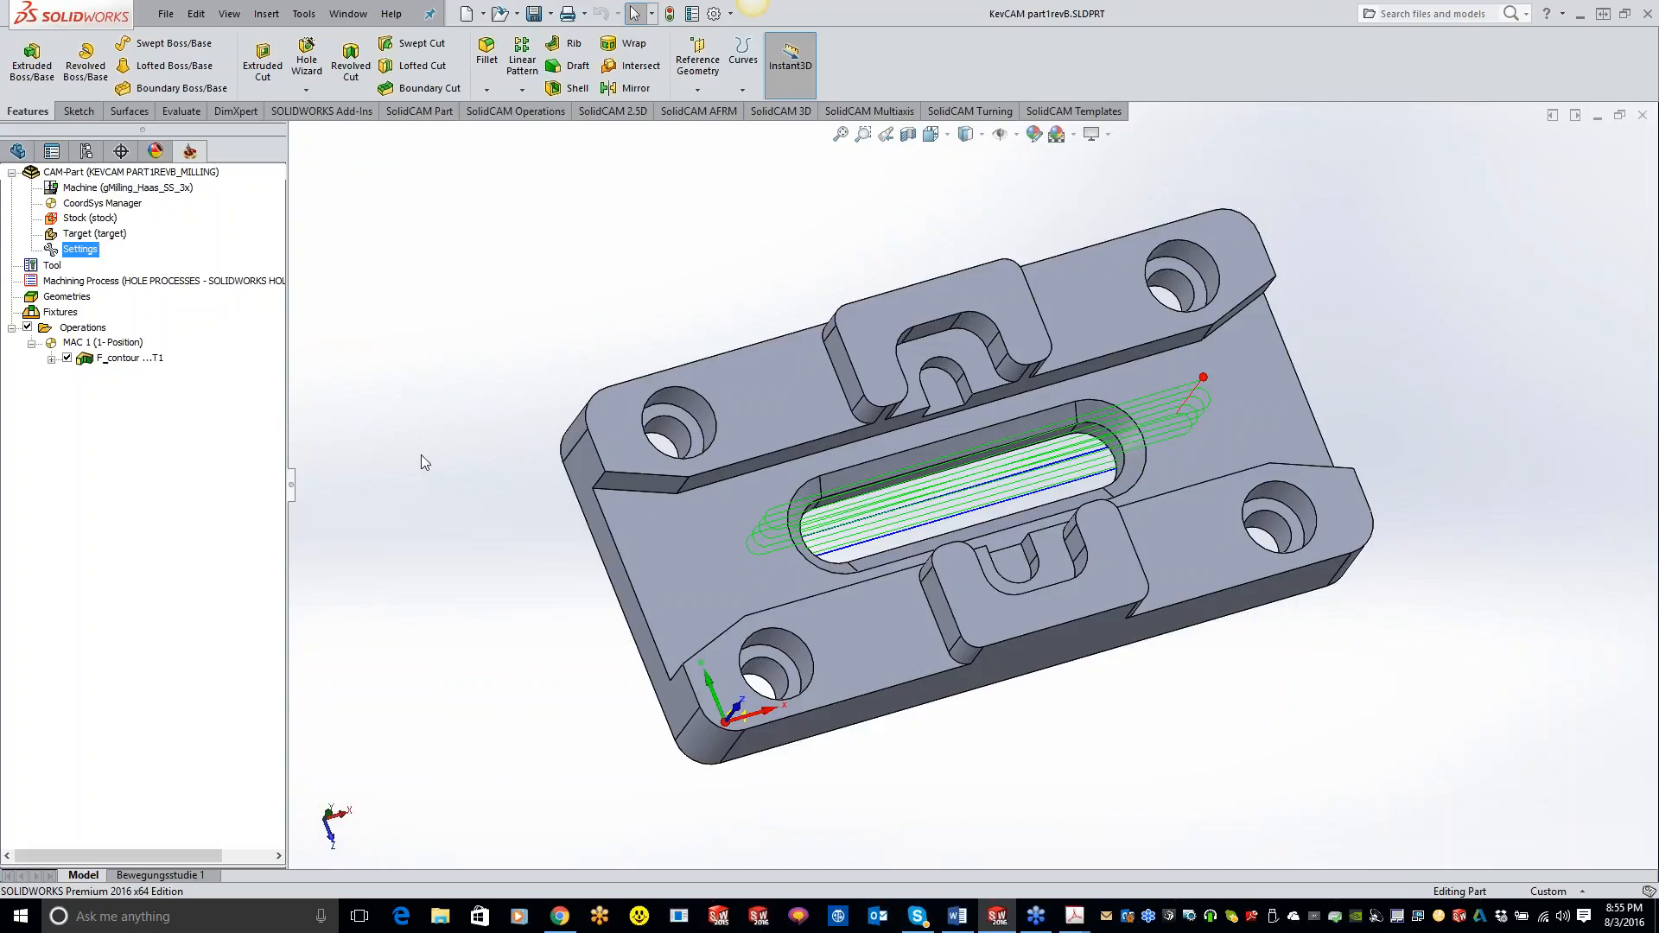
right_click(138, 171)
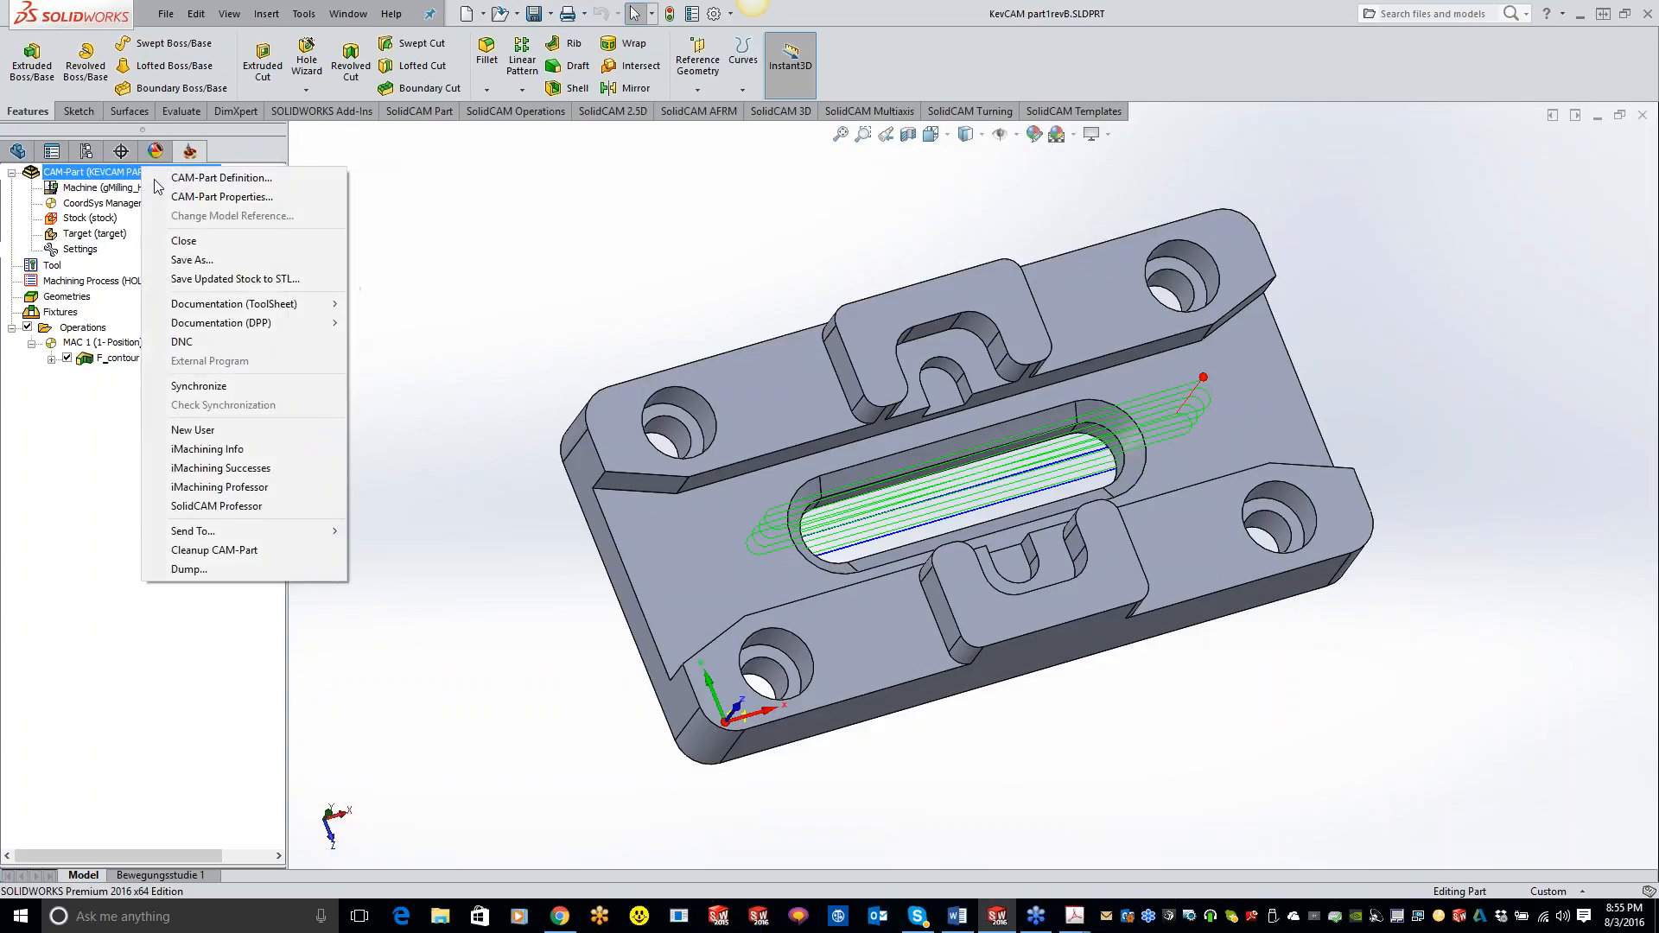
click(241, 387)
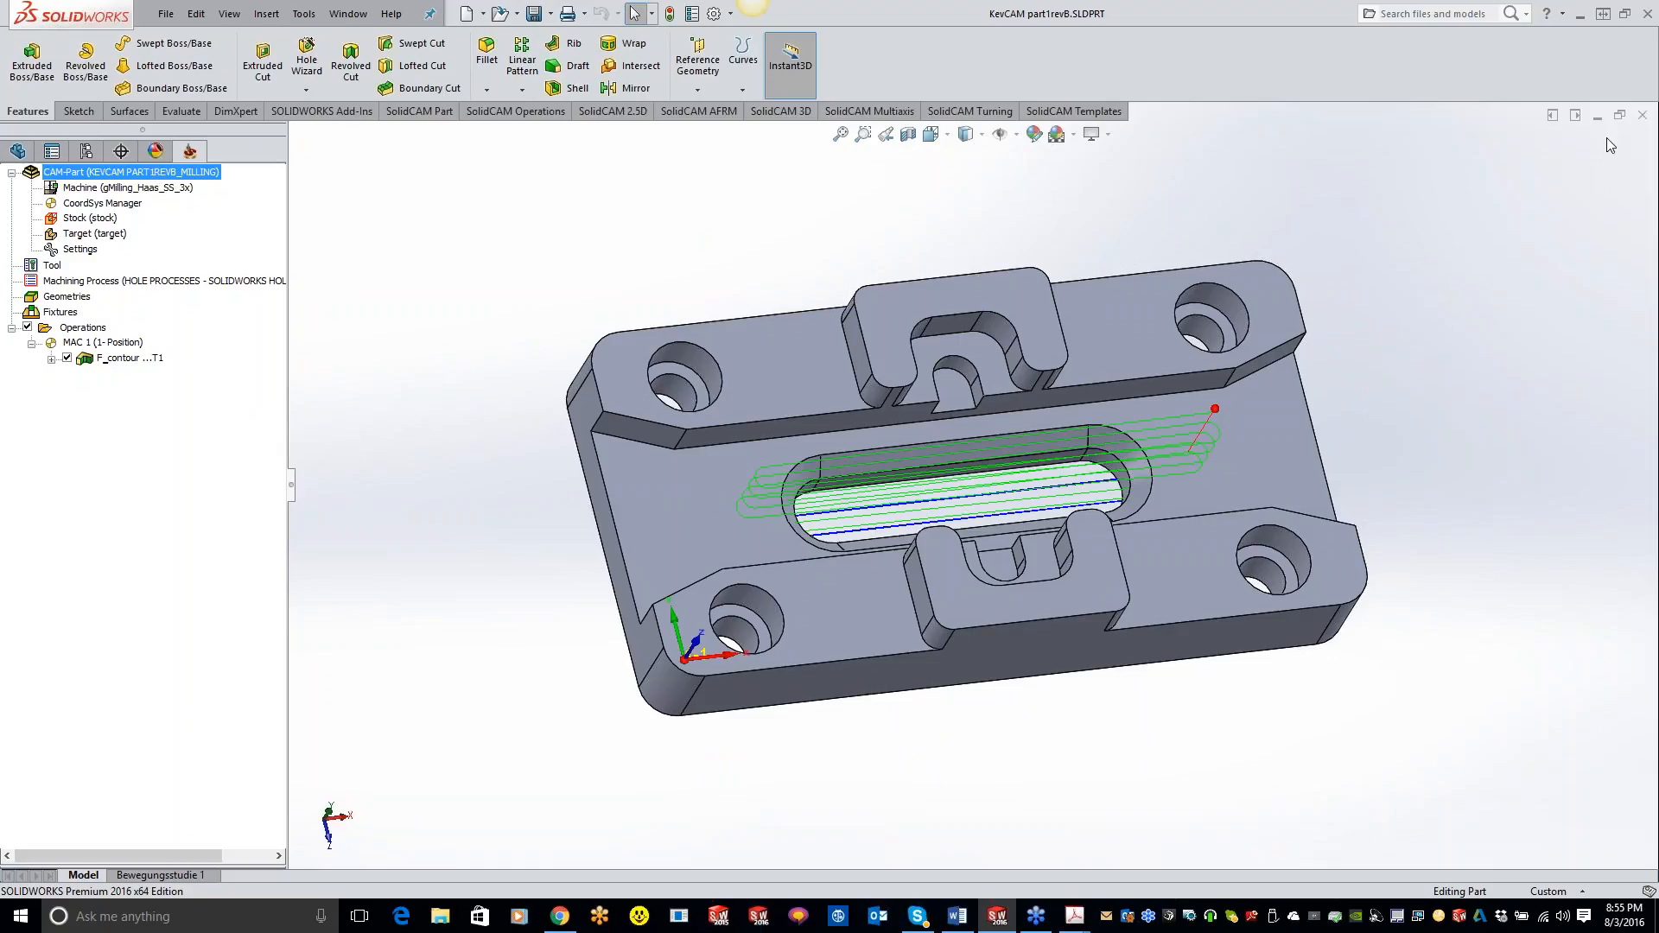
Close the part, reopen KevCAM part1revB from the recent documents and load its milling CAM-Part.
click(1642, 114)
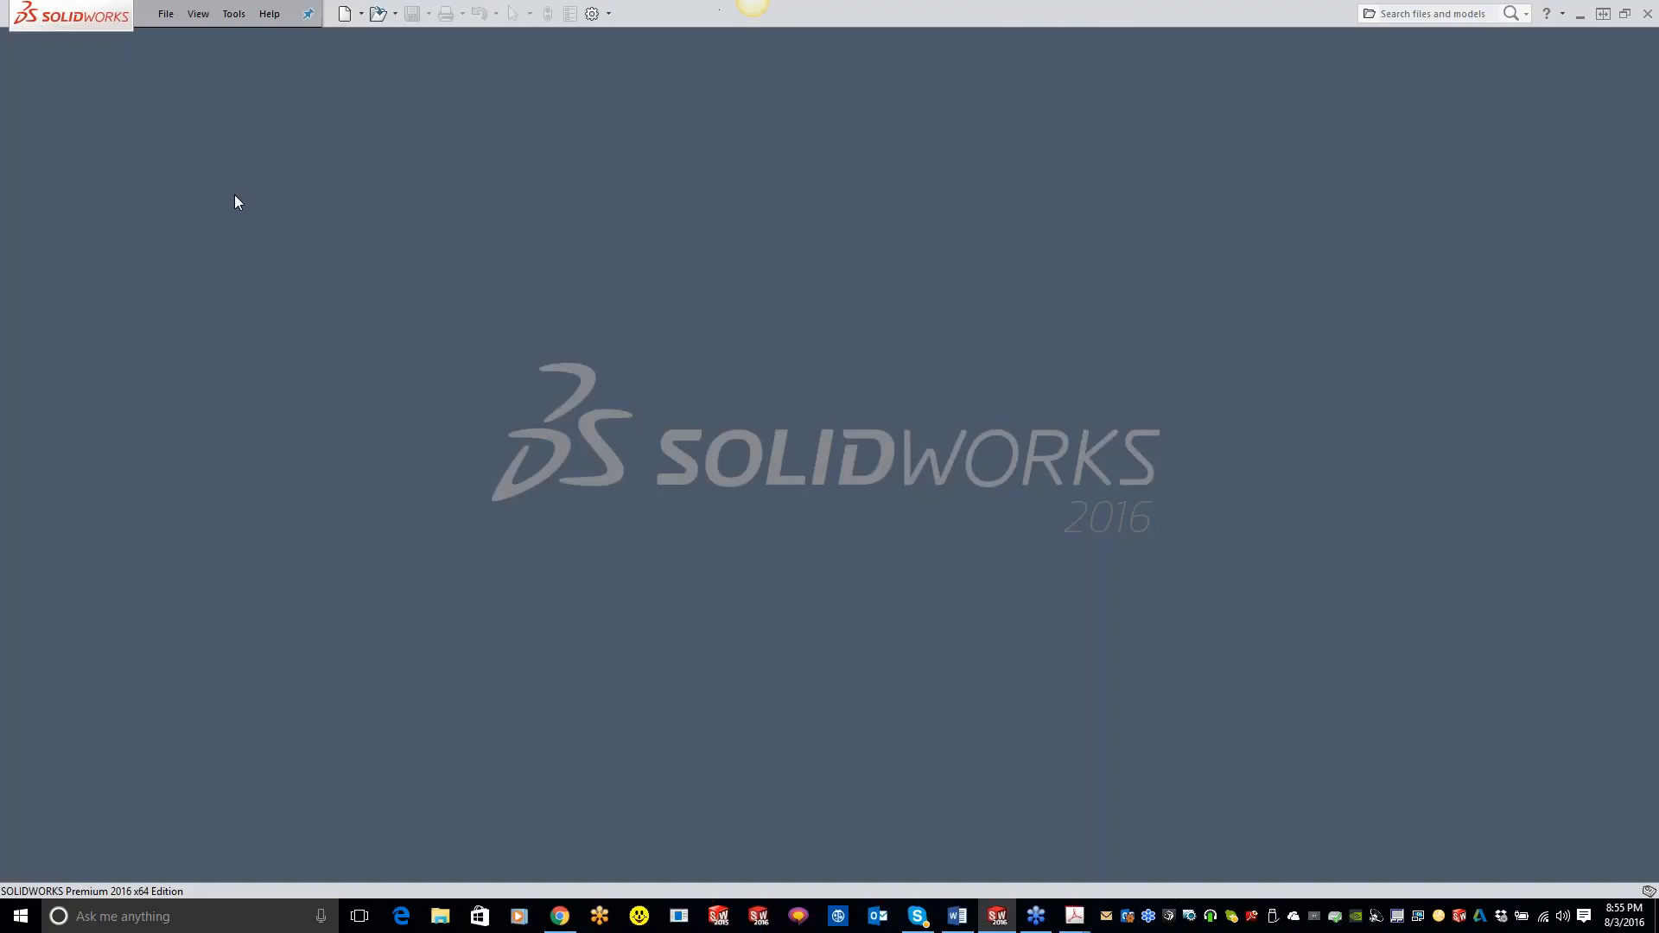
click(233, 14)
click(165, 13)
key(r)
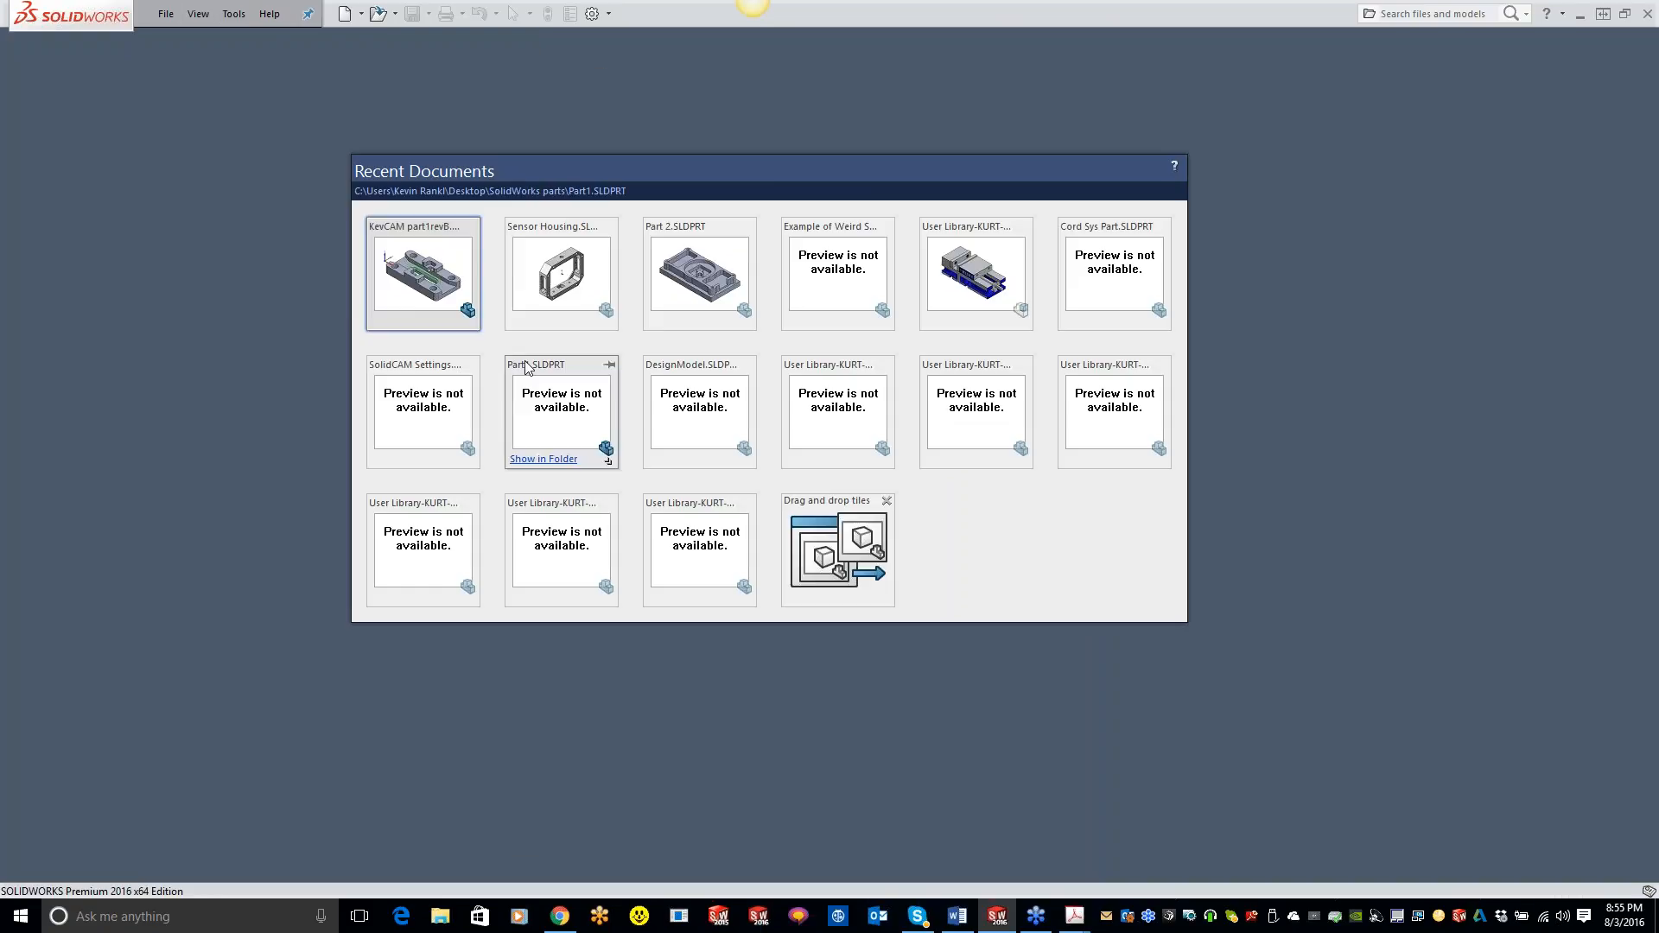
click(443, 304)
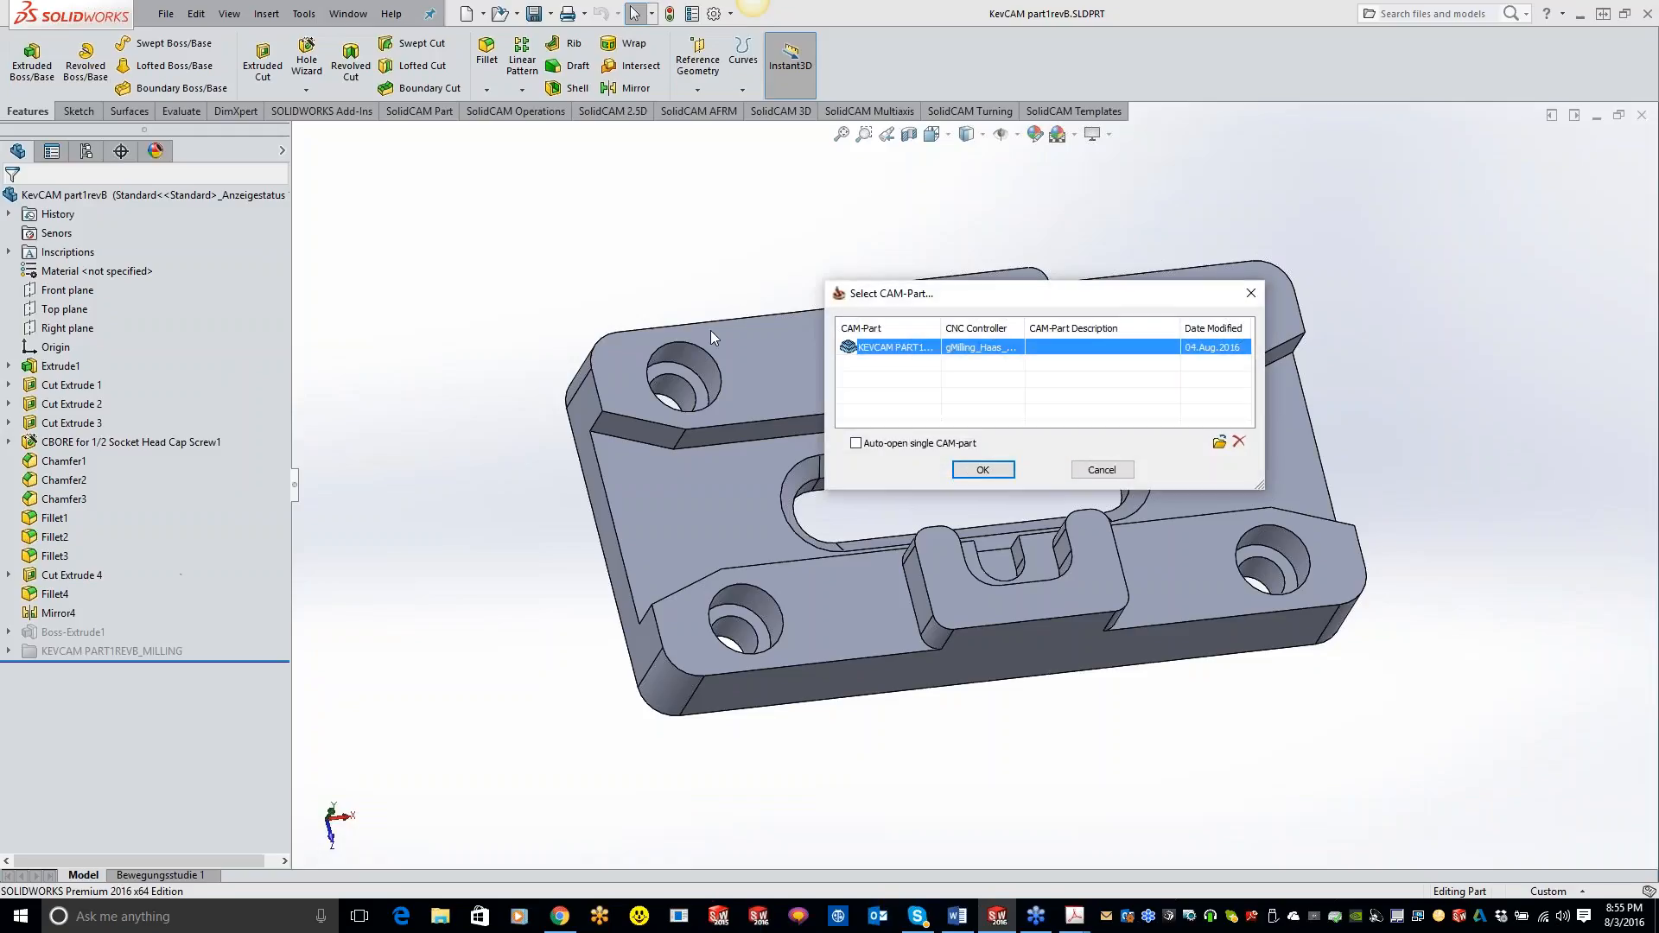
click(983, 470)
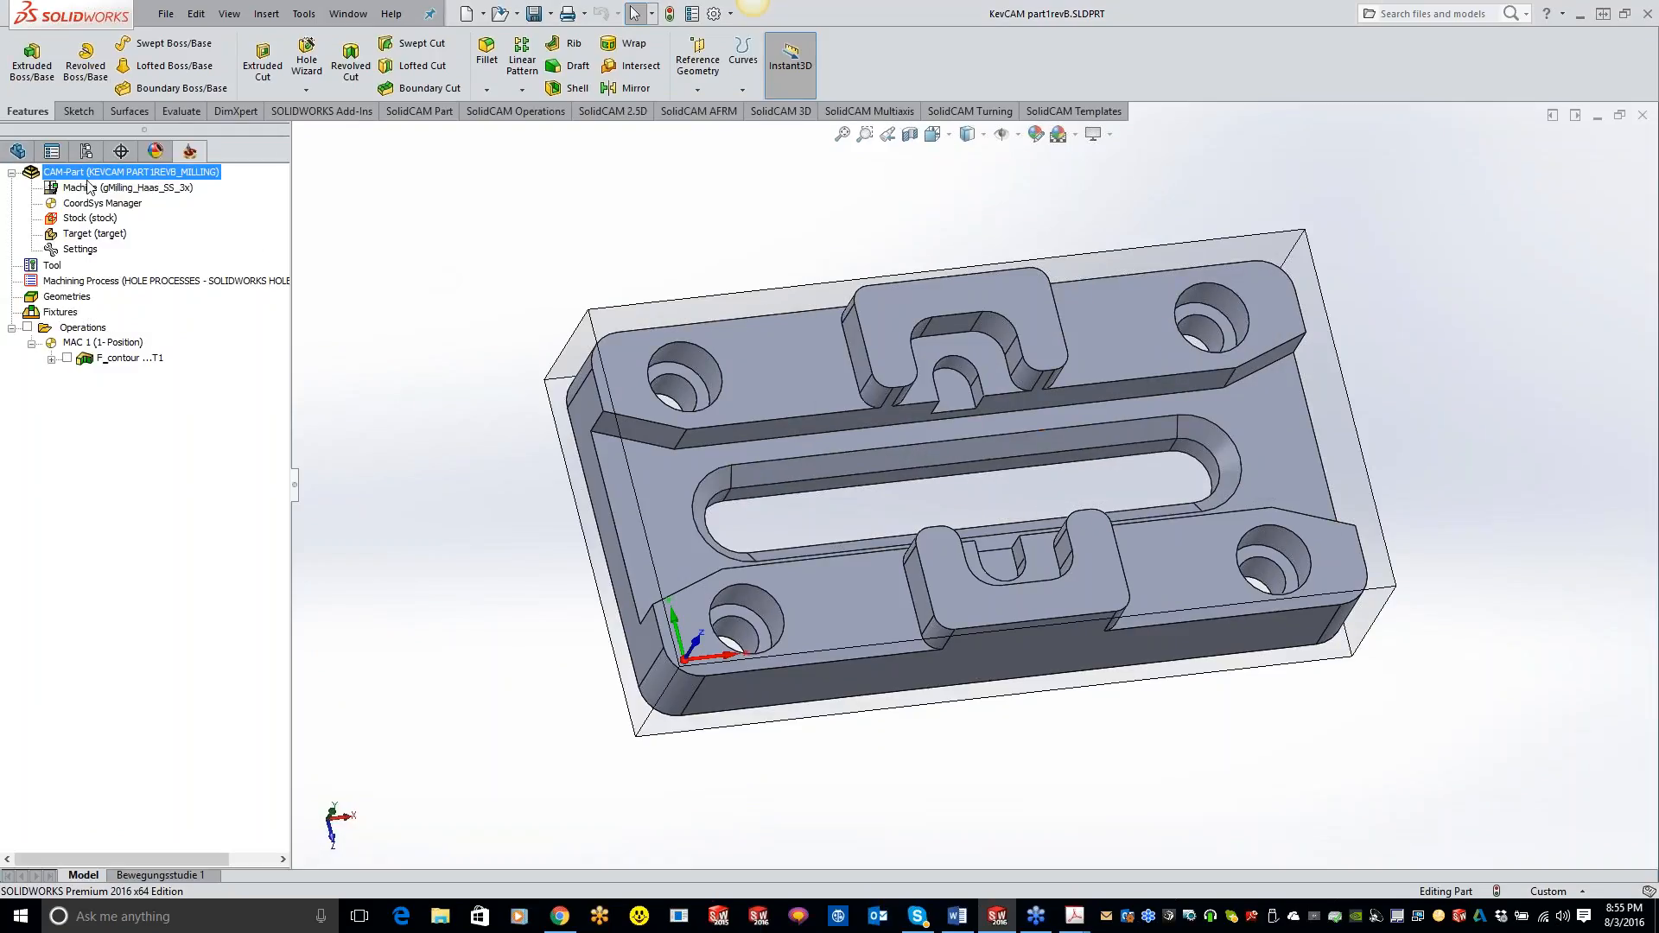
Set the slot length of Cut Extrude 3 to 3 inches, save the part and inspect the automatically synchronized contour toolpath.
click(8, 155)
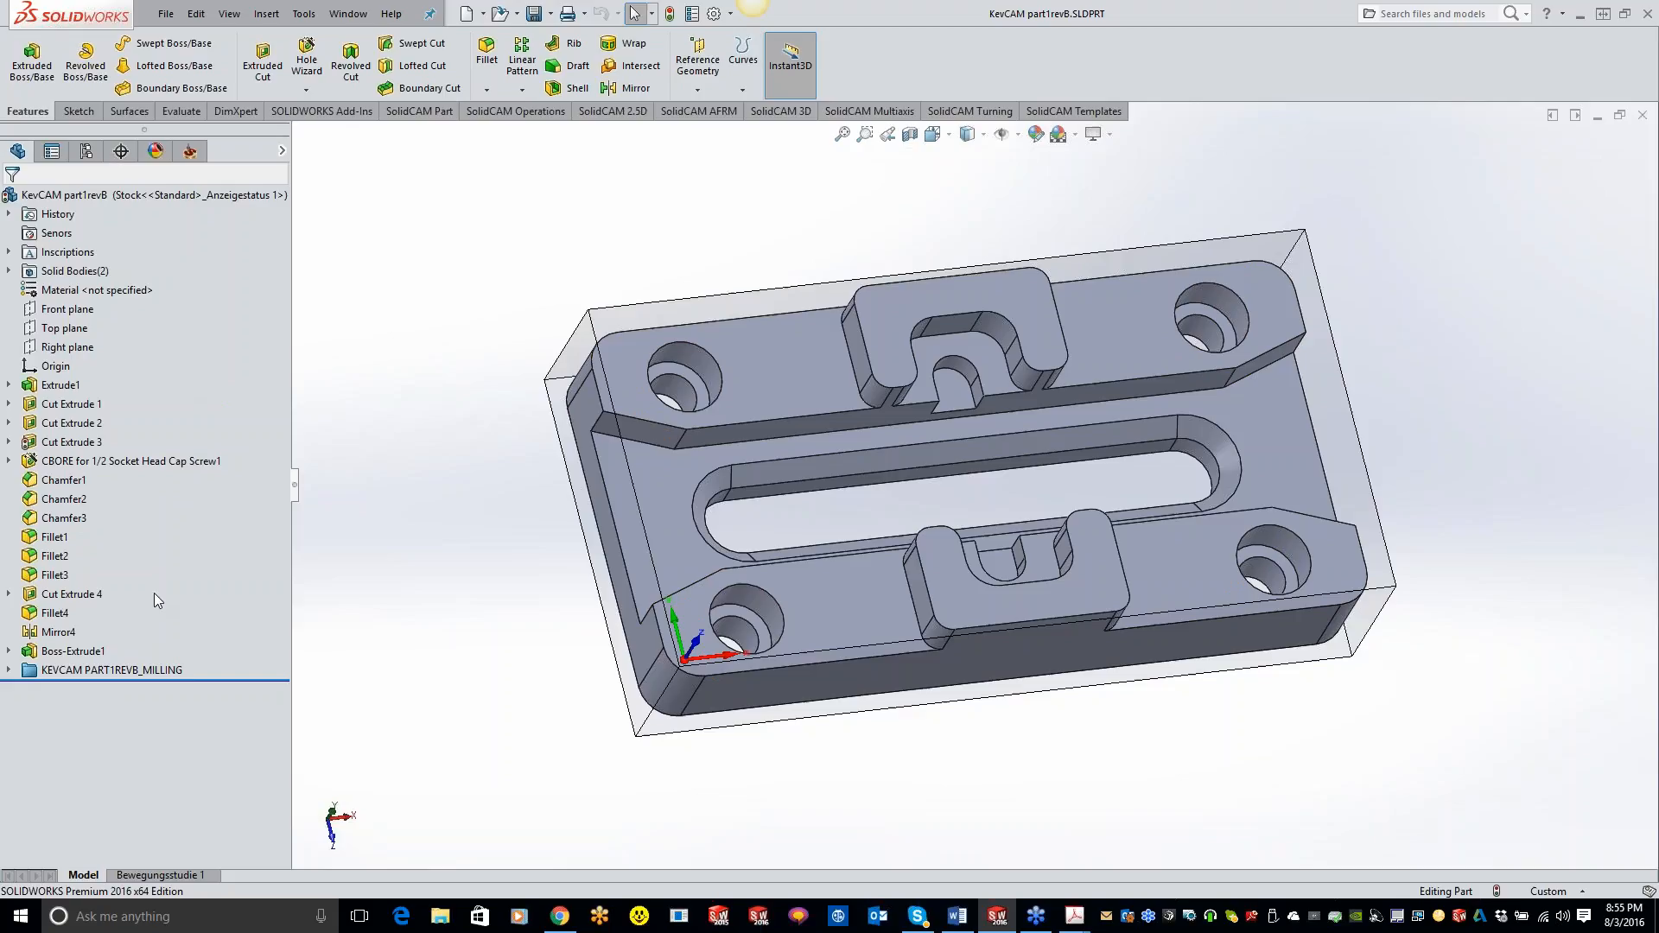
click(82, 424)
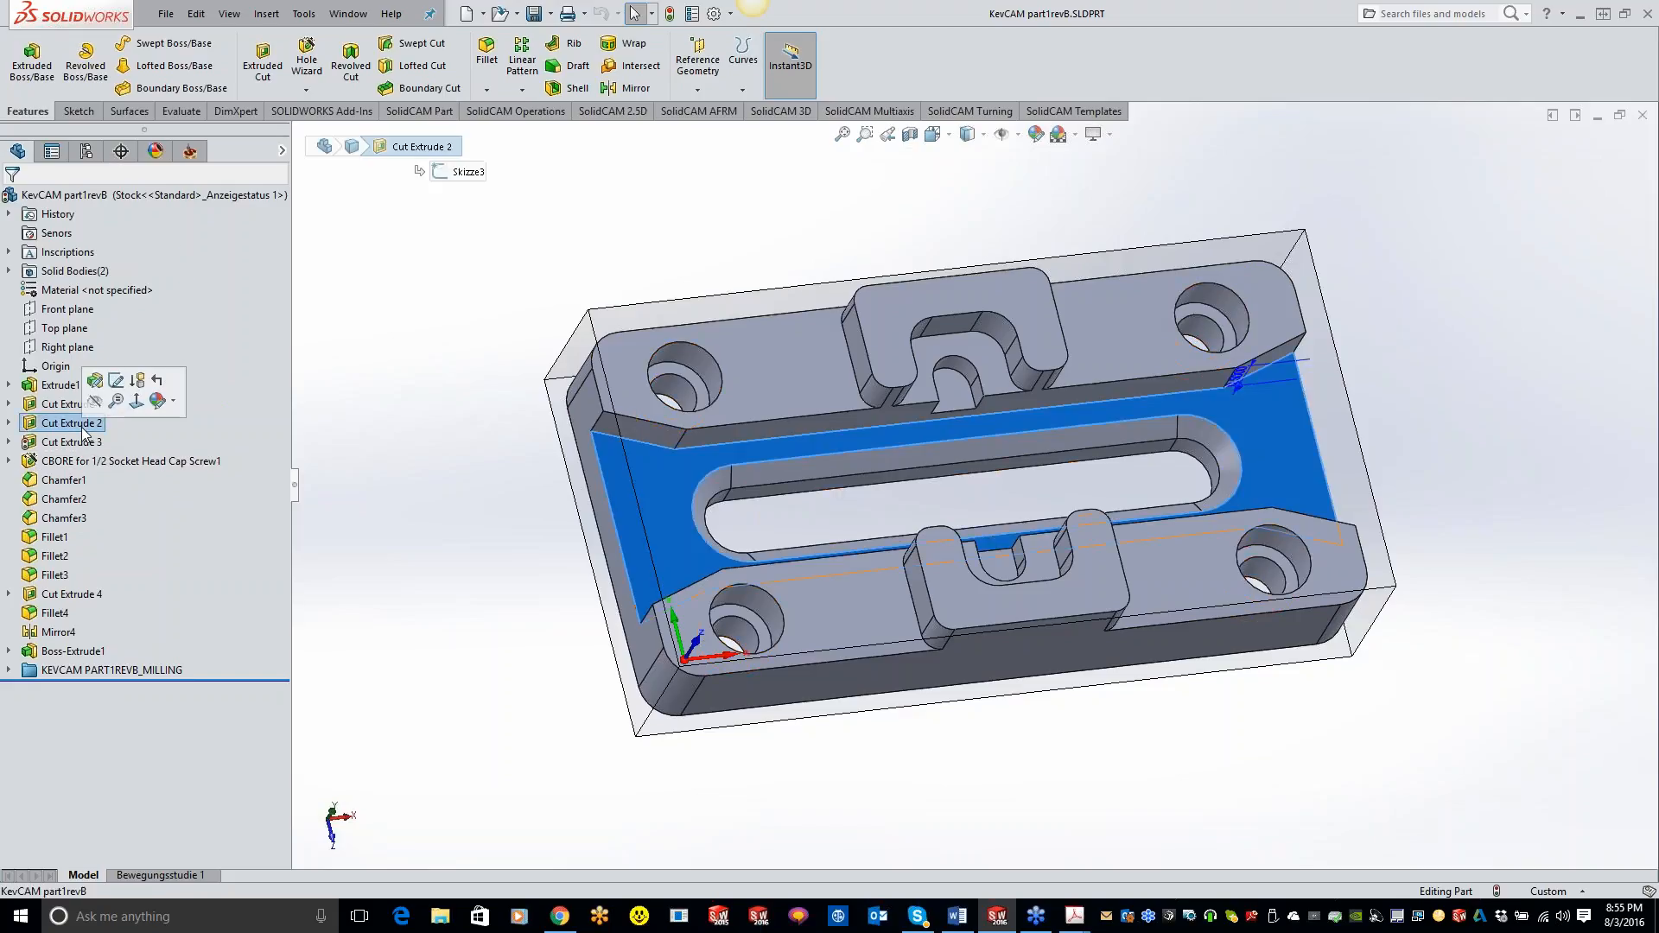
click(74, 441)
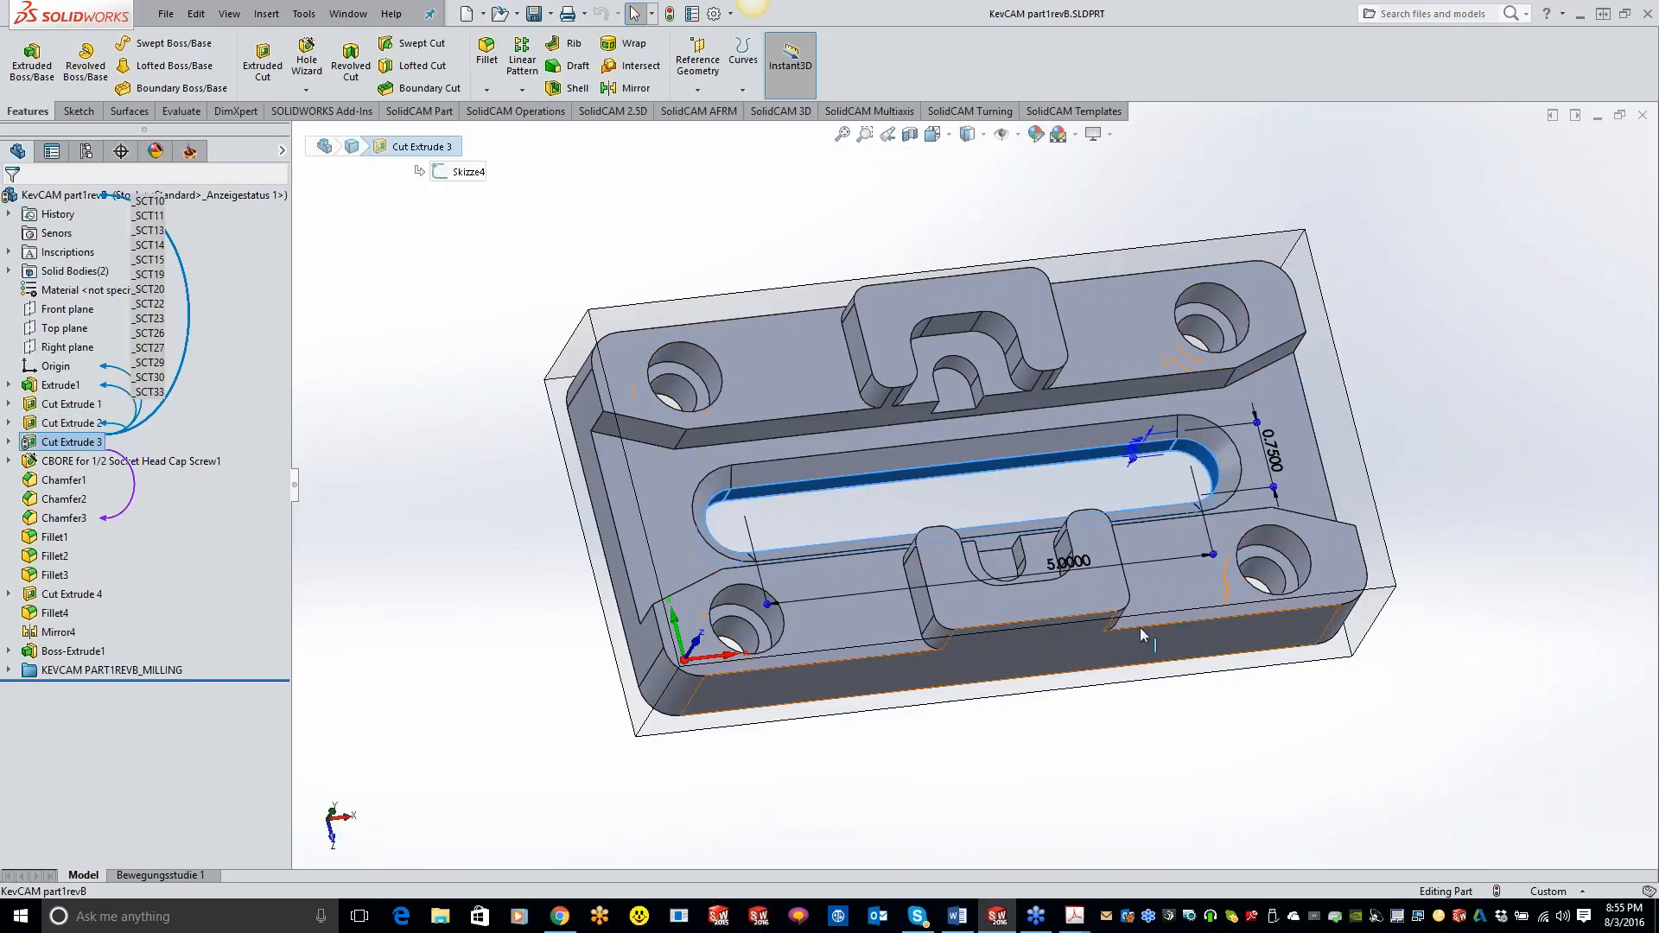
click(1071, 568)
text(3)
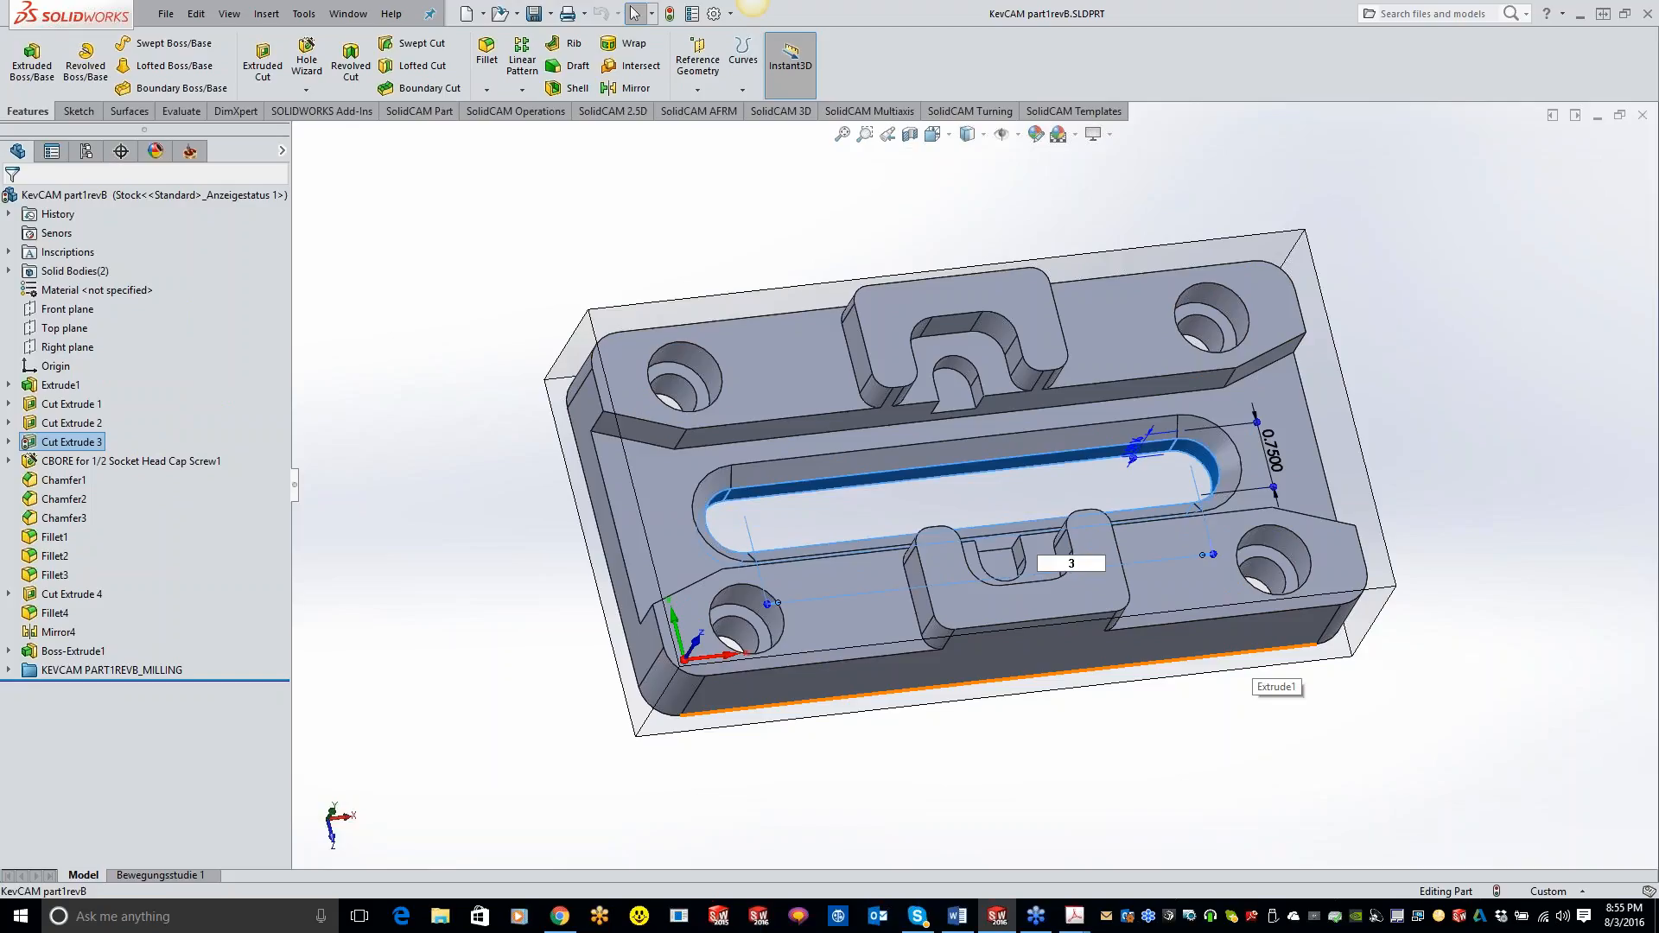
key(Return)
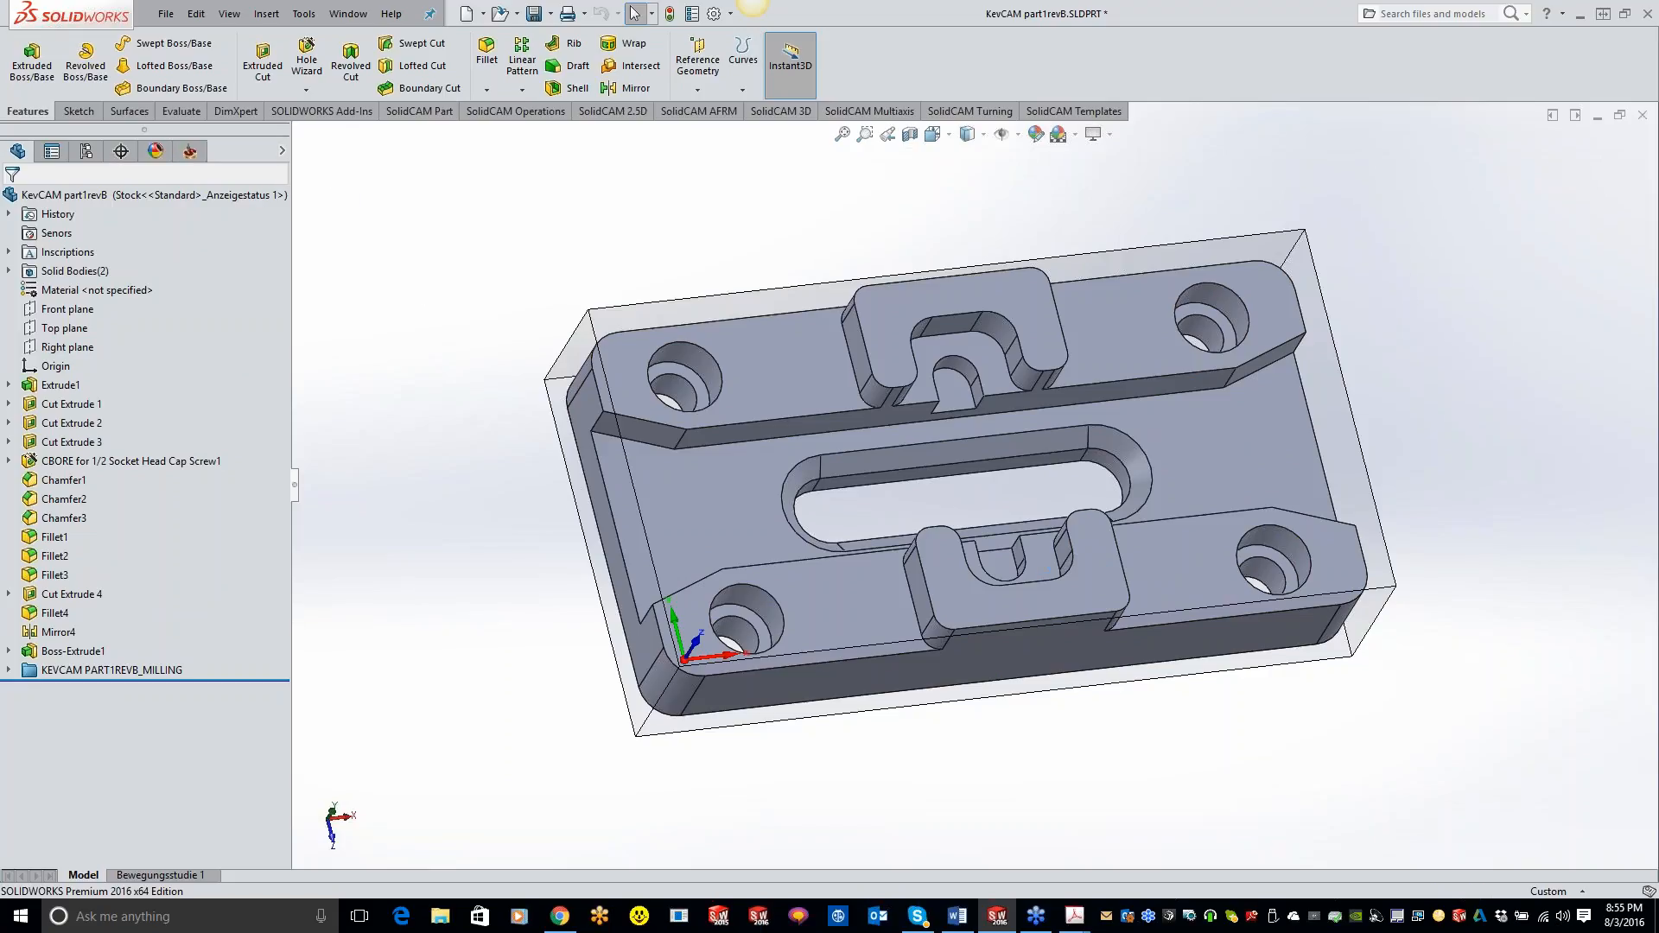
key(ctrl+s)
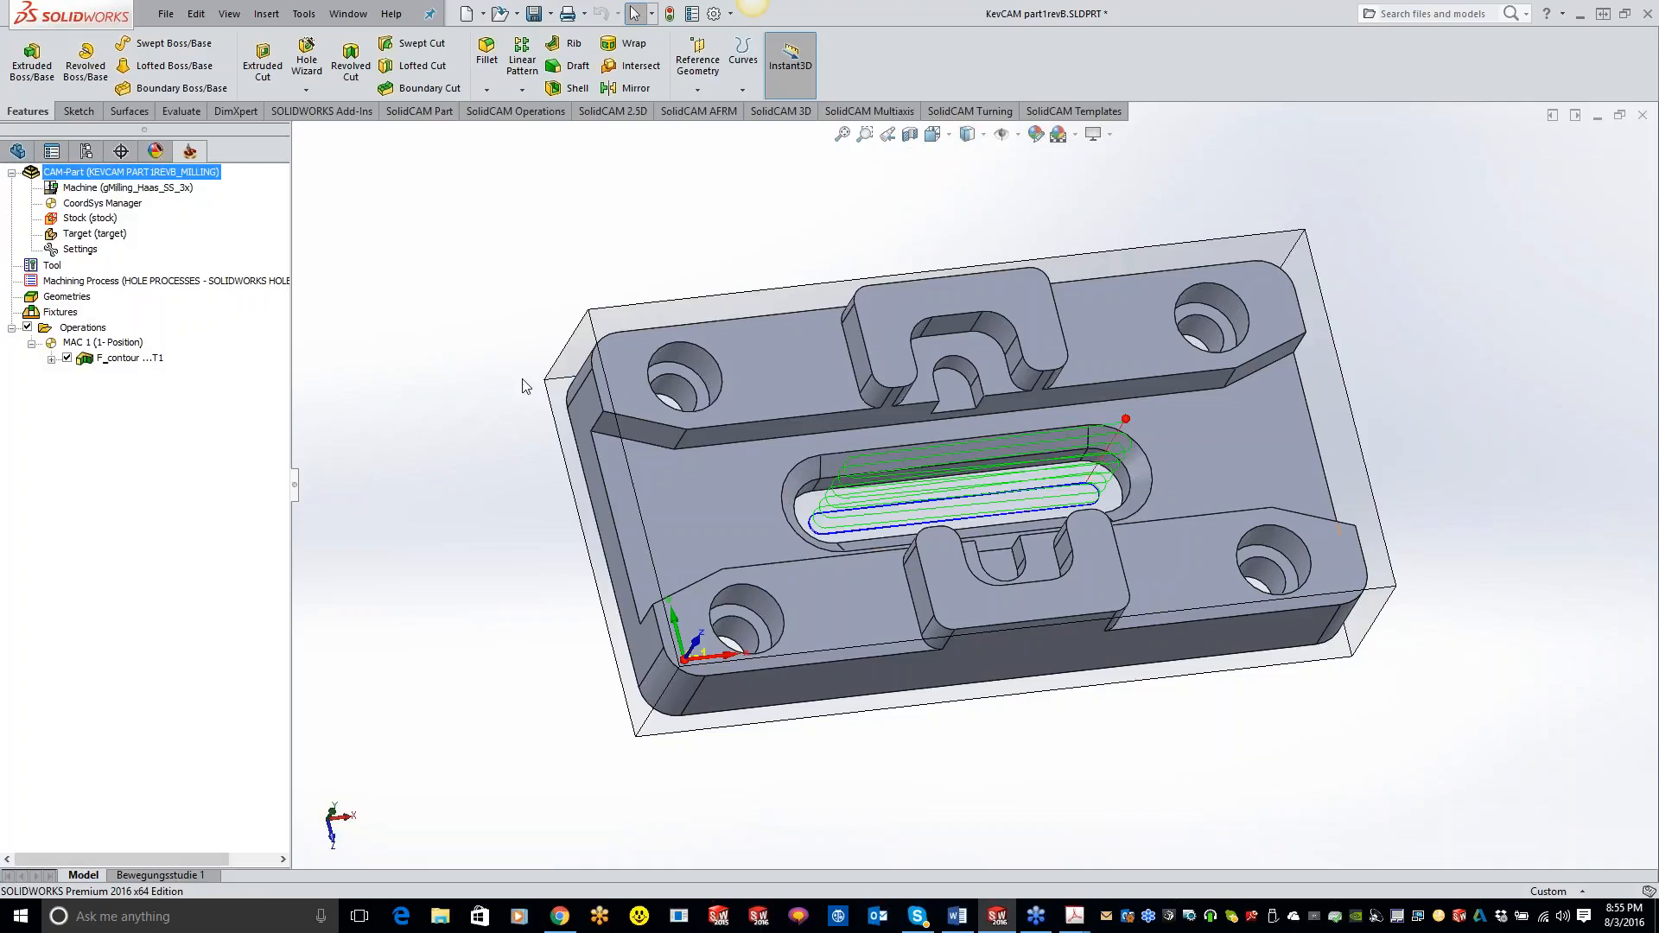
middle_drag(522, 385, 387, 397)
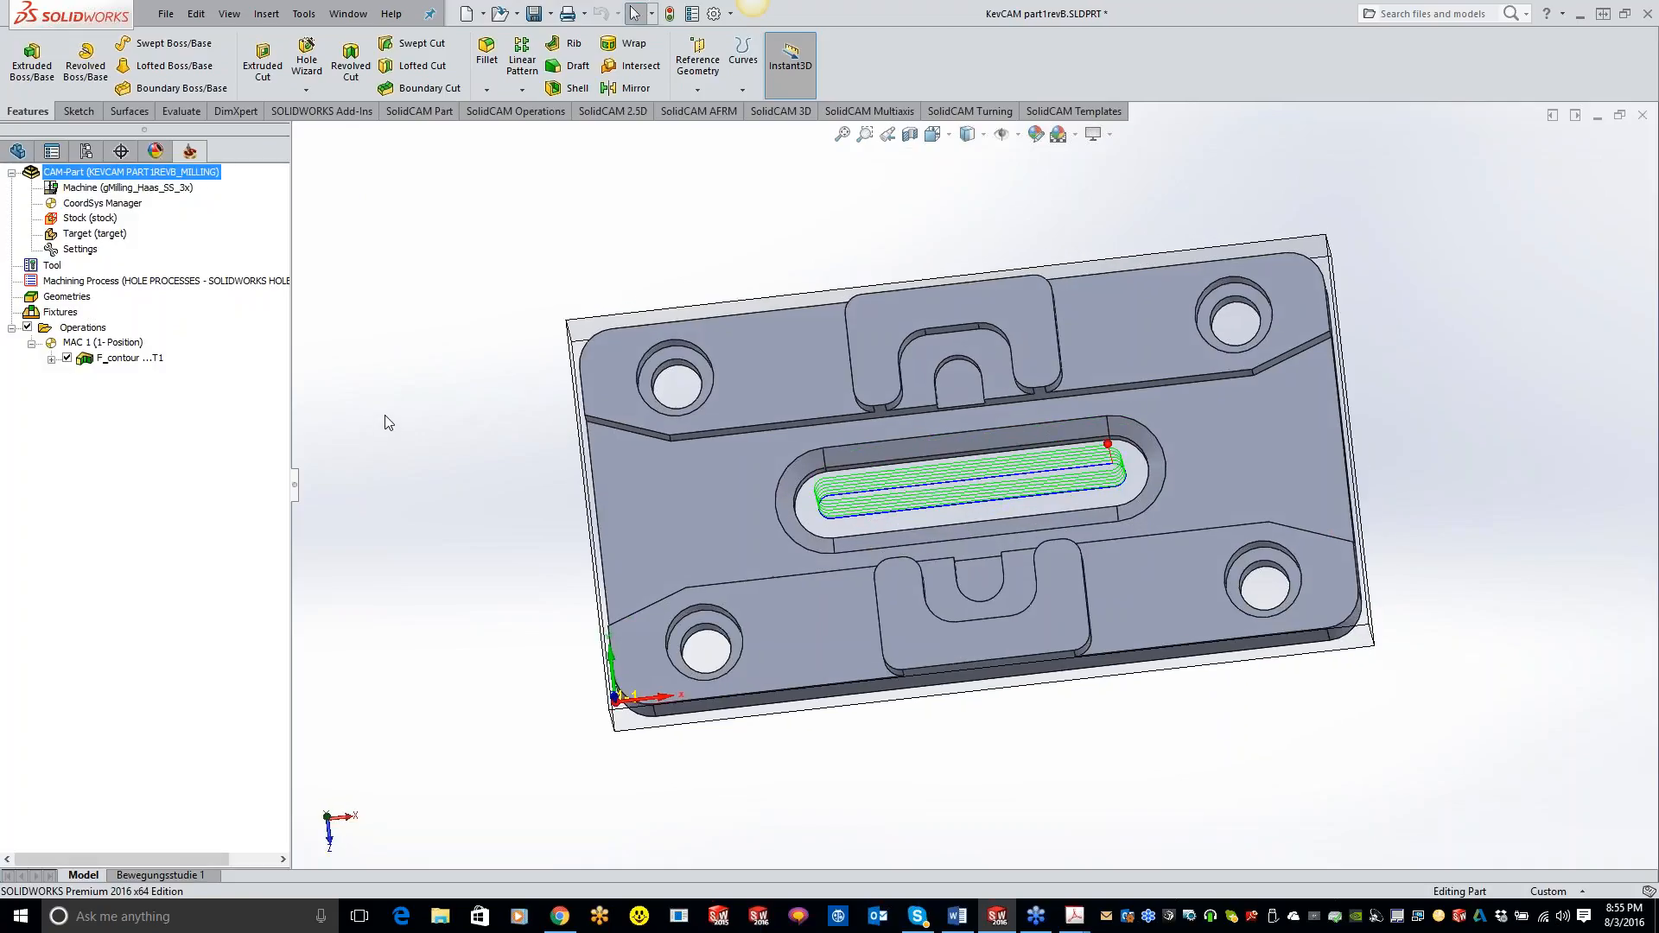
middle_drag(427, 505, 444, 275)
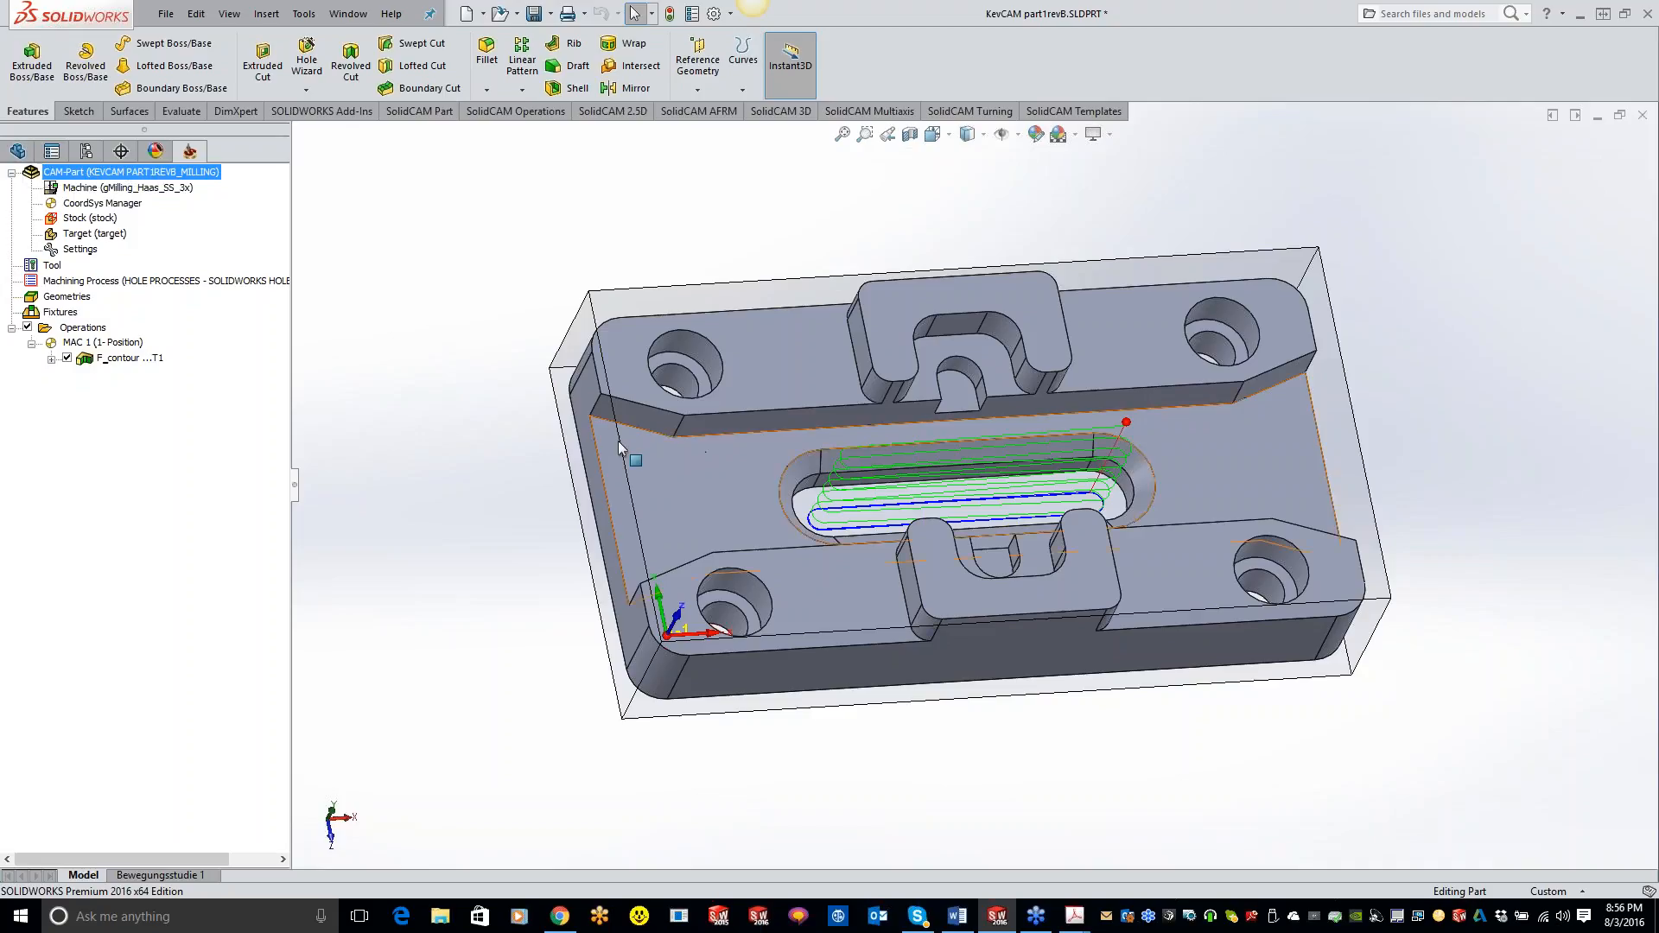
Edit the sketch of Cut Extrude 3, set the slot length to 5 inches, rebuild and let the CAM-Part synchronize.
click(18, 153)
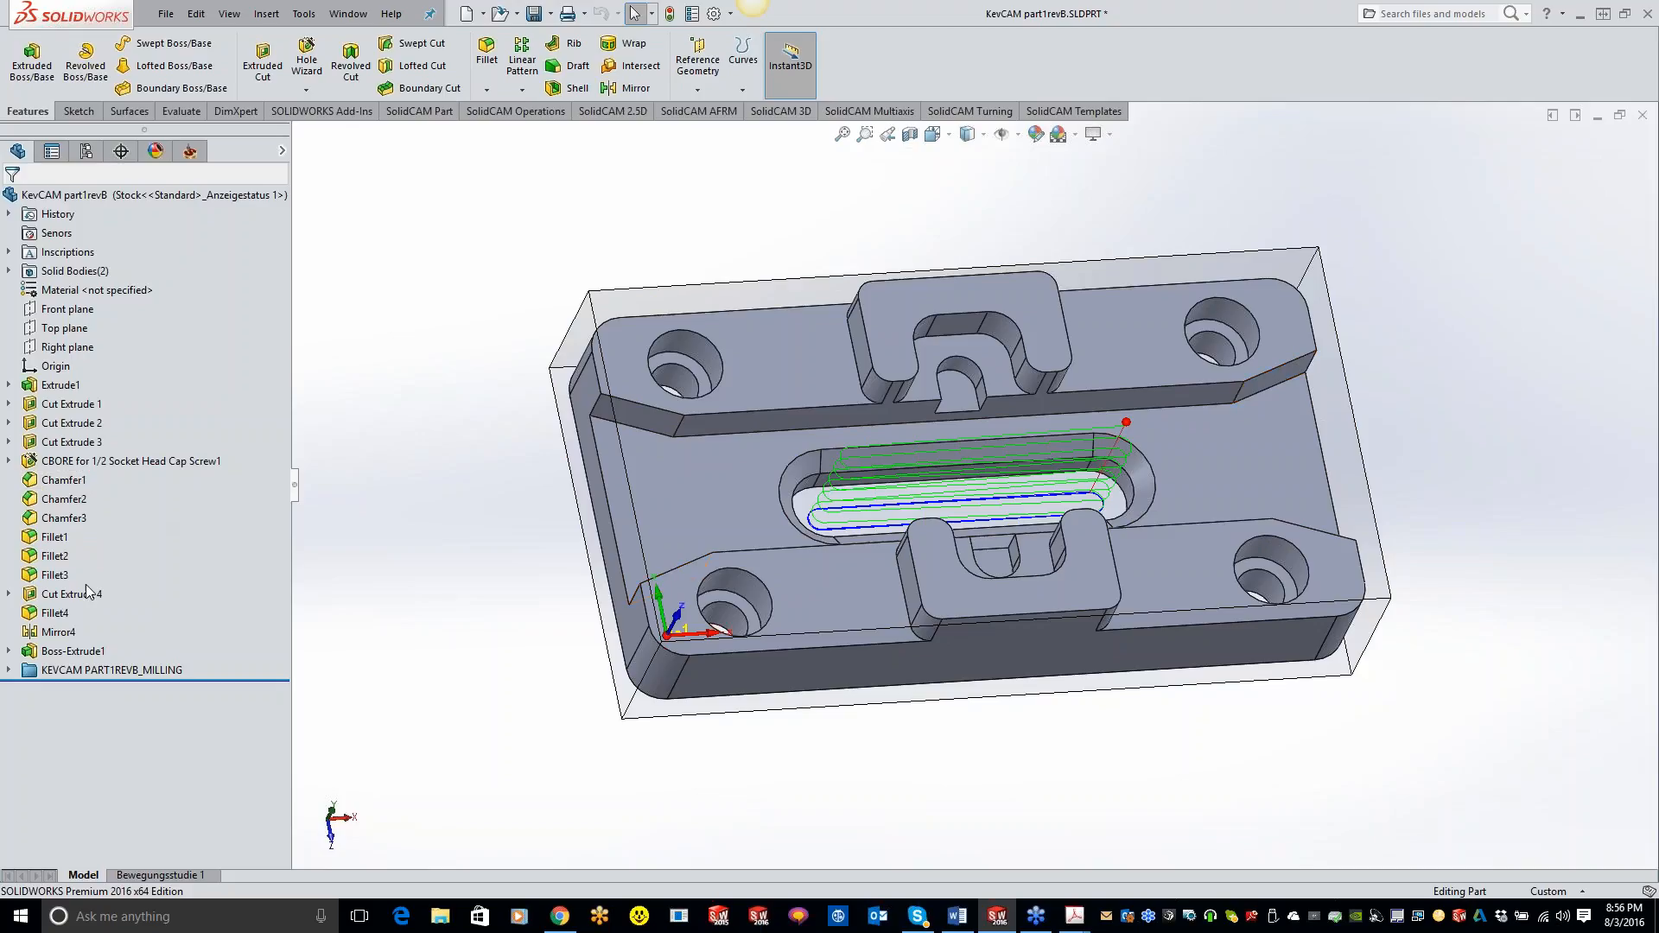
right_click(49, 446)
click(82, 398)
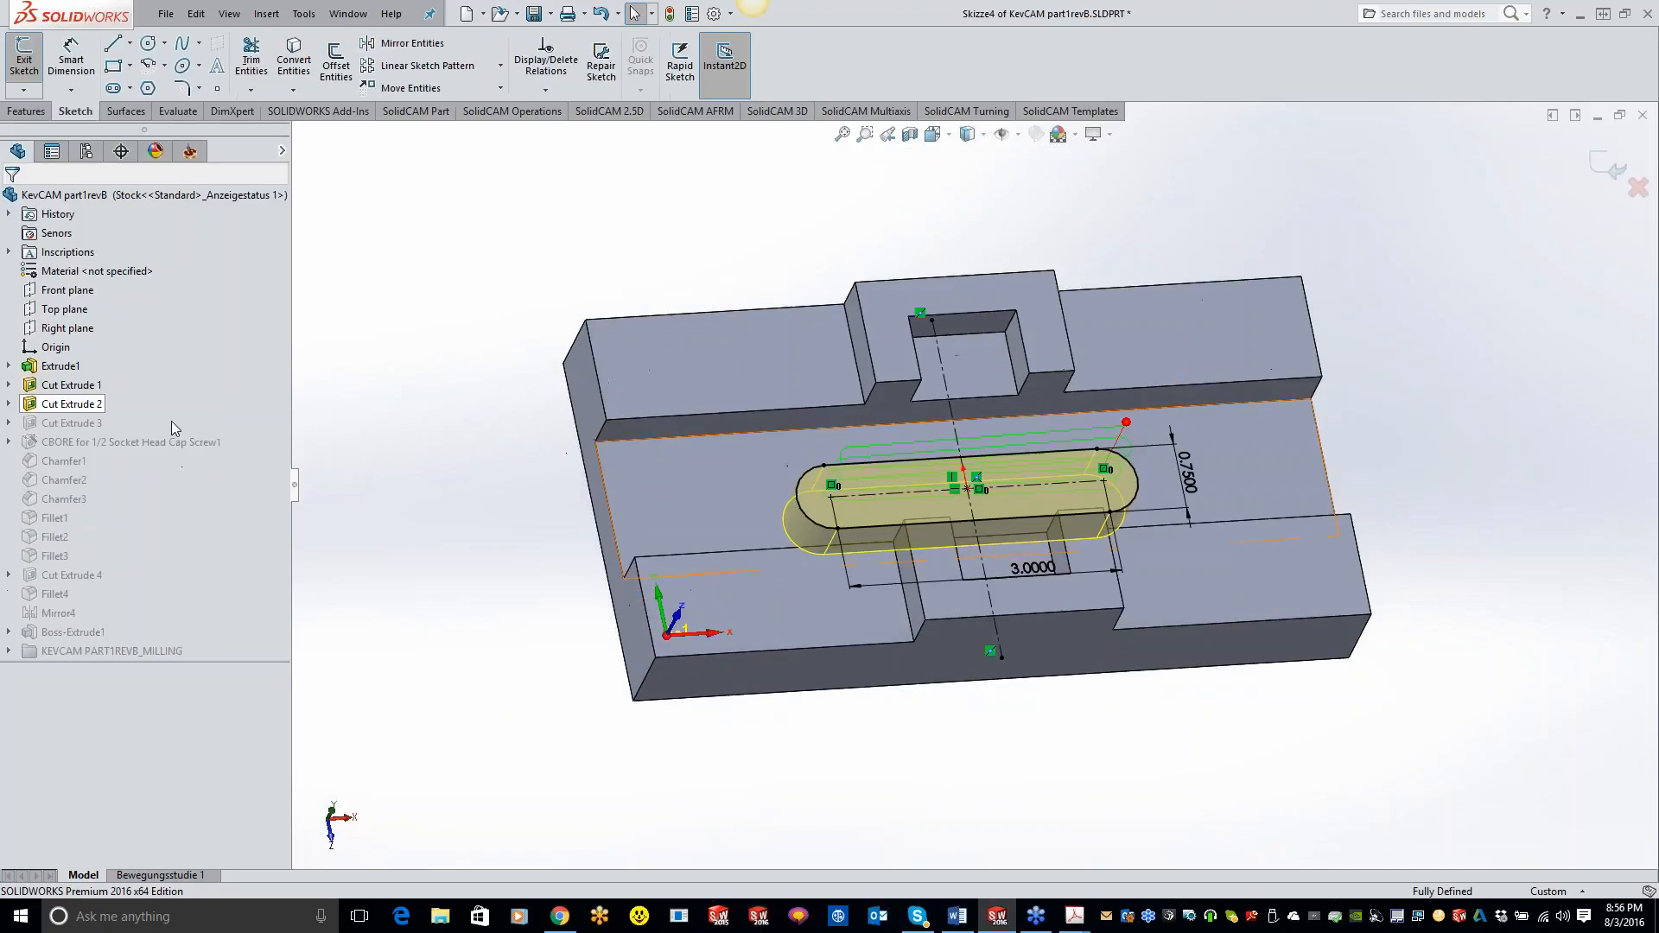
double_click(1032, 568)
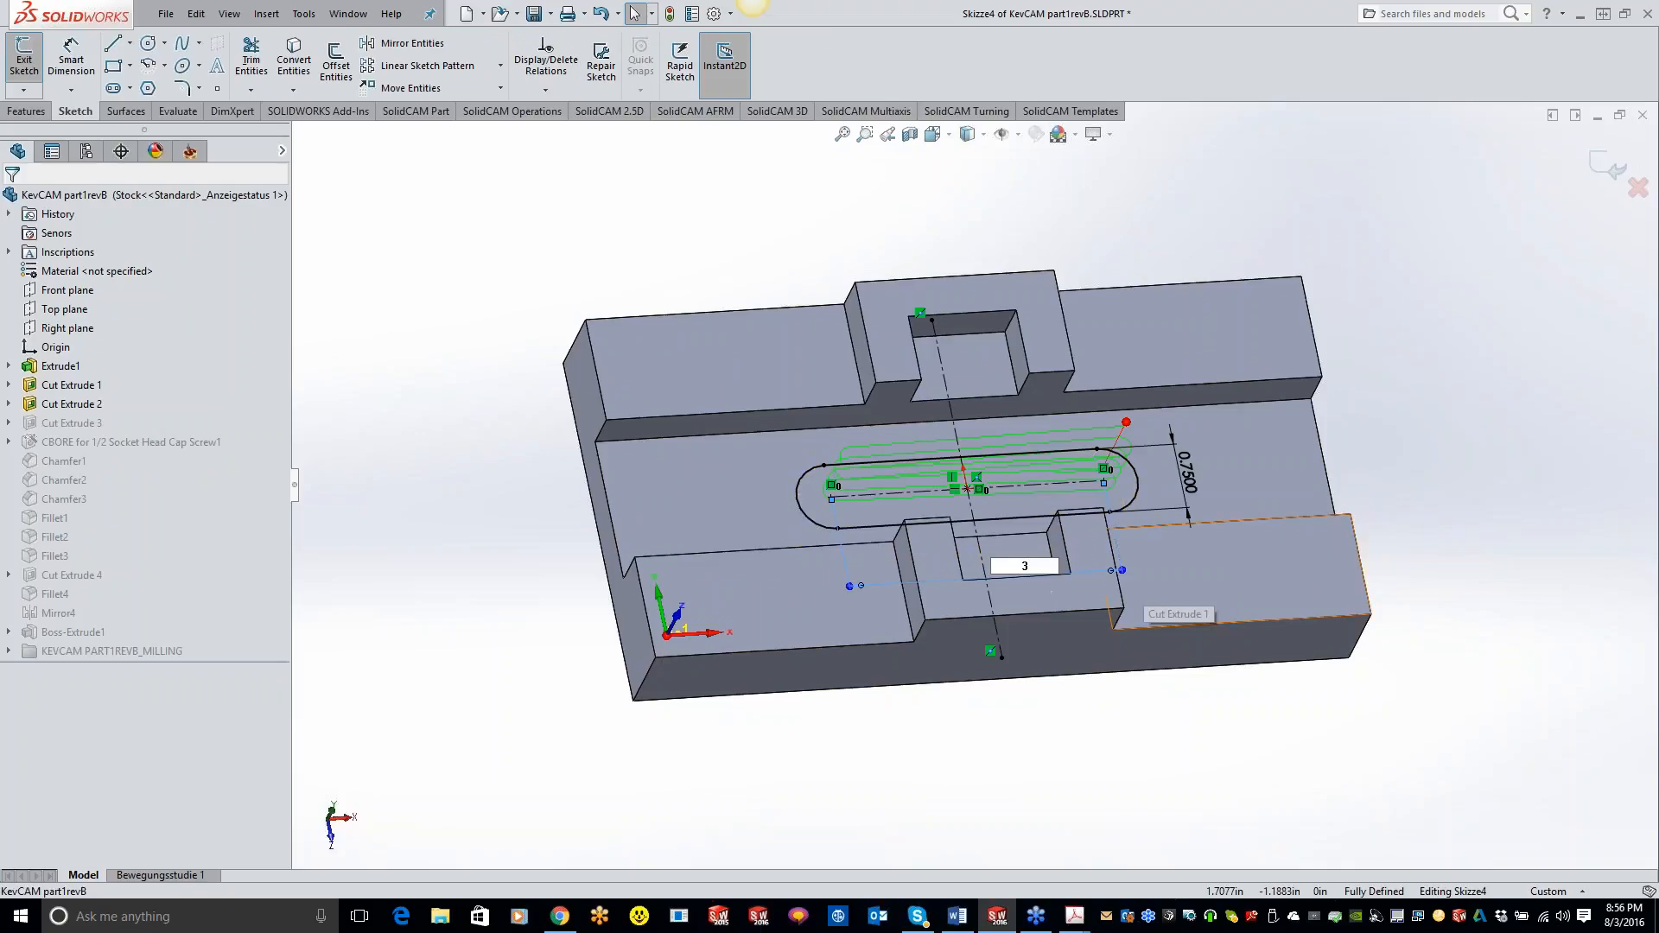
text(5)
key(Return)
key(ctrl+b)
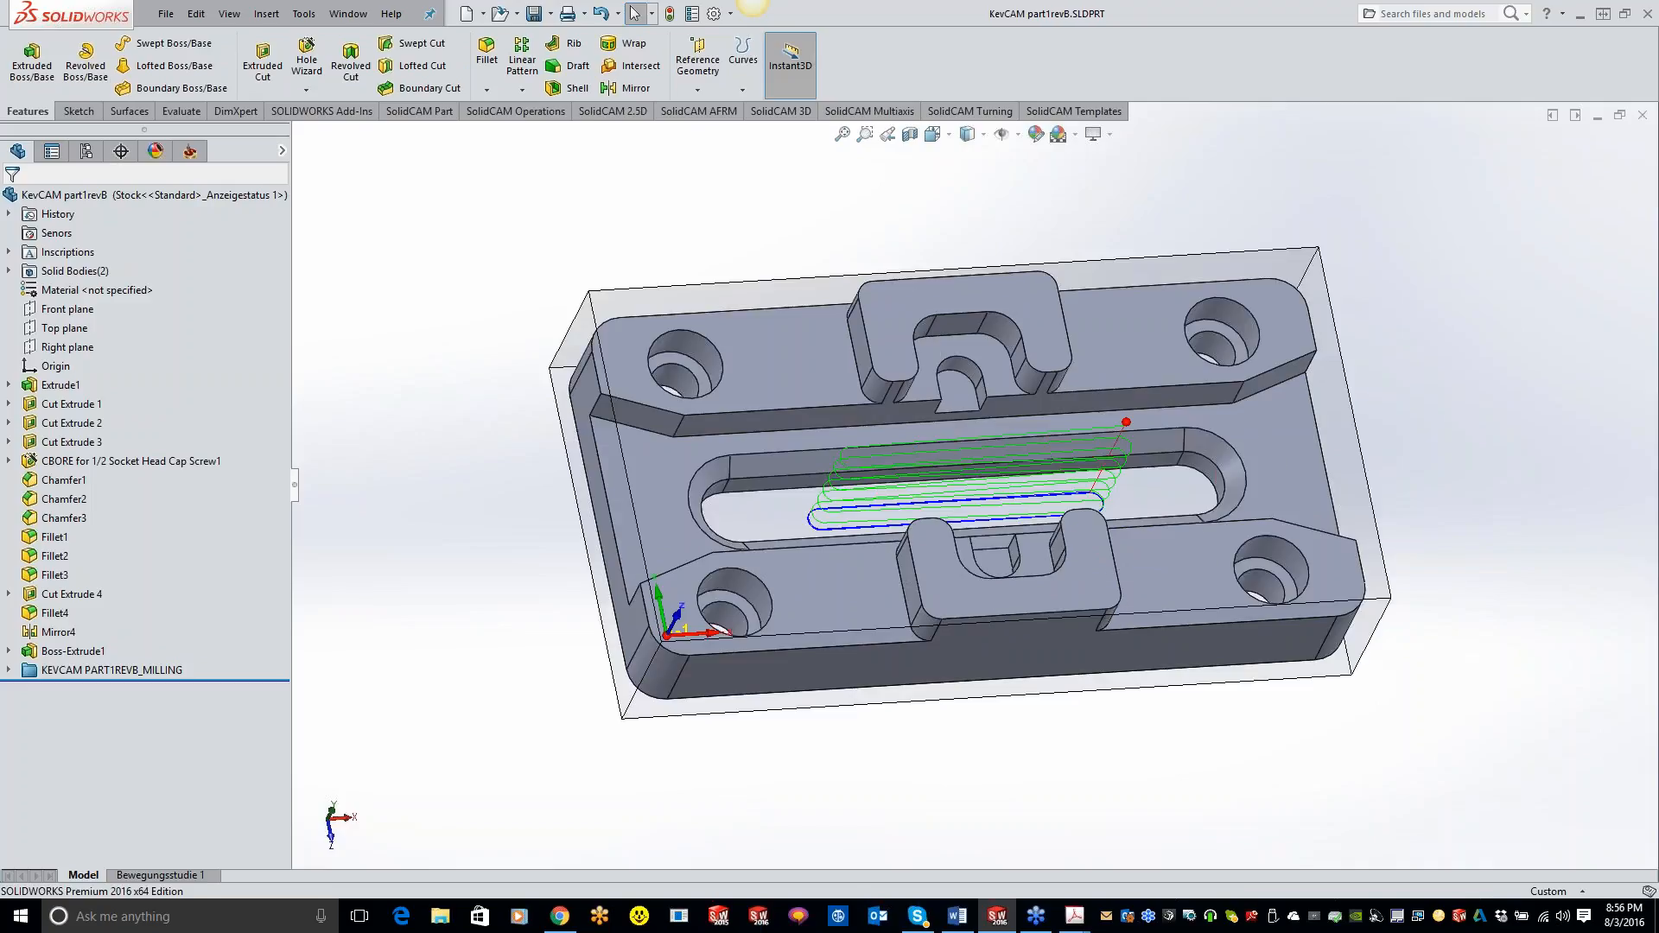
click(190, 150)
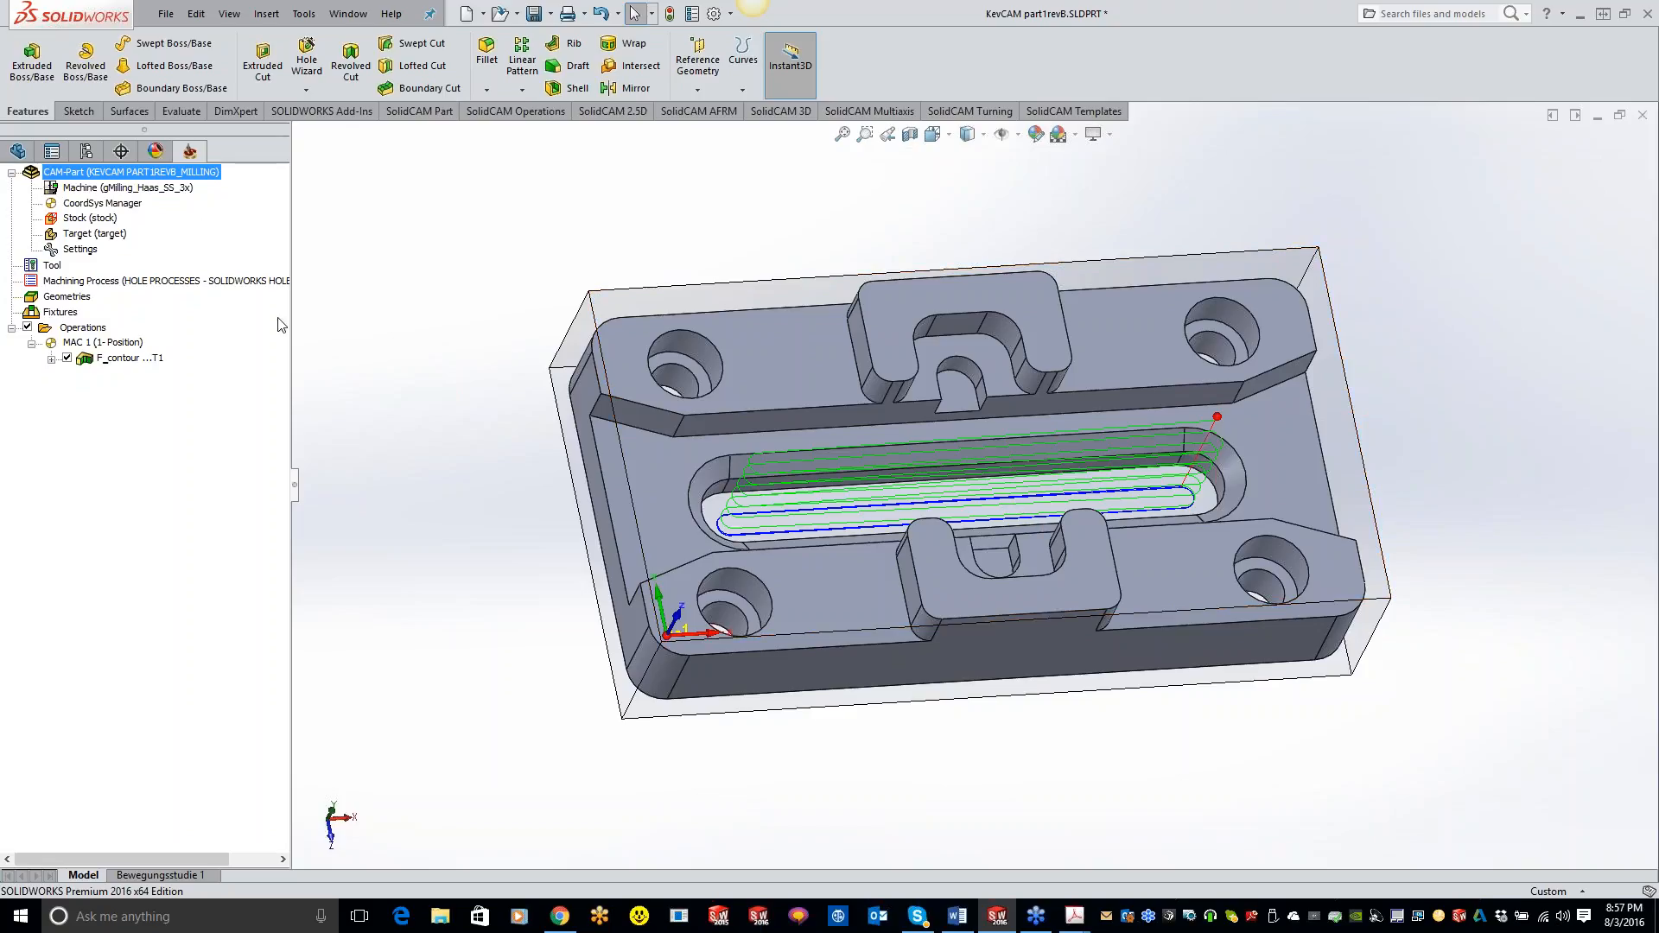
right_click(183, 171)
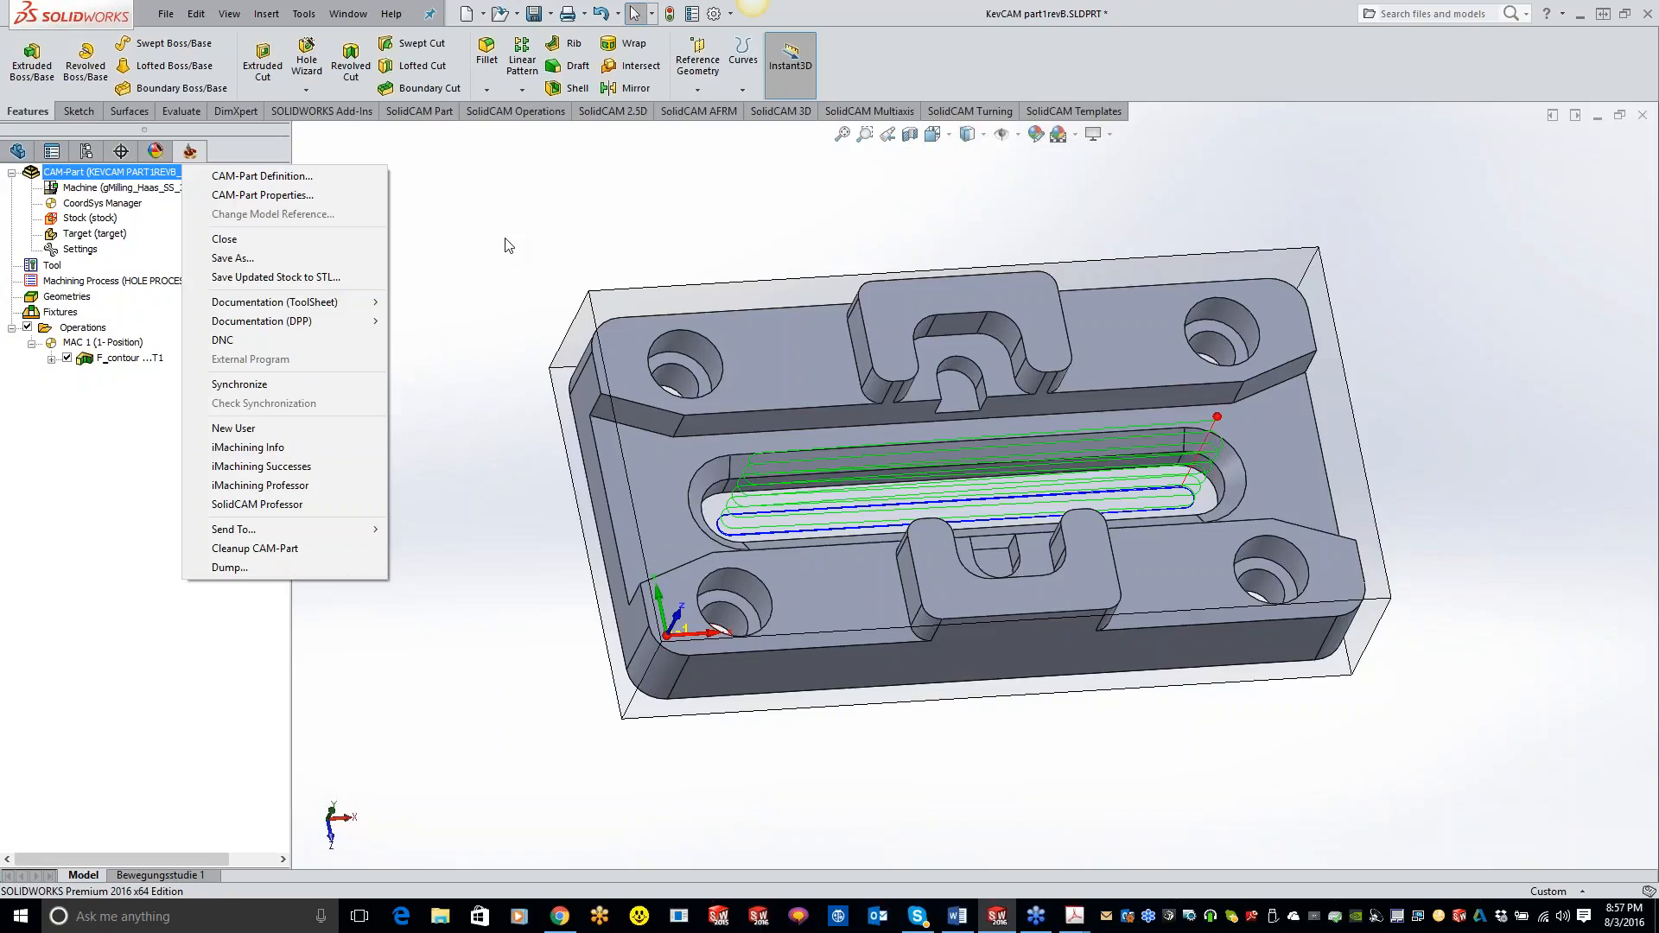
click(536, 230)
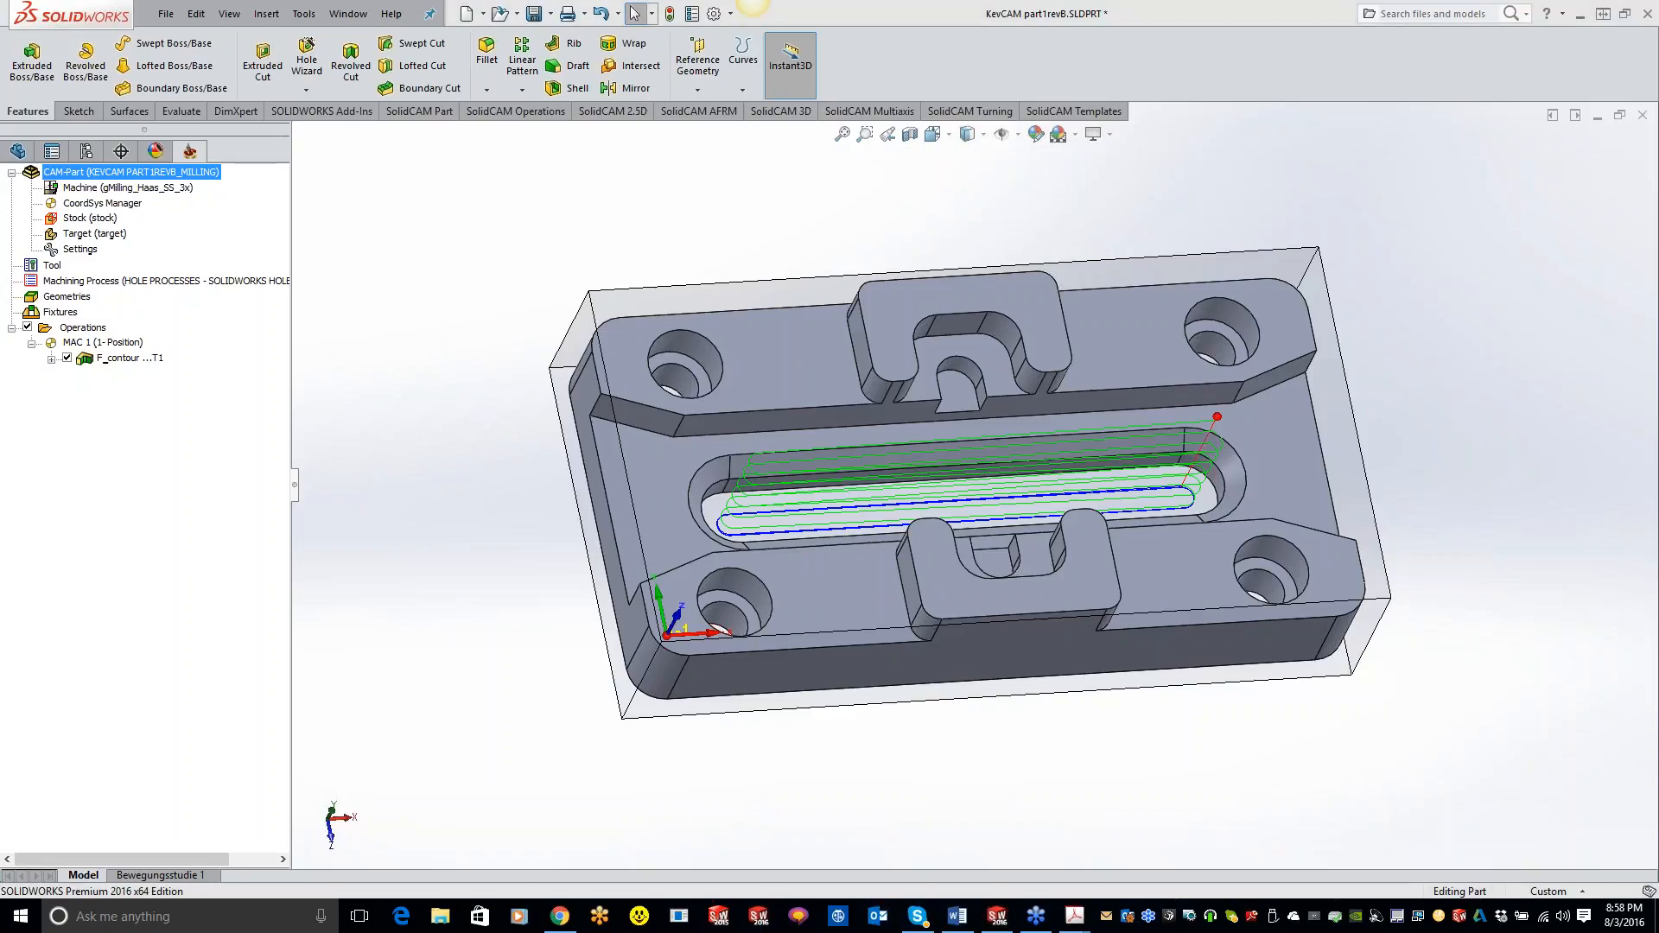
Switch to Adobe Acrobat to show the SolidCAM Tell-A-Friend flyer and return to the SOLIDWORKS part.
key(alt+Tab)
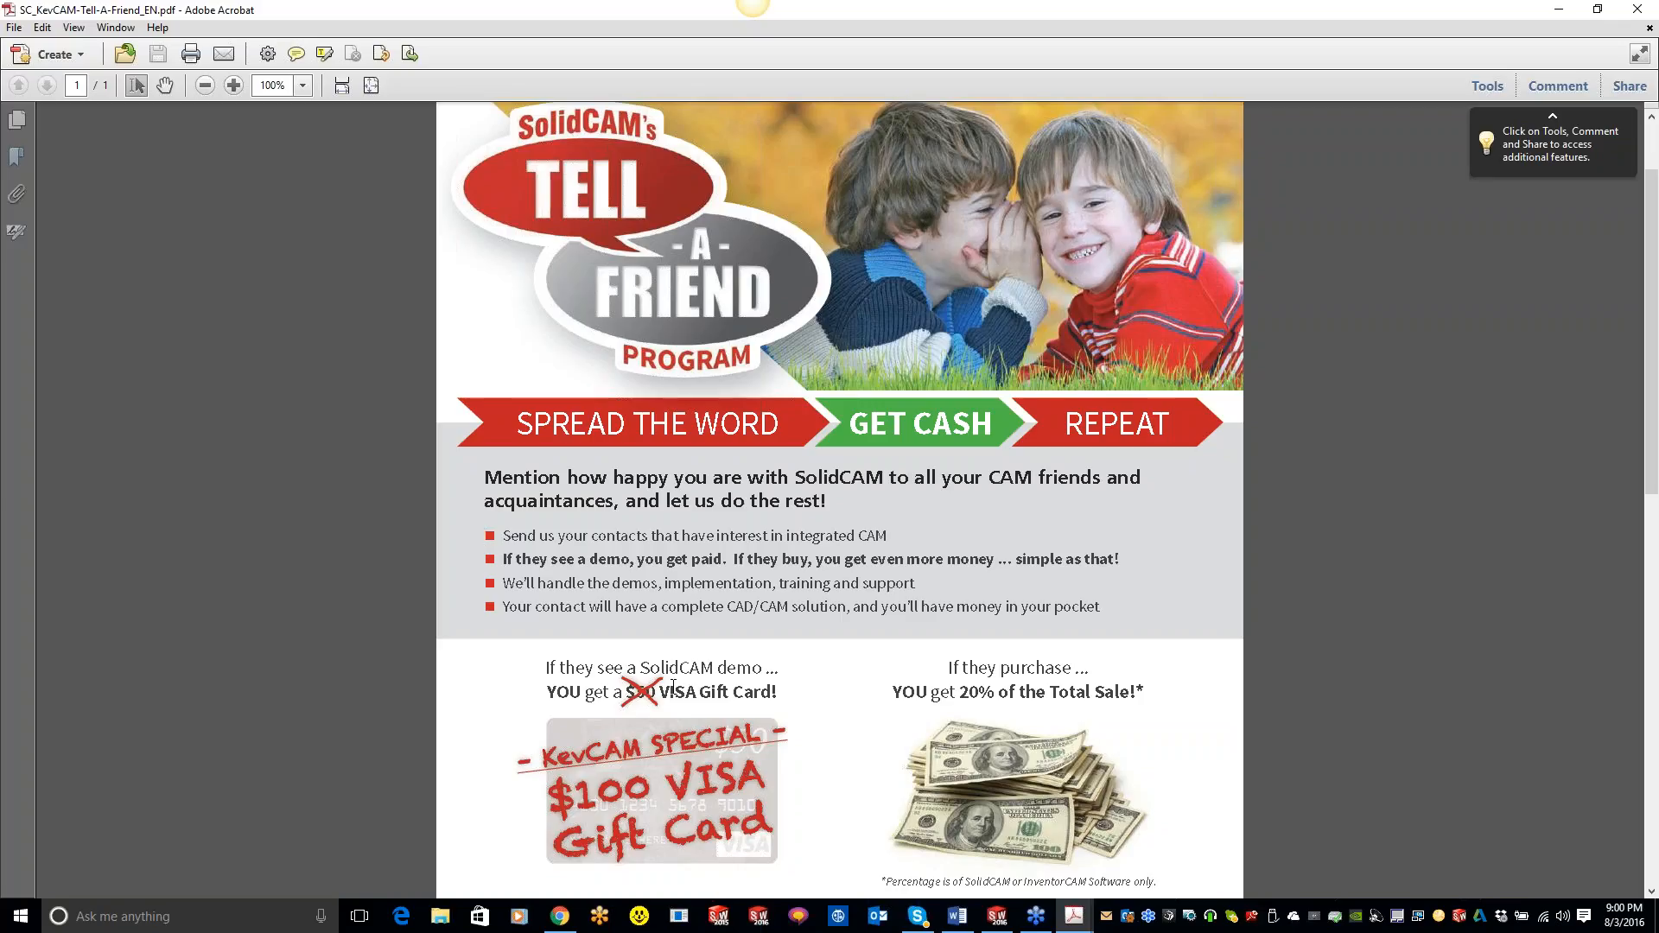
click(1558, 11)
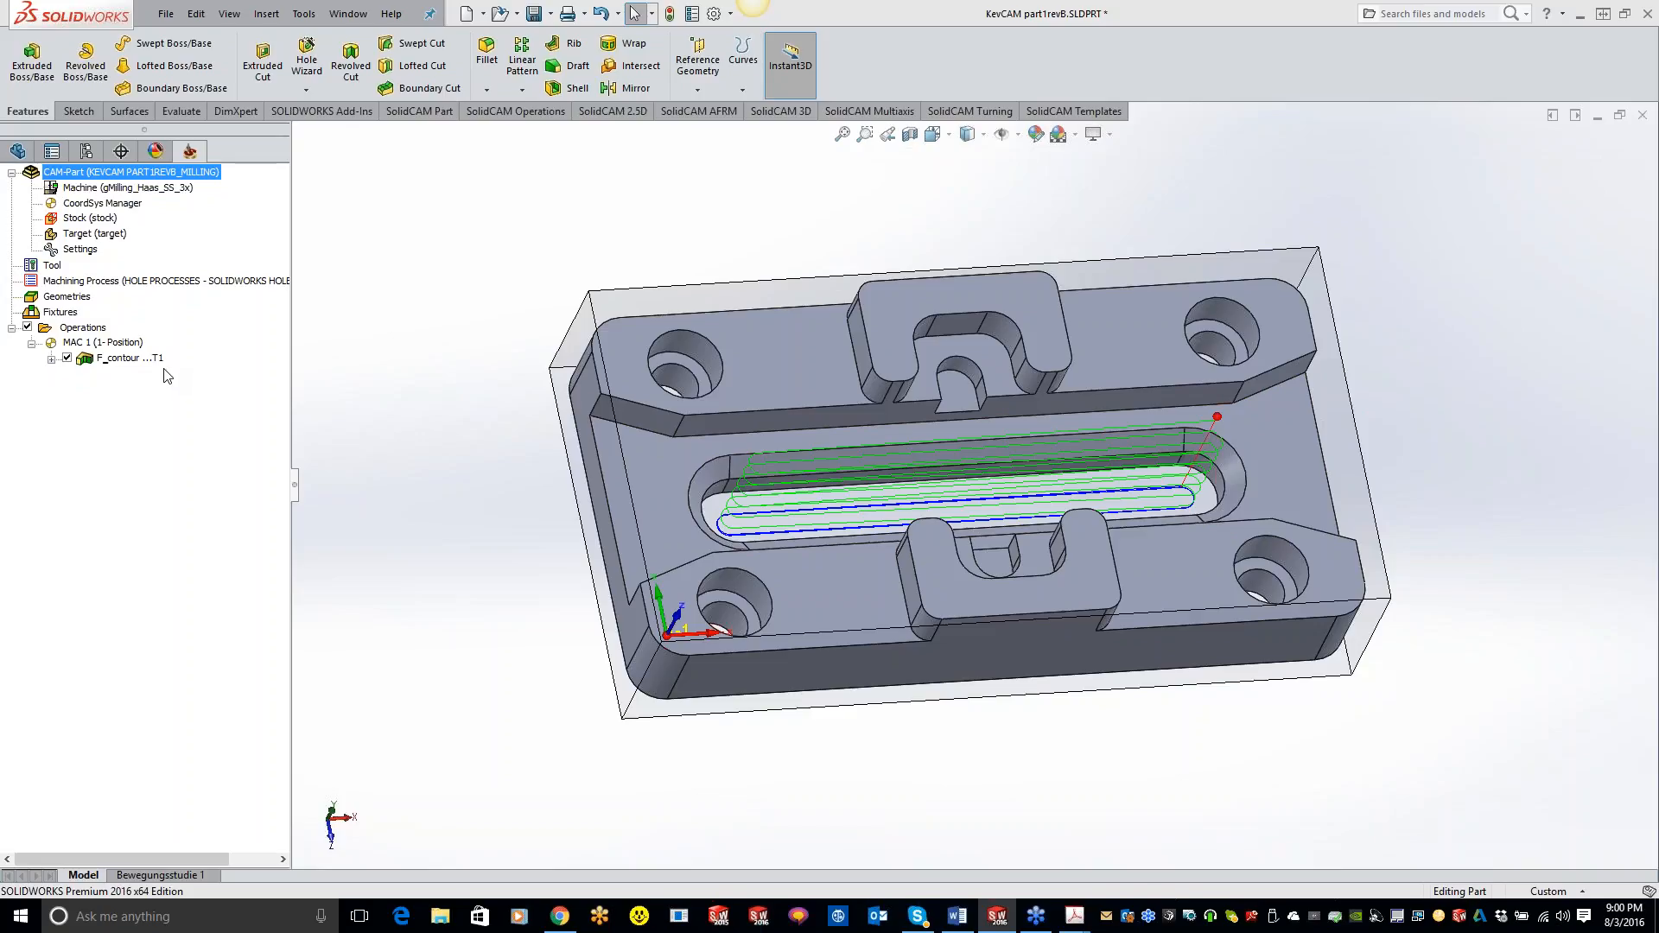
Show the contour geometry used by the F_contour operation around the slot and close the display.
right_click(102, 361)
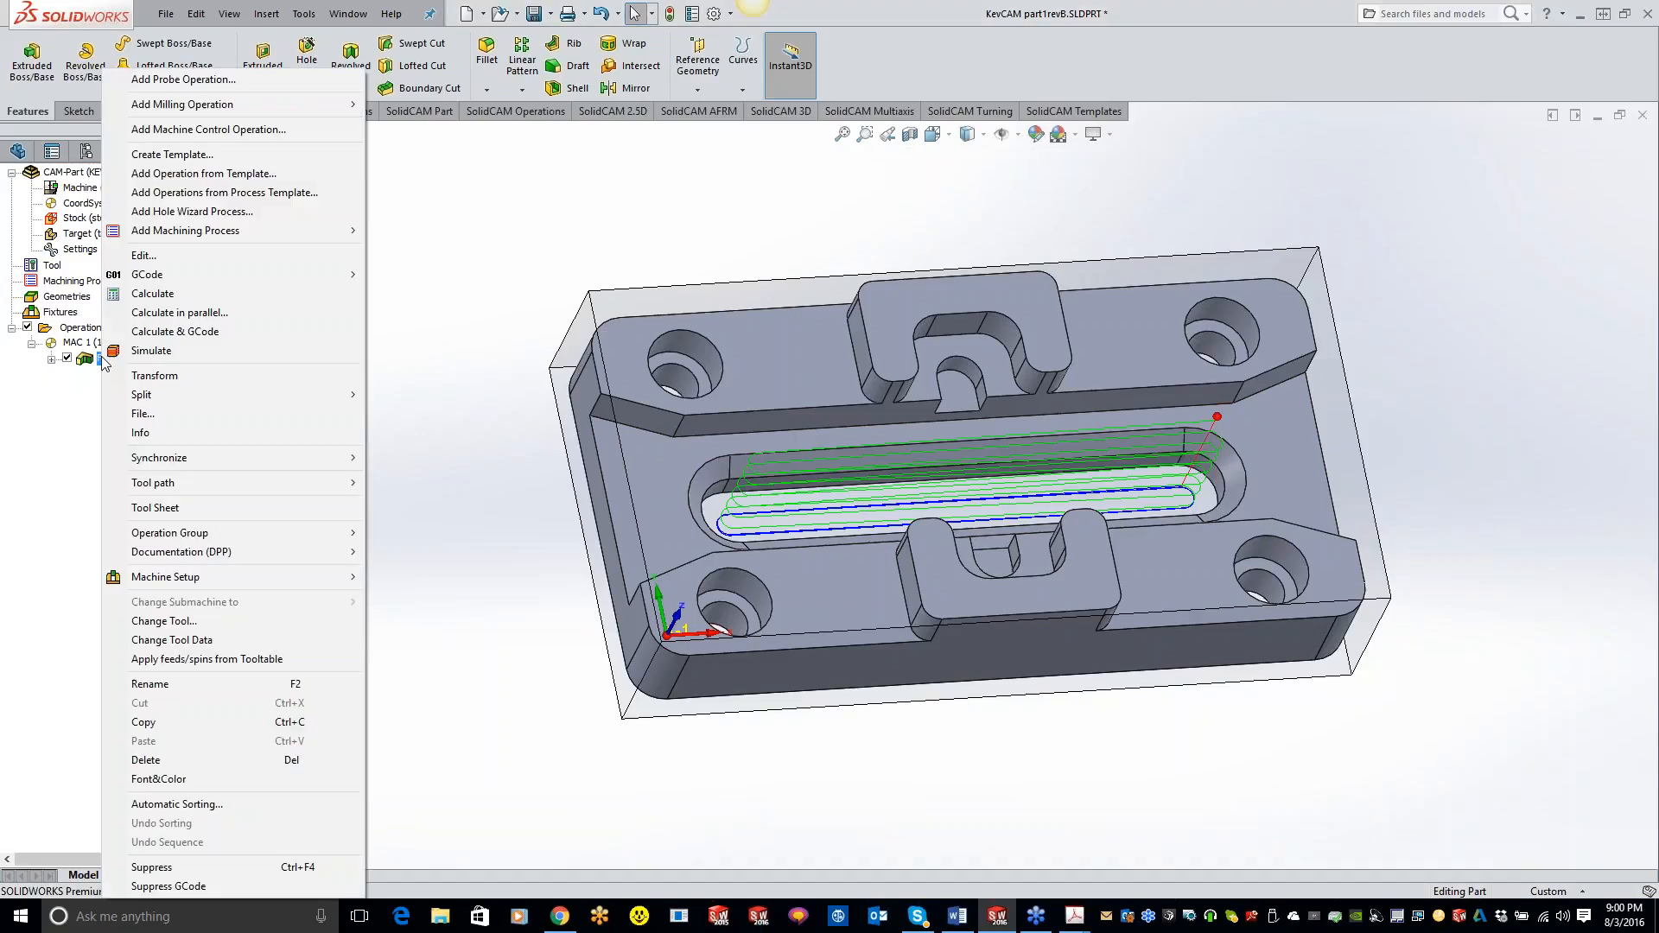
click(51, 358)
right_click(106, 413)
click(125, 418)
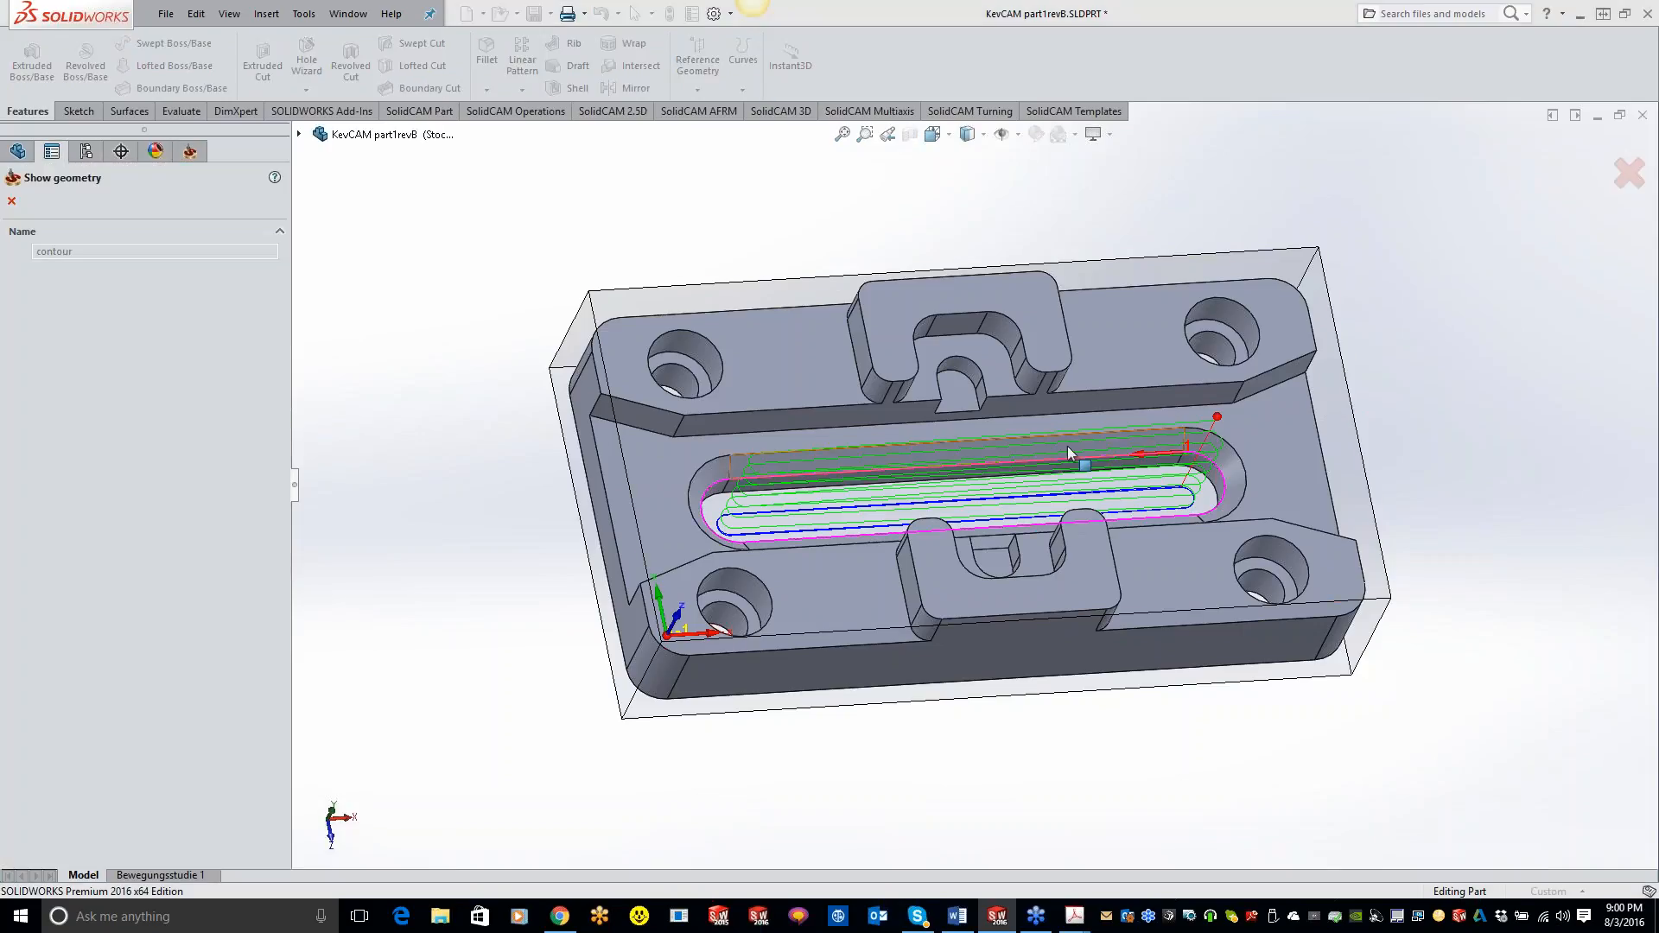
click(11, 201)
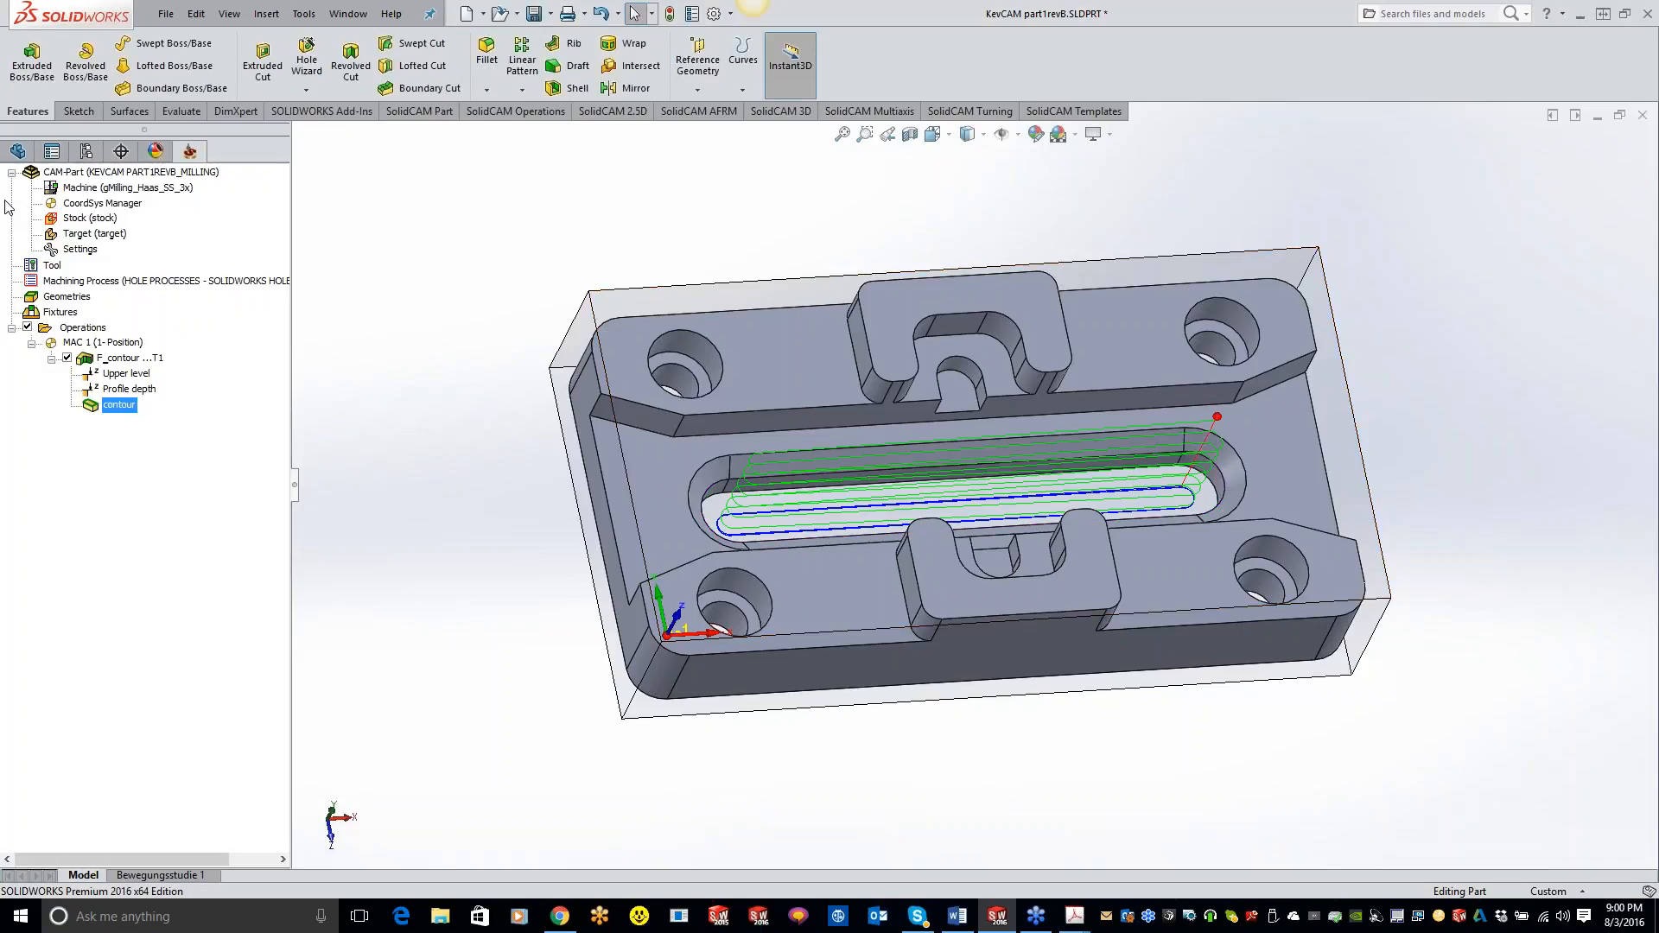
Set the slot length dimension of Cut Extrude 3 to 3 inches and save the part.
click(15, 152)
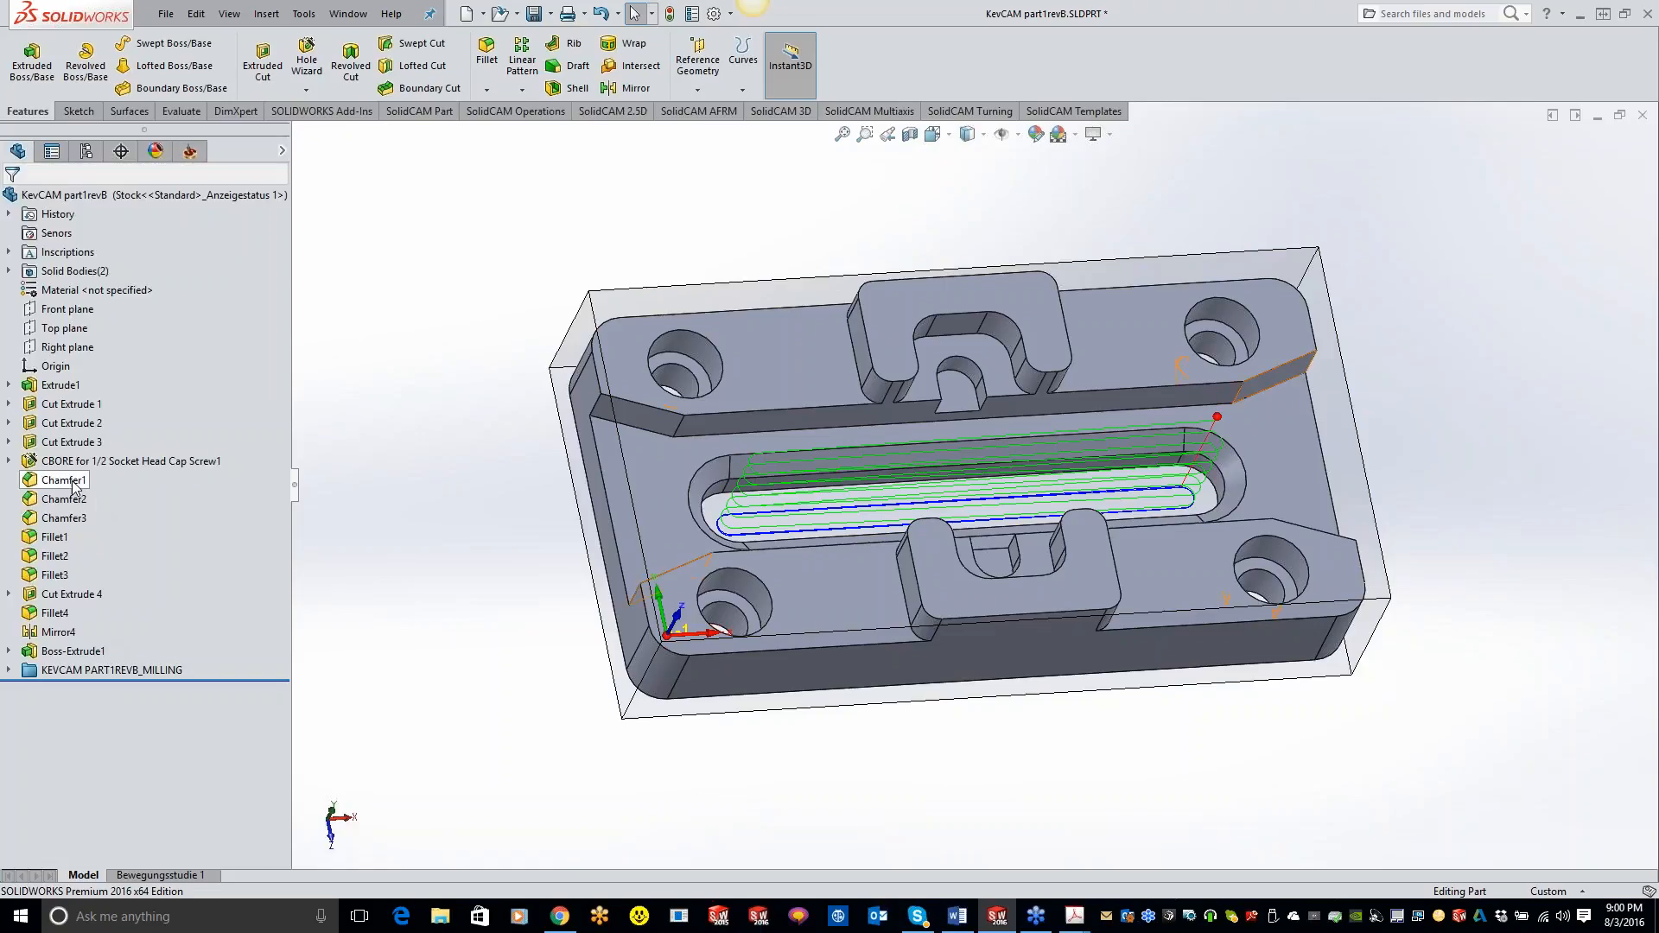
click(66, 443)
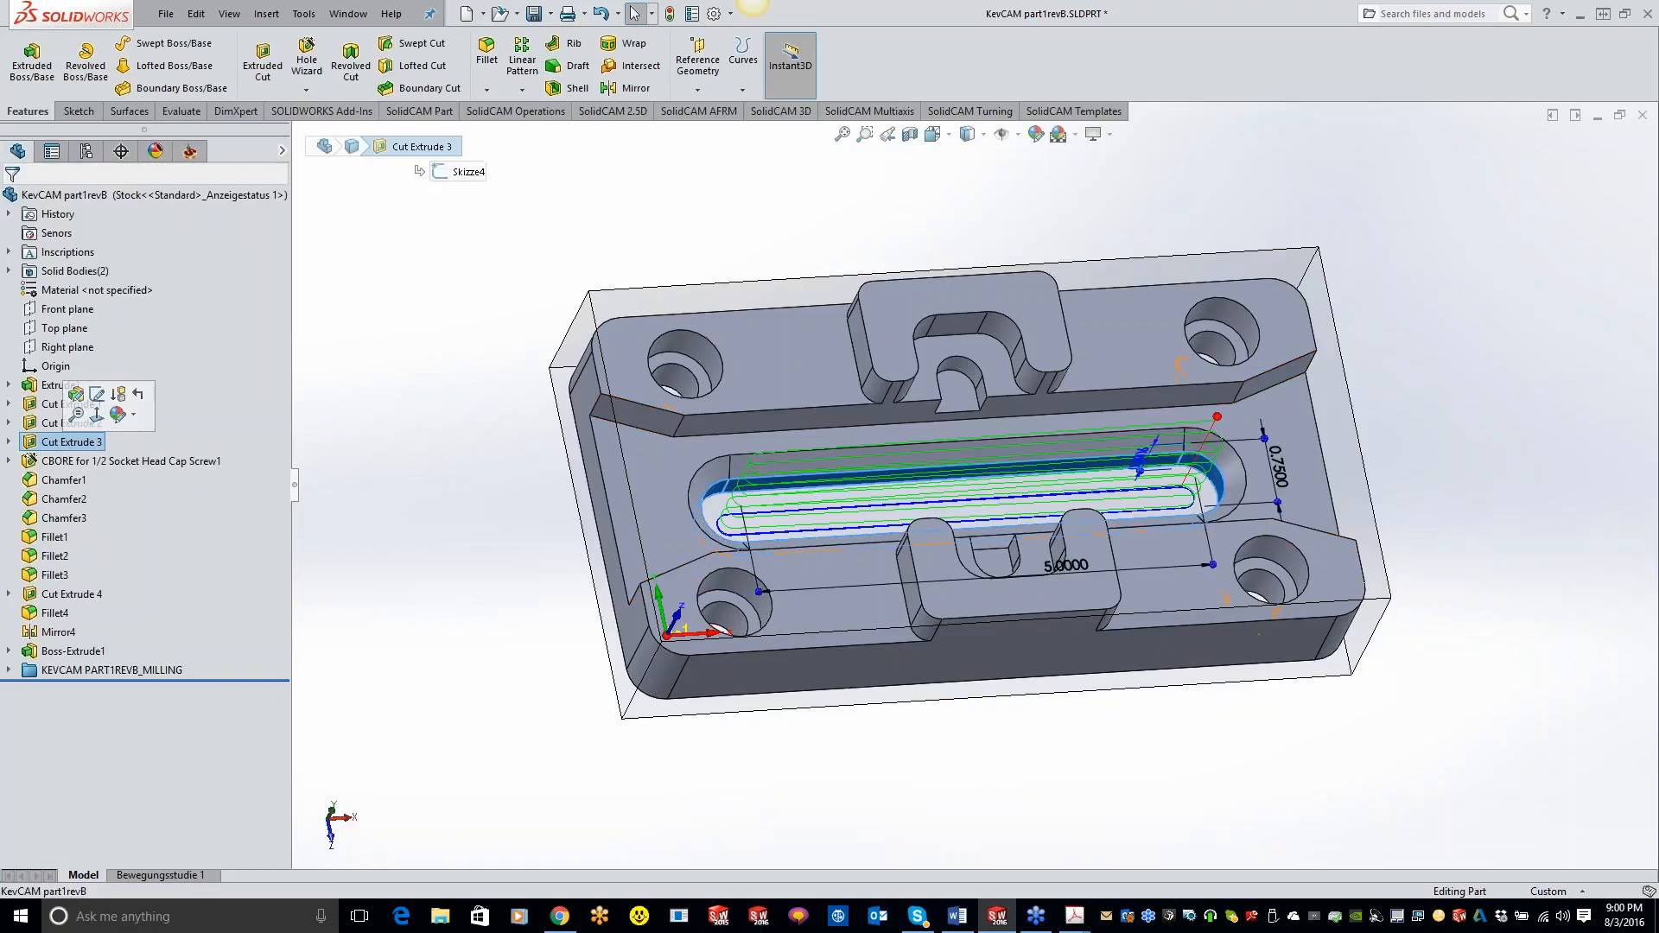
click(1061, 568)
text(3)
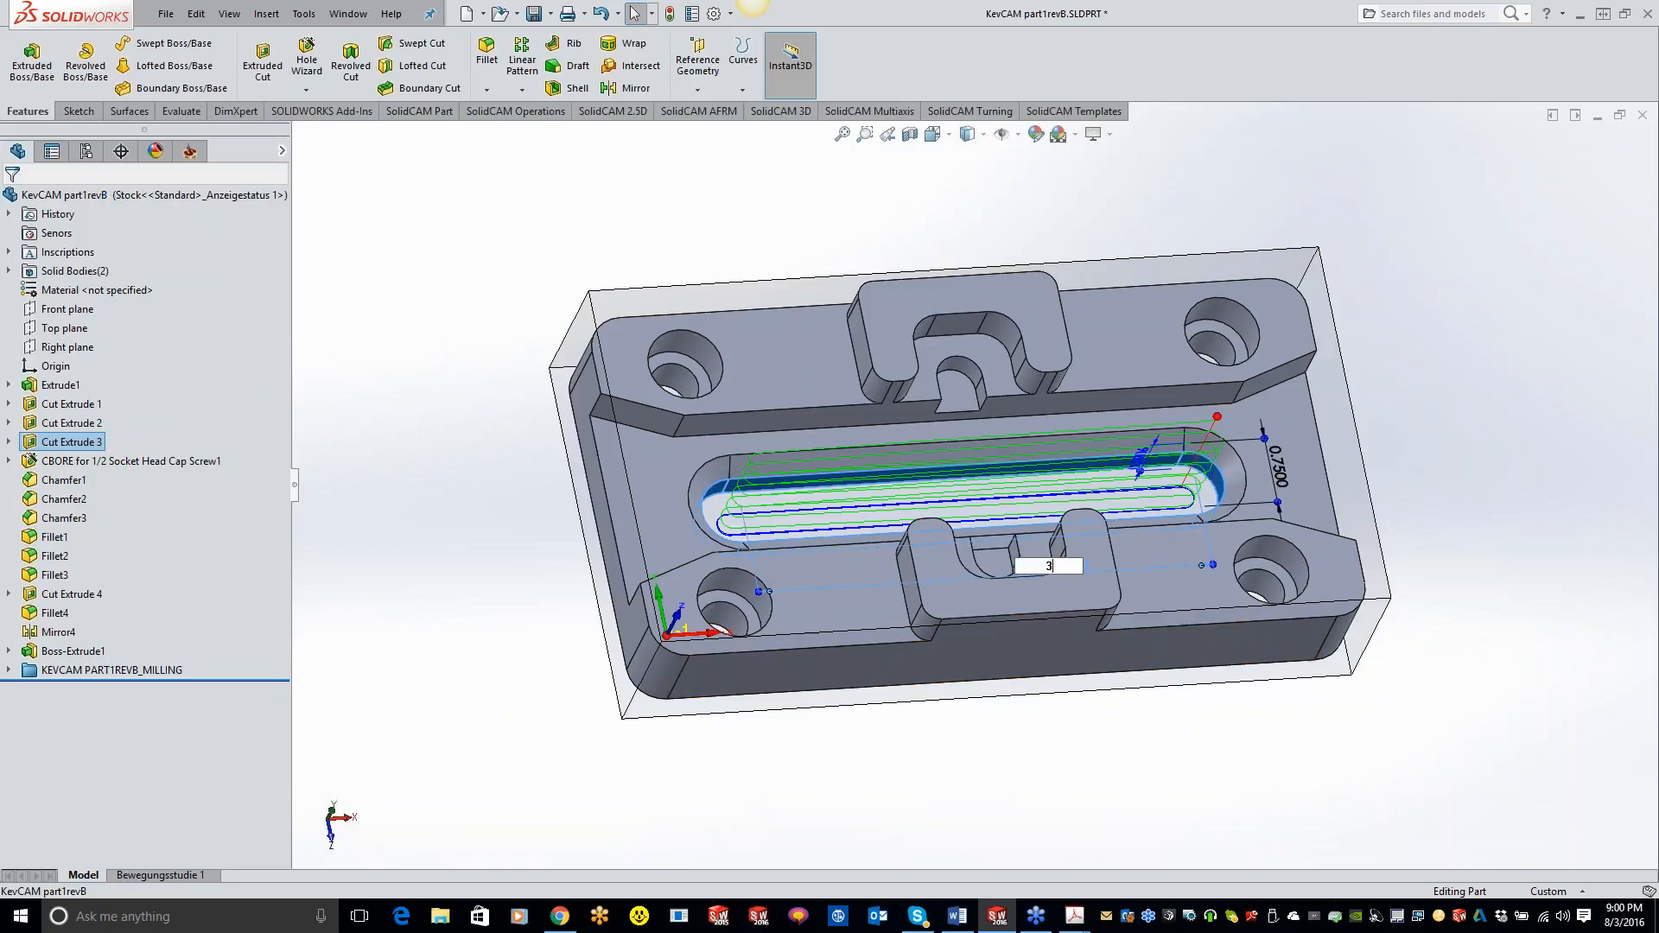
click(1233, 733)
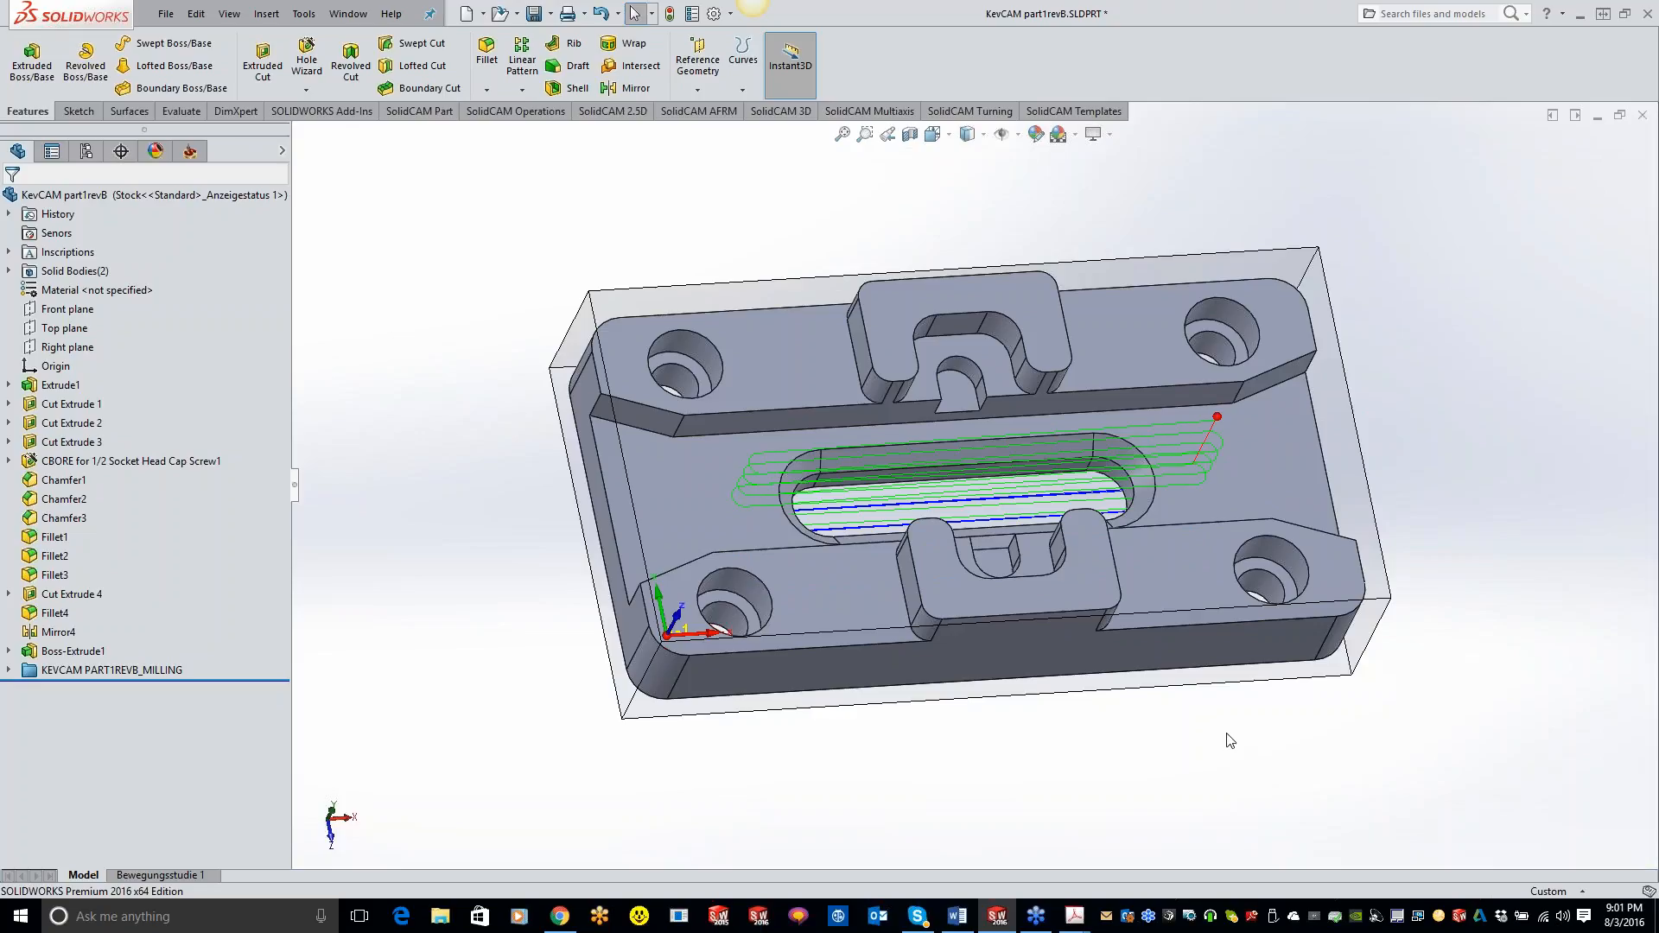
key(ctrl+s)
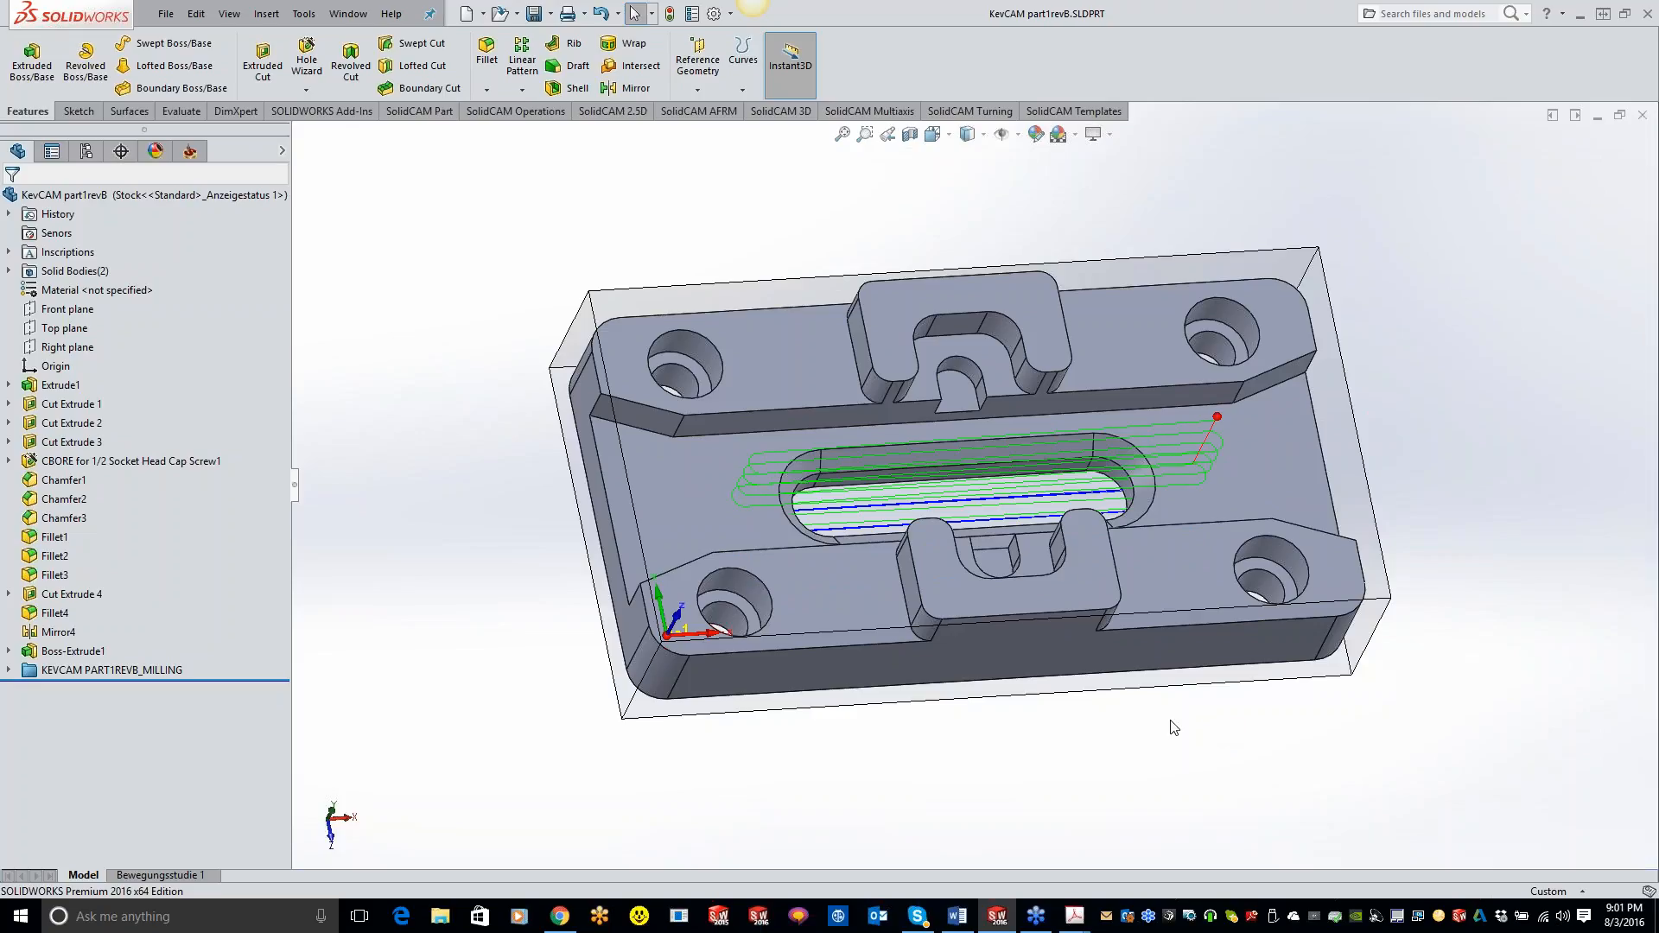
Let the CAM-Part synchronize with the shortened slot and show the F_contour operation's updated contour geometry.
click(191, 152)
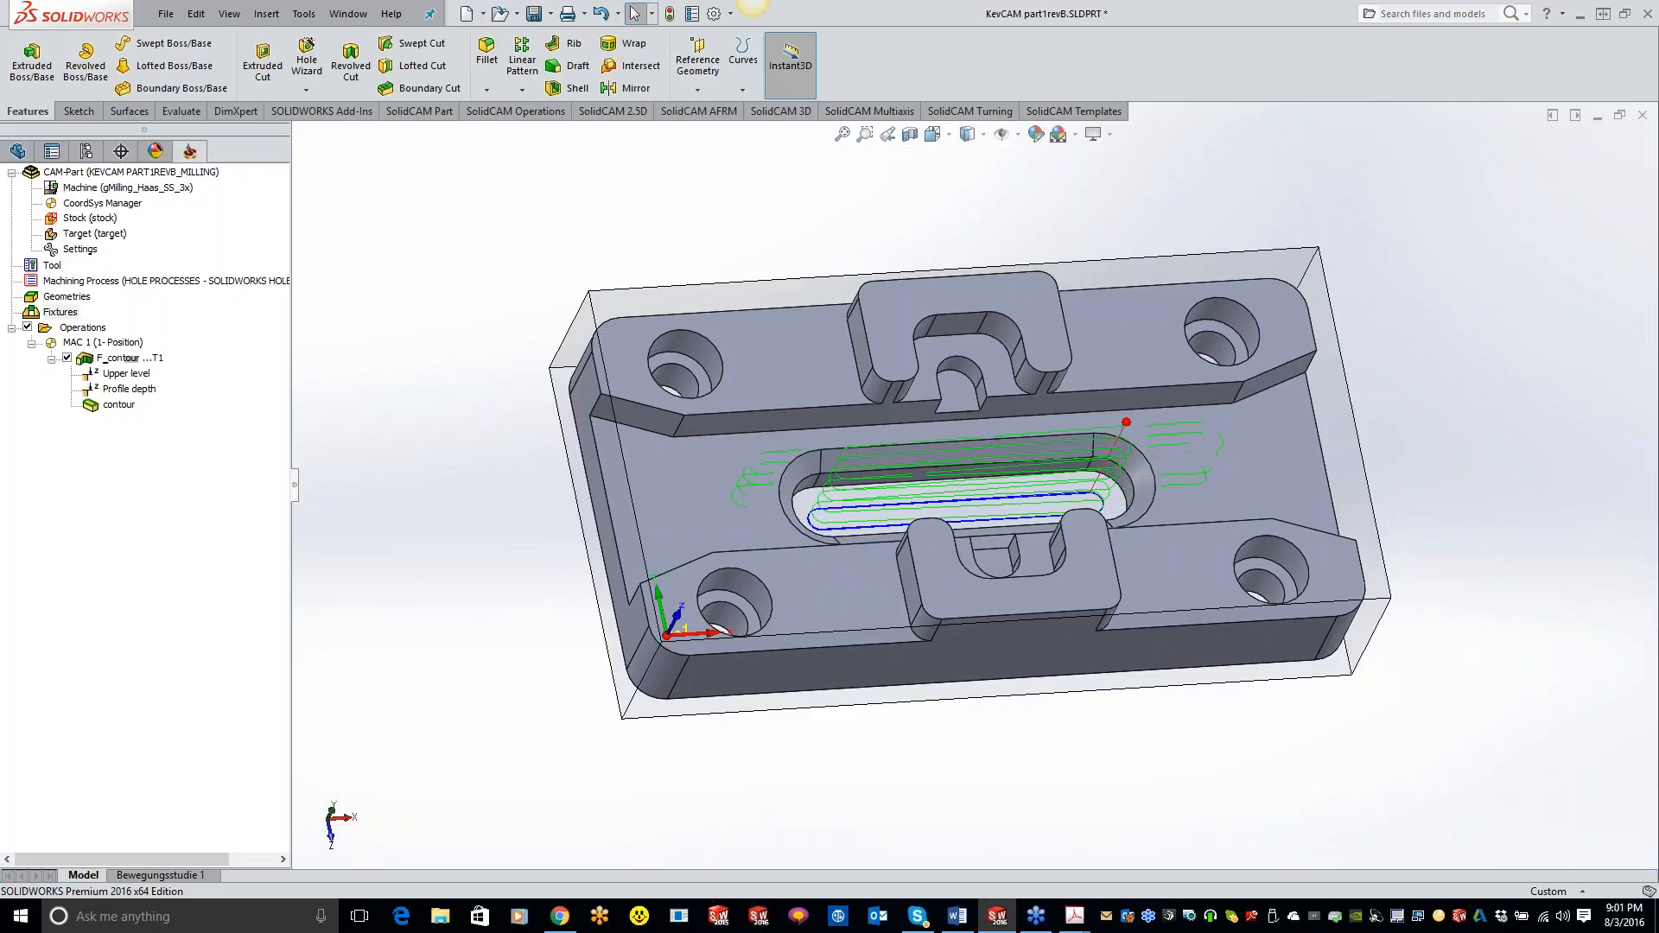
right_click(118, 405)
click(152, 415)
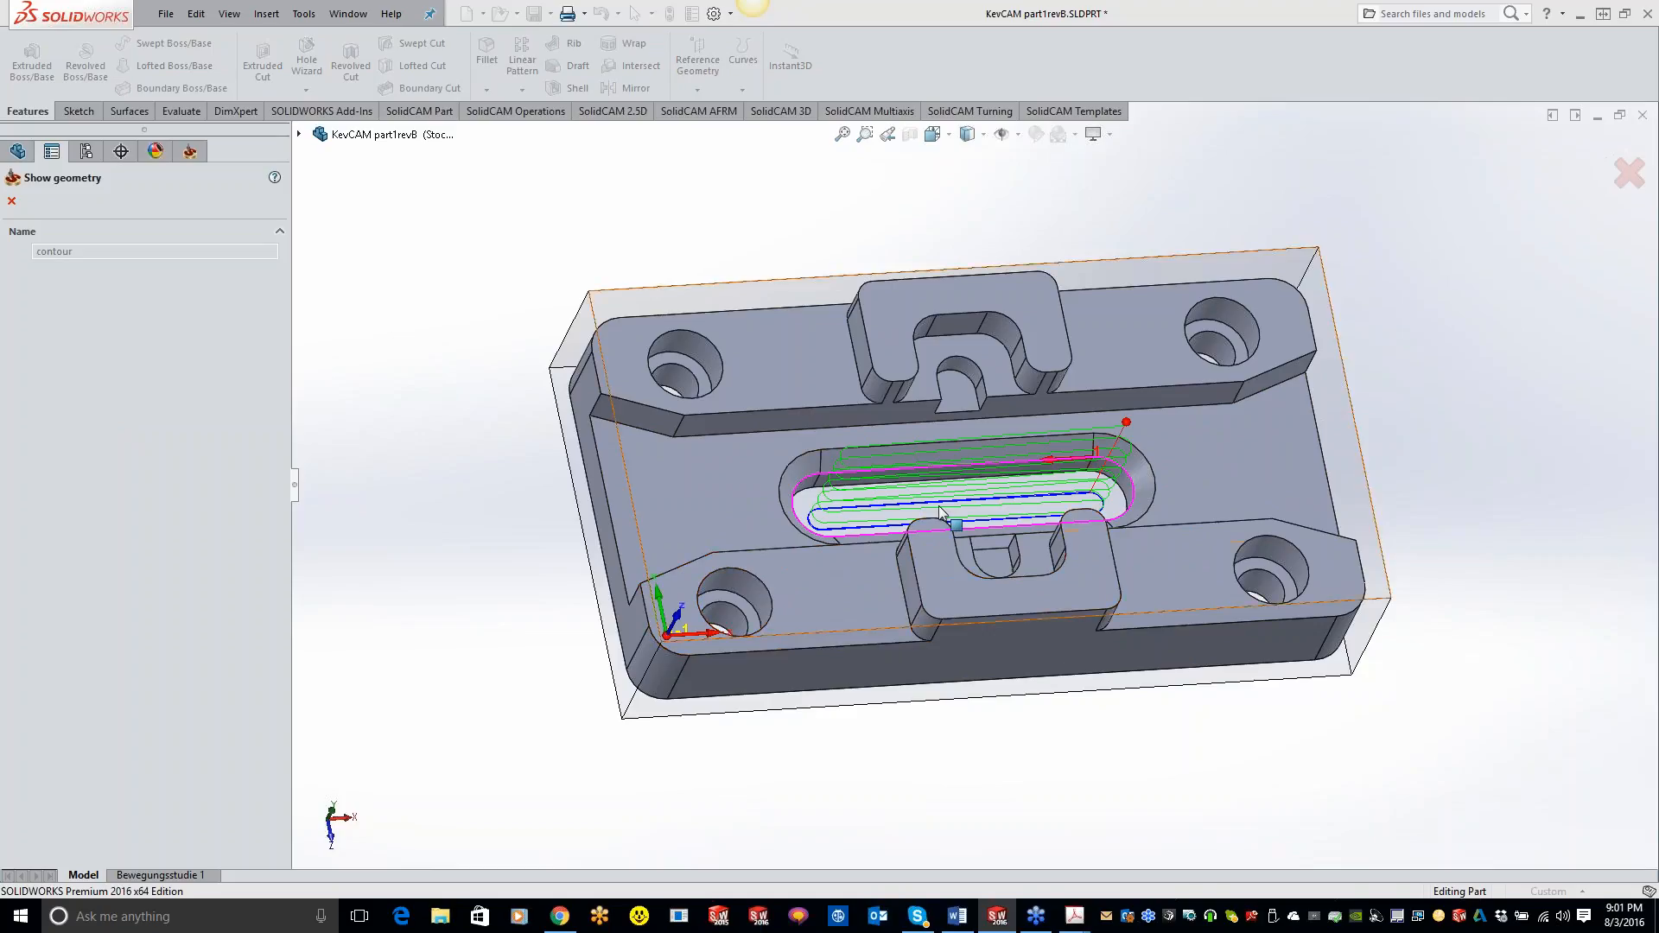
scroll(939, 507, up, 1)
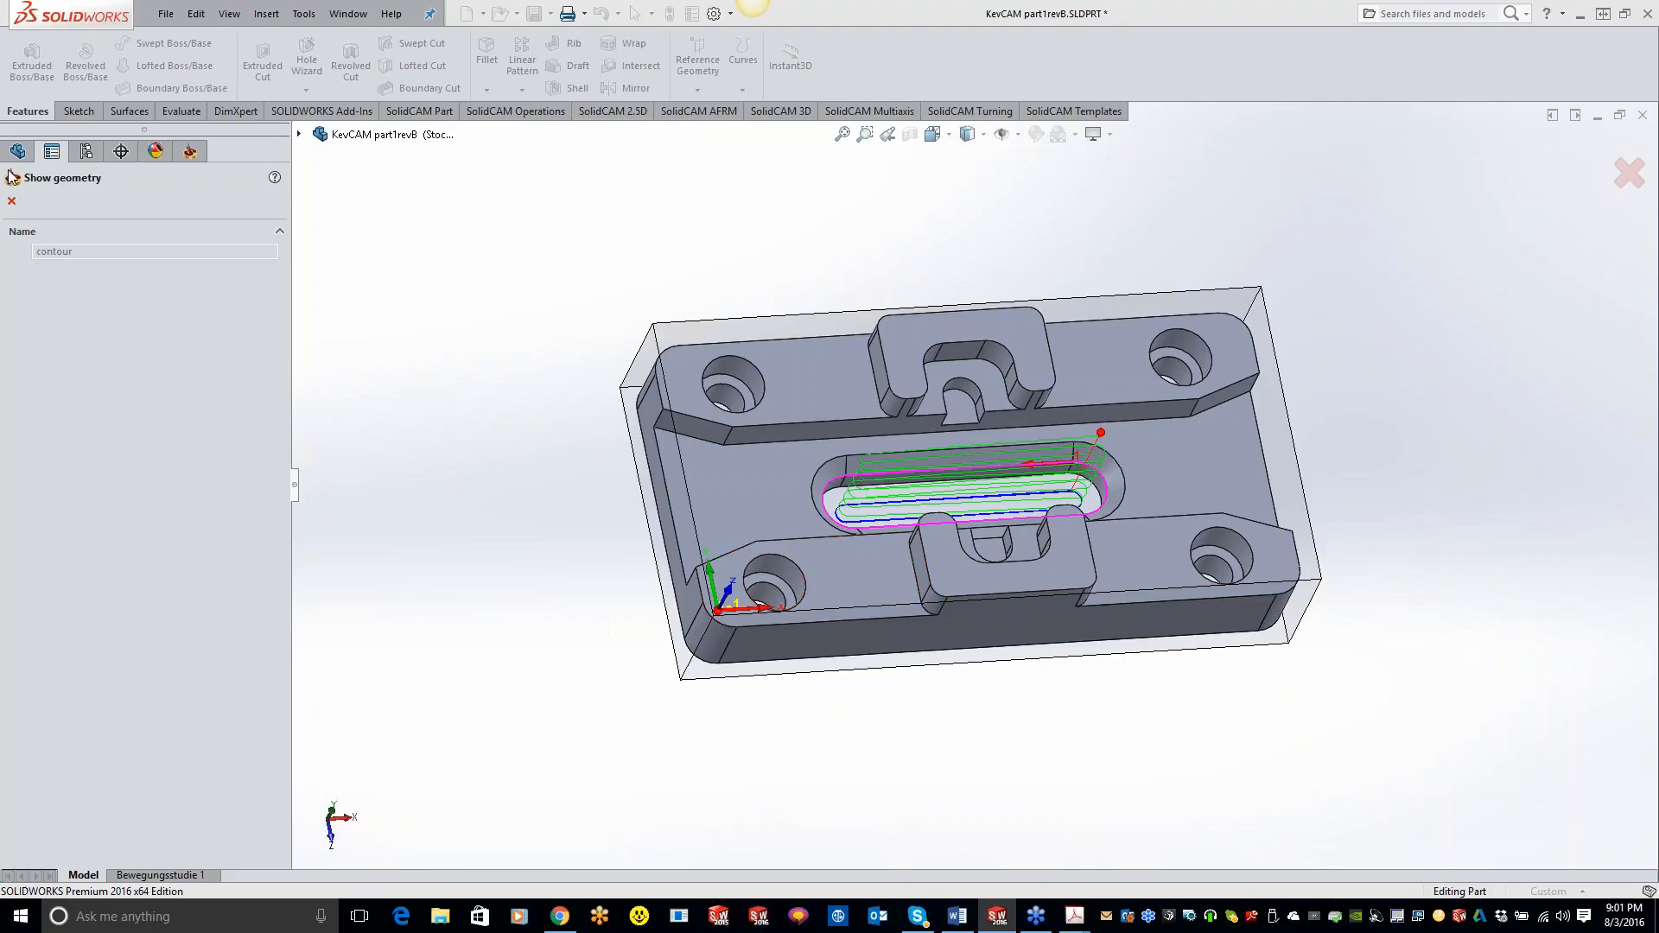
click(11, 201)
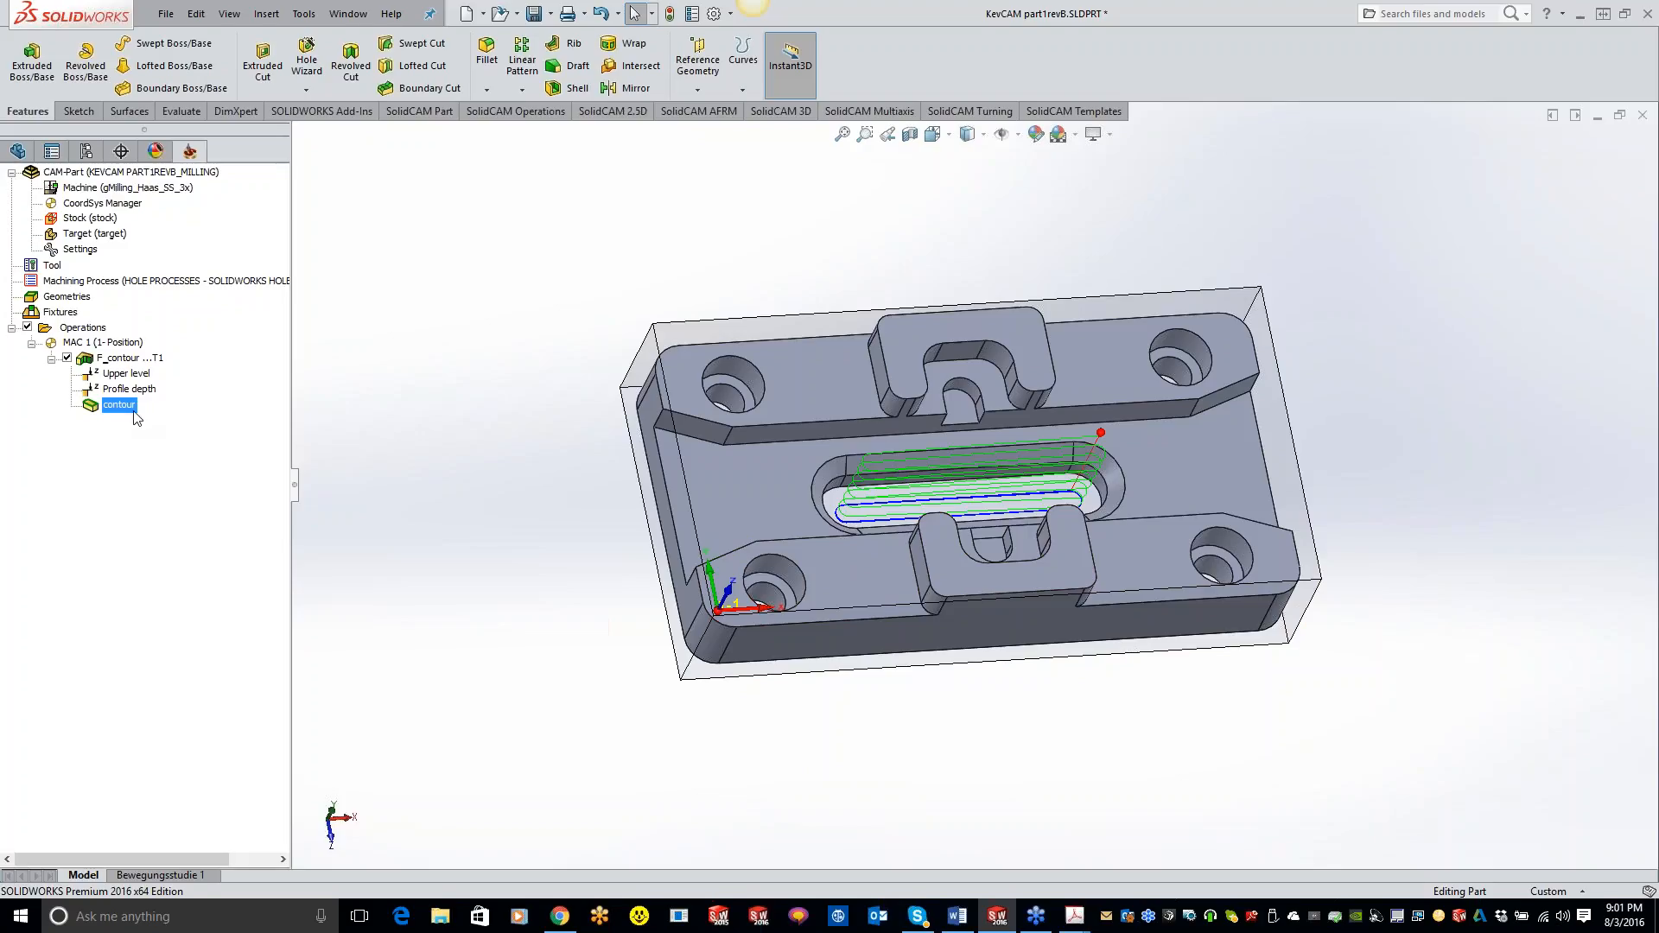